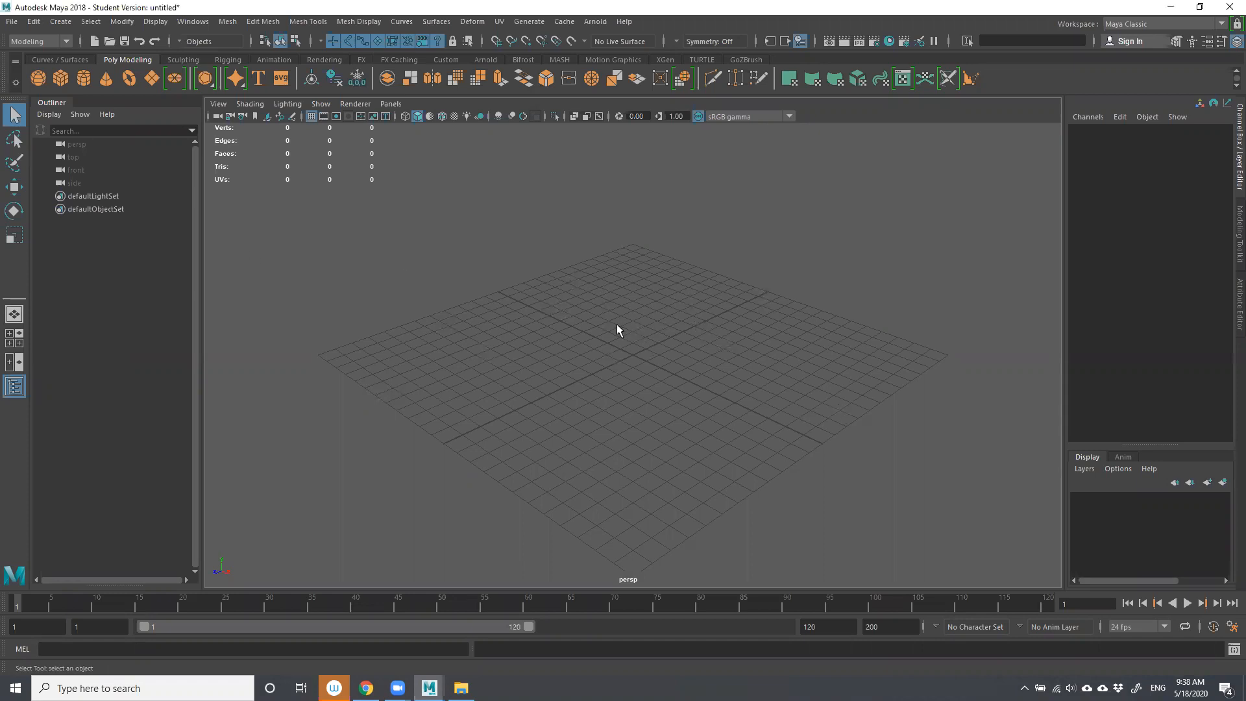
key(space)
key(space)
mouse_move(643, 370)
alt+mouse_down()
mouse_move(500, 357)
mouse_move(668, 345)
mouse_move(517, 376)
mouse_move(654, 361)
alt+mouse_up()
alt+middle_drag(653, 362, 732, 343)
alt+drag(732, 343, 739, 388)
alt+middle_drag(651, 373, 650, 343)
alt+drag(650, 342, 637, 317)
Activate the polygon Cube tool and examine the available polygon primitives and their creation options.
click(56, 79)
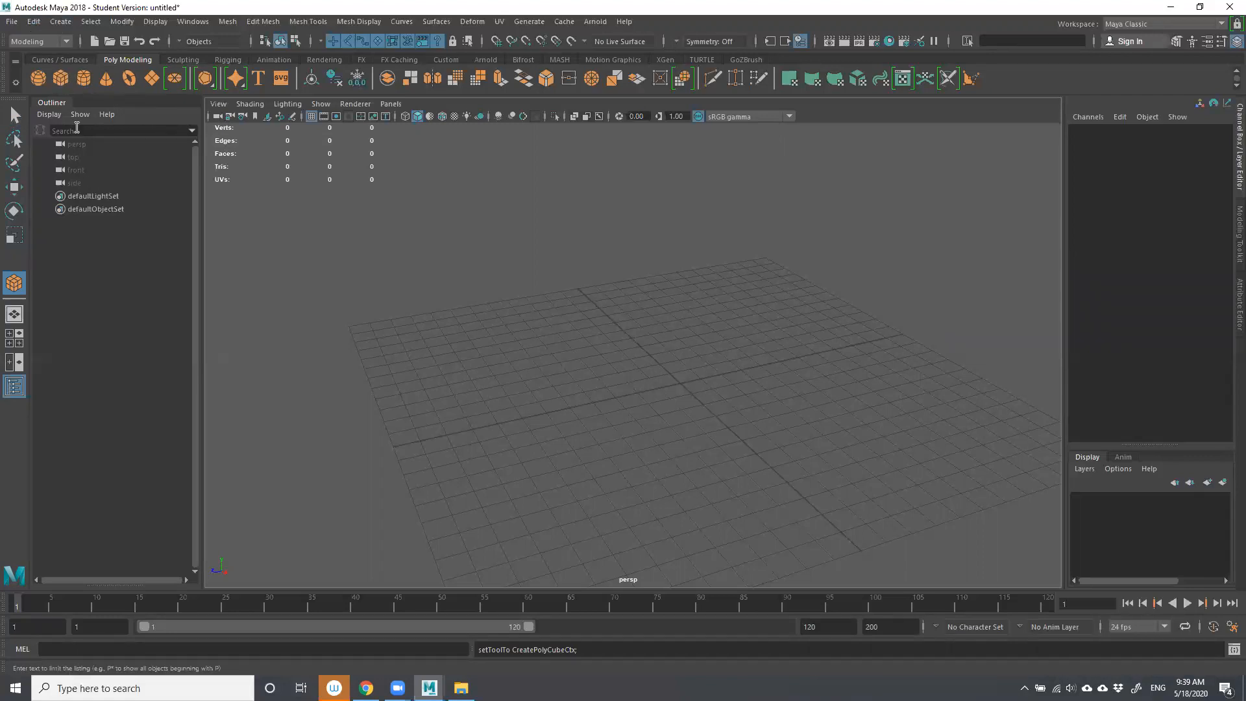
click(60, 21)
mouse_move(72, 68)
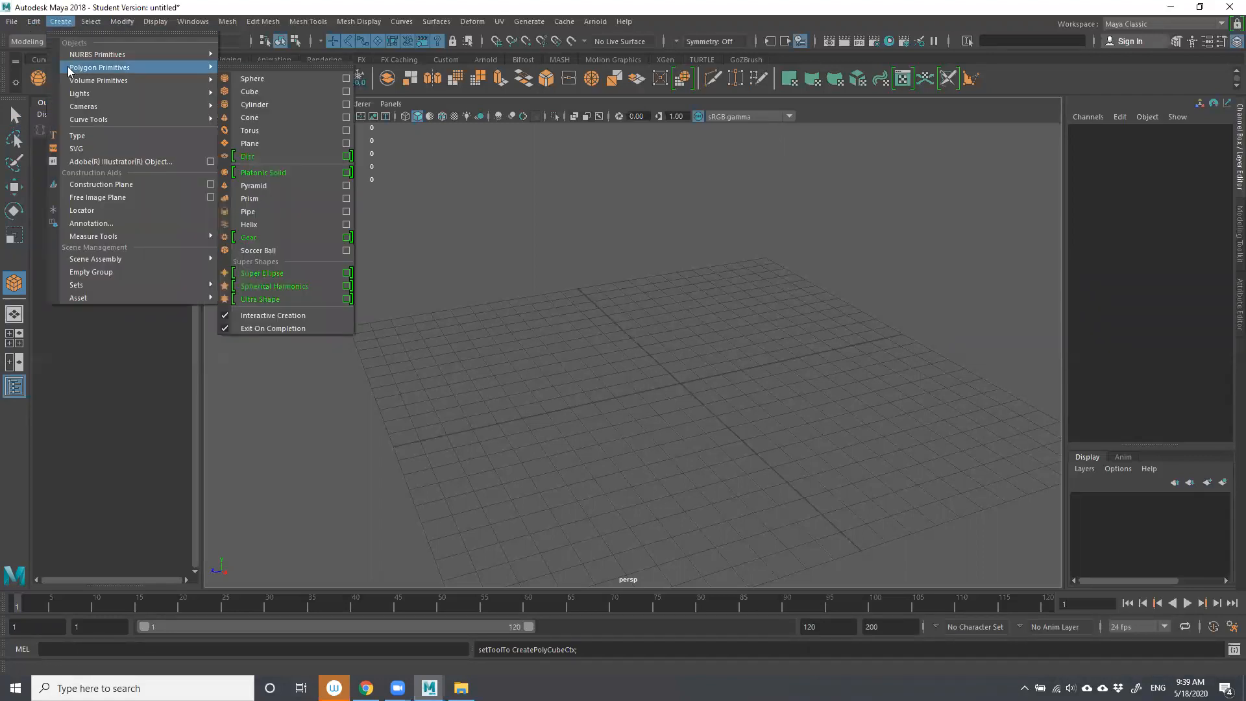
click(273, 324)
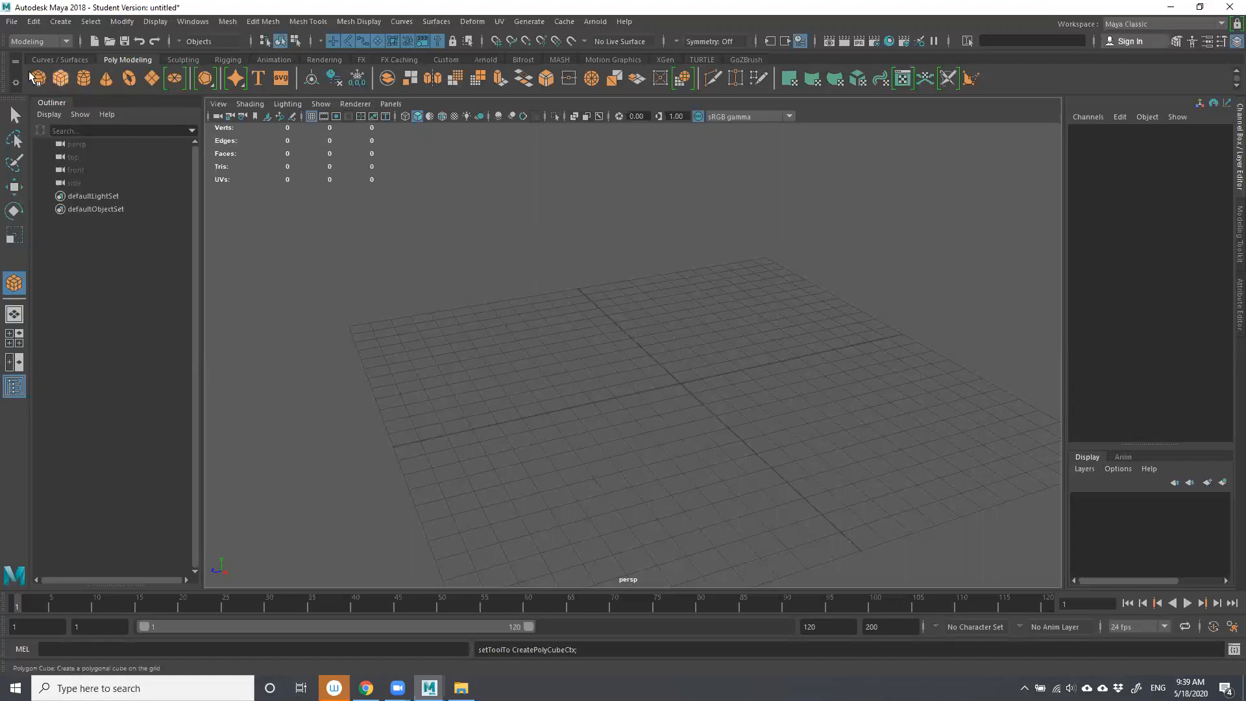
Look through the Rigging and Animation menu sets and the Sculpting shelf, ending on Modeling with the Poly Modeling shelf.
click(39, 41)
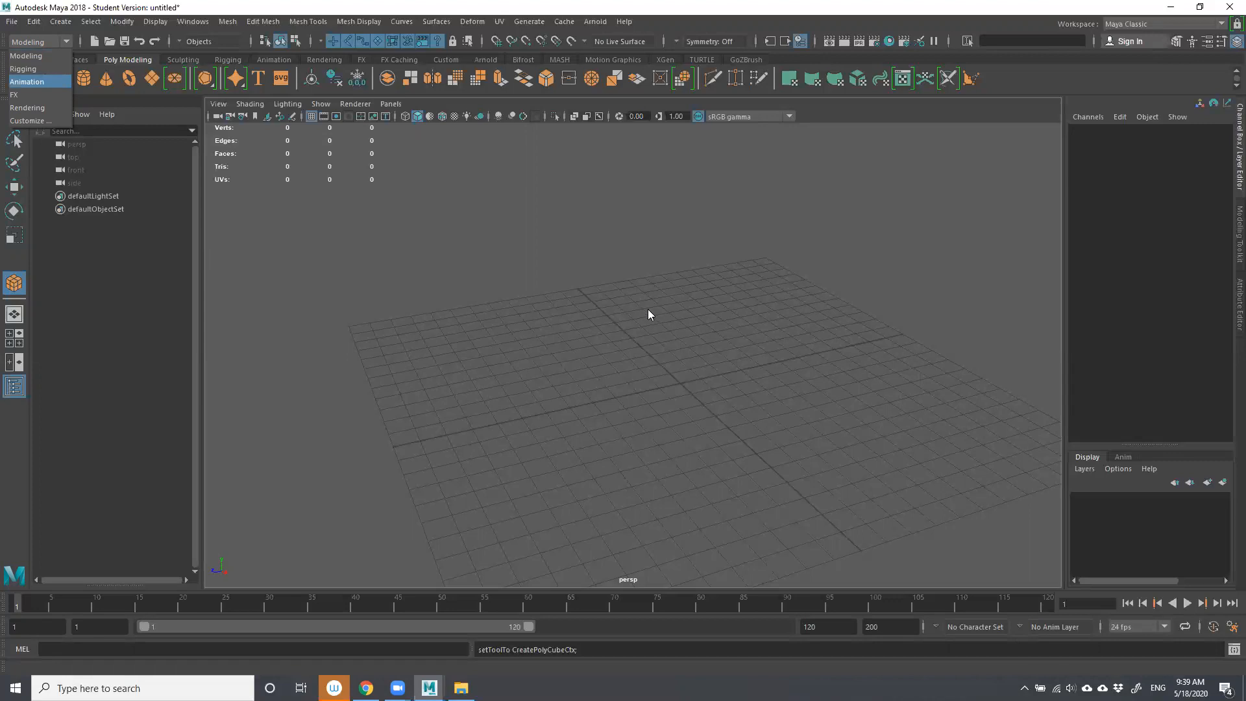
click(30, 57)
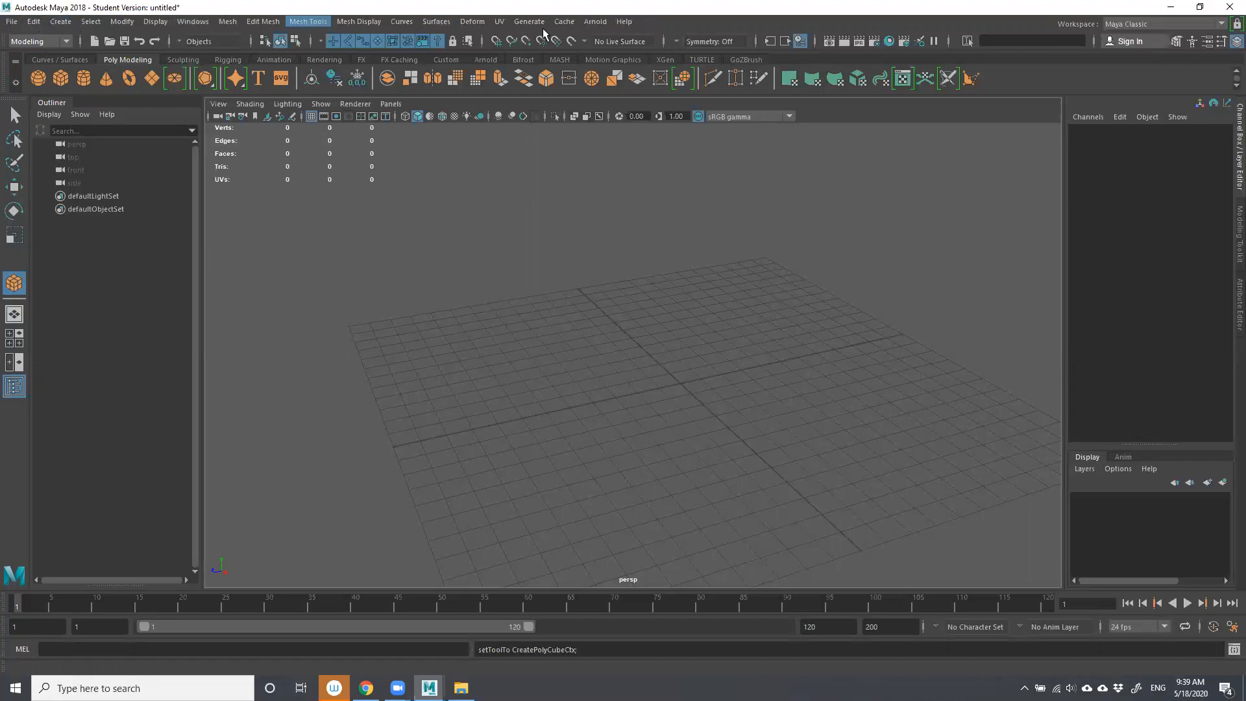
click(45, 43)
click(37, 70)
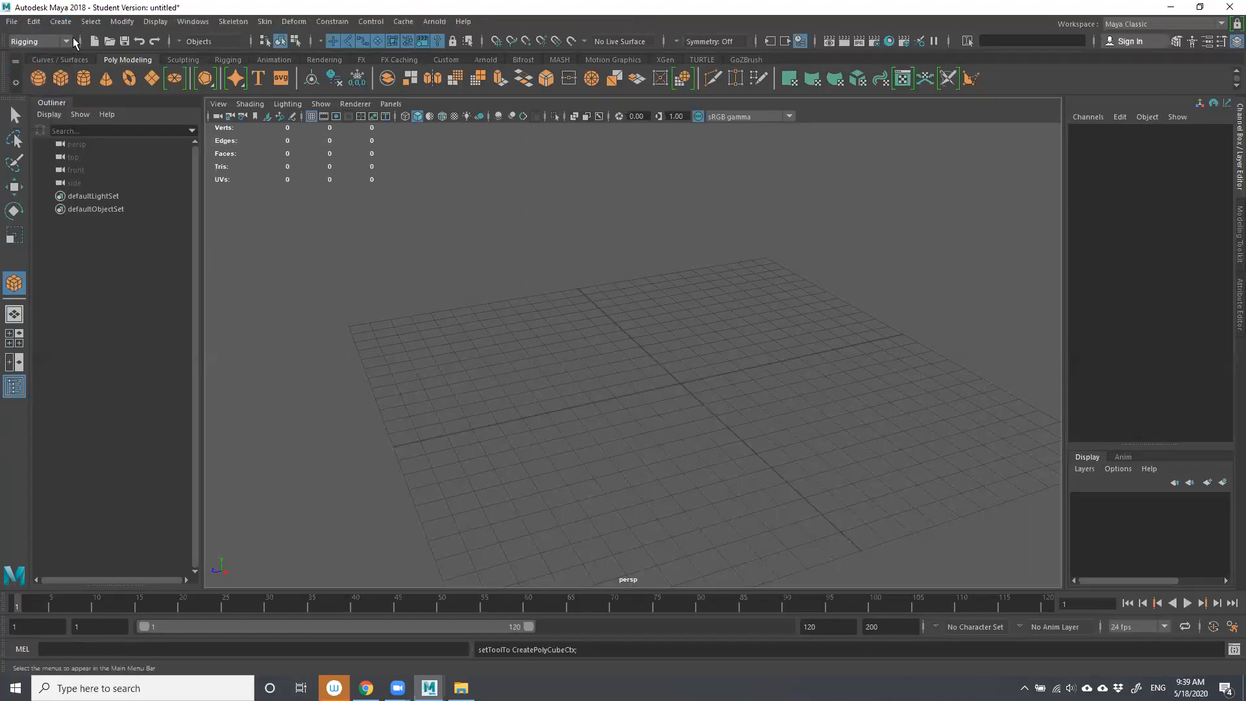
click(45, 42)
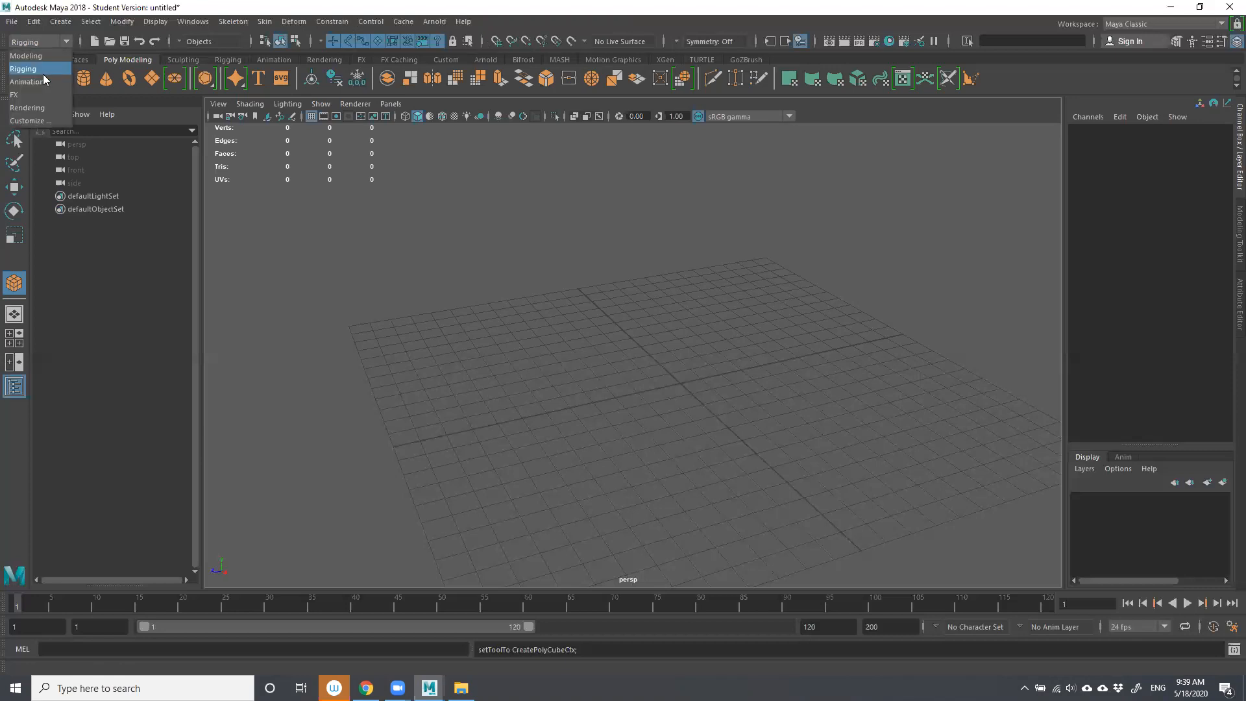
click(43, 82)
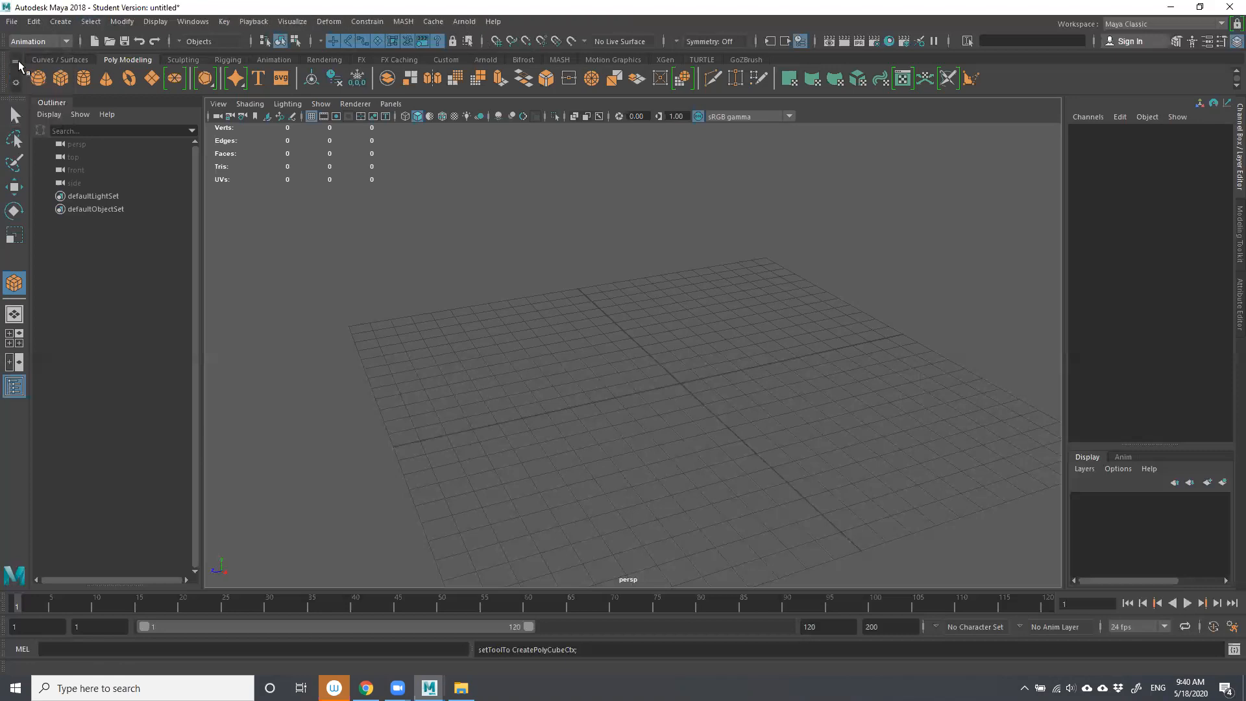
click(40, 42)
click(19, 44)
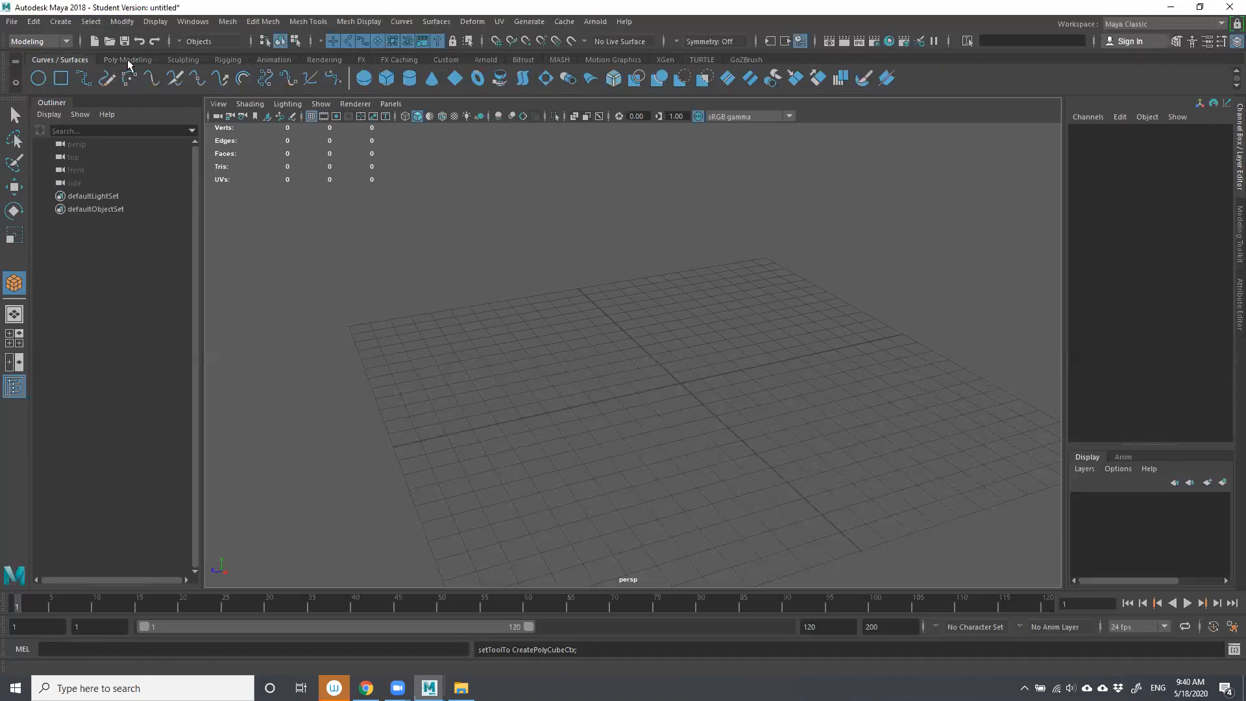
click(183, 60)
click(149, 61)
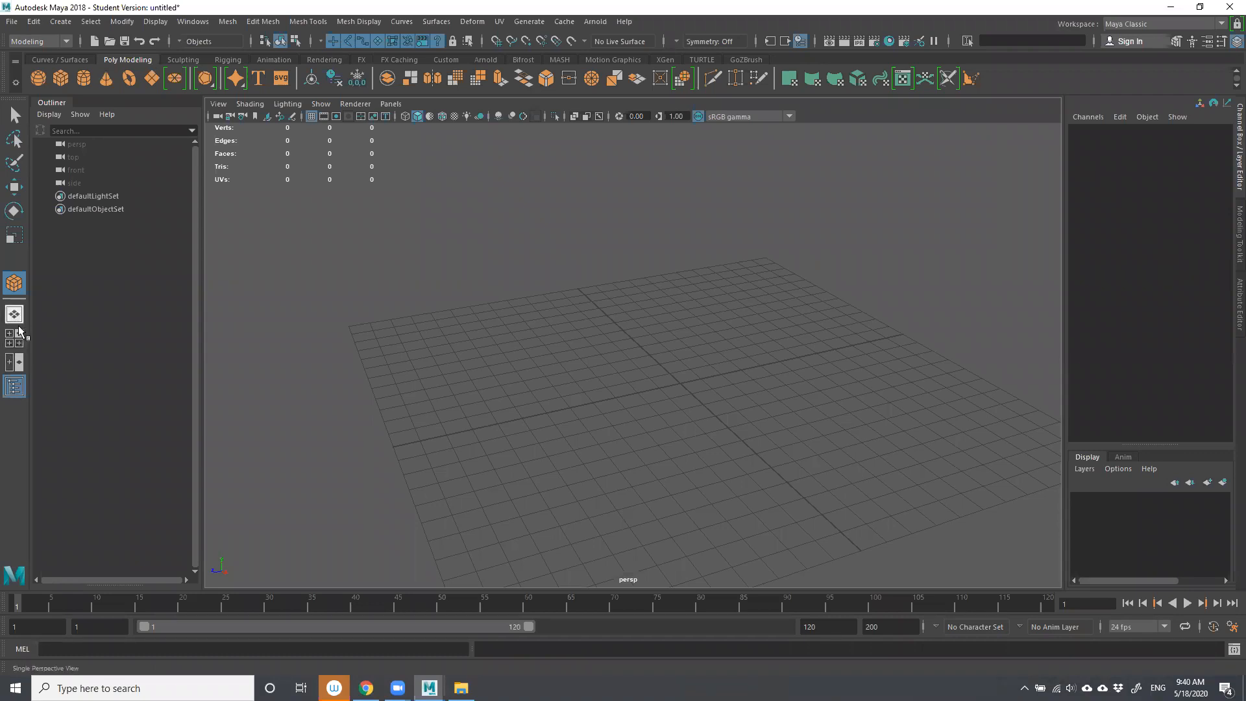
Hide the Outliner and switch from the perspective view to the four-view layout and back.
click(15, 387)
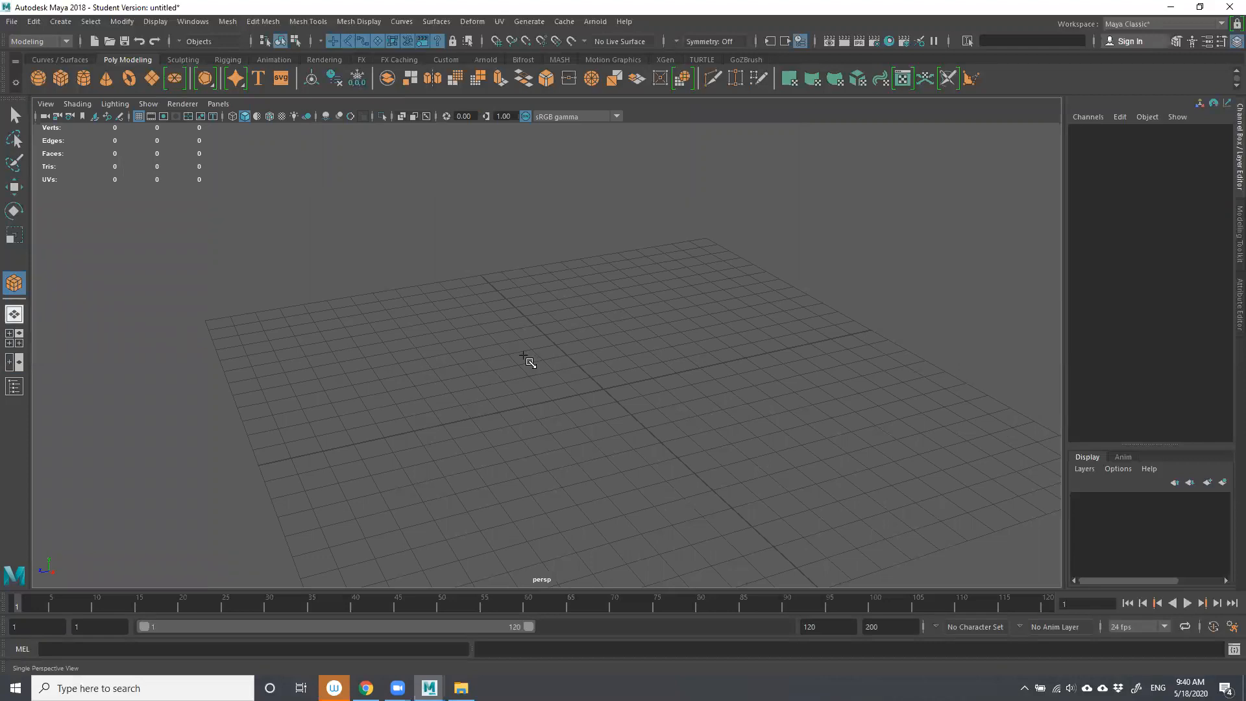
key(space)
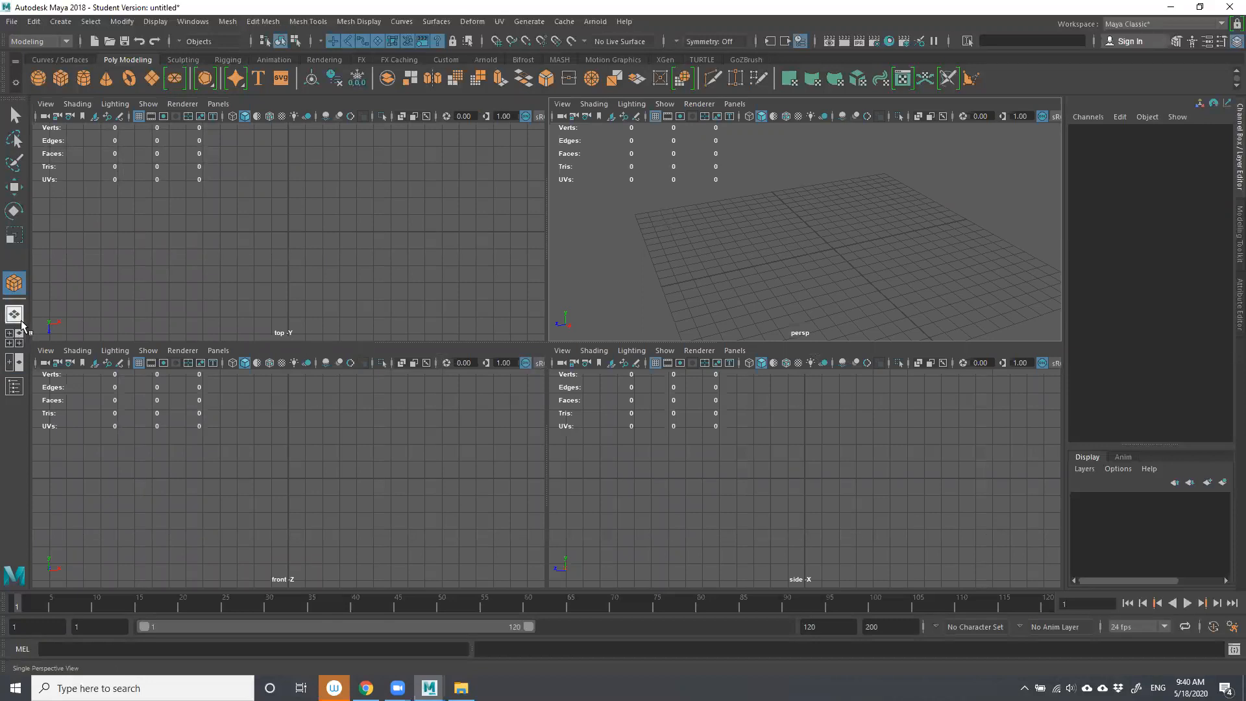
click(14, 283)
scroll(716, 247, down, 2)
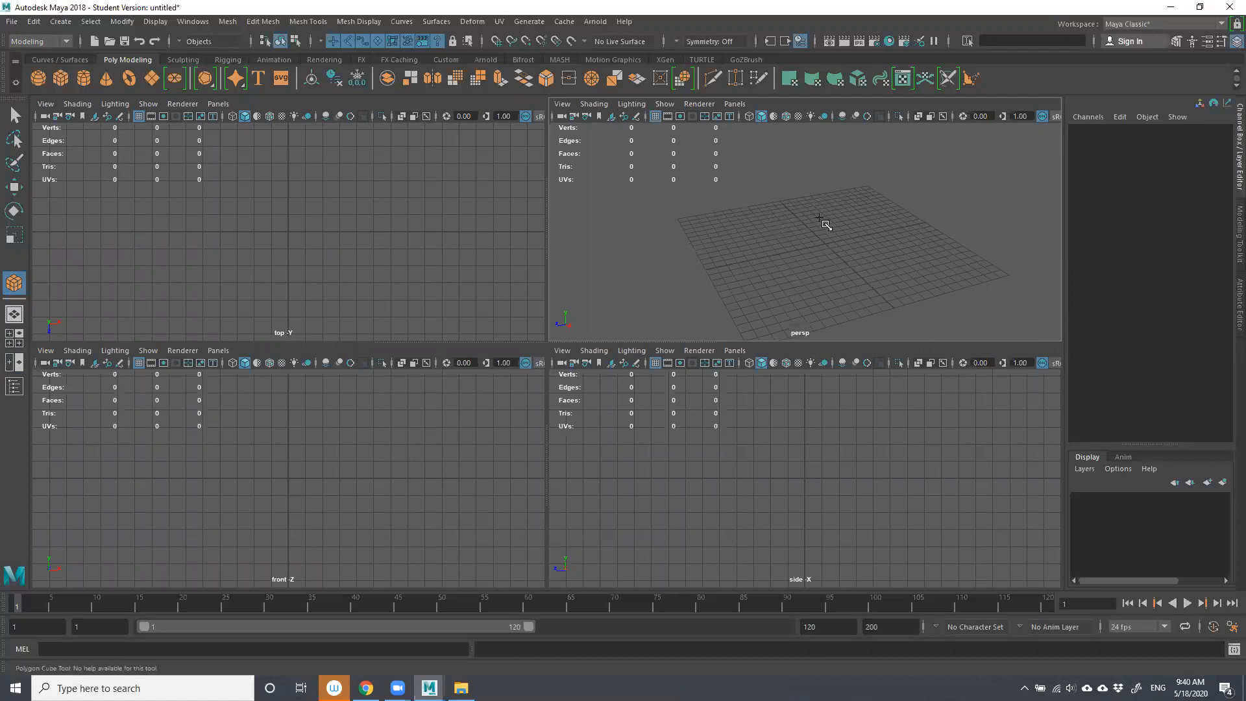
key(space)
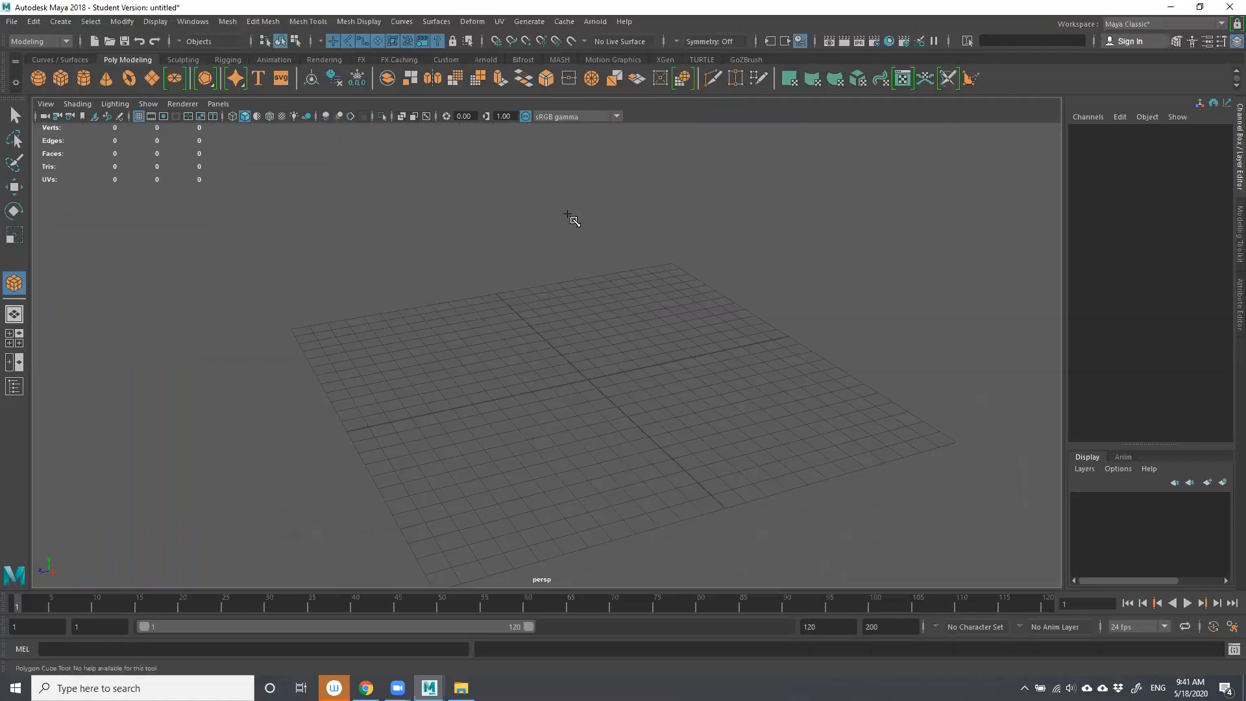
alt+drag(593, 392, 574, 284)
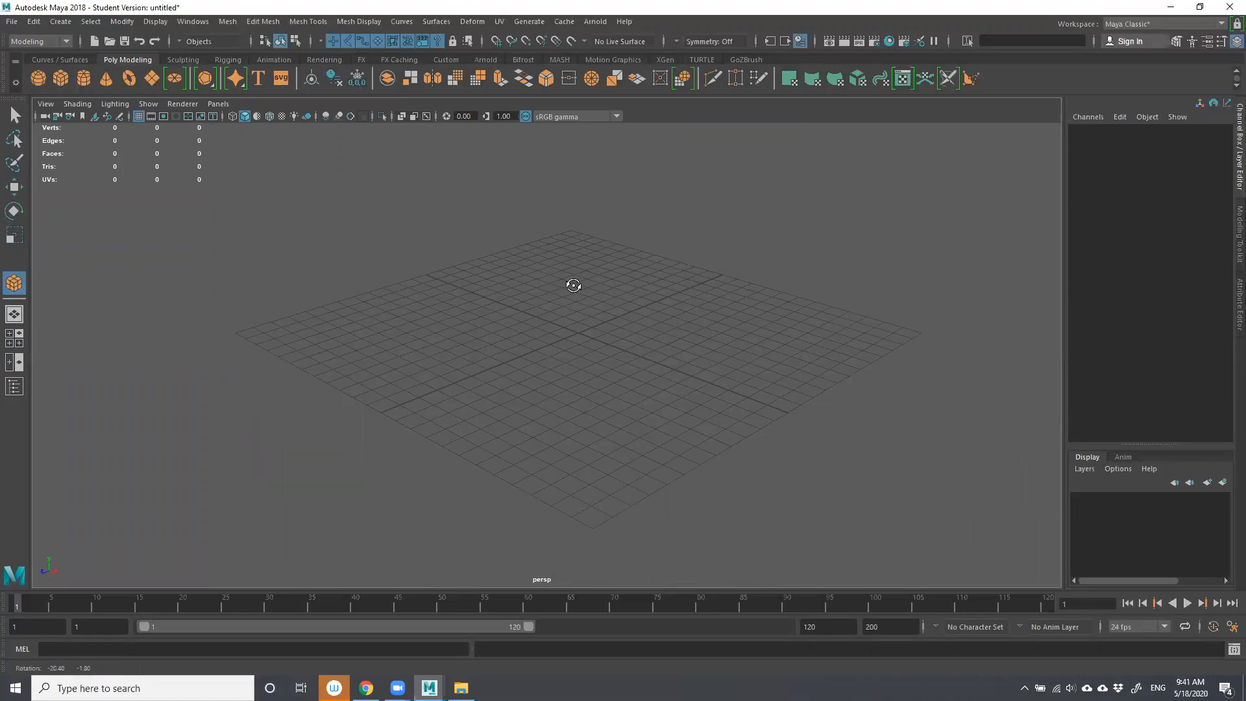
Show the four-view layout and maximize individual perspective and orthographic views in turn, returning to four views each time.
click(13, 338)
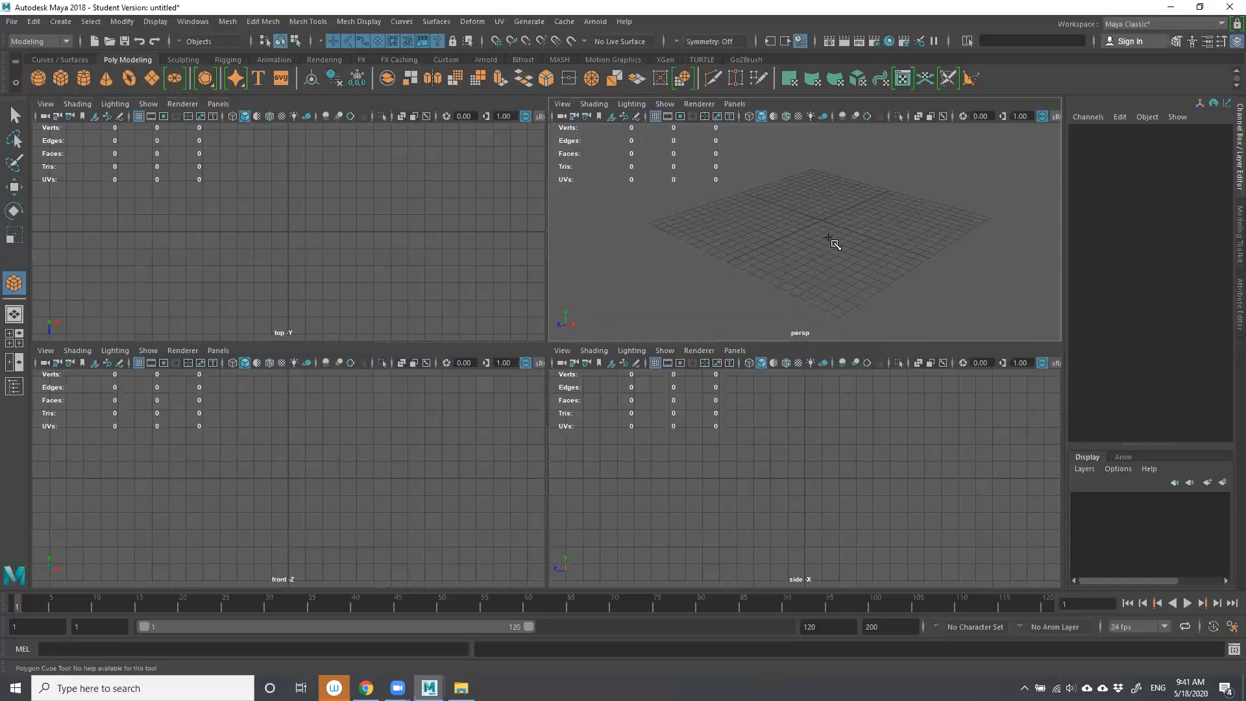
key(space)
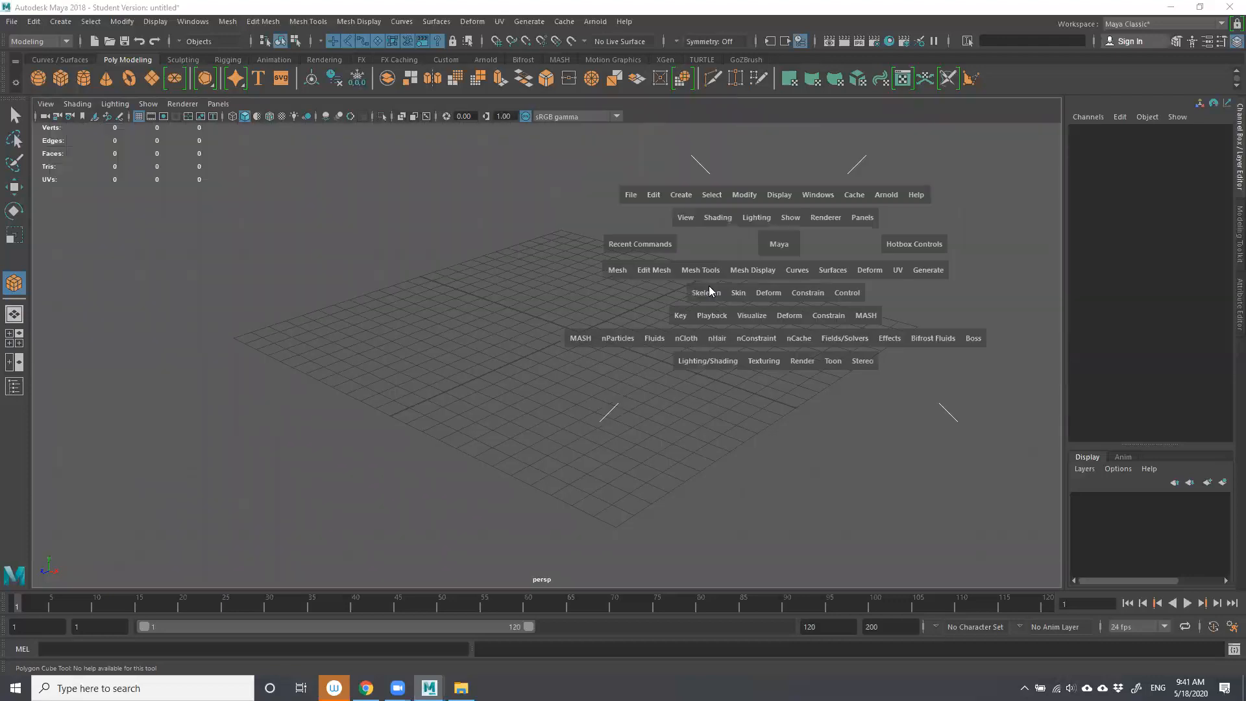
key(space)
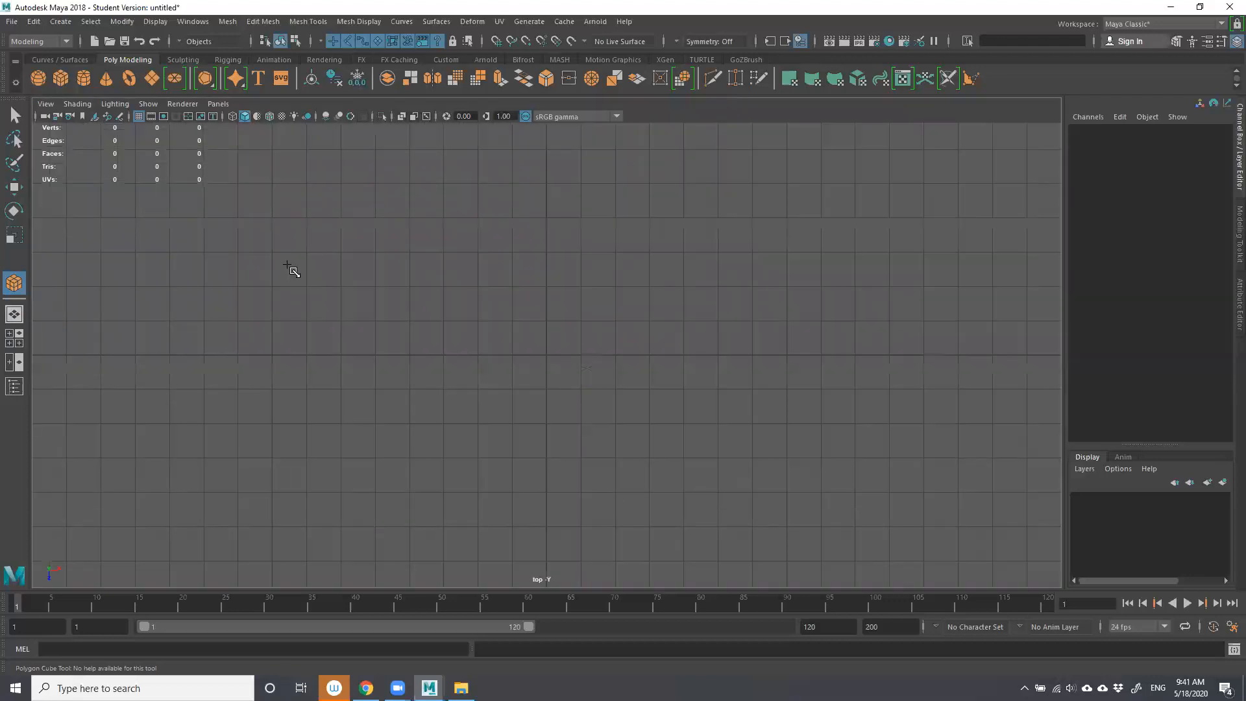
key(space)
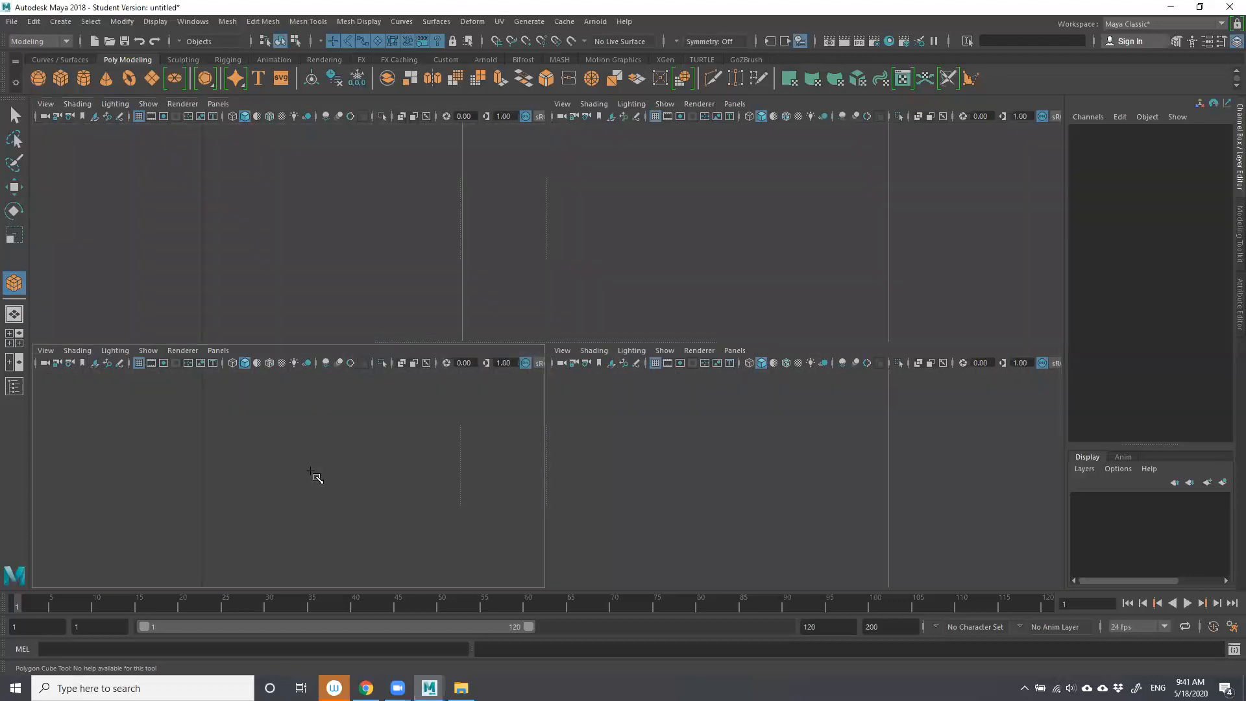
key(space)
key(space)
key(space)
key(space)
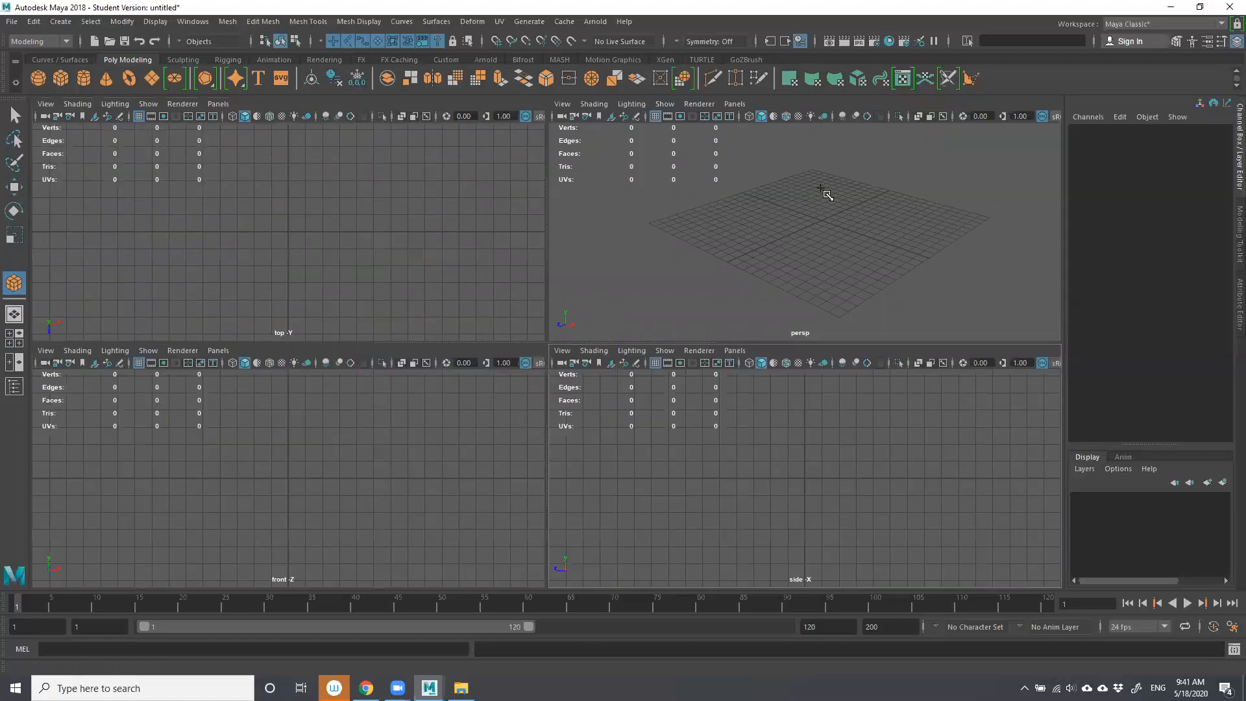
key(space)
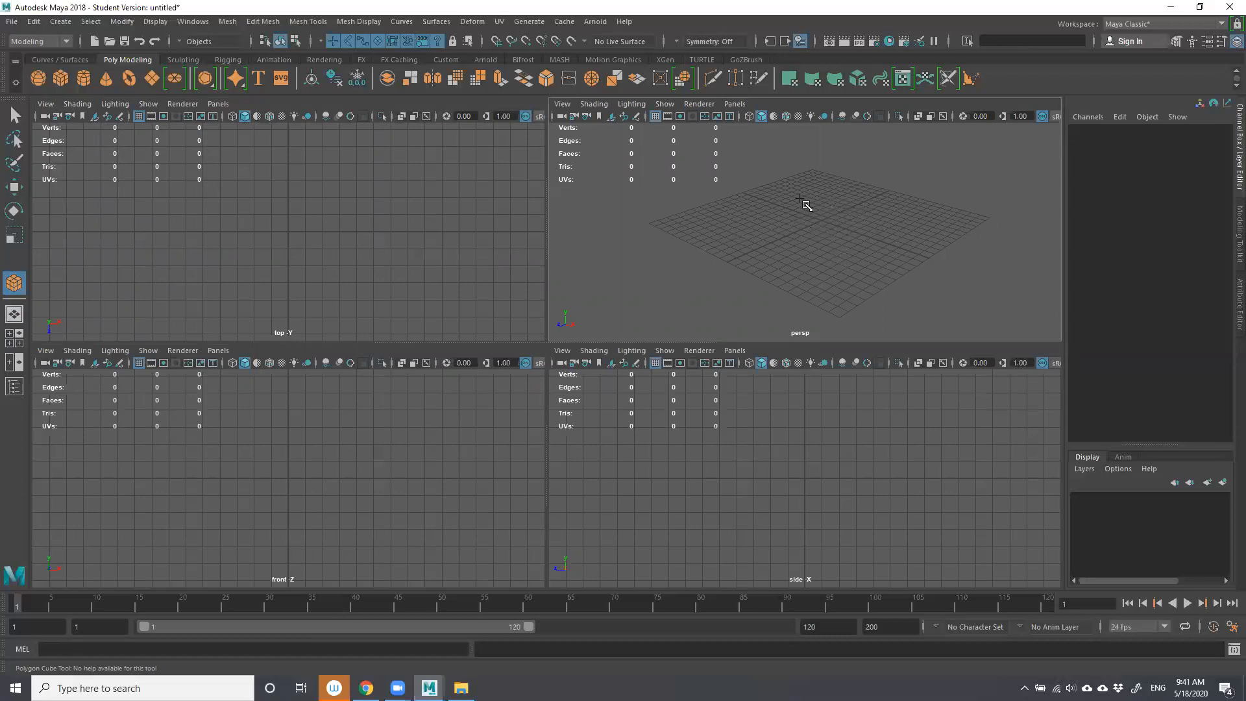
key(space)
key(space)
Show the Outliner beside the four-view layout.
click(191, 22)
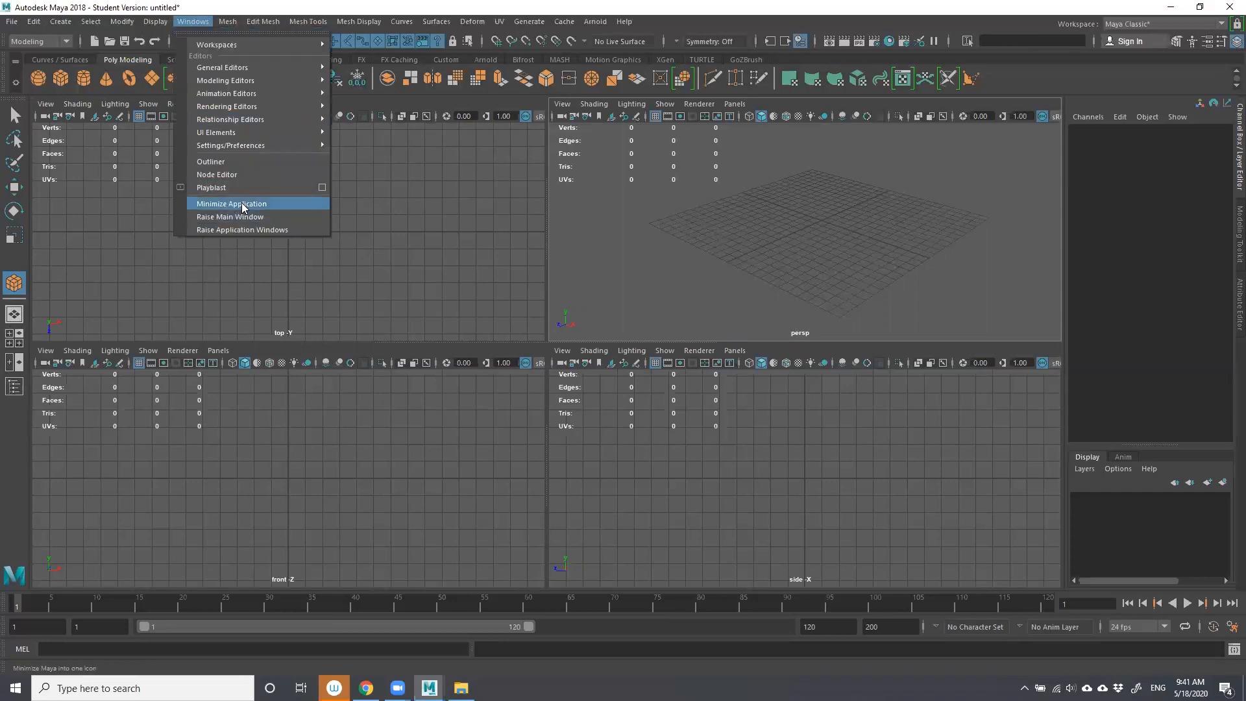
mouse_move(236, 68)
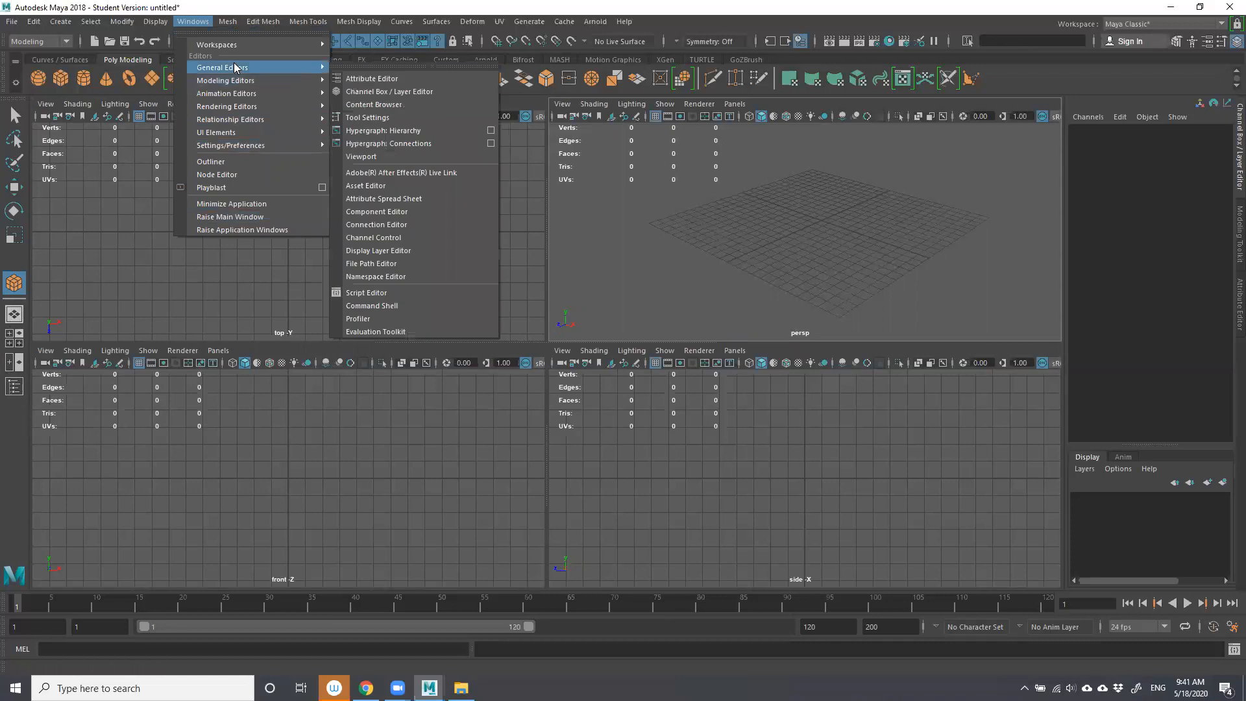
click(218, 163)
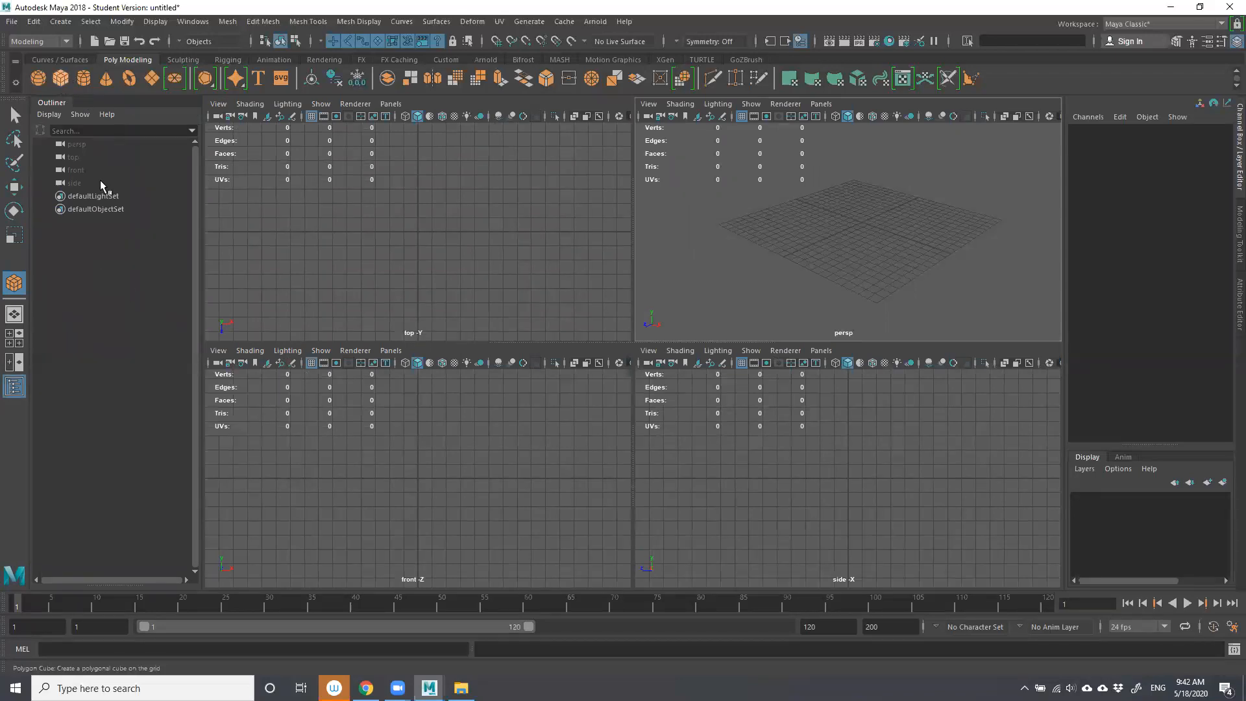
Create a default polygon cube at the grid origin and inspect it in the maximized perspective view.
click(62, 85)
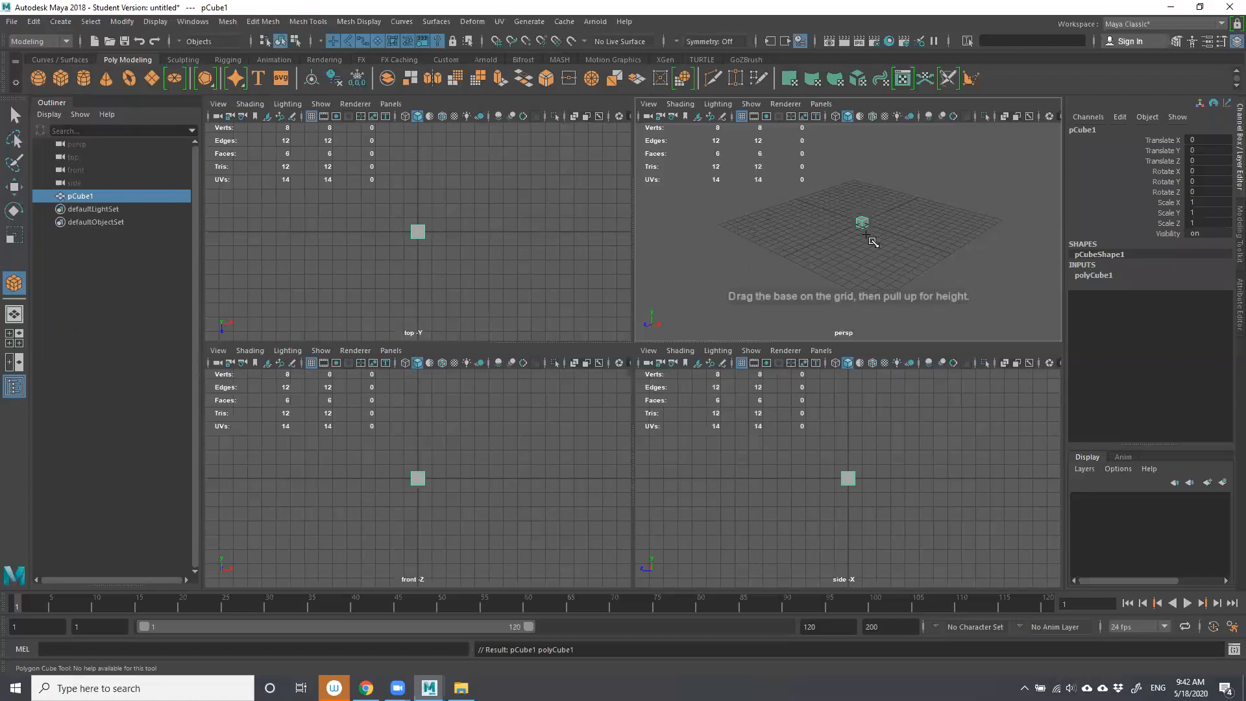
alt+right_drag(883, 235, 930, 214)
mouse_move(877, 222)
alt+mouse_down()
mouse_move(779, 223)
mouse_move(888, 222)
alt+mouse_up()
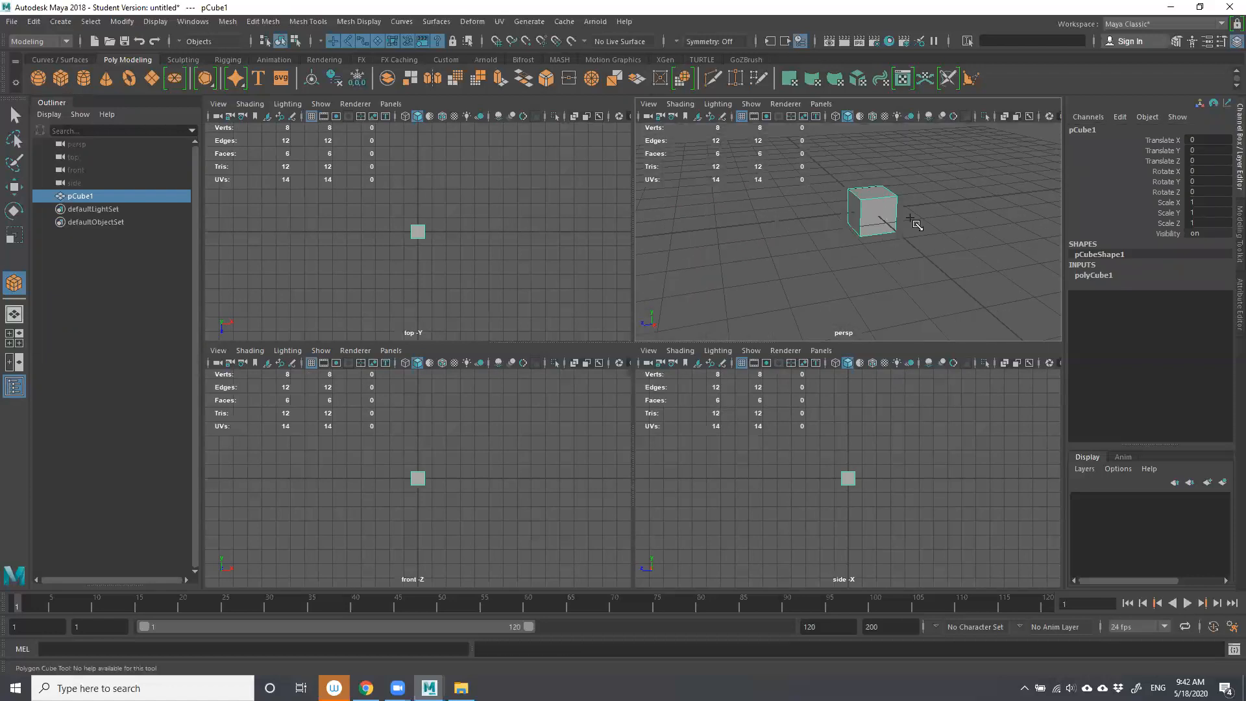
key(space)
alt+right_drag(732, 267, 735, 409)
alt+drag(734, 409, 665, 227)
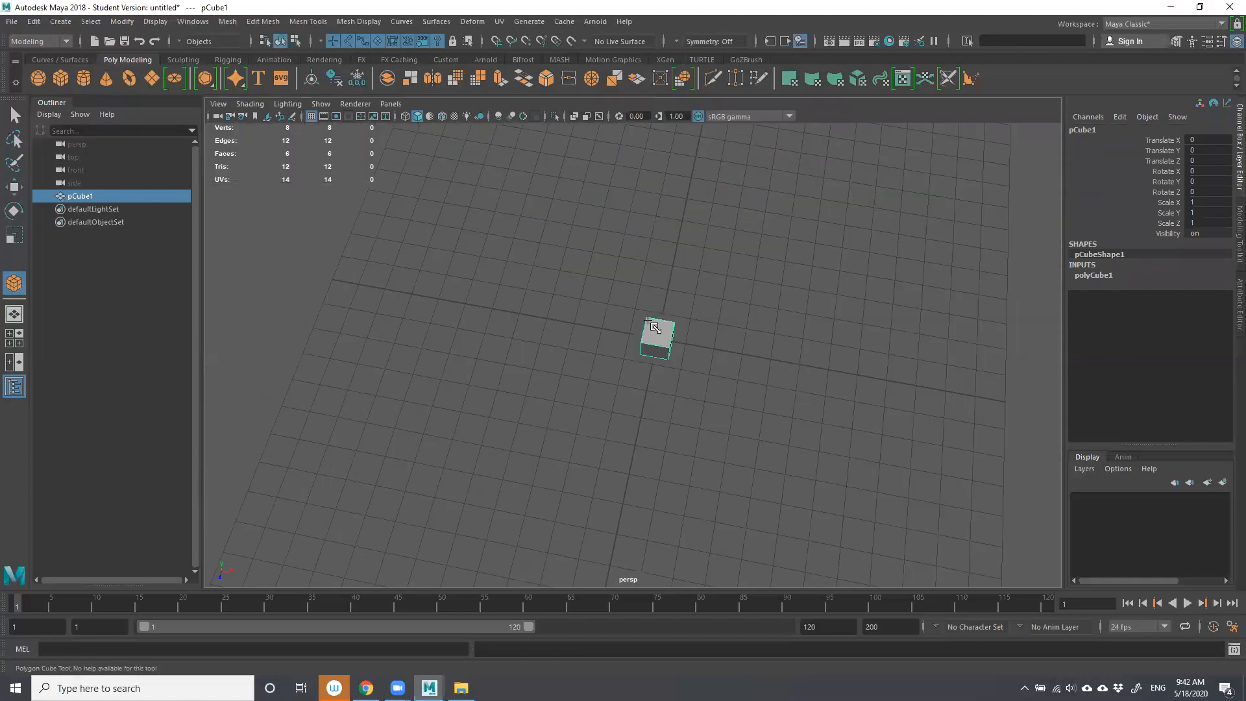
alt+drag(792, 376, 509, 351)
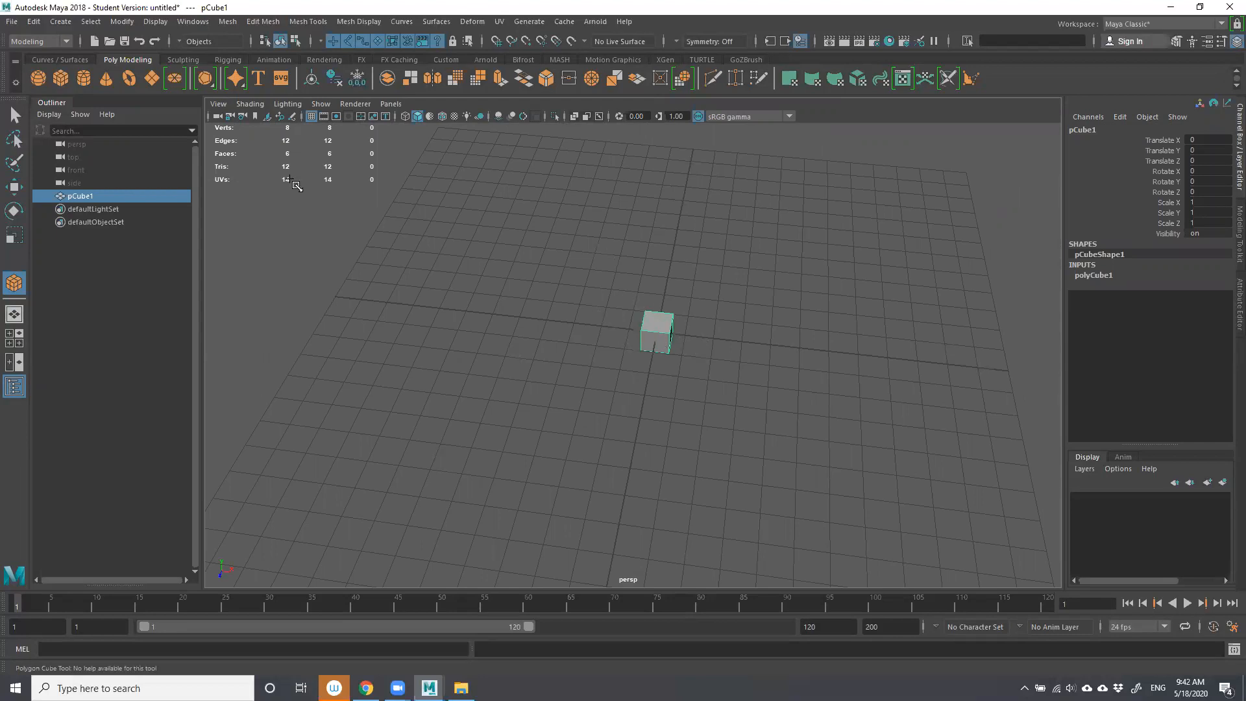
Select the cube with the Select tool, set its Translate X to 3, and deselect it.
click(15, 115)
click(503, 243)
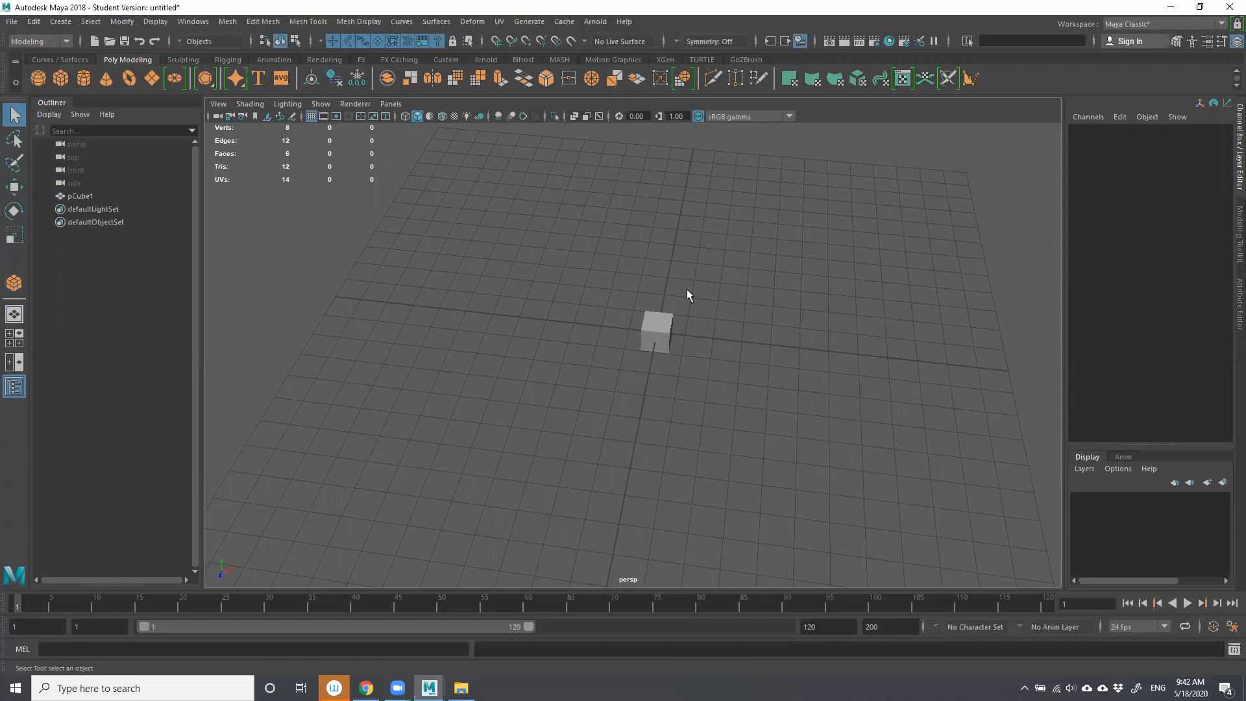
click(668, 333)
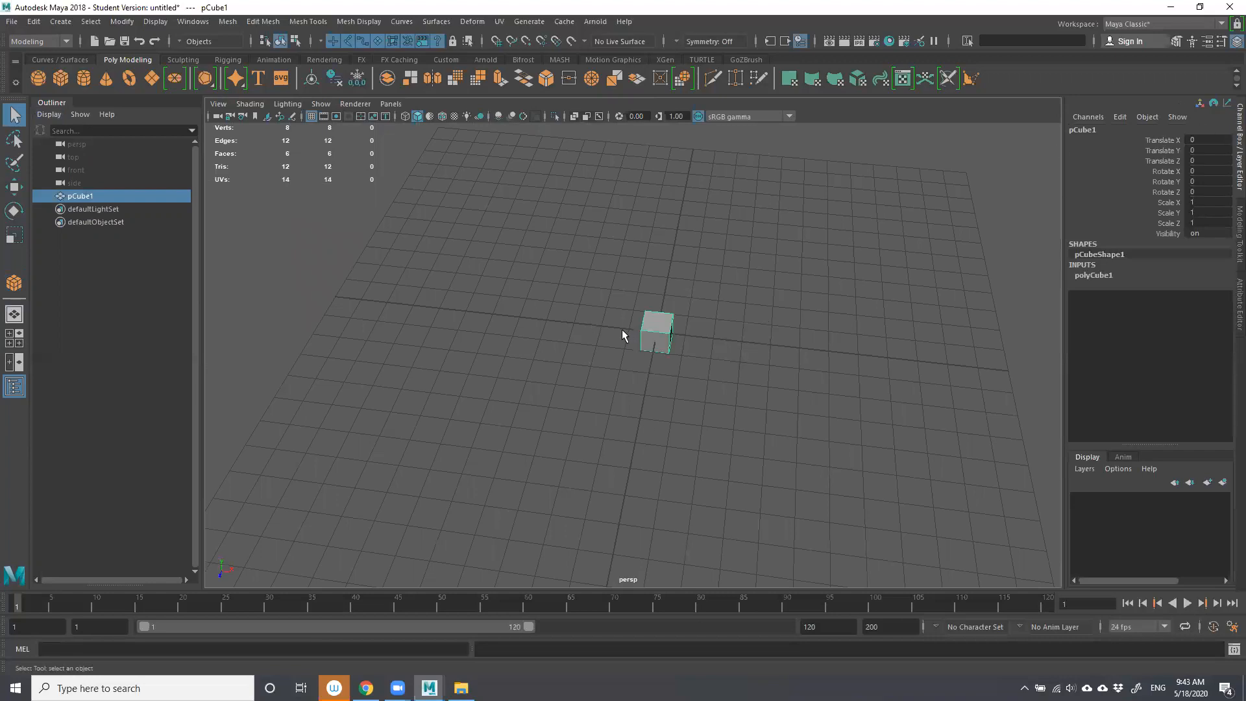
click(1209, 140)
text(5)
key(Return)
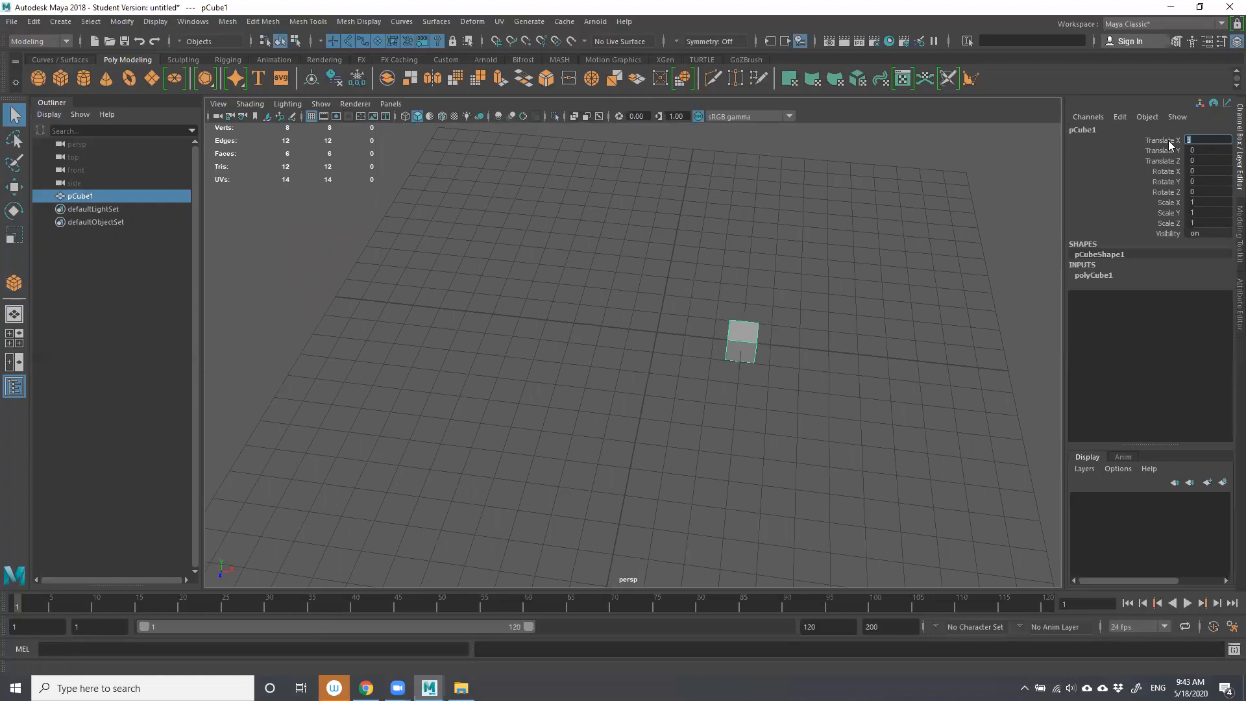
key(w)
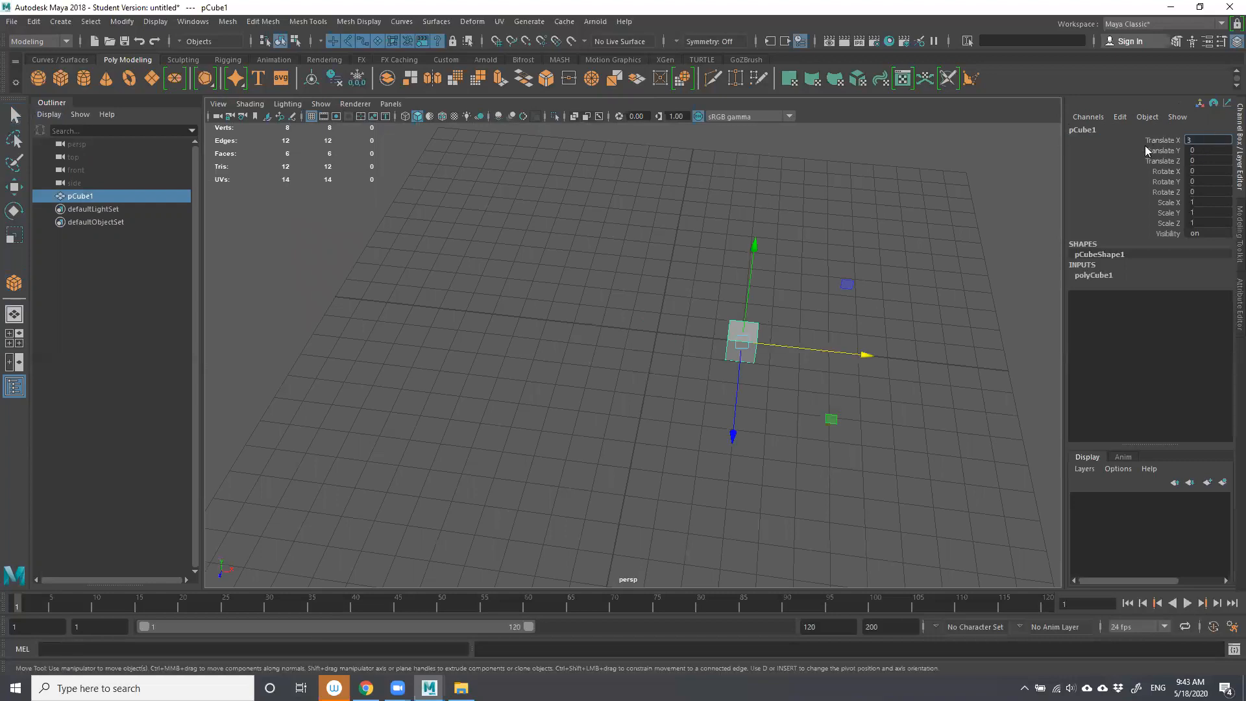
key(Return)
click(946, 309)
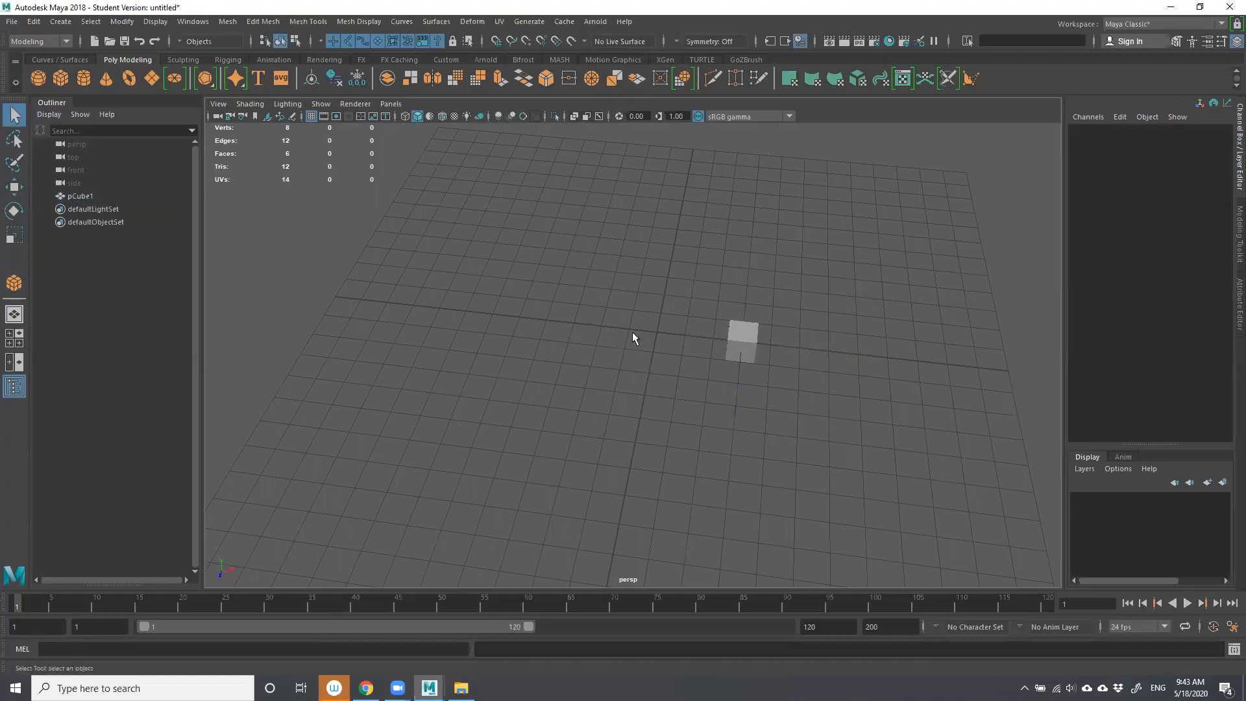
Select the cube again and show its attributes in the Attribute Editor.
click(742, 347)
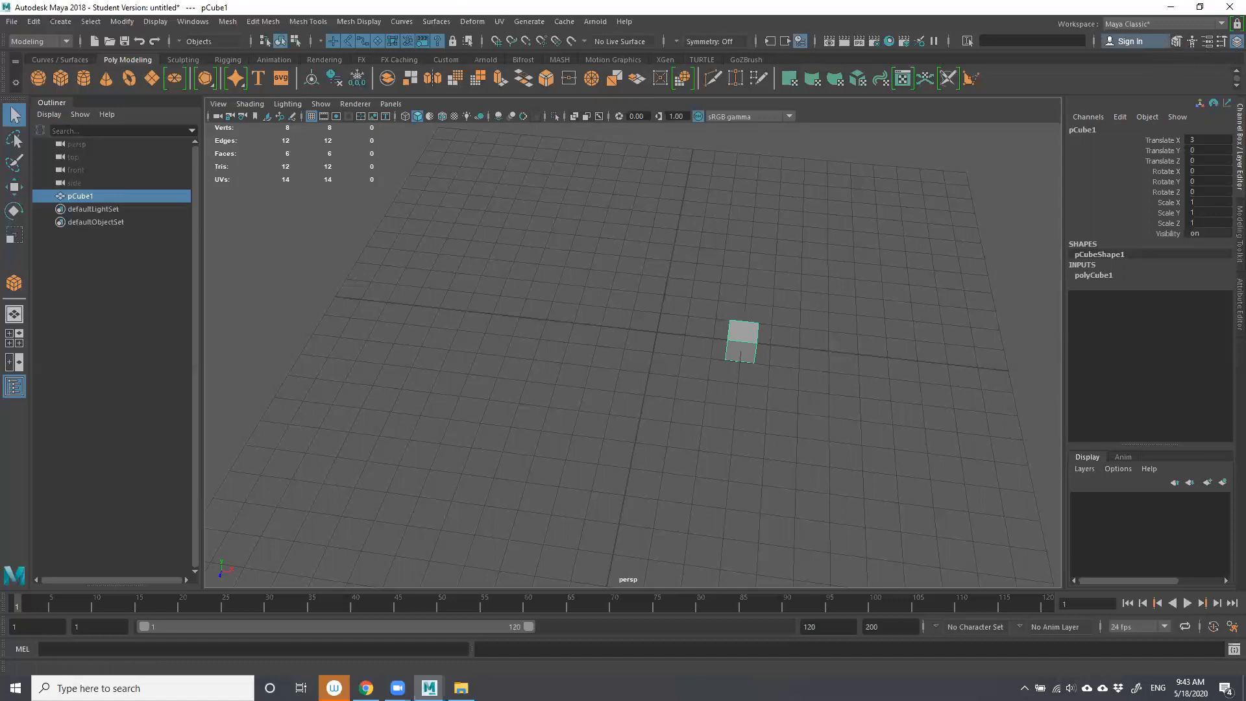
click(1208, 41)
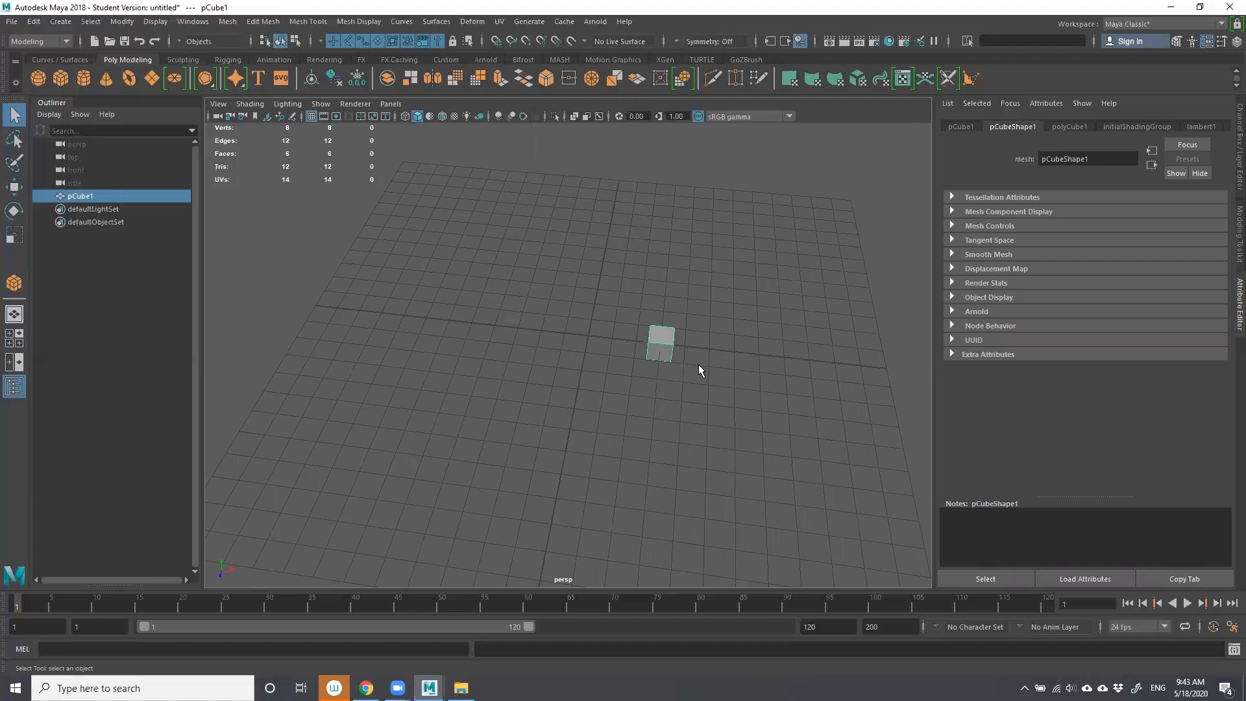
Examine the cube's transform and shape attributes and its Poly Cube History dimensions and subdivisions in the Attribute Editor.
scroll(705, 359, up, 2)
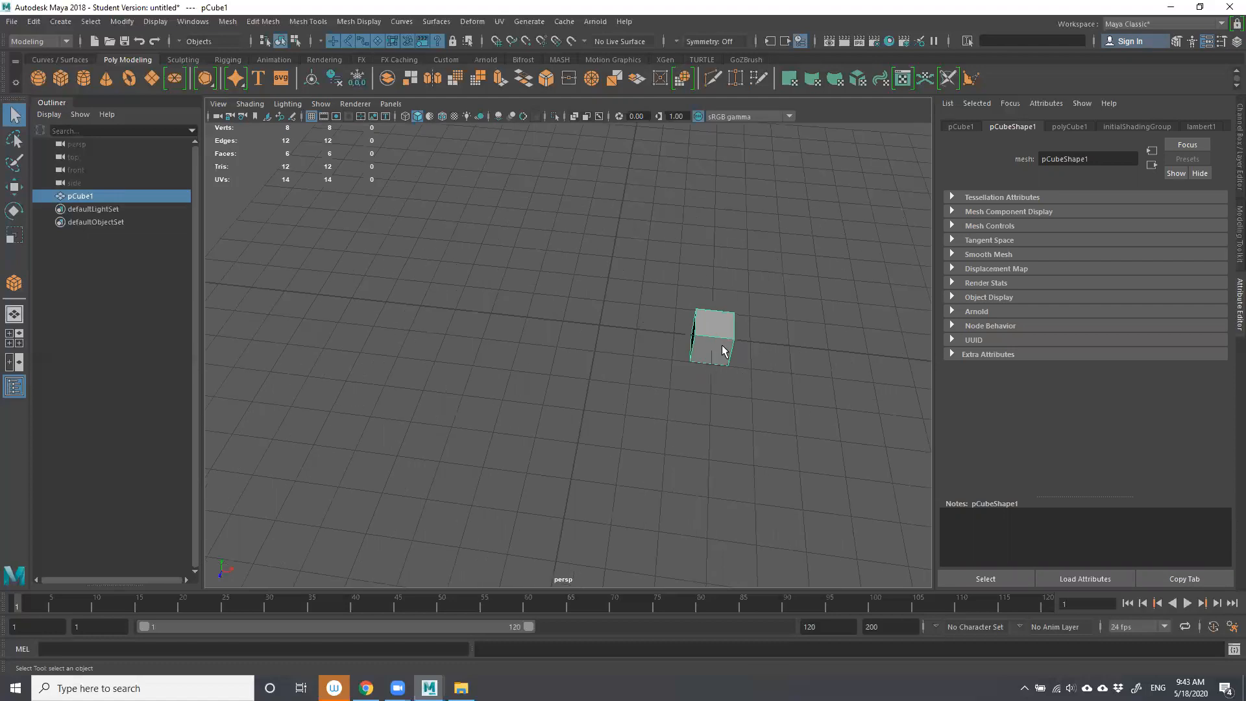
click(746, 315)
click(712, 344)
click(958, 126)
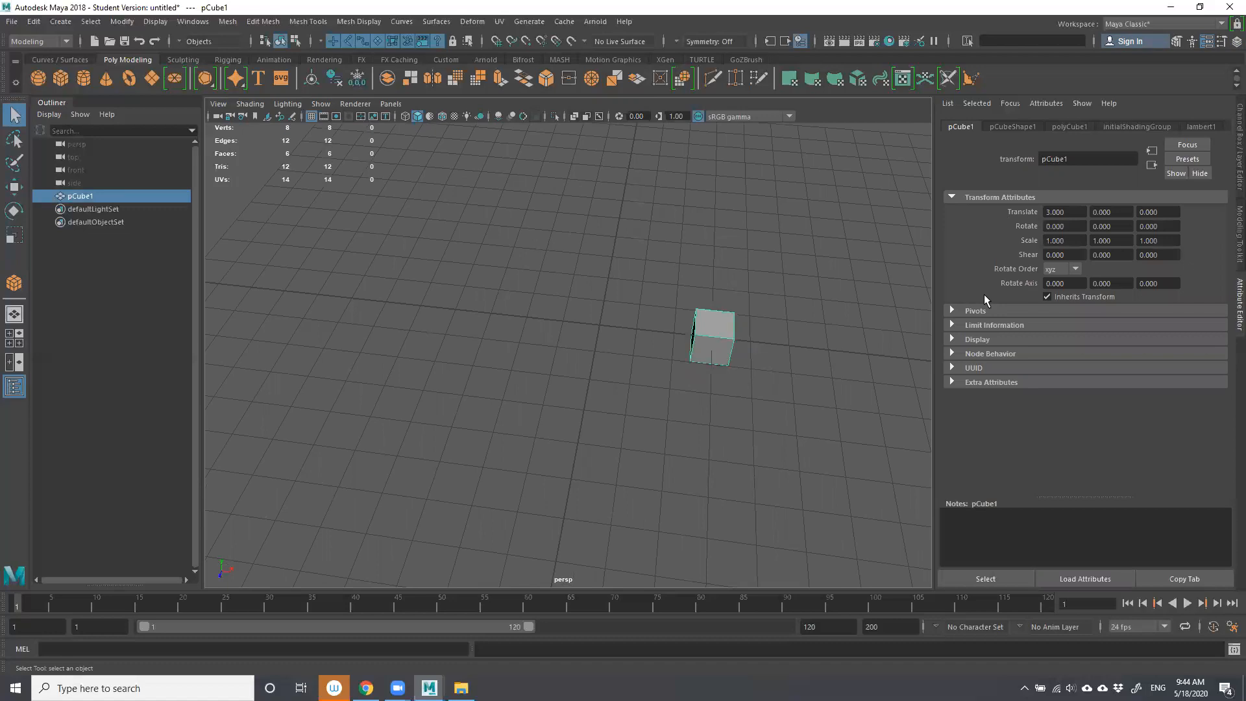
click(1016, 127)
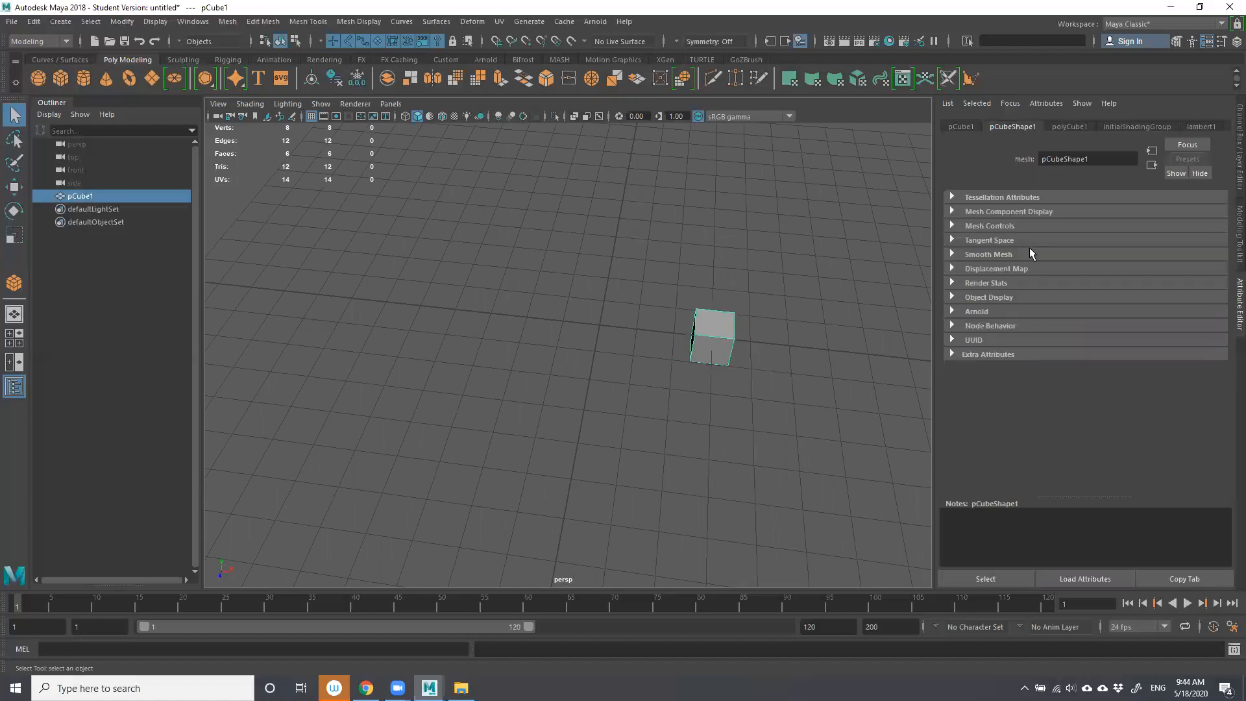
click(1064, 127)
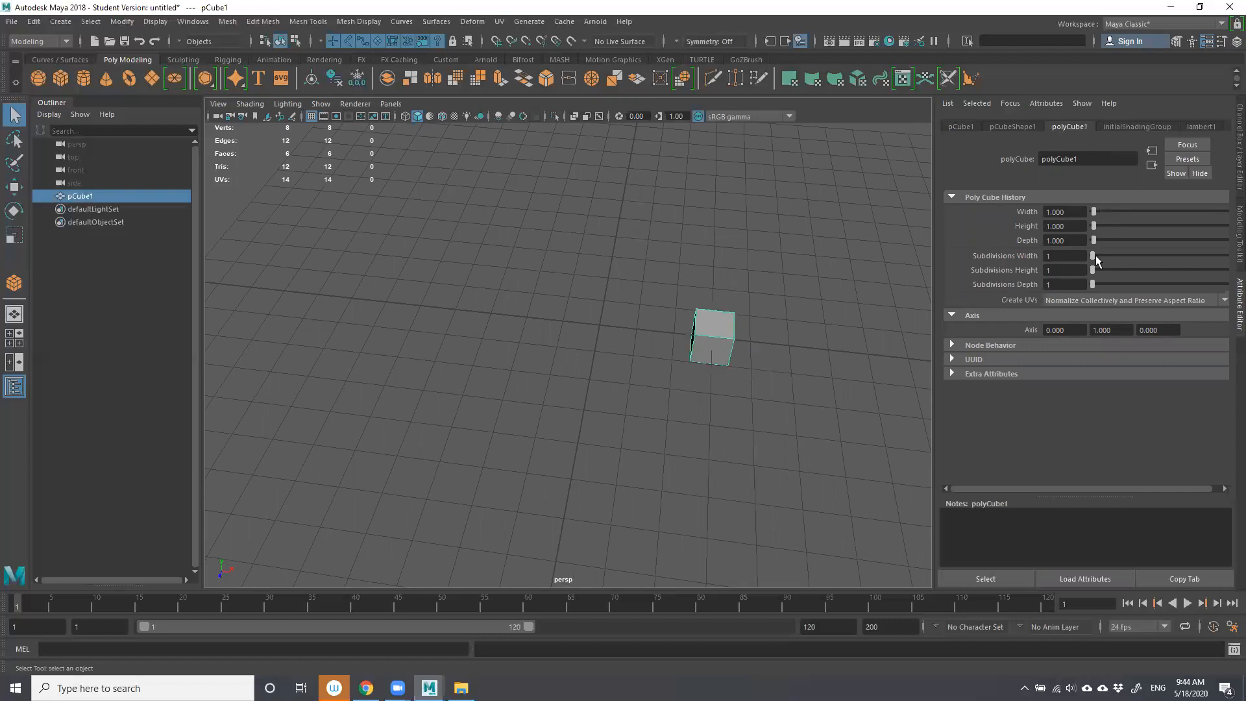
drag(1111, 255, 1008, 251)
drag(1094, 271, 1016, 280)
Reselect the cube, switch from the Attribute Editor to the Channel Box, and expand its polyCube1 inputs.
click(828, 326)
click(712, 344)
click(1237, 41)
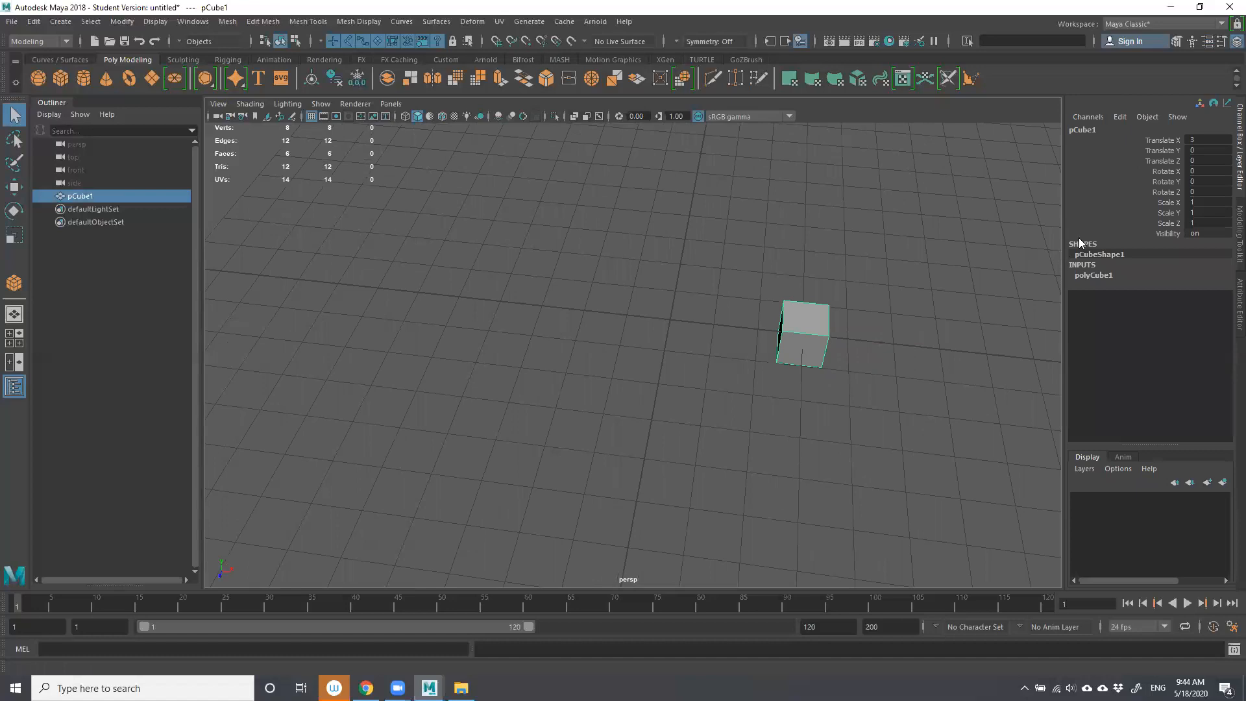
click(1091, 277)
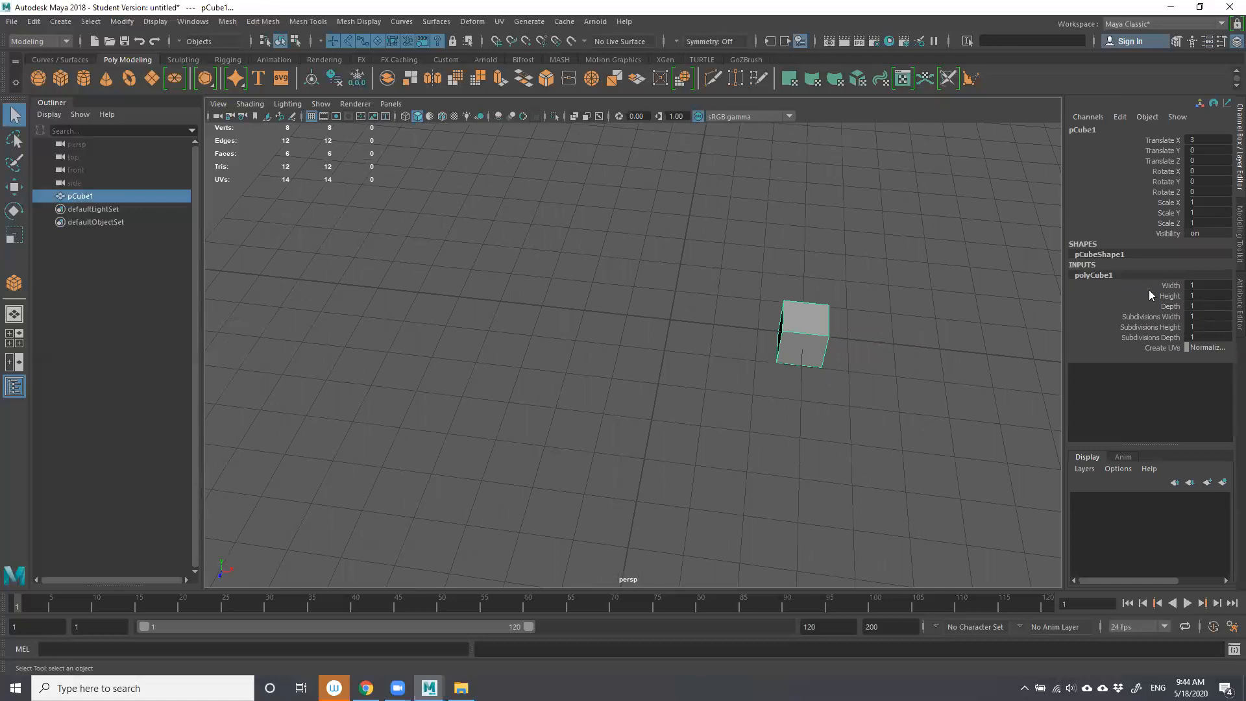
Interactively adjust the cube's polyCube1 inputs to a width of 5.2, a height of 2.8 and a depth of 4.9.
click(1170, 285)
middle_drag(753, 279, 780, 280)
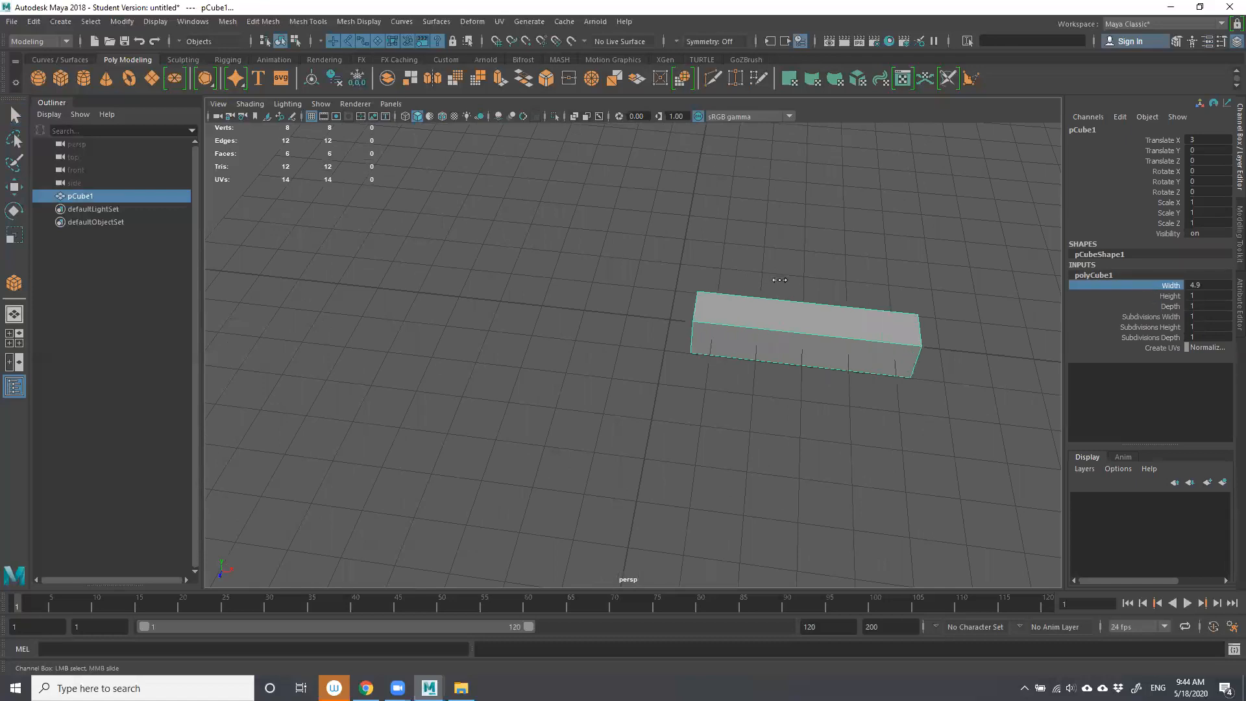
click(1149, 296)
middle_drag(883, 324, 885, 289)
click(1169, 306)
click(1167, 287)
middle_drag(747, 294, 726, 275)
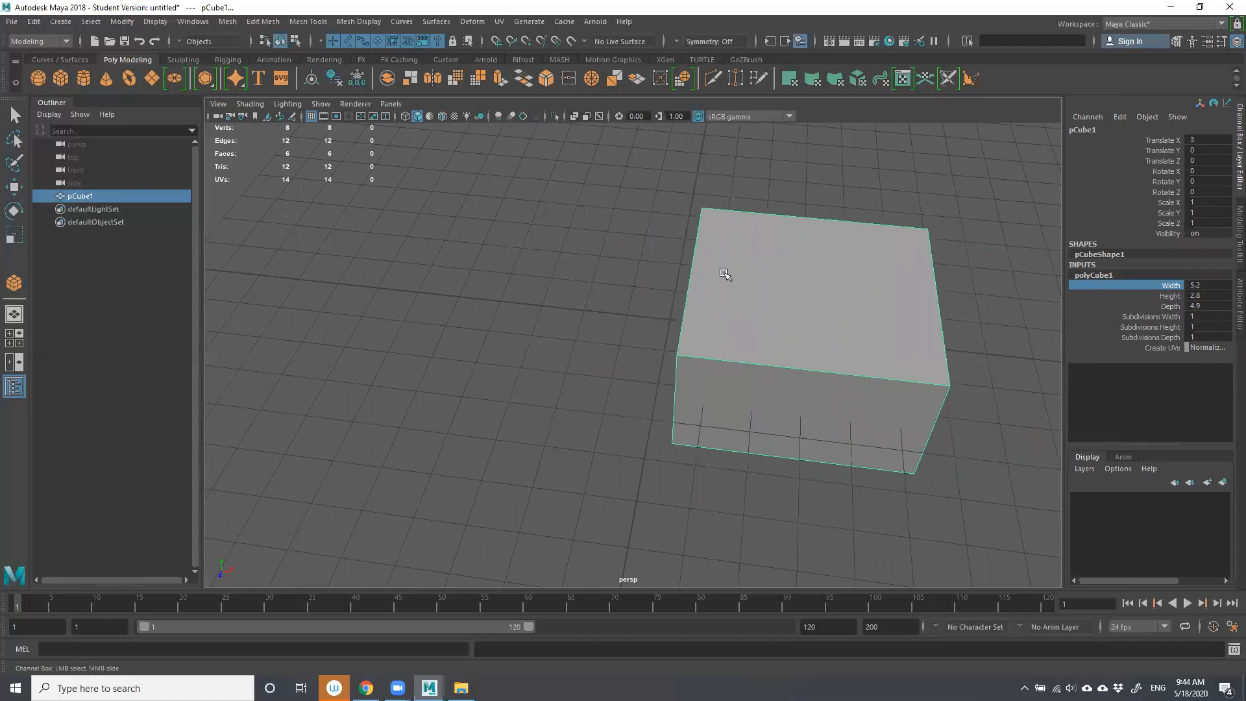
Set the cube's width, height and depth together to 5 in its polyCube1 inputs.
drag(1205, 303, 1202, 284)
text(5)
key(Return)
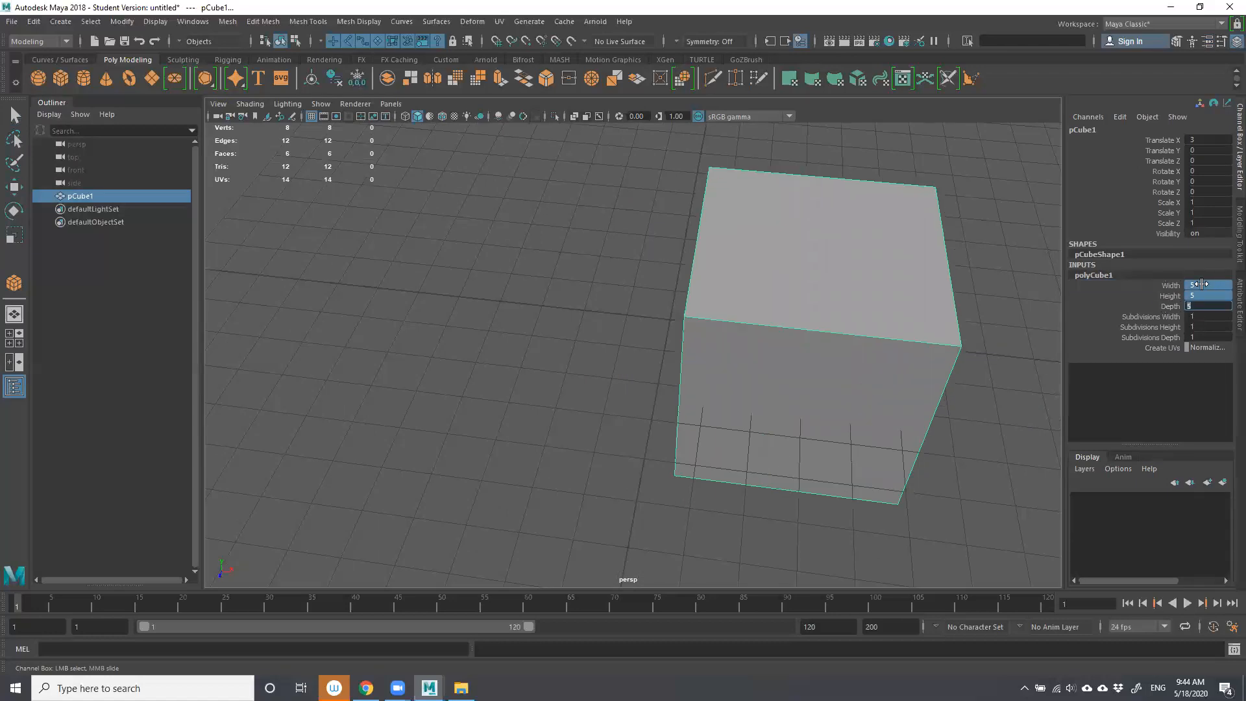
click(1166, 308)
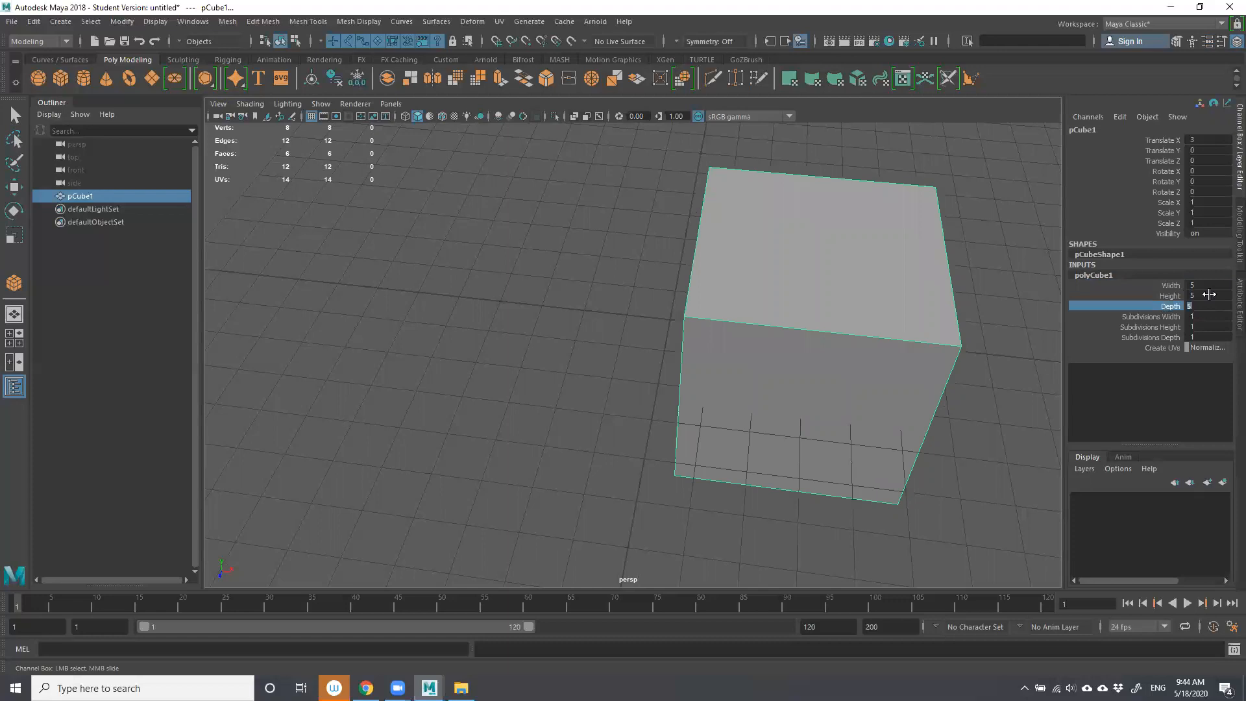
Set the cube's width, height and depth together to 1 and its Translate X to 0.
click(1207, 286)
drag(1206, 295, 1209, 304)
text(1)
key(Return)
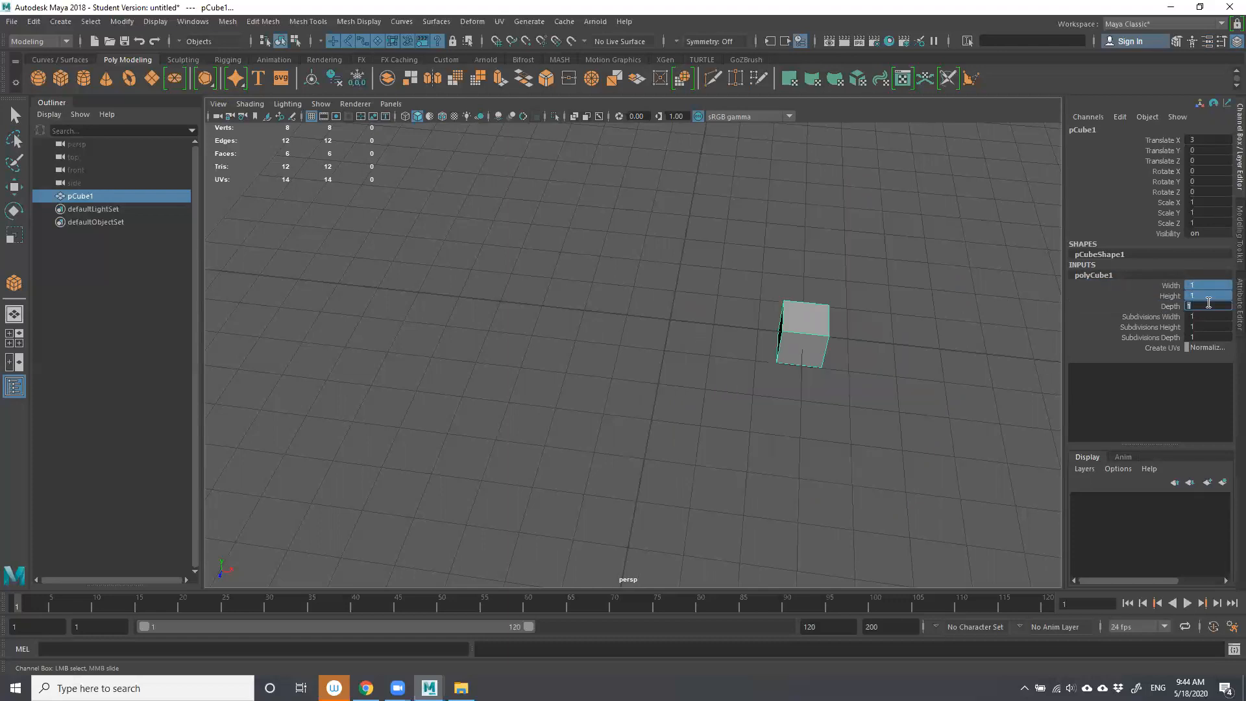
click(1225, 140)
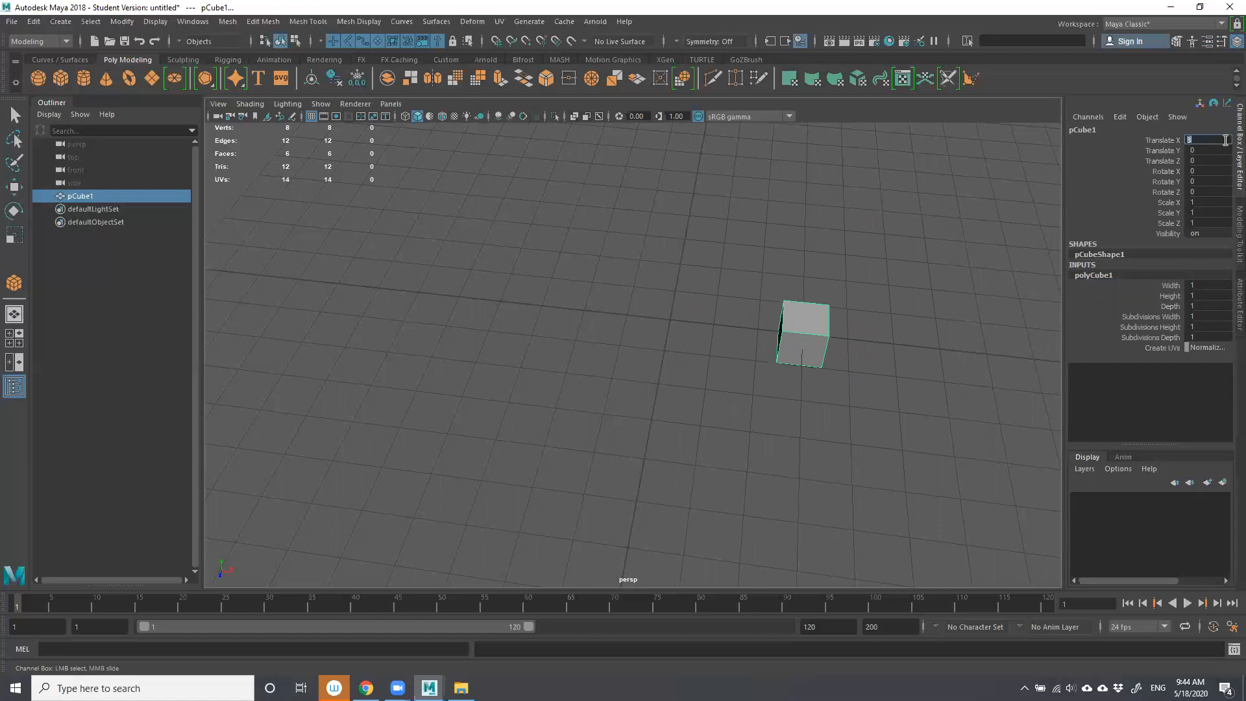
text(0)
key(Return)
drag(1150, 315, 1120, 296)
click(1119, 296)
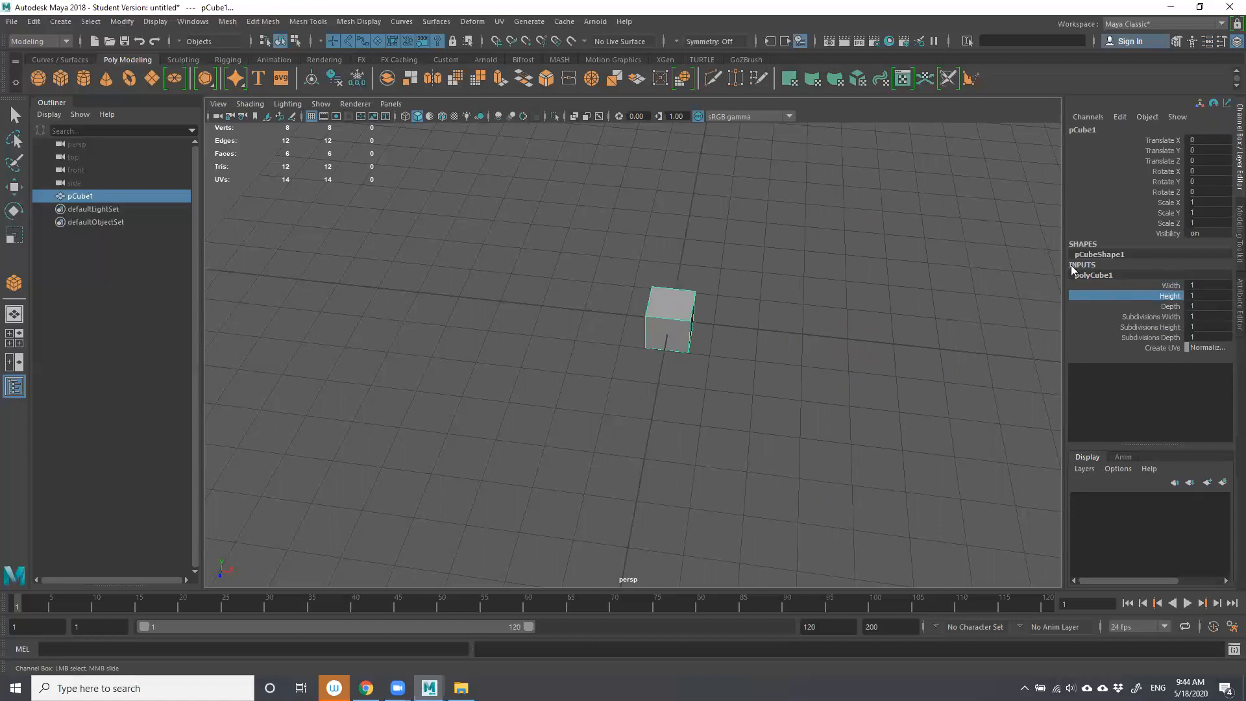
Delete the cube at the grid origin.
click(561, 268)
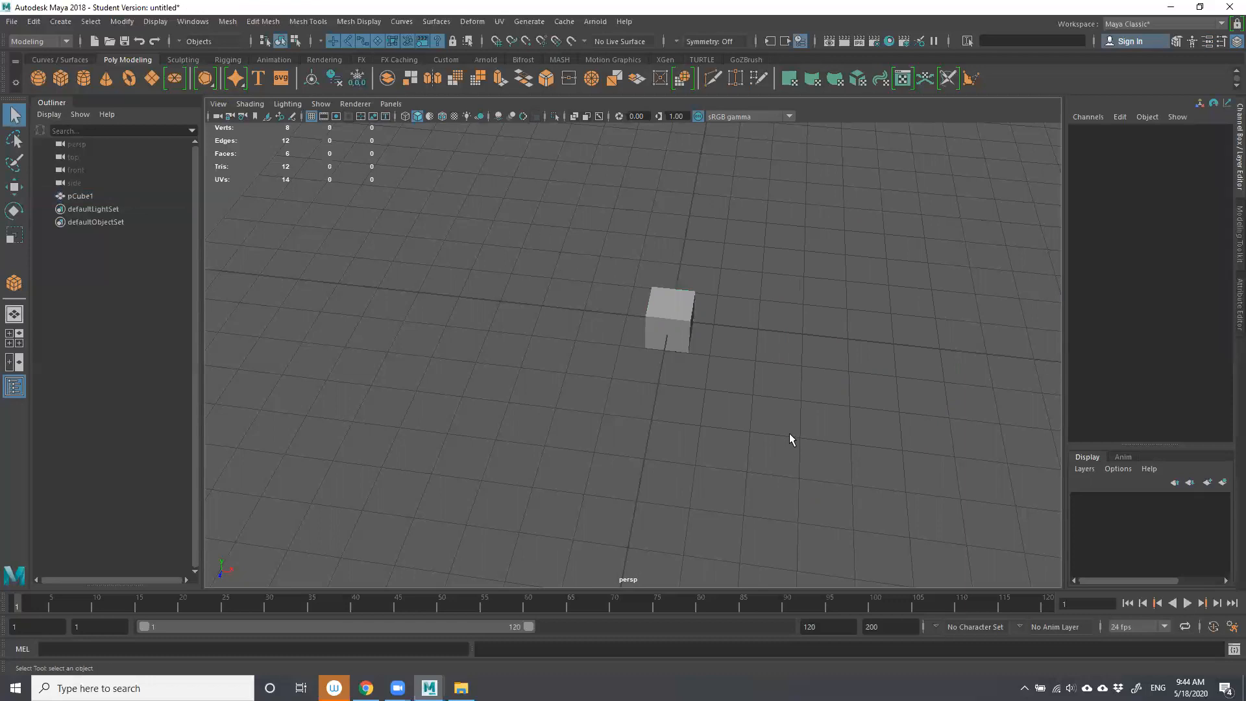
key(ctrl+z)
key(Delete)
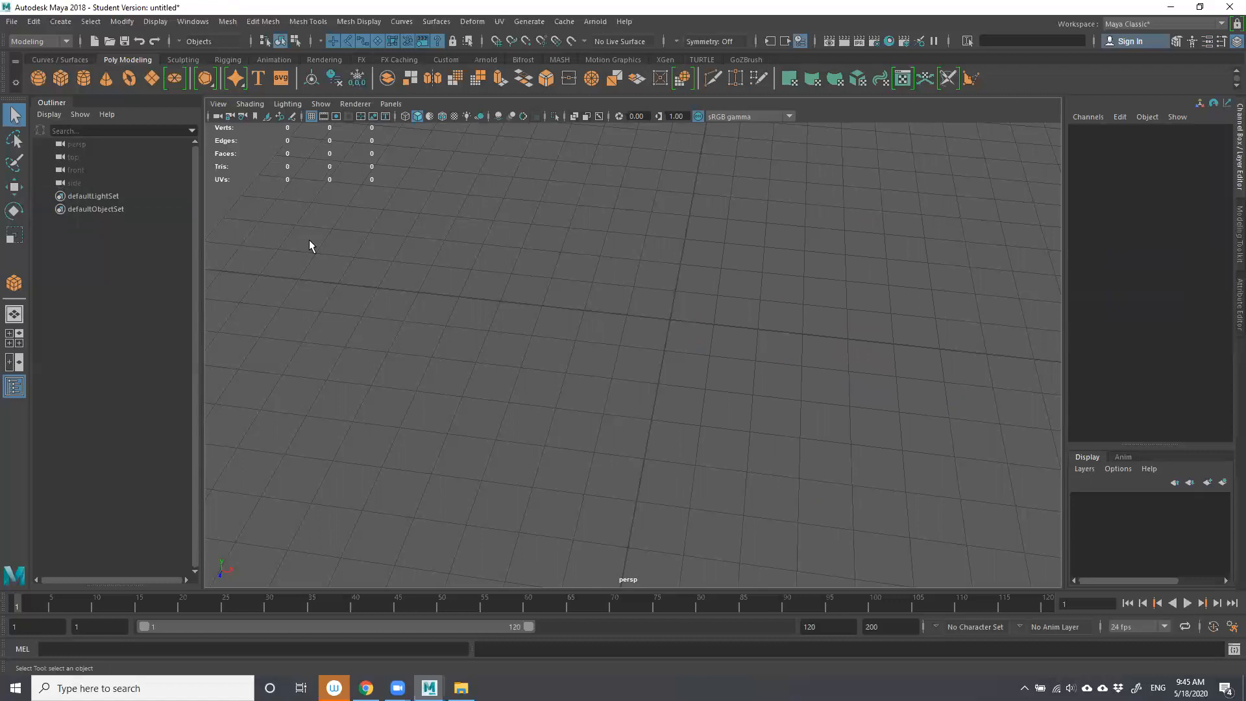
Enable Interactive Creation for polygon primitives and check that option in the primitives list.
click(61, 22)
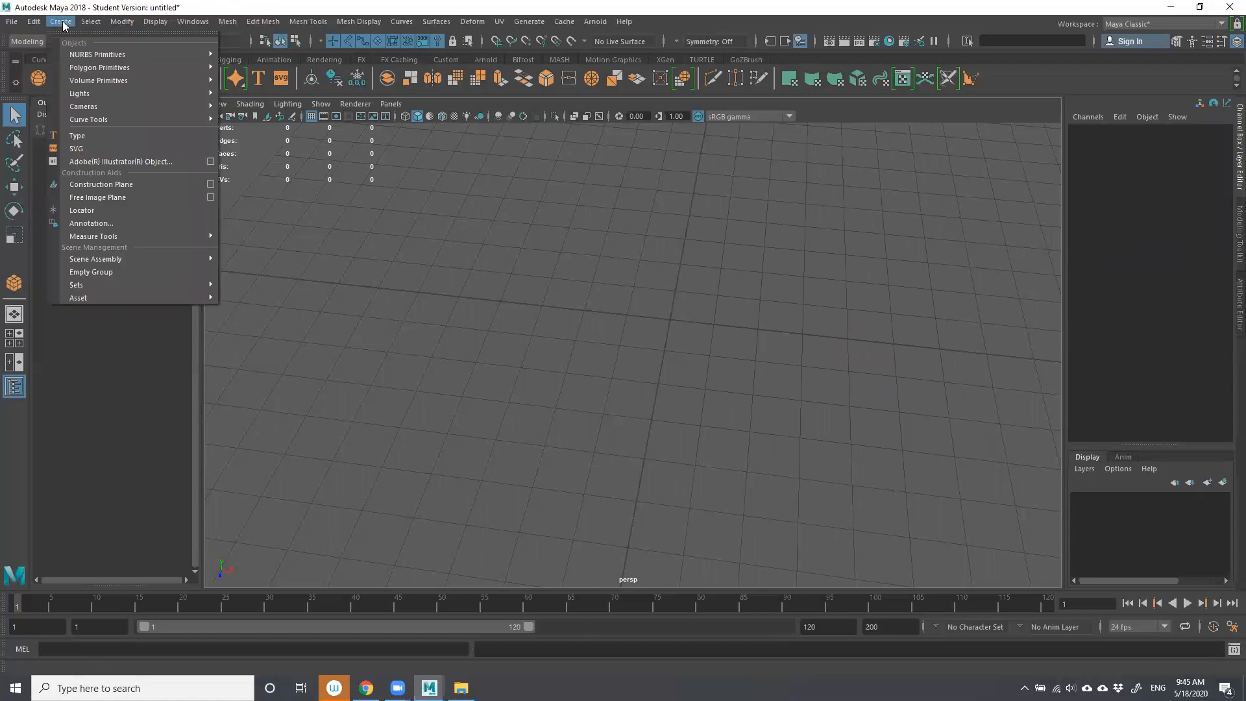
mouse_move(76, 68)
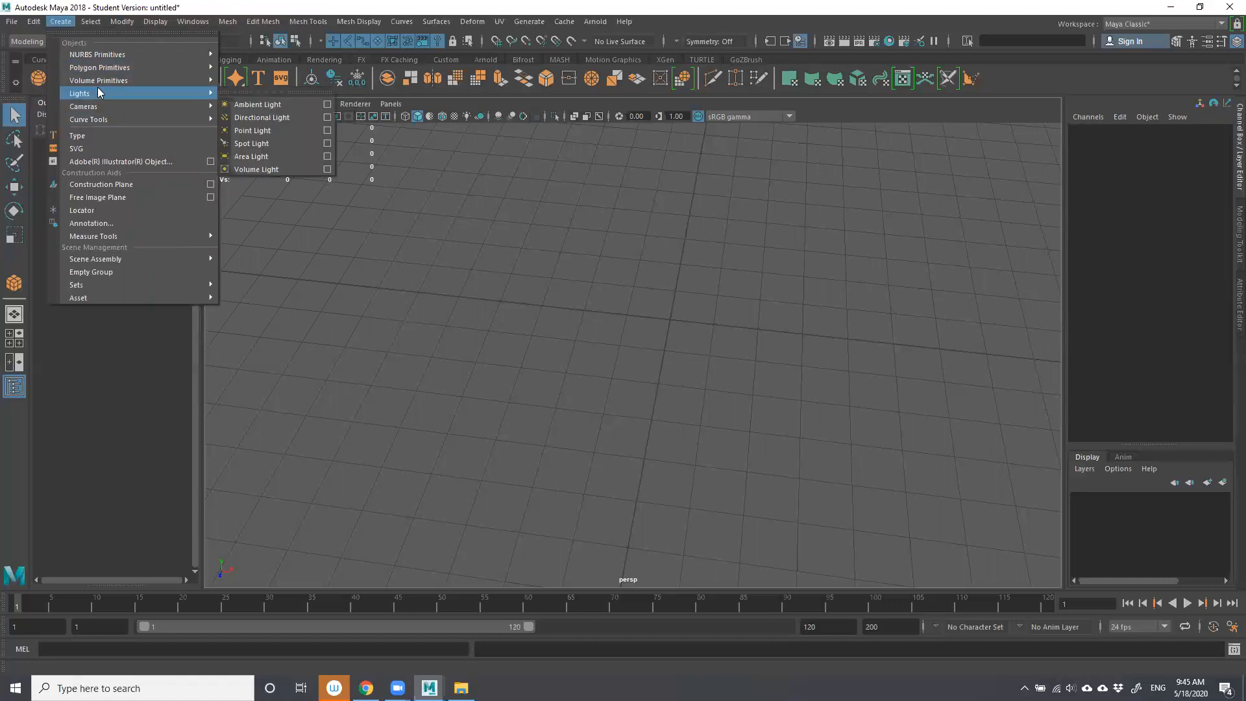
mouse_move(136, 65)
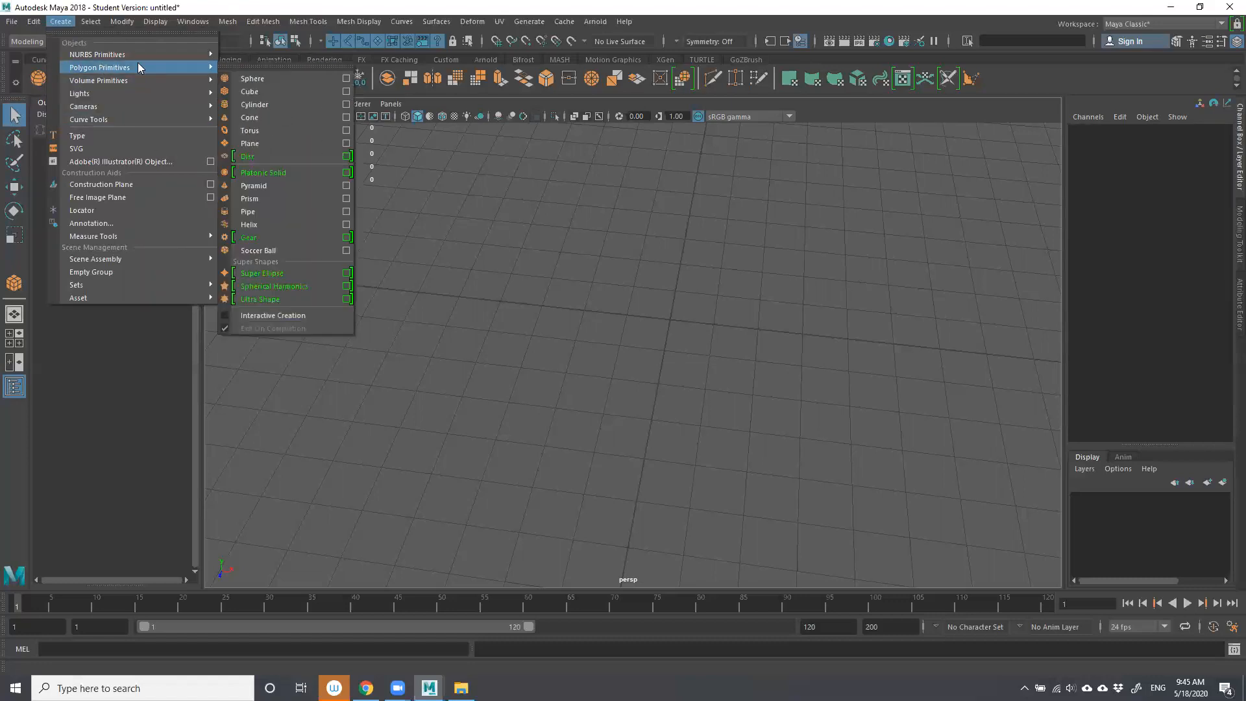
click(282, 313)
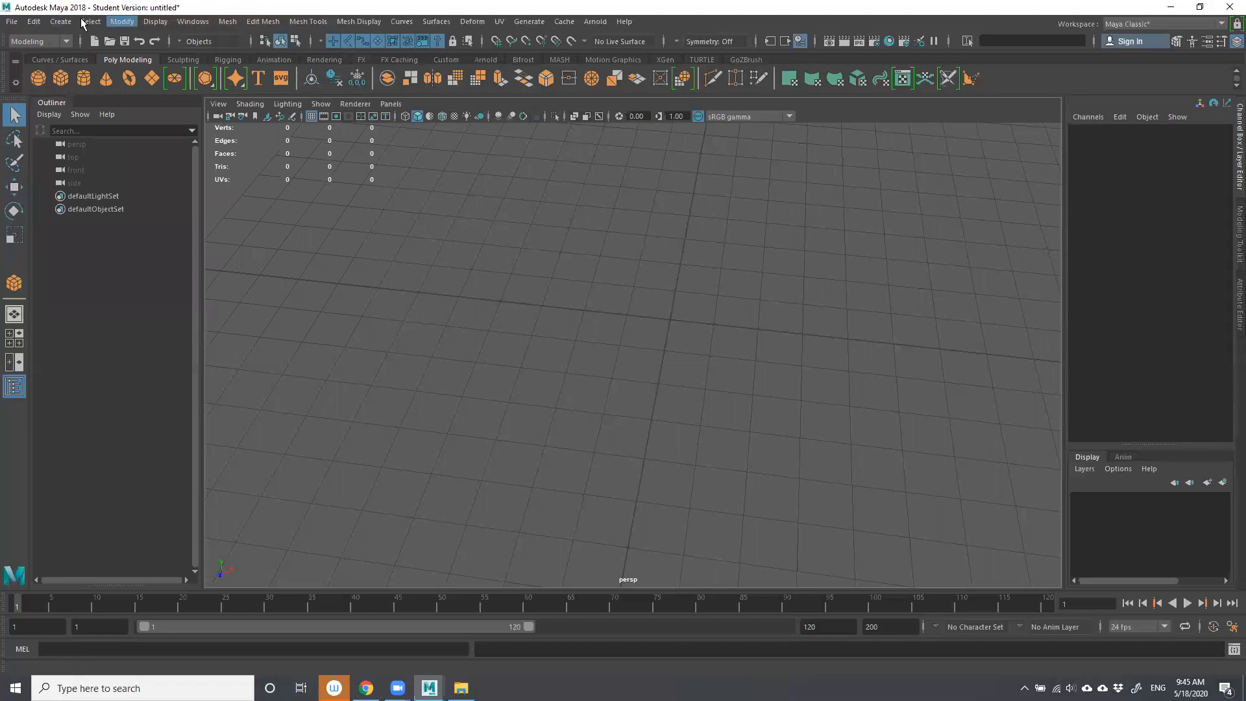
click(65, 24)
mouse_move(103, 67)
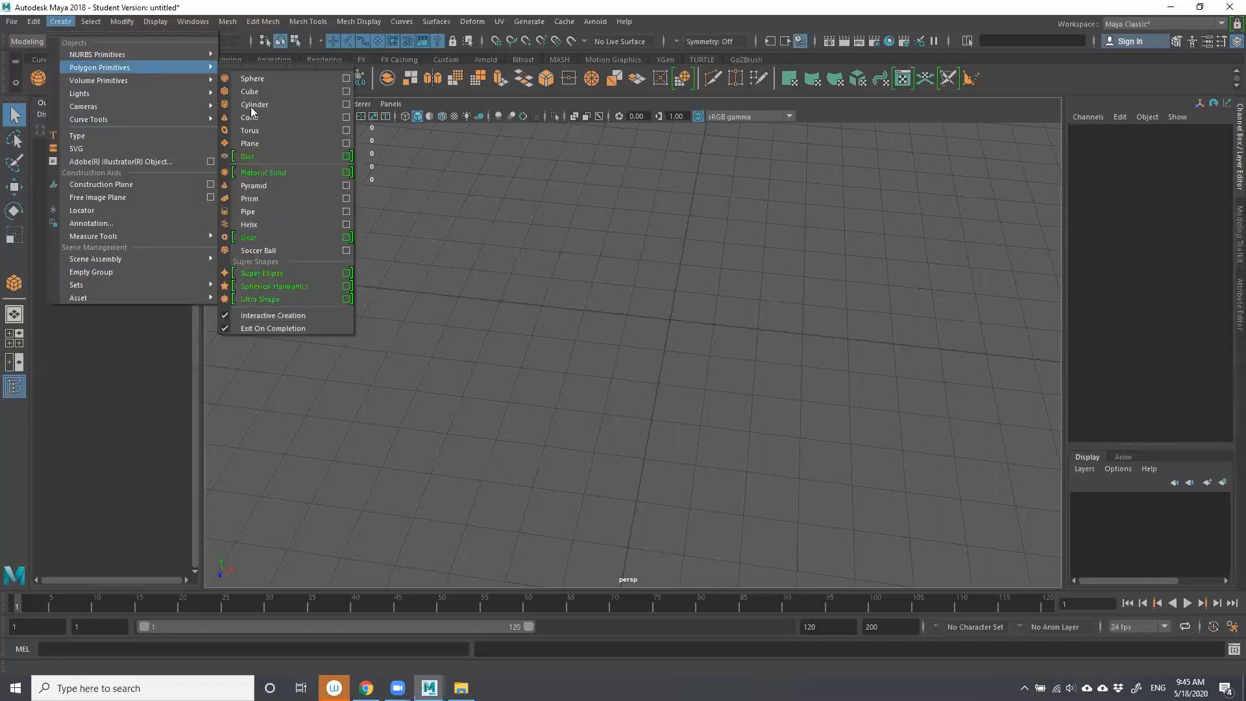
click(461, 2)
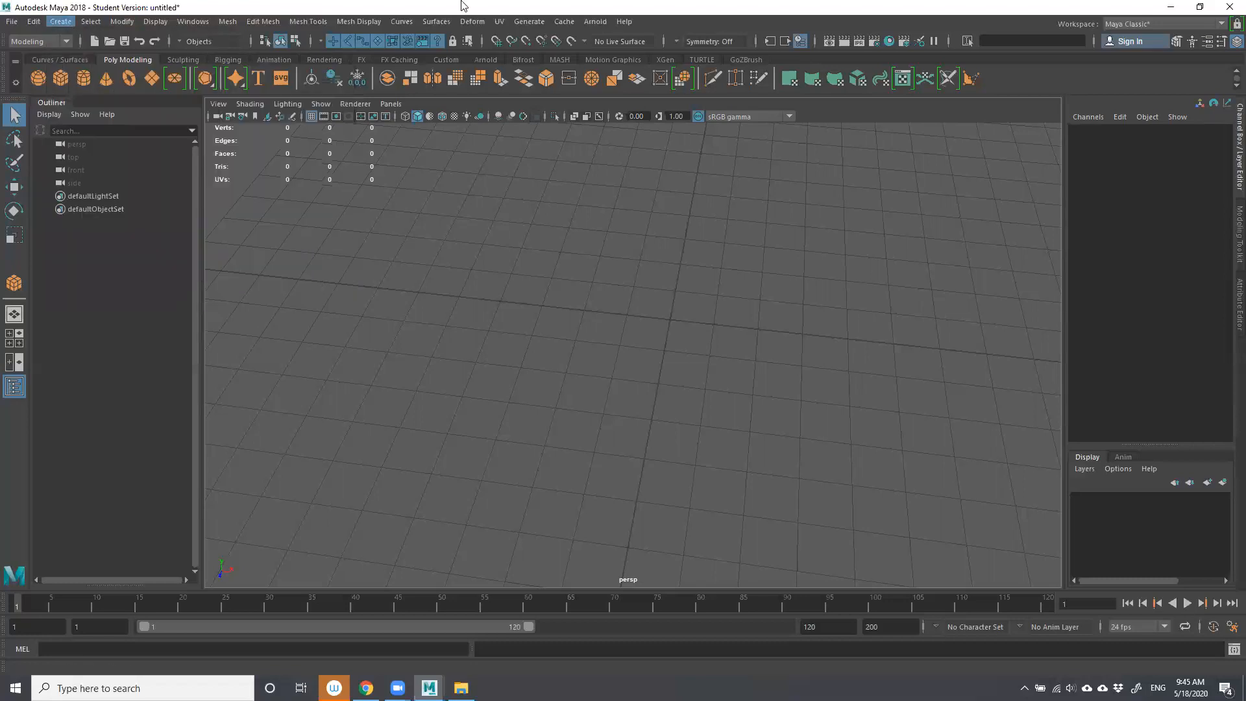
Draw a polygon cube on the grid about 5.07 wide, 6.08 deep and 6.38 high, then deselect it.
click(60, 78)
mouse_move(633, 284)
mouse_down()
mouse_move(775, 429)
mouse_move(721, 436)
mouse_move(763, 373)
mouse_move(812, 445)
mouse_move(904, 516)
mouse_move(896, 566)
mouse_move(855, 537)
mouse_move(863, 528)
mouse_up()
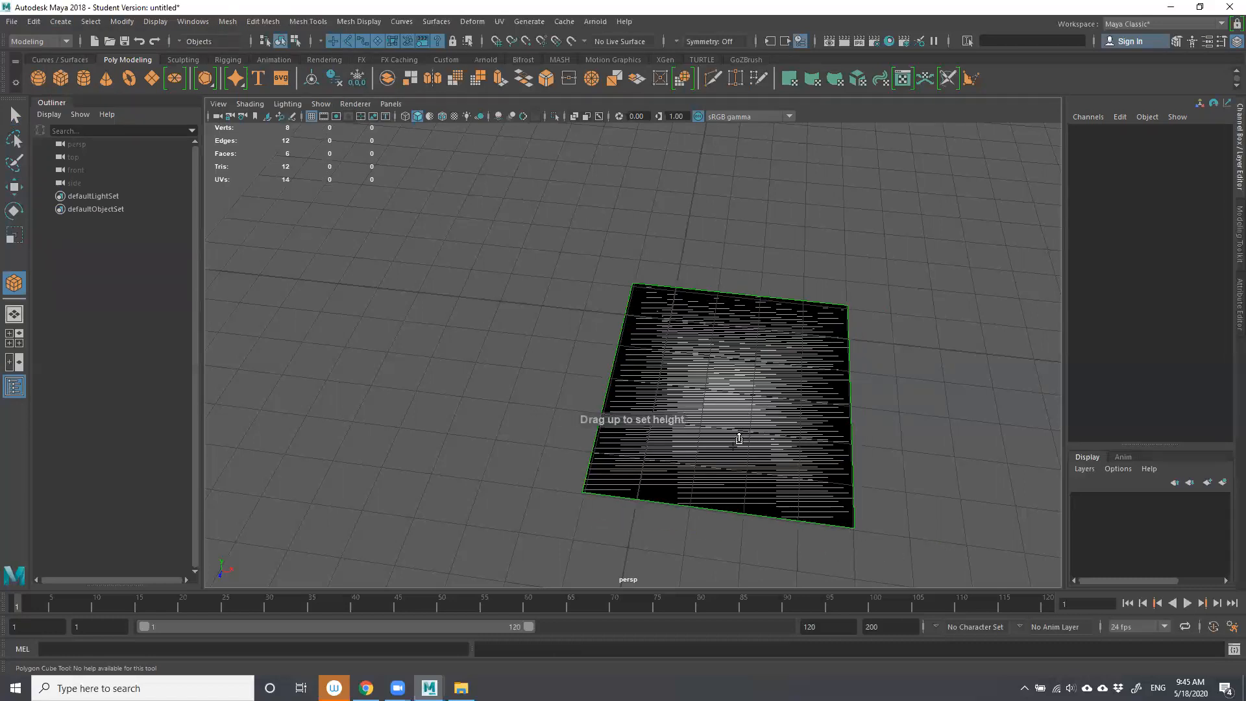
drag(735, 350, 712, 105)
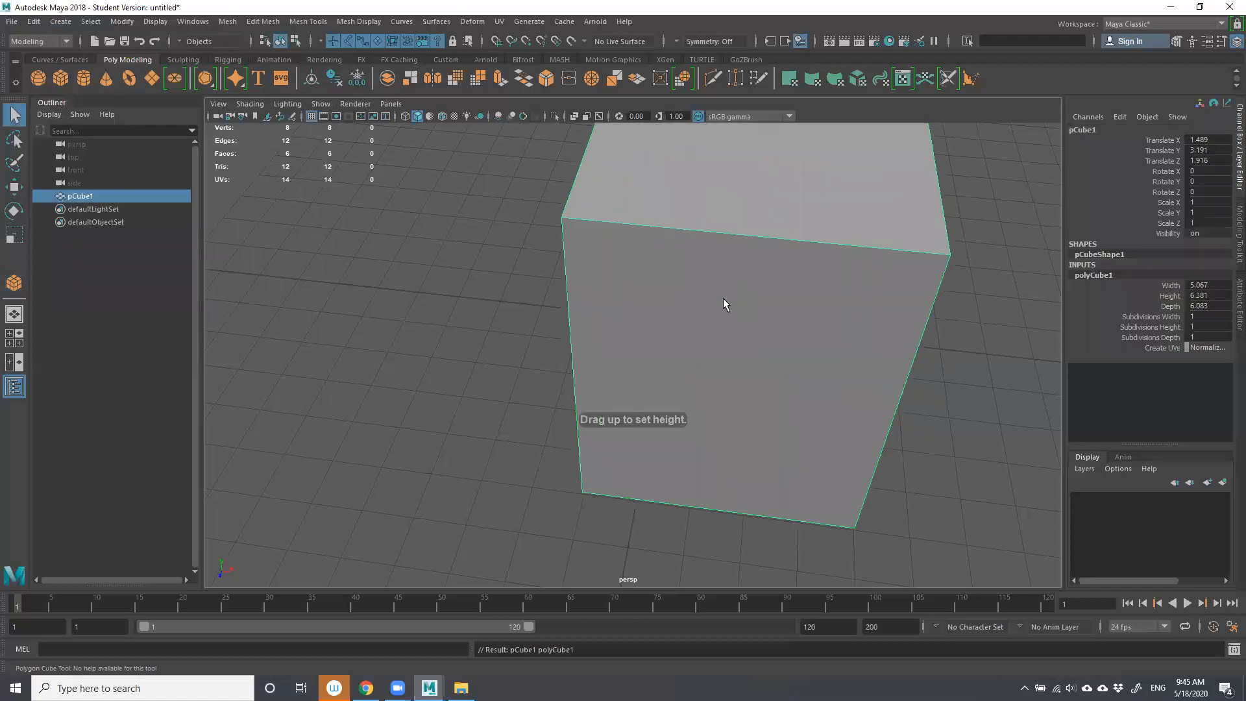
scroll(723, 298, down, 5)
click(863, 364)
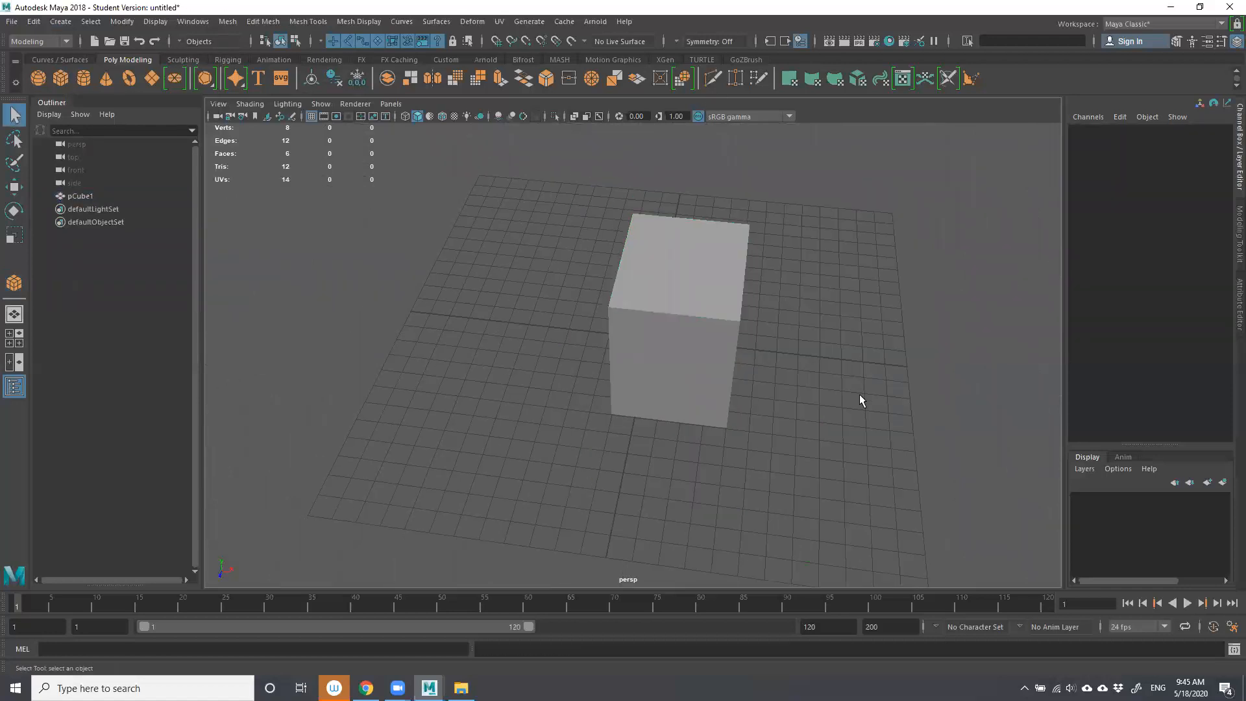
Select the drawn cube and show its polyCube1 inputs in the Channel Box.
alt+drag(753, 351, 648, 328)
click(594, 290)
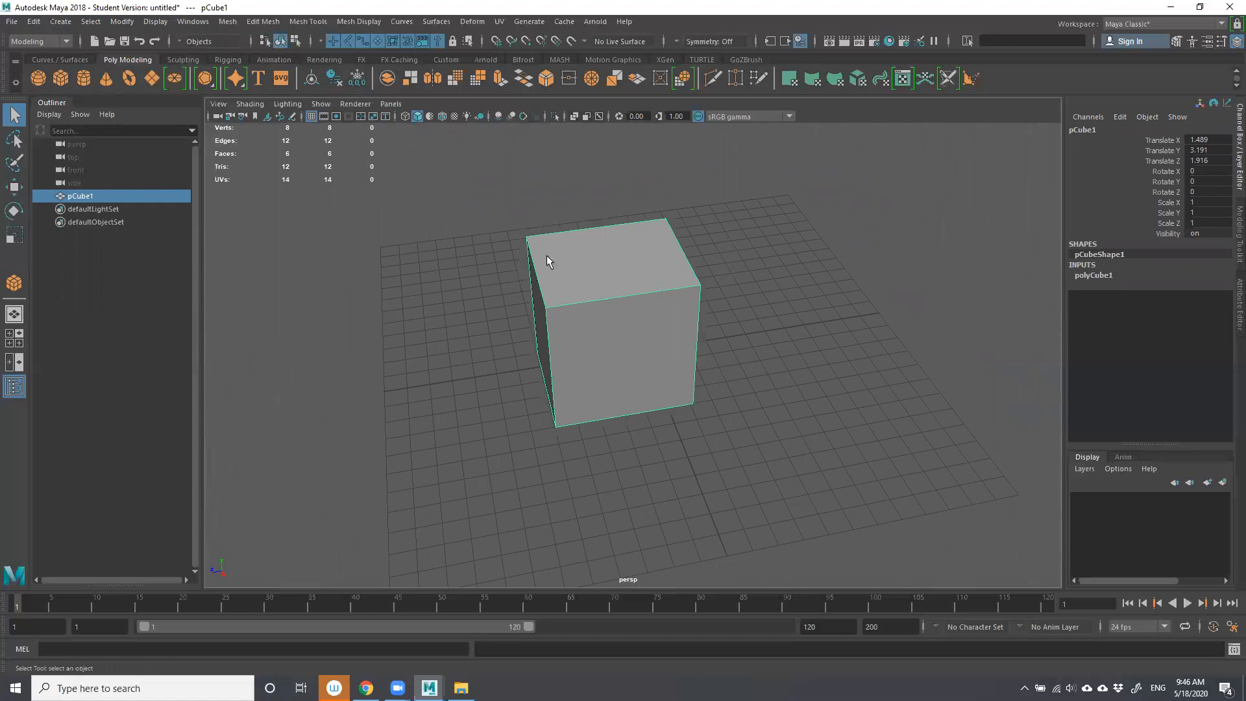
click(1087, 275)
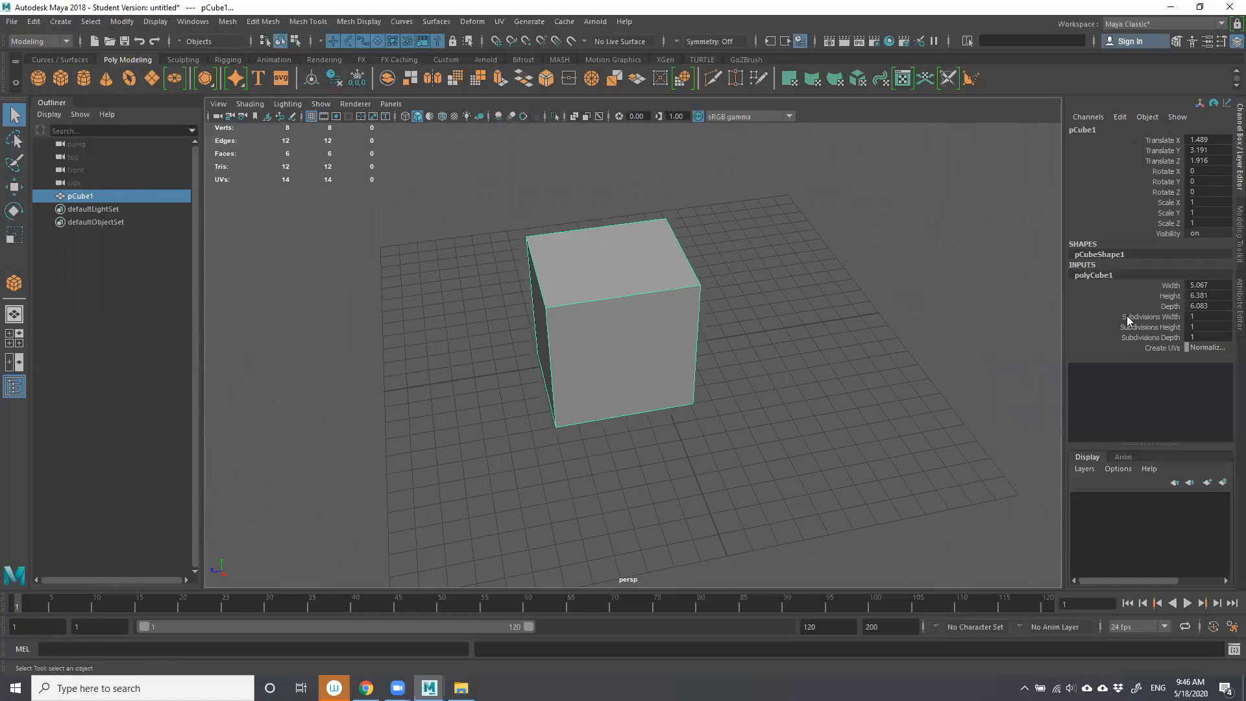
Try interactively changing the cube's Subdivisions Width and undo the change.
drag(1150, 328, 1155, 340)
click(1159, 317)
middle_drag(759, 287, 720, 284)
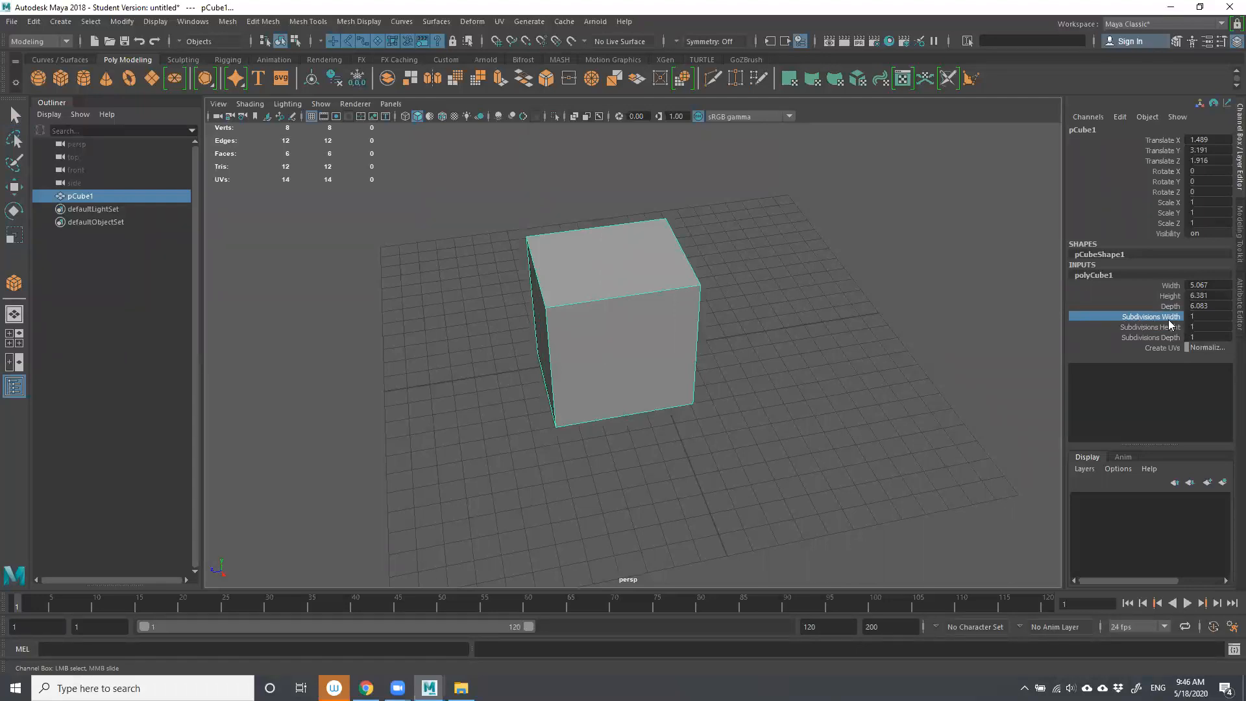
middle_drag(455, 230, 456, 231)
mouse_move(458, 202)
middle_down()
mouse_move(509, 202)
mouse_move(448, 202)
mouse_move(468, 202)
middle_up()
key(ctrl+z)
Examine the cube from a lower corner angle at several distances in the perspective view, then deselect it.
alt+drag(743, 373, 814, 348)
scroll(813, 348, up, 4)
alt+drag(824, 422, 857, 509)
alt+right_drag(857, 509, 895, 406)
scroll(896, 406, down, 2)
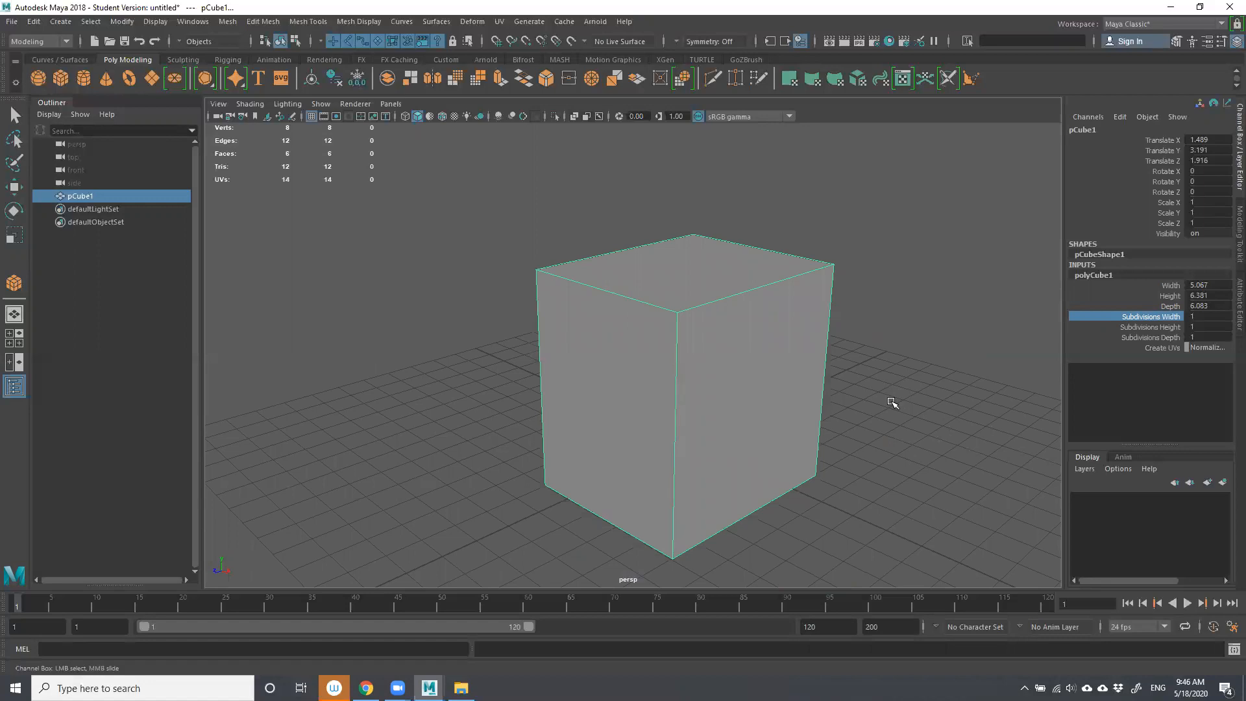
scroll(584, 305, down, 4)
scroll(586, 318, up, 2)
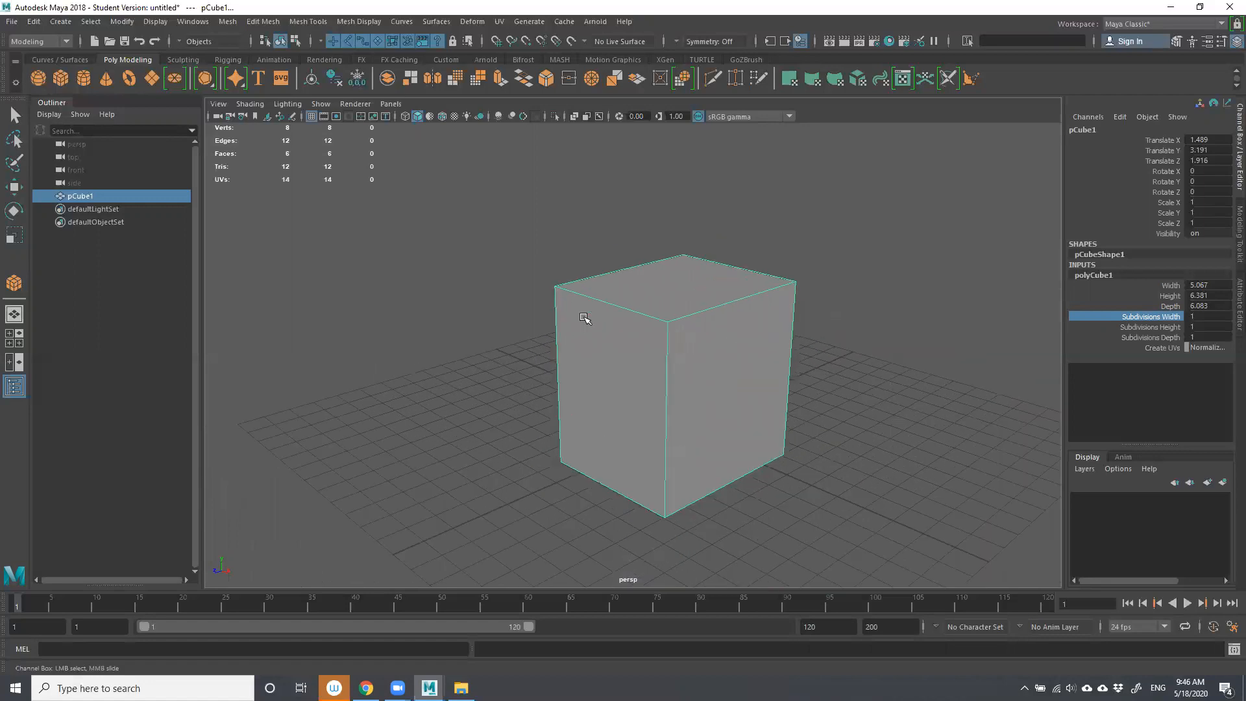
click(393, 274)
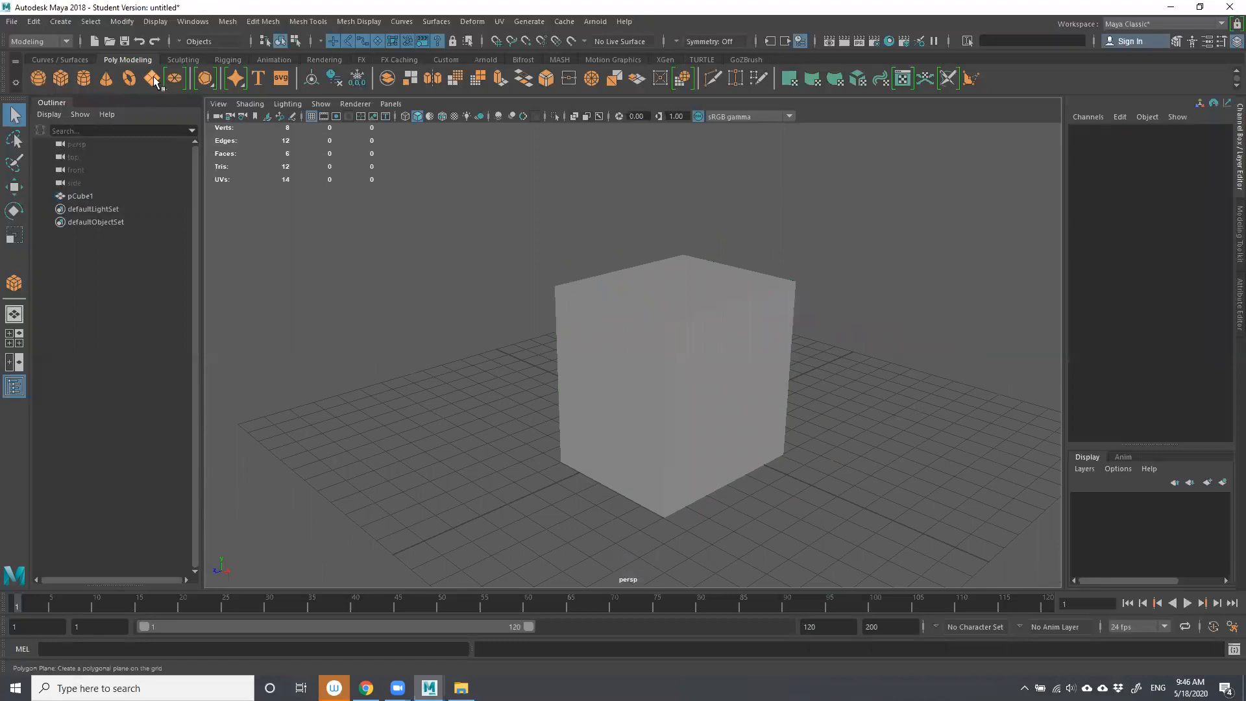
Draw a polygon plane about 5.08 wide and 6.41 high on the grid beside the cube, then deselect it.
click(151, 79)
alt+middle_drag(849, 492, 783, 355)
drag(779, 352, 918, 476)
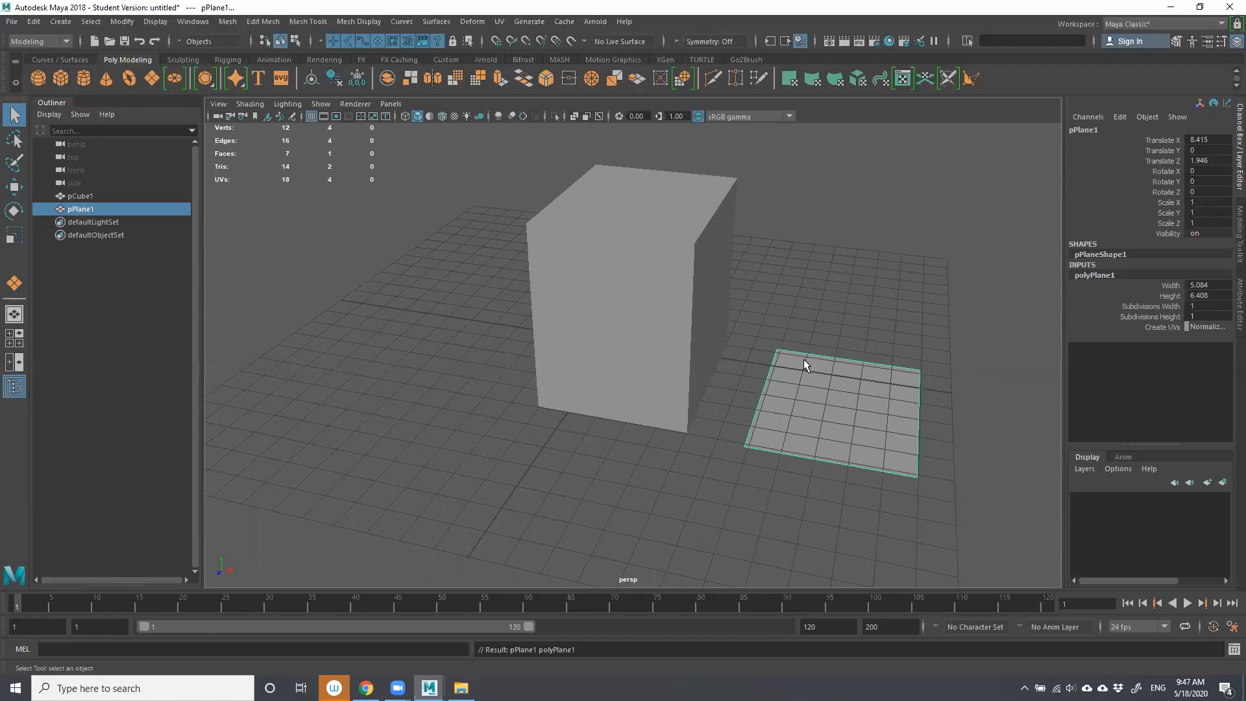
click(809, 274)
View the plane's component and object mode options and highlight all its channels from Translate X to Visibility.
click(827, 375)
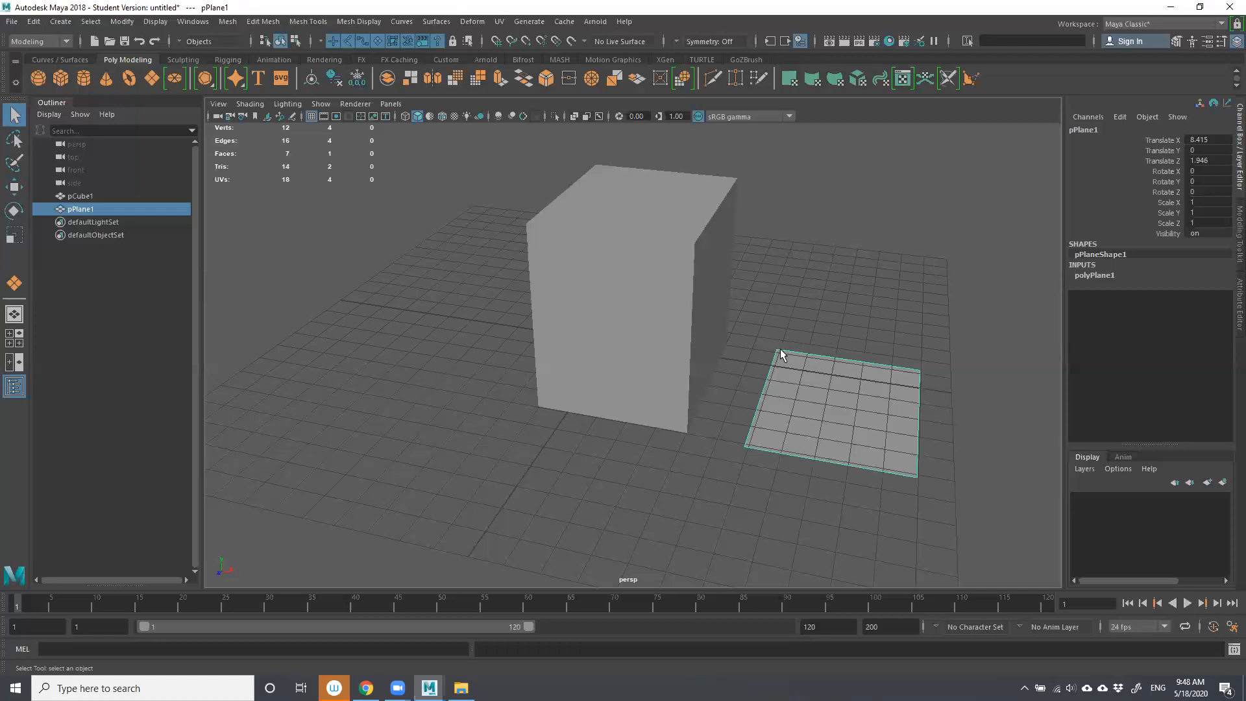
right_click(811, 362)
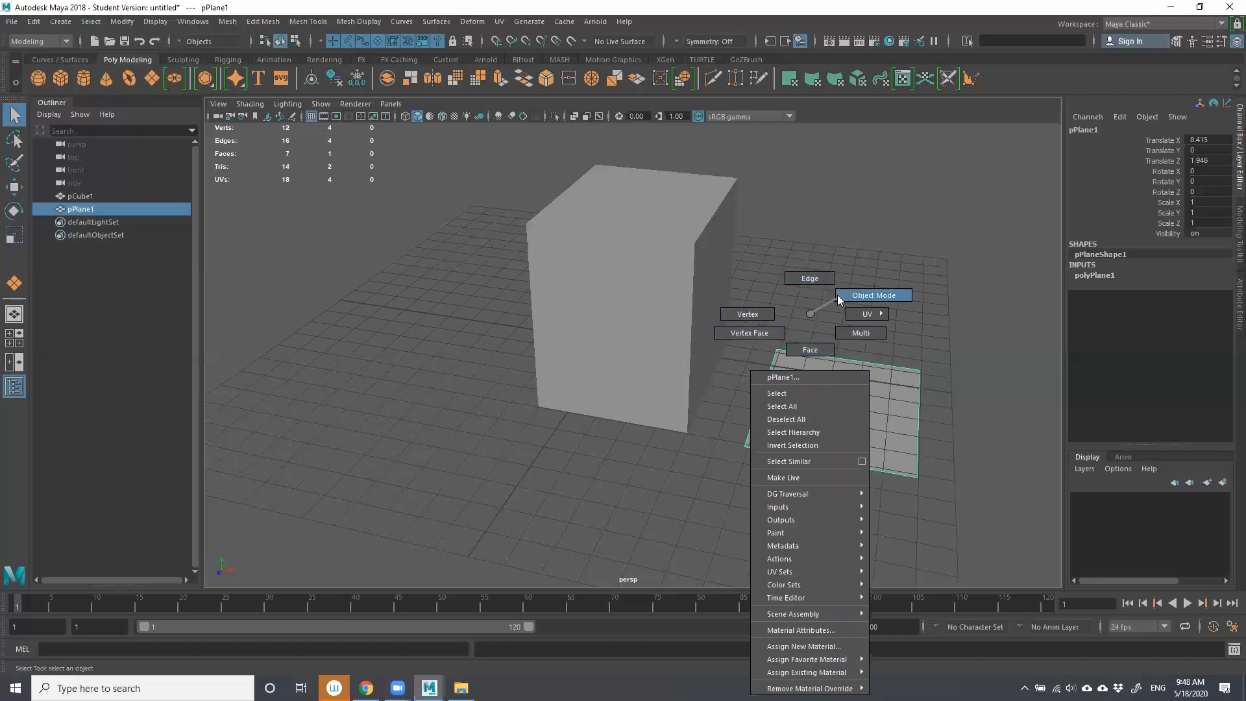
right_drag(868, 377, 870, 390)
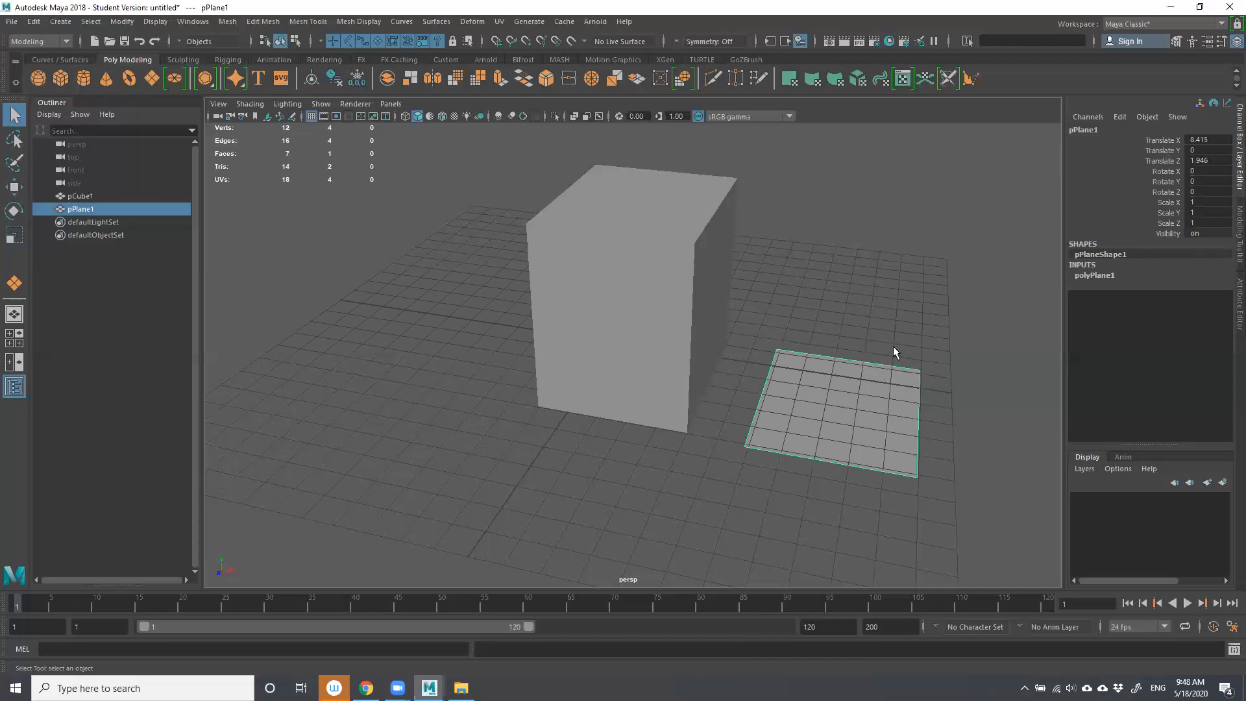
drag(1171, 208, 1166, 139)
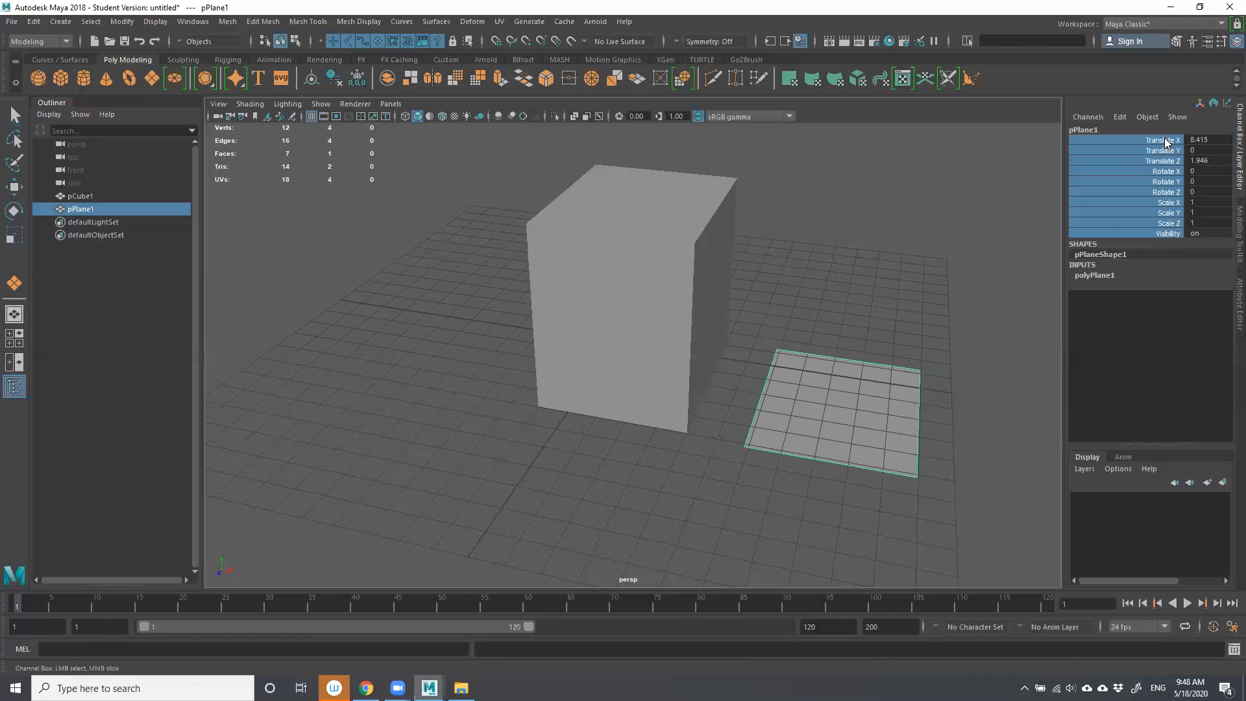
Highlight the plane's Translate, Rotate and Scale channels in turn, each as an X, Y and Z group.
click(1162, 160)
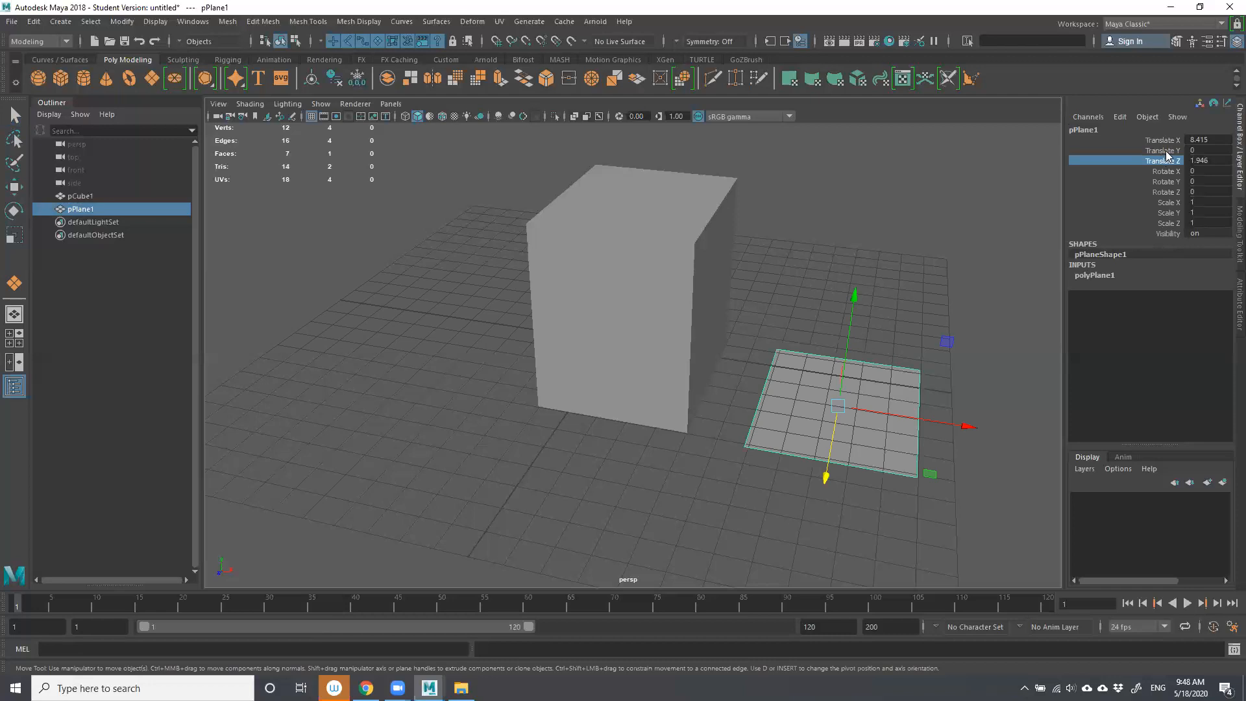
drag(1169, 140, 1173, 217)
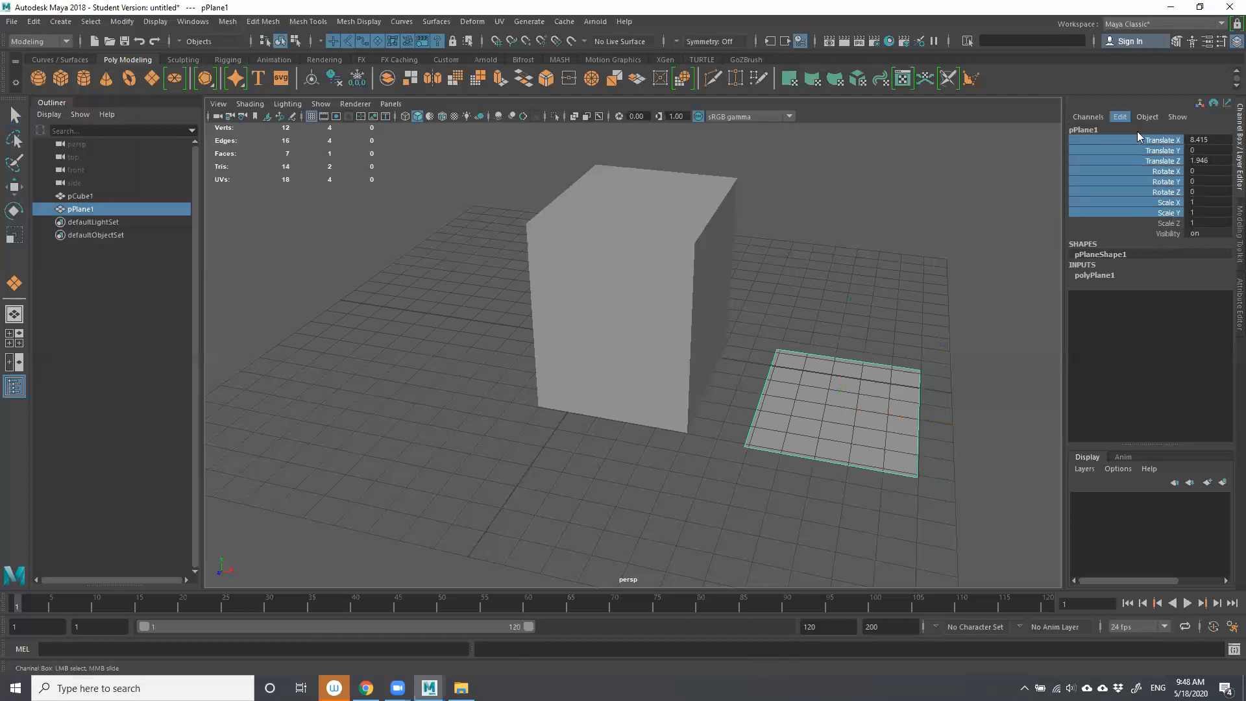
drag(1168, 171, 1165, 204)
drag(1164, 142, 1165, 192)
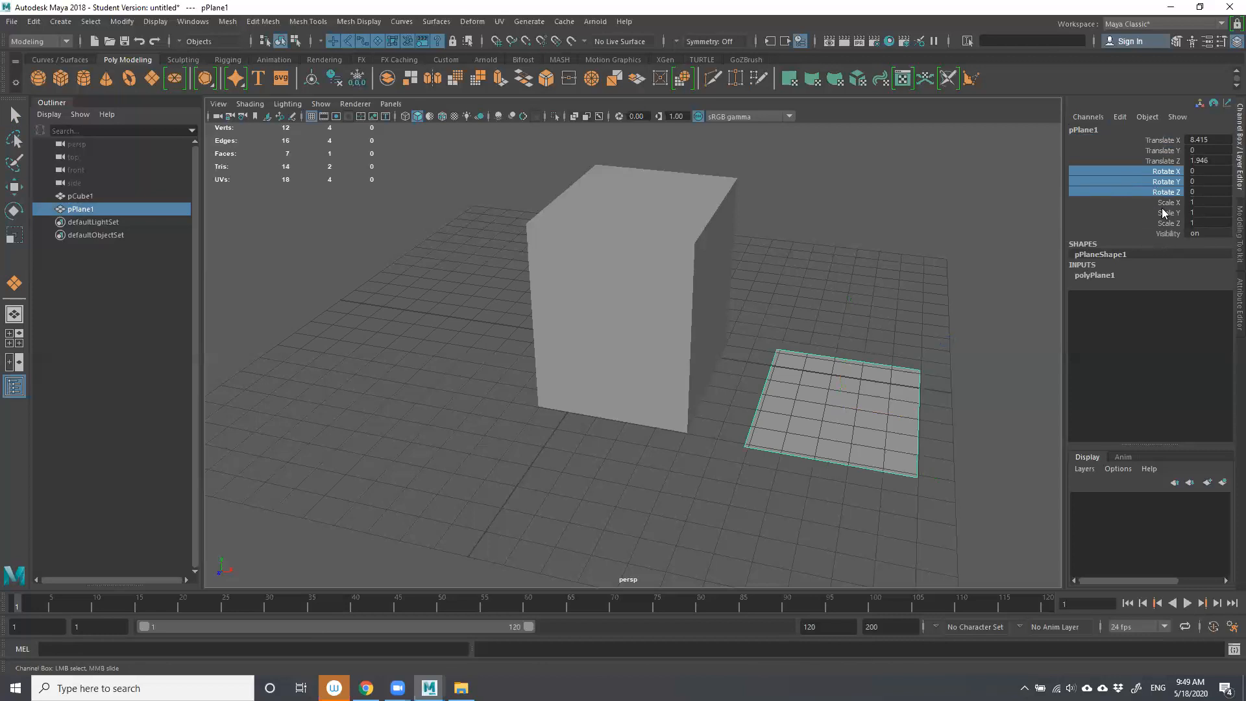
drag(1166, 203, 1168, 224)
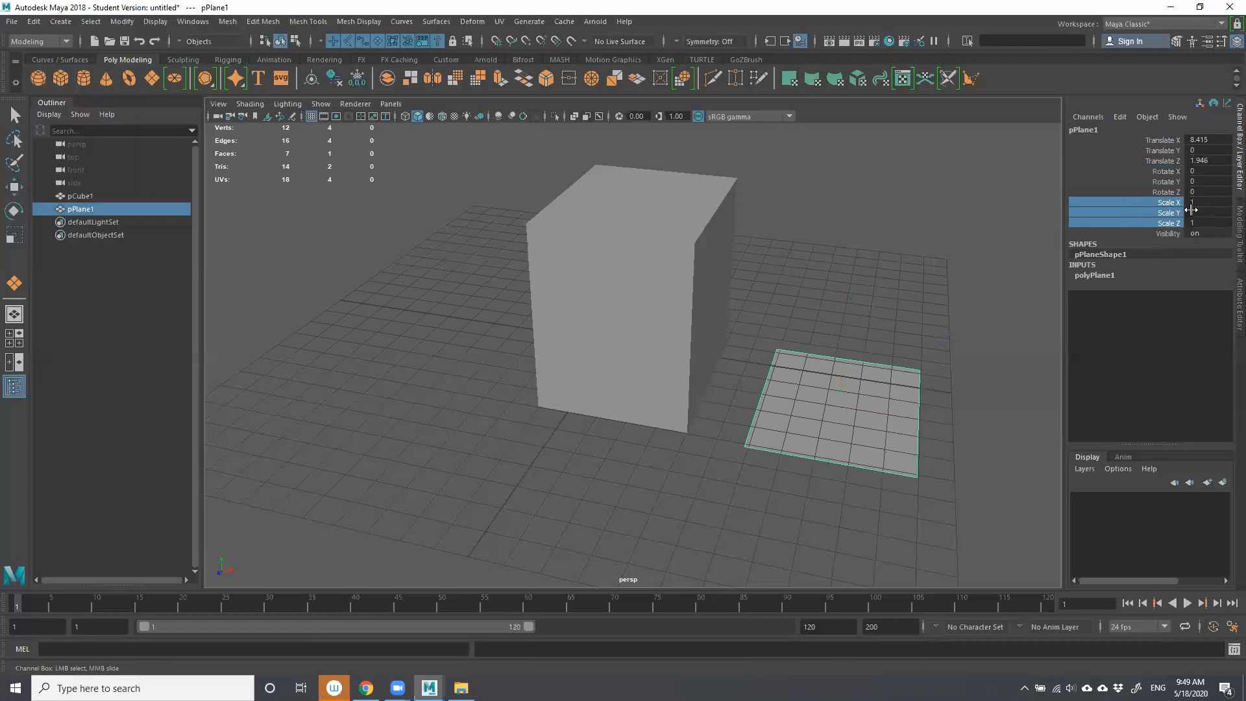
Set the plane's Translate X, Y and Z values to 0 together.
drag(1194, 161, 1207, 141)
click(1208, 161)
text(0)
key(Return)
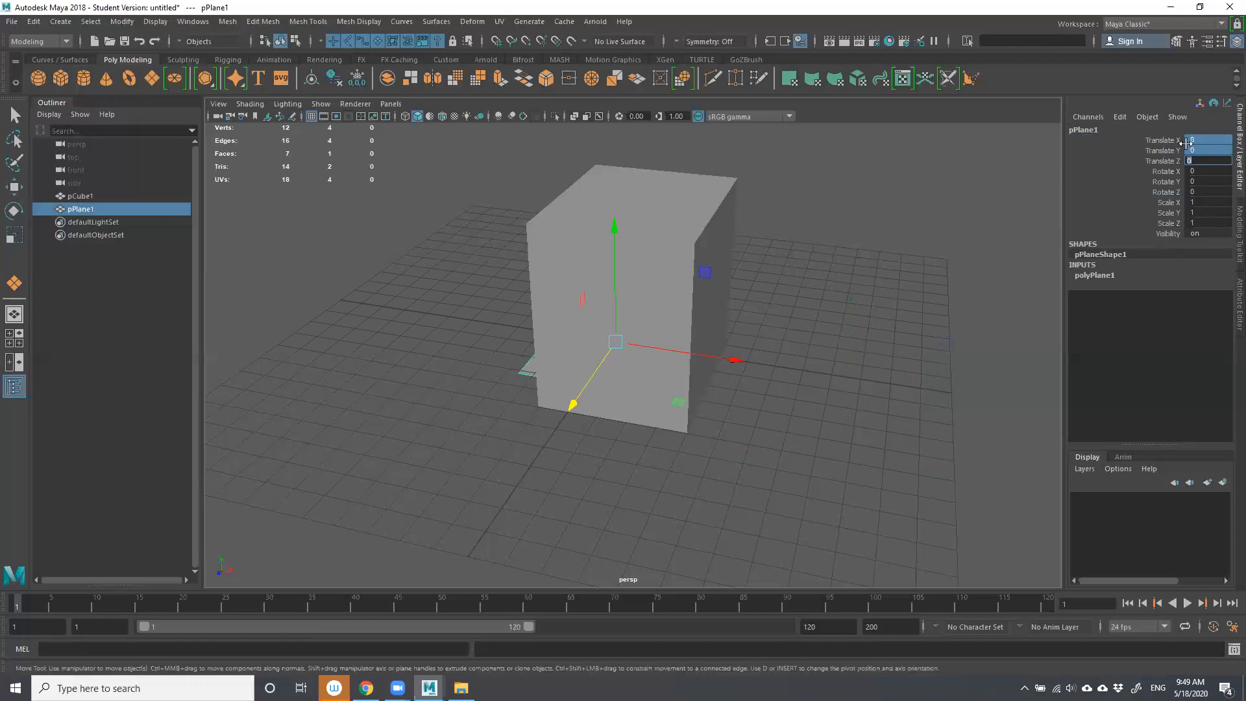
Highlight the plane's Translate, Rotate and Scale values and channel names, ending on Rotate Z.
click(1162, 140)
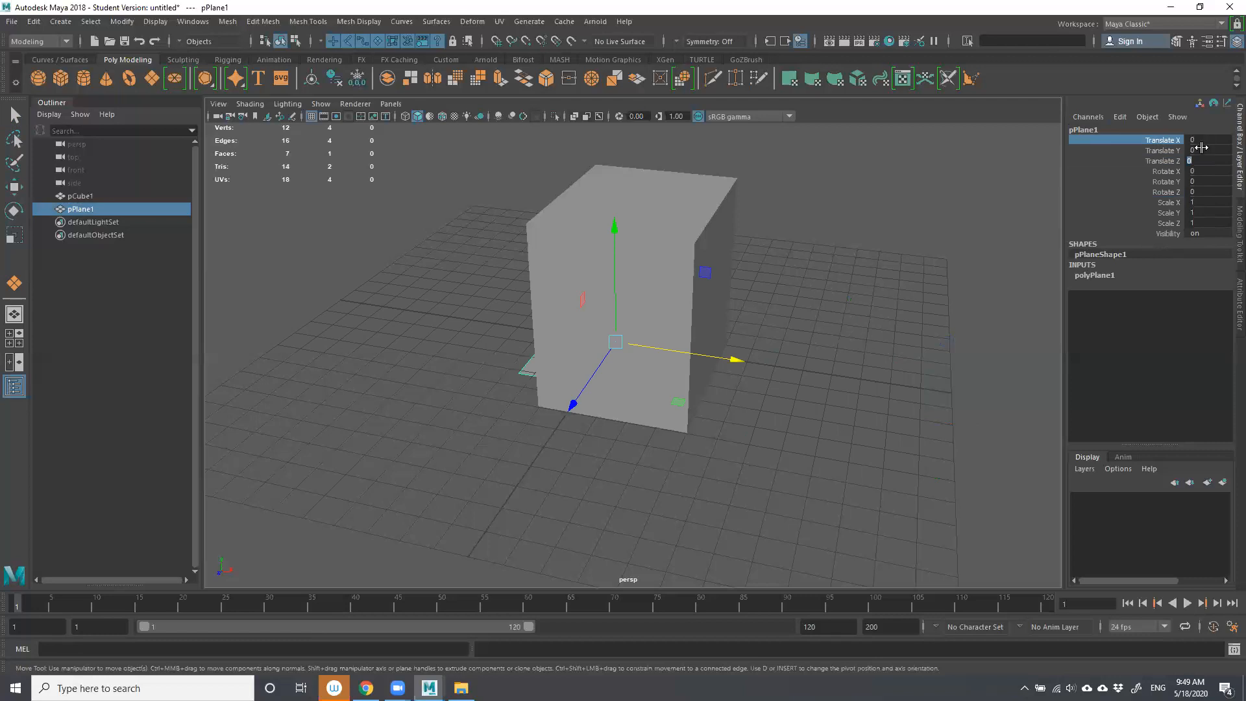
drag(1206, 142, 1203, 151)
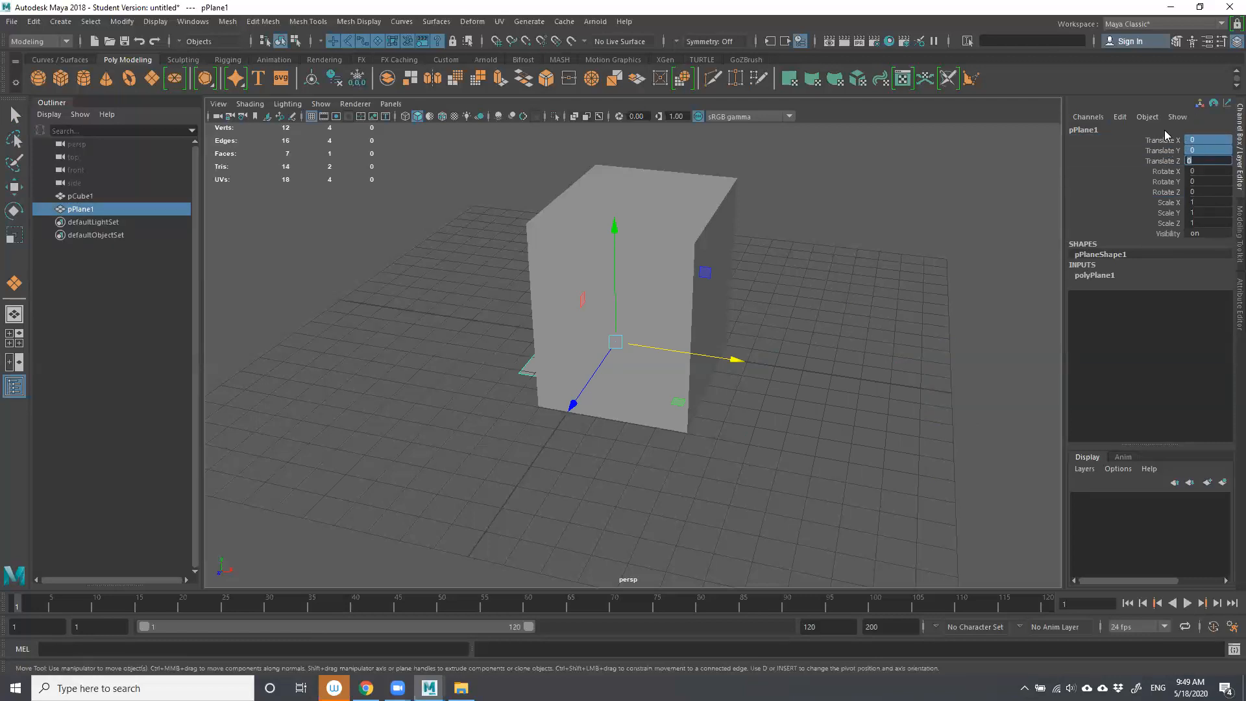
drag(1202, 172, 1206, 224)
click(1174, 203)
click(1167, 192)
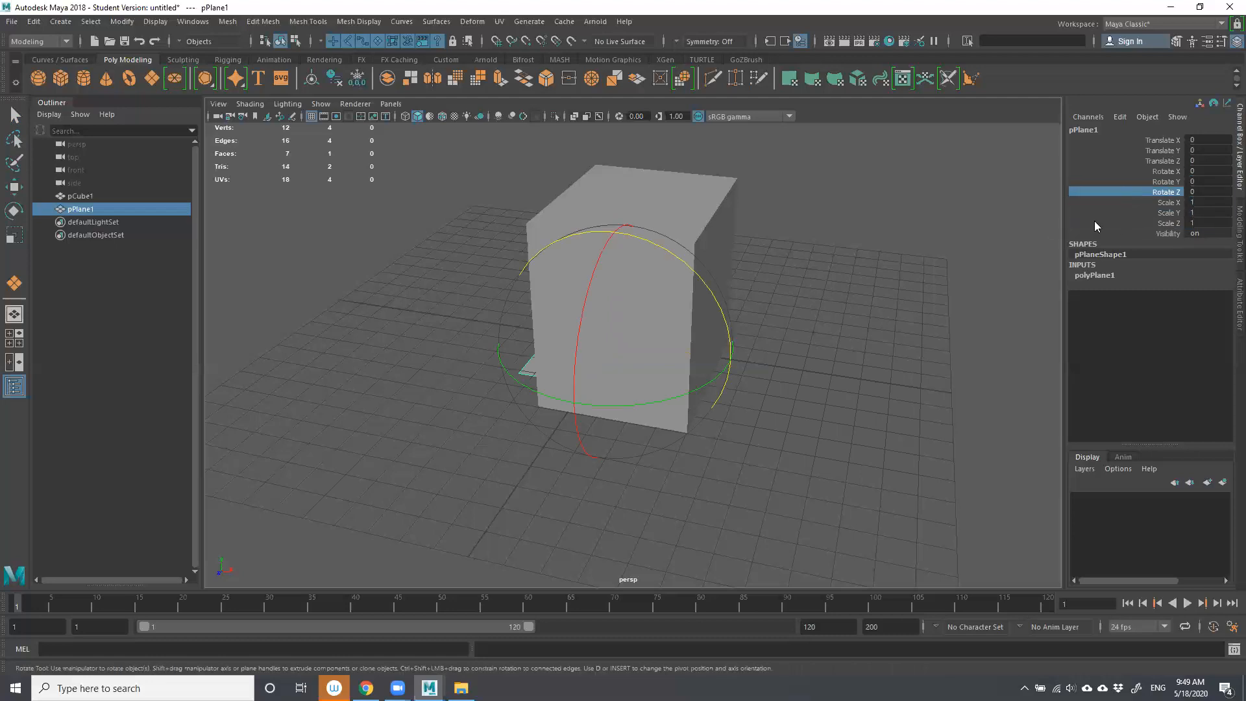
Toggle the Channel Box / Layer Editor off and back on.
click(1236, 41)
click(1236, 43)
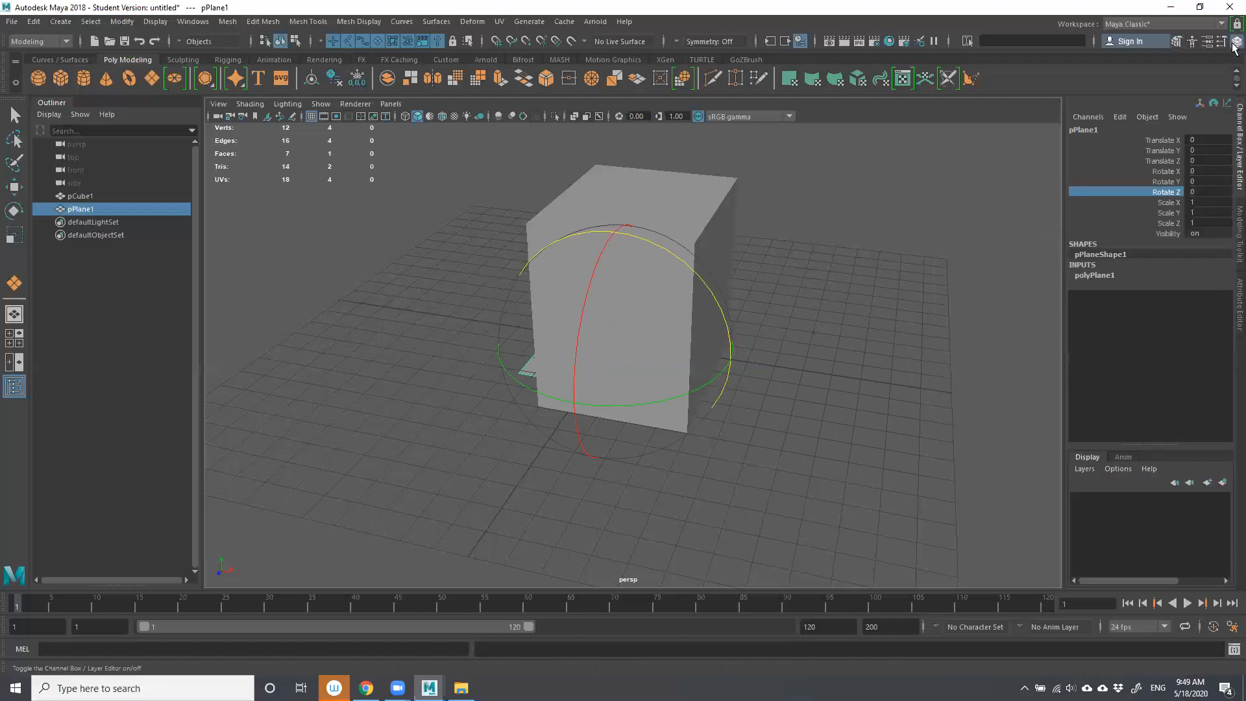
click(1235, 43)
click(1236, 43)
Move the plane out of the cube along the X axis to about 8.12, then deselect it.
key(w)
drag(731, 358, 862, 447)
click(856, 504)
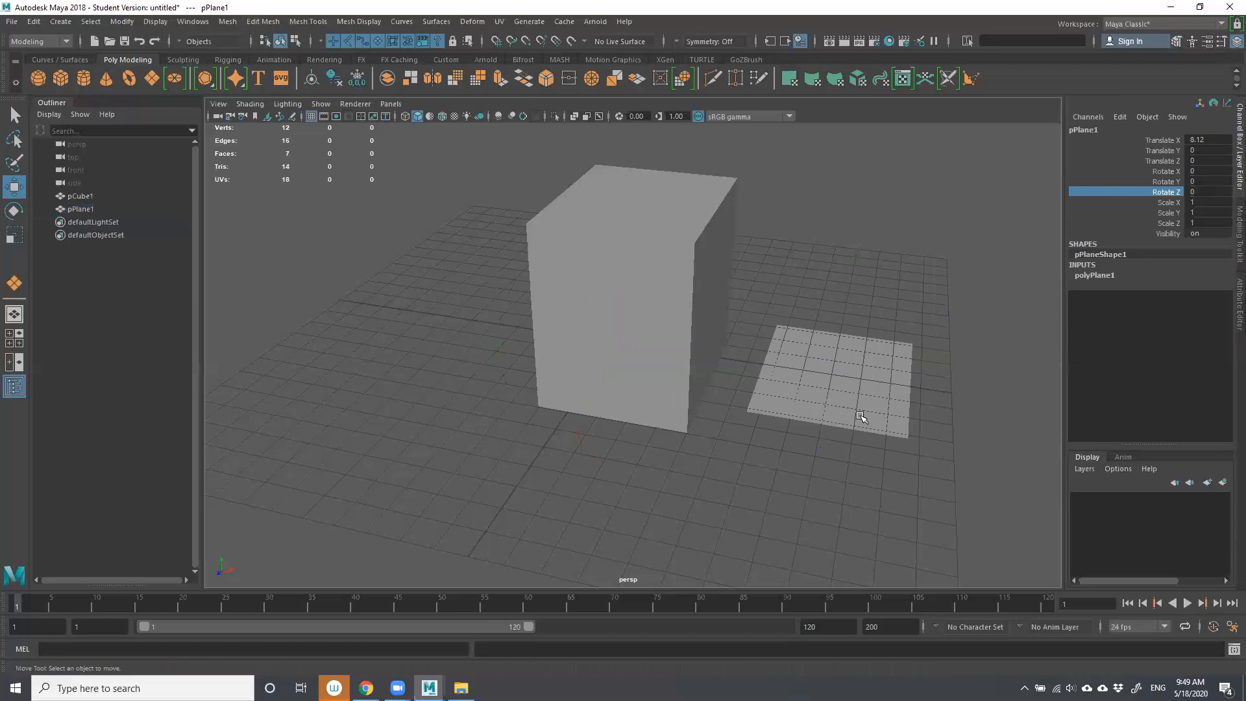
Delete the polygon plane beside the cube.
click(857, 414)
alt+drag(819, 380, 751, 357)
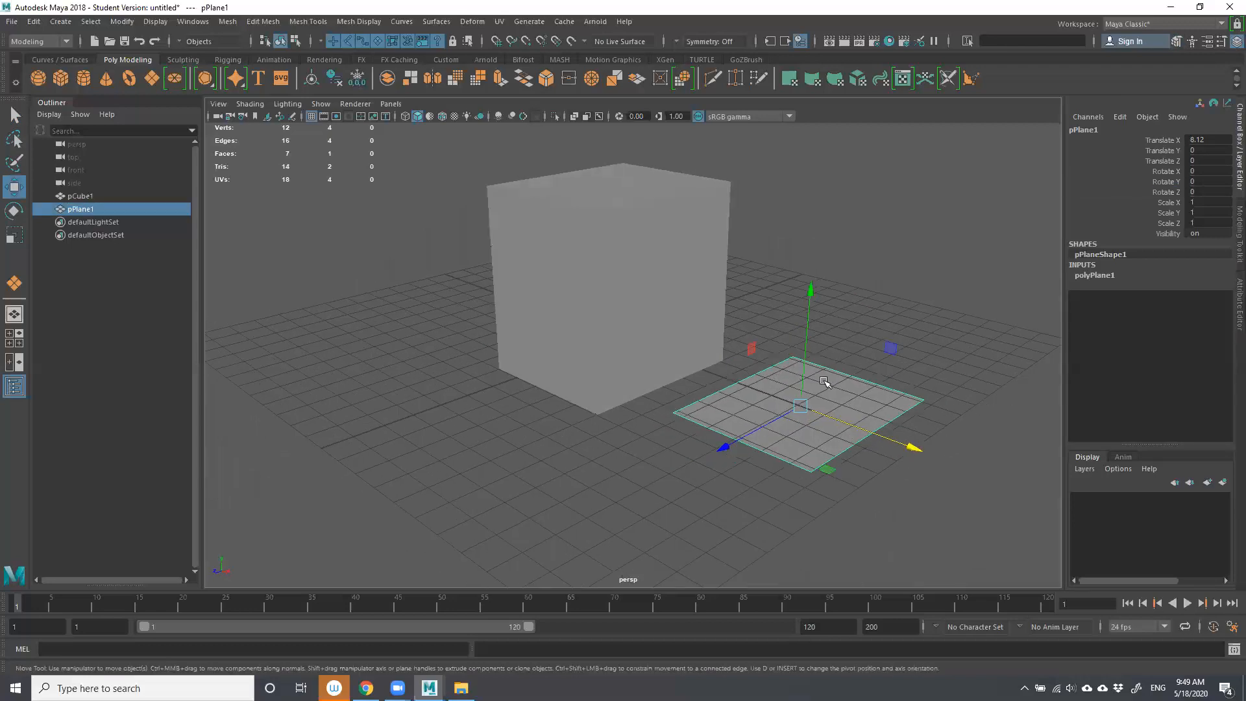
alt+drag(826, 298, 748, 252)
alt+right_drag(748, 252, 870, 316)
alt+middle_drag(874, 314, 767, 364)
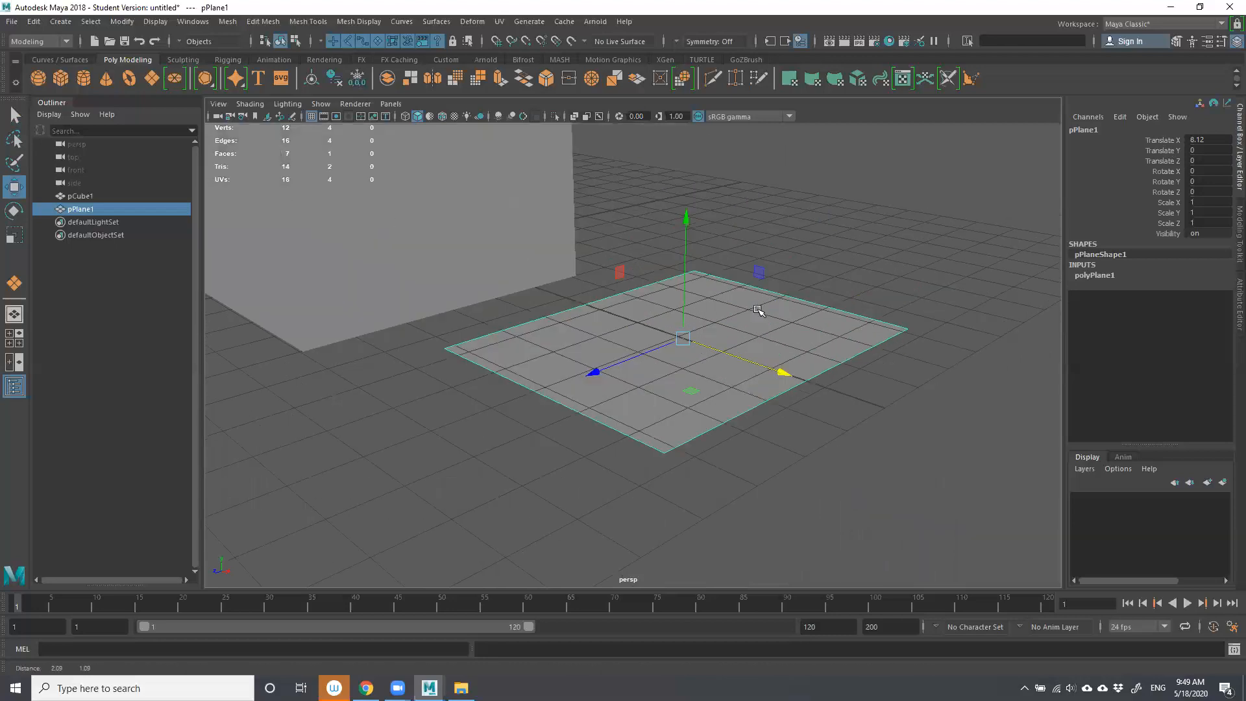
click(403, 255)
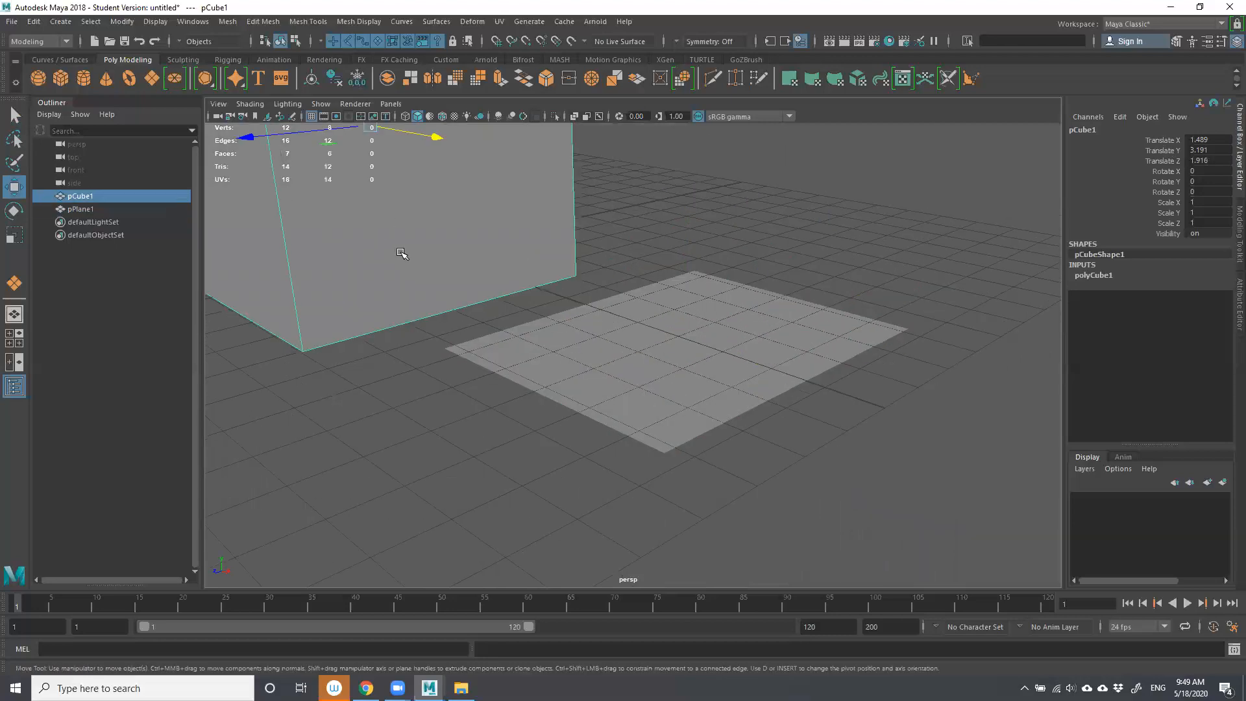
key(f)
alt+middle_drag(682, 265, 719, 300)
click(732, 373)
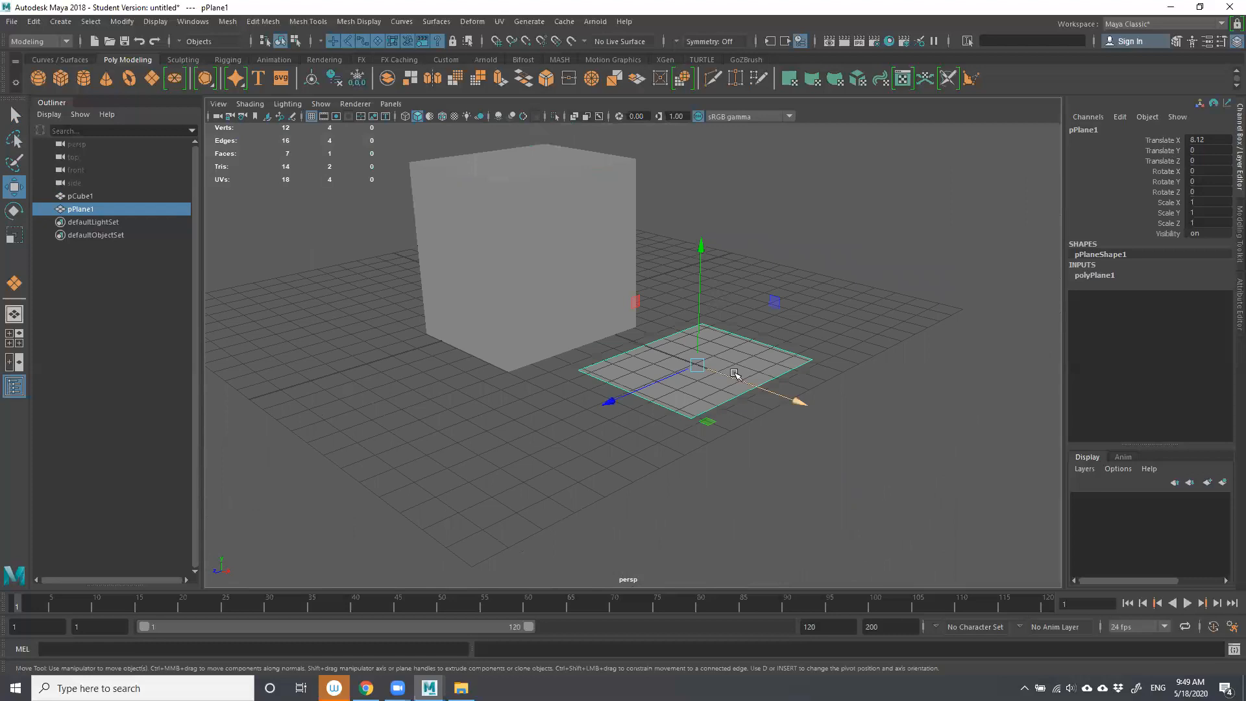
key(Delete)
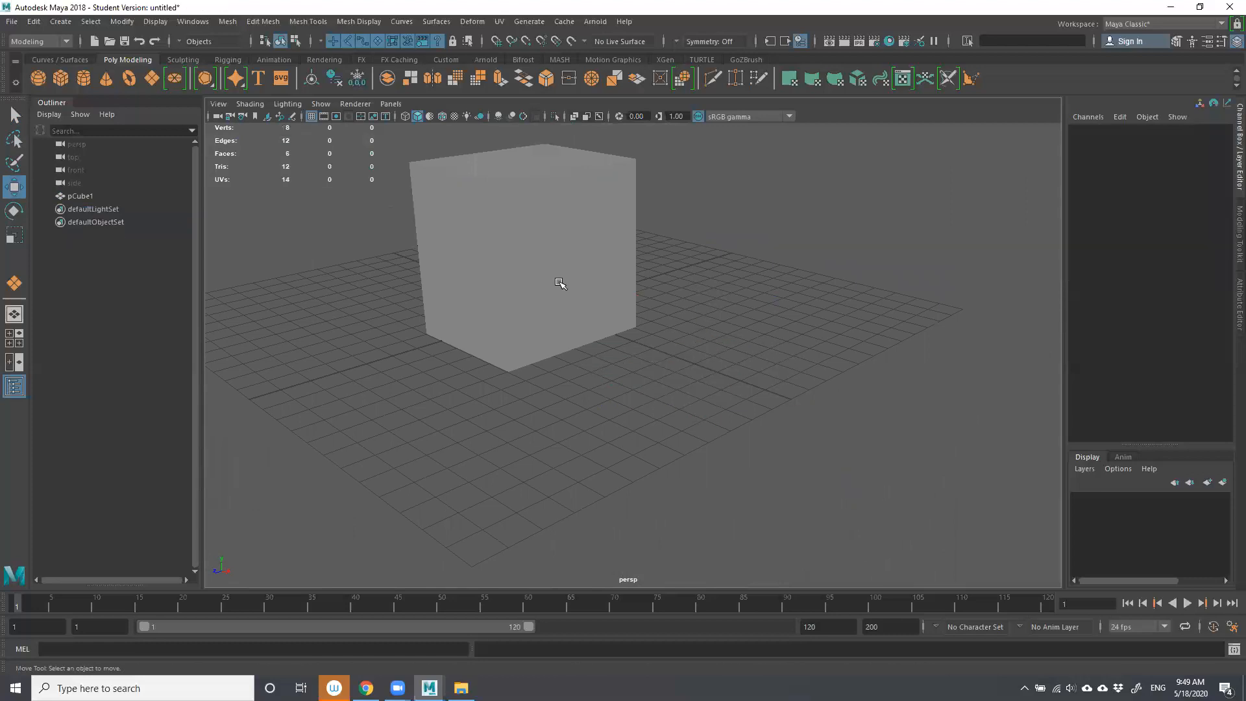
Move the cube freely to about 2.22, 4.64, 0.33, rotate it about -25.6 degrees around Z, and activate the Scale tool.
key(f)
click(719, 294)
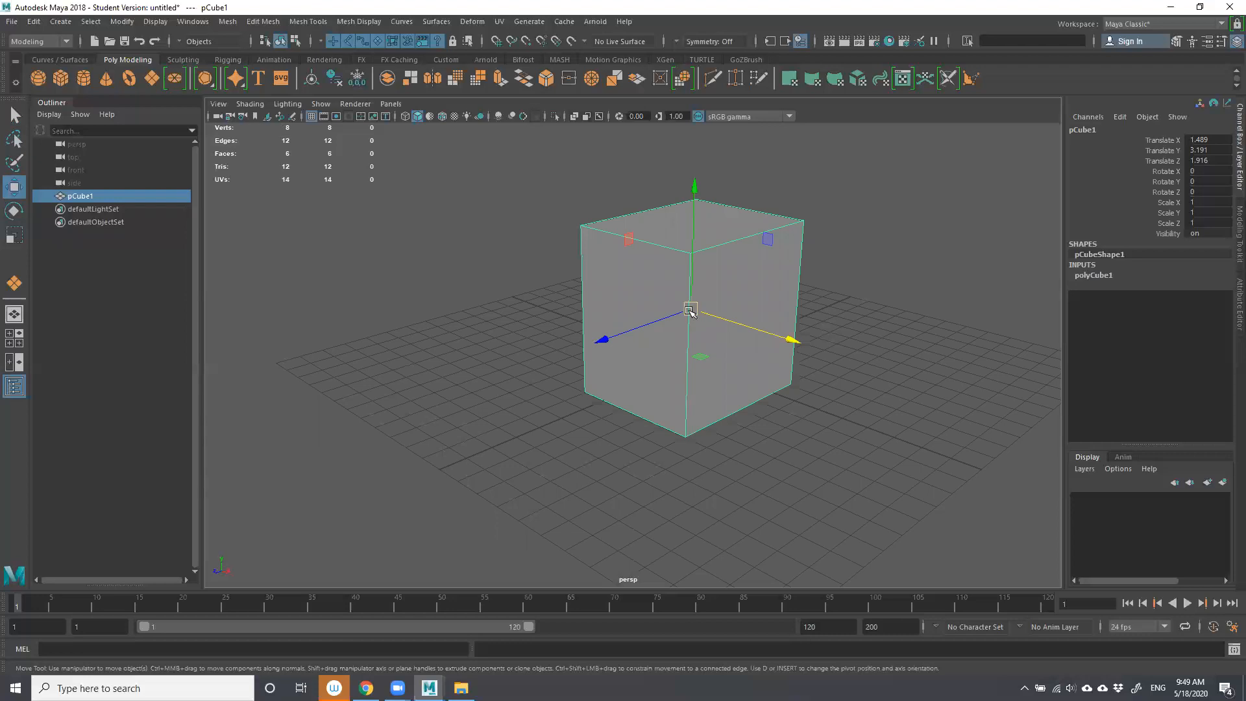
drag(693, 309, 737, 266)
key(e)
drag(821, 229, 660, 244)
key(r)
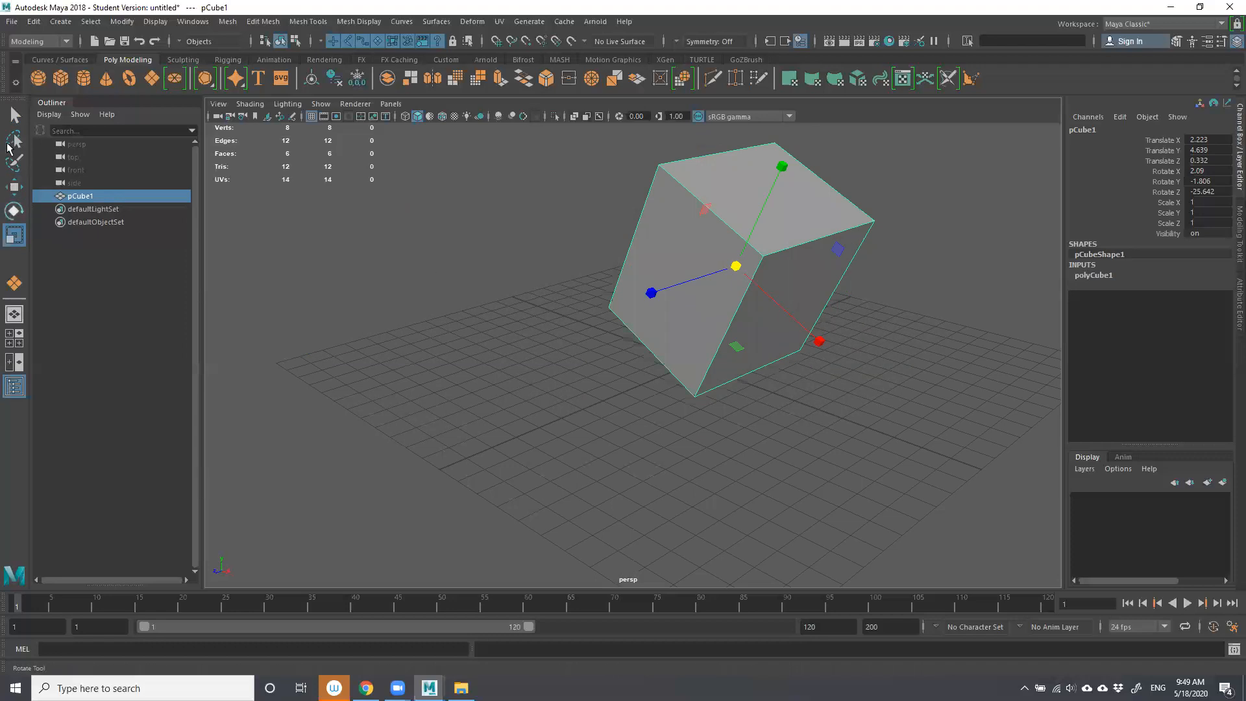
View the Move, Rotate and Scale manipulators on the tilted cube one after another.
click(15, 189)
click(14, 213)
click(15, 237)
Activate the Select tool and practise deselecting and reselecting the cube.
click(11, 121)
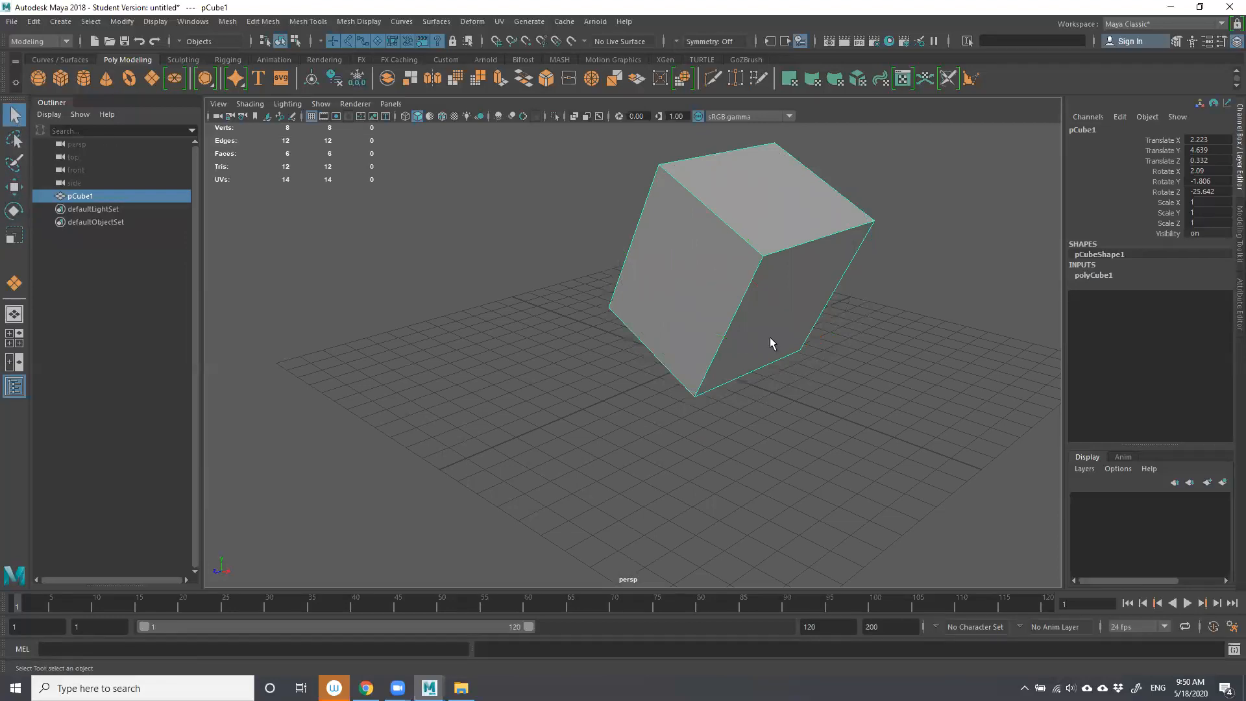
click(856, 418)
click(759, 304)
click(838, 367)
click(677, 368)
Compare the Move, Rotate and Scale manipulators on the cube by cycling through the three tools twice.
click(15, 192)
click(15, 211)
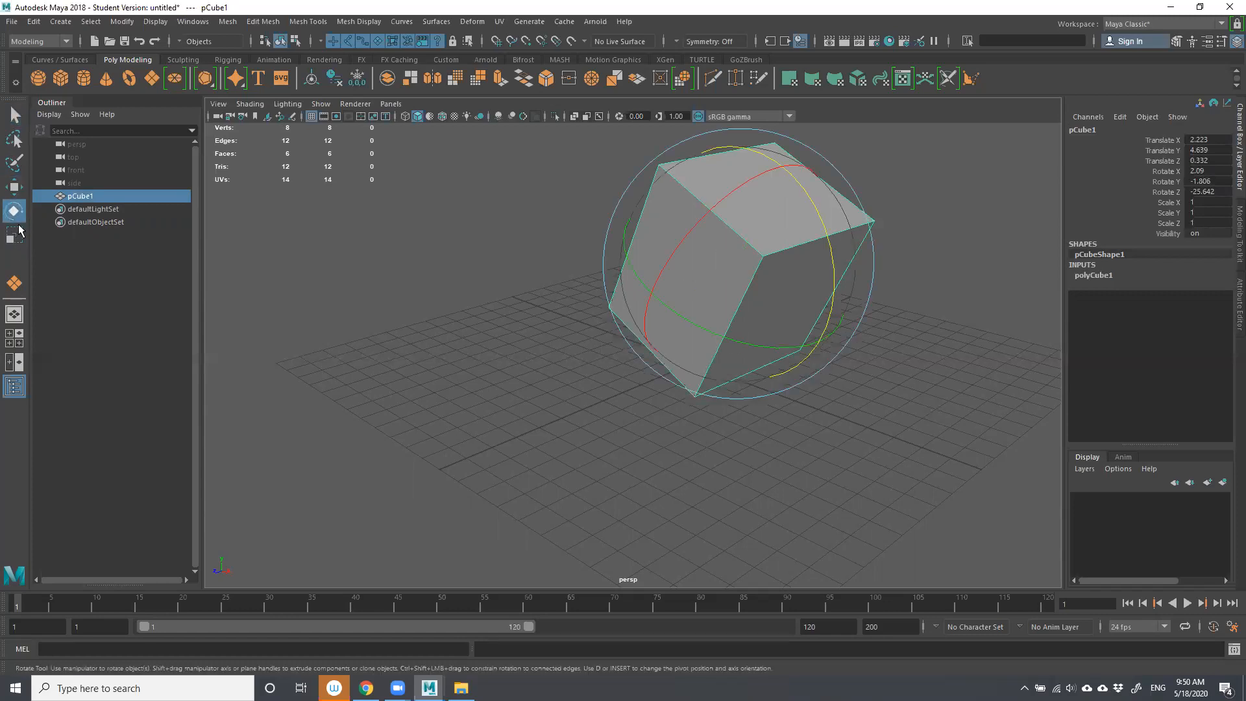
click(22, 238)
click(14, 192)
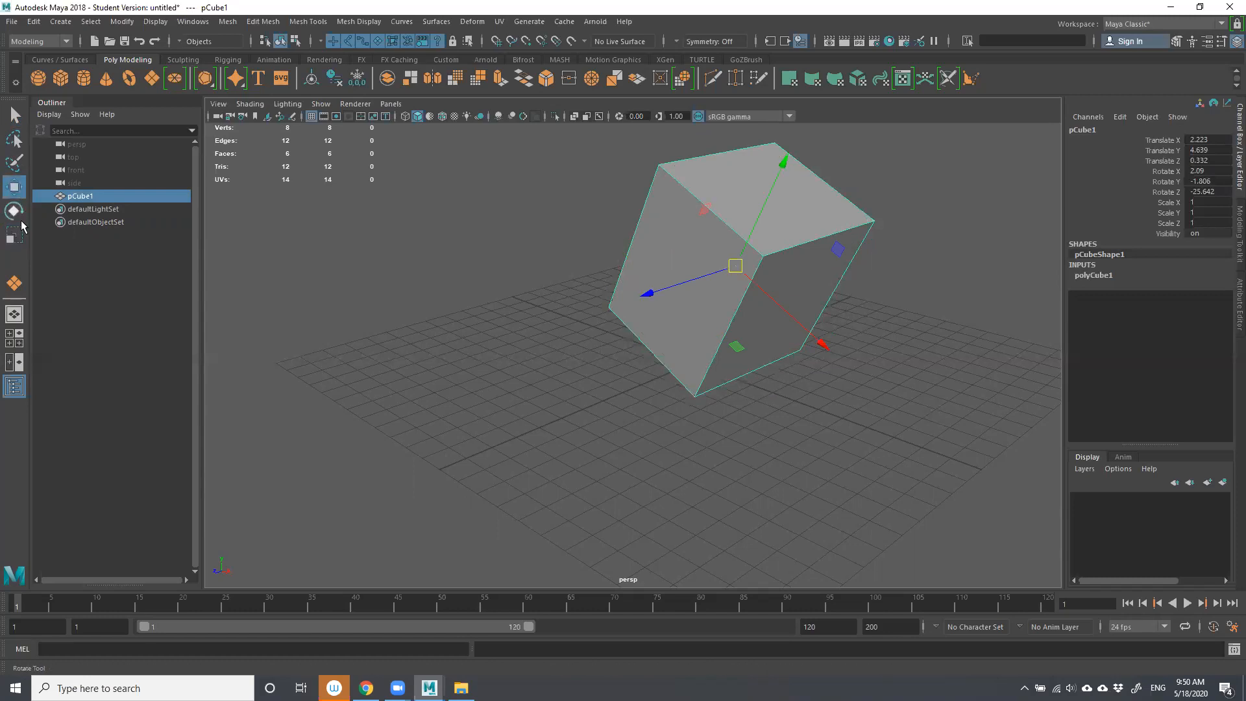
click(14, 212)
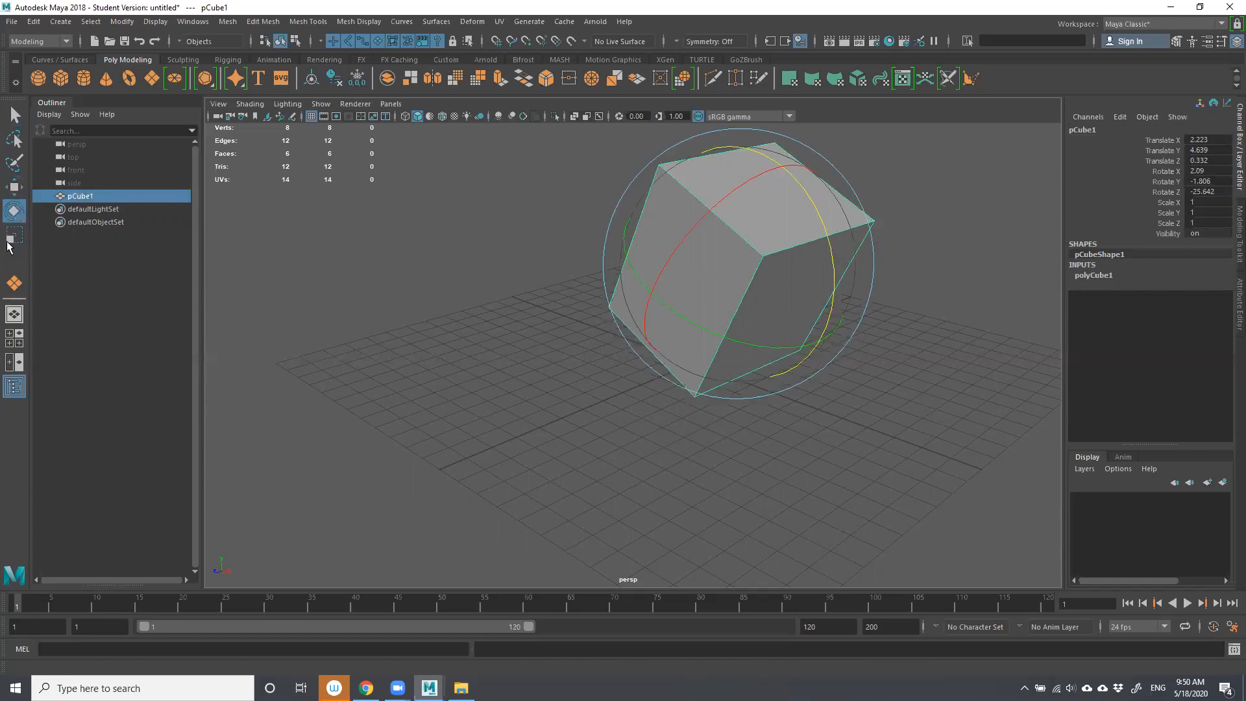
click(14, 237)
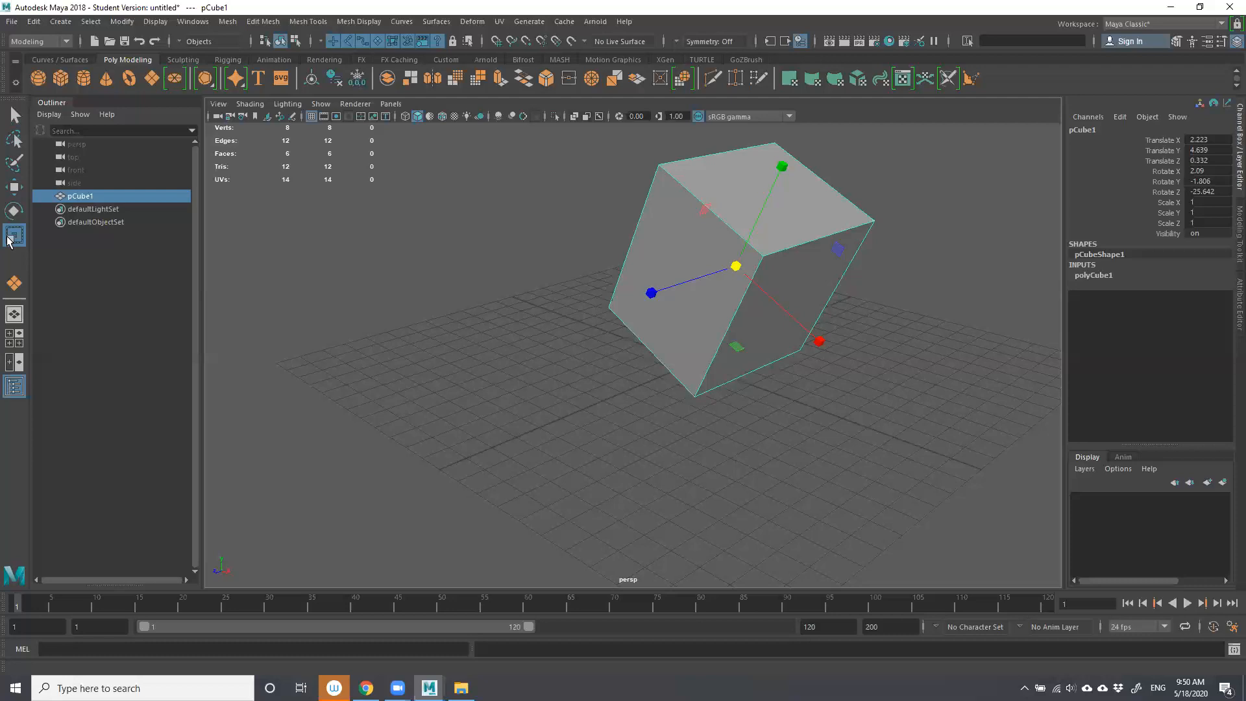
Return to the Select tool and repeatedly deselect and reselect the cube, leaving it selected.
key(q)
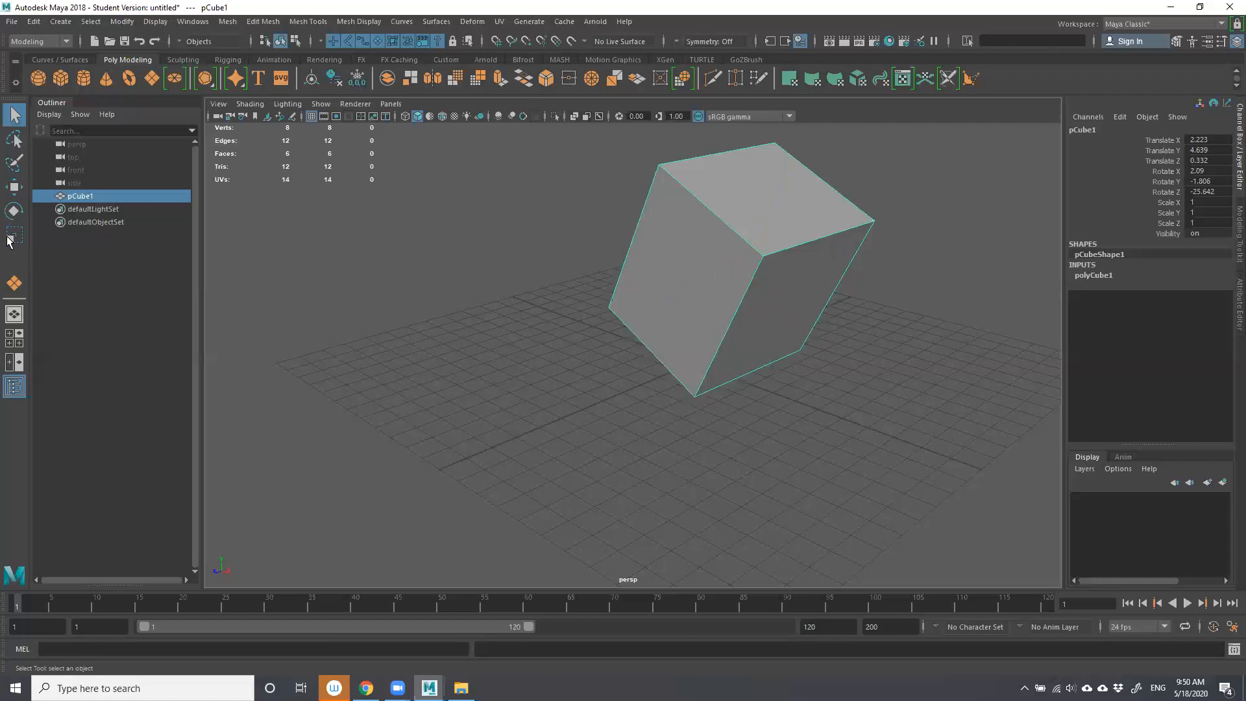
click(501, 396)
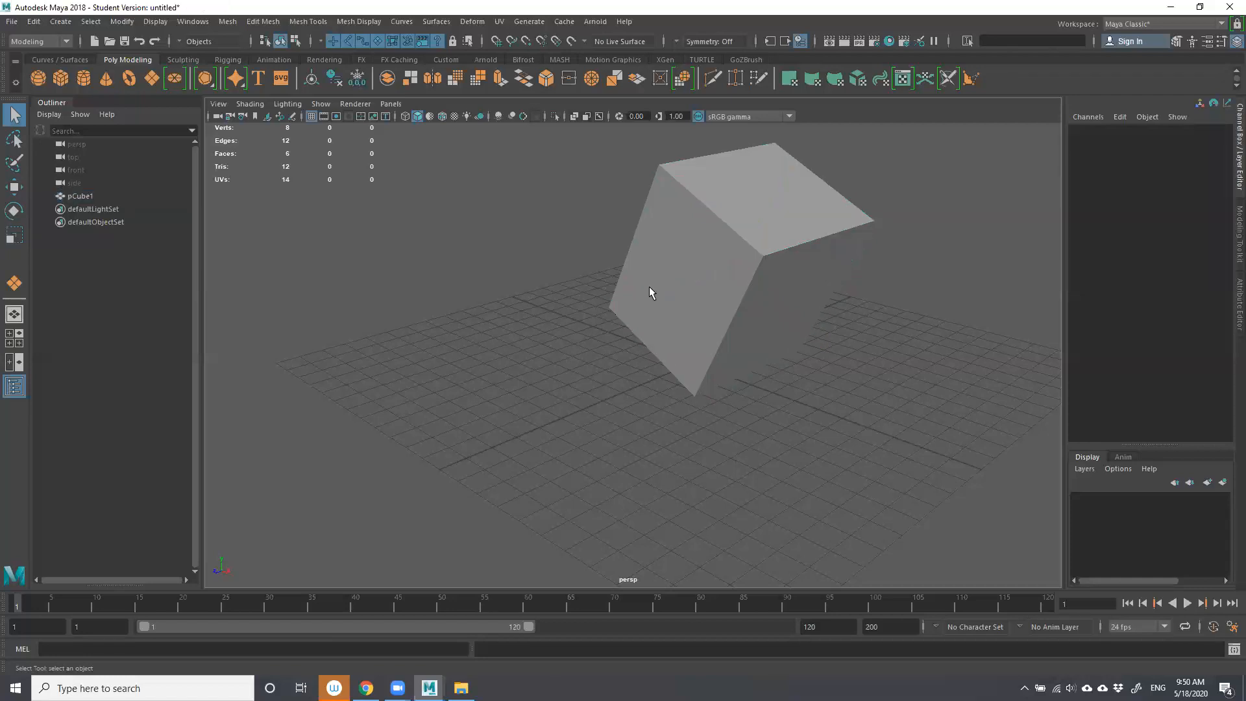
click(649, 294)
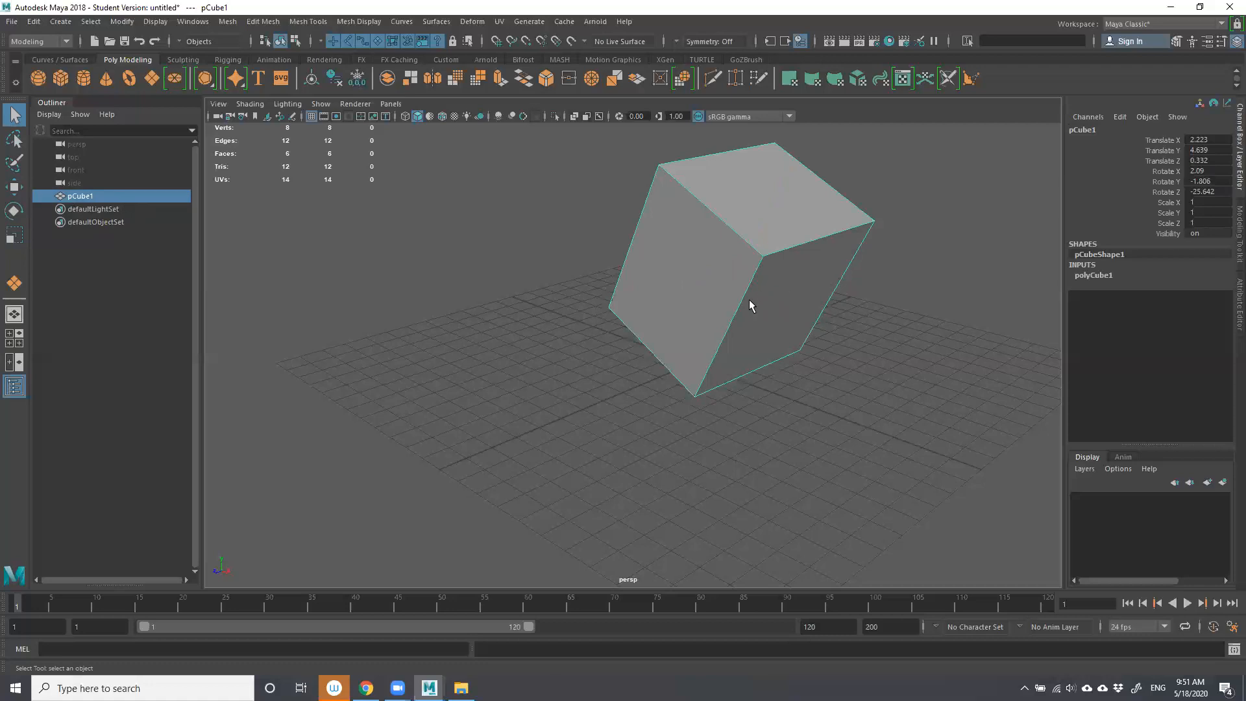
click(500, 291)
click(690, 256)
click(579, 322)
click(706, 294)
Nudge the cube along its Z axis, then move it along its Y axis and undo that last move.
key(w)
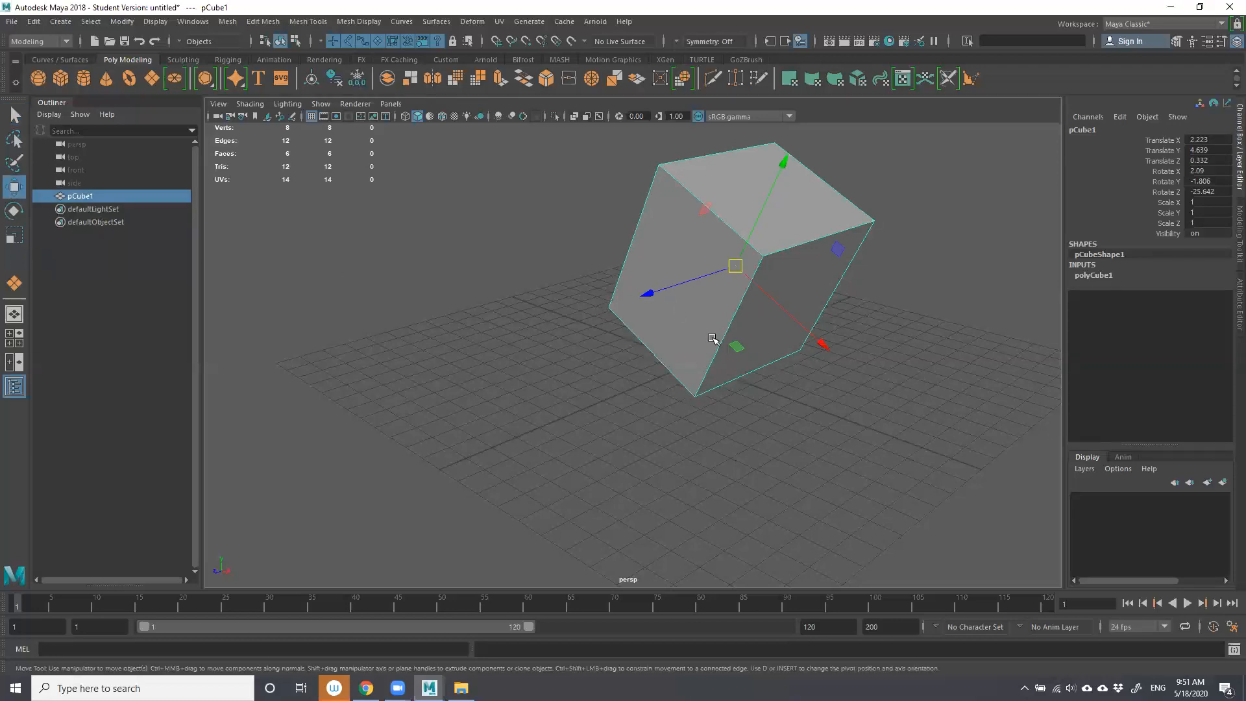
drag(643, 293, 657, 299)
drag(788, 179, 820, 219)
key(ctrl+z)
Rotate the cube with the axis and outer rings to about -156, 9.3 and -28.3 degrees, then deselect and reselect it.
key(e)
drag(812, 305, 816, 79)
drag(866, 295, 807, 105)
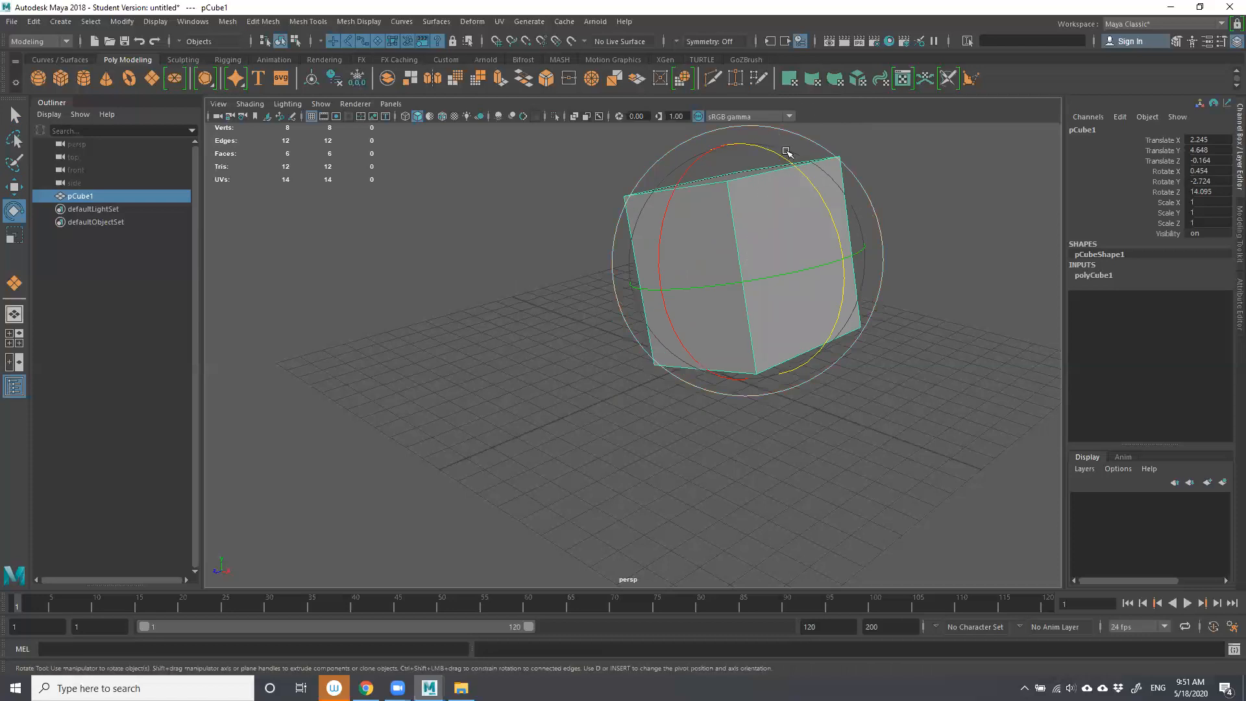
drag(789, 147, 1104, 294)
click(807, 362)
click(743, 302)
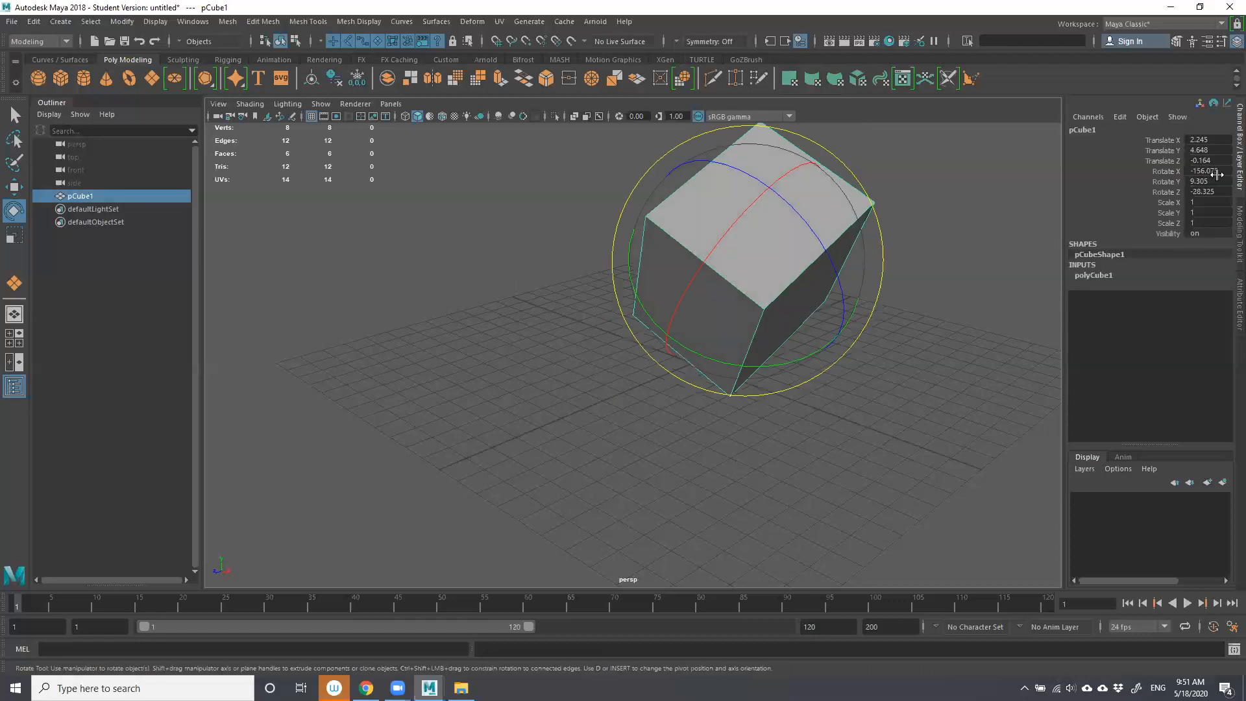
Set all of the cube's Translate and Rotate values to 0 at once.
ctrl+drag(1210, 172, 1216, 172)
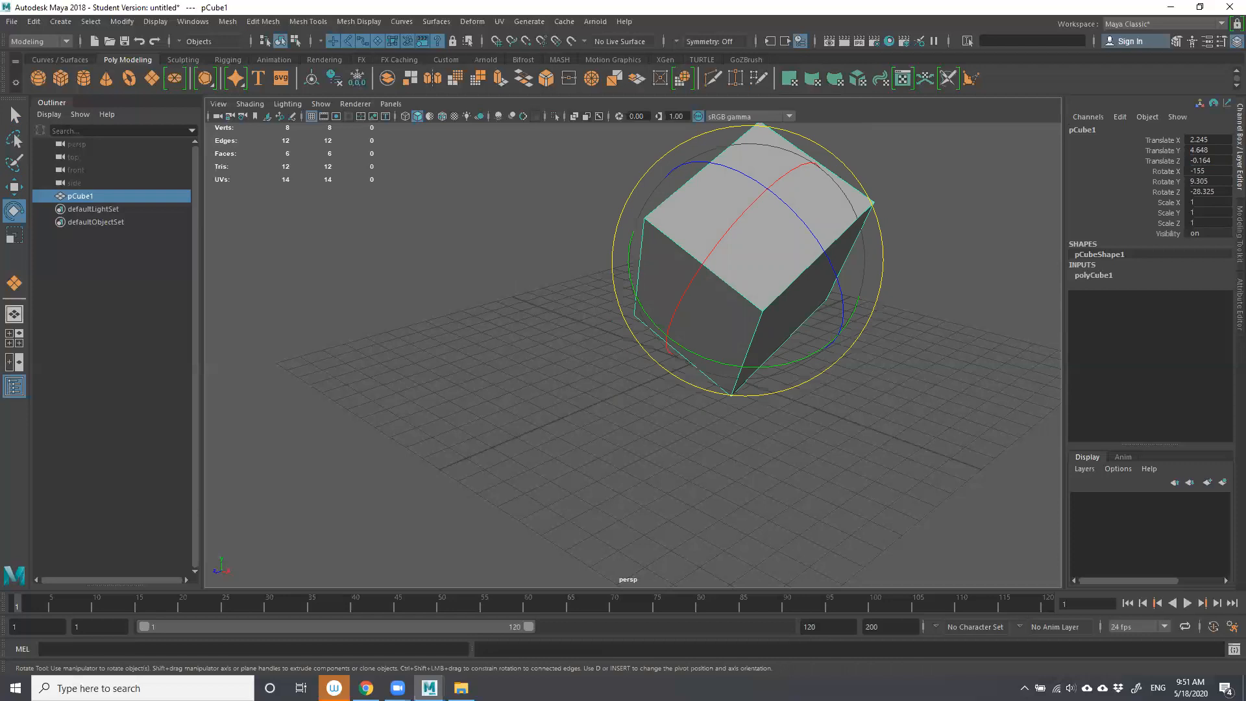
click(1203, 192)
drag(1202, 194, 1190, 138)
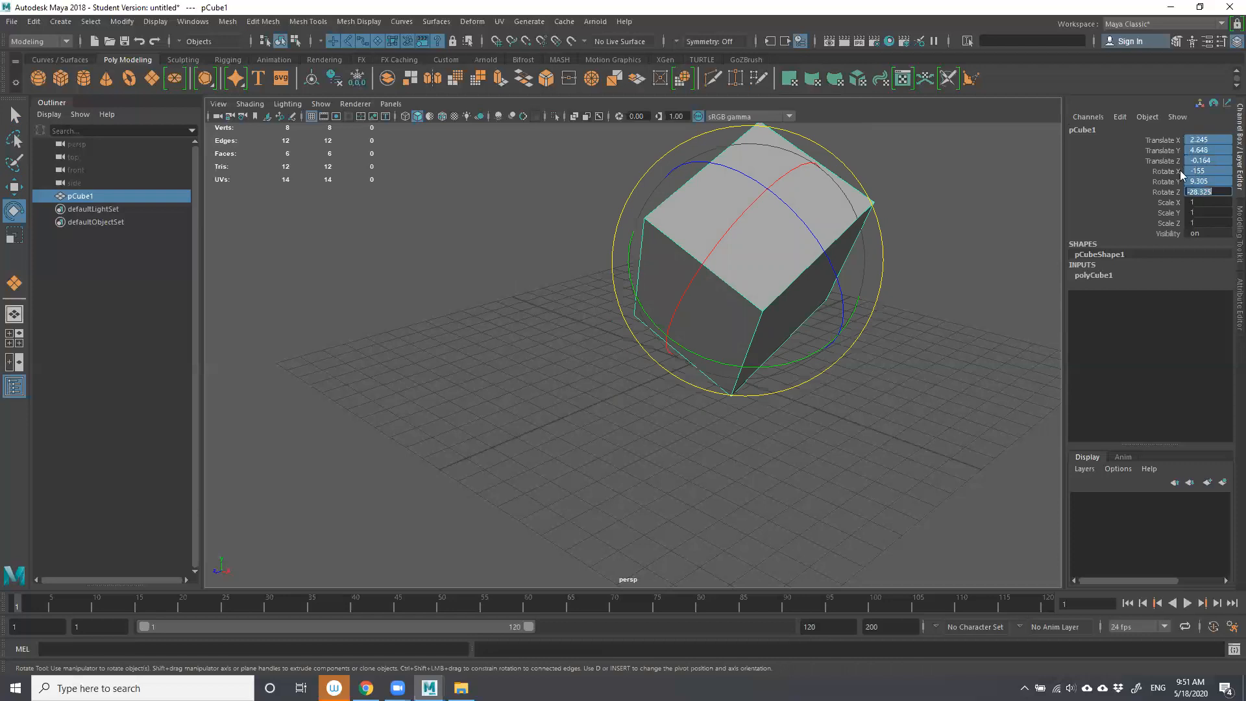
text(0)
key(Return)
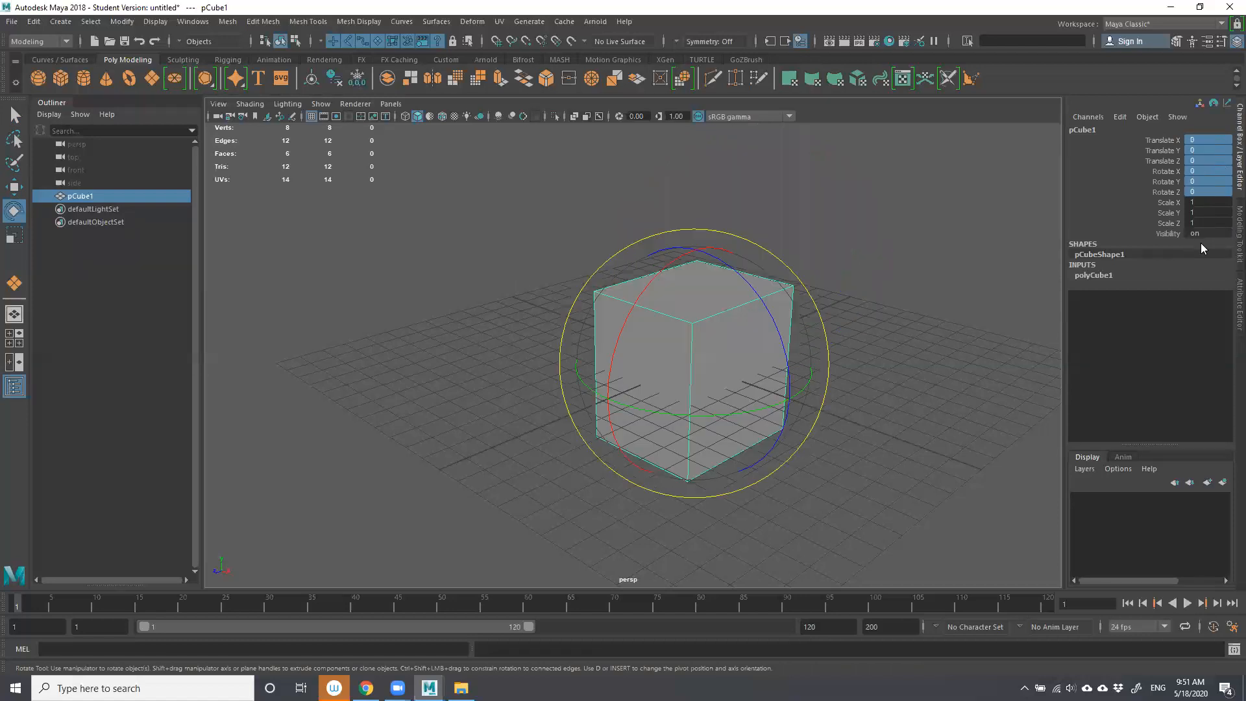
click(774, 327)
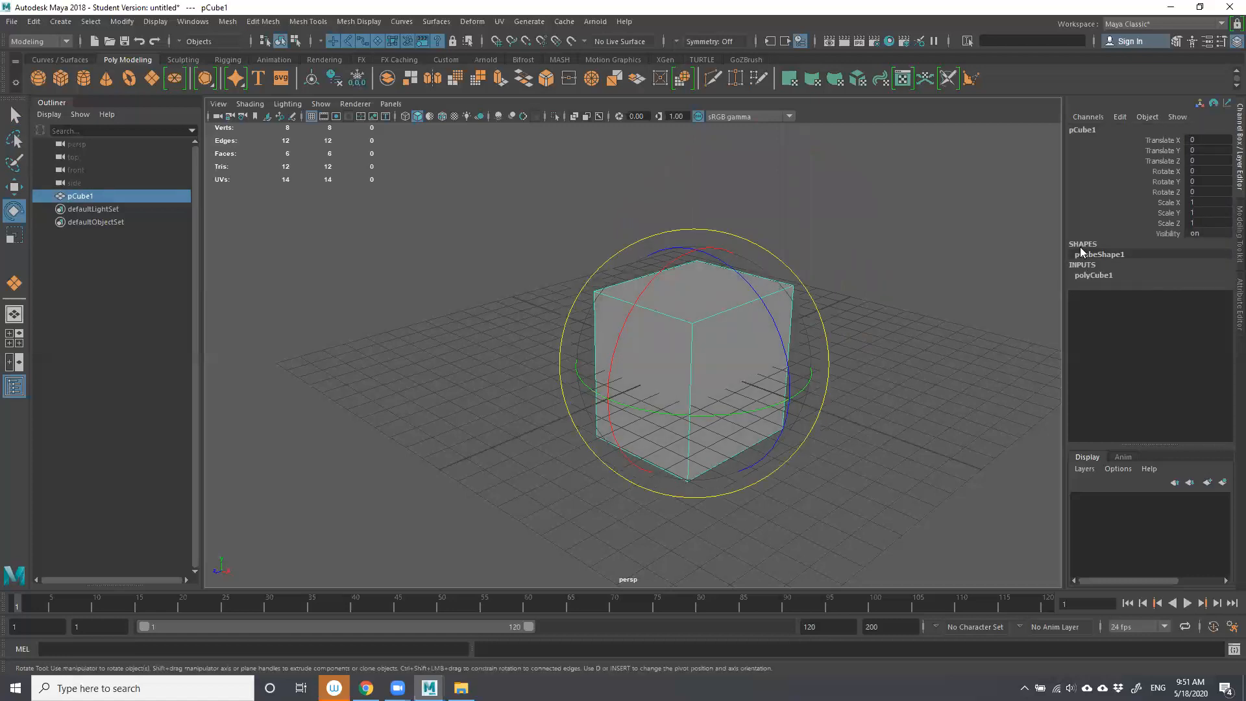
Move the cube up along the Y axis to 3.2, then deselect it.
key(w)
drag(695, 248, 712, 166)
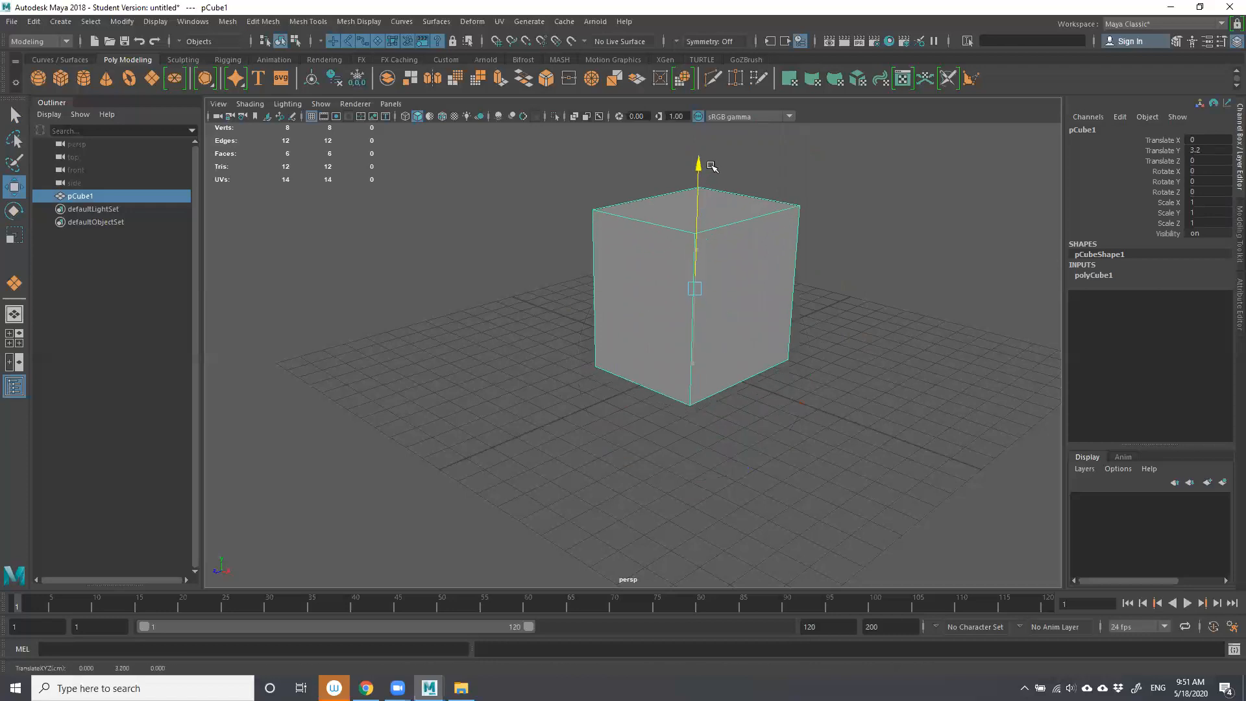
click(943, 331)
Put the cube in face selection mode, select its left front face, and clear the selection.
click(710, 268)
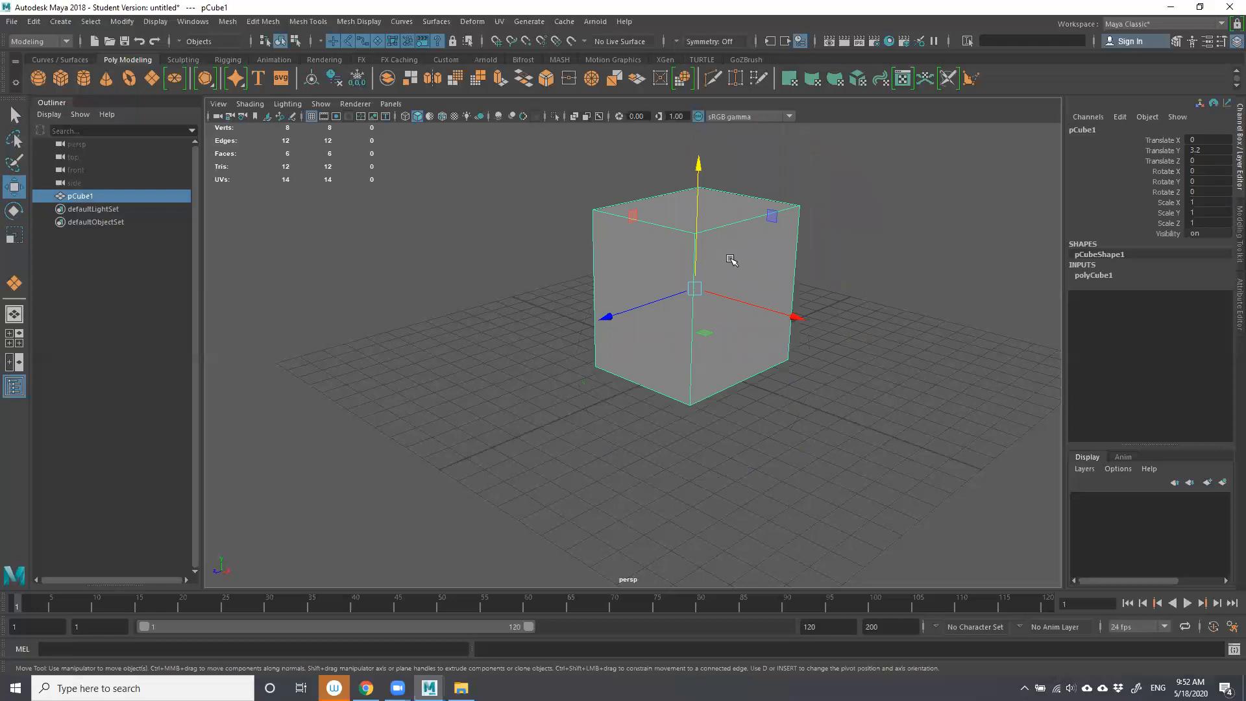
right_click(731, 259)
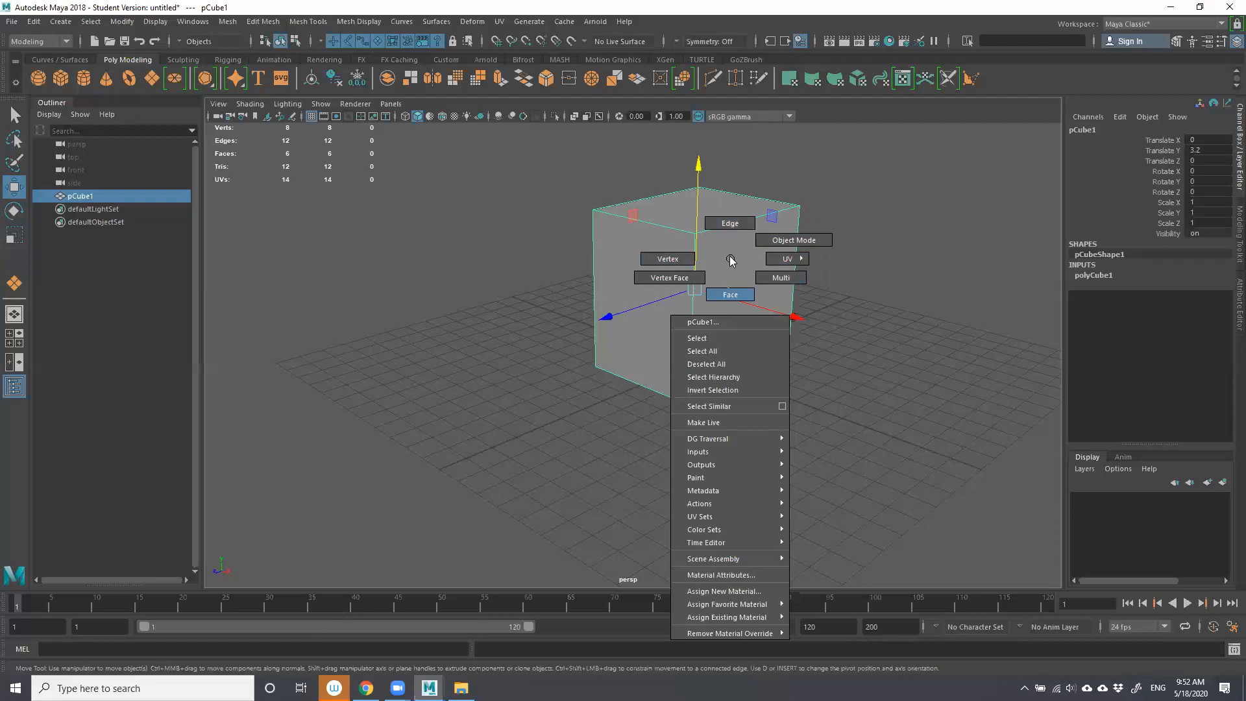
right_drag(679, 259, 740, 292)
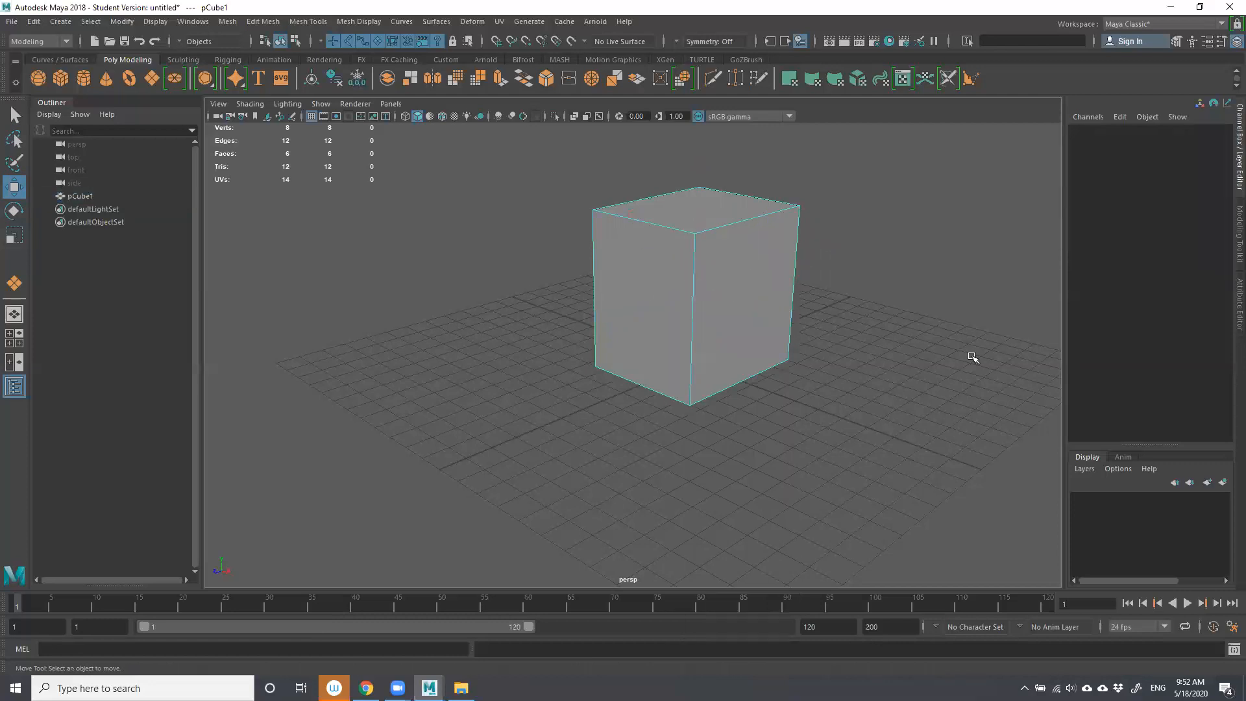
click(670, 257)
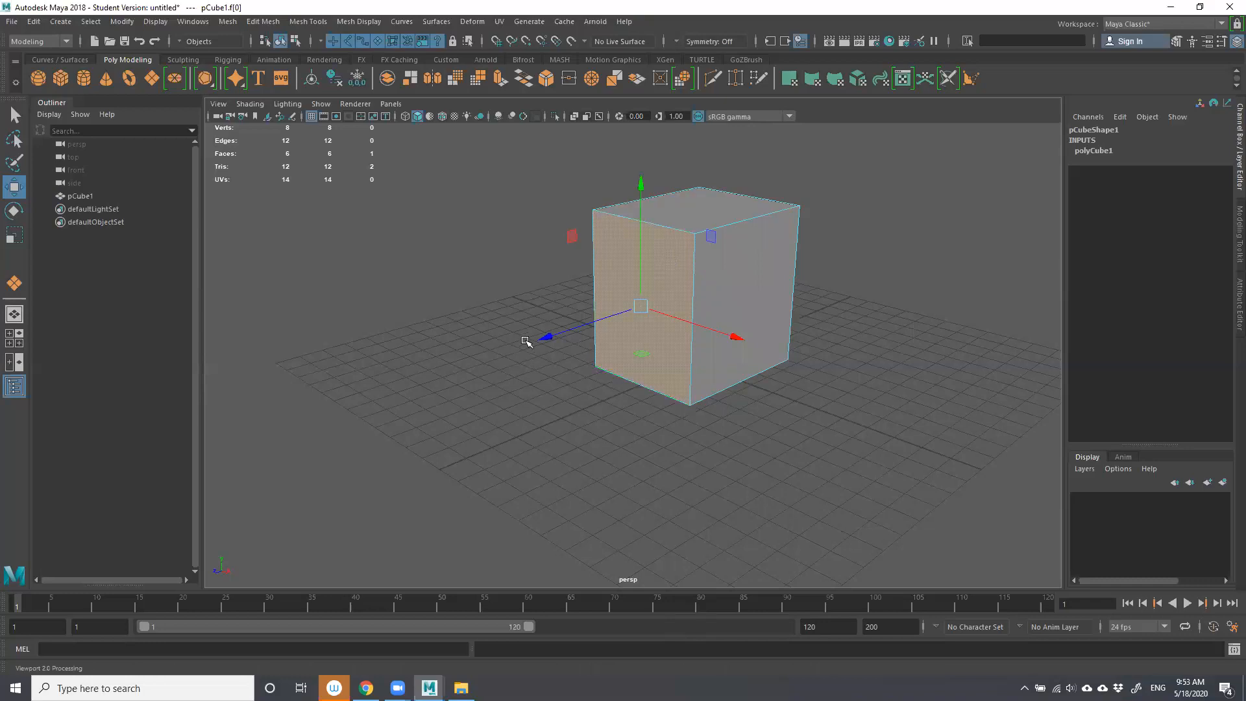
click(526, 341)
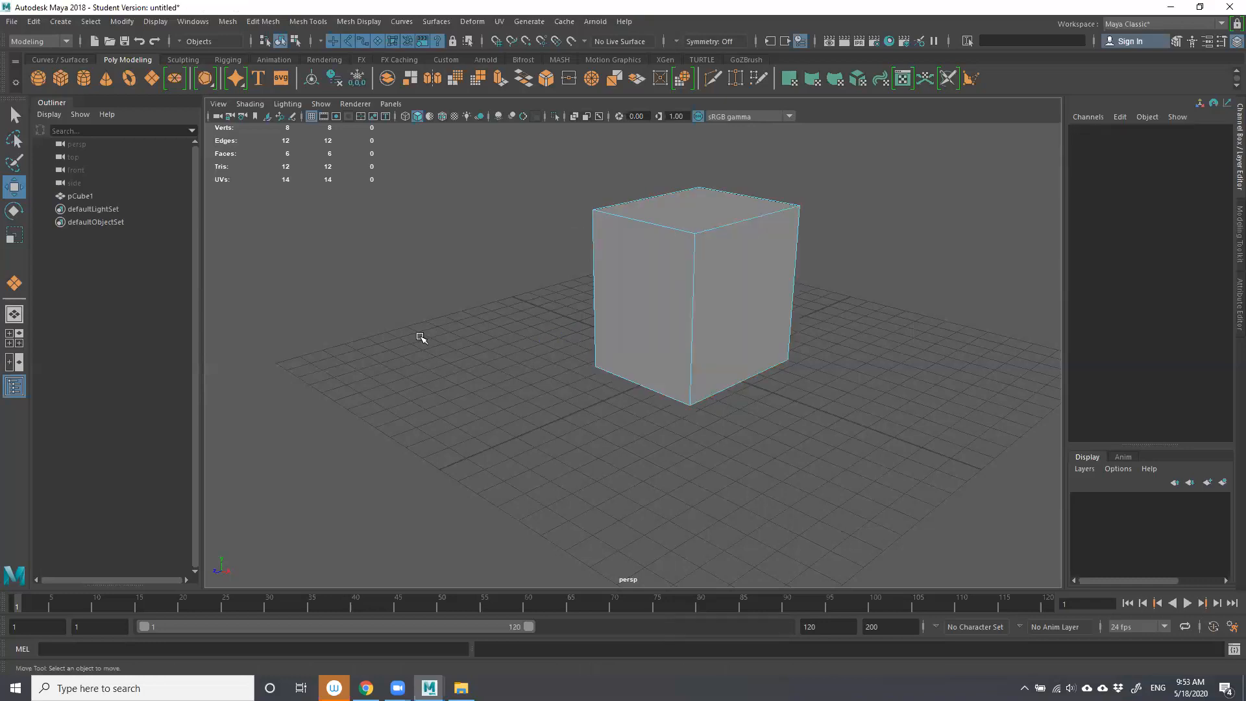
Draw a square polygon plane about 6.44 units wide on the grid beside the cube, then deselect and reselect it.
click(151, 78)
drag(765, 428, 857, 439)
drag(984, 487, 1026, 429)
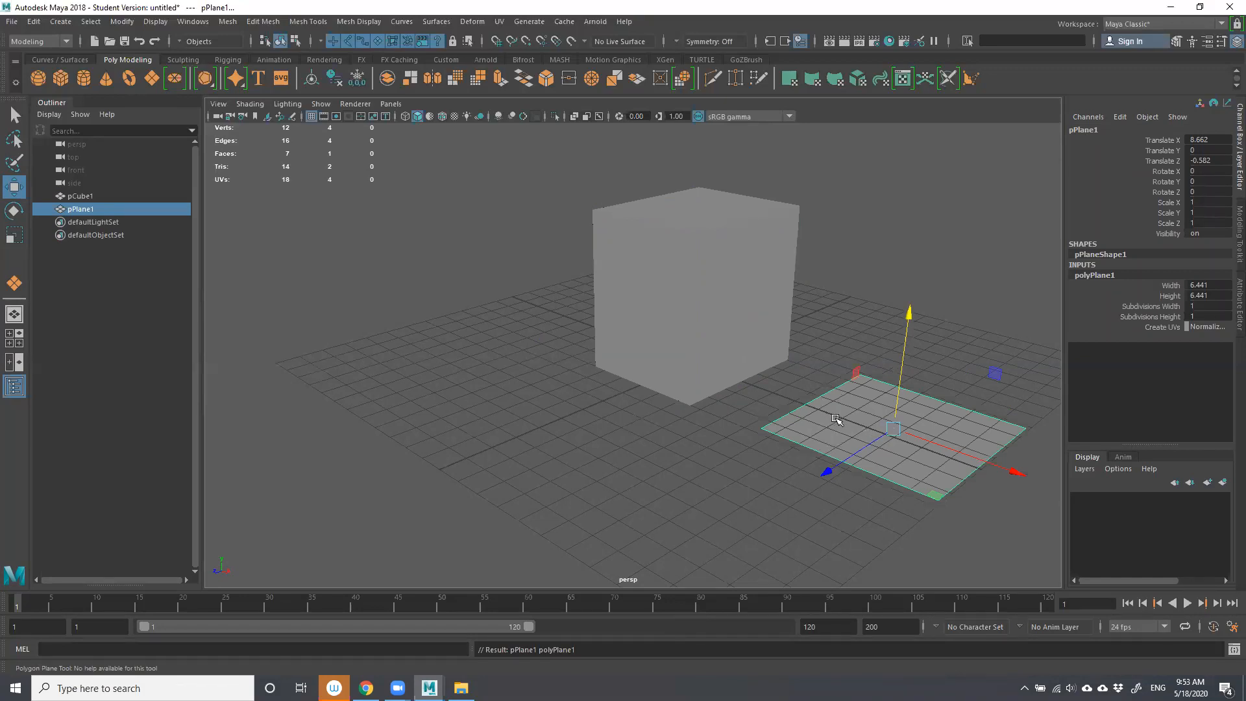
click(827, 363)
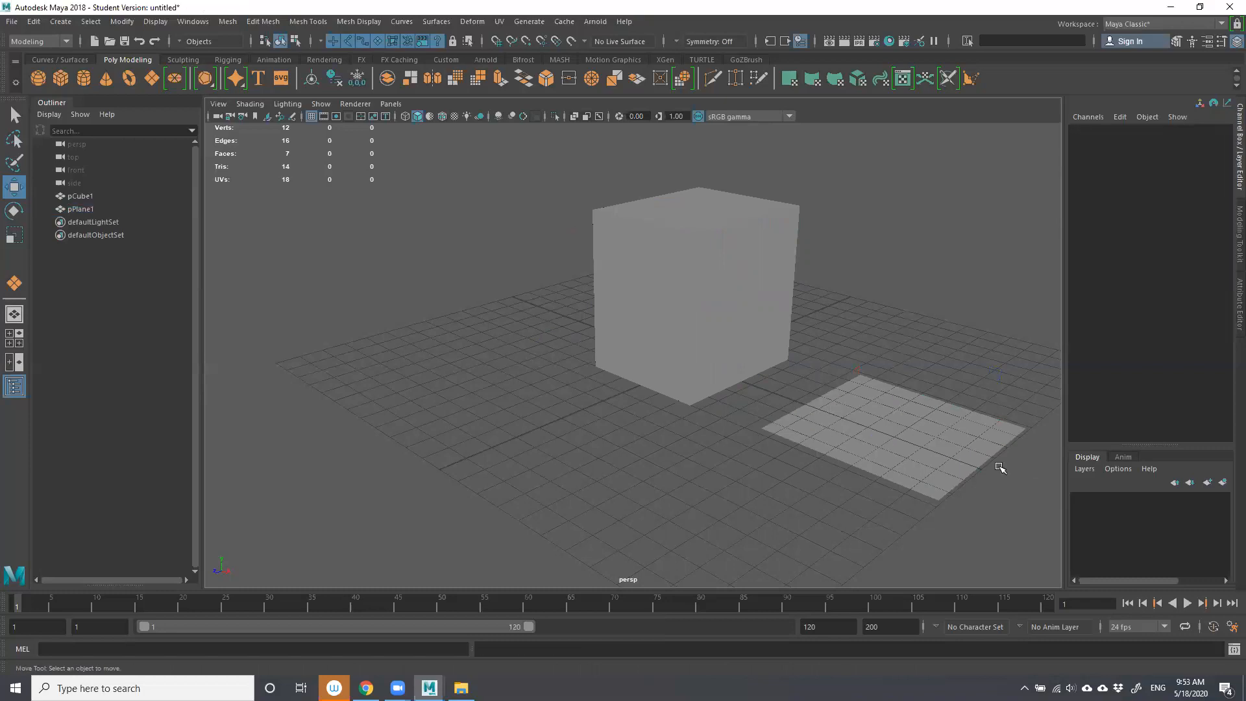
click(840, 409)
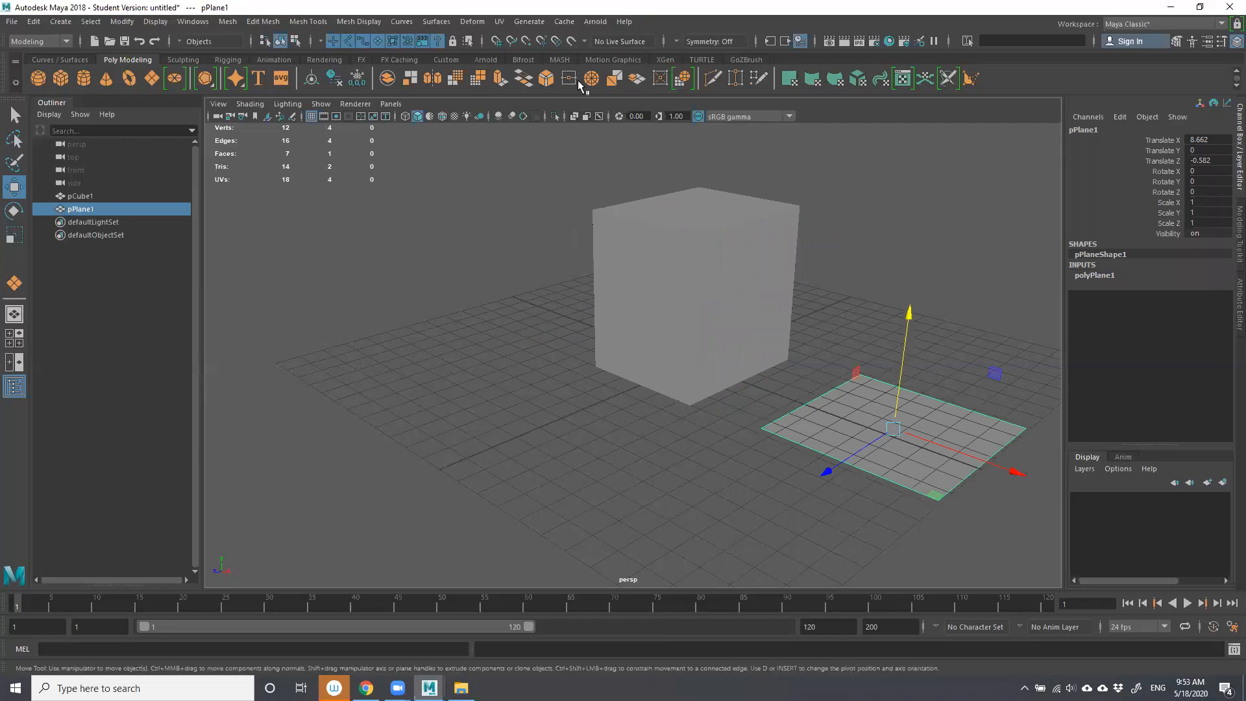
Try the Multi-Cut tool on the plane, splitting it with cuts and inserted edge loops in both directions.
click(715, 81)
click(845, 463)
ctrl+middle_click(976, 454)
click(901, 426)
key(Escape)
ctrl+middle_click(965, 426)
ctrl+middle_click(853, 391)
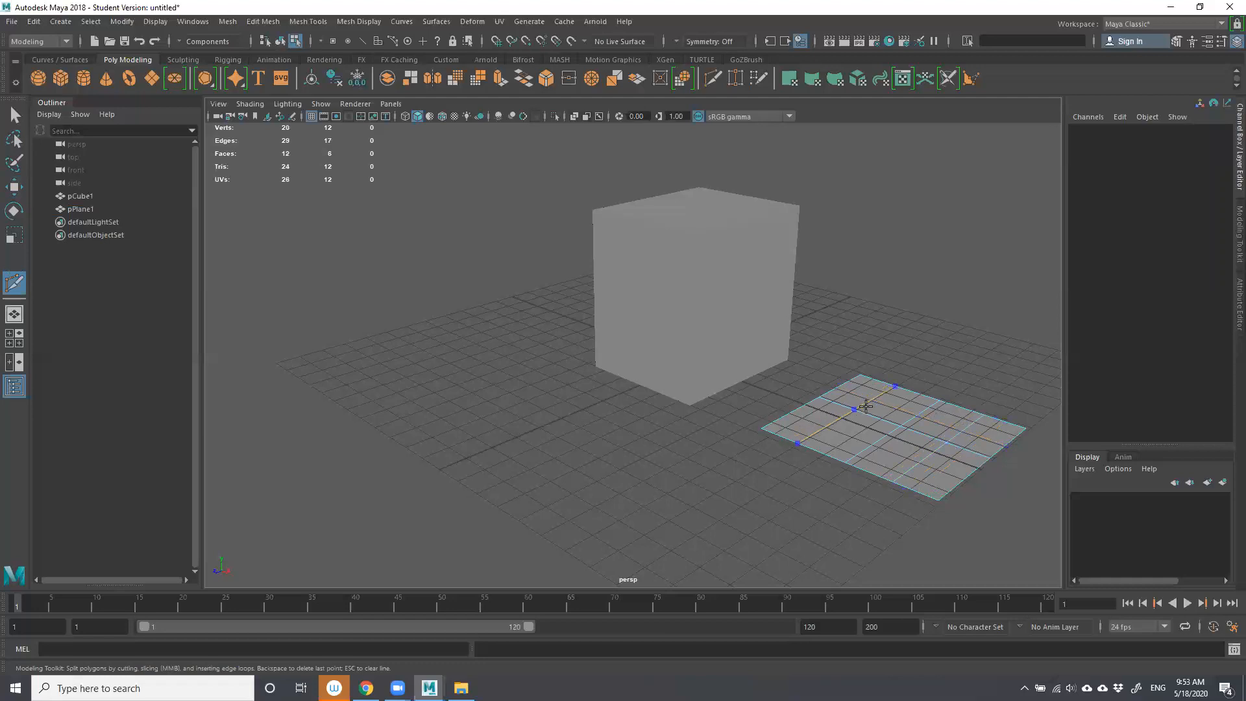
click(859, 411)
Undo all the Multi-Cut cuts on the plane and return to the Move tool.
key(ctrl+z)
key(ctrl+z)
key(ctrl+z)
key(ctrl+z)
key(ctrl+z)
key(ctrl+z)
key(ctrl+z)
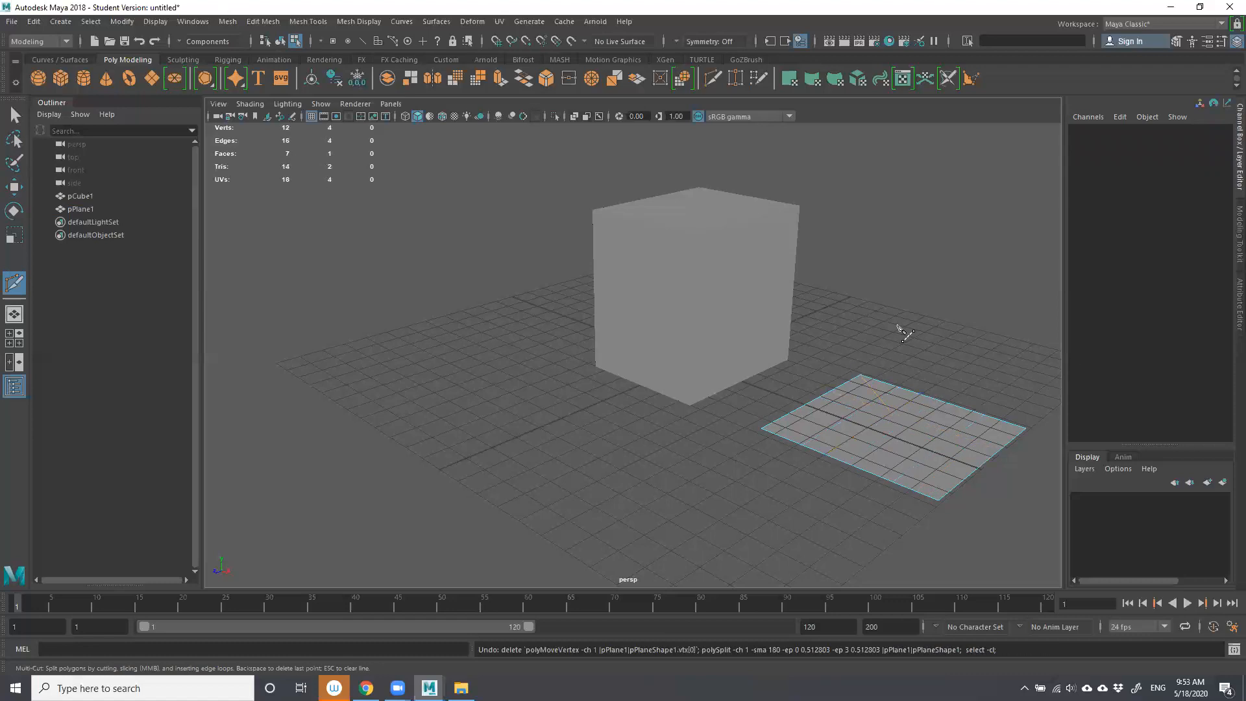
key(w)
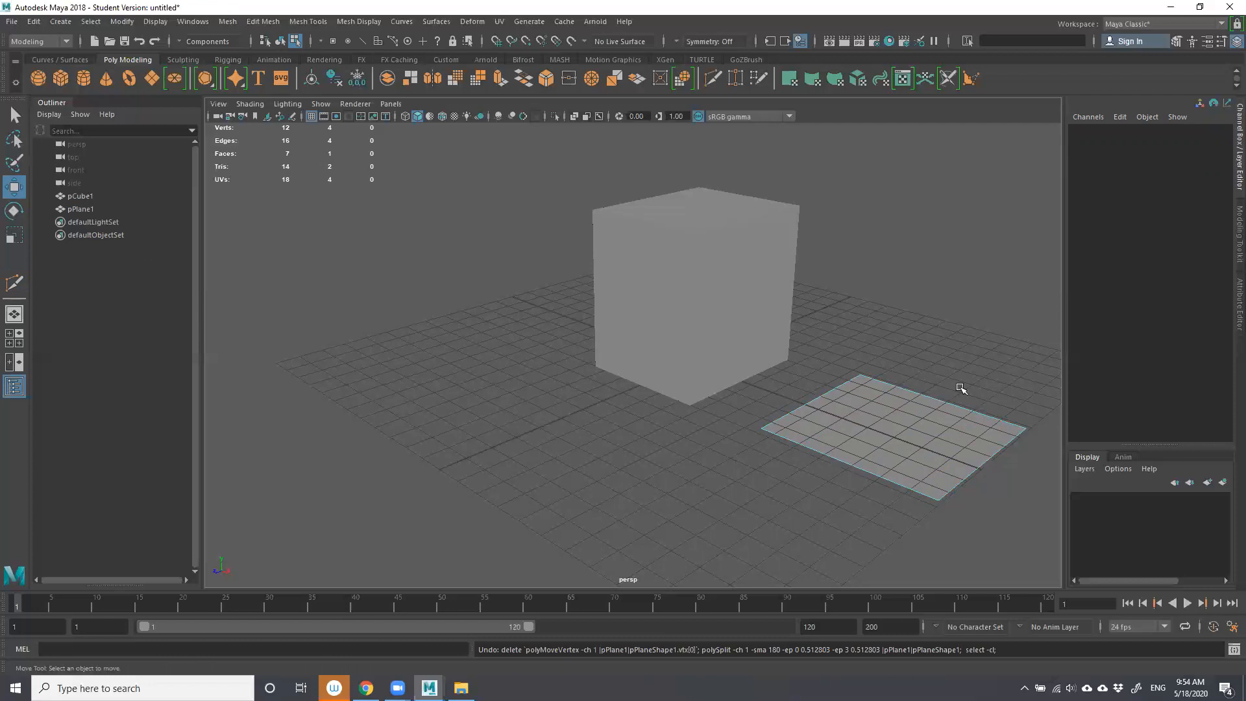
Switch the plane to vertex selection and delete its corner vertex farthest from the cube to make a triangle.
right_drag(998, 425, 934, 315)
drag(1003, 396, 1066, 458)
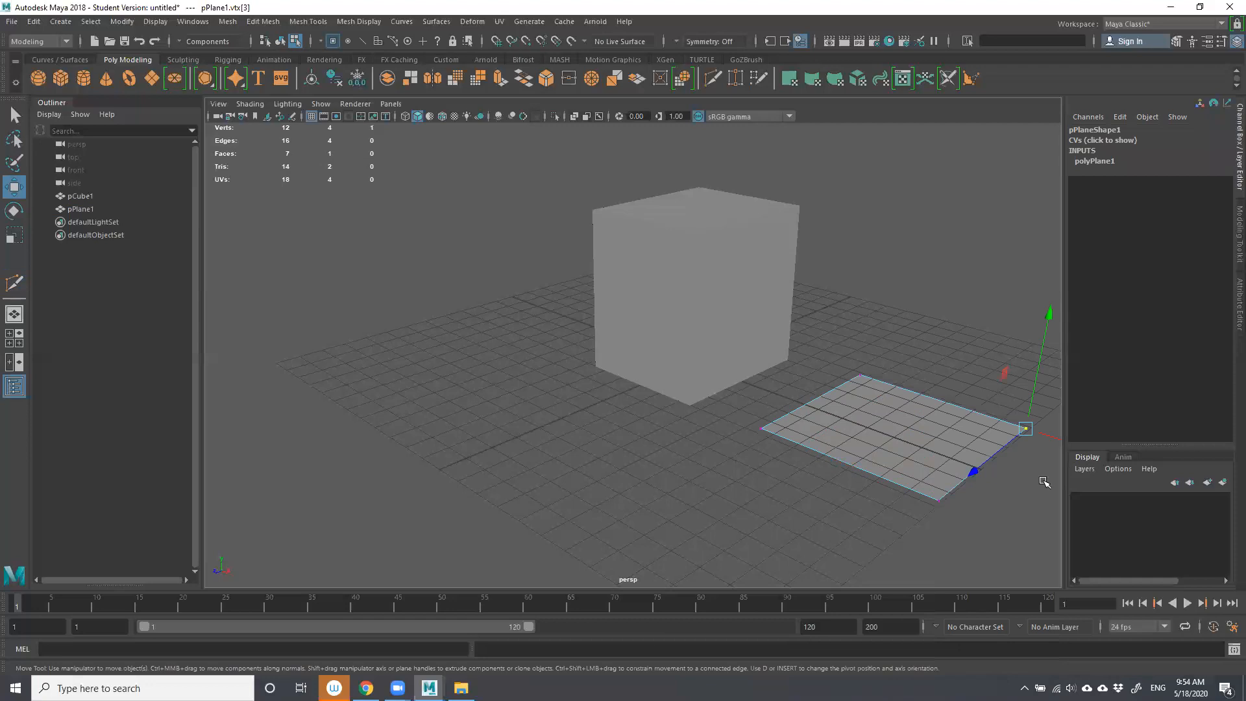
click(916, 351)
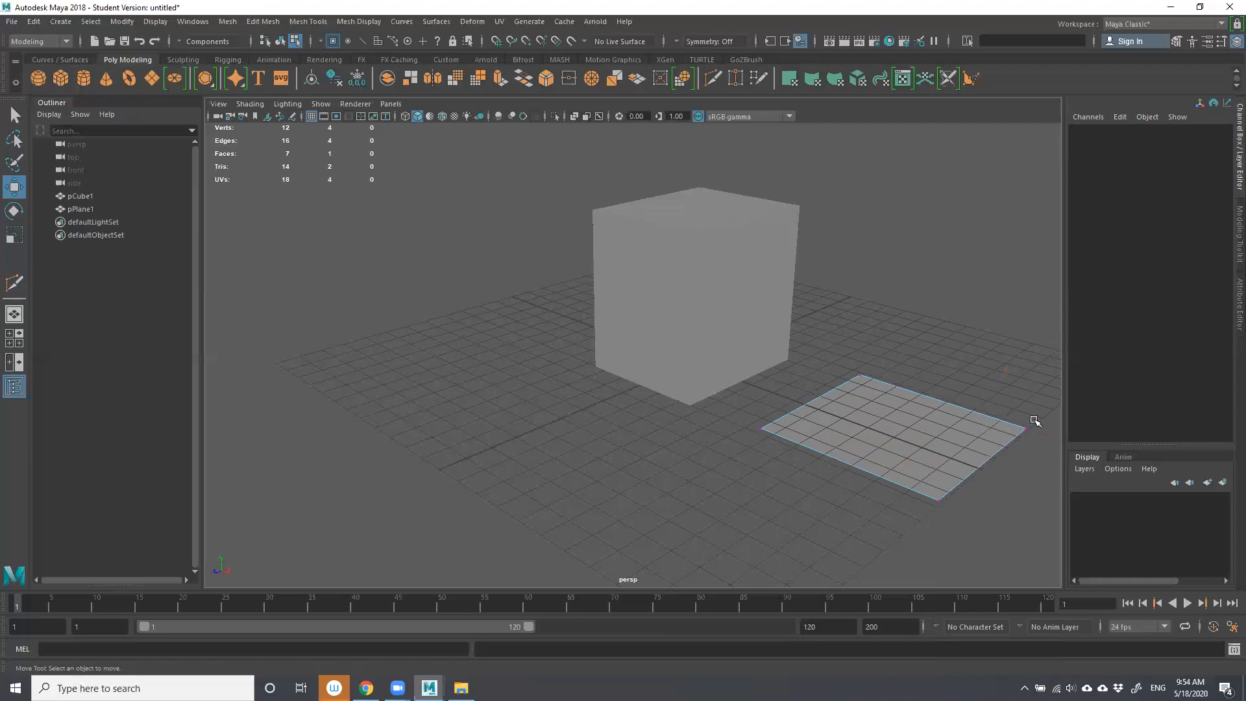
drag(1003, 398, 1070, 466)
key(Delete)
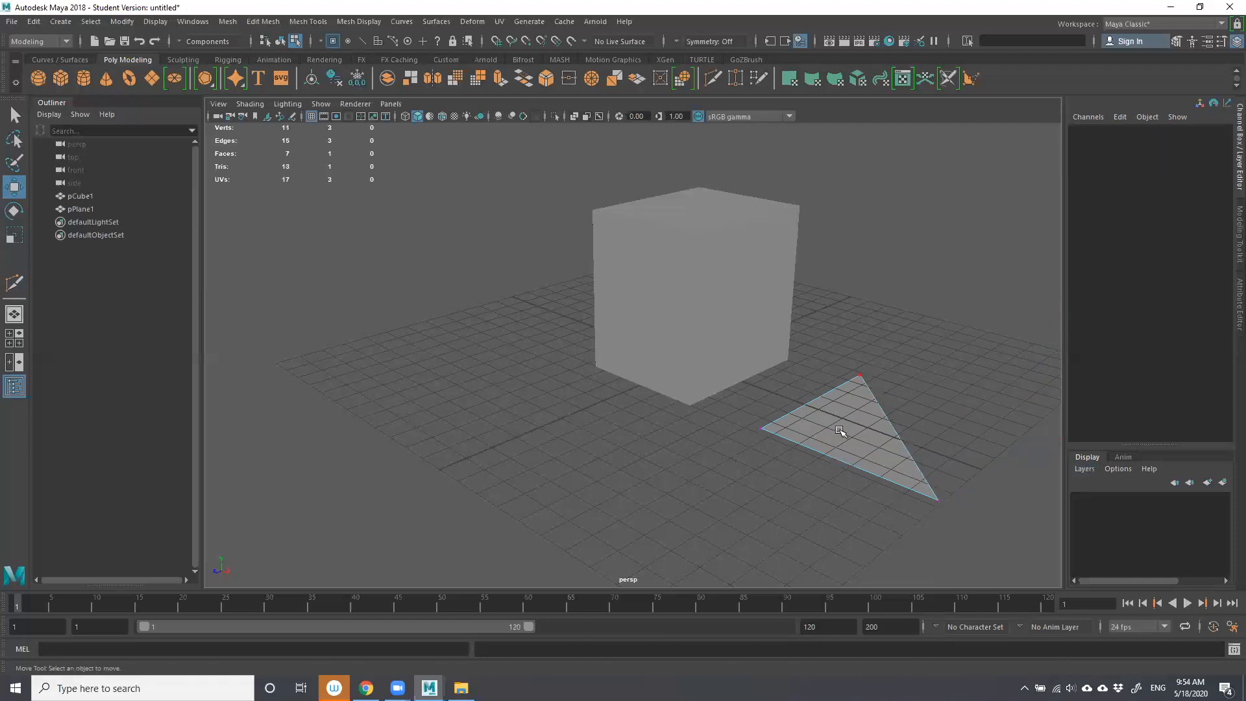
Switch the triangle to face selection, select its face and move it slightly up along the Y axis.
right_drag(829, 418, 828, 350)
click(867, 432)
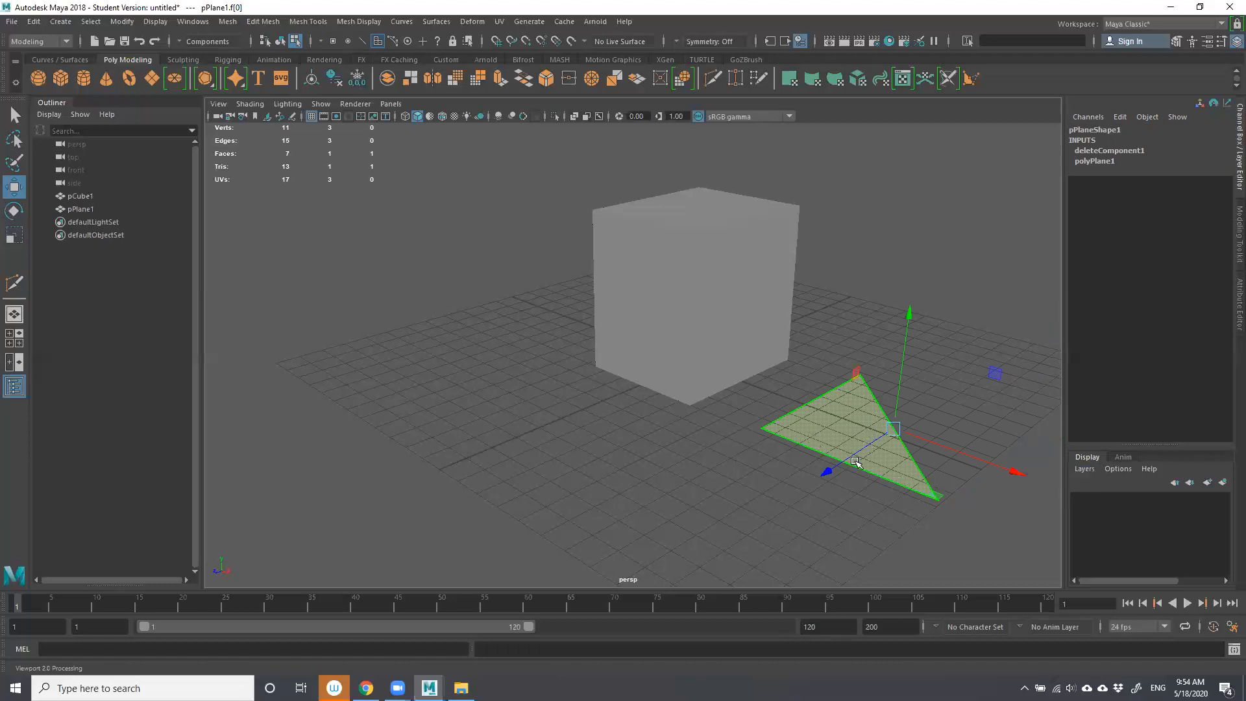
click(784, 448)
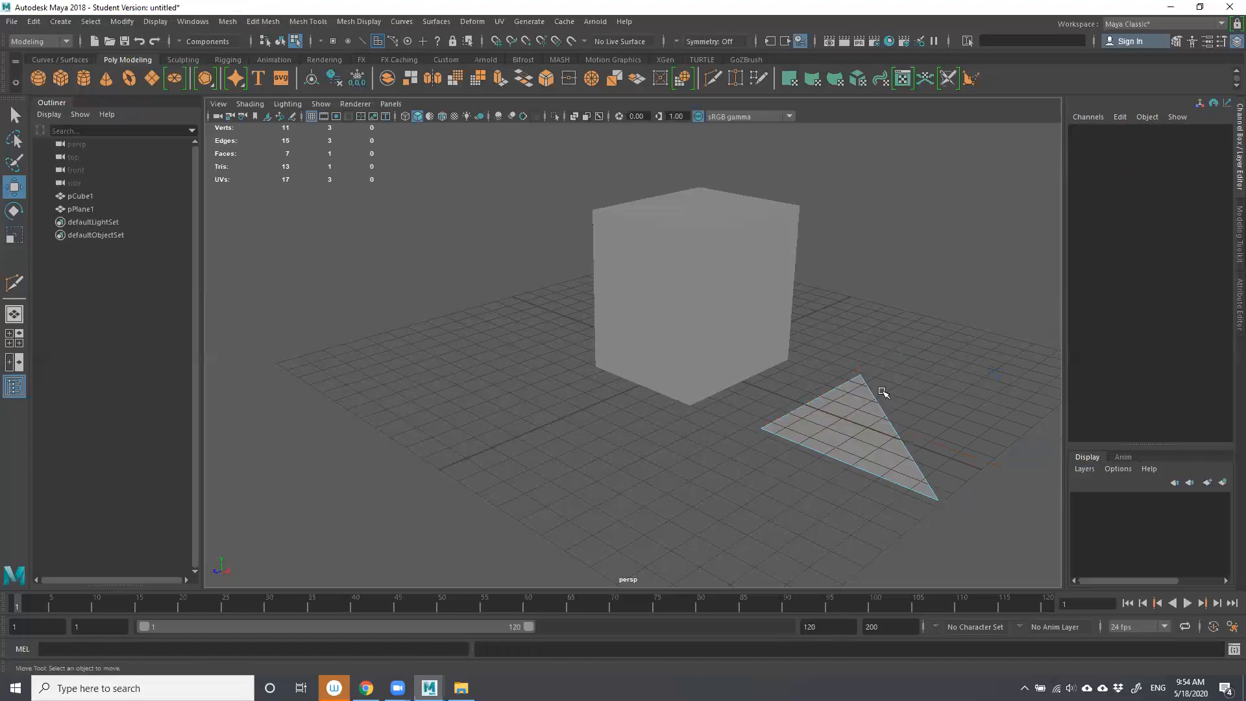
right_drag(845, 402, 831, 342)
click(856, 432)
mouse_move(910, 321)
mouse_down()
mouse_move(918, 278)
mouse_move(921, 312)
mouse_move(912, 302)
mouse_up()
Switch the triangle to edge selection and move its long diagonal edge down along the Y axis.
mouse_move(820, 389)
right_down()
mouse_move(752, 328)
mouse_move(823, 325)
mouse_move(764, 333)
right_up()
click(914, 417)
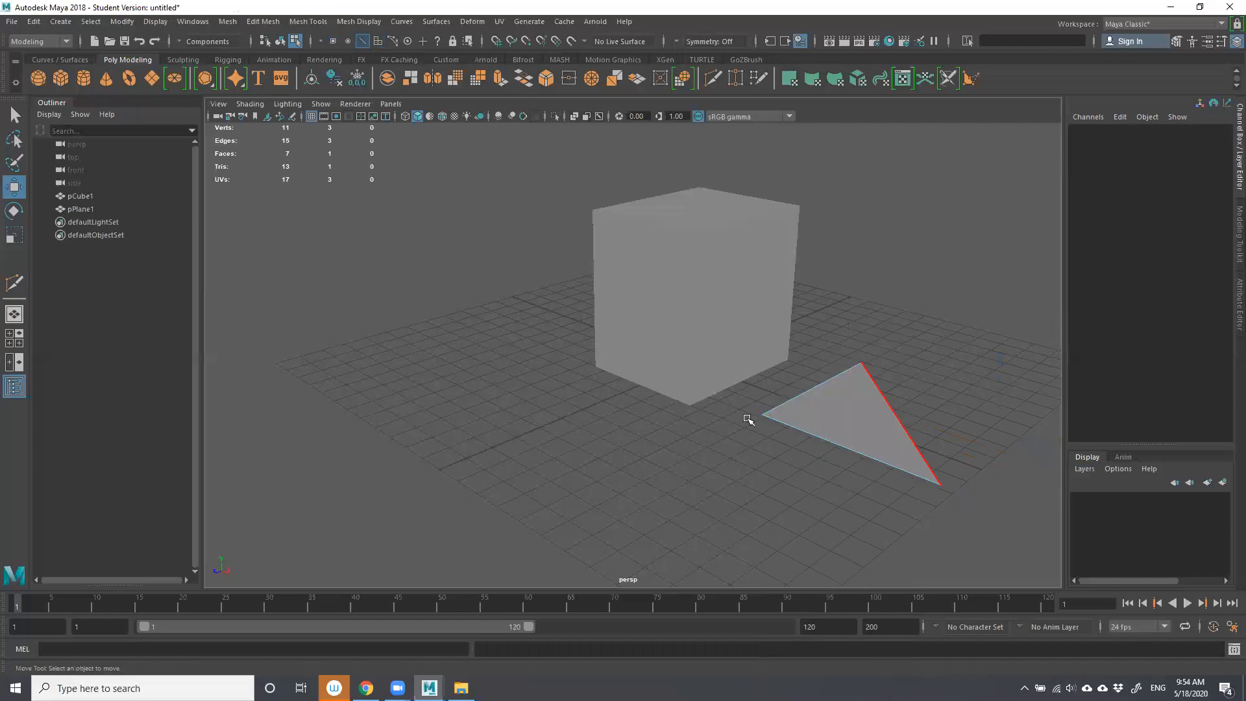
click(891, 403)
drag(910, 315, 957, 362)
Switch the triangle to vertex selection, raise its rear corner vertex along the Y axis, and deselect it.
right_drag(809, 426, 740, 315)
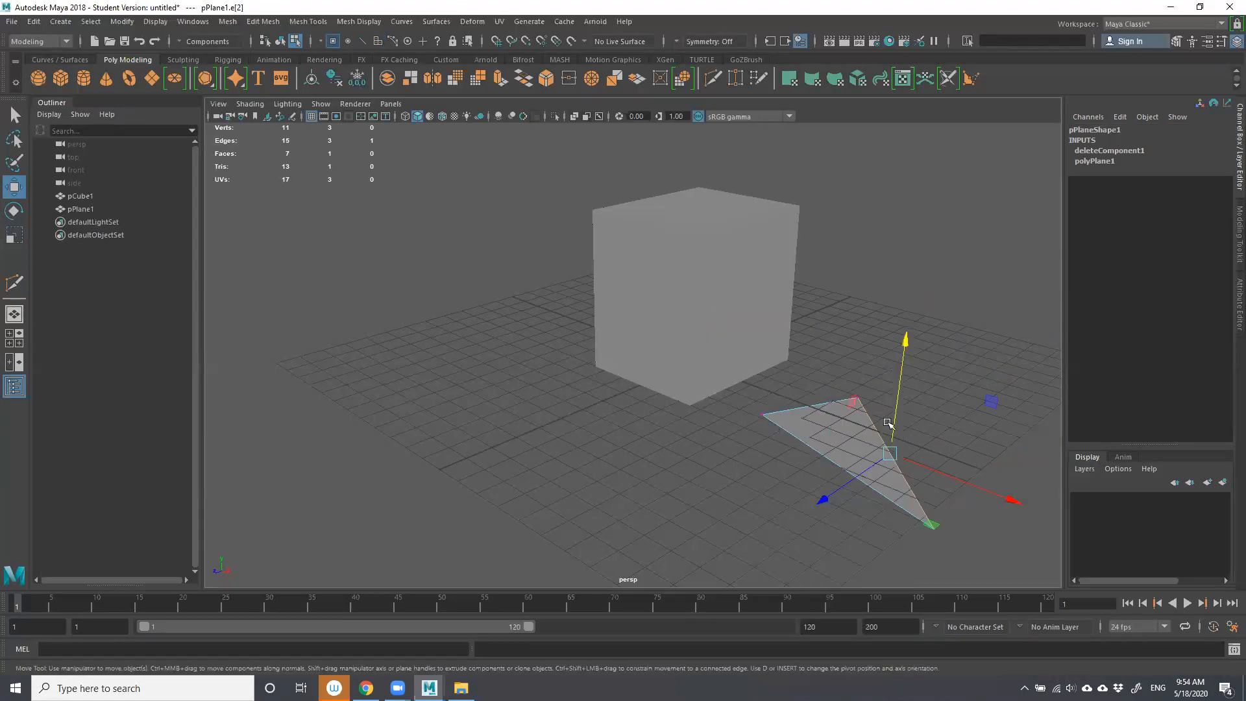
click(857, 397)
drag(872, 289, 925, 270)
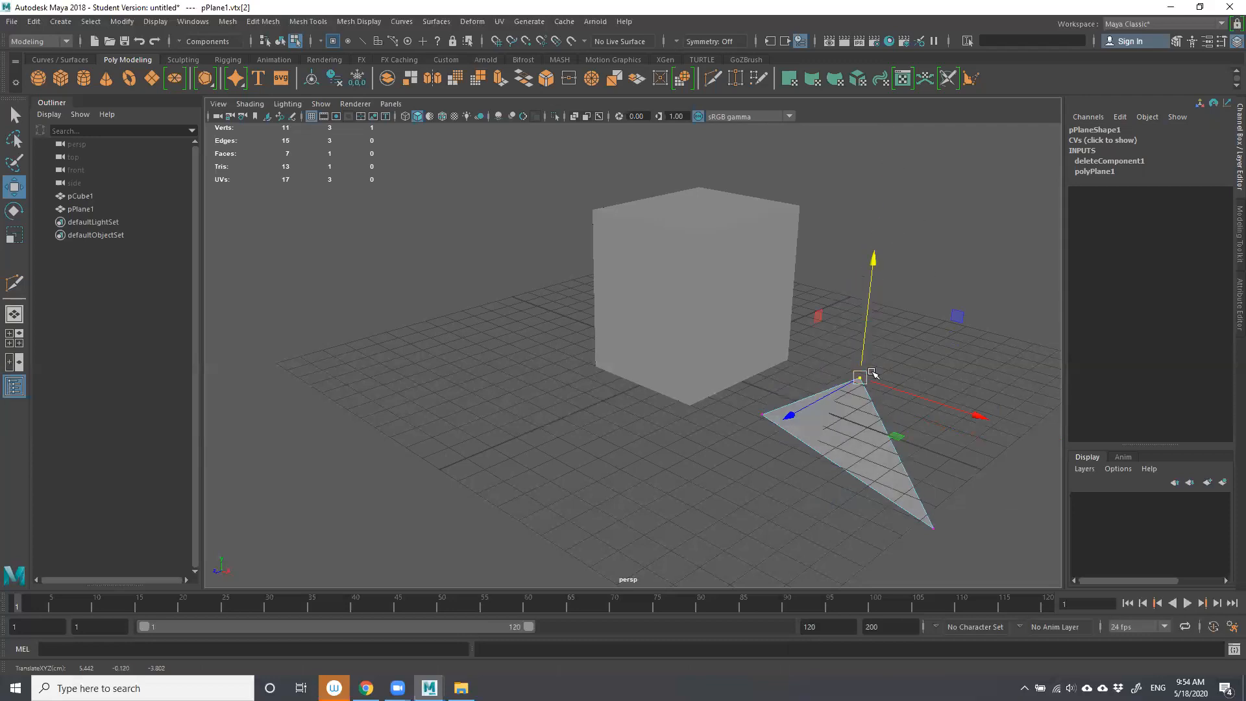
click(813, 403)
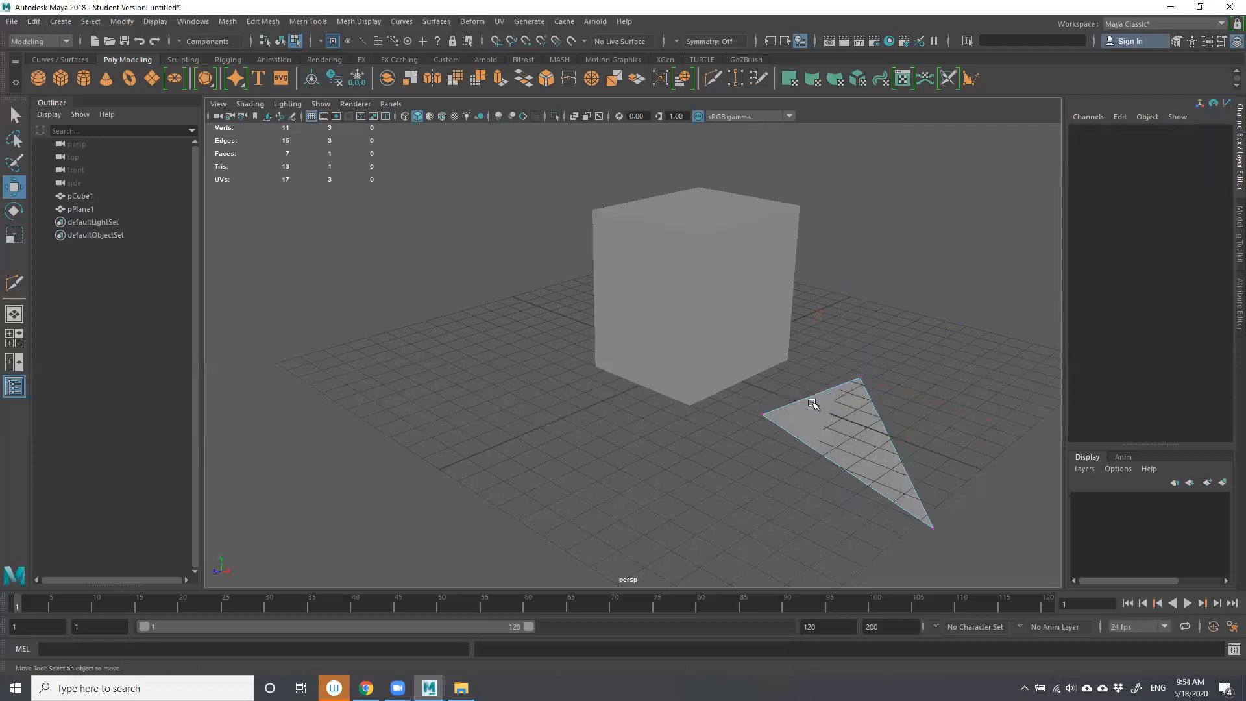
Return the triangular plane to object mode and delete the whole object.
right_drag(830, 396, 913, 279)
right_drag(870, 431, 951, 291)
click(1011, 410)
click(872, 471)
key(Delete)
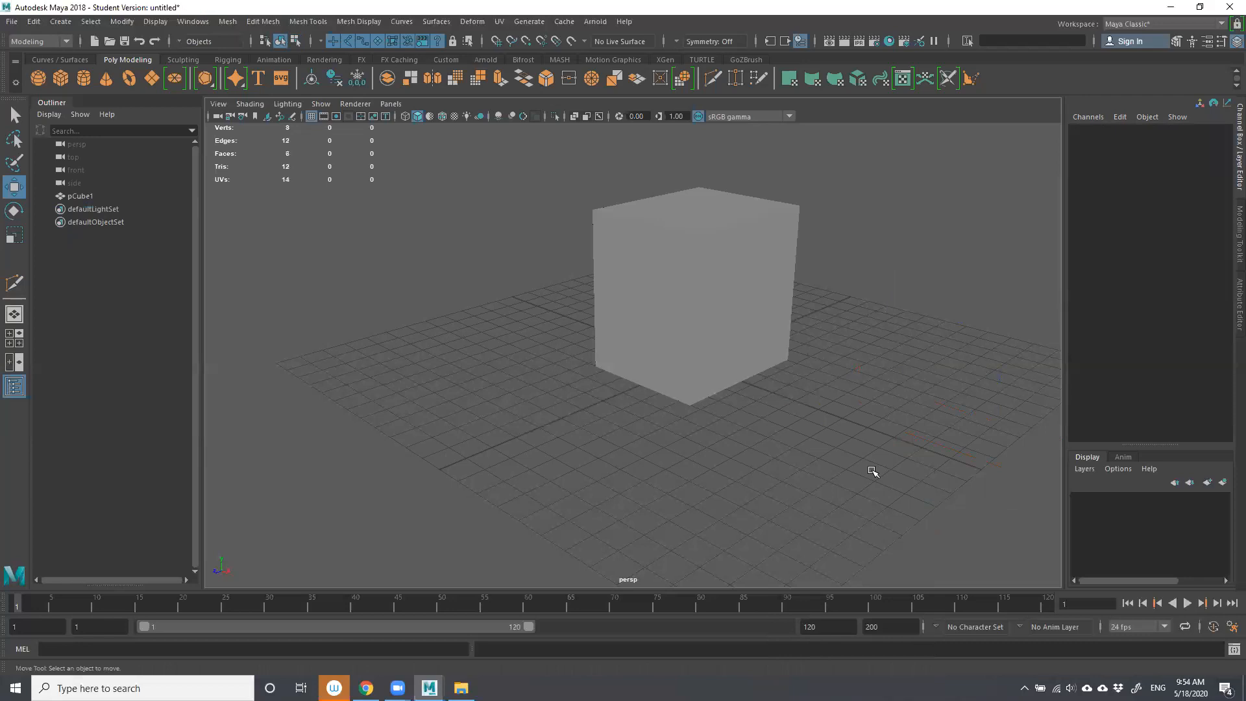
Select the cube, put it in face selection mode and select its right front face.
click(676, 293)
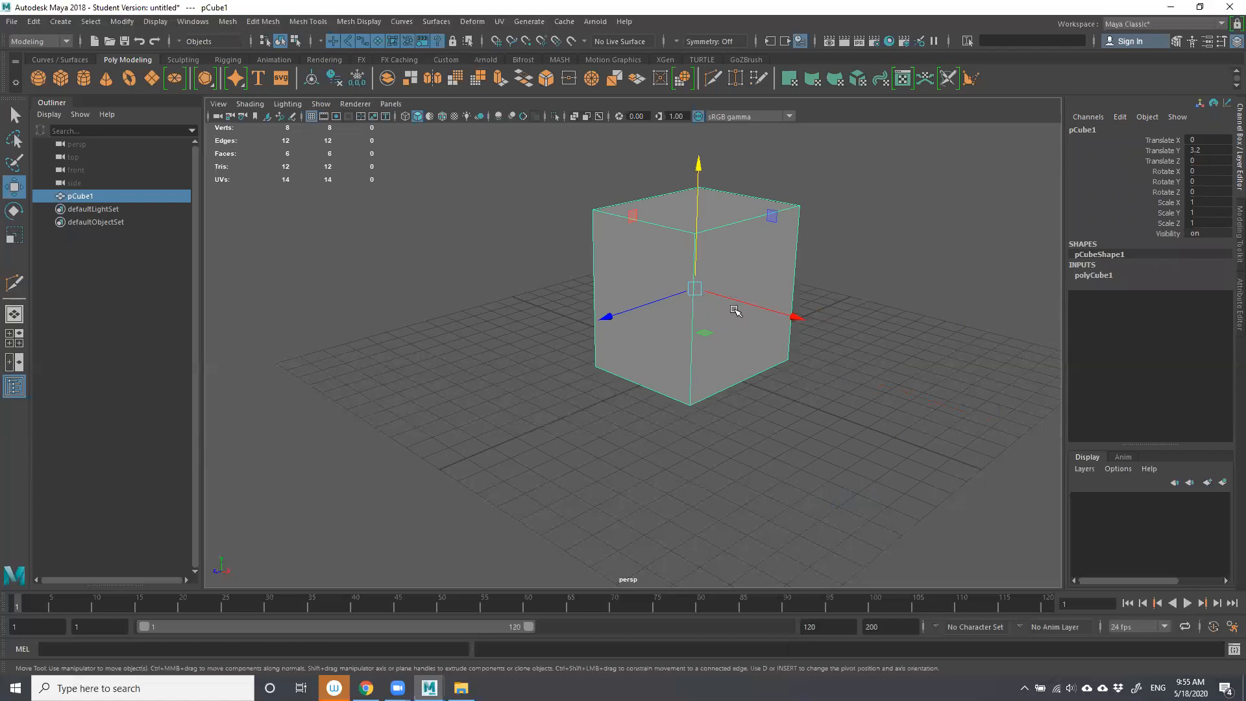
alt+drag(776, 304, 712, 230)
right_drag(712, 231, 718, 259)
alt+drag(816, 230, 825, 260)
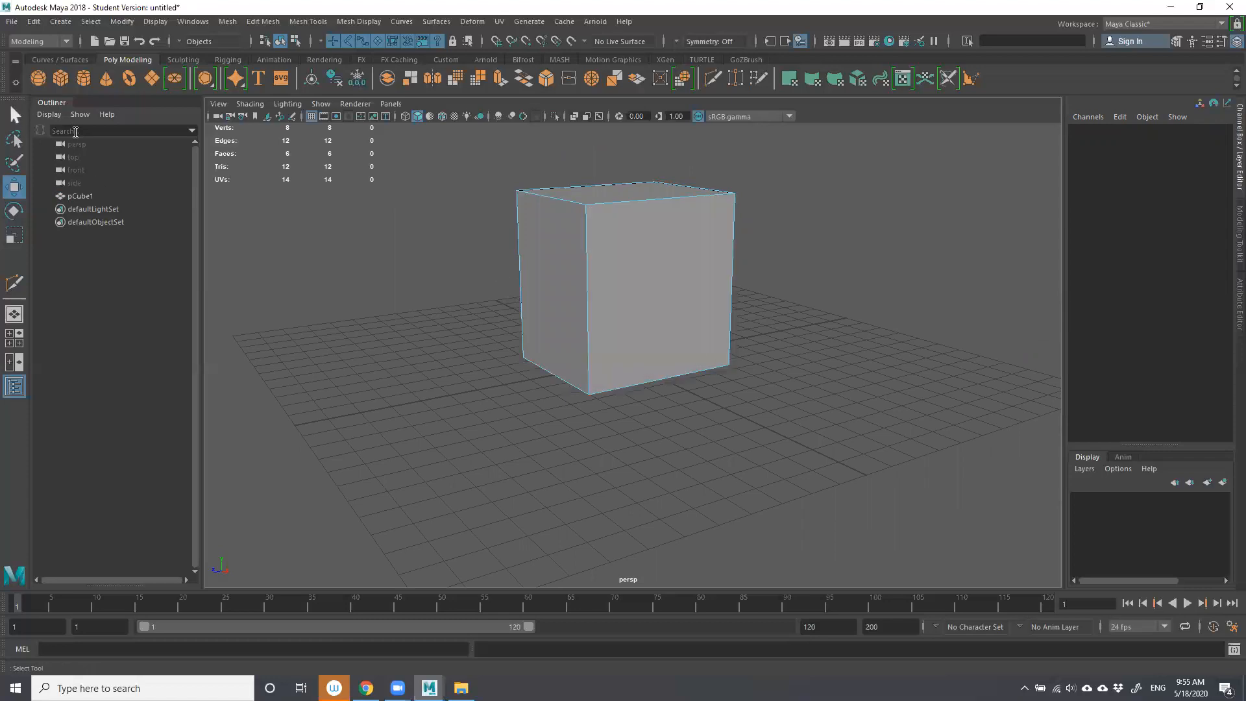
click(667, 267)
alt+drag(737, 451, 727, 475)
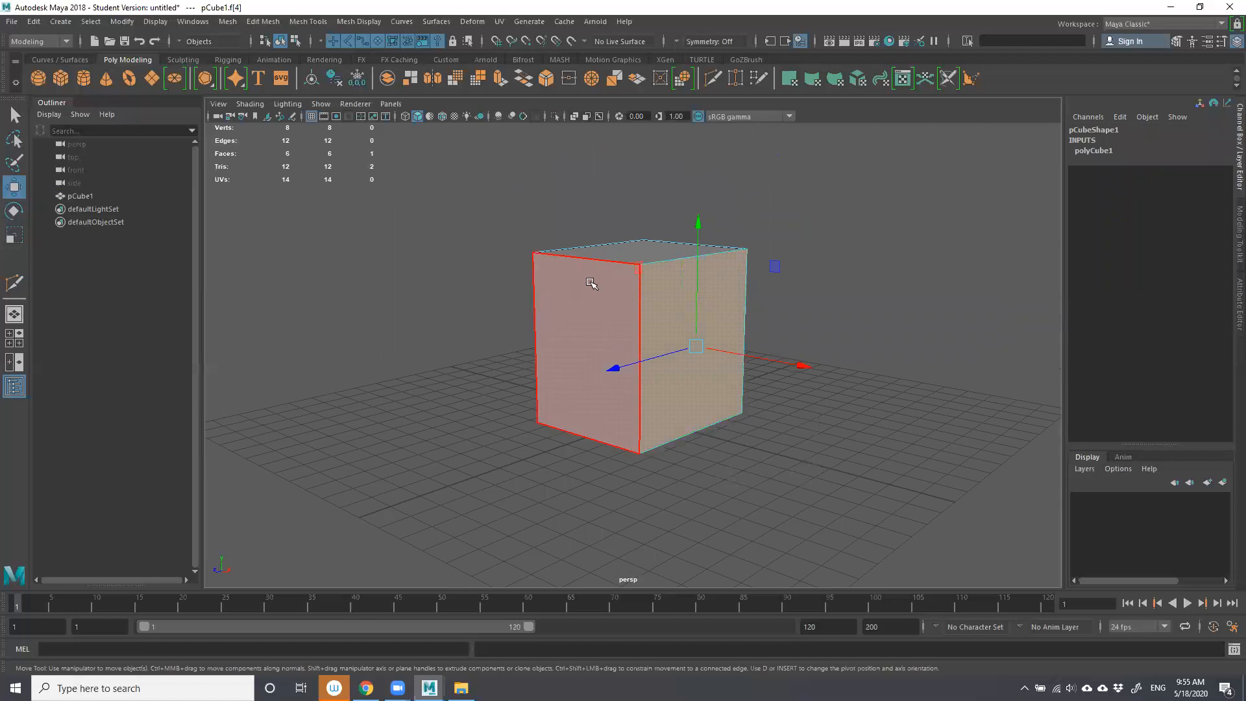
alt+drag(591, 284, 593, 231)
alt+right_drag(593, 231, 746, 323)
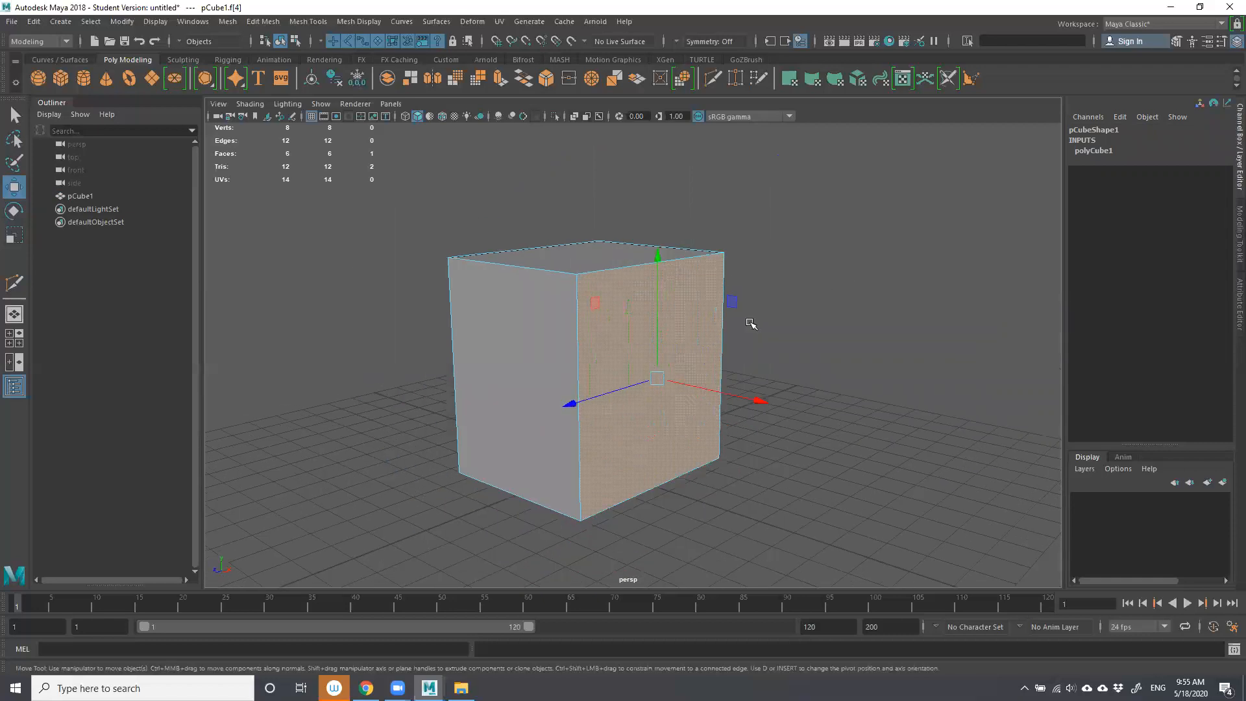
Add the cube's left front face and top face to the selection, then clear the whole selection.
shift+click(495, 317)
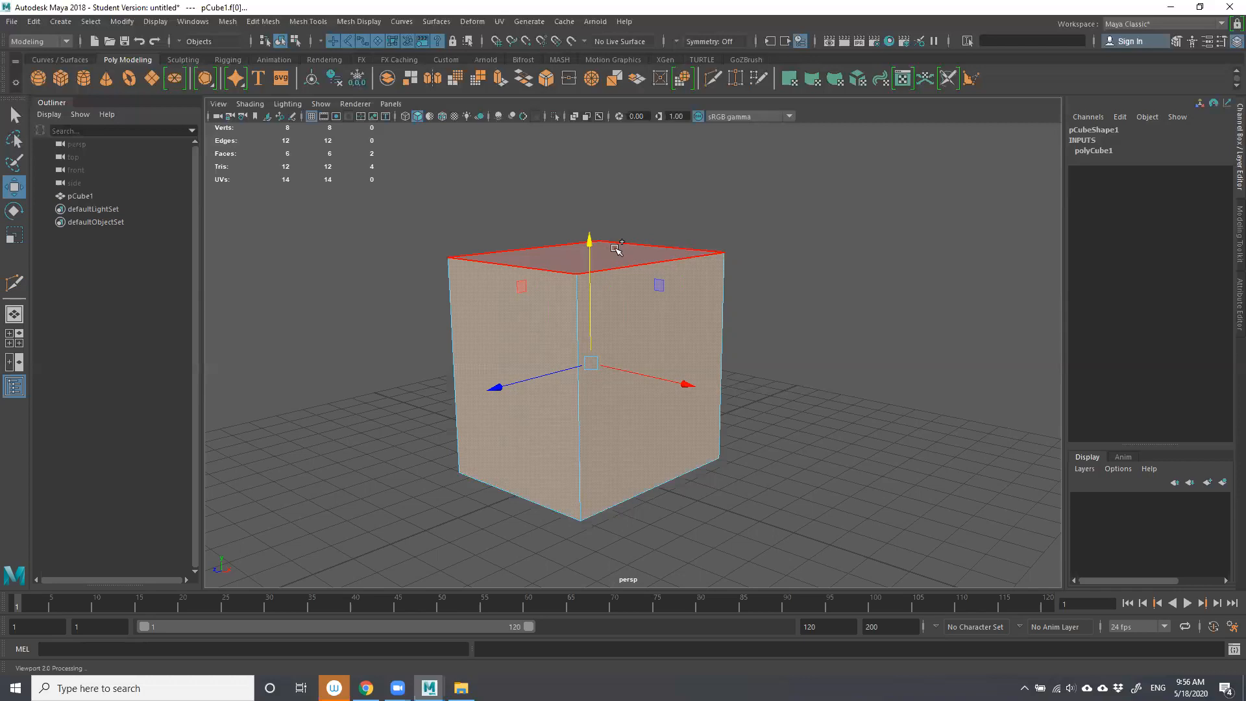
shift+click(616, 248)
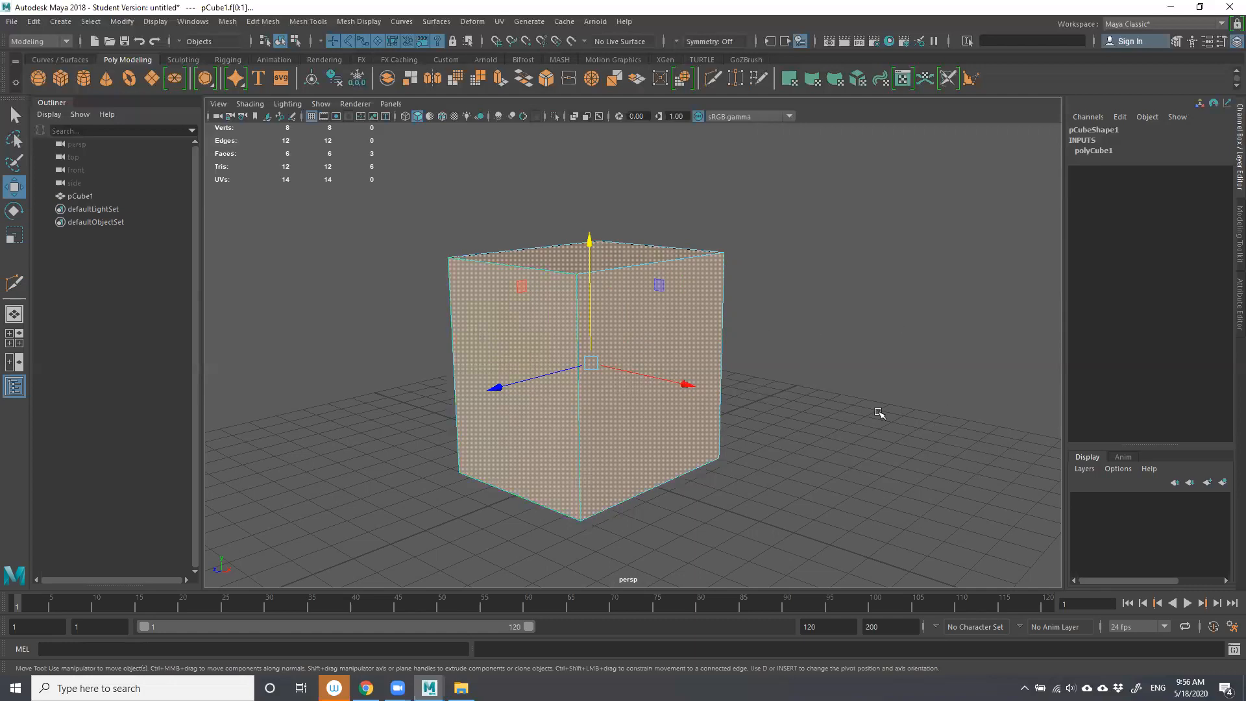
click(634, 248)
click(844, 382)
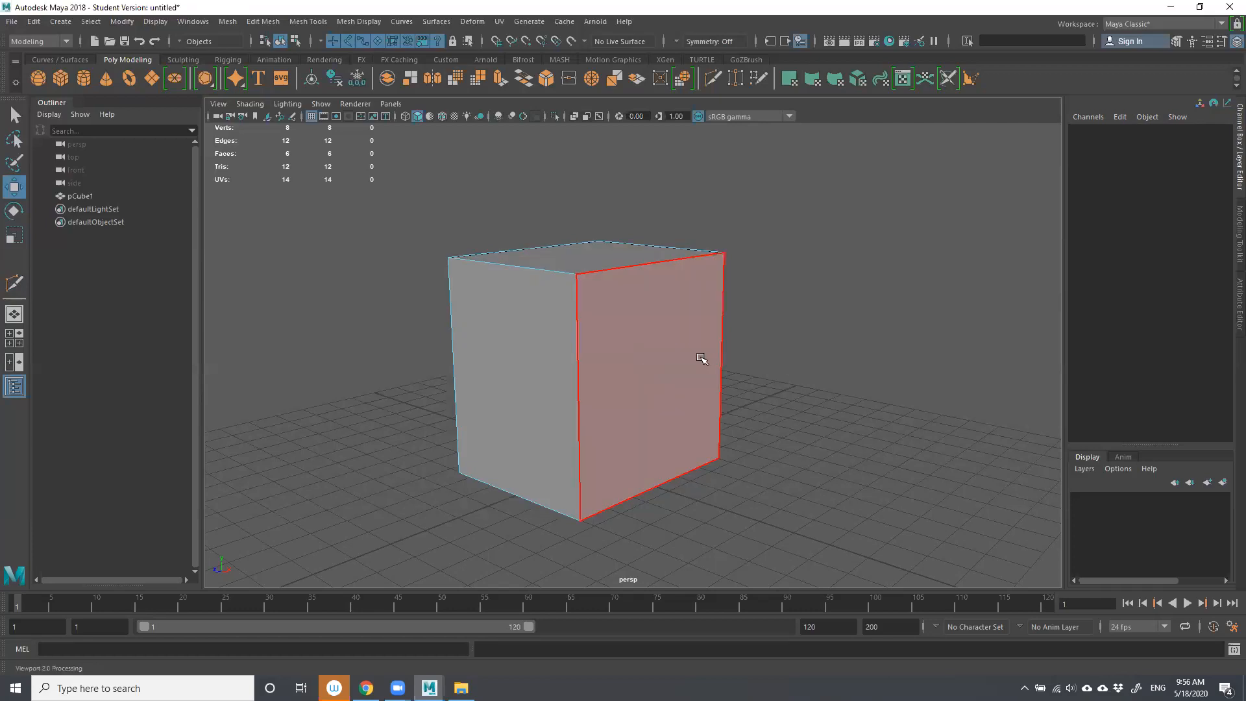
Select the cube's right front face, remove it from the selection, and select it again.
click(641, 359)
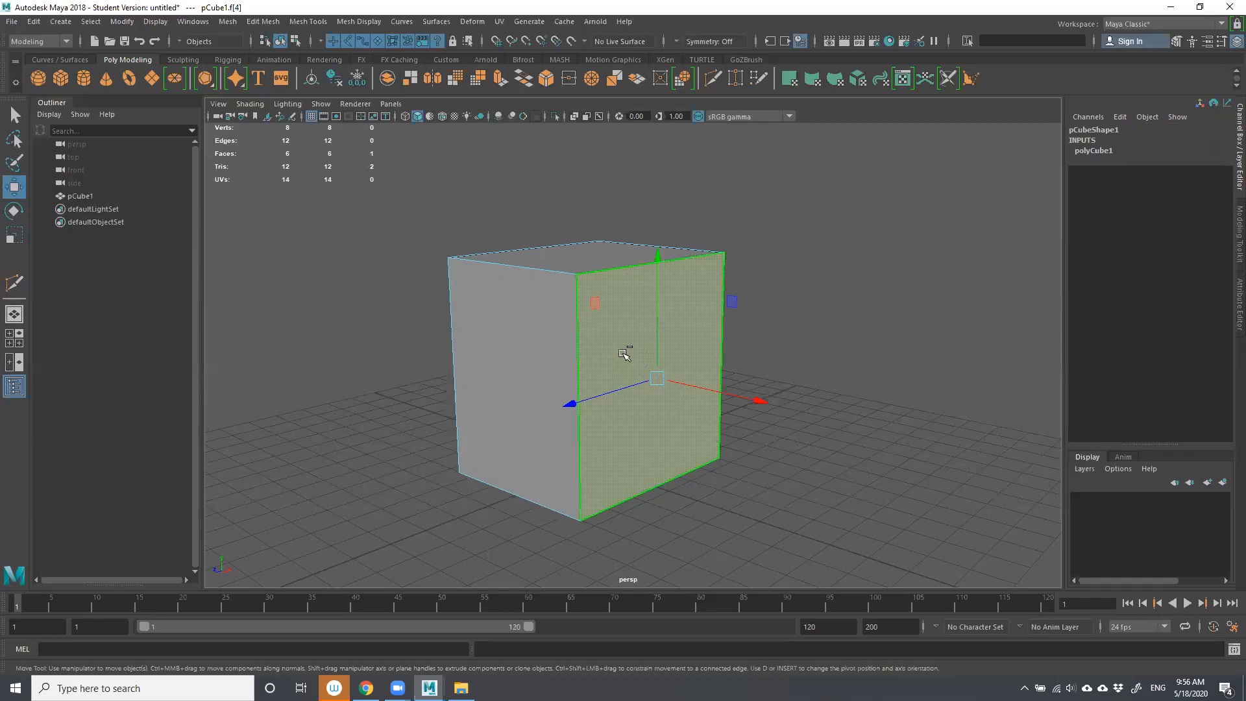
ctrl+click(624, 354)
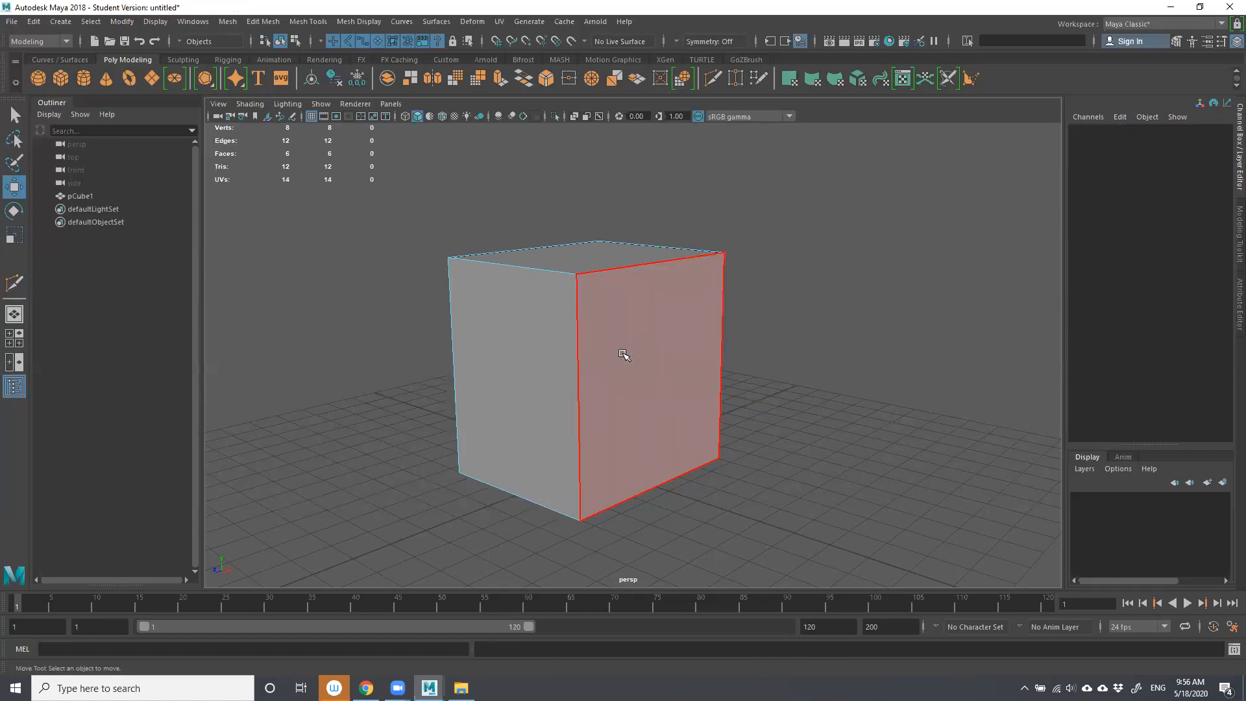
click(653, 373)
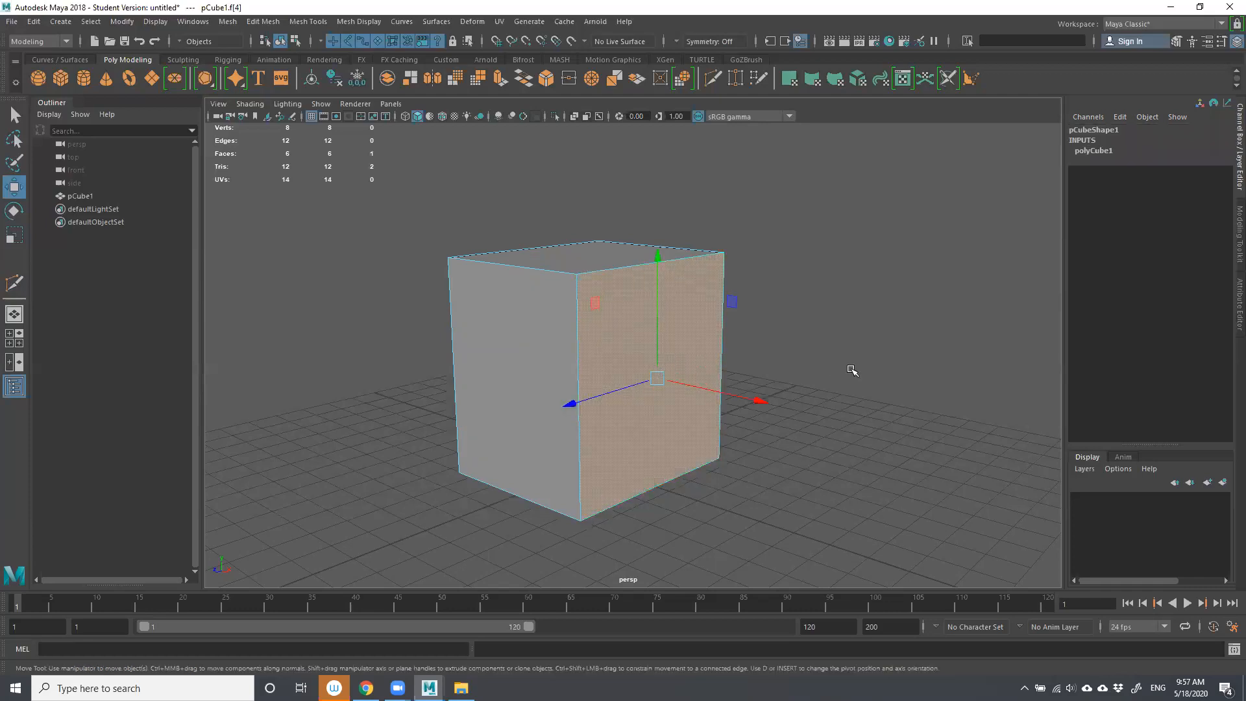
Return the cube to object mode and set its polyCube1 Subdivisions Width to 5.
right_click(643, 291)
right_drag(837, 335, 844, 325)
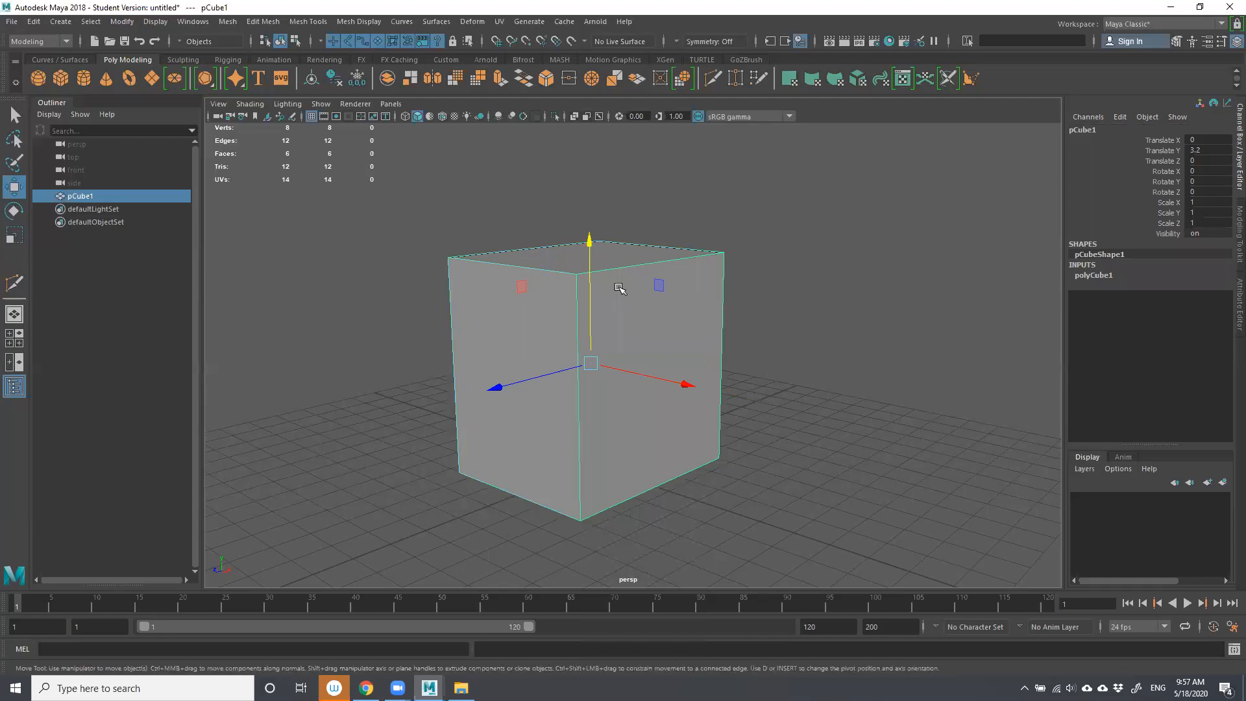
click(1088, 275)
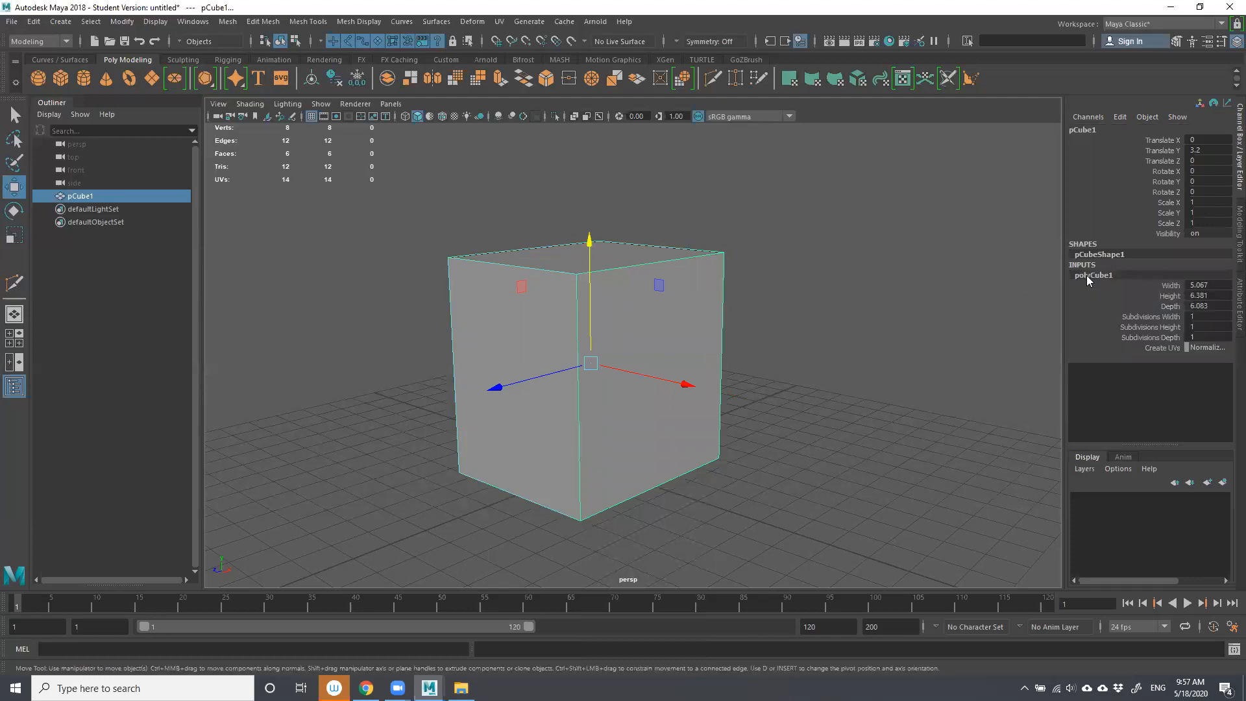
click(1130, 317)
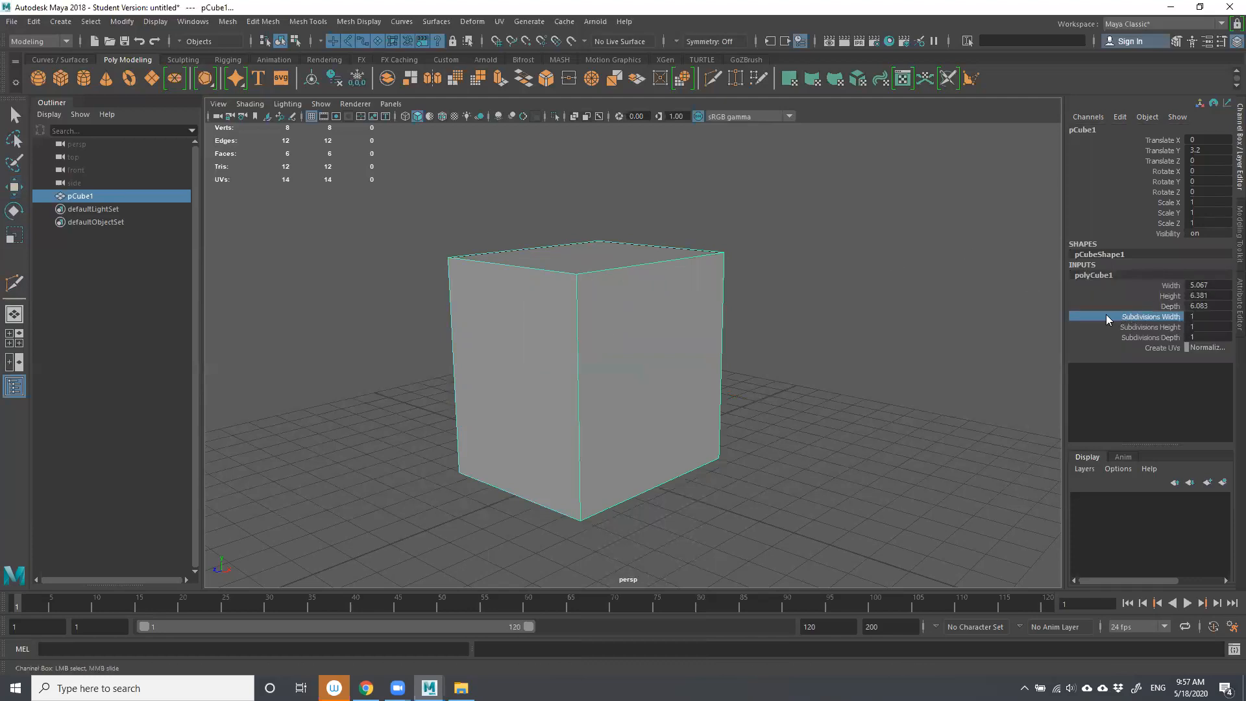
middle_drag(693, 298, 891, 292)
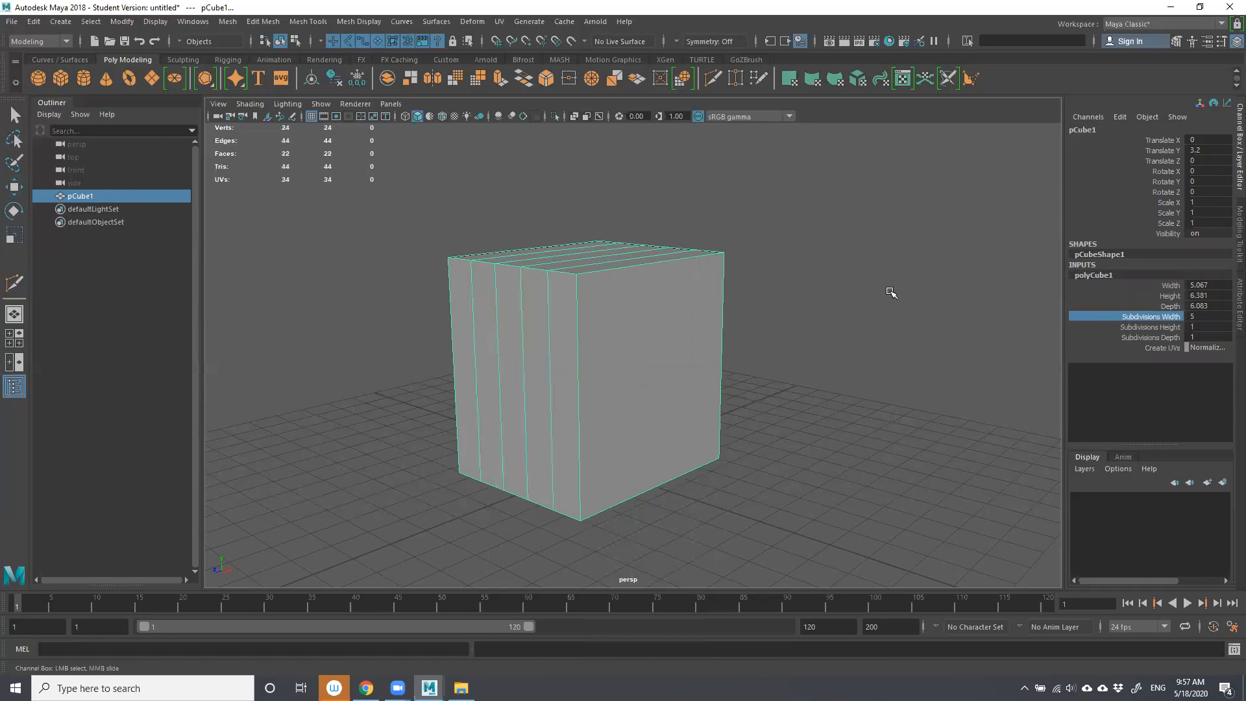
Set polyCube1's Subdivisions Height to 6 and Subdivisions Depth to 7.
click(1125, 327)
middle_drag(676, 320, 755, 308)
click(1144, 337)
Switch the cube to face selection mode and select the first five faces in the top row of its right front side.
right_drag(715, 263, 723, 296)
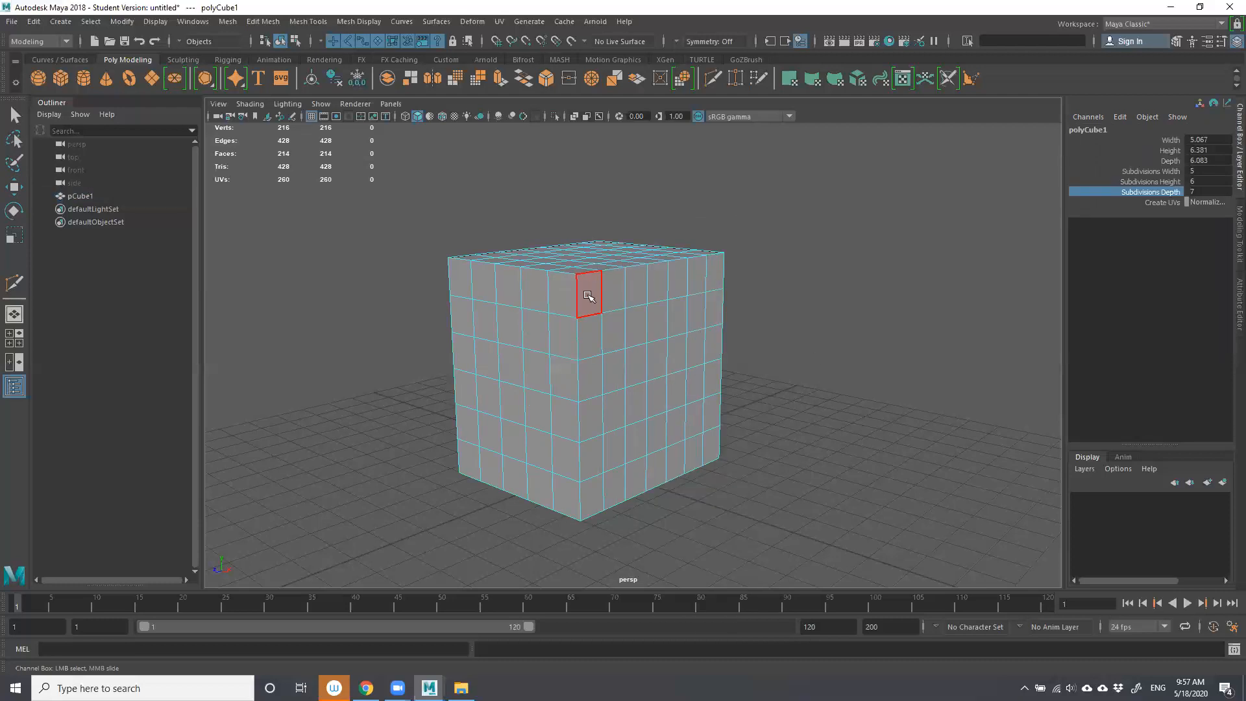
click(589, 295)
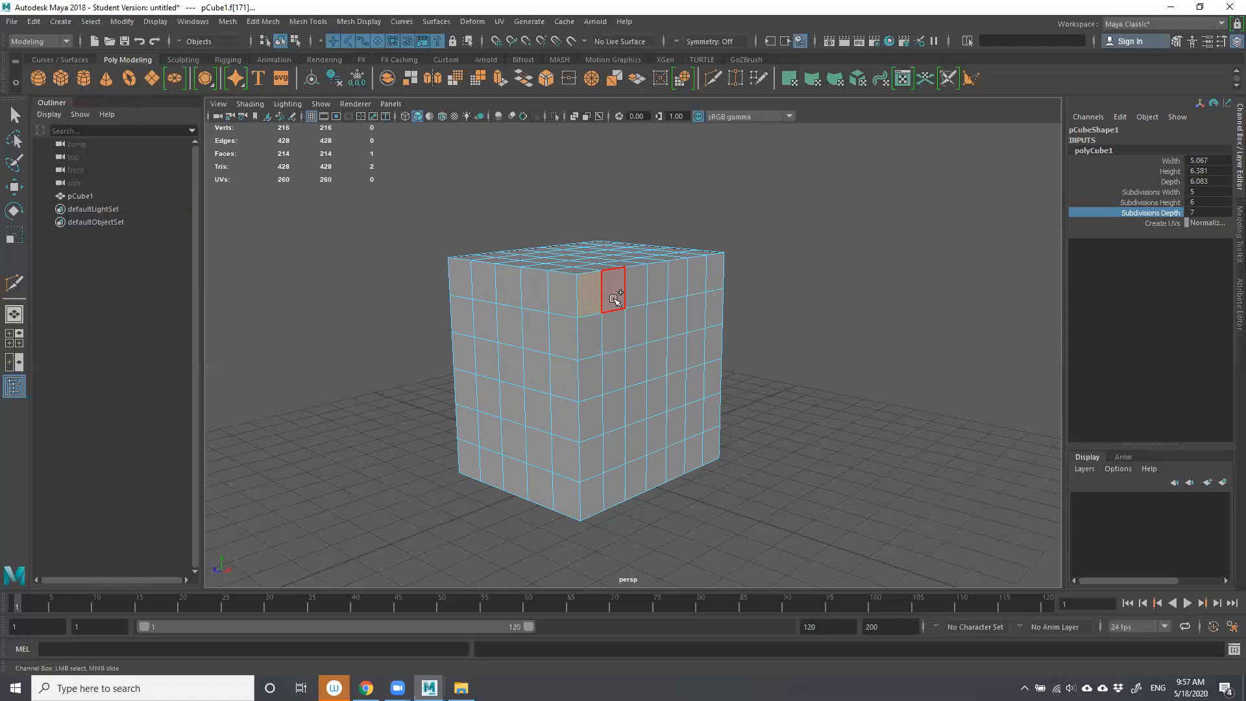
shift+click(613, 296)
shift+click(637, 294)
shift+click(656, 290)
shift+click(680, 277)
Add the first five faces of the second row, plus the first four and the sixth of the third row, to the selection.
shift+click(657, 321)
shift+click(634, 324)
shift+click(590, 329)
shift+click(617, 331)
shift+click(678, 322)
shift+click(655, 360)
shift+click(612, 372)
shift+click(591, 374)
shift+click(636, 368)
shift+click(691, 356)
Add the first five faces of the fourth row and the missing fifth face of the third row to the selection.
shift+click(591, 421)
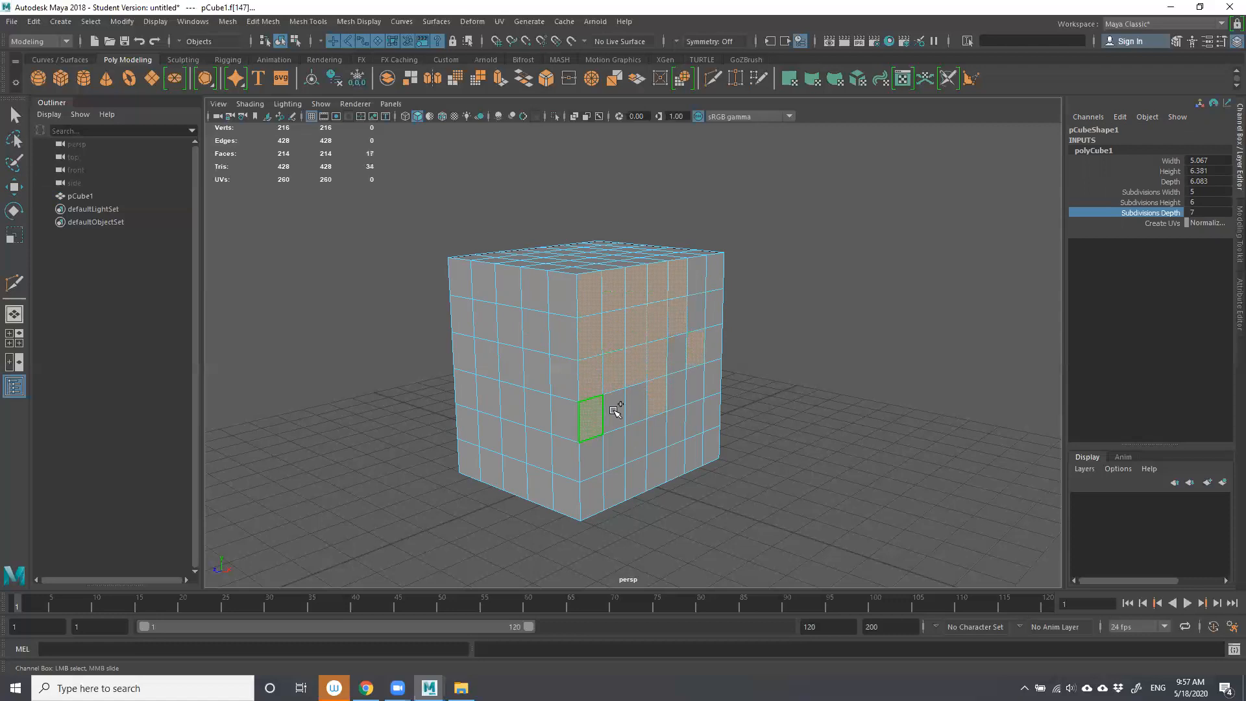
shift+click(614, 414)
shift+click(636, 408)
shift+click(657, 397)
shift+click(677, 389)
shift+click(679, 347)
Add the missing sixth-column faces of the upper four rows and the first four faces of the fifth row.
alt+drag(835, 331, 740, 341)
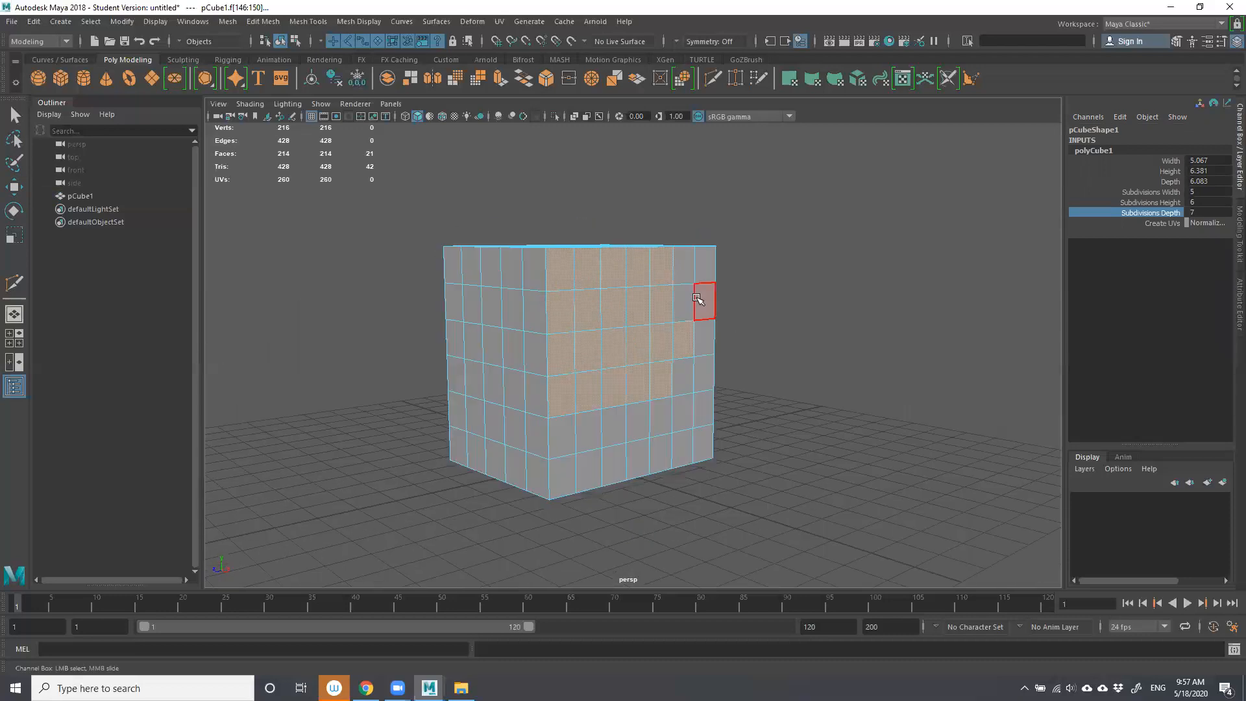
shift+click(685, 264)
shift+click(682, 300)
shift+click(684, 383)
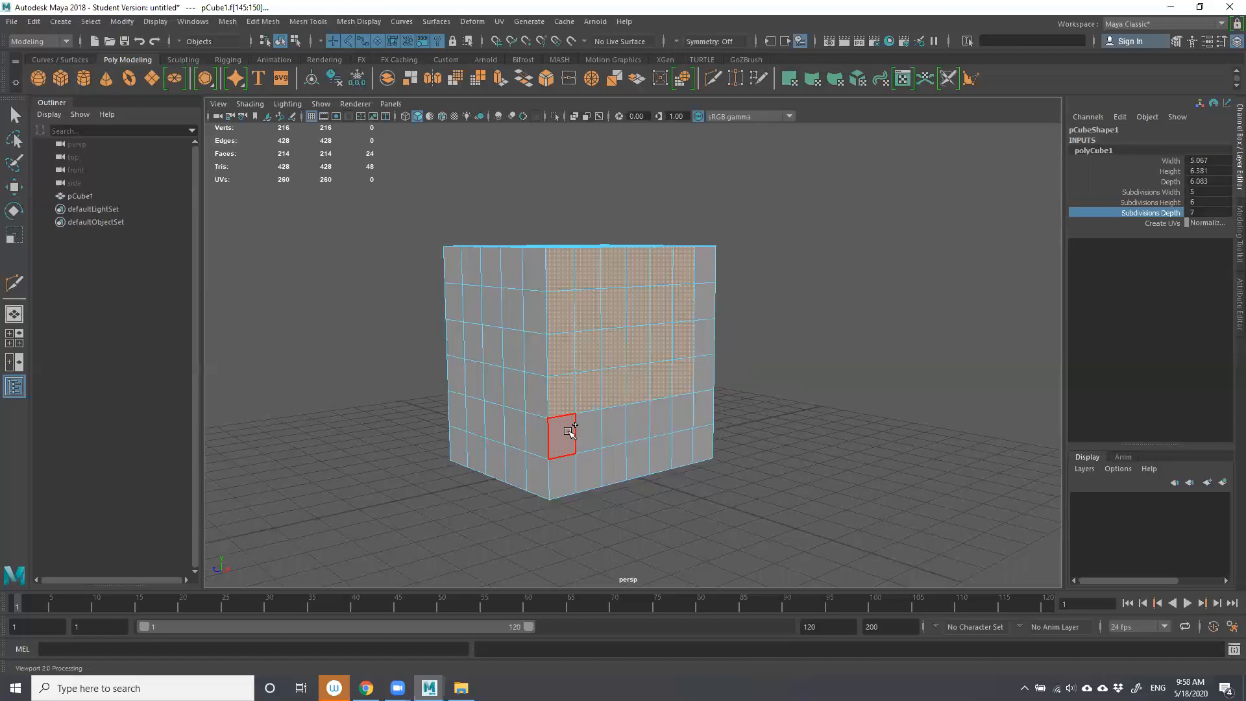
shift+click(569, 432)
shift+click(619, 424)
shift+click(593, 430)
shift+click(636, 424)
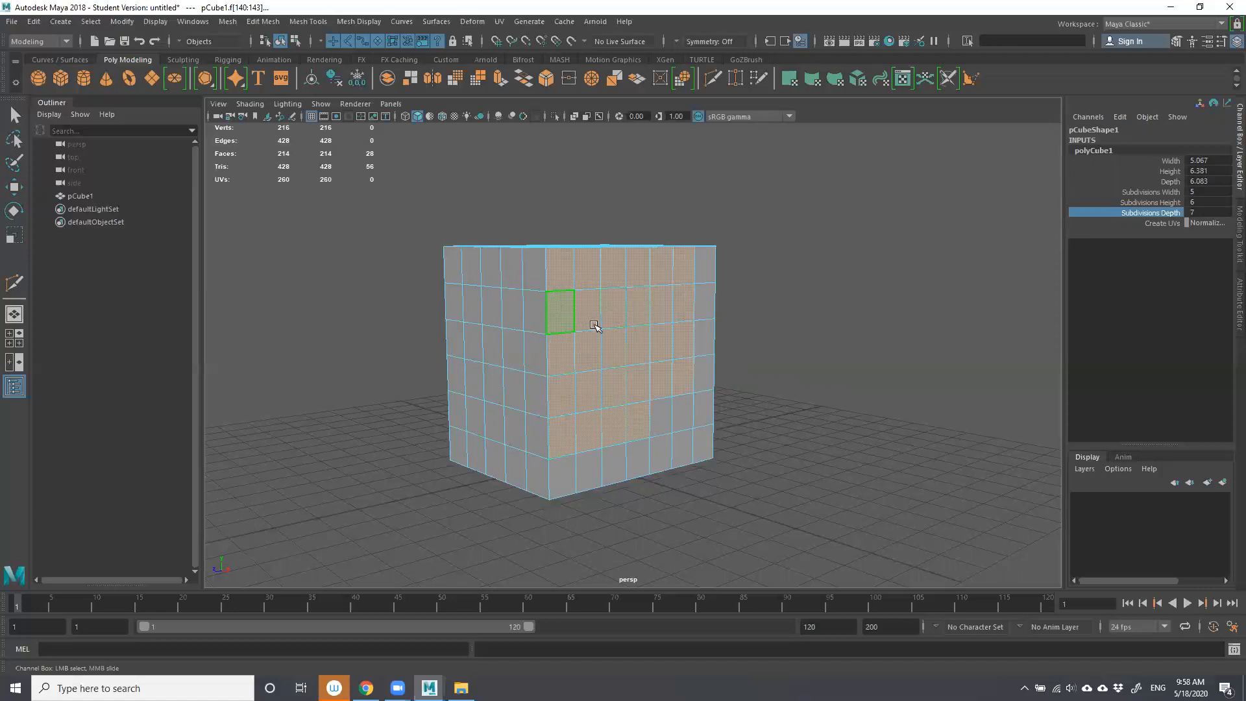
Extend the selection to the upper rows of the cube's other sides and its top with two selection boxes.
drag(397, 191, 542, 423)
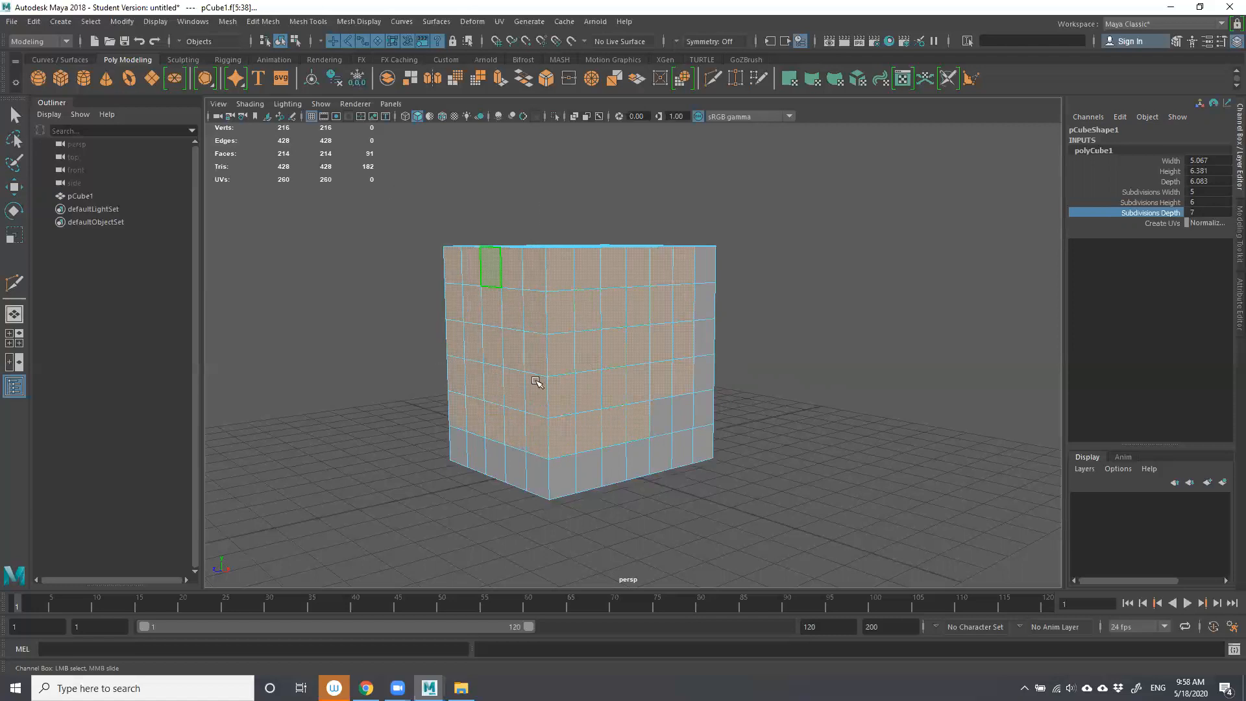
mouse_move(367, 295)
alt+mouse_down()
mouse_move(607, 306)
mouse_move(559, 289)
mouse_move(305, 281)
mouse_move(323, 367)
mouse_move(376, 262)
mouse_move(305, 297)
mouse_move(403, 301)
mouse_move(298, 286)
mouse_move(336, 307)
mouse_move(337, 287)
mouse_move(373, 301)
mouse_move(381, 323)
mouse_move(515, 306)
mouse_move(350, 281)
mouse_move(308, 295)
mouse_move(306, 309)
mouse_move(331, 281)
mouse_move(359, 312)
alt+mouse_up()
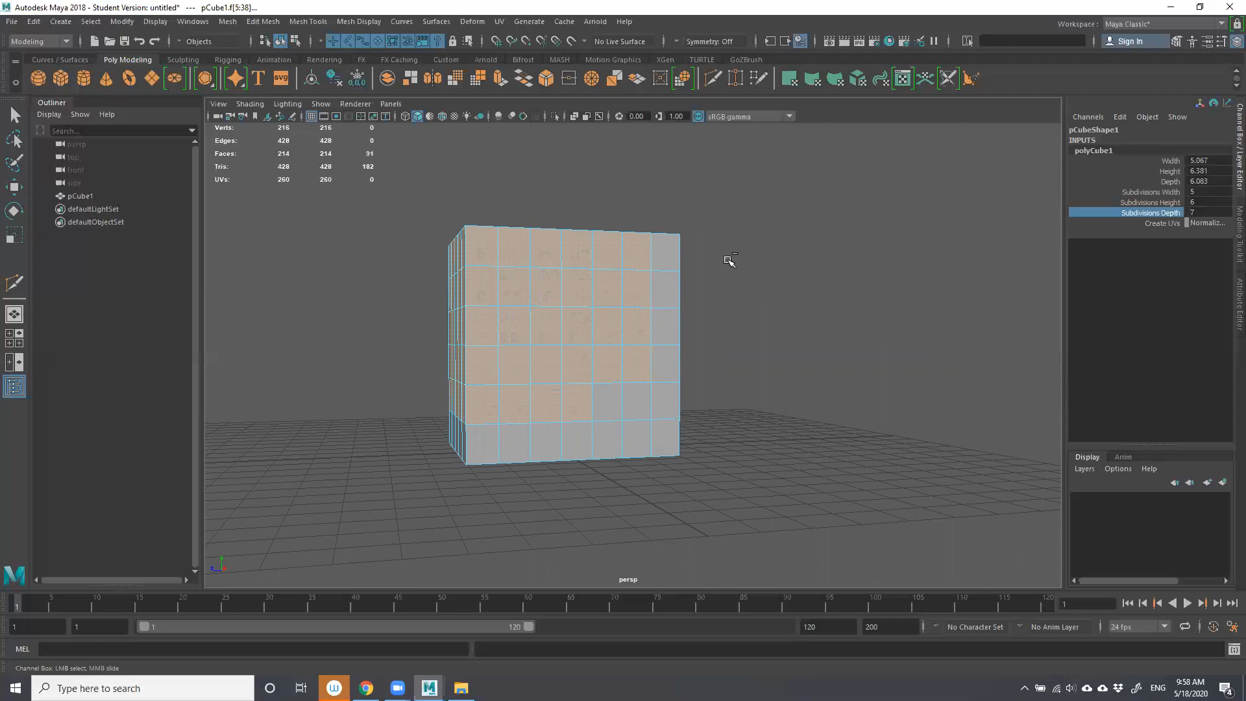
drag(727, 243, 498, 409)
alt+drag(642, 411, 557, 409)
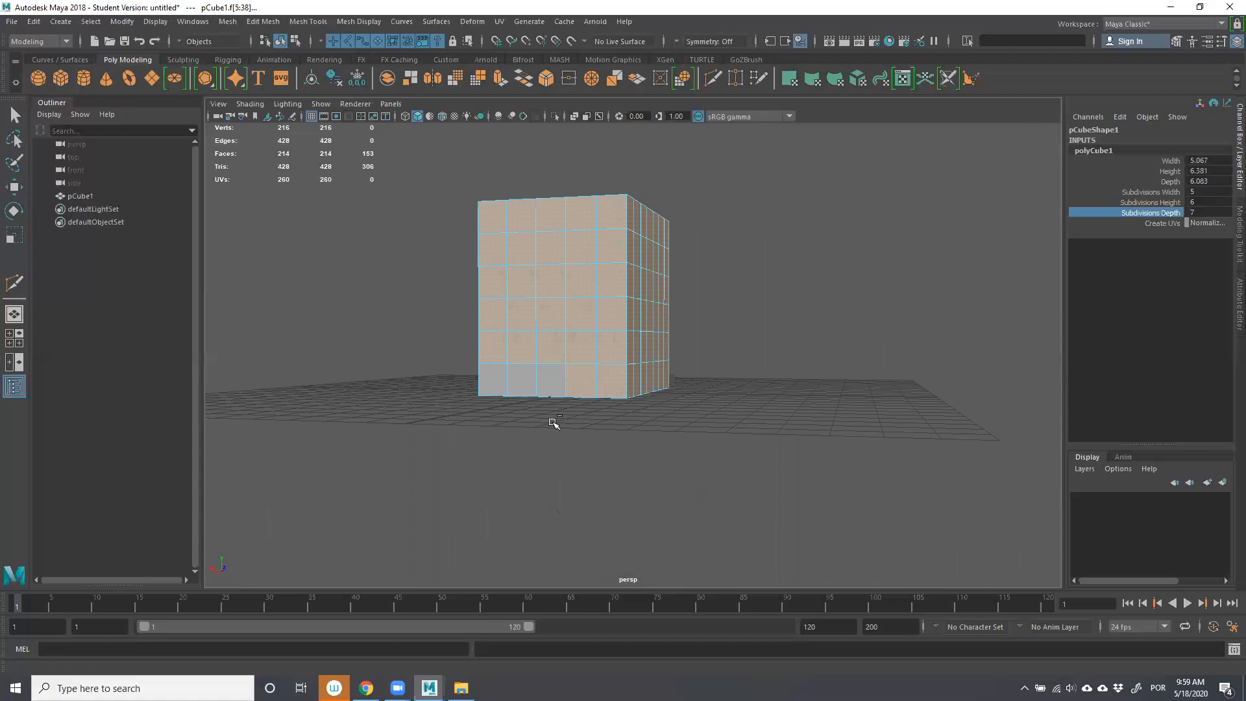
Remove the cube's bottom row of faces from the selection with a selection box around it.
drag(748, 434, 334, 380)
drag(803, 454, 364, 379)
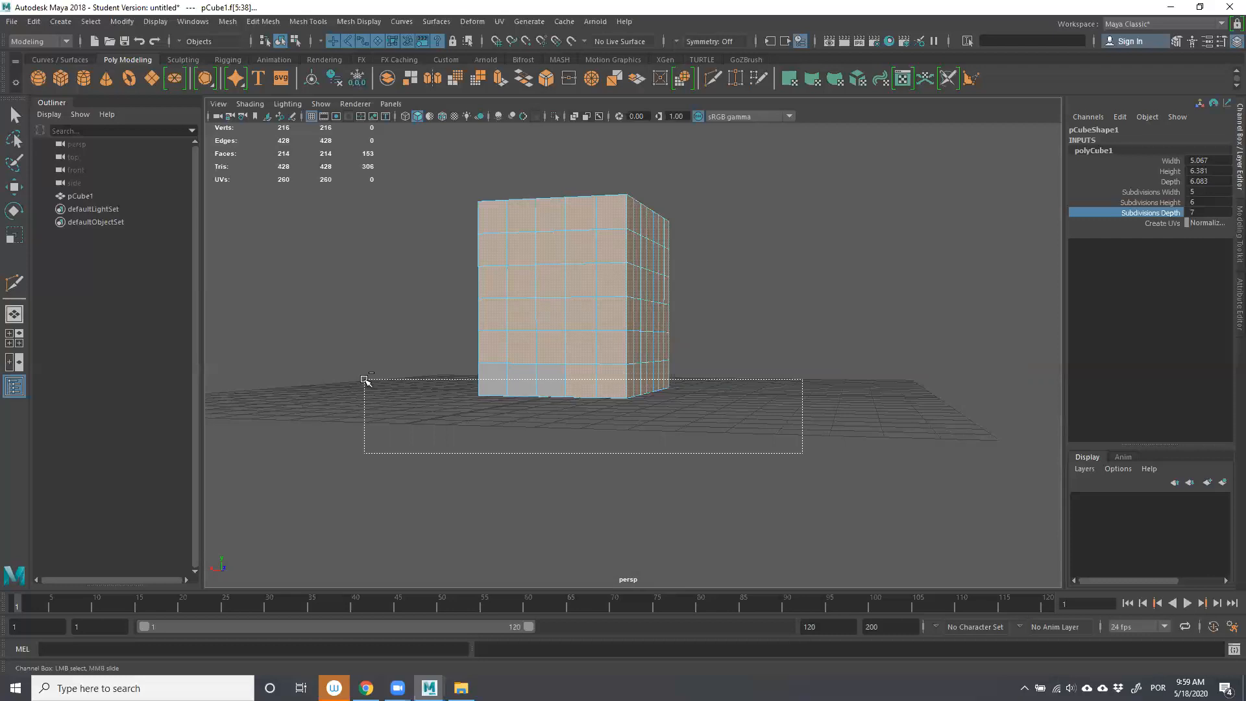
ctrl+drag(364, 380, 366, 381)
alt+drag(809, 412, 481, 370)
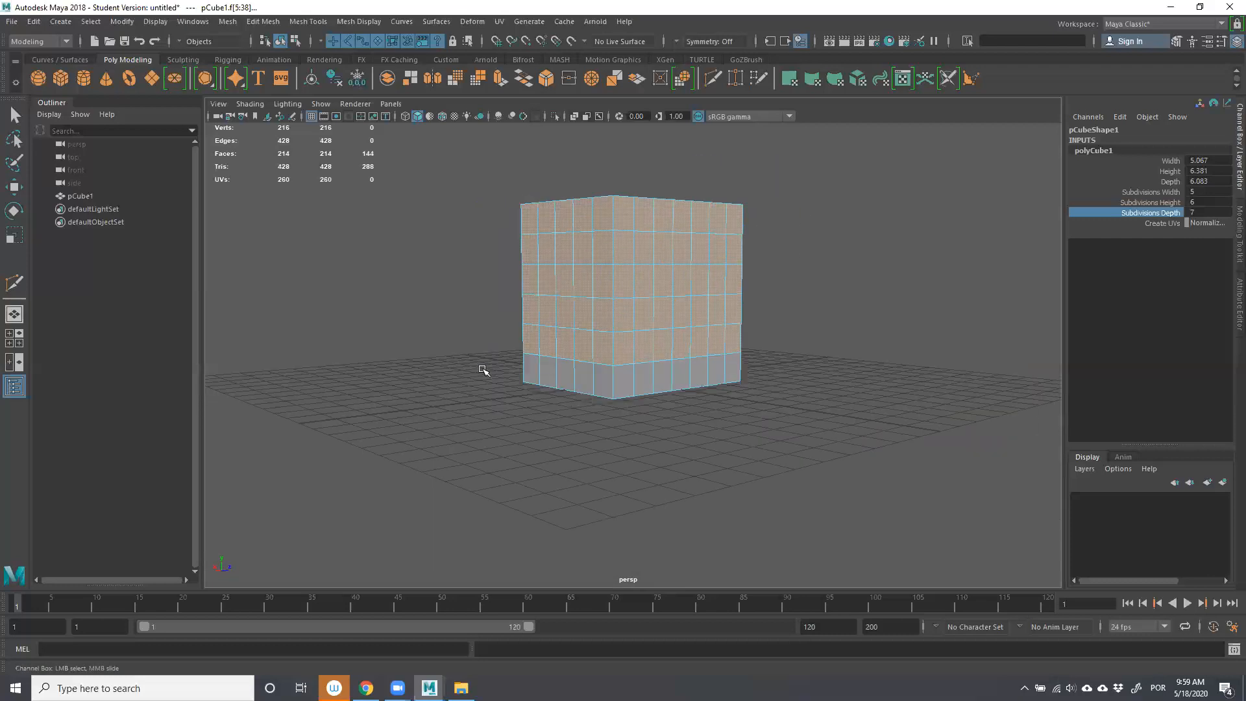
Activate the Move tool and clear the whole face selection.
alt+drag(779, 403, 320, 199)
alt+drag(740, 212, 762, 186)
mouse_move(756, 262)
alt+mouse_down()
mouse_move(787, 281)
mouse_move(774, 279)
alt+mouse_up()
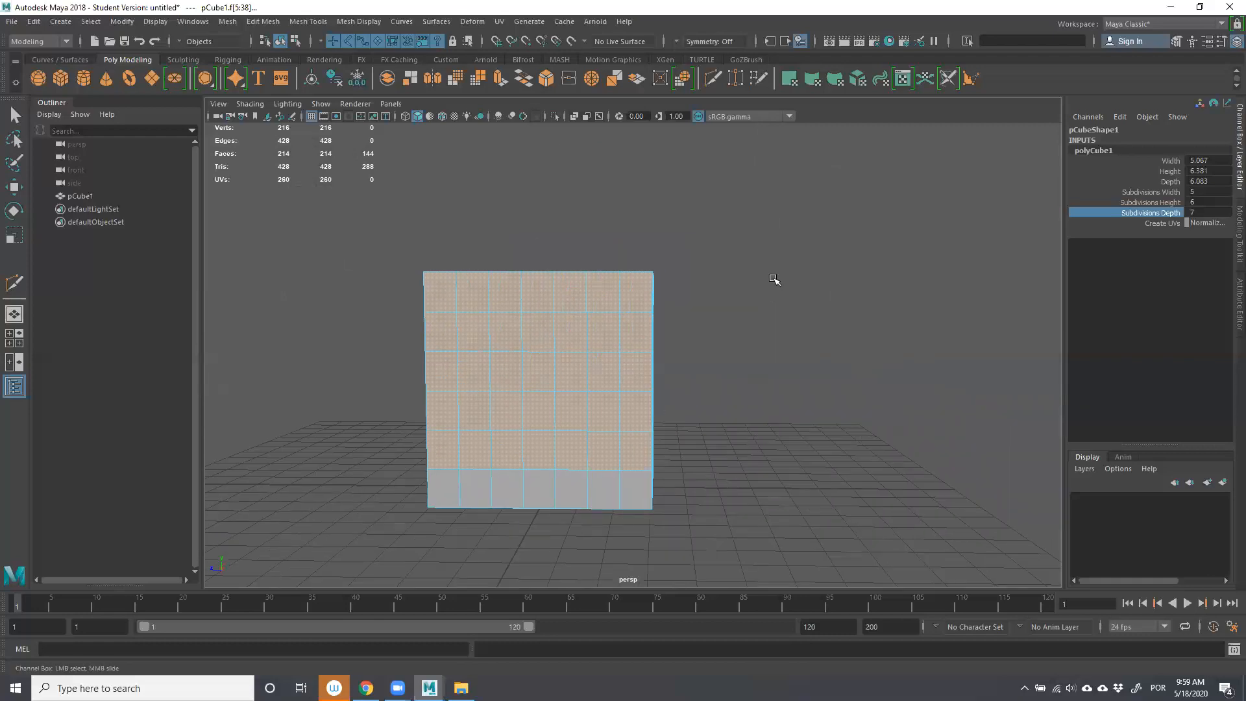
drag(743, 232, 684, 381)
alt+middle_drag(684, 382, 564, 326)
alt+drag(564, 325, 450, 345)
key(w)
click(806, 444)
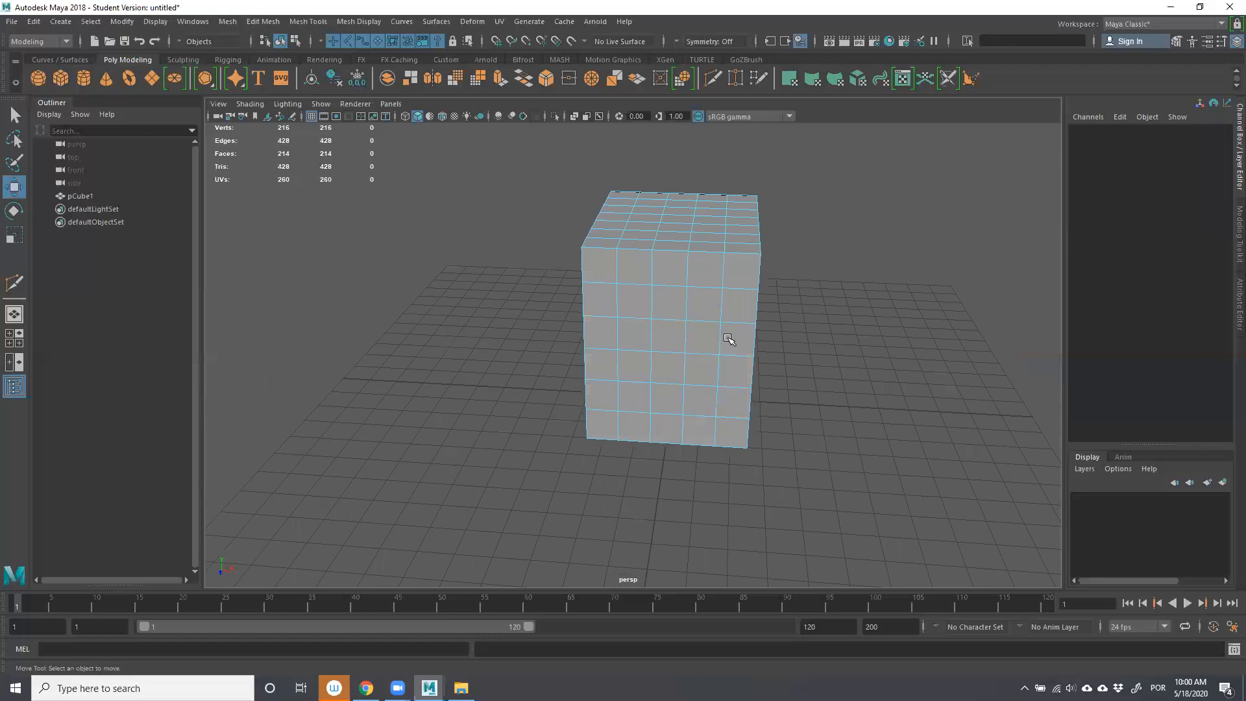
Return the cube to object mode and set polyCube1's Subdivisions Width, Height and Depth to 1.
alt+drag(673, 220, 517, 196)
right_drag(703, 299, 773, 276)
right_drag(897, 312, 902, 312)
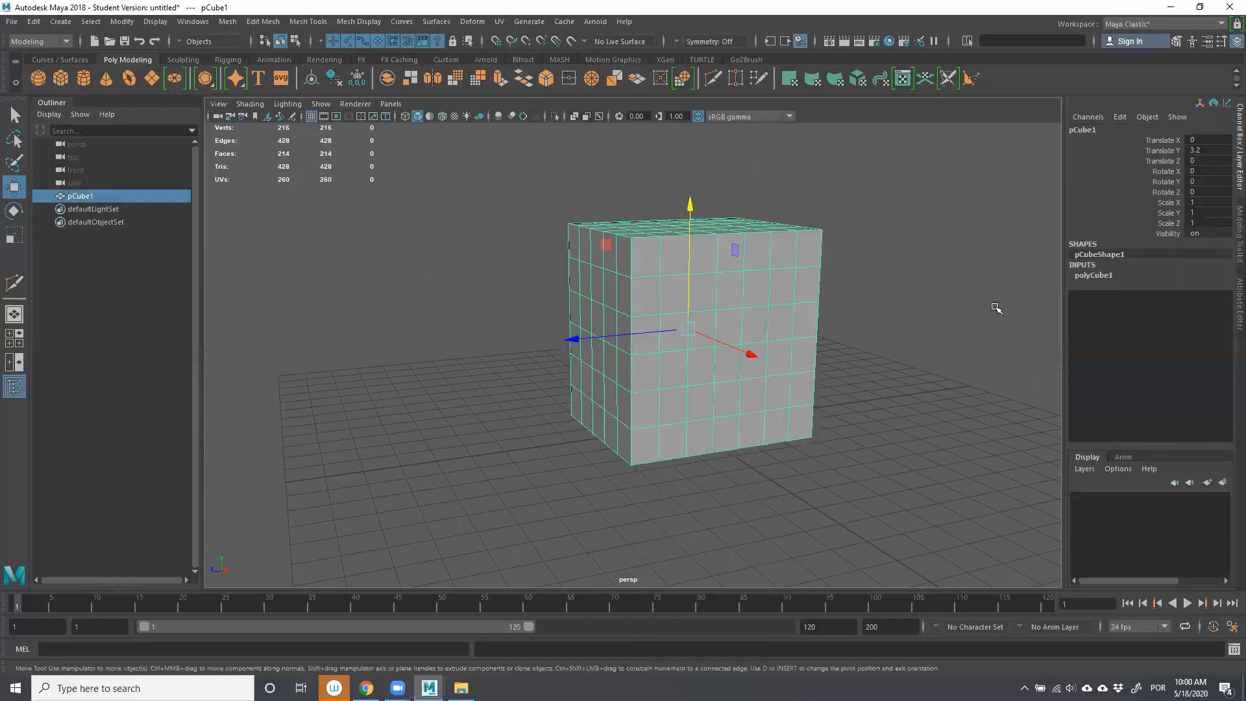
click(1094, 275)
drag(1150, 317, 1150, 337)
middle_drag(814, 317, 362, 292)
click(897, 378)
Select the cube with the Move tool, expand its polyCube1 inputs for review, and deselect it.
key(w)
click(610, 252)
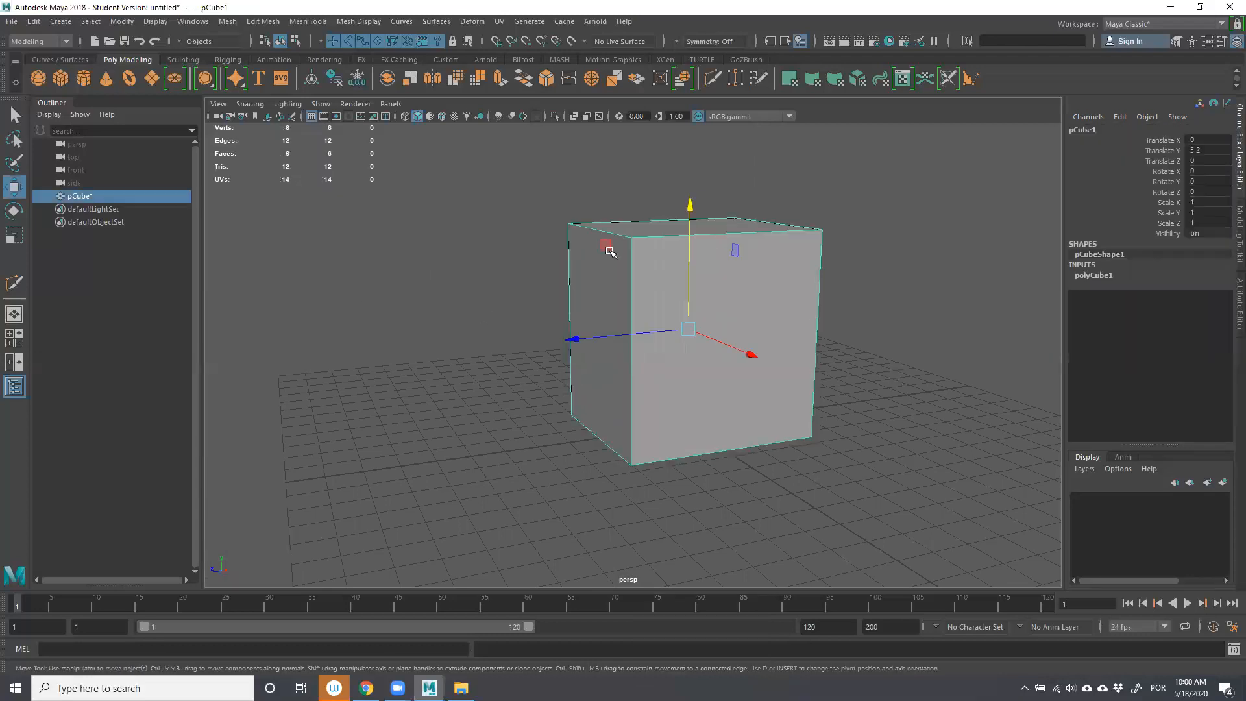
click(865, 487)
click(690, 229)
click(1094, 275)
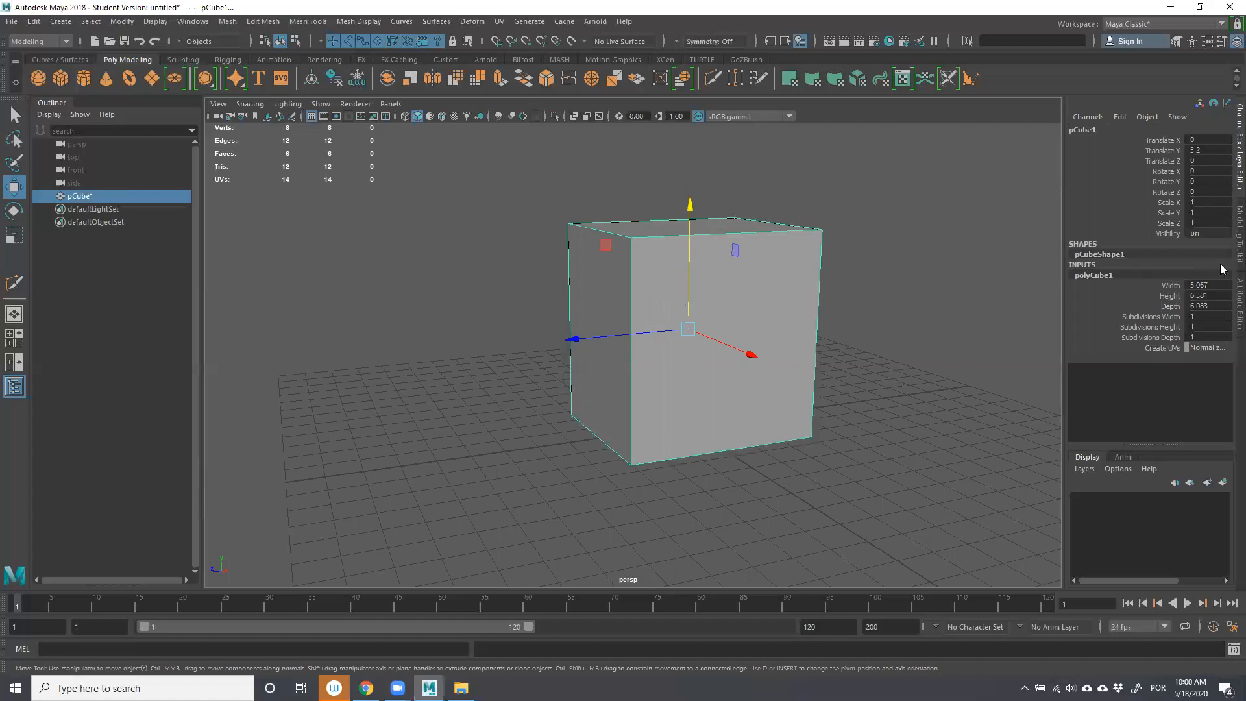
click(761, 495)
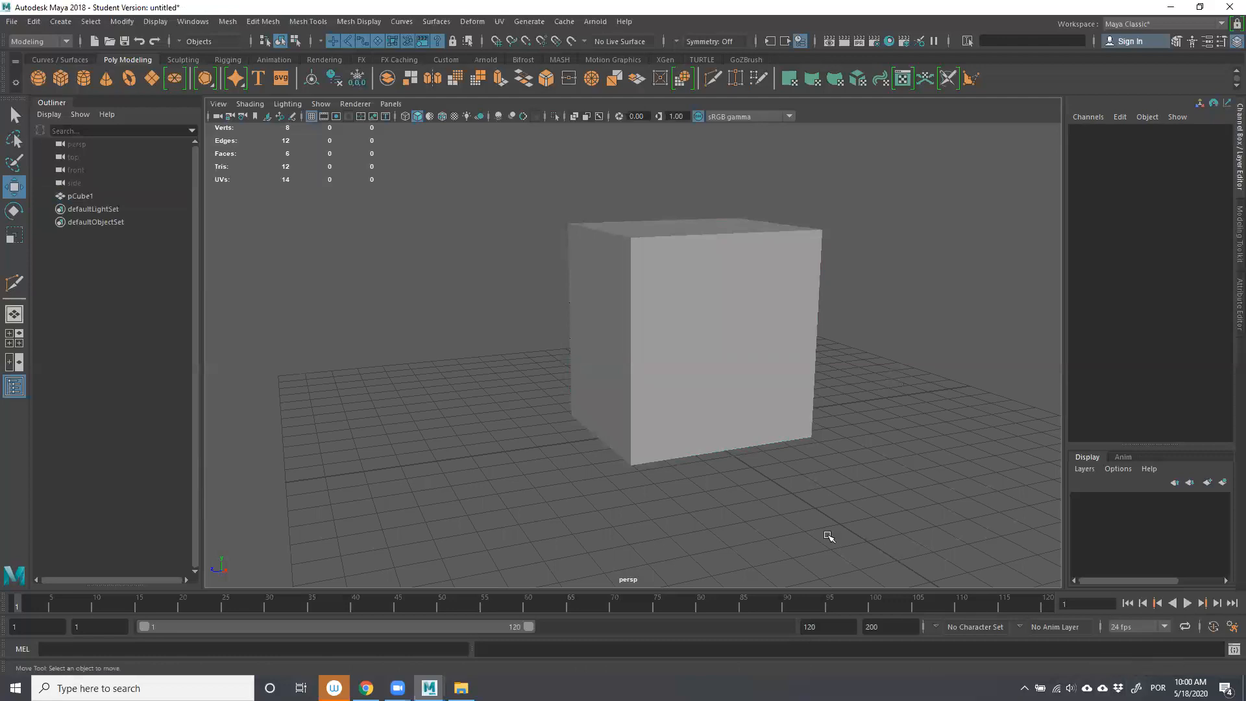
Select the cube and delete it from the scene.
mouse_move(690, 478)
alt+mouse_down()
mouse_move(743, 476)
mouse_move(634, 461)
mouse_move(678, 469)
alt+mouse_up()
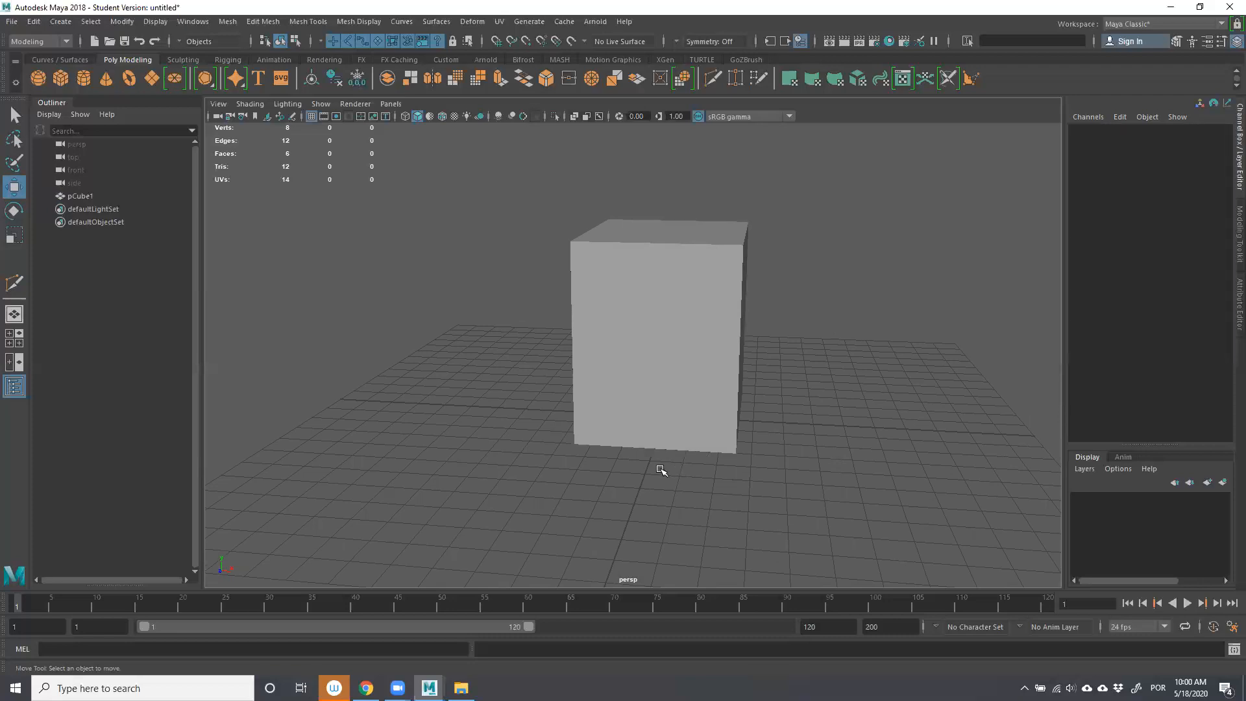
alt+drag(782, 437, 868, 428)
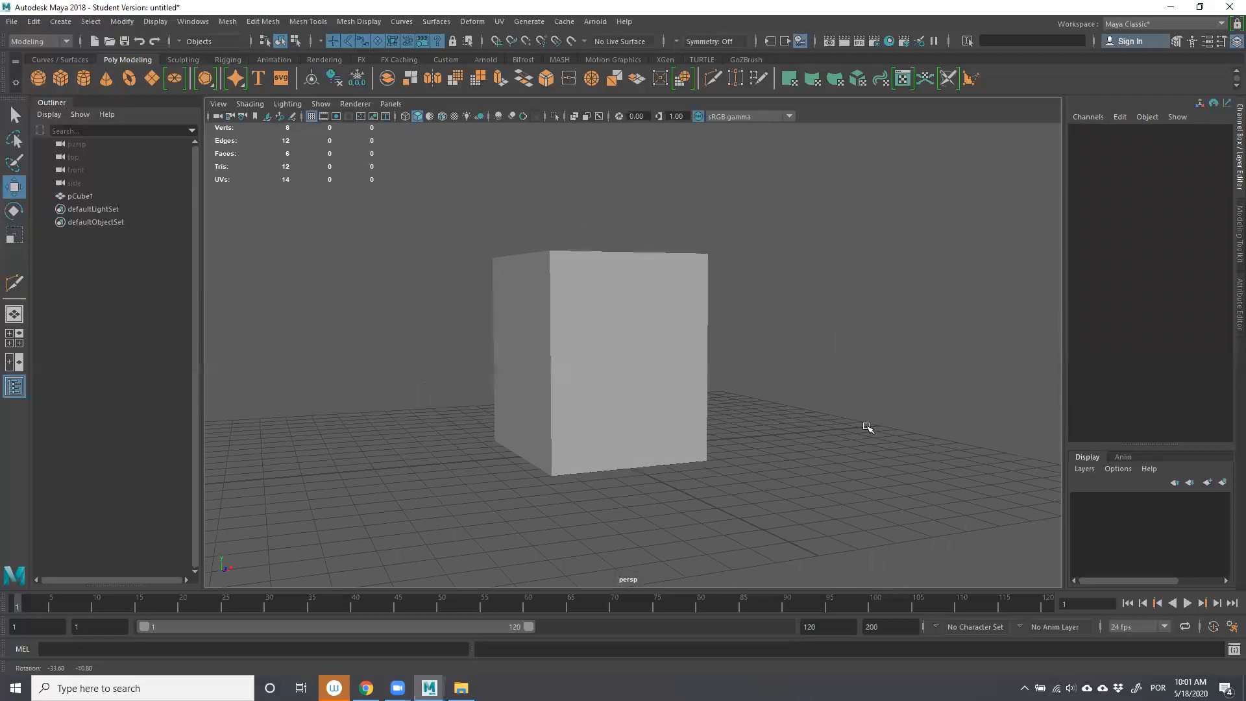
click(620, 359)
key(Delete)
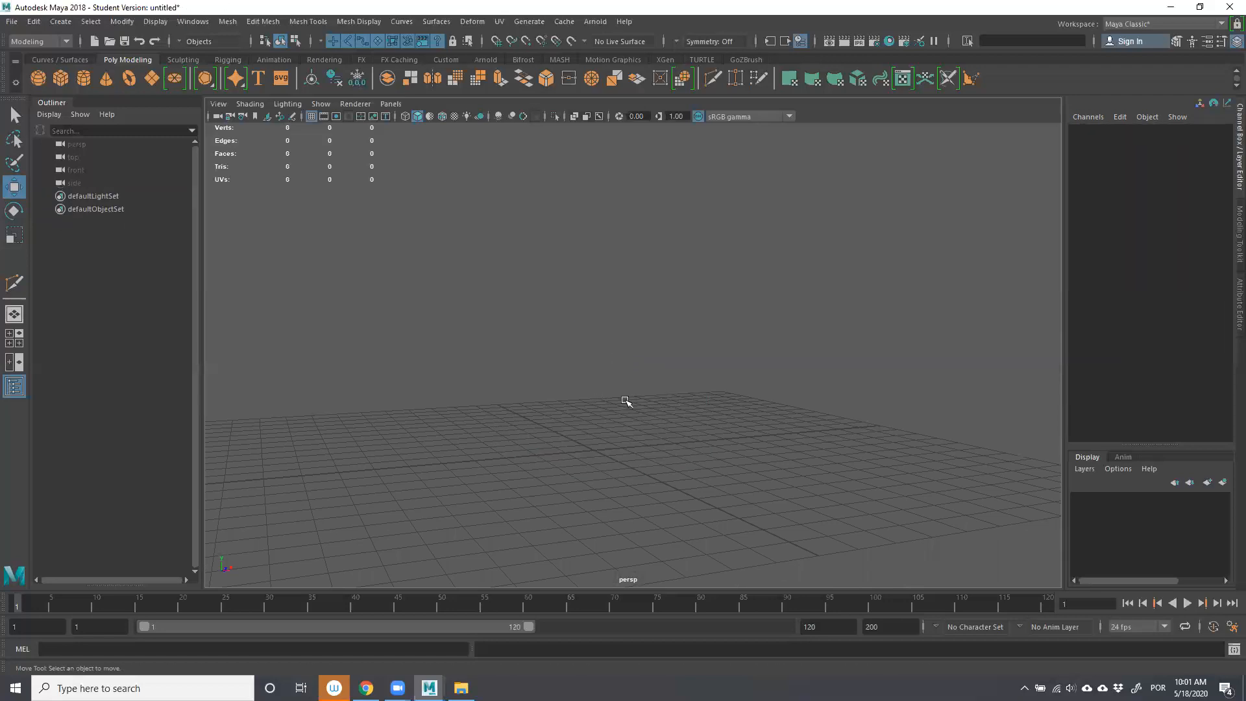
Check the Interactive Creation option among the polygon primitive creation settings.
click(60, 21)
click(110, 9)
click(59, 21)
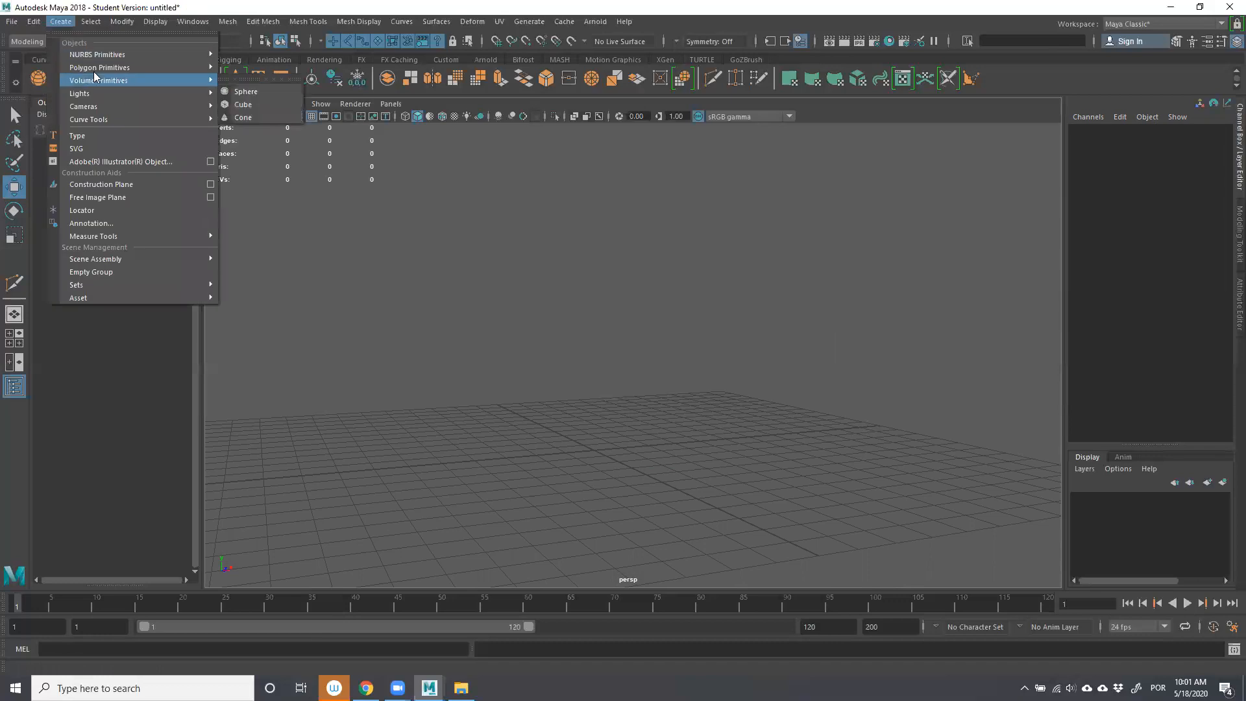
mouse_move(97, 72)
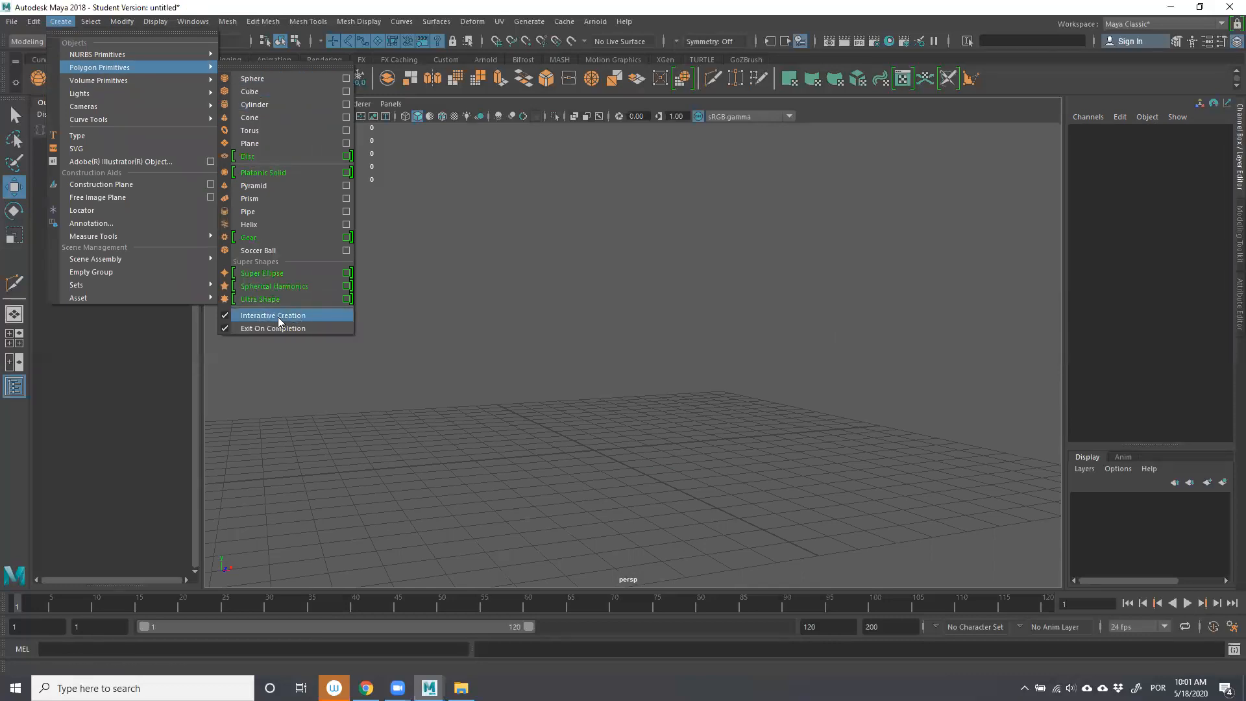
click(301, 46)
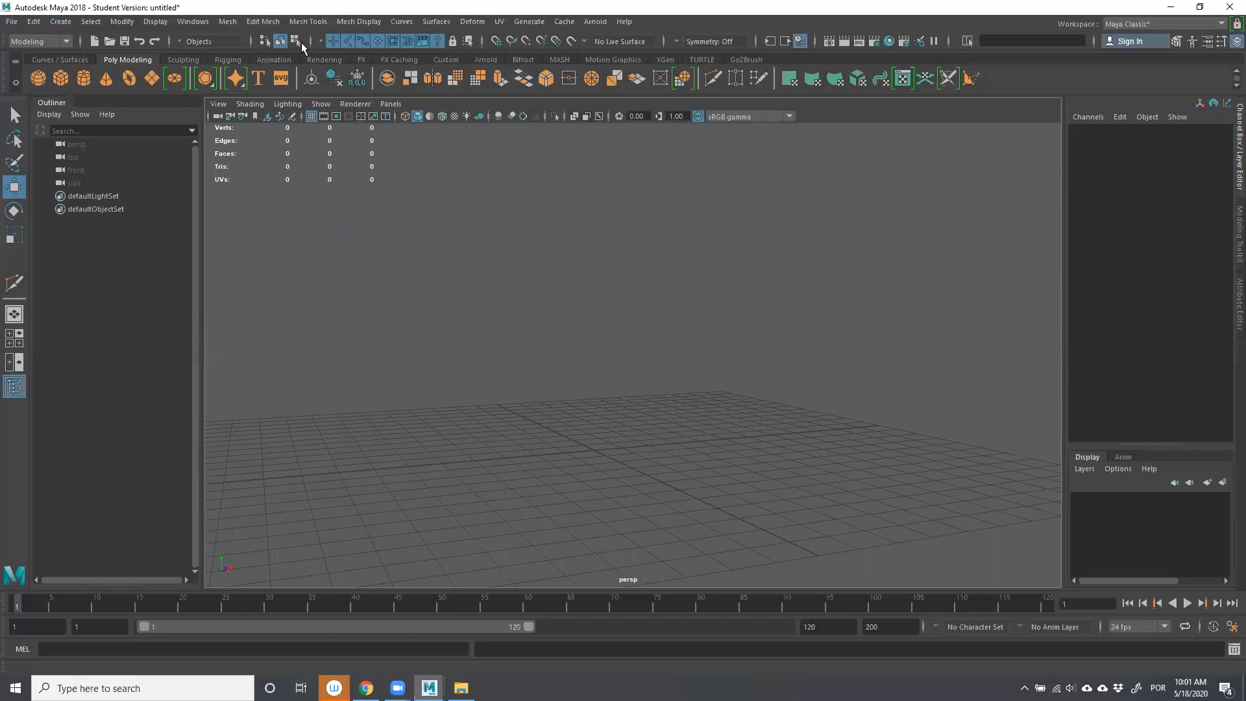
Draw a polygon cube about 4 wide, 5.2 high and 5 deep near the grid's centre, and delete it.
click(56, 79)
click(61, 78)
alt+drag(517, 378, 575, 336)
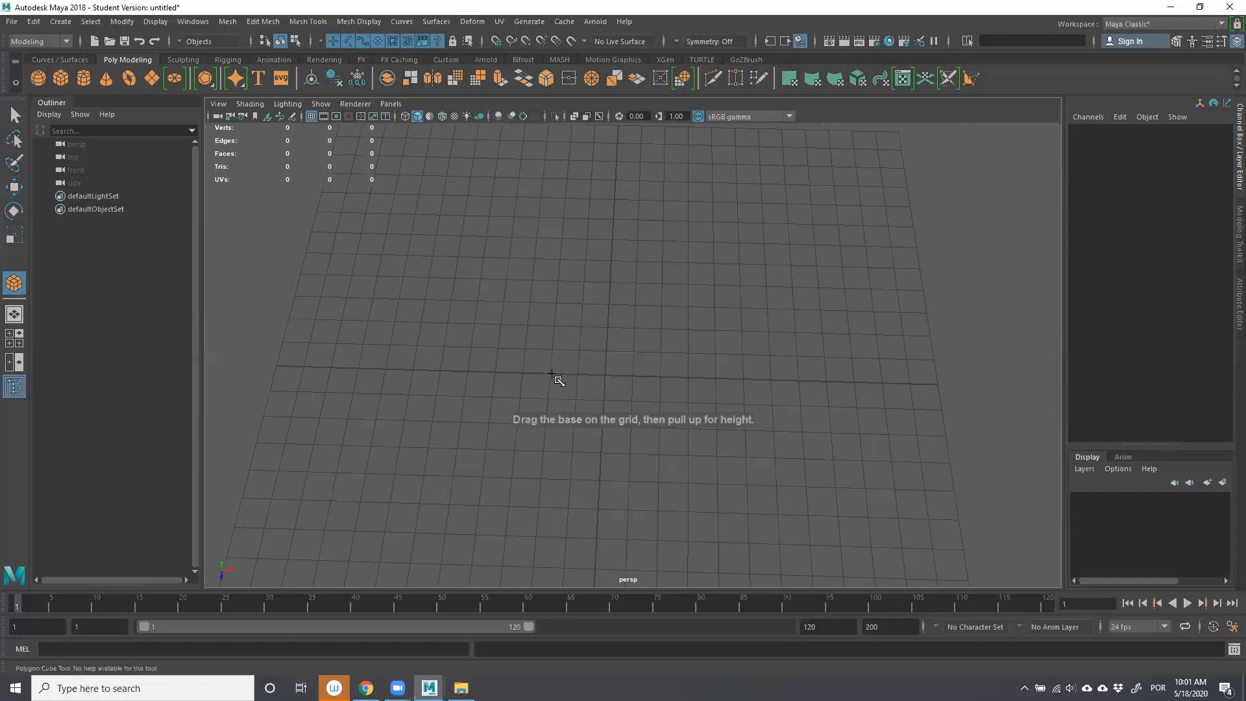
drag(559, 326, 666, 459)
drag(659, 393, 674, 334)
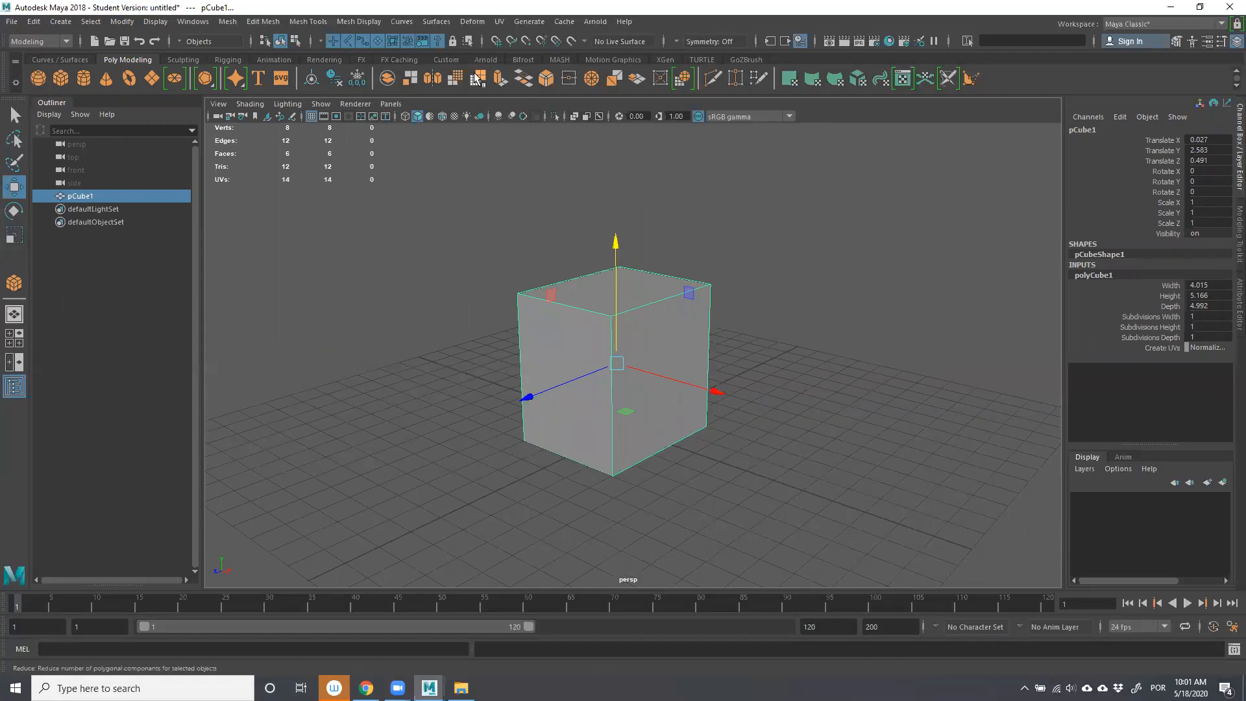
key(Delete)
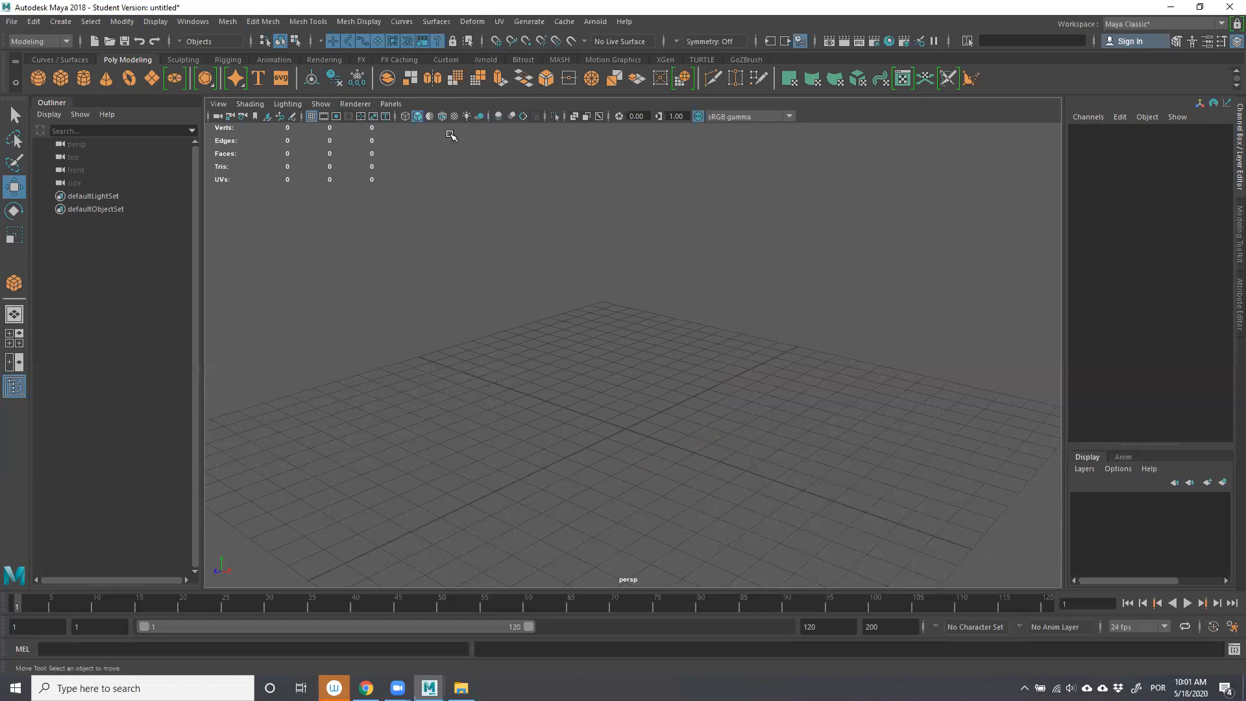
Turn on grid snapping and draw a polygon cube with a 4 by 6 base and a height of about 5.35.
click(60, 78)
alt+drag(551, 406, 552, 370)
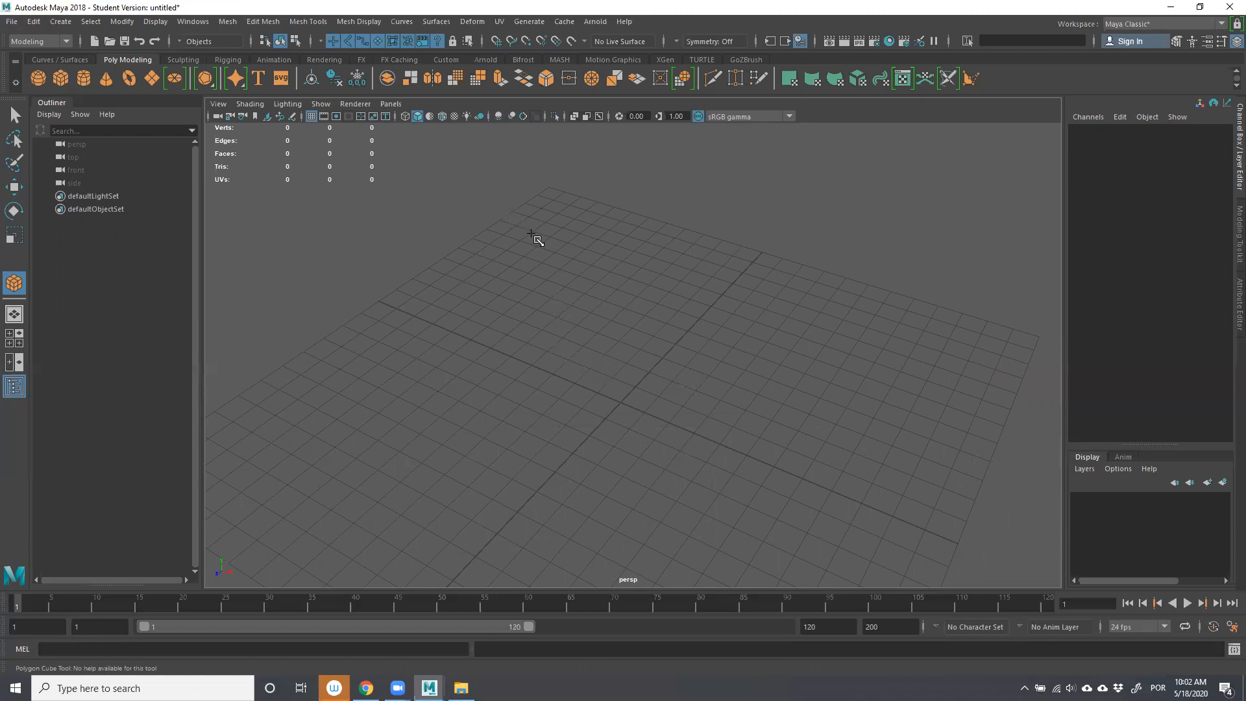
click(497, 41)
drag(592, 370, 601, 517)
drag(589, 470, 595, 279)
alt+drag(718, 384, 837, 381)
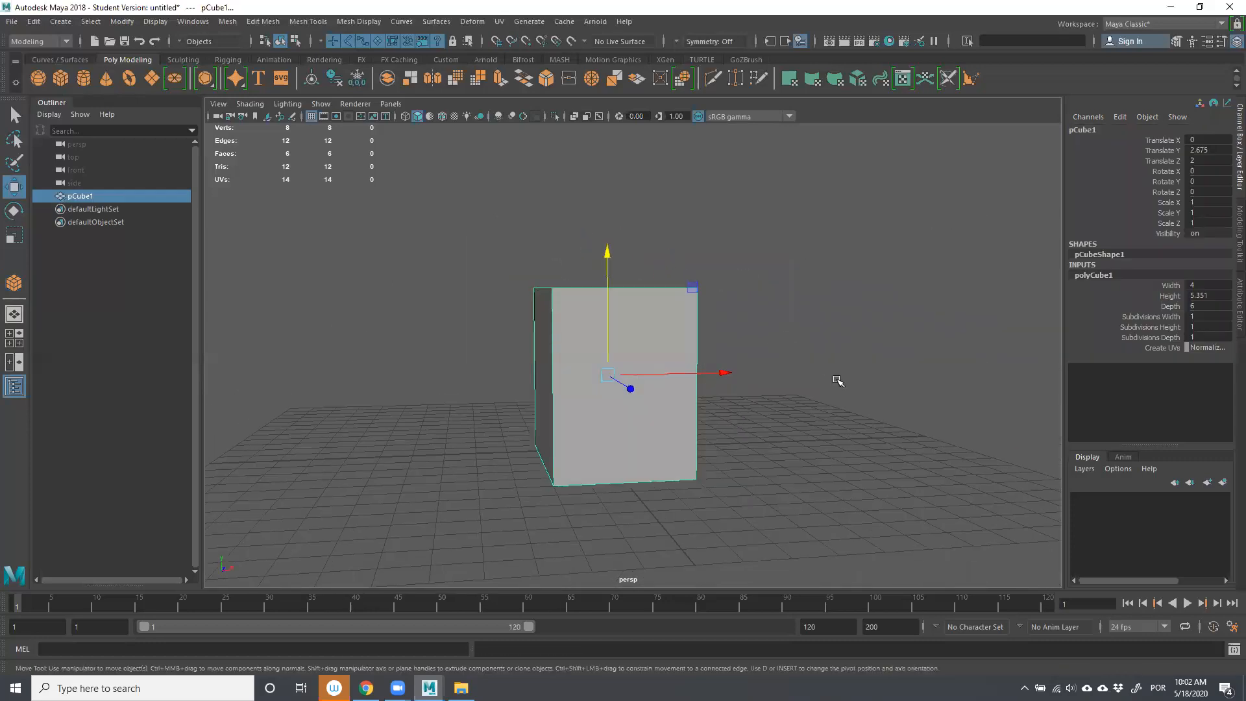
Select the cube and set its polyCube1 Subdivisions Width to 2.
click(837, 380)
click(628, 422)
scroll(613, 445, up, 3)
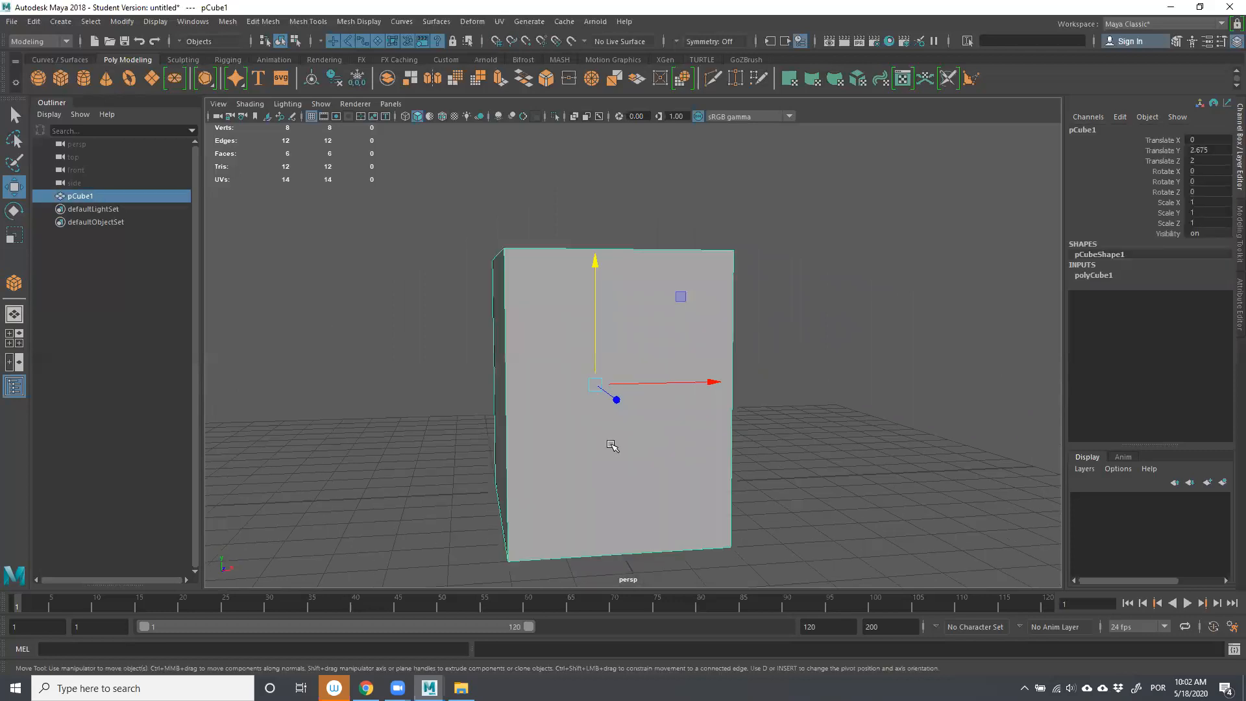
scroll(662, 439, down, 3)
click(802, 450)
alt+drag(802, 449, 704, 403)
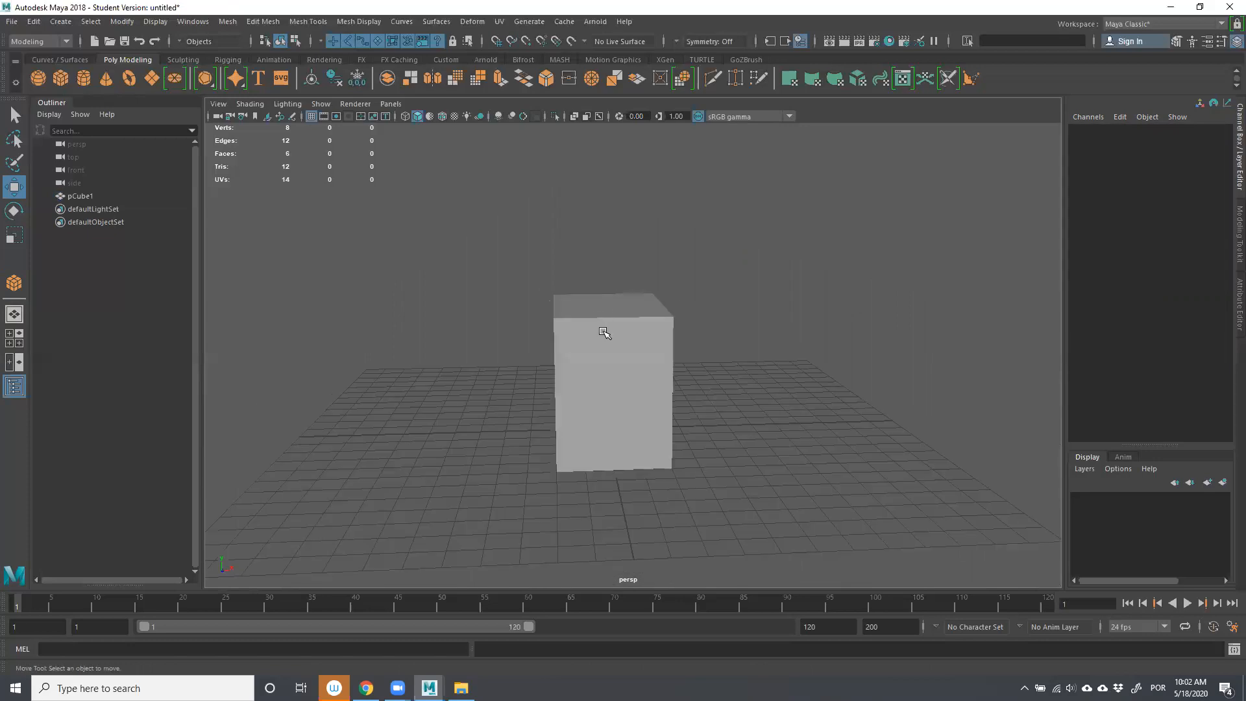
click(604, 333)
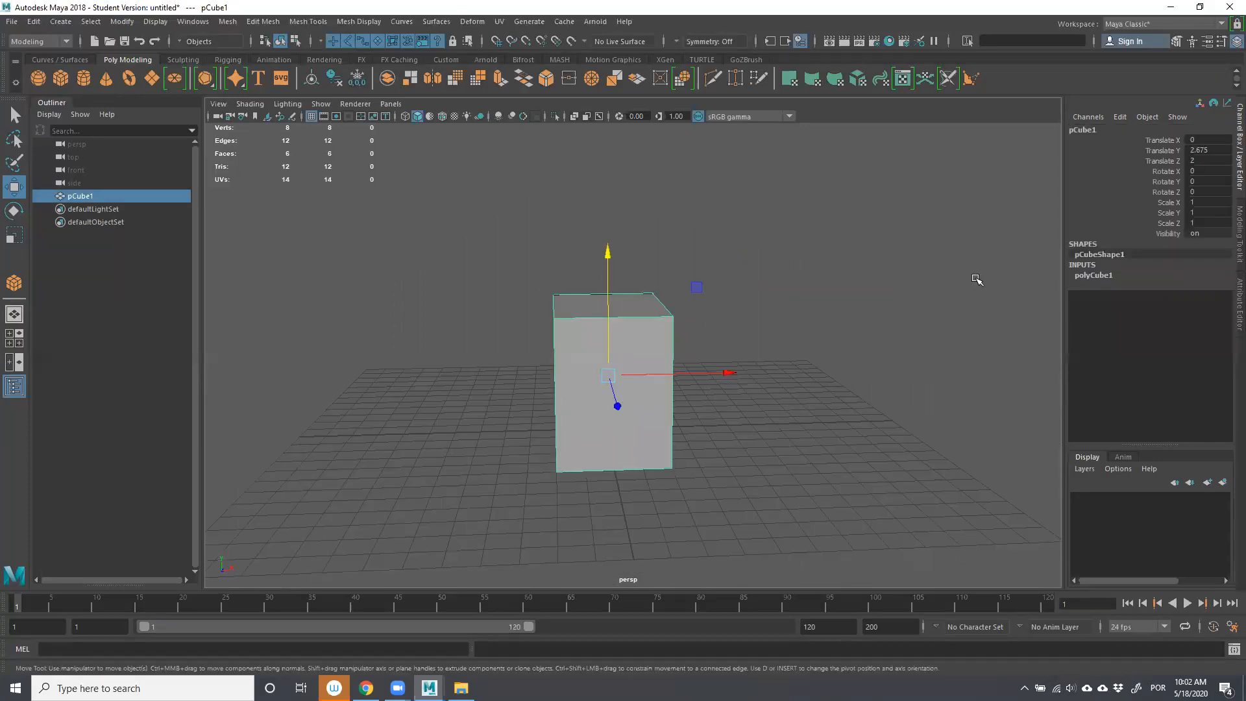
click(1093, 276)
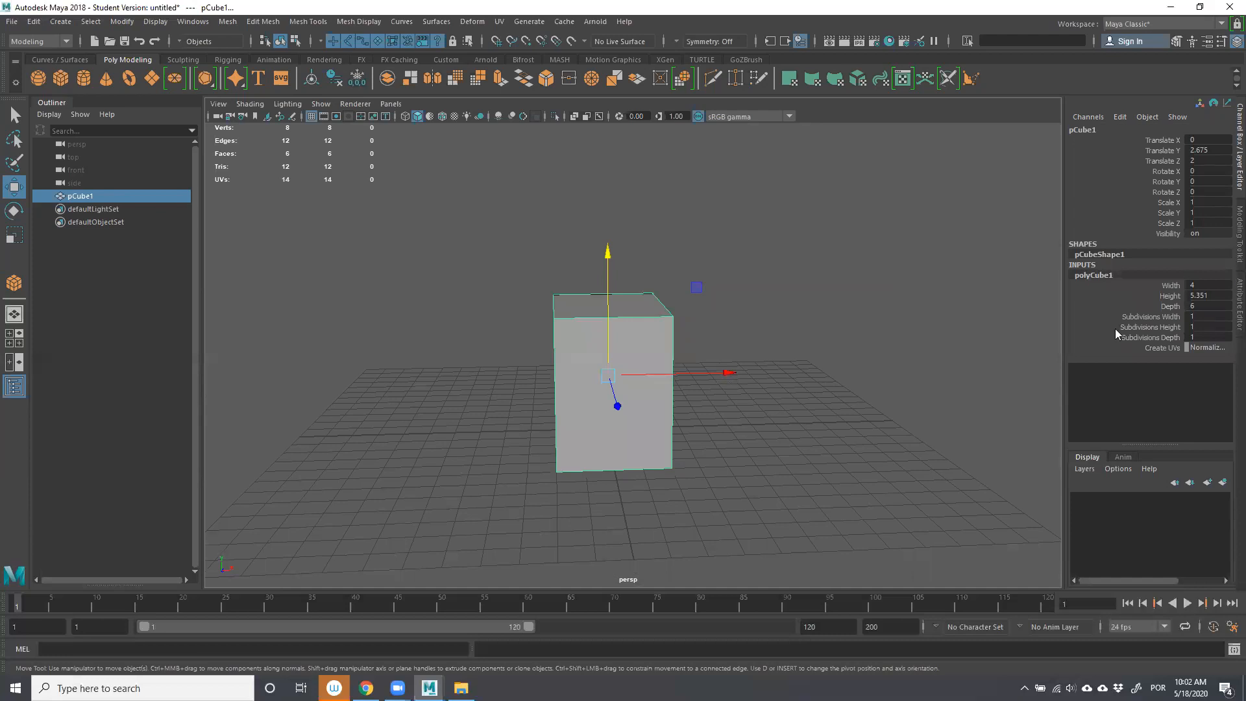
click(1143, 329)
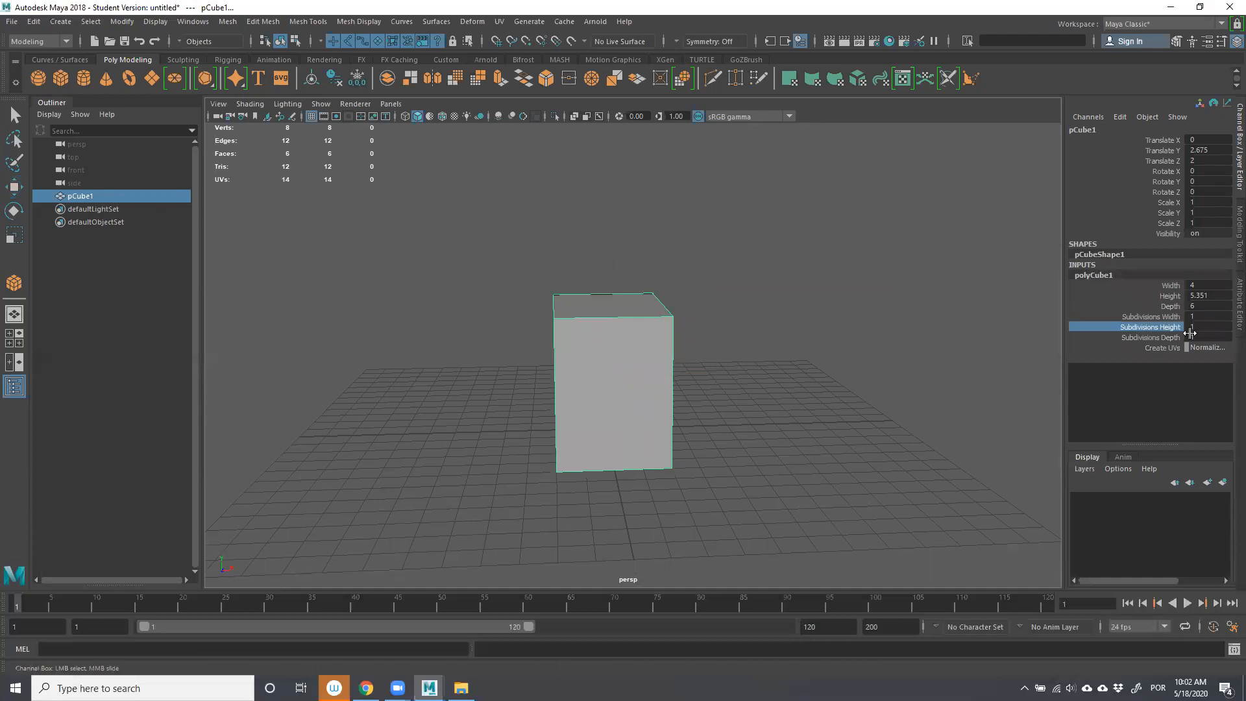
click(1147, 316)
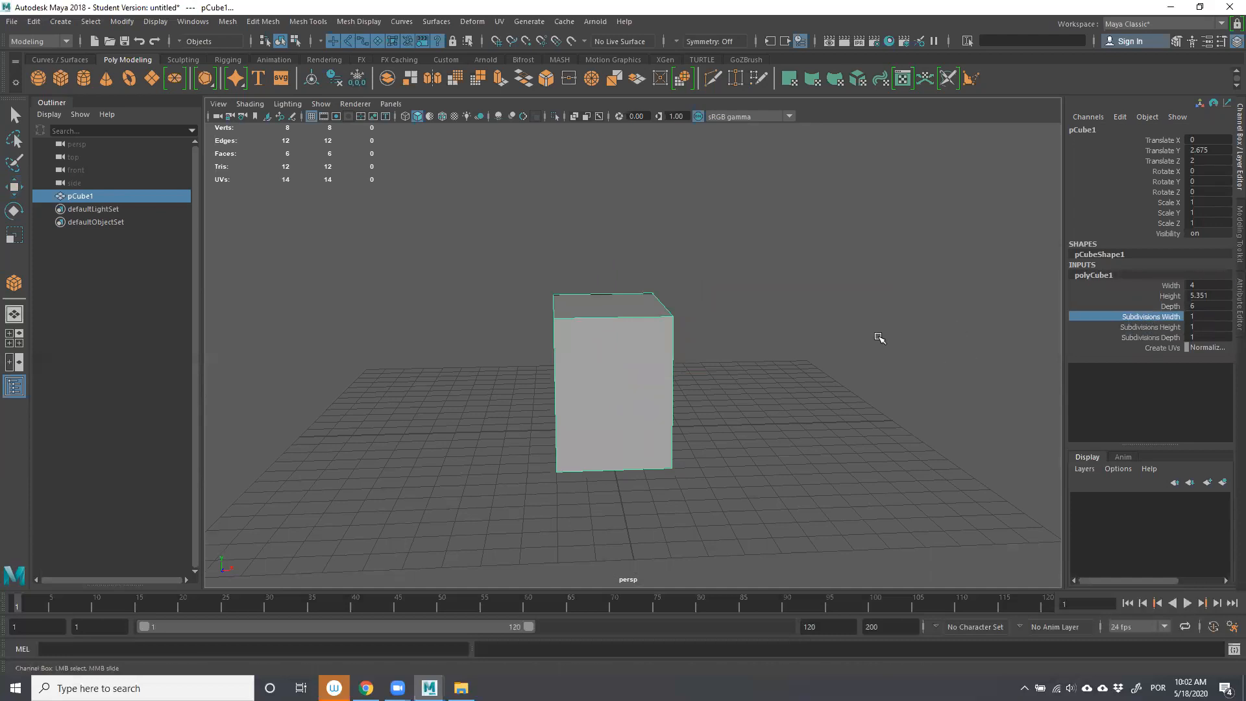
middle_drag(825, 342, 833, 342)
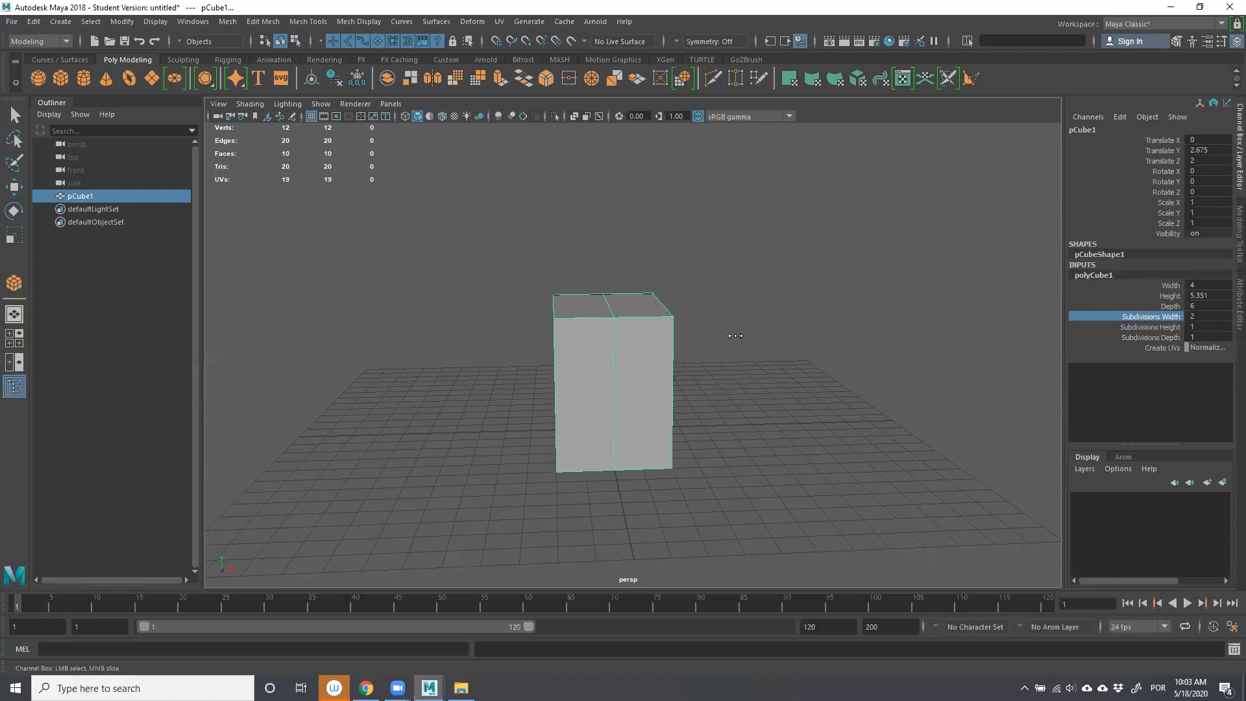
Switch the cube to face selection and select the left half of its top with the Move tool.
mouse_move(737, 336)
middle_down()
mouse_move(721, 339)
mouse_move(744, 342)
mouse_move(734, 342)
middle_up()
right_drag(625, 226, 604, 309)
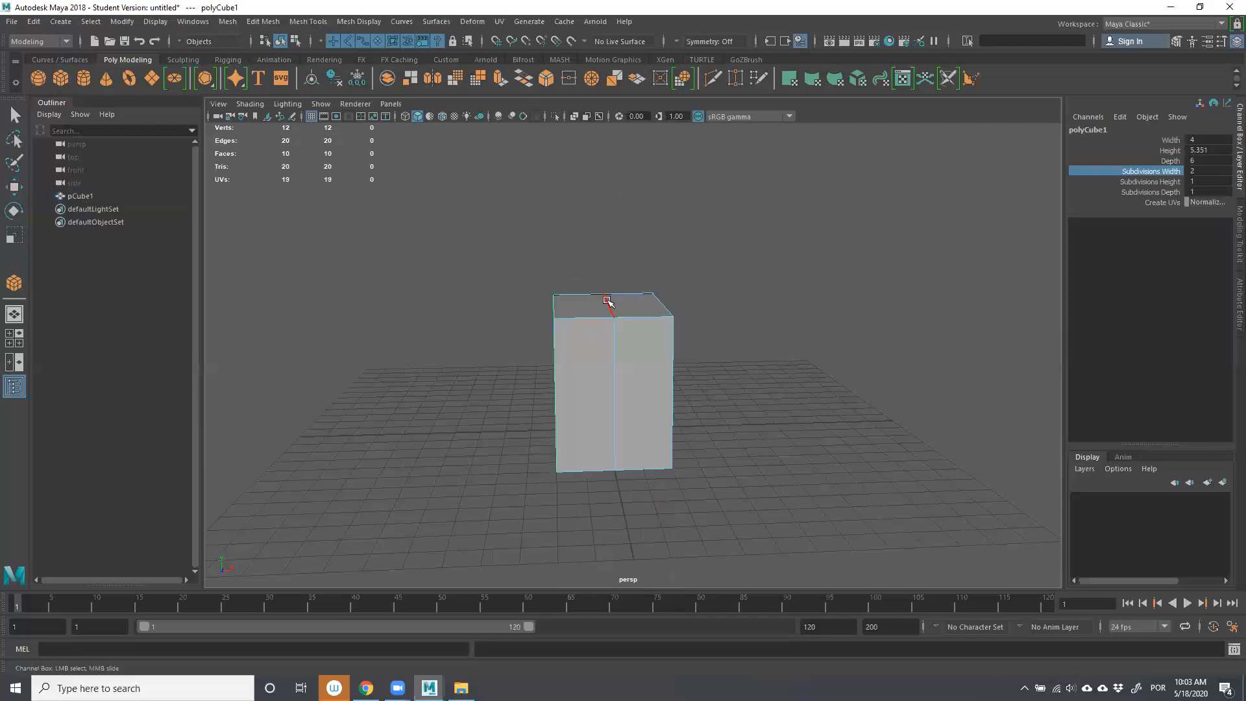
right_click(565, 286)
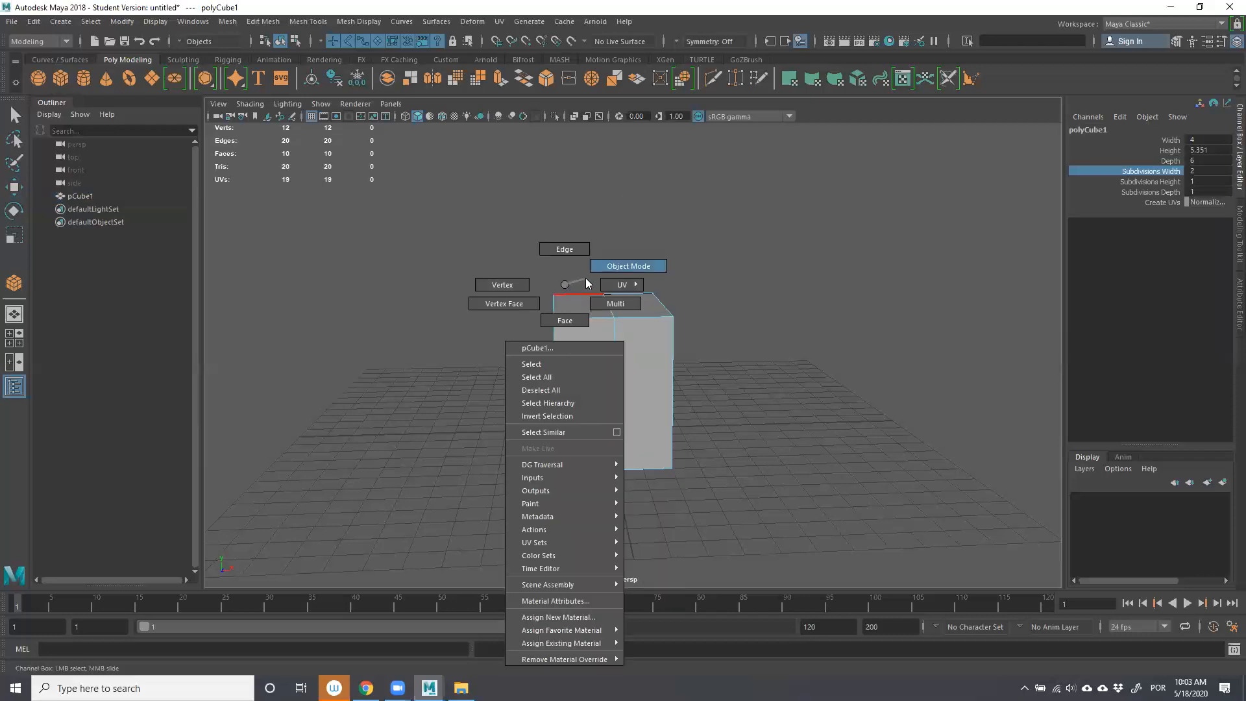
click(572, 320)
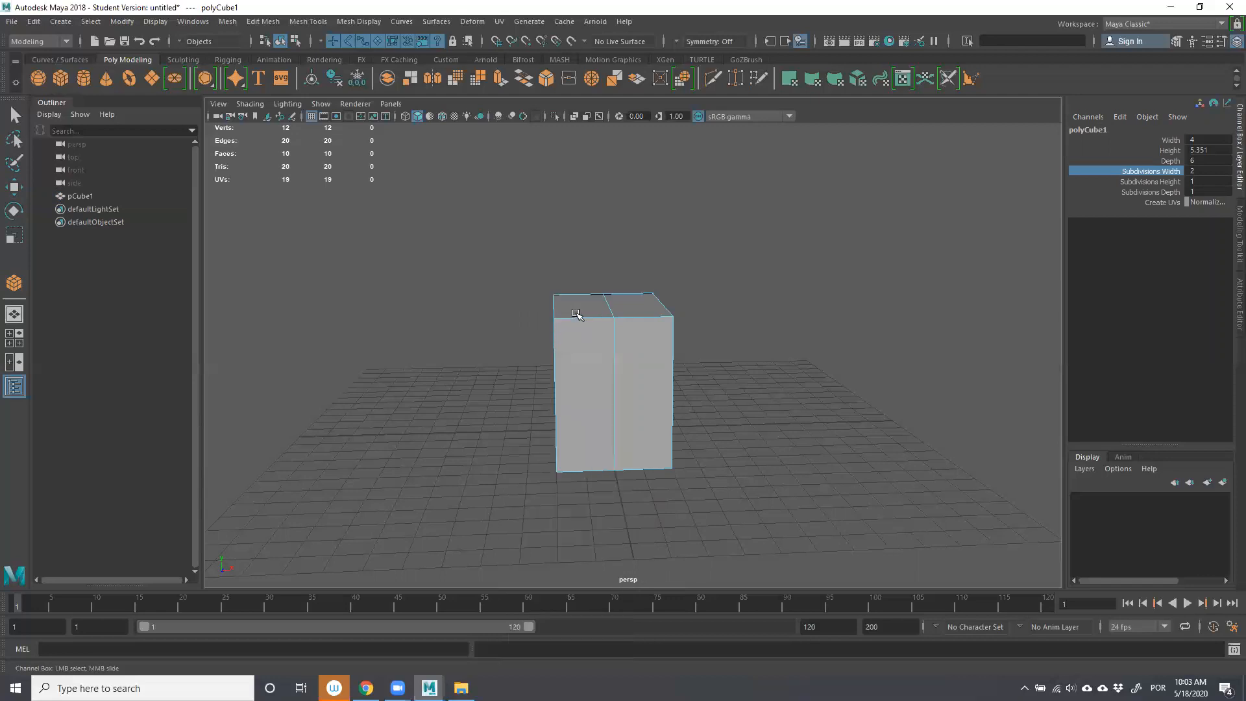
click(581, 303)
key(w)
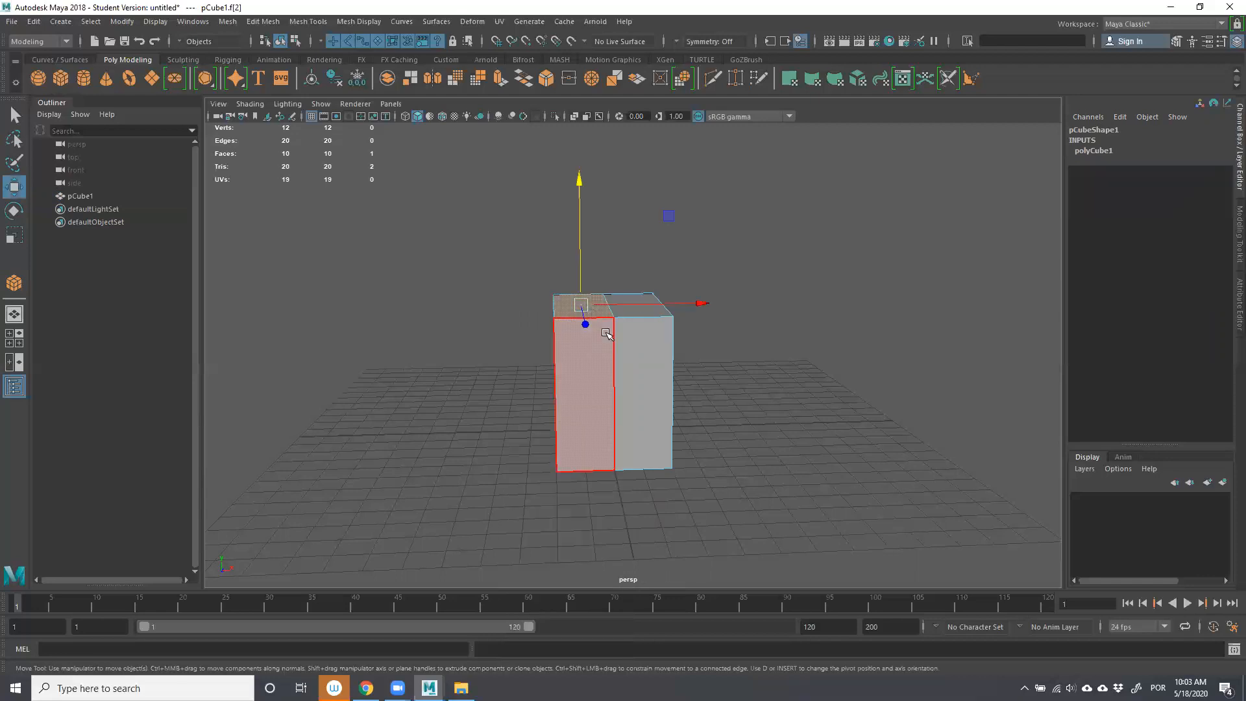
Reselect the left top face, move it vertically, and undo the move.
click(779, 300)
click(650, 390)
click(575, 307)
drag(584, 198, 615, 137)
key(ctrl+z)
key(ctrl+z)
key(ctrl+z)
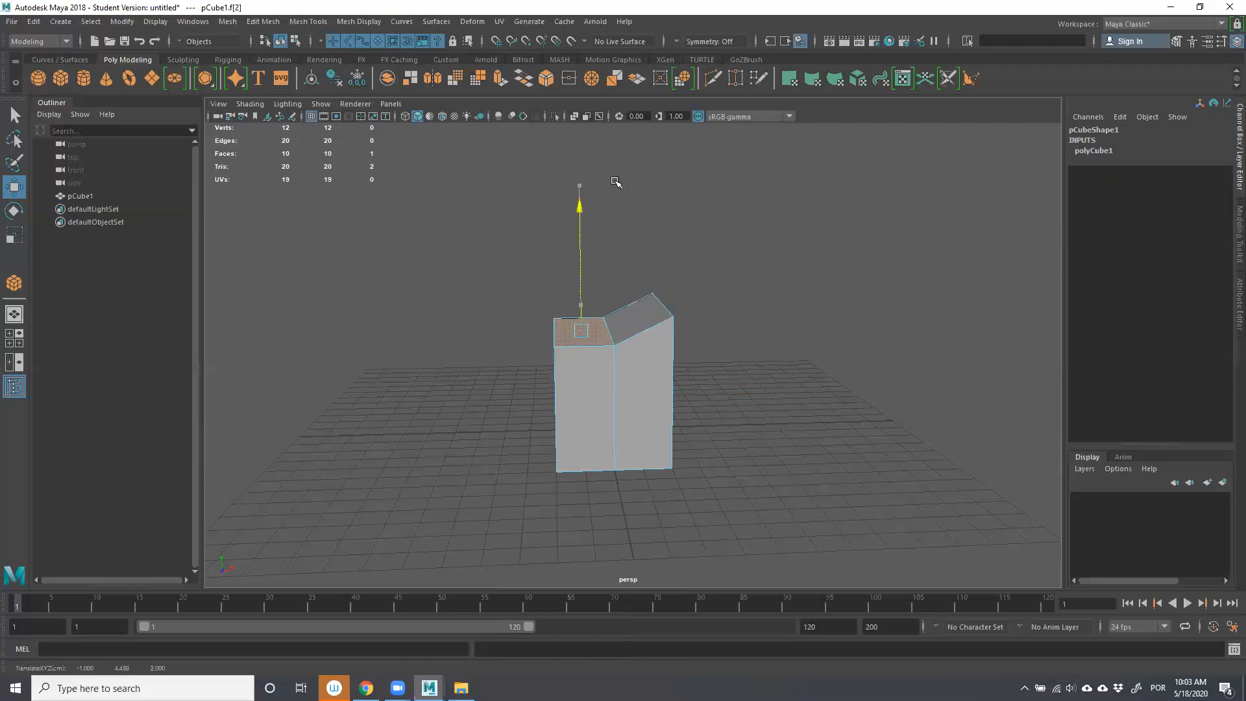
Rotate the left top face about 42 degrees around Z, undo the rotation and clear the selection.
key(e)
drag(534, 203, 475, 302)
key(ctrl+z)
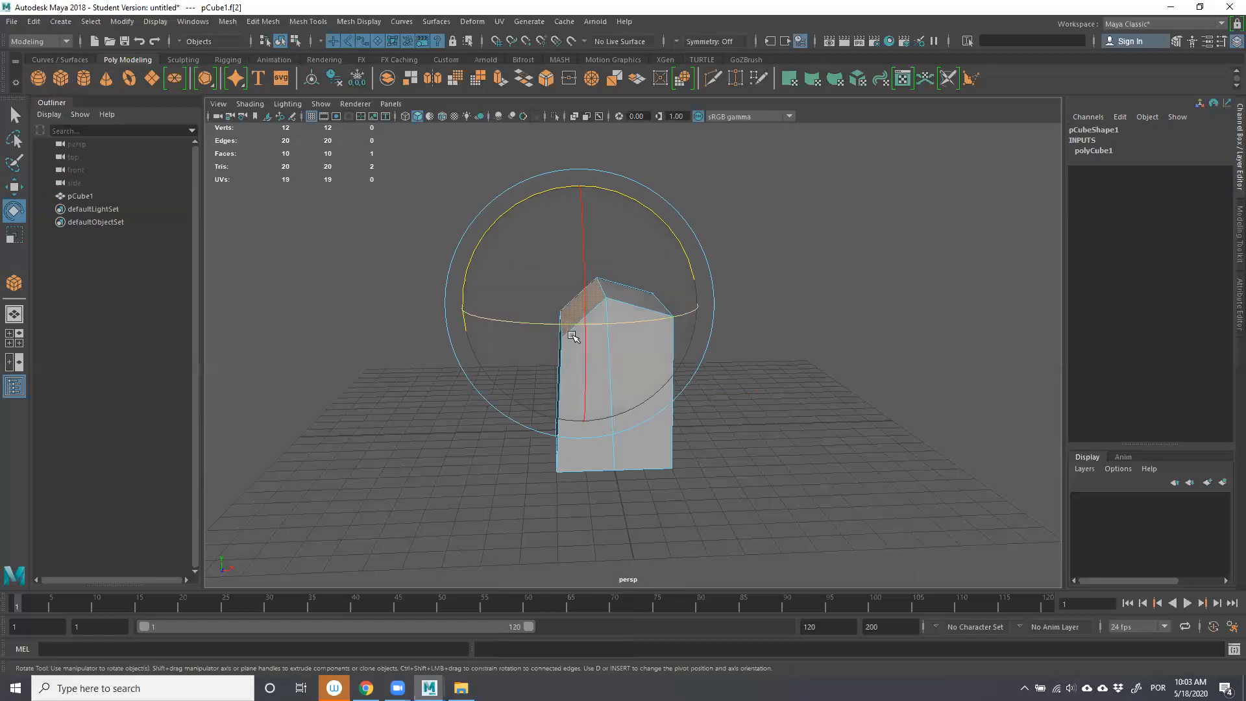
key(ctrl+z)
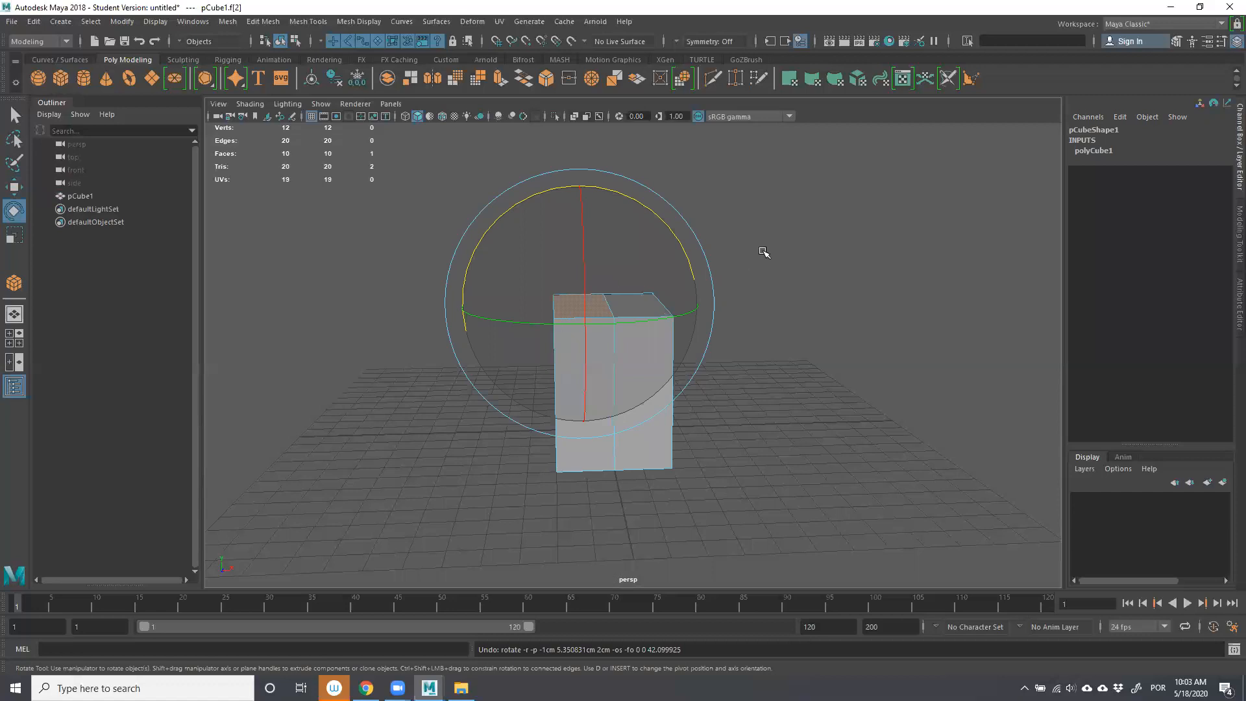
click(737, 292)
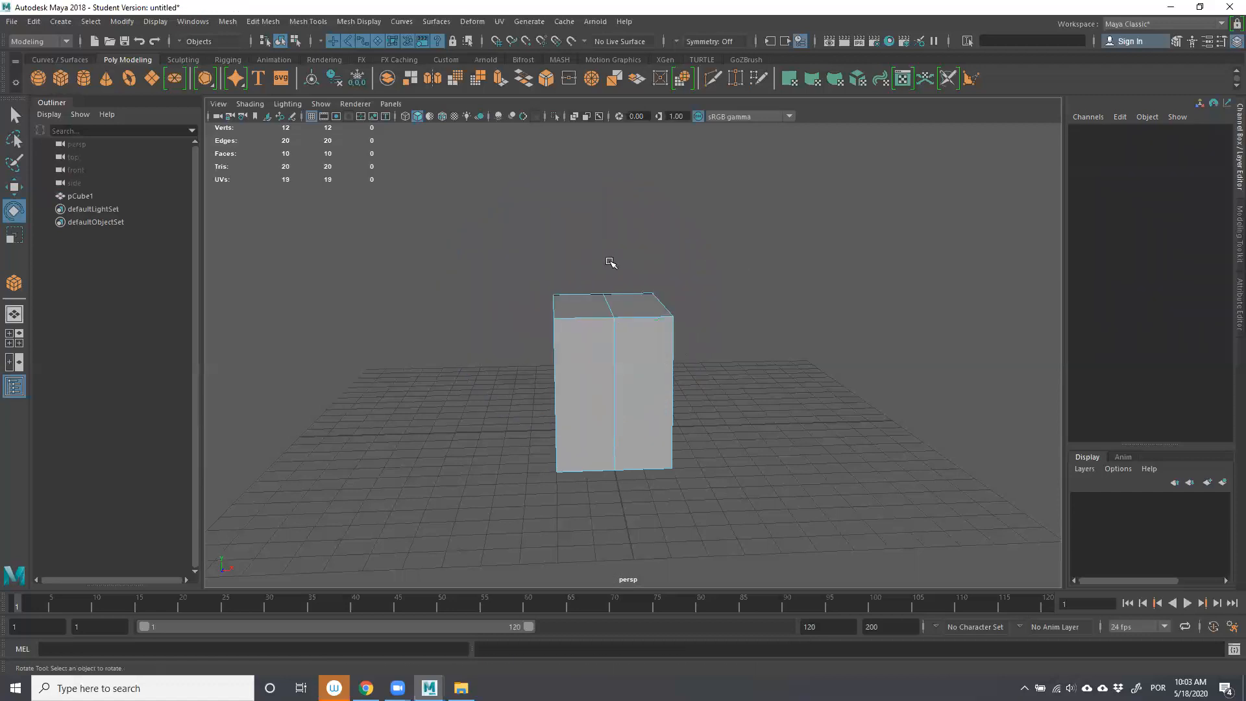
Switch to edge selection and raise the top's middle edge to form a gabled roof.
right_drag(606, 286, 613, 243)
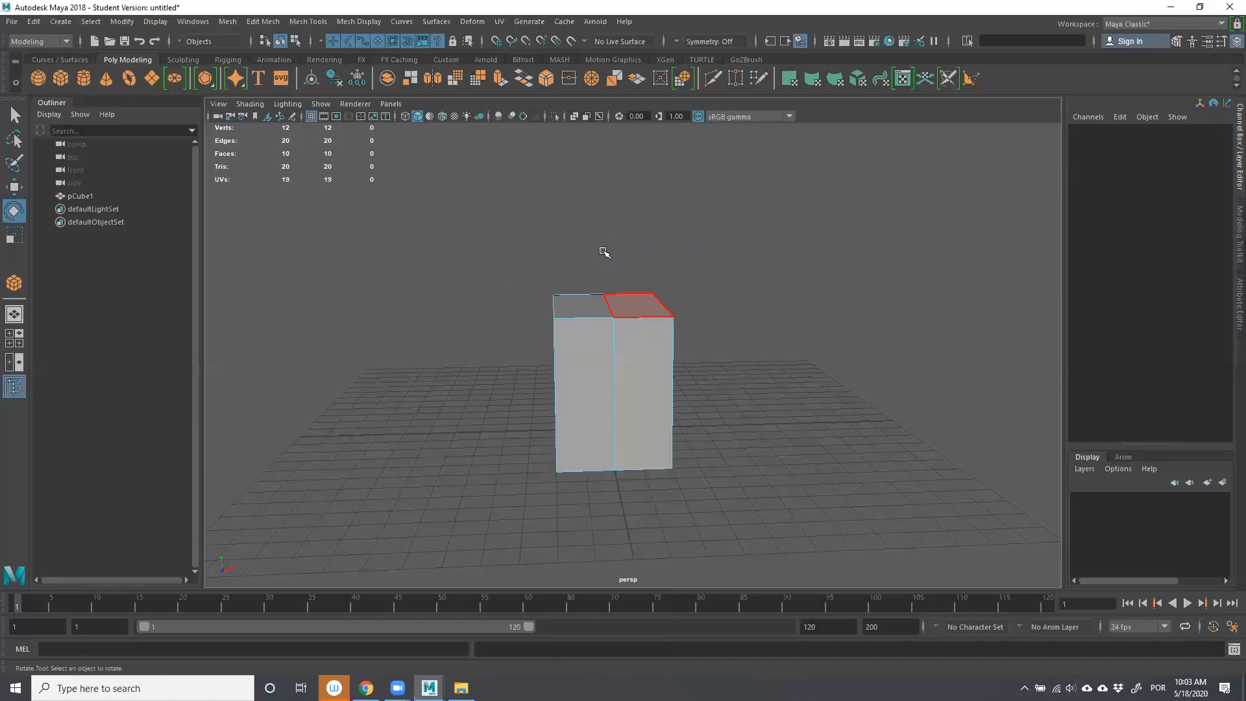
click(613, 312)
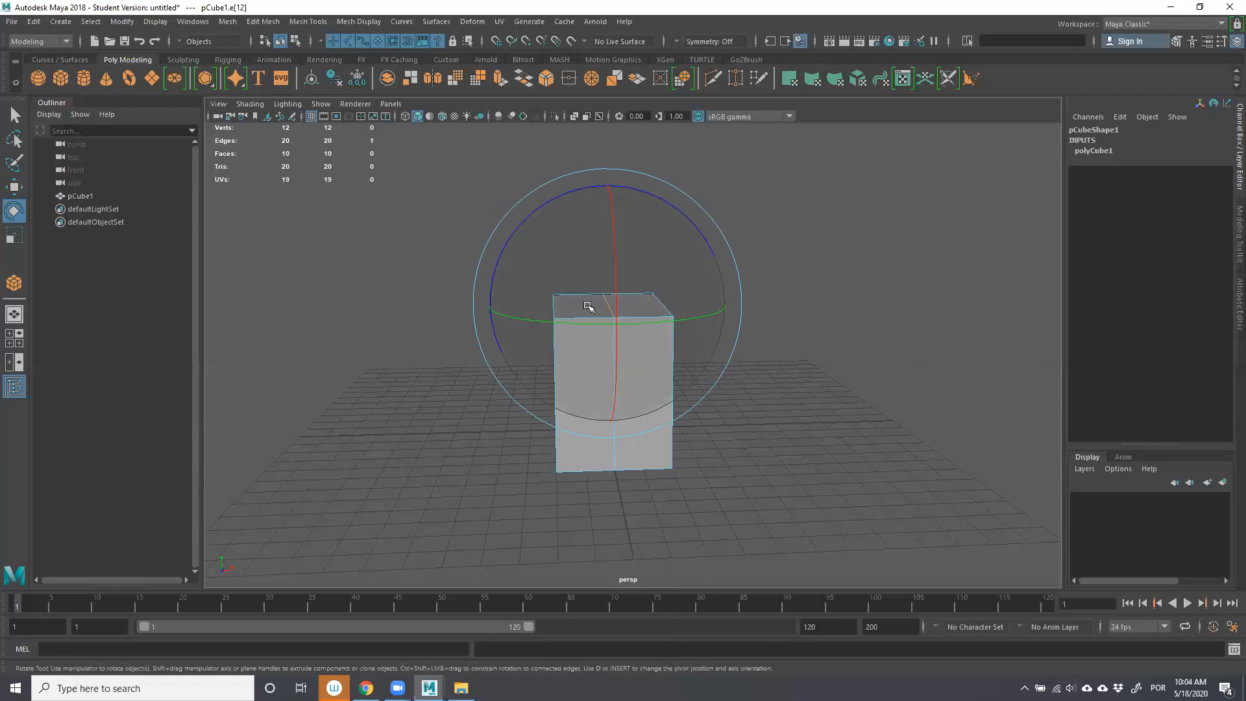
key(w)
drag(604, 189, 625, 157)
alt+drag(714, 291, 774, 341)
click(775, 341)
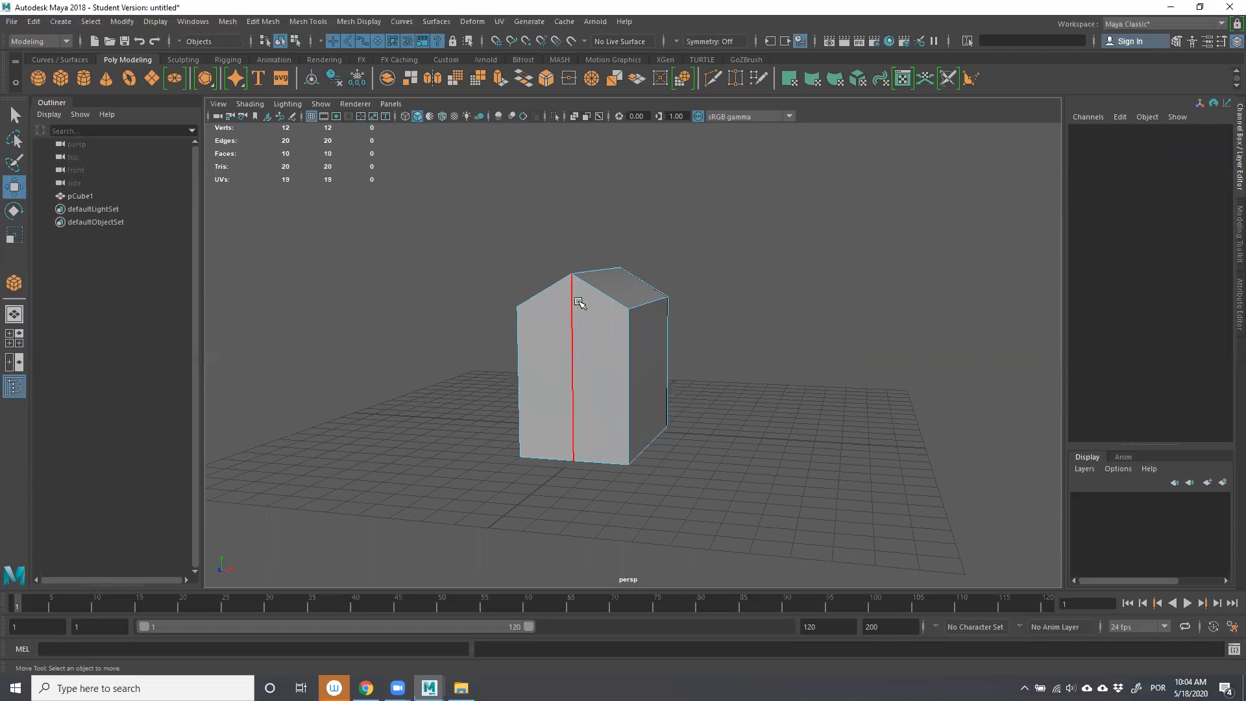
Undo the raise of the top's middle edge and deselect the edge.
key(ctrl+z)
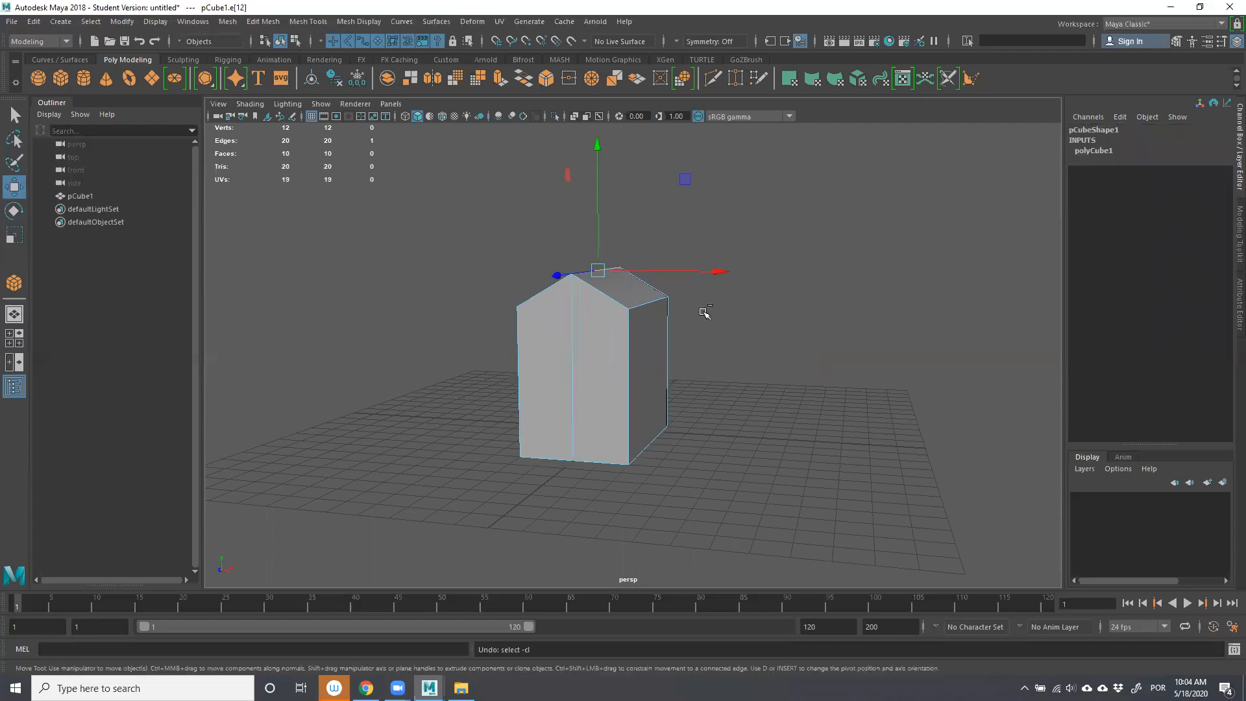
key(ctrl+z)
alt+drag(685, 361, 771, 352)
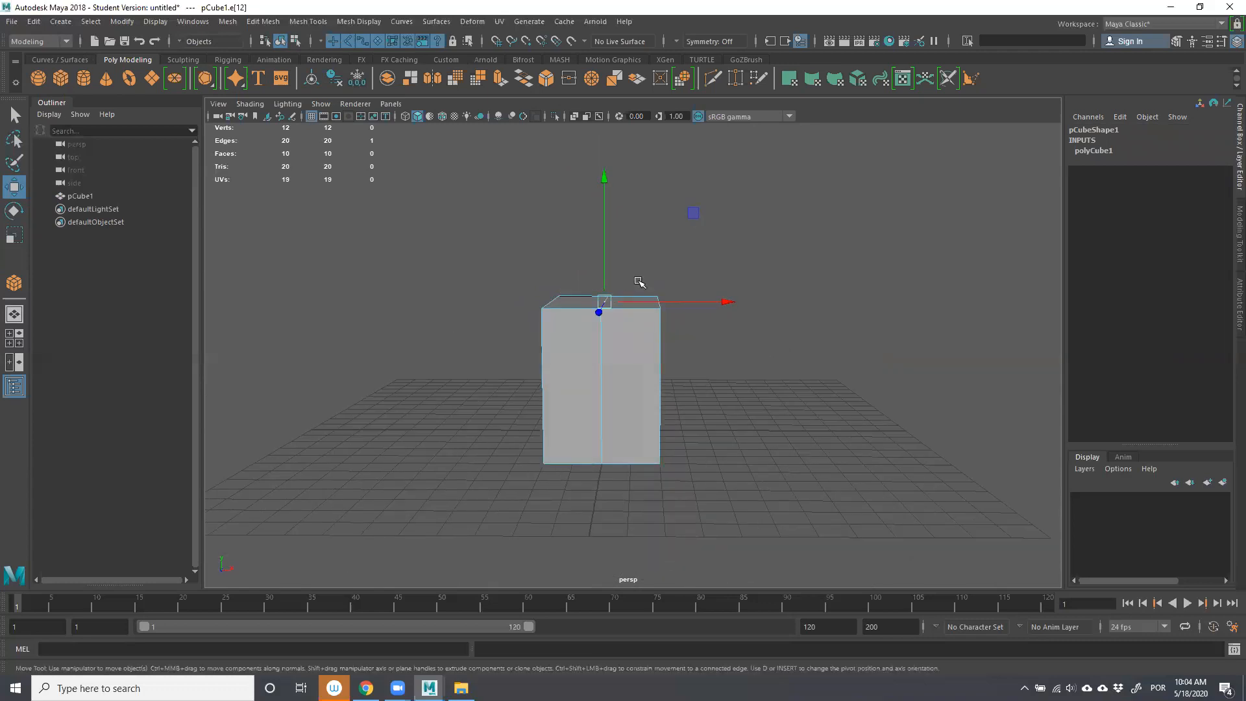
scroll(639, 283, up, 3)
alt+drag(667, 273, 638, 296)
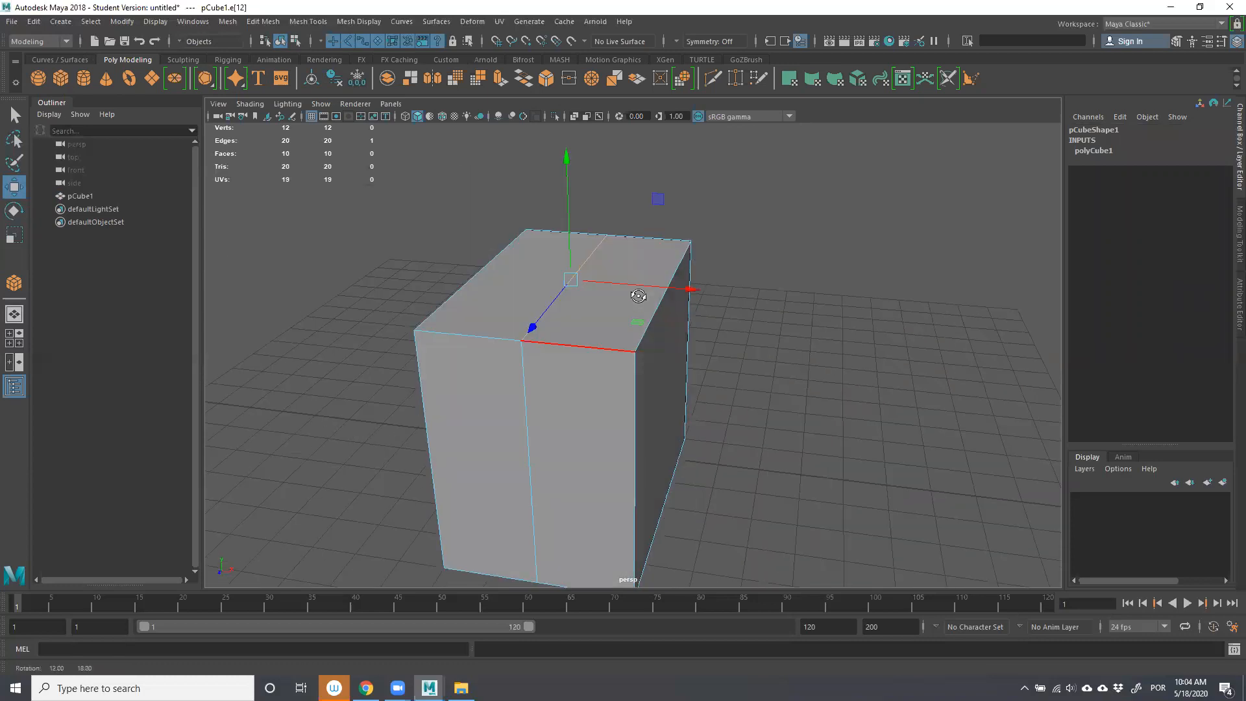
click(676, 214)
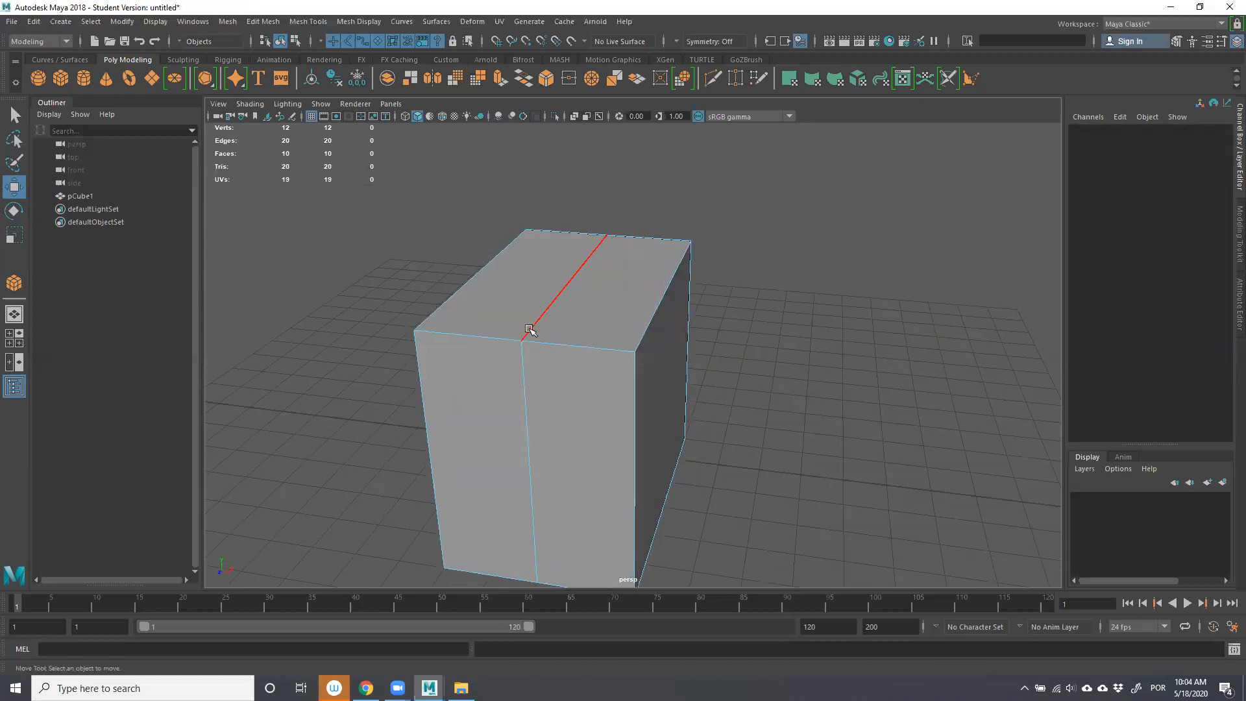
Switch to vertex selection, select the front middle and front left top vertices one at a time, and clear the selection.
alt+drag(560, 323, 576, 310)
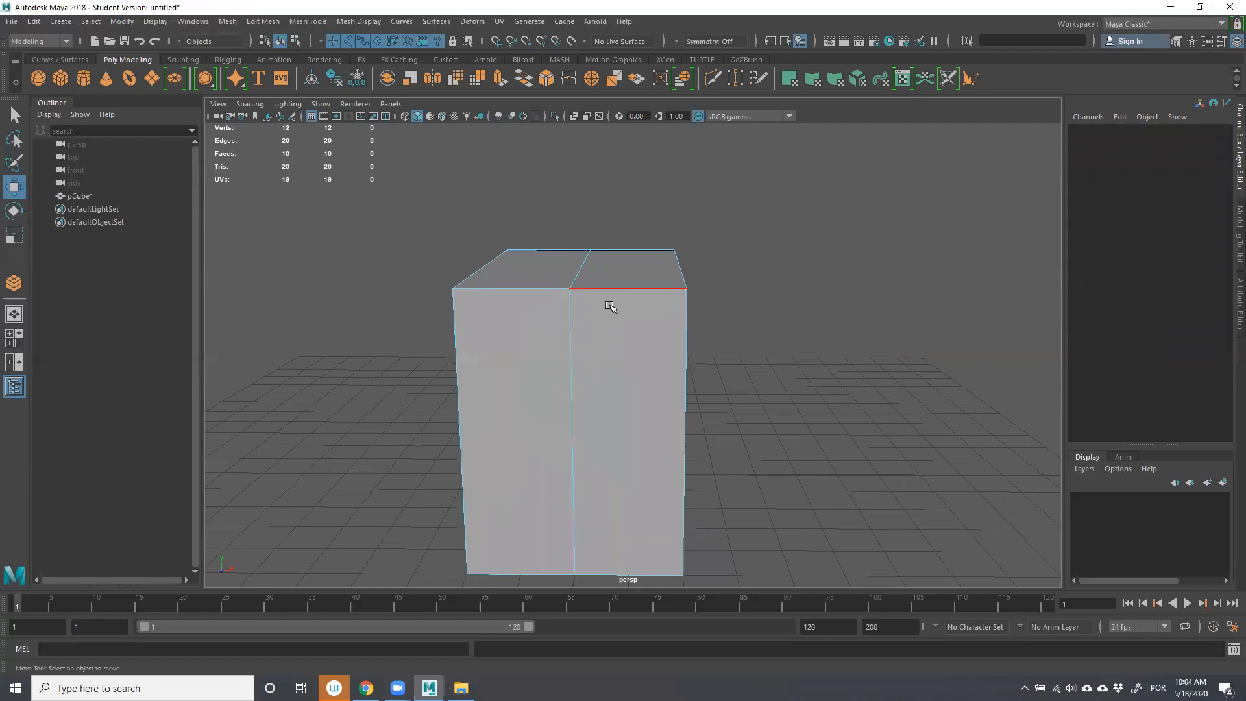
right_click(580, 263)
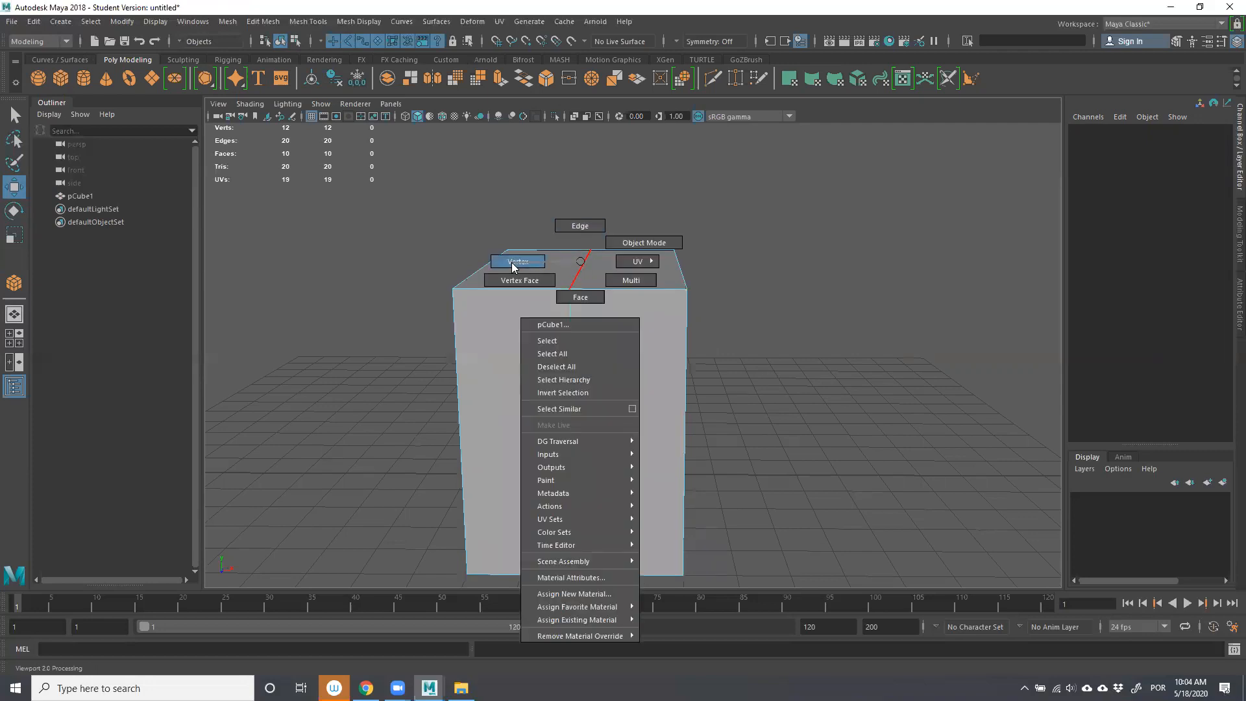
right_drag(513, 266, 512, 267)
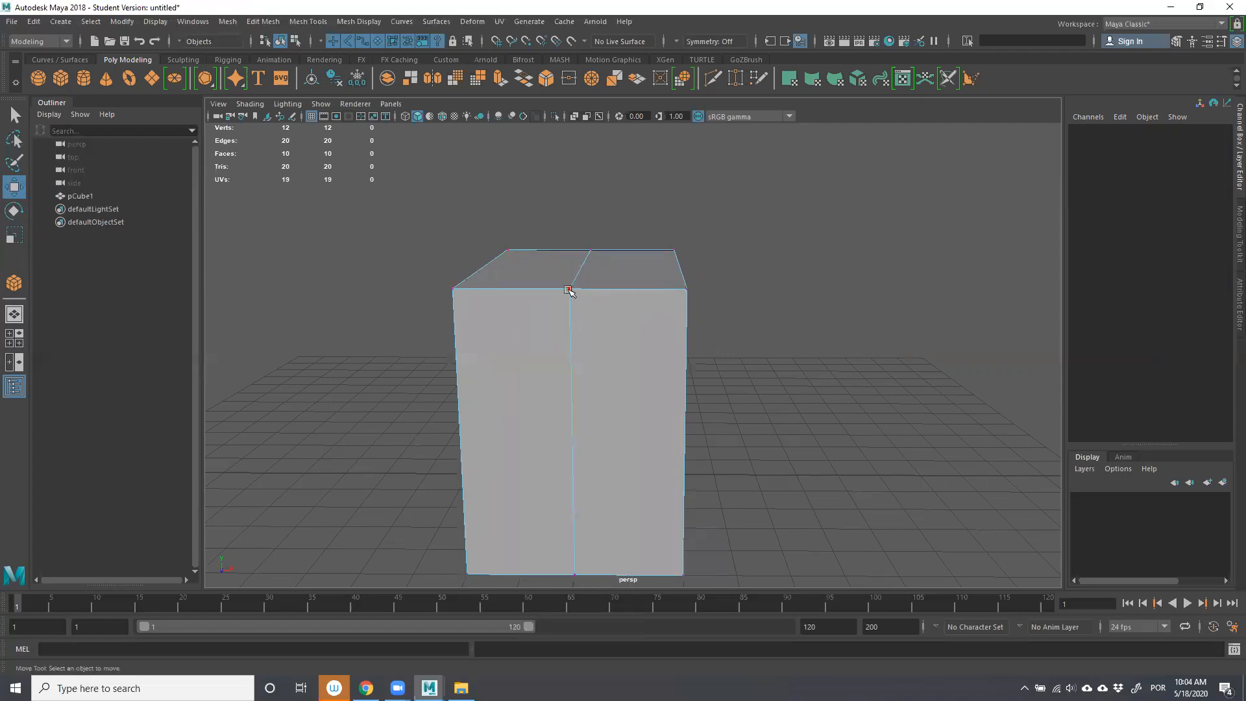
click(571, 287)
alt+drag(591, 261, 592, 228)
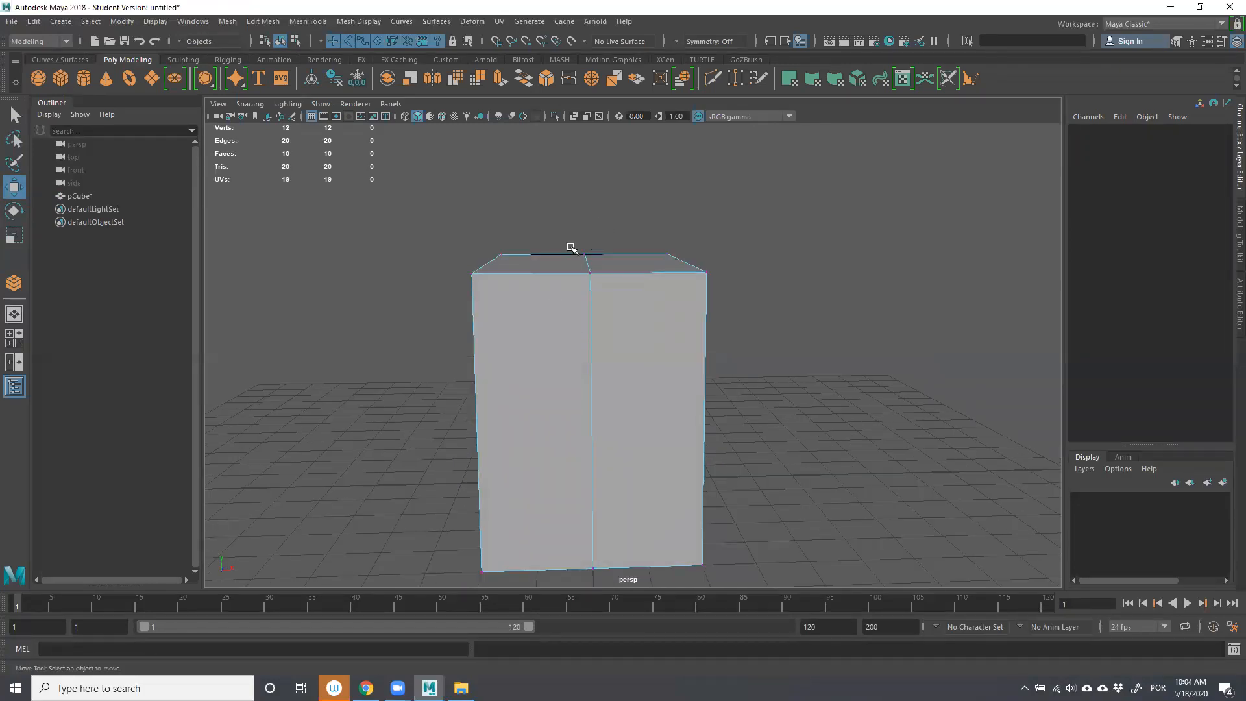
drag(566, 222, 609, 263)
click(591, 274)
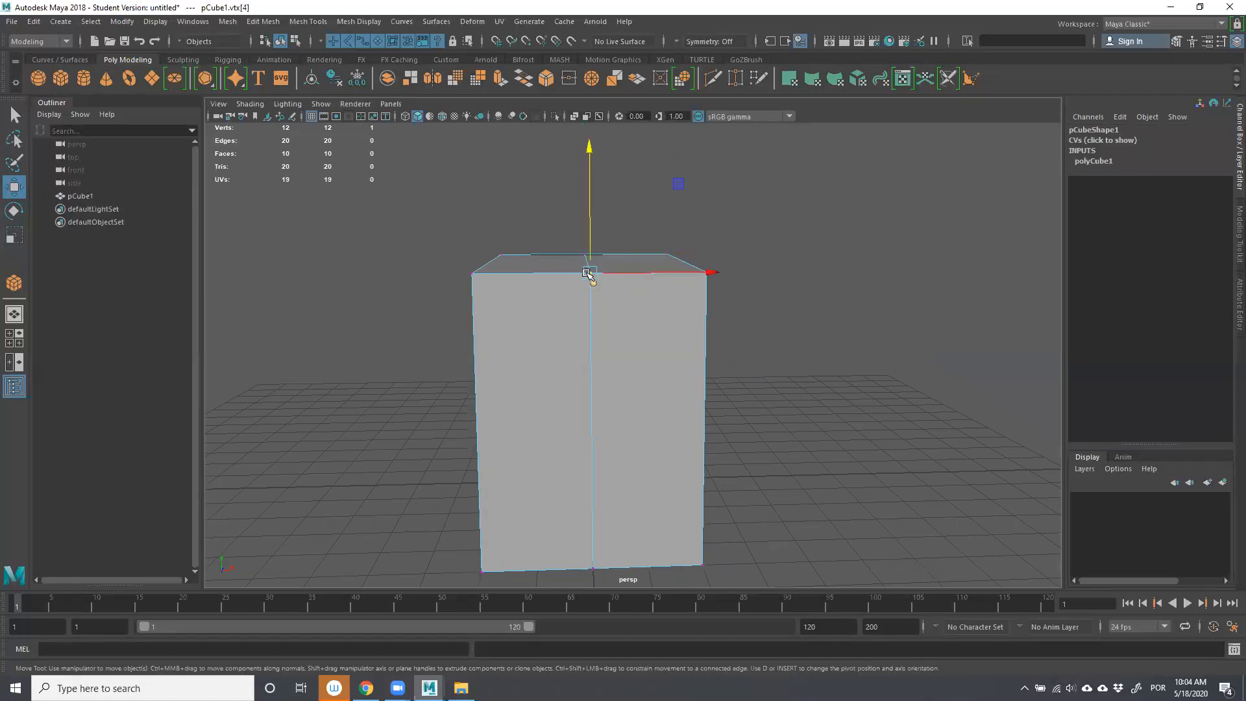
click(462, 270)
click(469, 272)
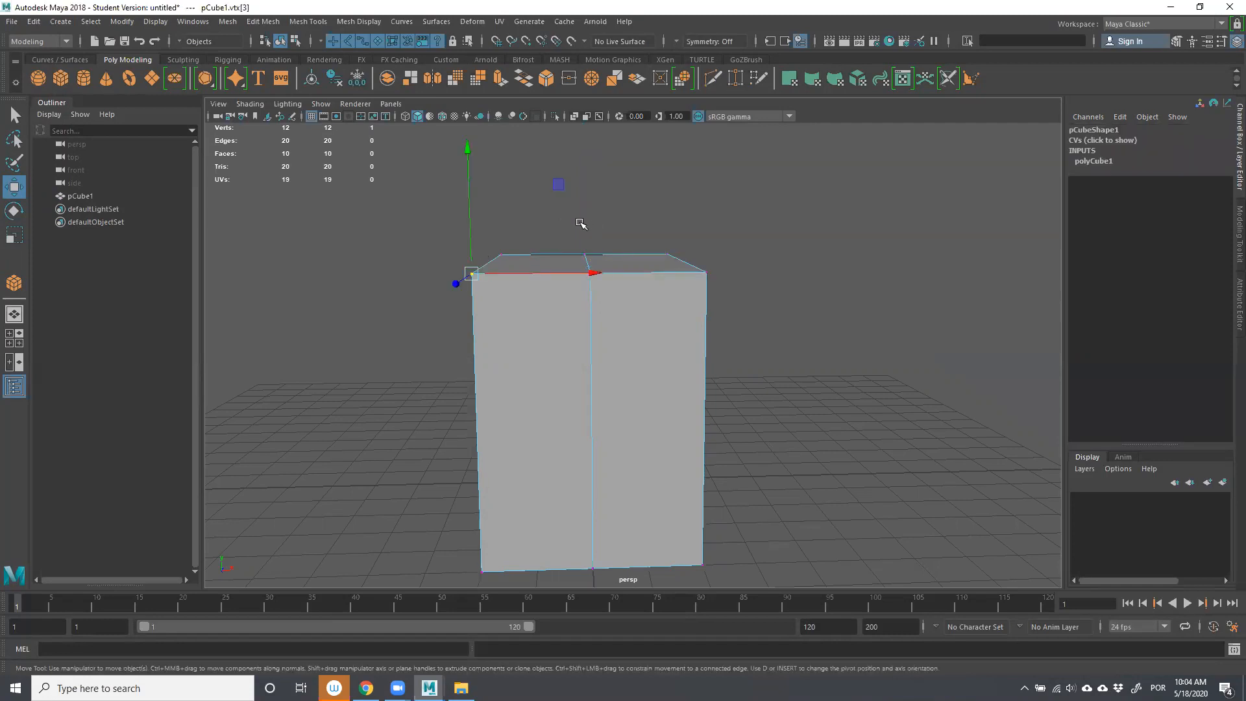
click(622, 254)
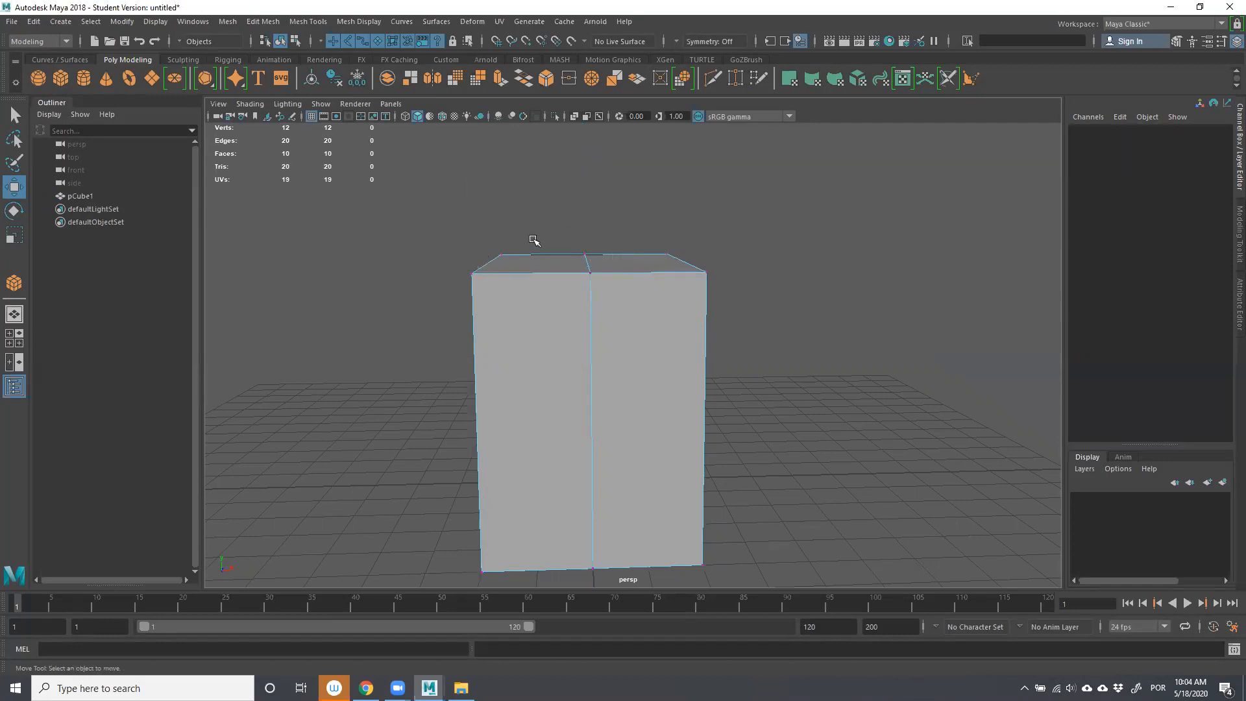
Select both middle vertices of the top and raise them into a roof ridge, undoing the lowering that follows.
drag(564, 221, 592, 312)
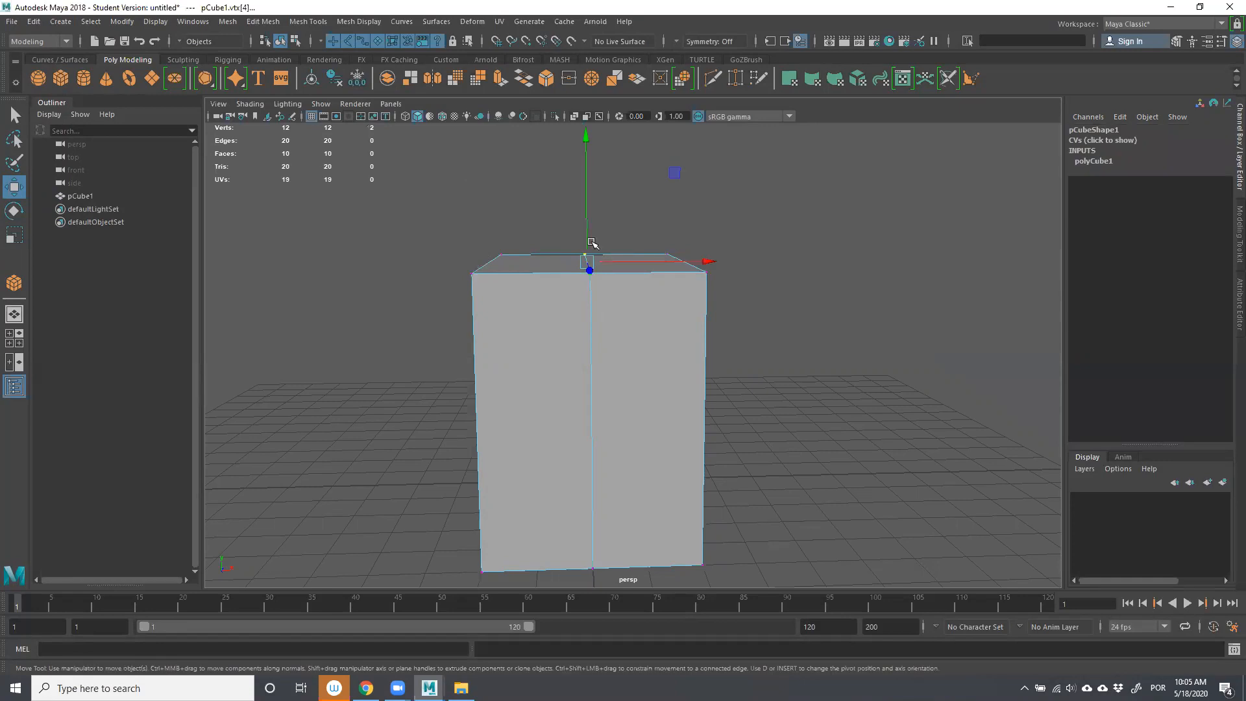
drag(585, 211, 601, 138)
alt+drag(676, 207, 638, 255)
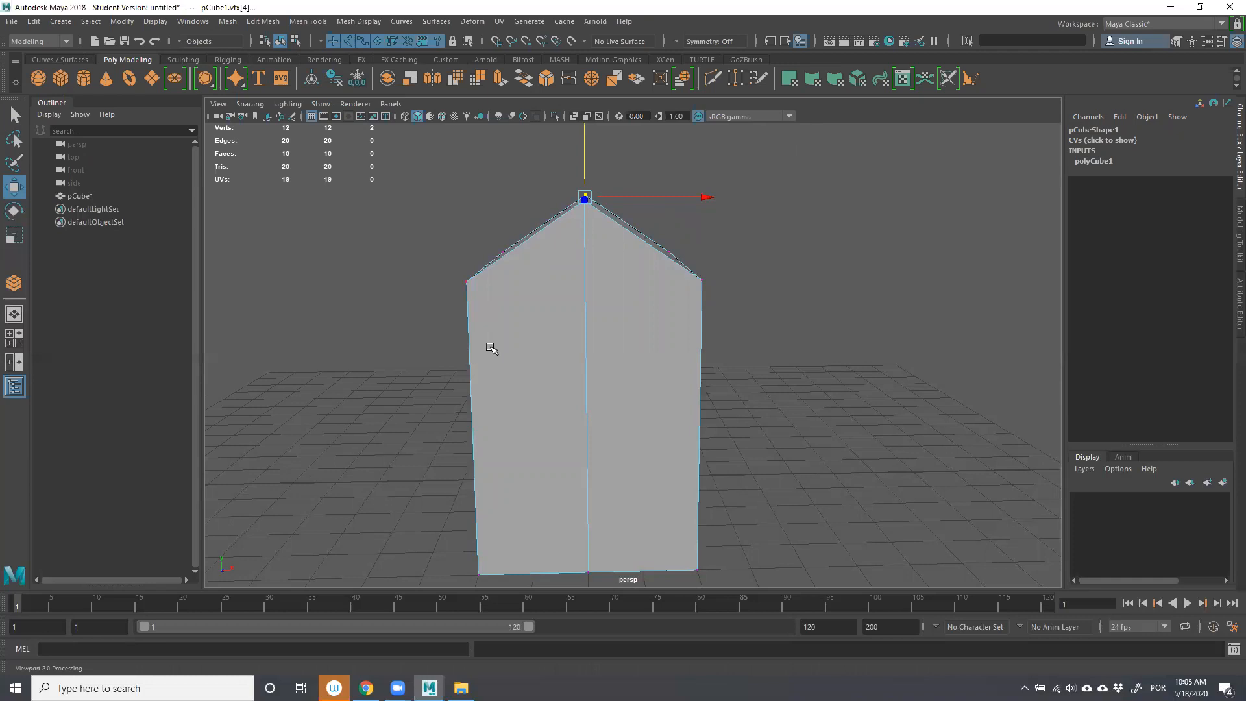
drag(591, 153, 587, 182)
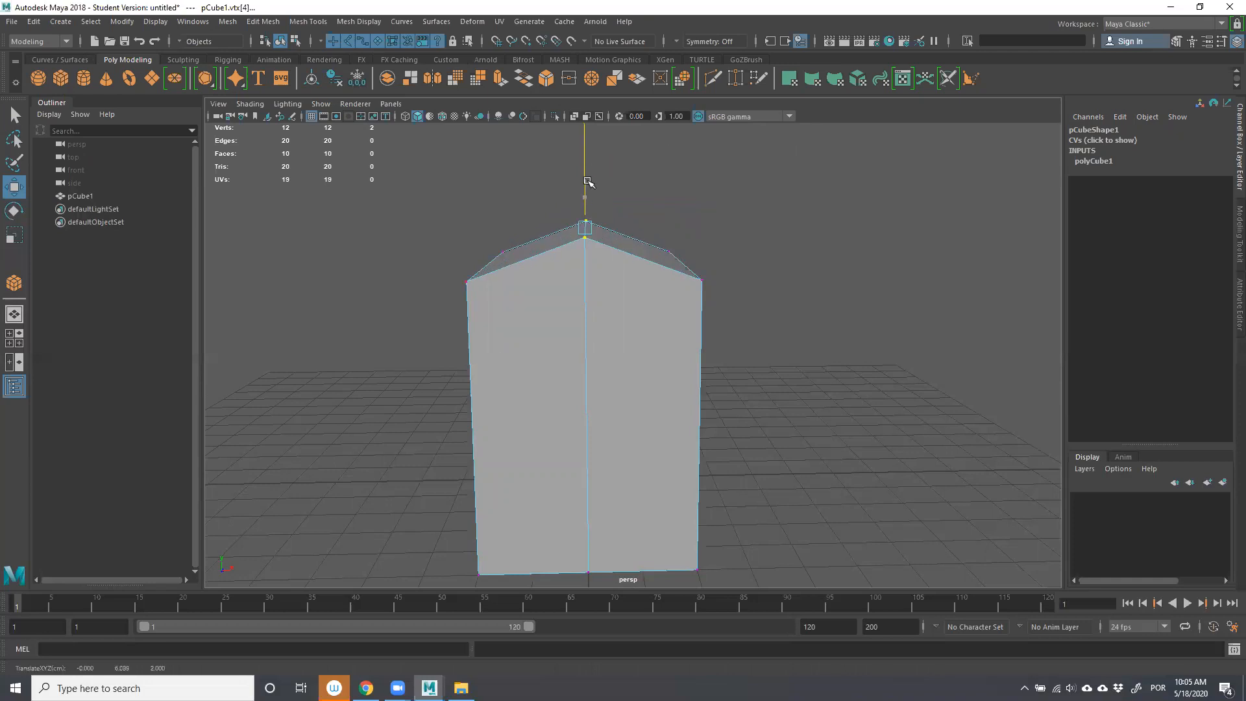
key(ctrl+z)
Deselect the two ridge vertices, select them again with a selection box, and adjust their height.
scroll(753, 397, down, 4)
scroll(696, 433, up, 4)
alt+drag(696, 433, 679, 398)
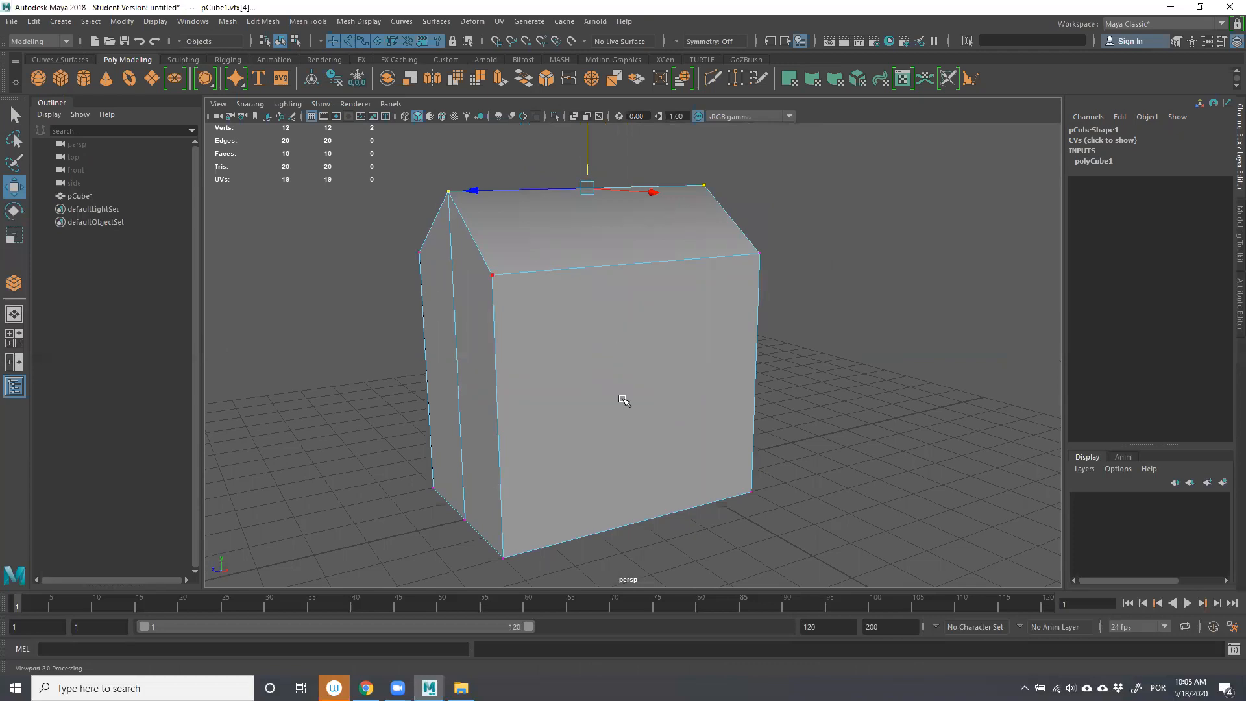
click(930, 367)
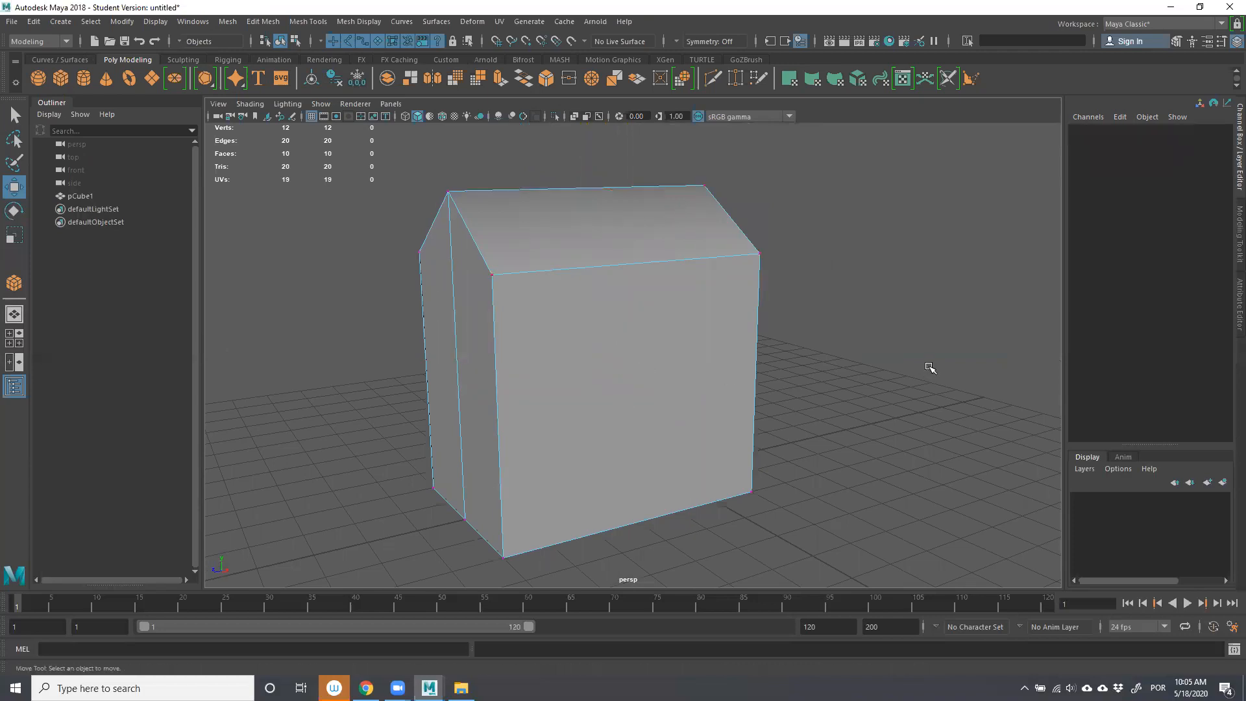
alt+drag(378, 331, 851, 174)
drag(514, 154, 675, 189)
drag(656, 139, 666, 163)
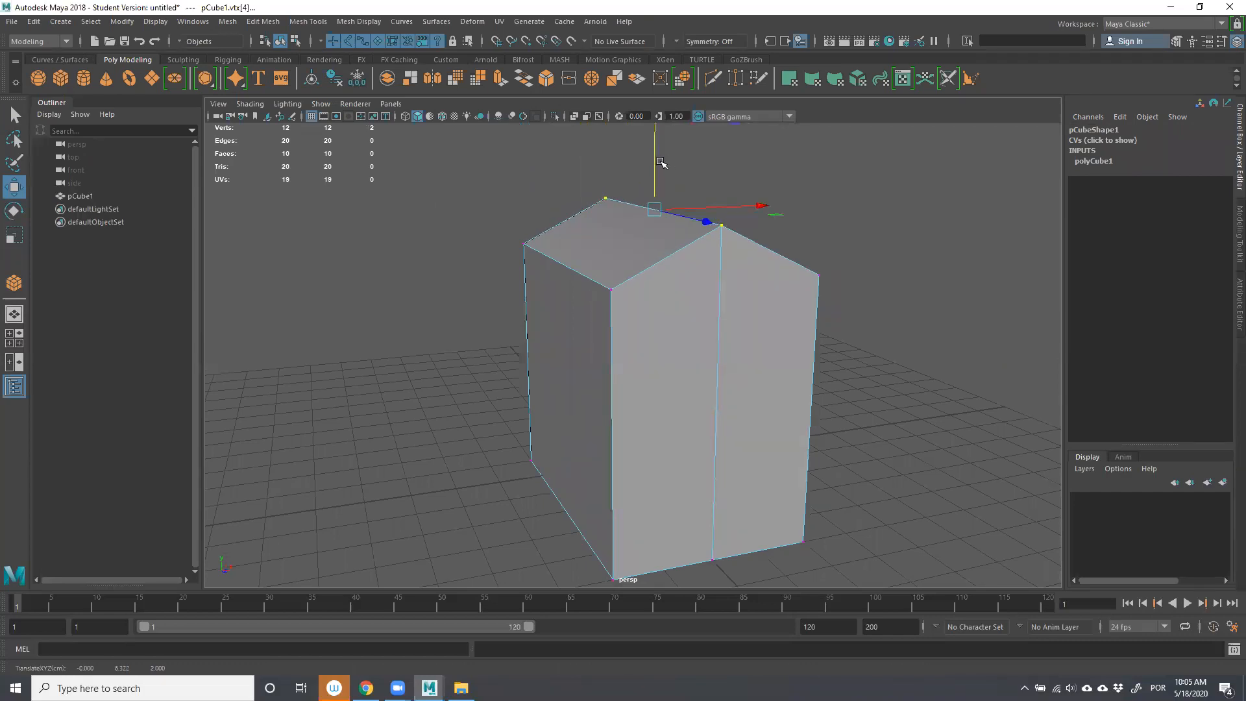
Undo the vertical moves of the ridge vertices back to the flat-topped cube.
key(ctrl+z)
key(ctrl+z)
key(ctrl+z)
Switch the cube to face selection and select both top faces with the Select tool.
alt+drag(860, 279, 570, 298)
right_click(566, 317)
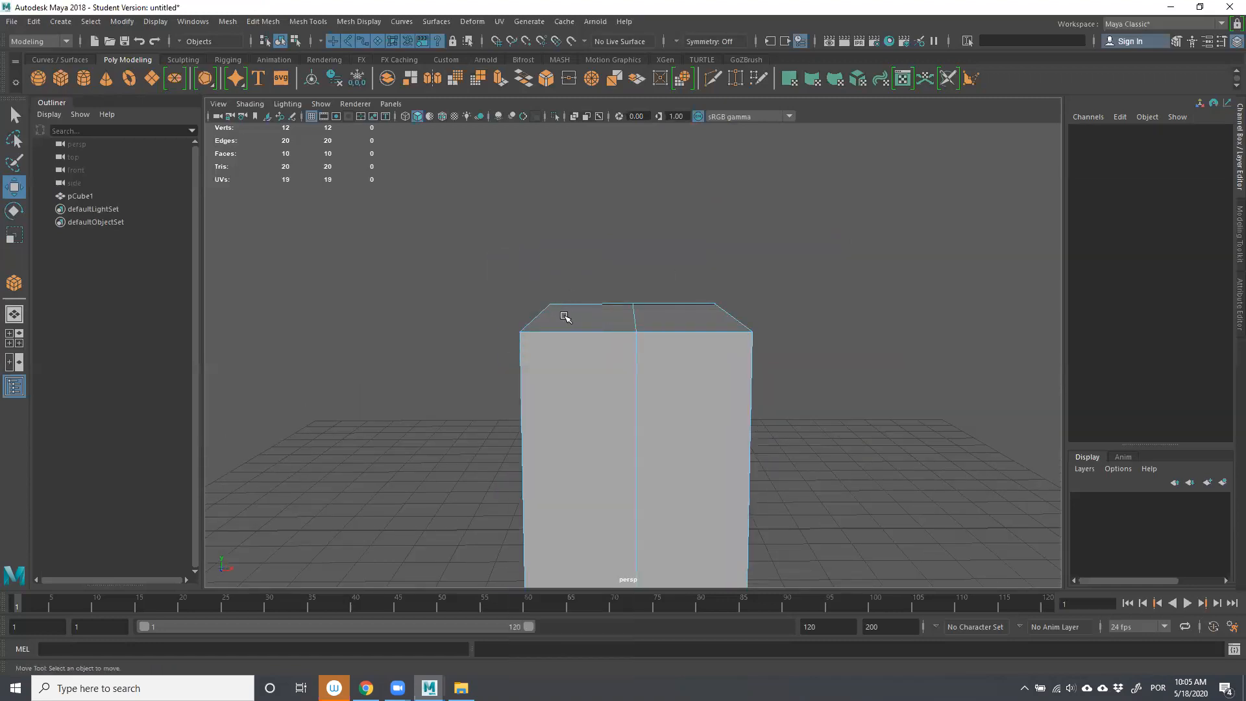
click(565, 317)
key(q)
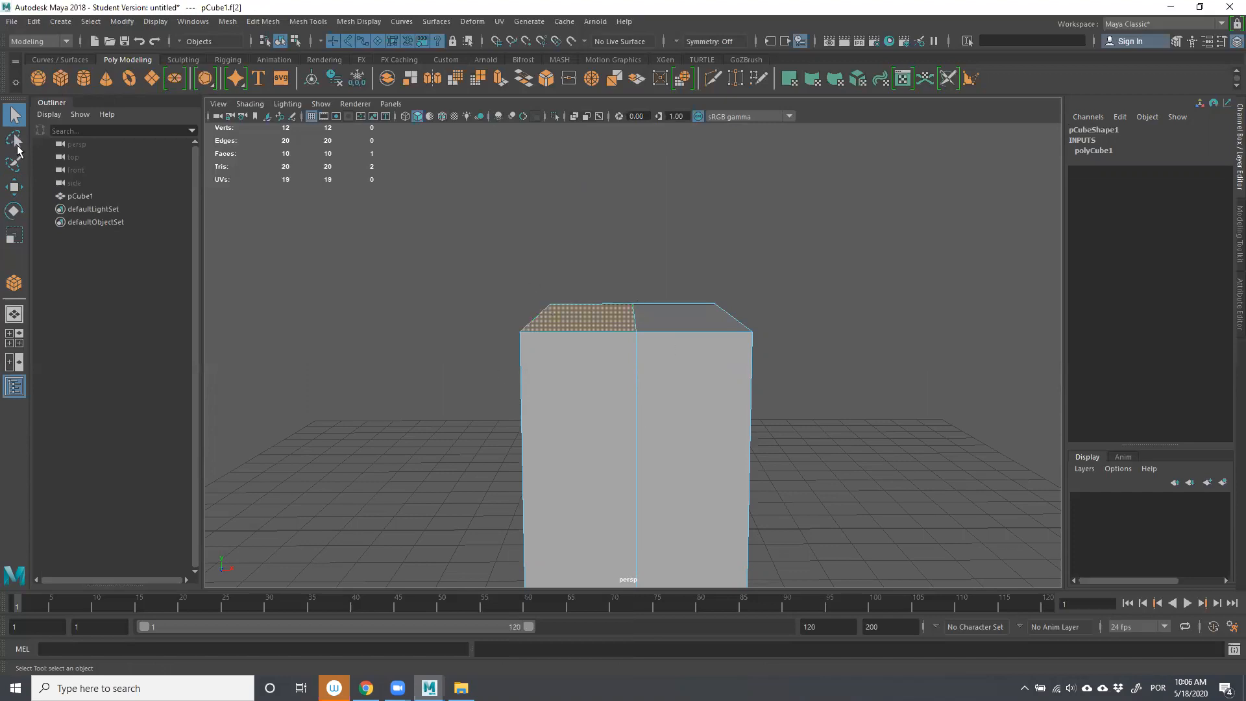
shift+click(692, 320)
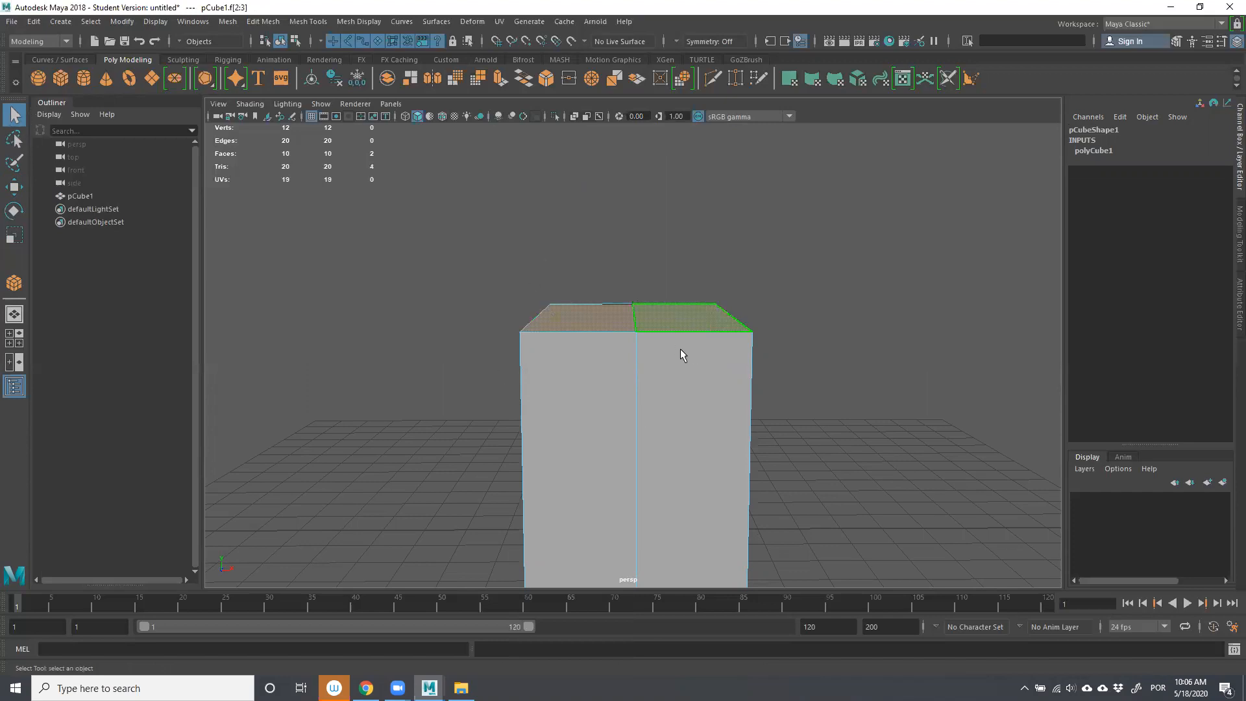
Reselect both top faces, move them slightly with the Move tool, undo the move, and clear the selection with the Select tool.
key(w)
click(806, 279)
click(668, 306)
shift+click(572, 316)
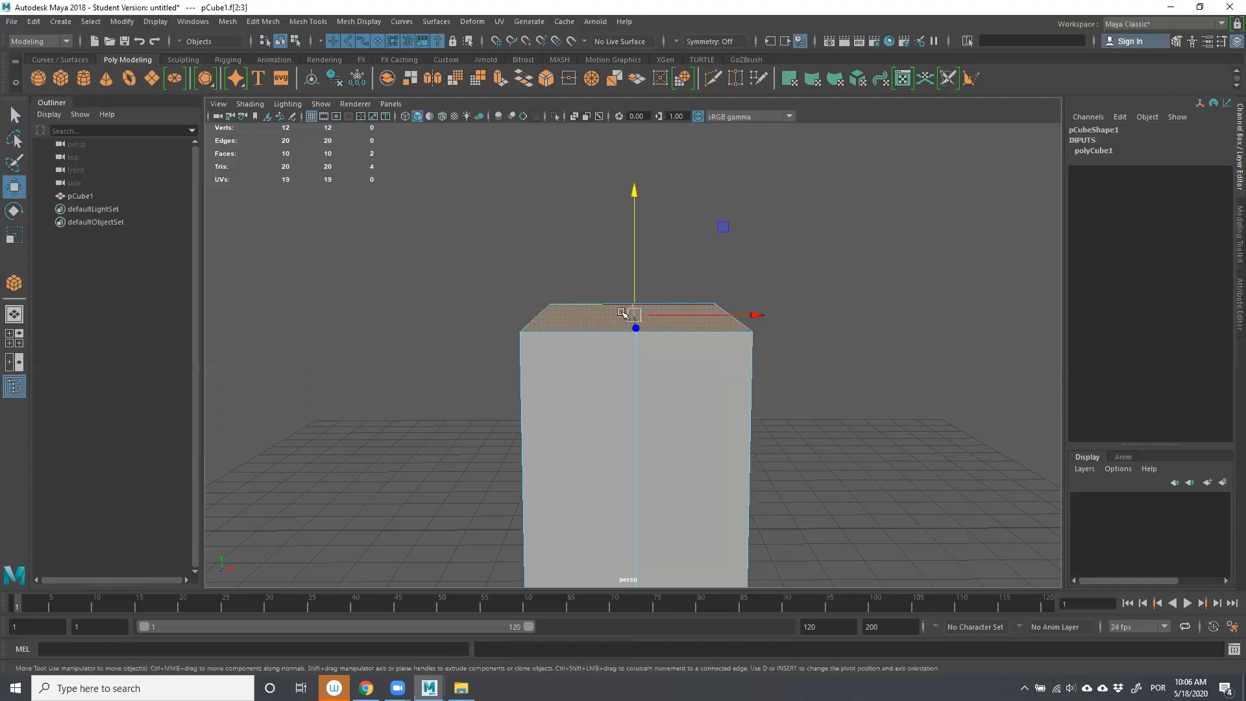
drag(633, 318, 616, 327)
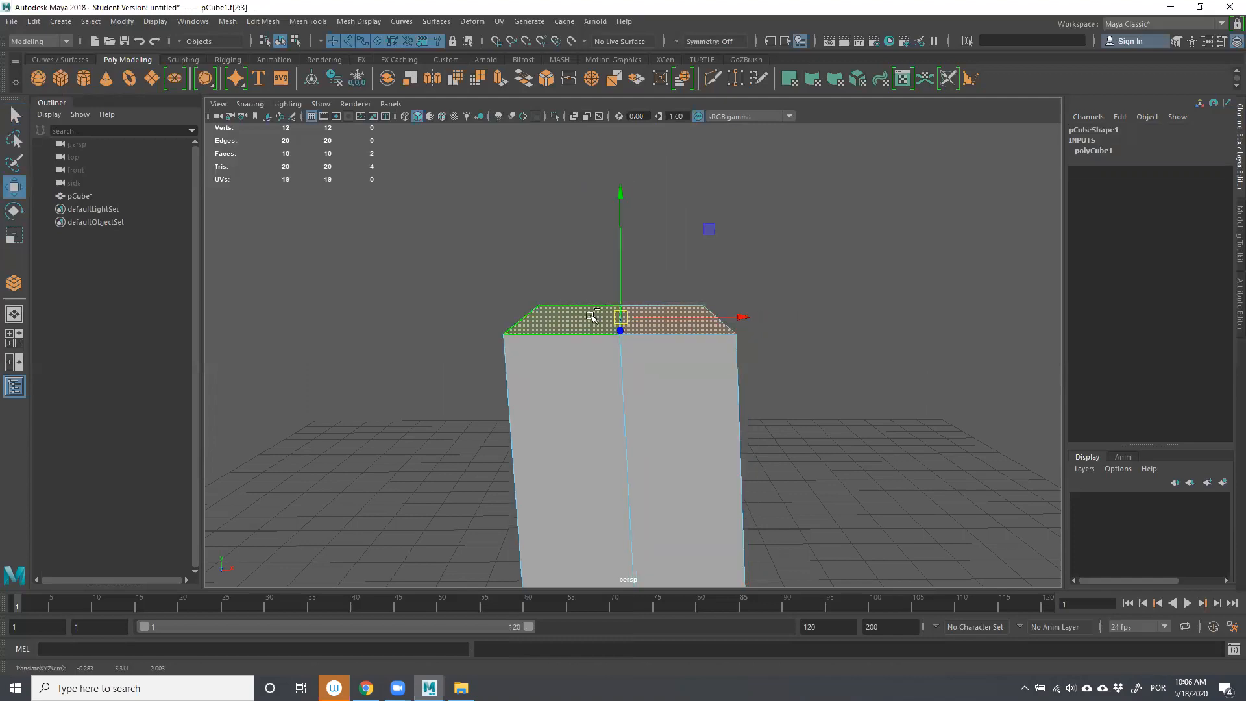
key(ctrl+z)
key(q)
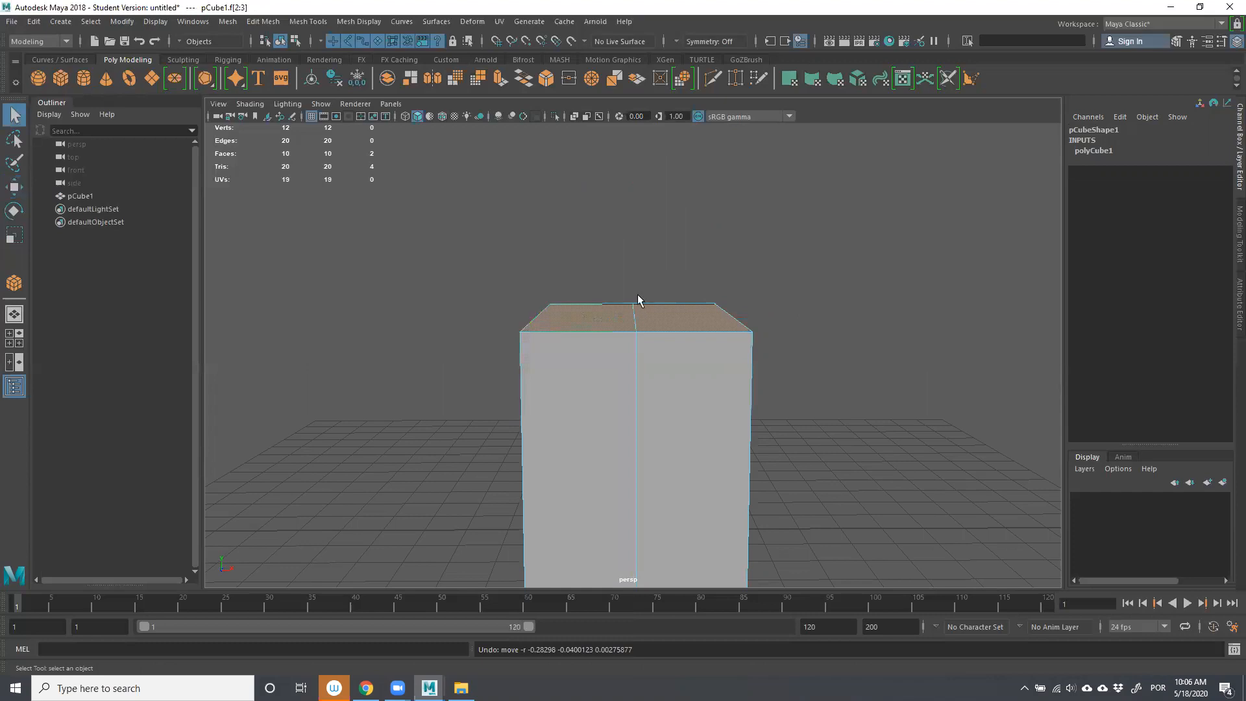
click(414, 256)
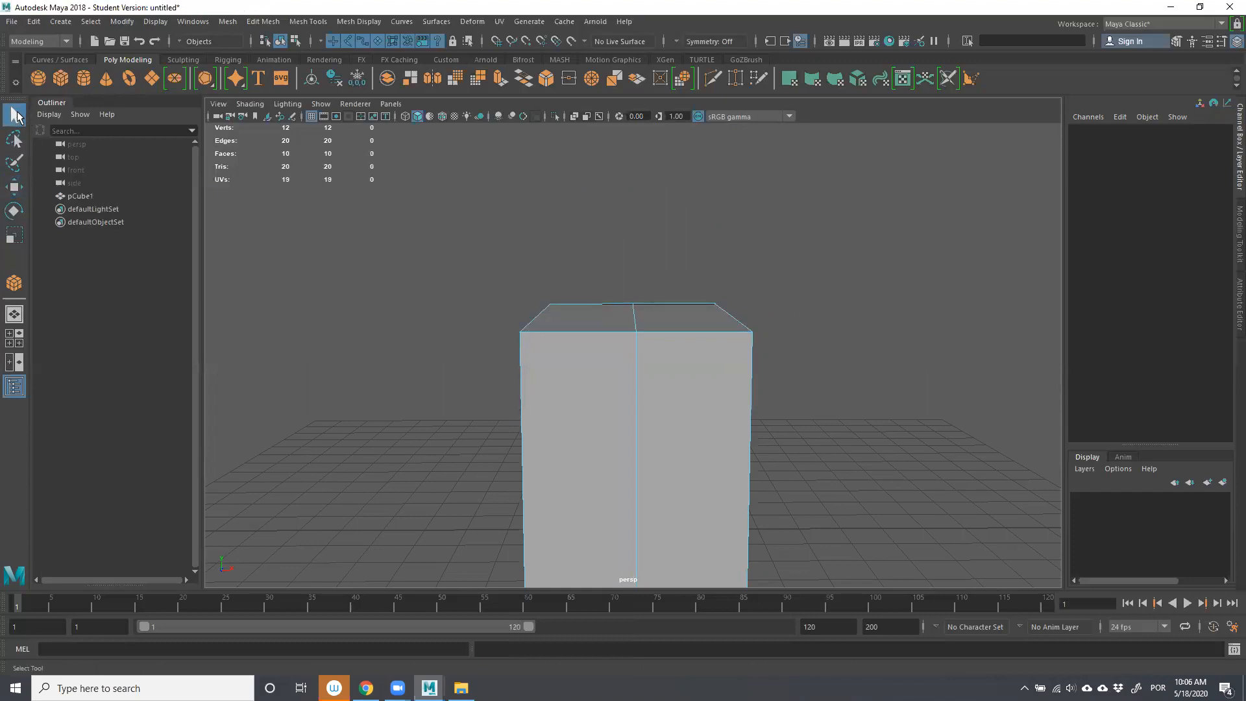
Select both top faces of the cube, clear the selection, and reselect the two faces one after the other.
drag(571, 315, 673, 317)
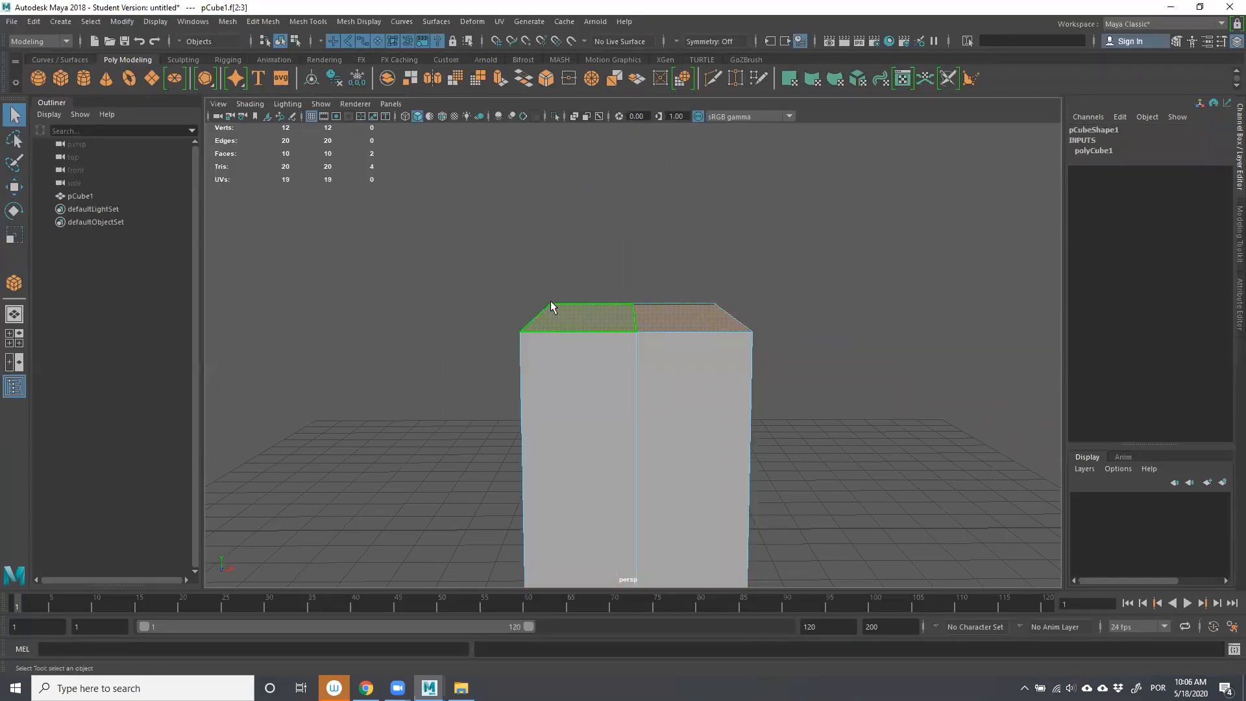
click(520, 240)
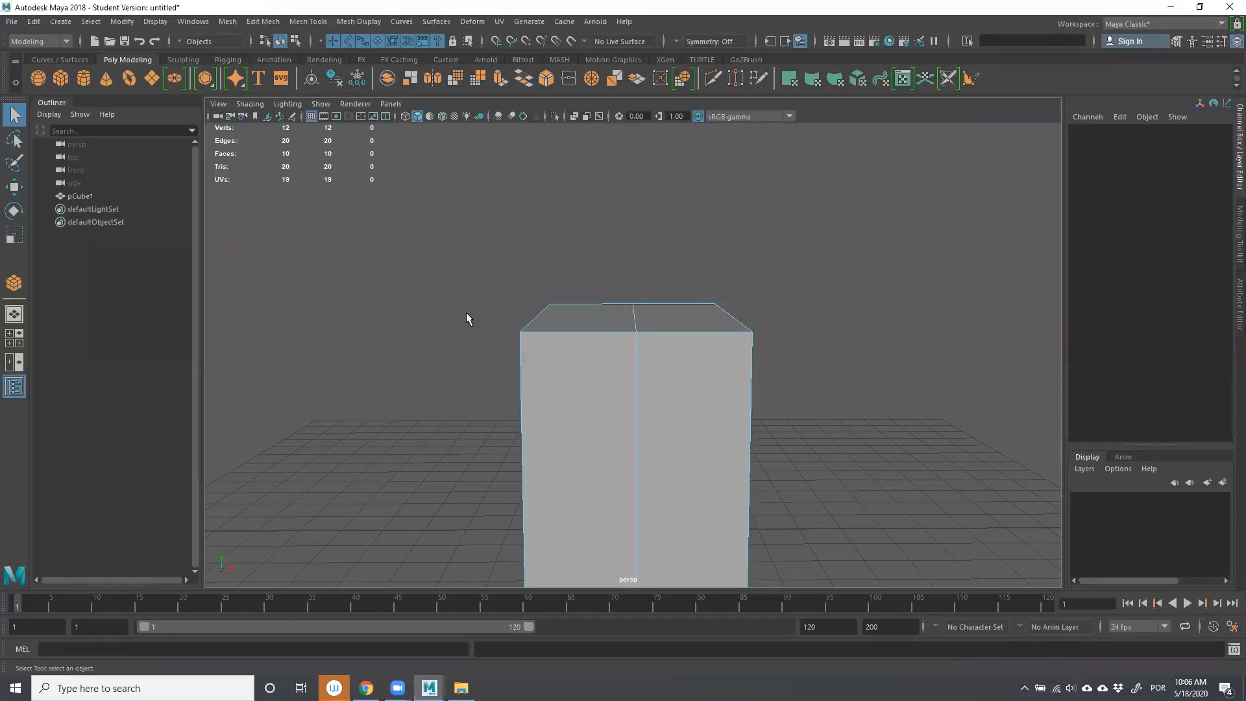
click(565, 312)
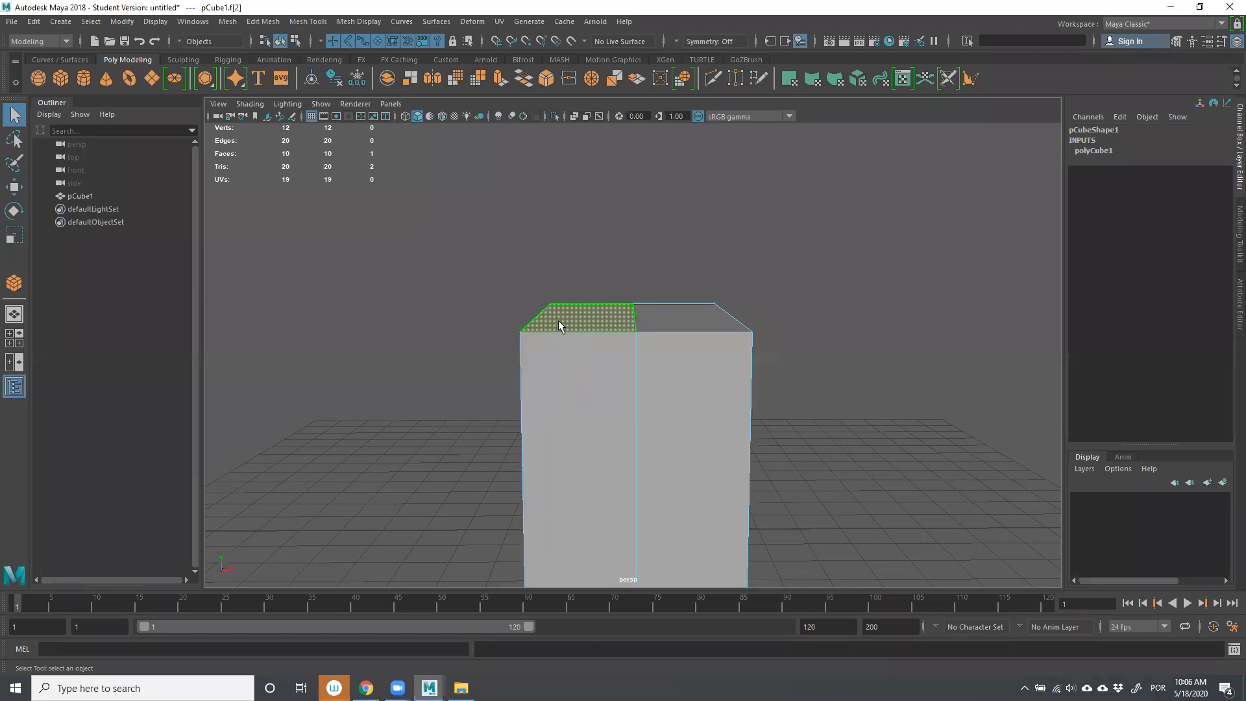
shift+click(695, 309)
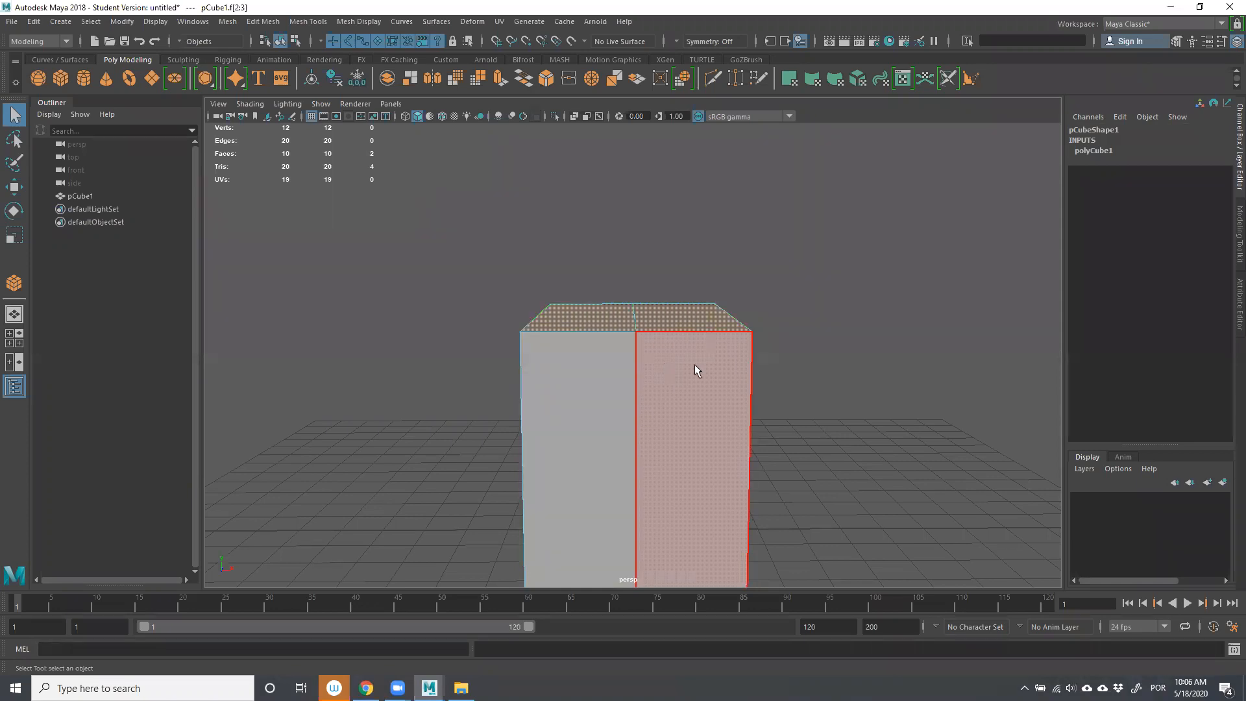
alt+drag(877, 326, 598, 292)
alt+drag(601, 232, 586, 221)
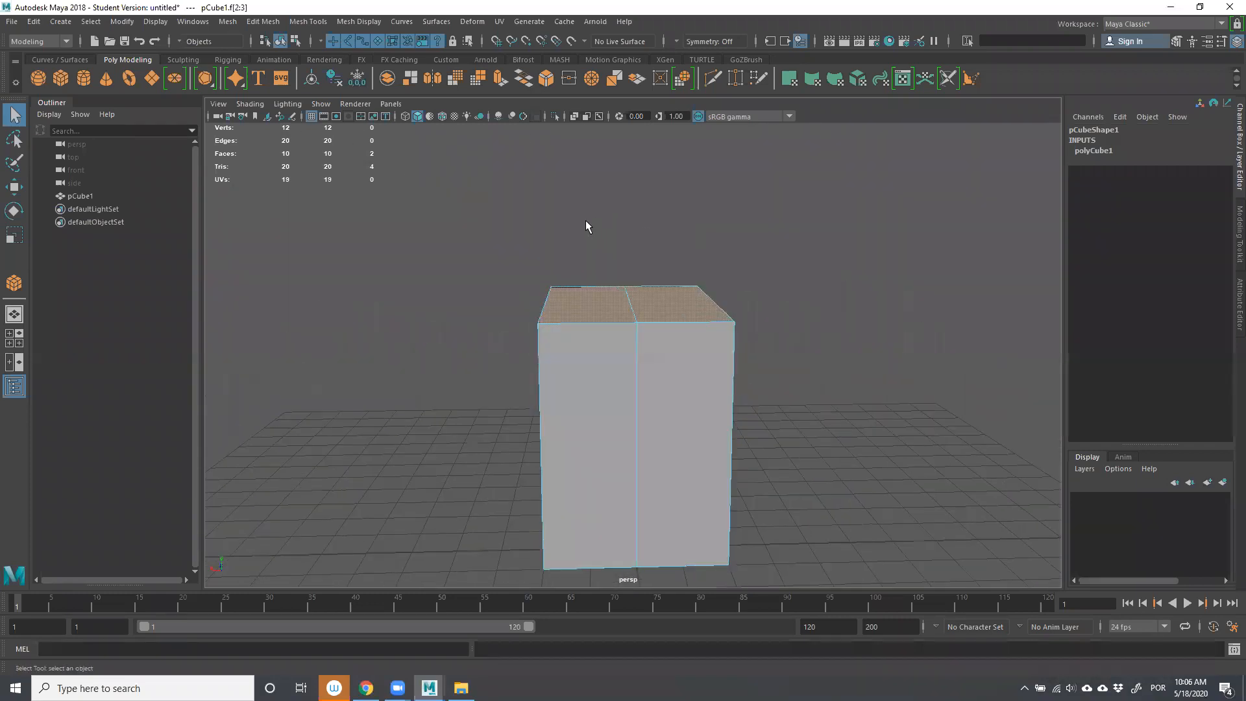
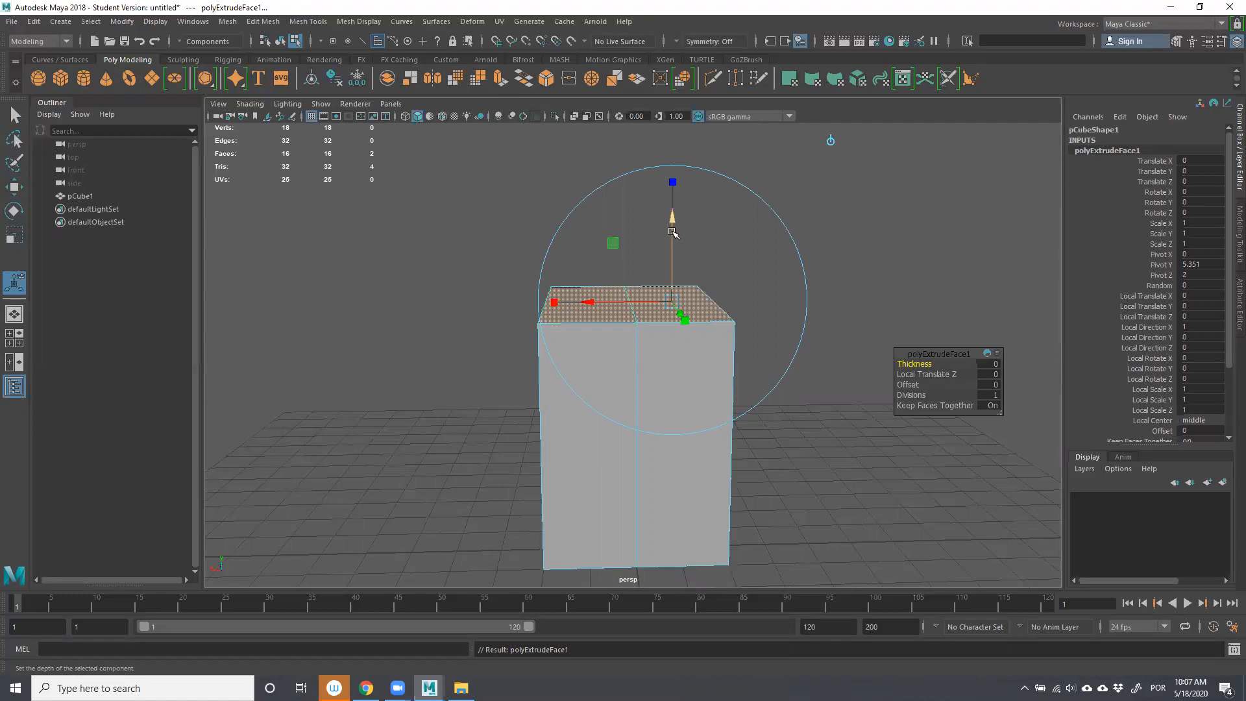
Extrude both top faces upward by about 0.18, reselect them, and extrude them again by about 0.14.
drag(674, 212, 702, 213)
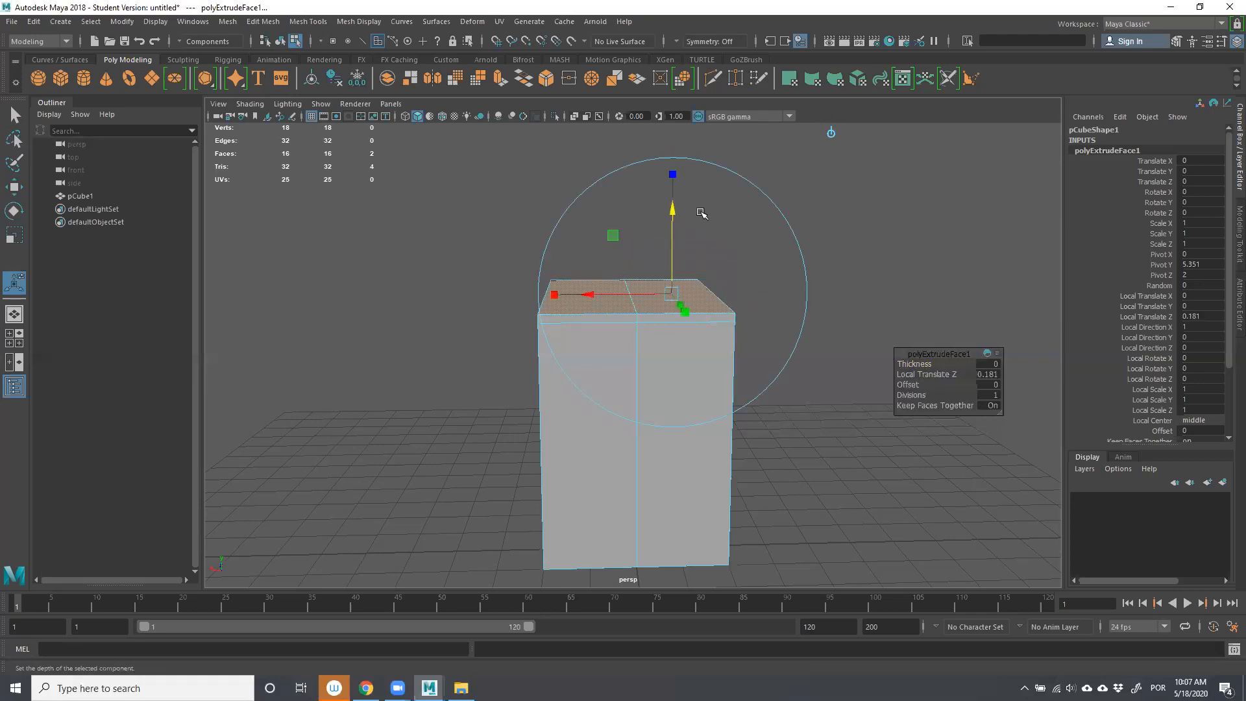
click(876, 224)
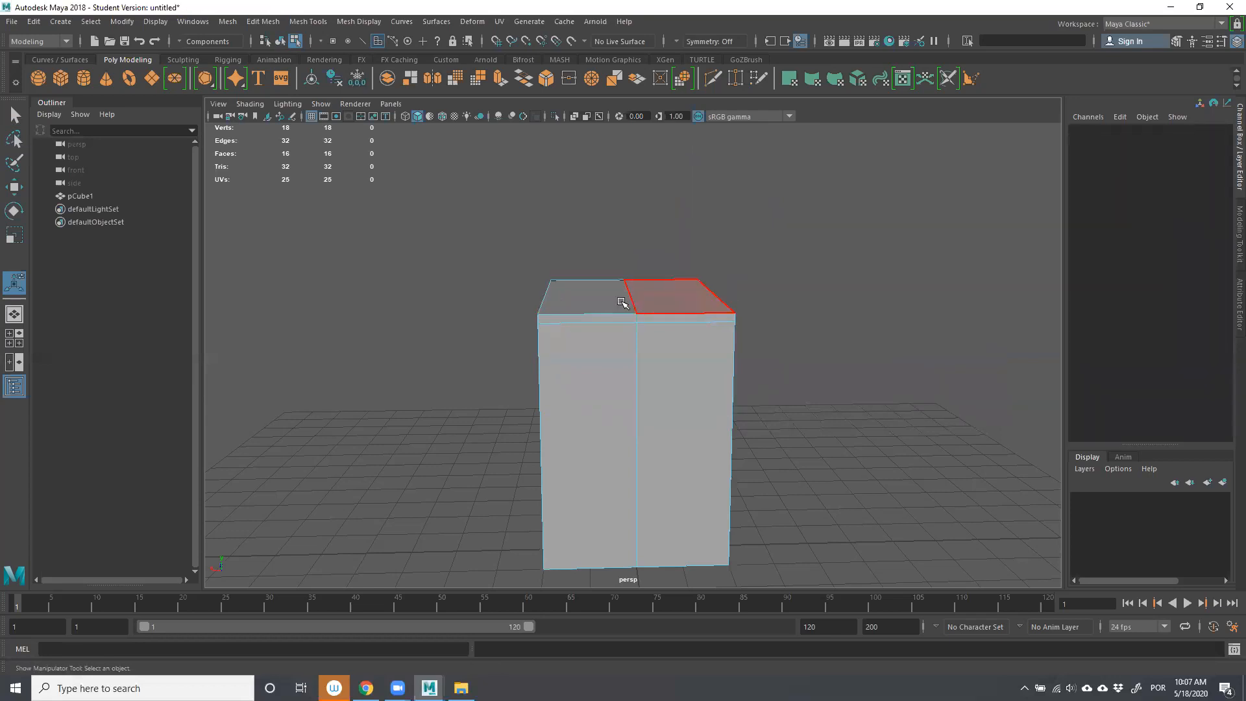
click(586, 303)
shift+click(690, 300)
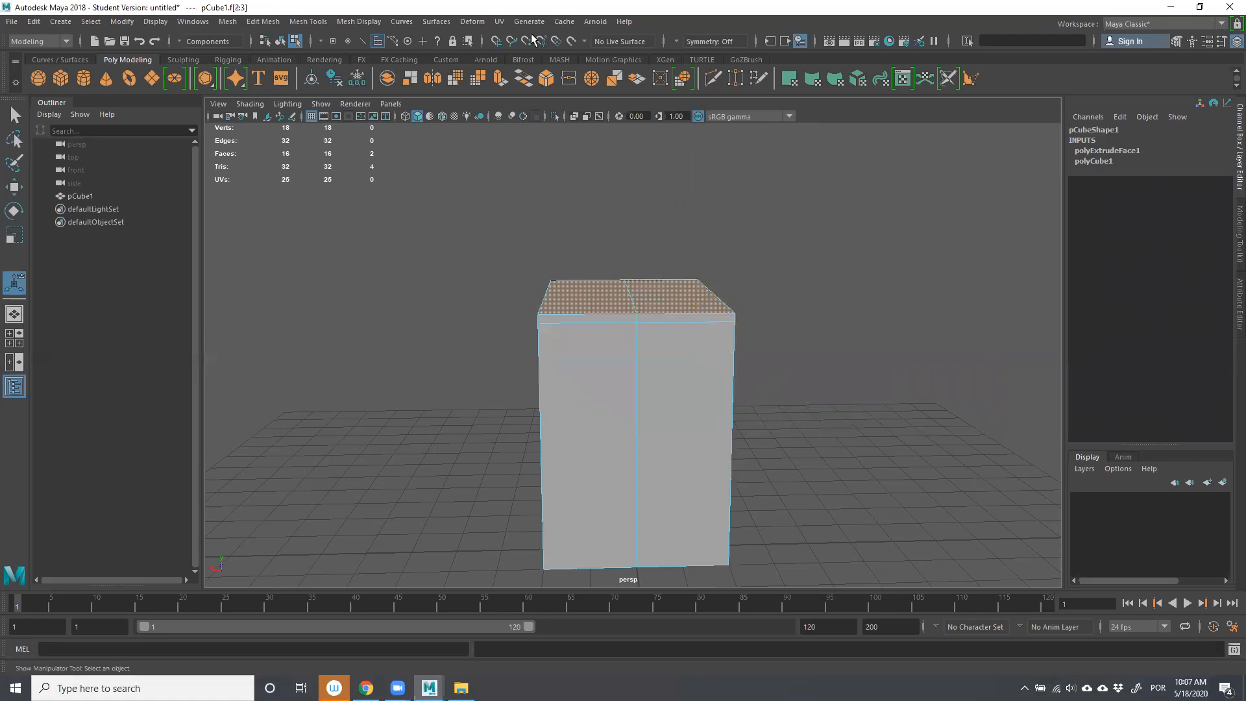
click(501, 79)
drag(667, 212, 696, 208)
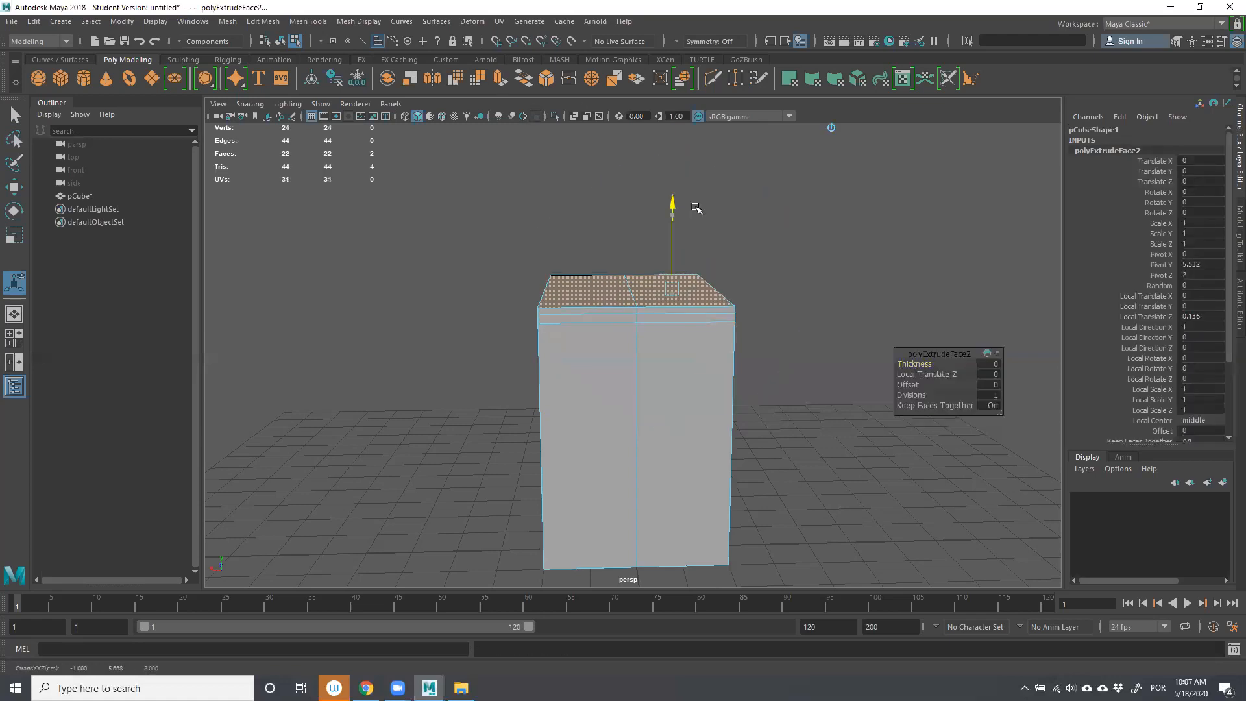
scroll(509, 326, up, 3)
click(394, 270)
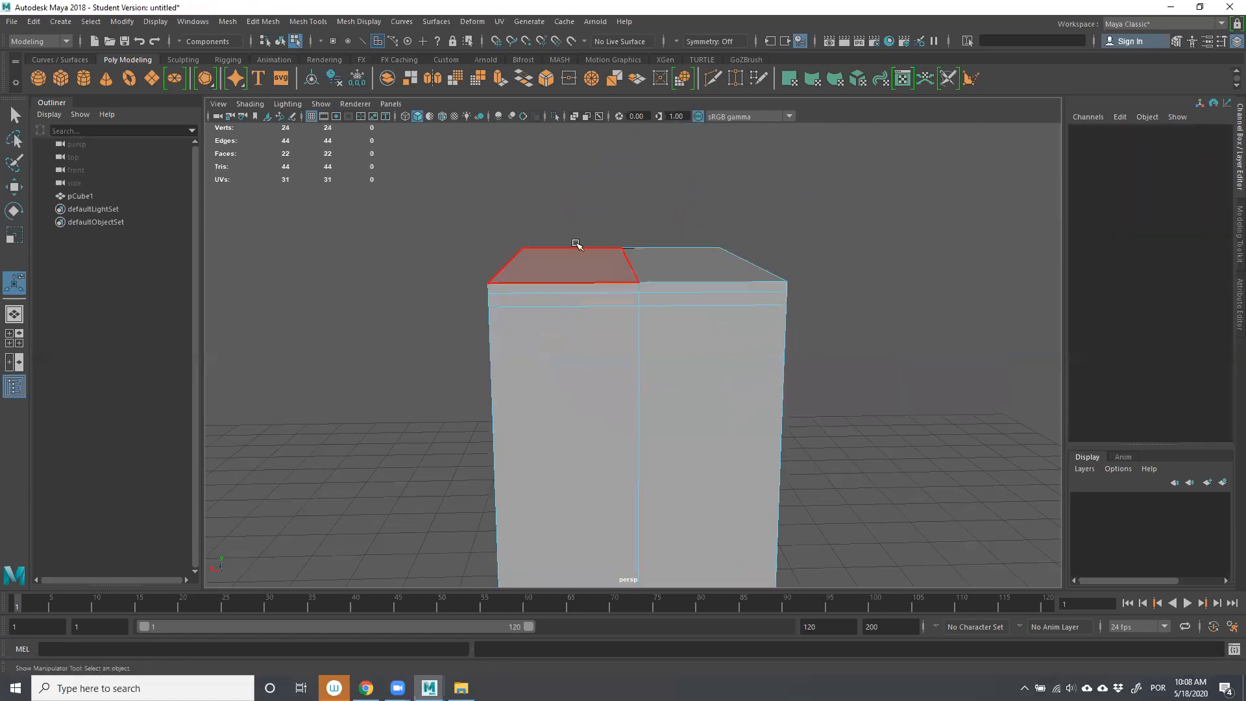
Switch to edge selection and raise the middle edge of the top with the Move tool to form a pitched roof ridge.
right_click(596, 250)
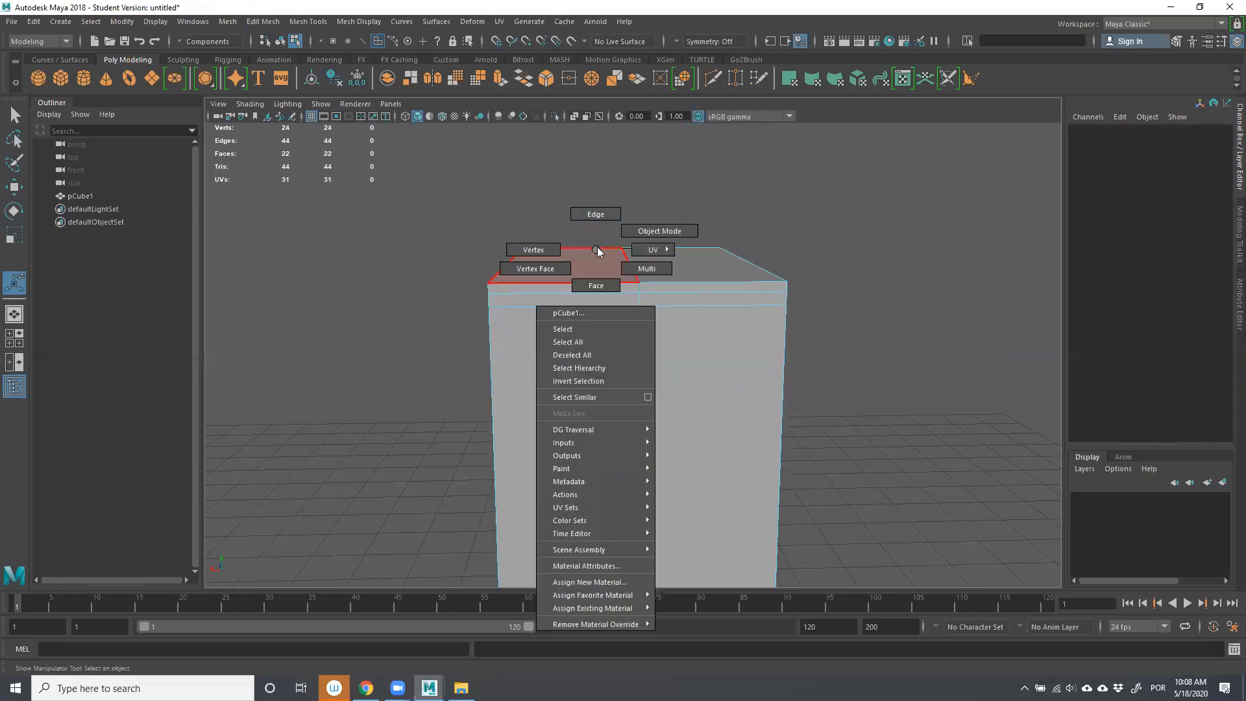
right_drag(598, 250, 593, 213)
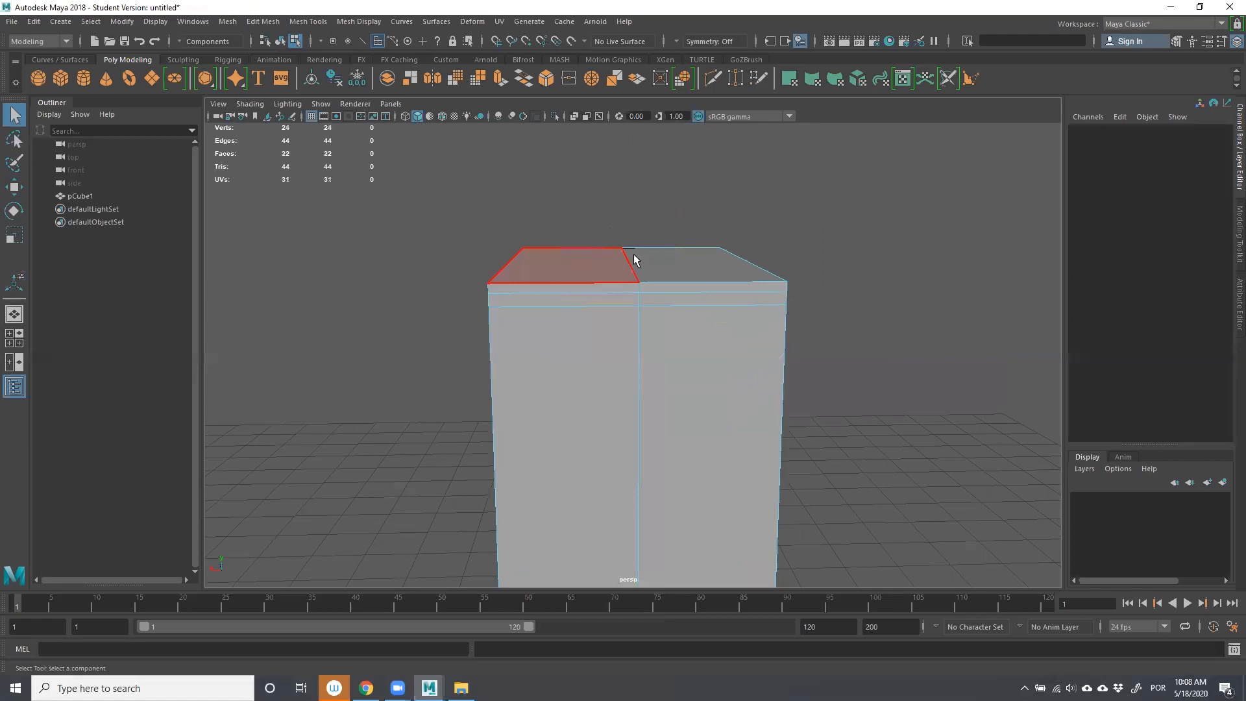
click(631, 269)
key(w)
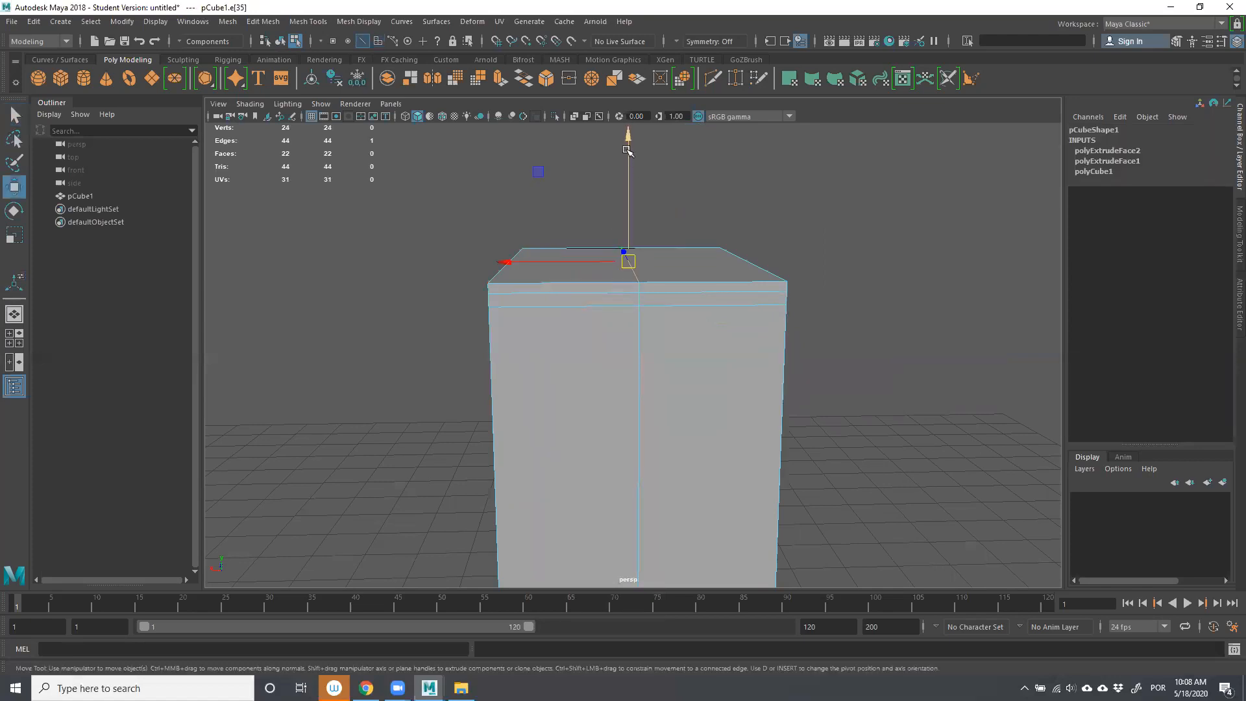
drag(628, 159, 641, 62)
Examine the house shape from several sides, including the thin bands under the roof.
alt+drag(596, 278, 829, 352)
scroll(829, 352, up, 4)
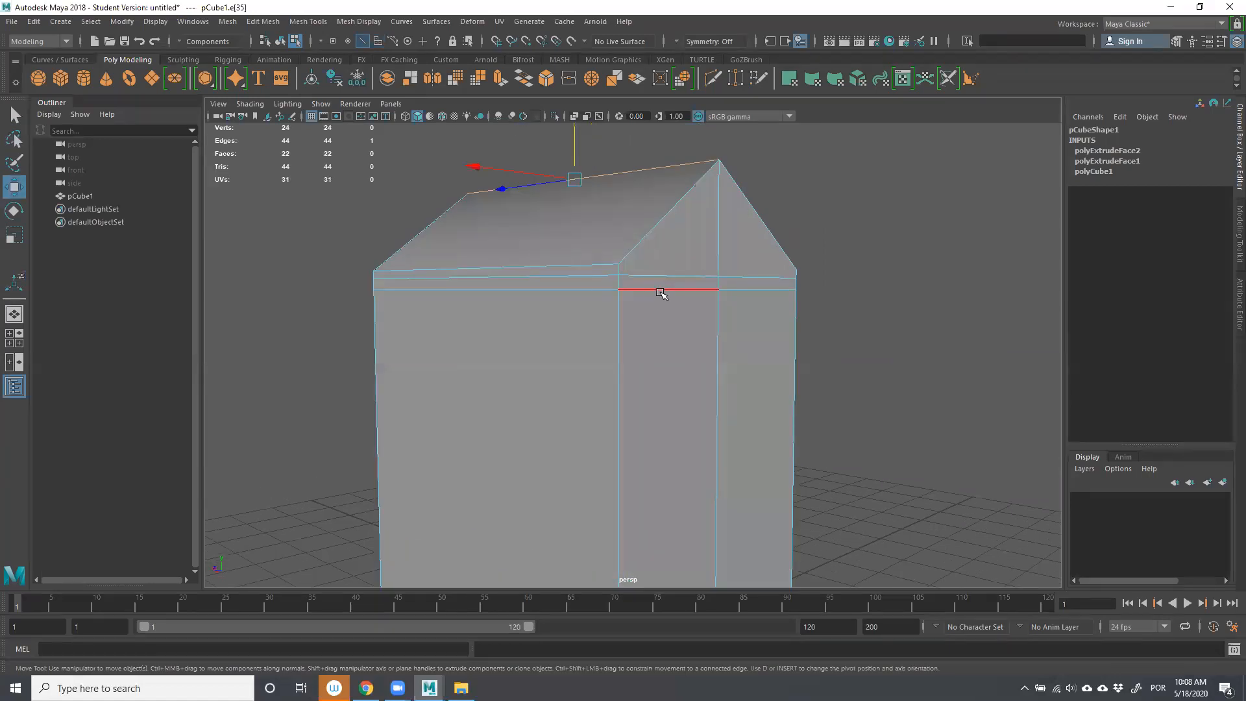
click(586, 288)
alt+drag(736, 294, 655, 302)
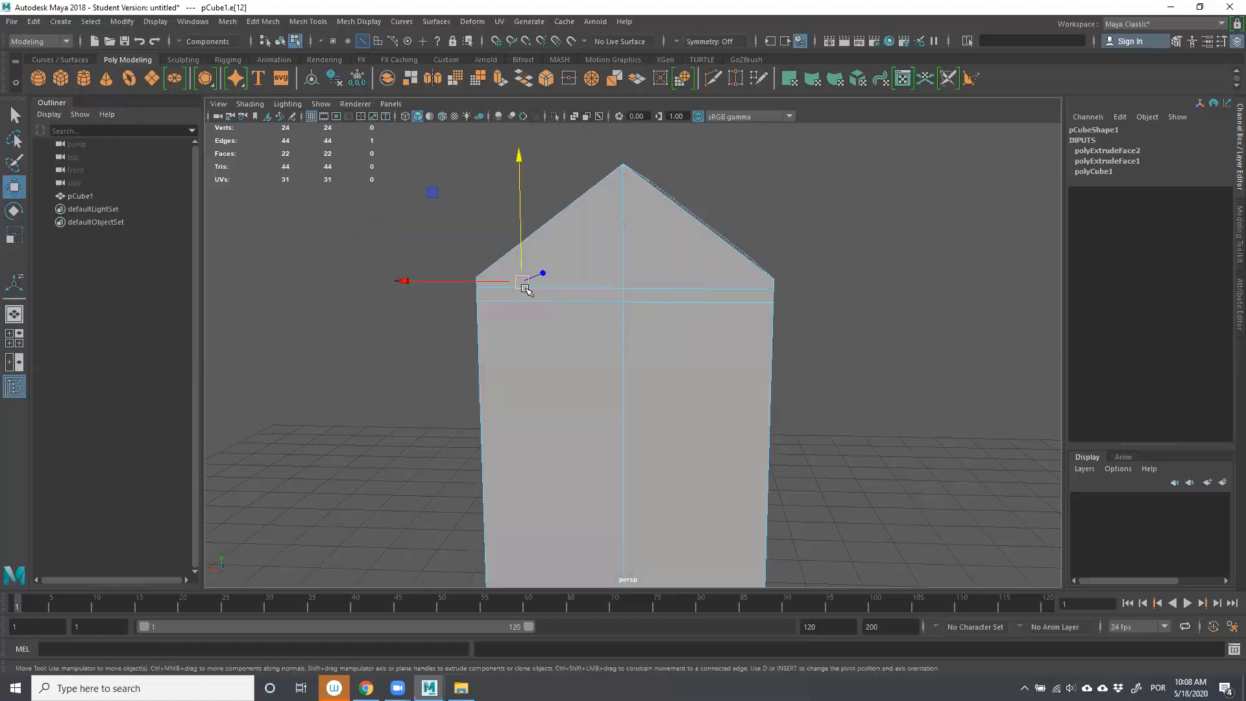
alt+drag(529, 287, 816, 275)
click(797, 275)
alt+drag(732, 256, 592, 399)
alt+right_drag(592, 399, 540, 270)
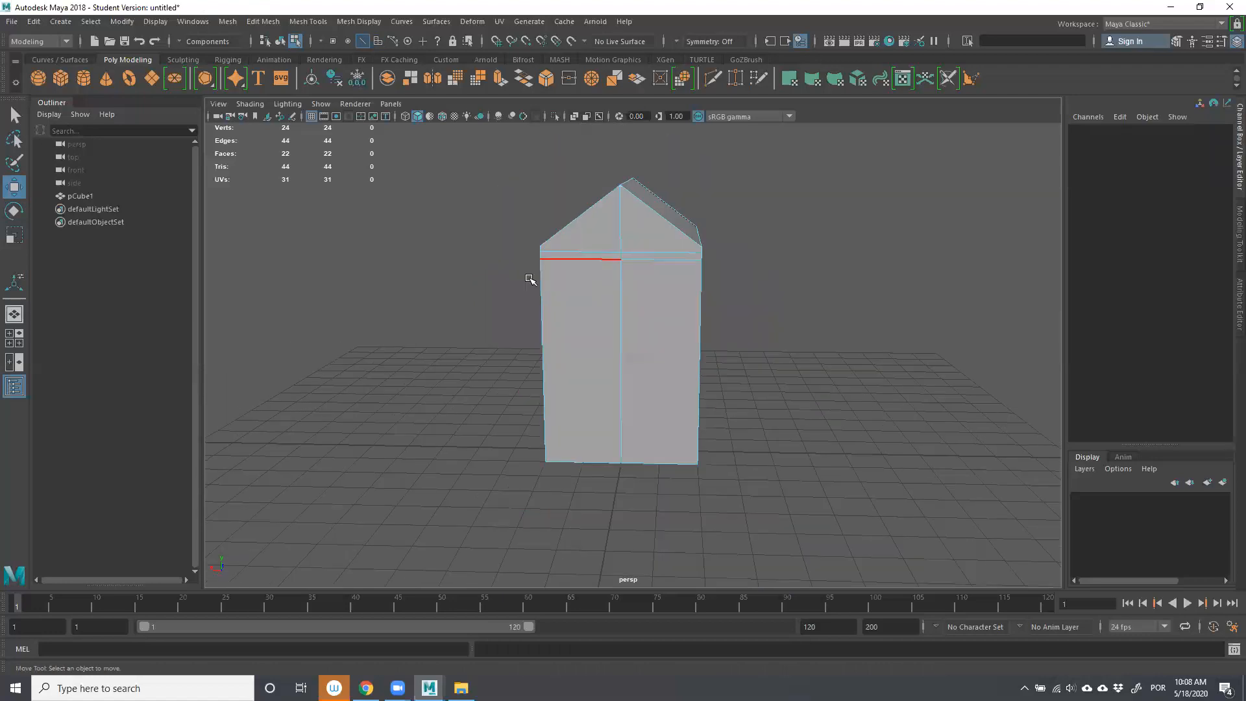
alt+drag(767, 318, 596, 336)
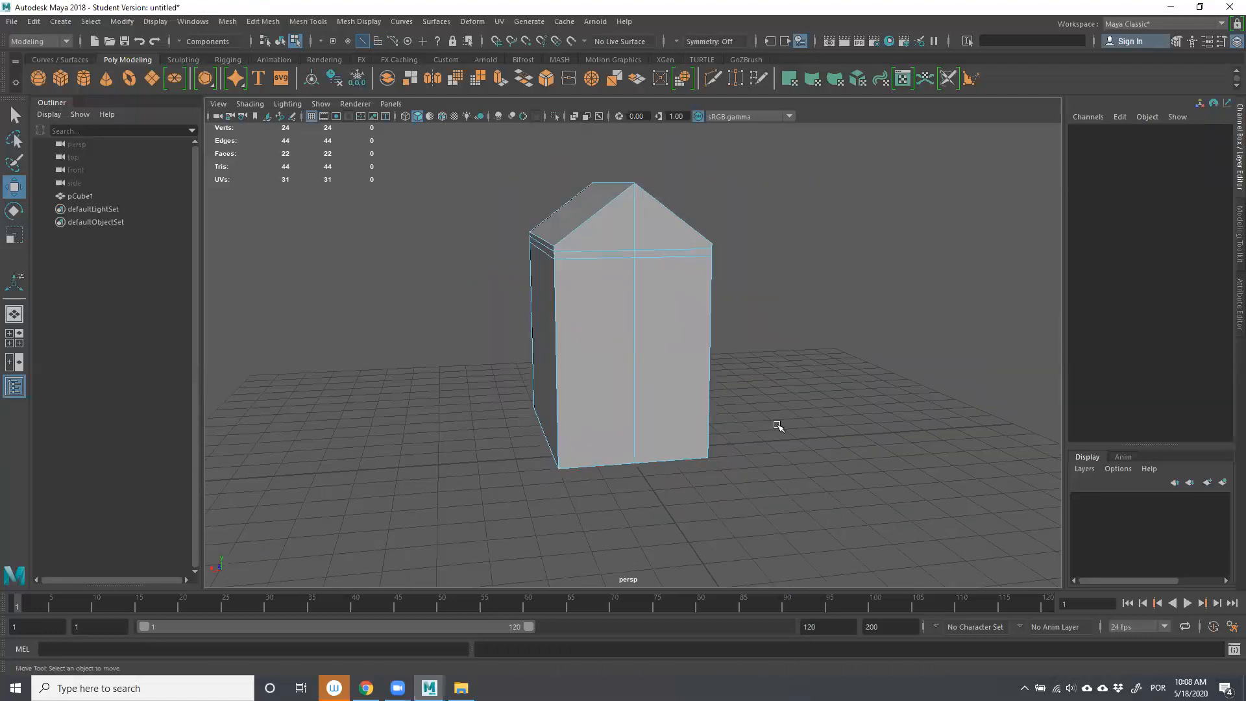
alt+drag(792, 423, 720, 348)
alt+drag(863, 390, 799, 389)
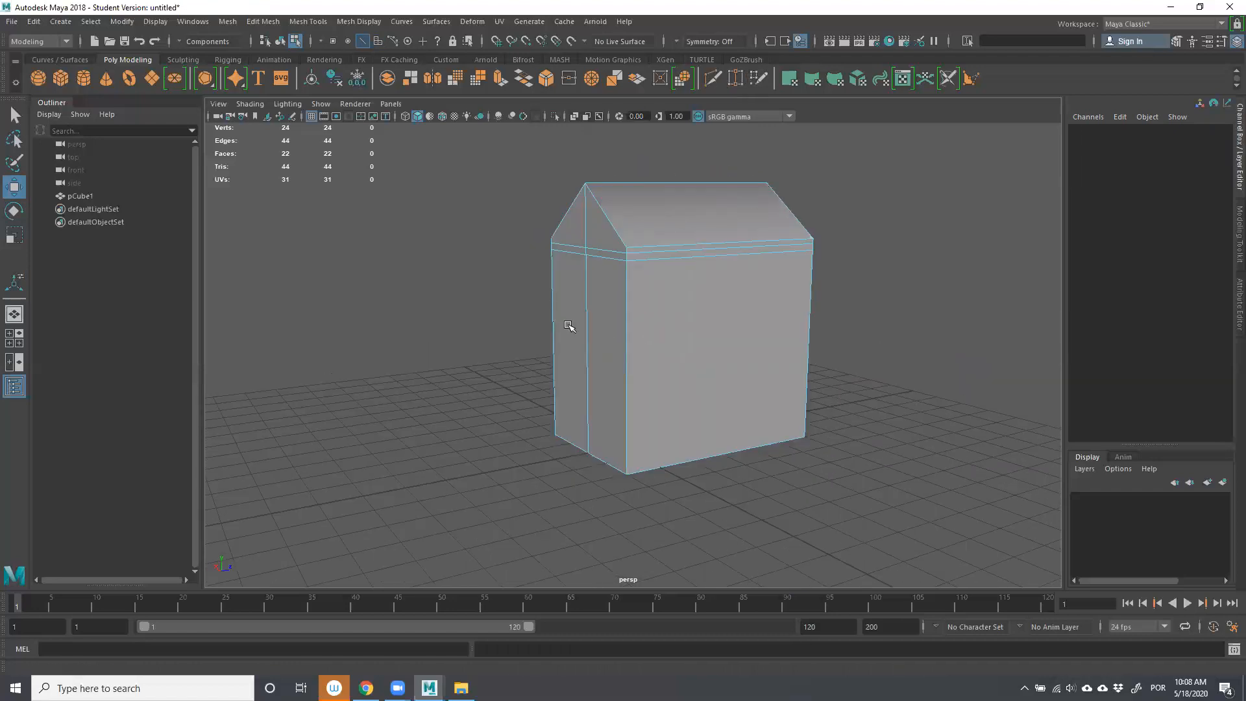
Switch to face selection and select both large wall faces below the gable.
alt+drag(567, 328, 607, 379)
right_drag(559, 383, 603, 395)
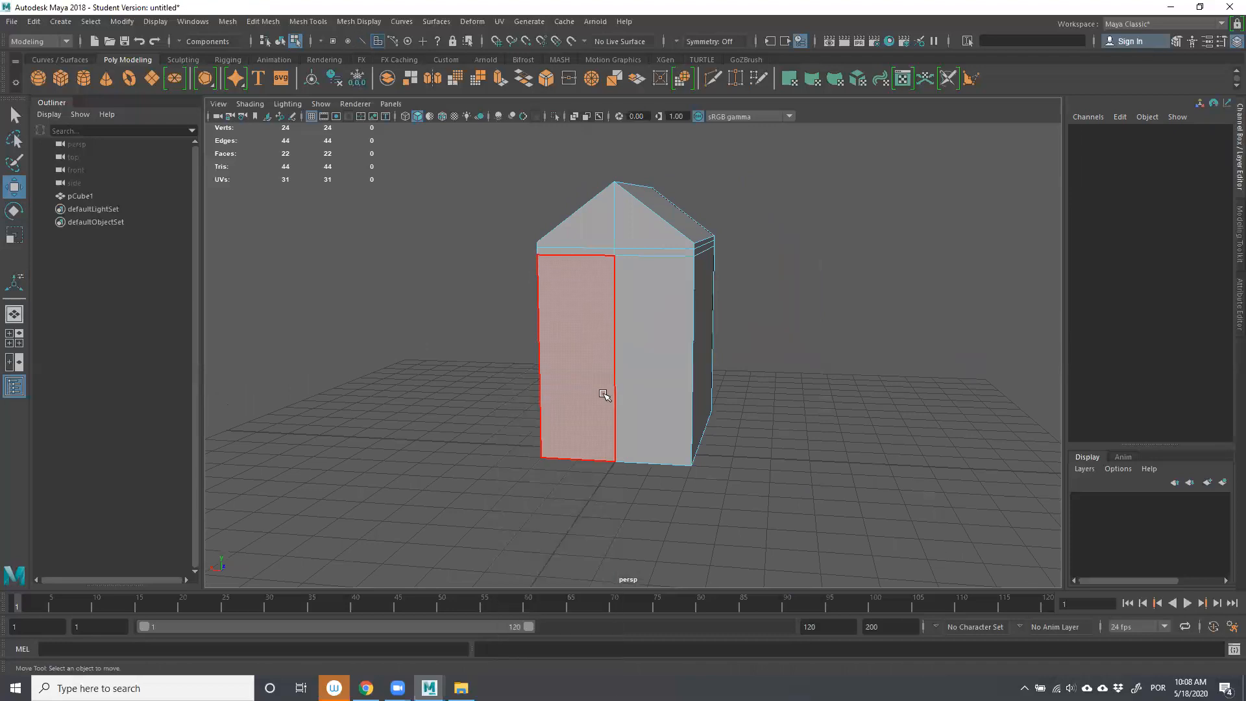
click(588, 400)
shift+click(664, 413)
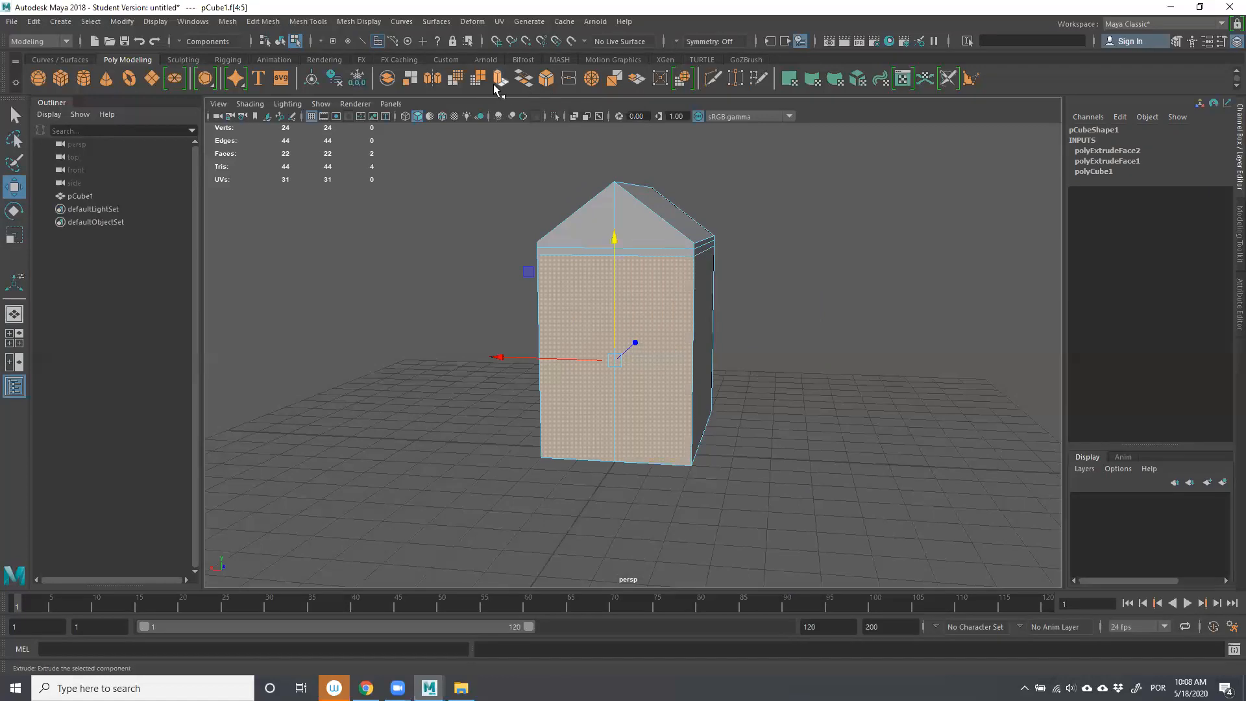
alt+drag(789, 341, 746, 351)
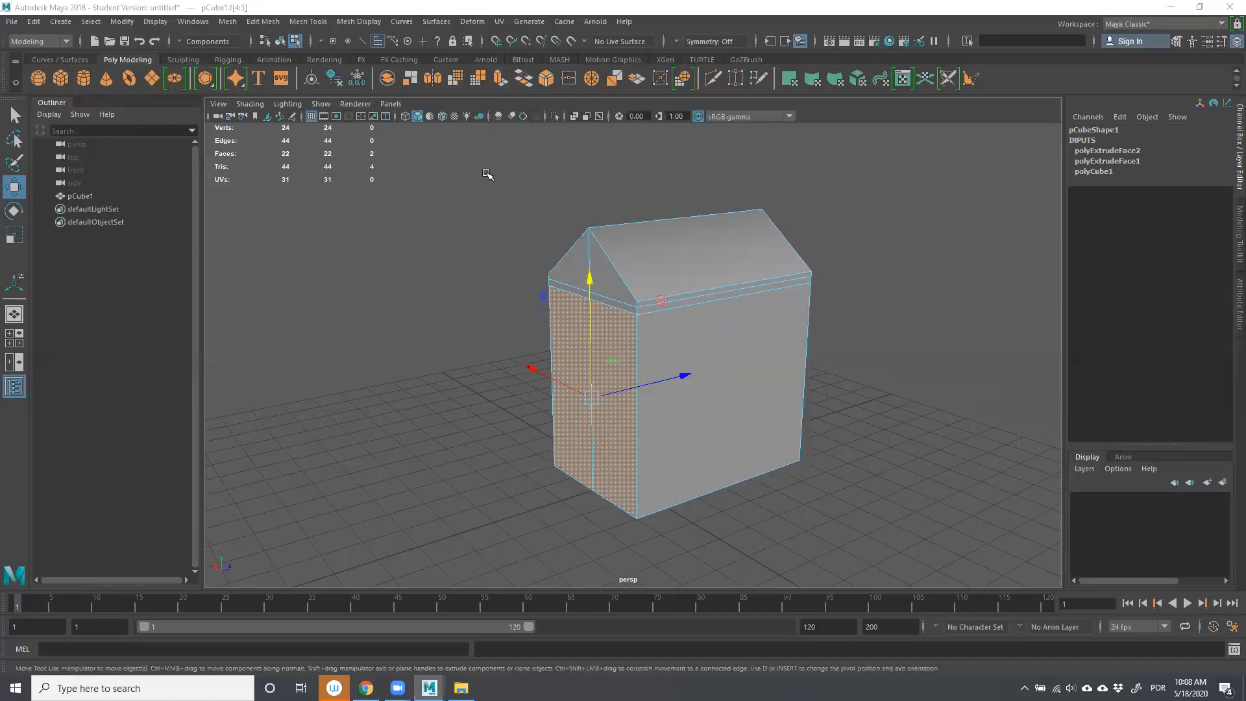
key(ctrl+z)
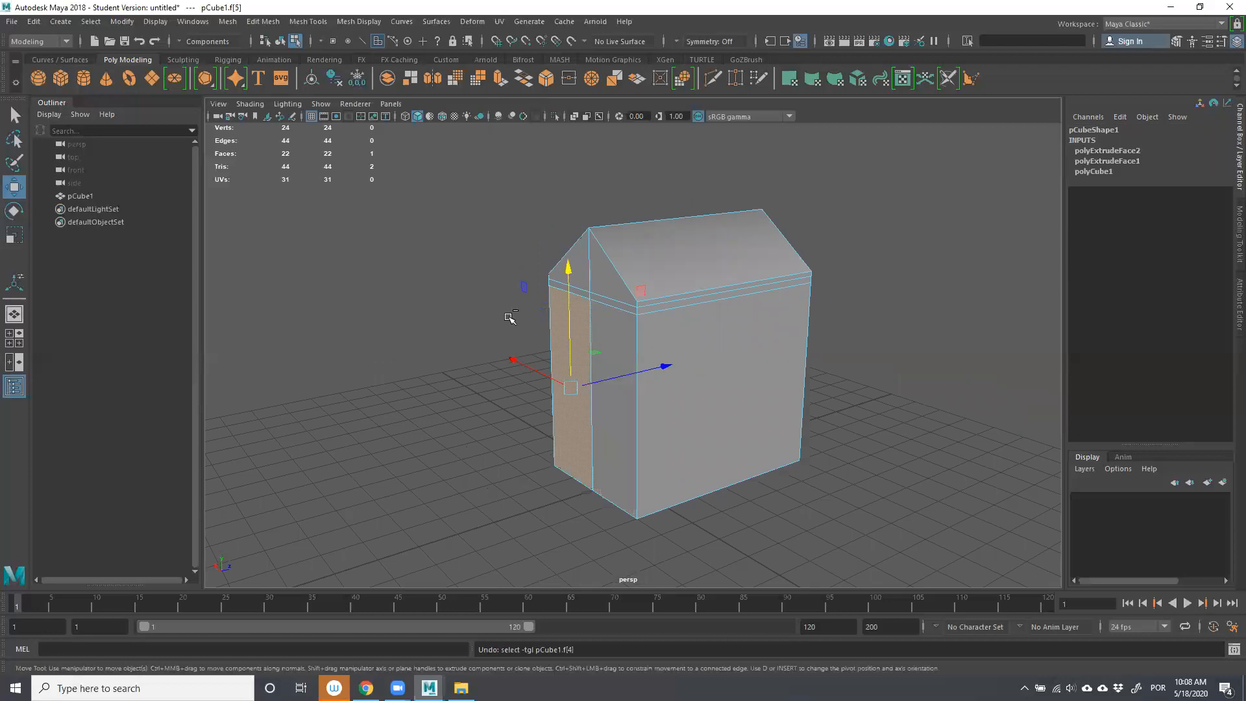
key(ctrl+z)
click(582, 413)
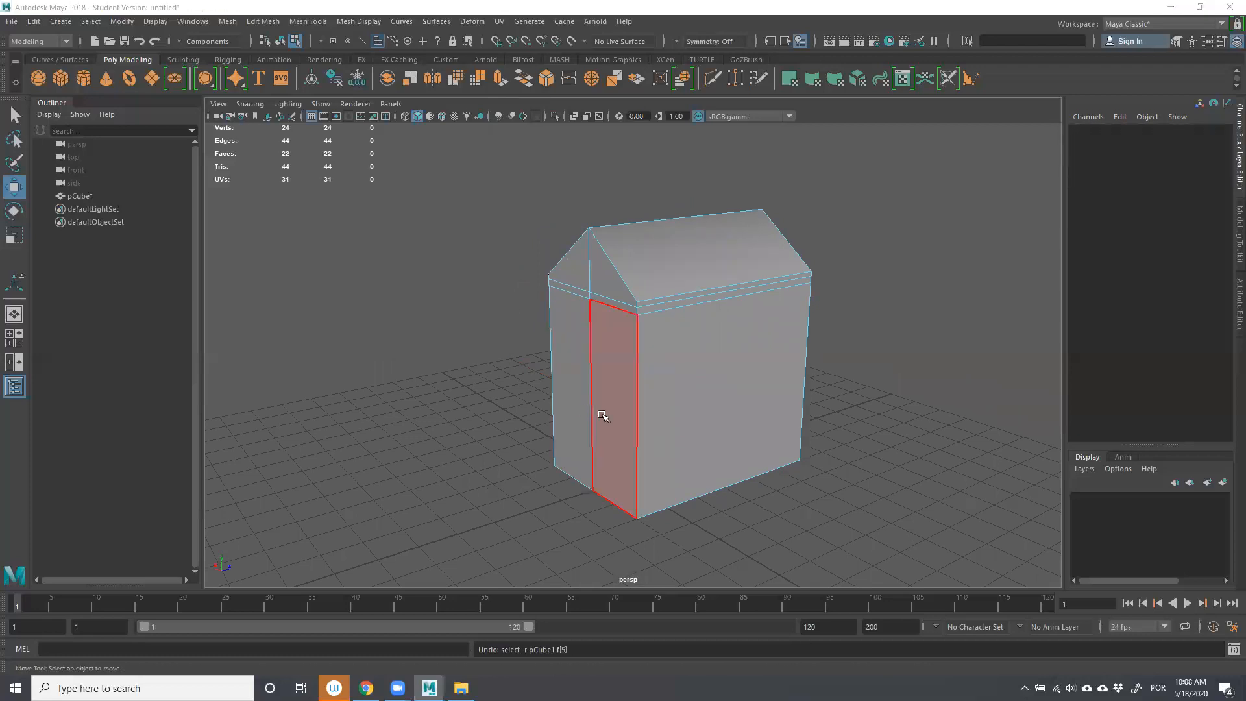
shift+click(625, 421)
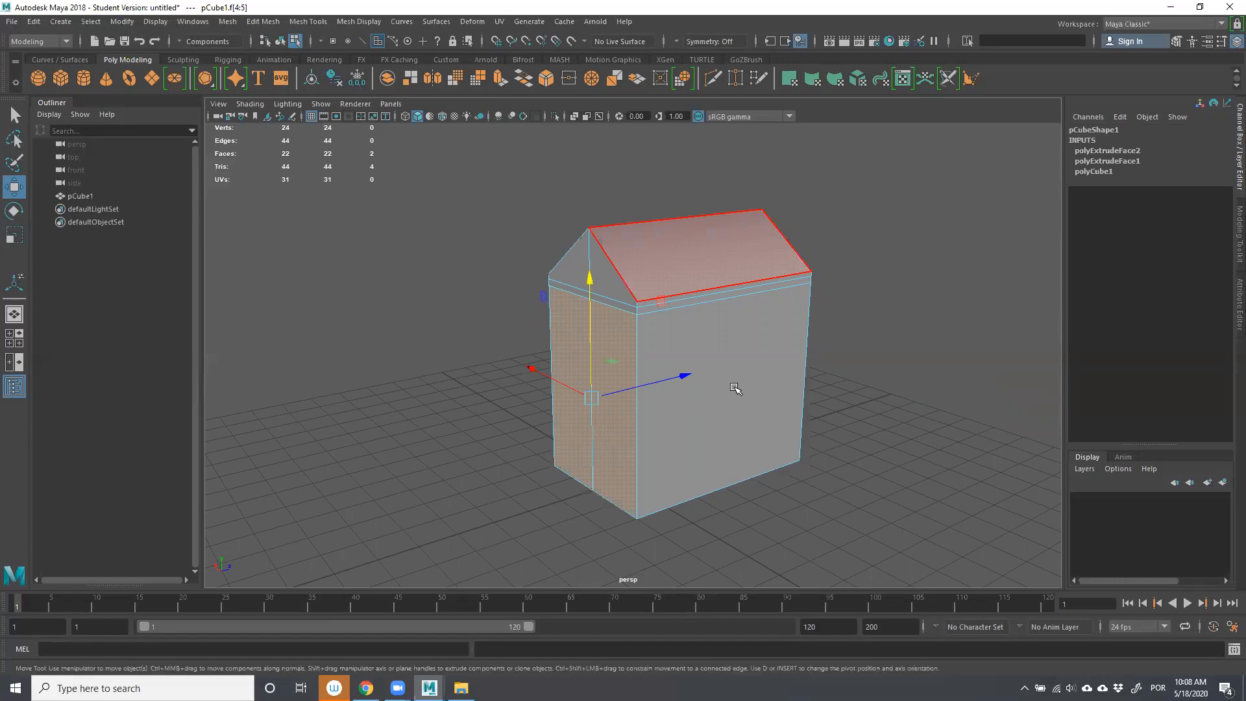
Extrude both gable-end wall faces, try changing the extrusion depth, and undo the depth change.
key(ctrl+e)
drag(556, 426, 689, 429)
alt+drag(604, 441, 523, 452)
key(ctrl+z)
key(ctrl+z)
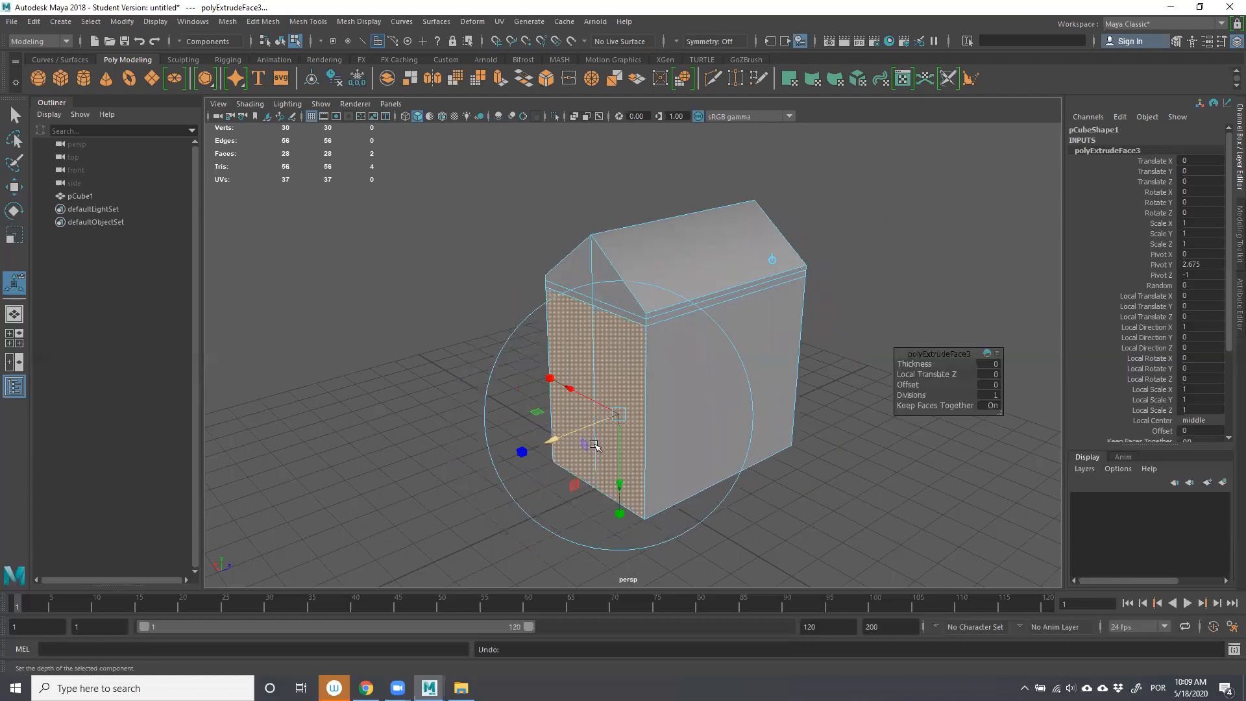
Move the extrusion's settings clear of the model, try Thickness and an Offset of 0.3, and undo the changes.
scroll(602, 488, up, 5)
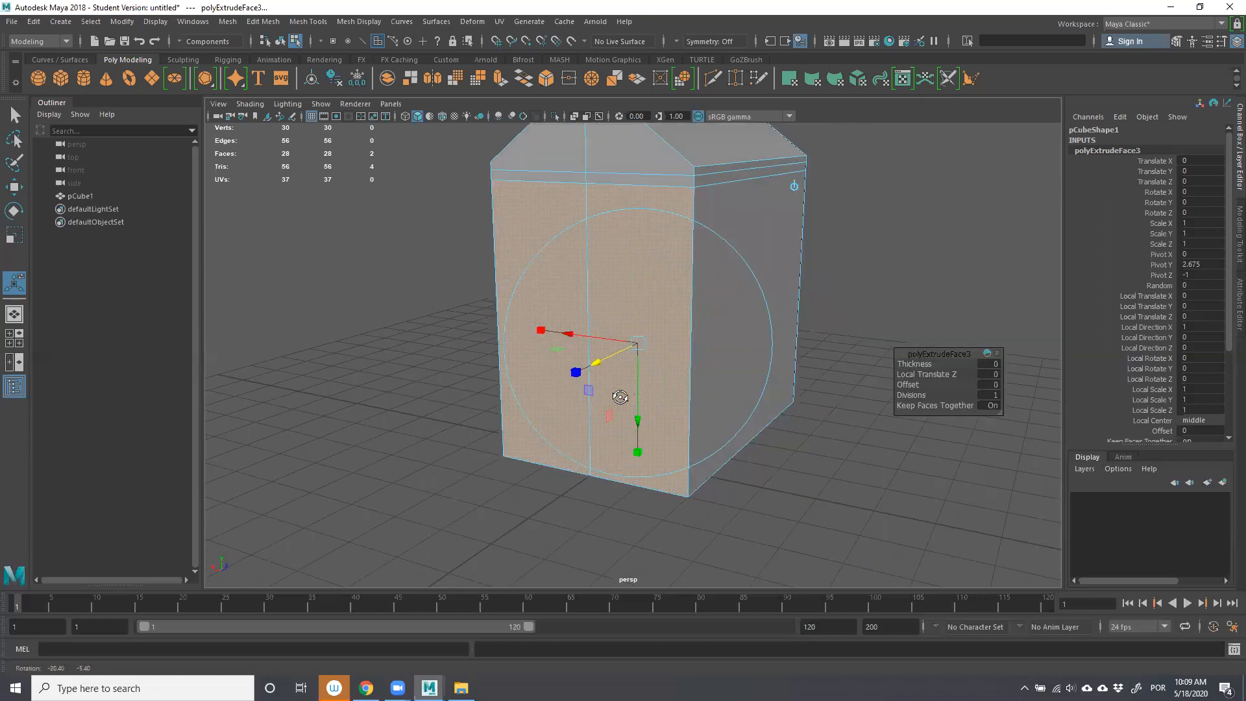
alt+drag(611, 436, 622, 465)
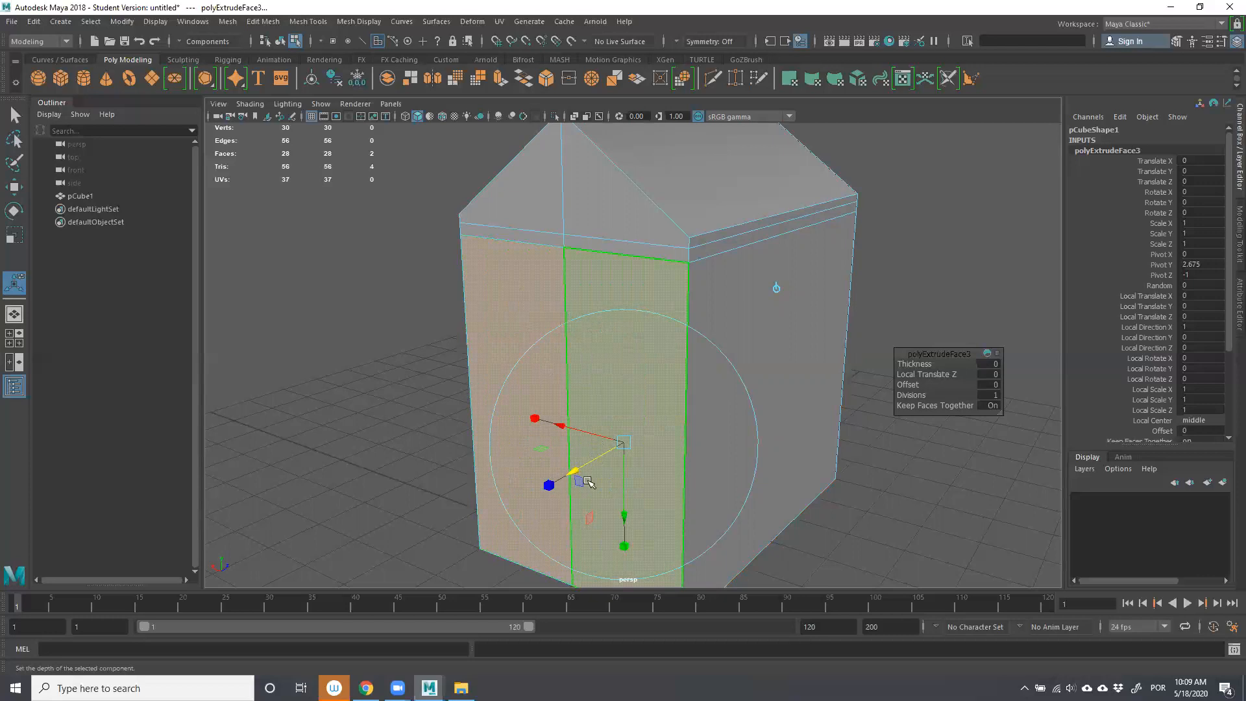
scroll(620, 450, down, 2)
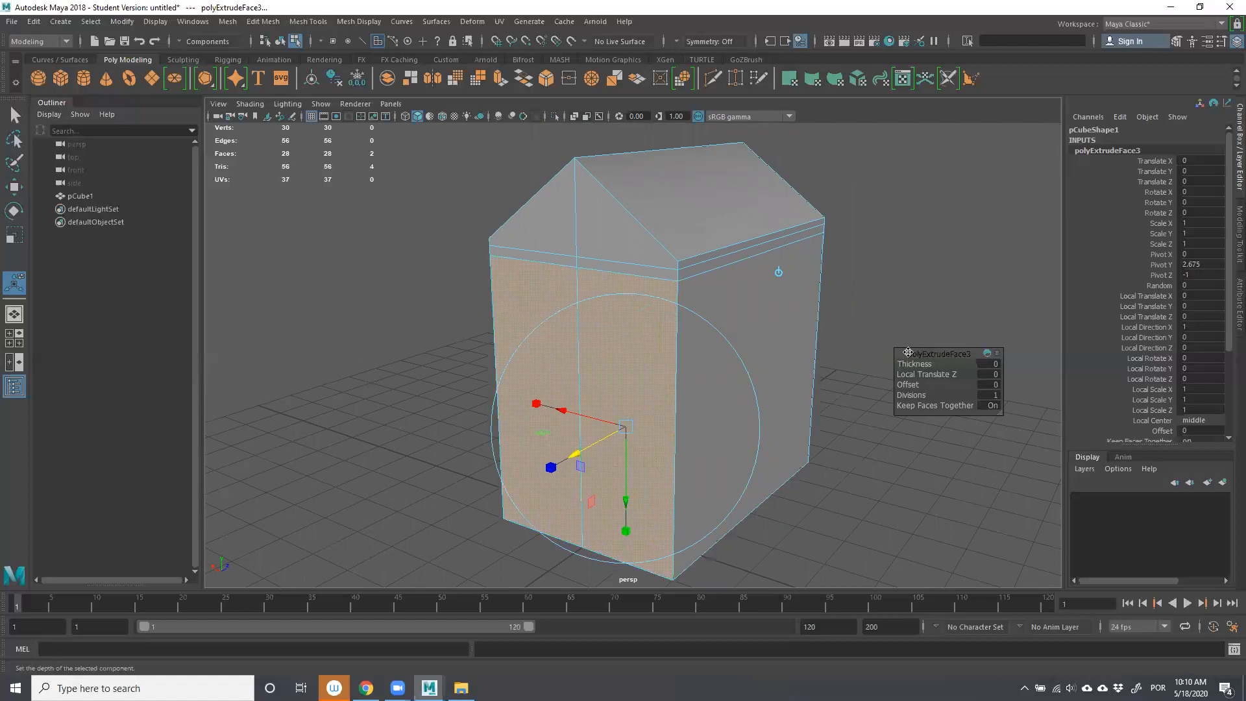
drag(942, 355, 898, 199)
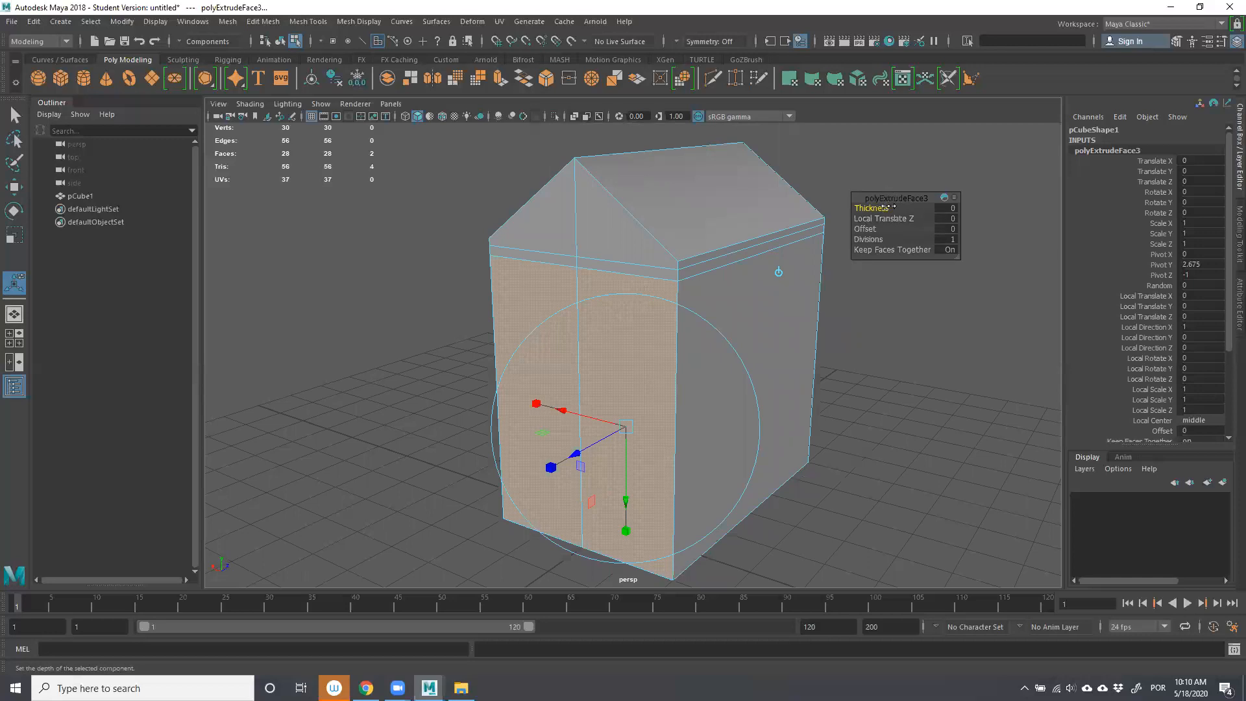
mouse_move(870, 209)
mouse_down()
mouse_move(893, 210)
mouse_move(858, 209)
mouse_move(909, 212)
mouse_move(860, 218)
mouse_move(899, 219)
mouse_move(876, 229)
mouse_up()
key(ctrl+z)
key(ctrl+z)
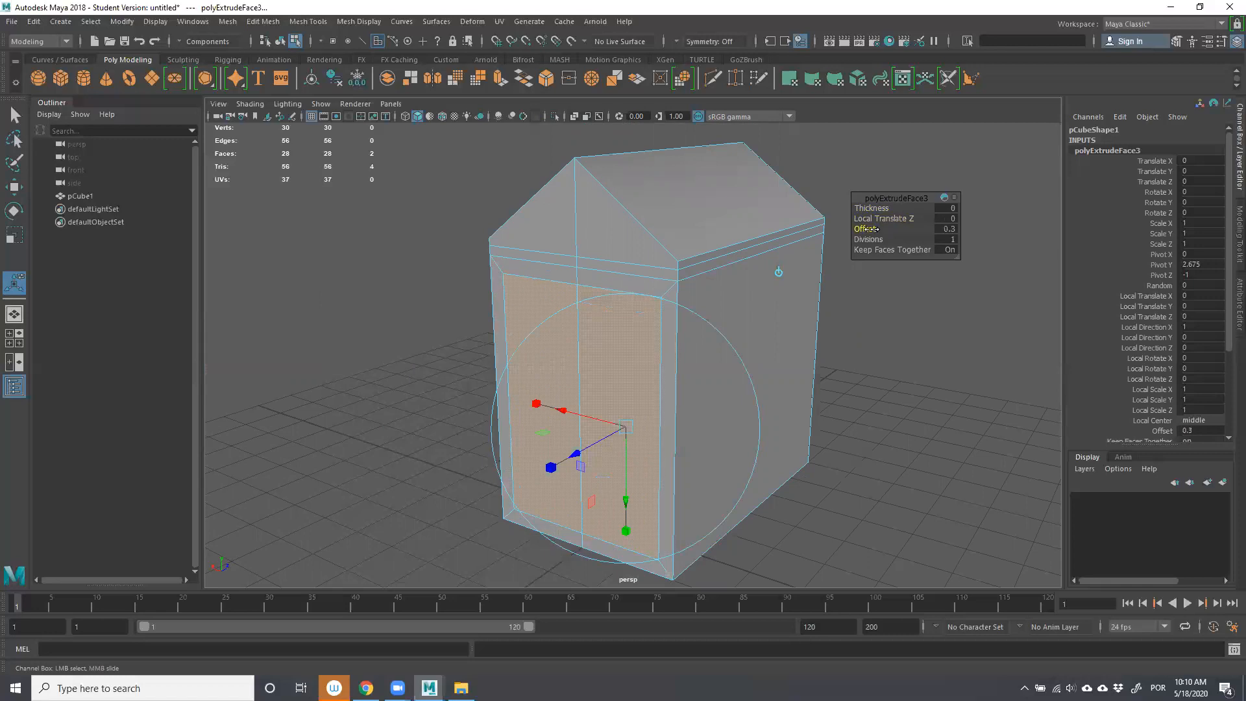
key(ctrl+z)
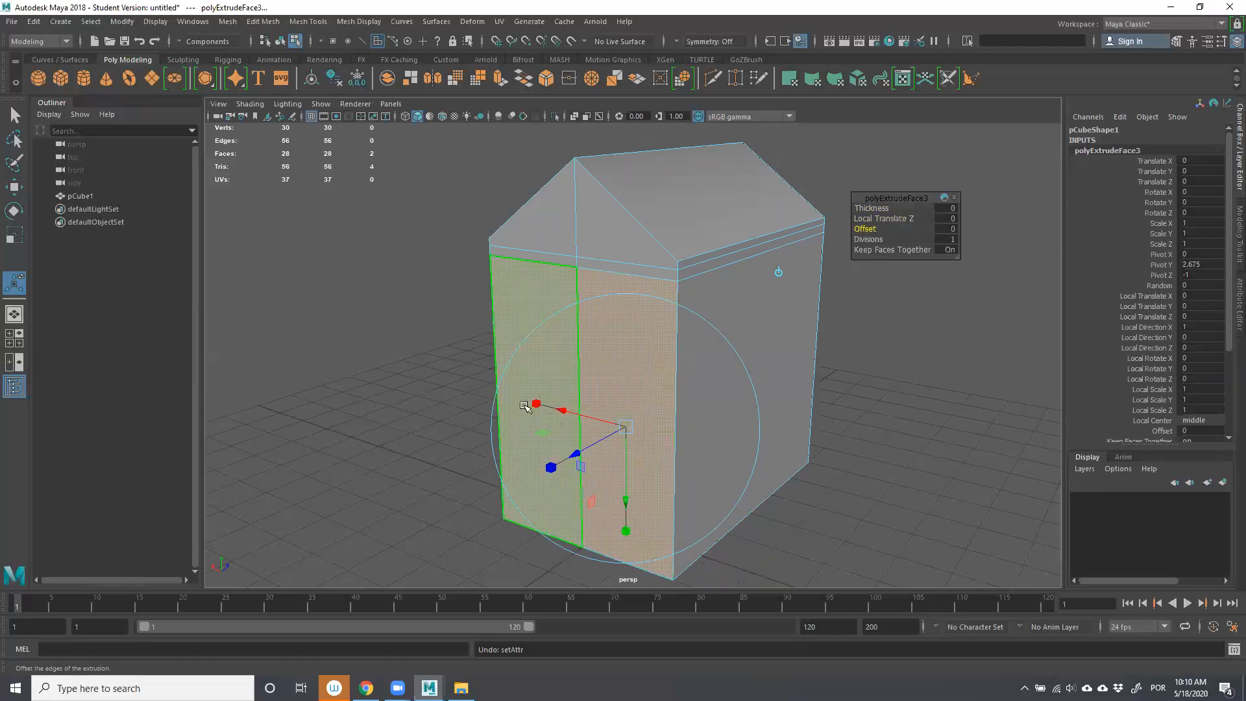
Scale the extruded gable-wall faces to about -0.267 in local X, 0.58 in Y and 1.5 in Z, forming an inset panel.
drag(534, 404, 587, 417)
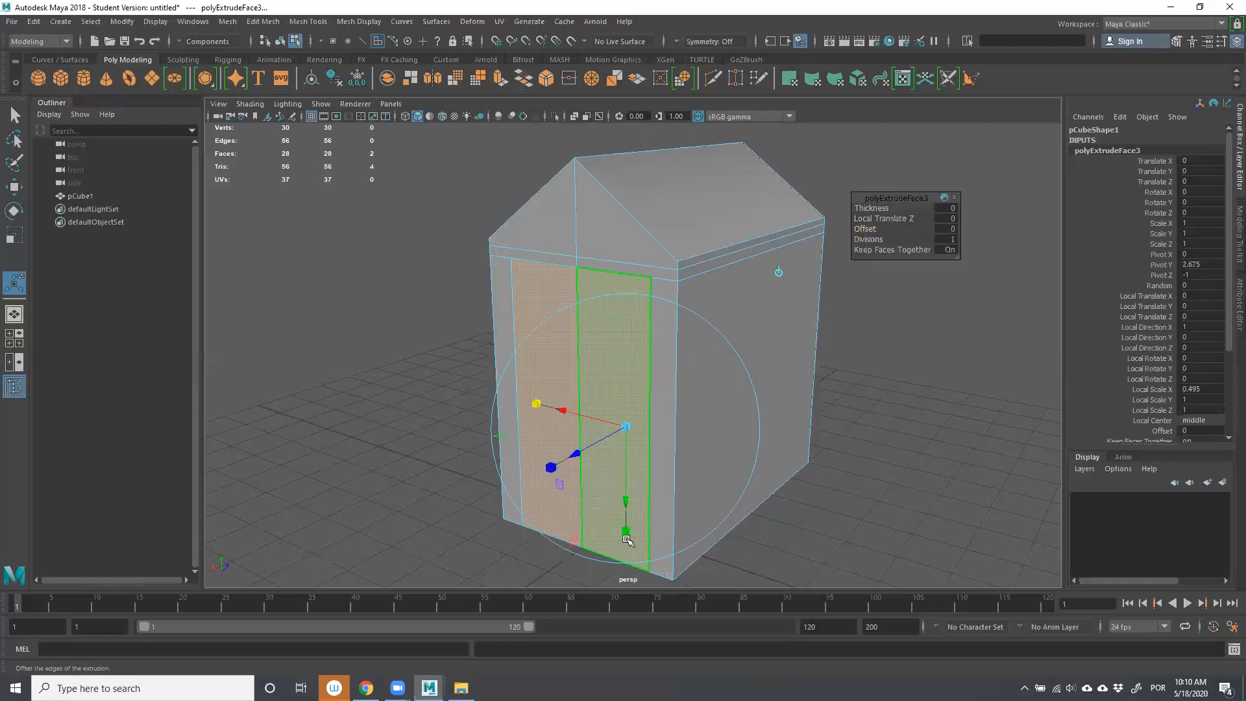
mouse_move(629, 509)
mouse_down()
mouse_move(628, 498)
mouse_move(627, 516)
mouse_up()
drag(537, 400, 642, 429)
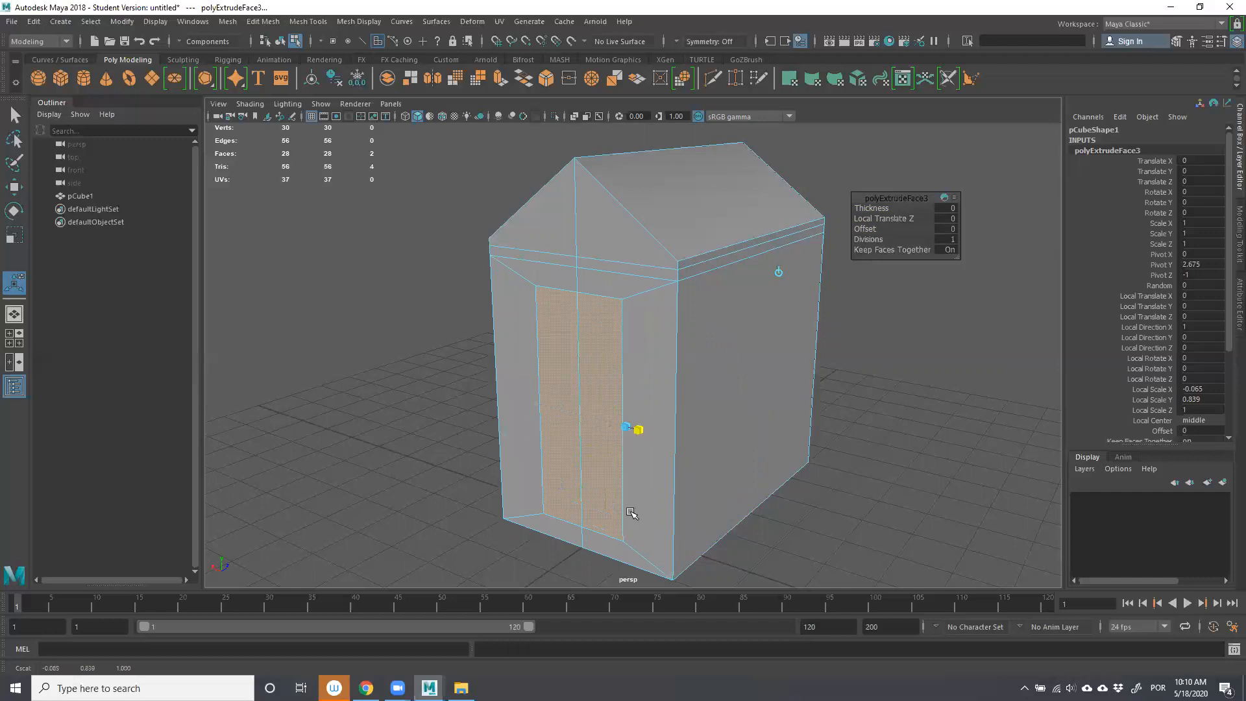
drag(628, 509, 655, 429)
drag(734, 455, 1003, 499)
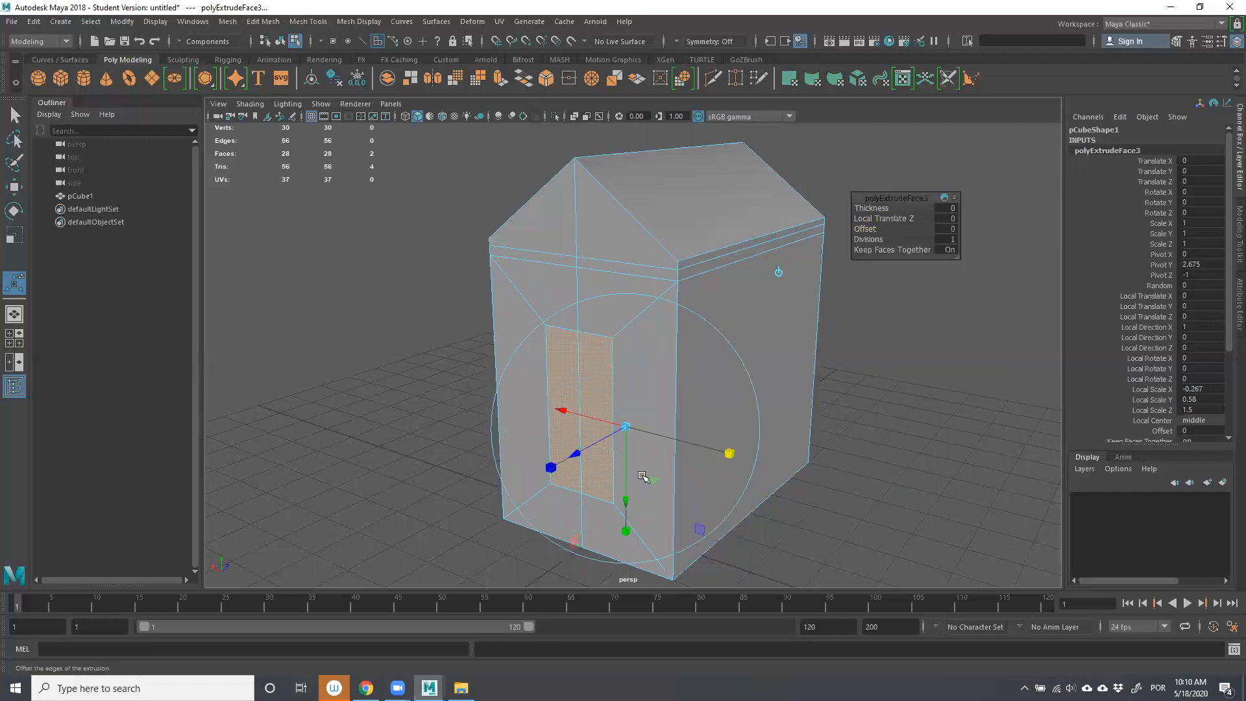
Lower the inset panel faces to near the base of the gable-end wall as a door outline, and deselect them.
mouse_move(627, 493)
mouse_down()
mouse_move(633, 536)
mouse_move(649, 484)
mouse_up()
alt+middle_drag(649, 484, 659, 408)
mouse_move(637, 473)
mouse_down()
mouse_move(650, 431)
mouse_move(717, 422)
mouse_move(733, 388)
mouse_move(872, 406)
mouse_move(696, 424)
mouse_move(639, 452)
mouse_up()
click(849, 466)
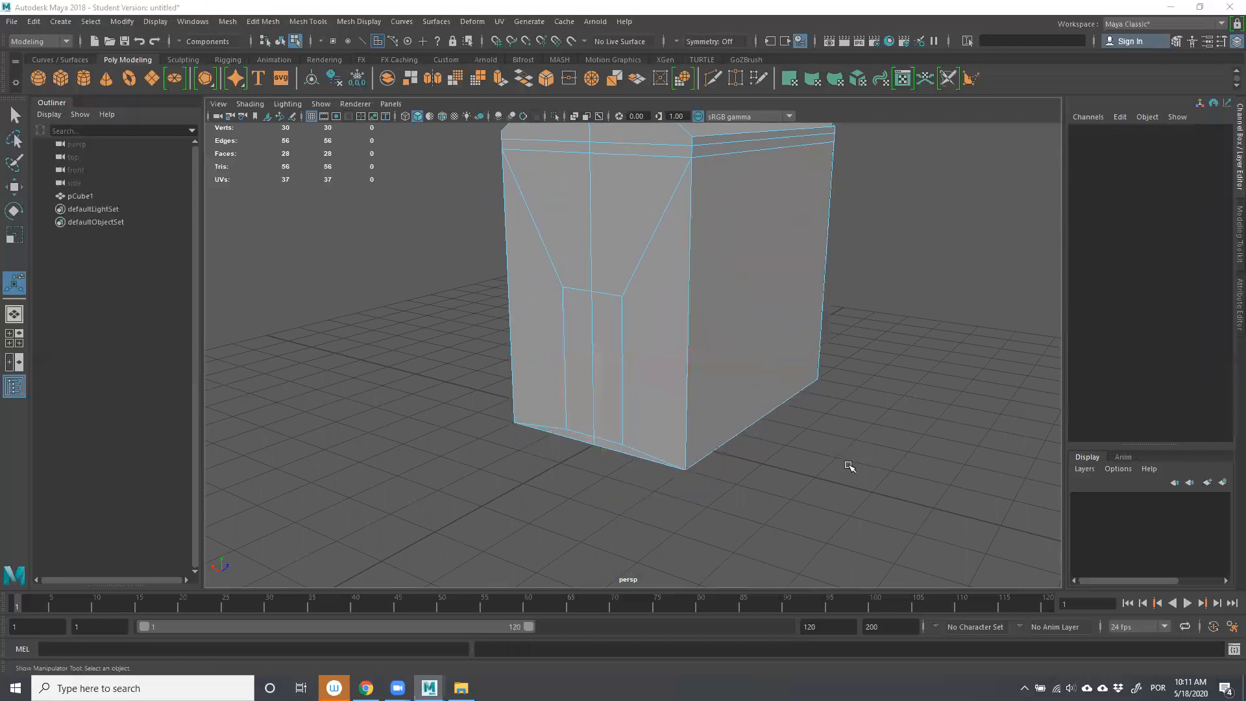
scroll(845, 470, down, 2)
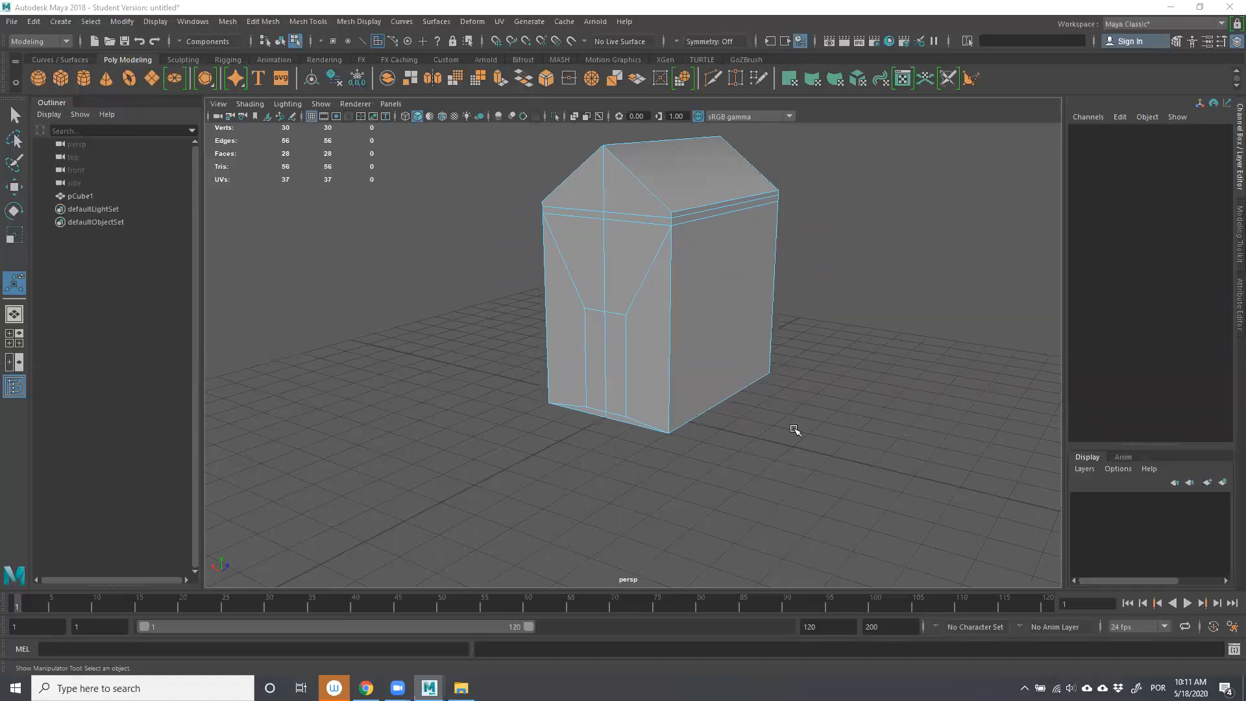
mouse_move(876, 345)
alt+mouse_down()
mouse_move(537, 328)
mouse_move(921, 335)
mouse_move(790, 334)
mouse_move(890, 331)
mouse_move(868, 323)
alt+mouse_up()
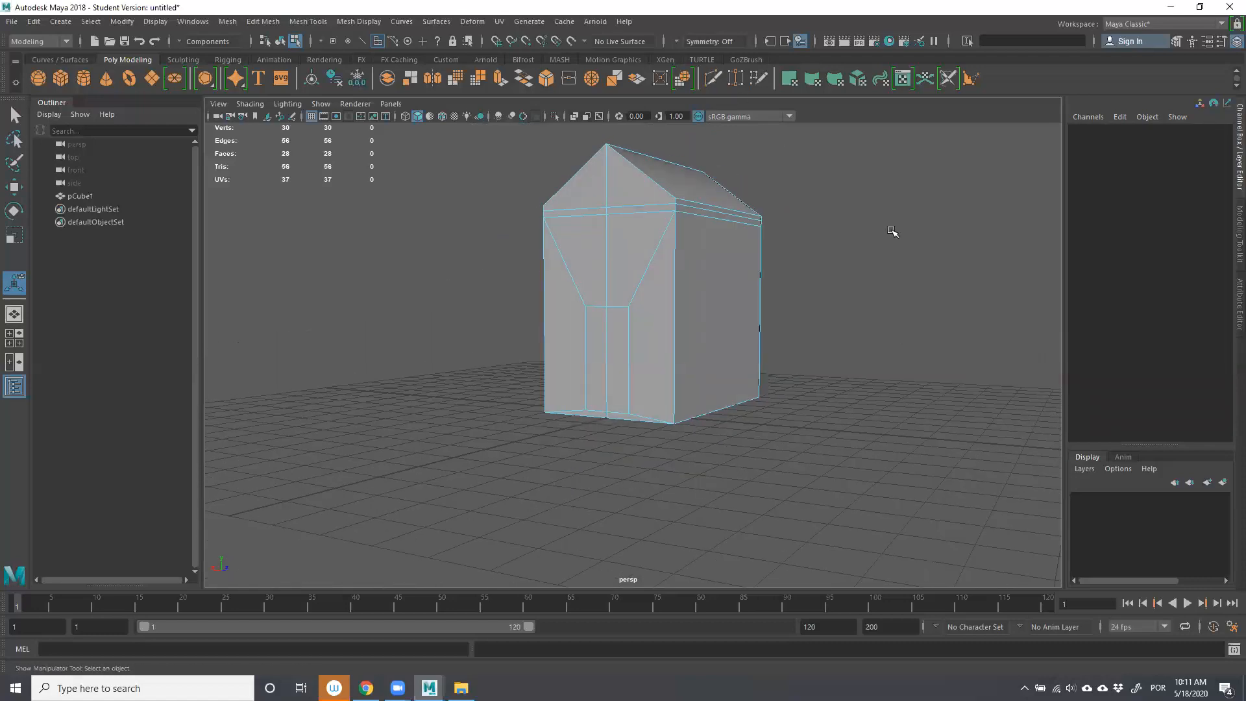
Select both door panel faces and extrude them inward with a Local Translate Z of -0.177.
scroll(702, 317, up, 3)
click(581, 331)
shift+click(617, 348)
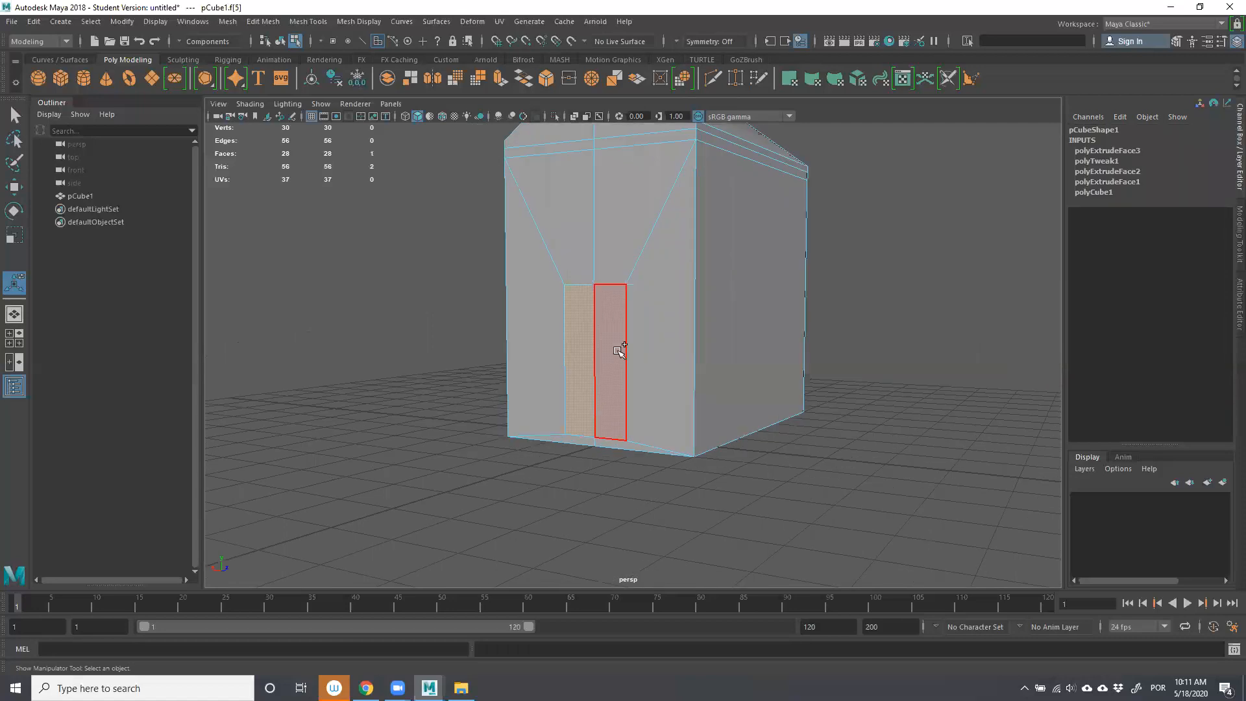
click(499, 78)
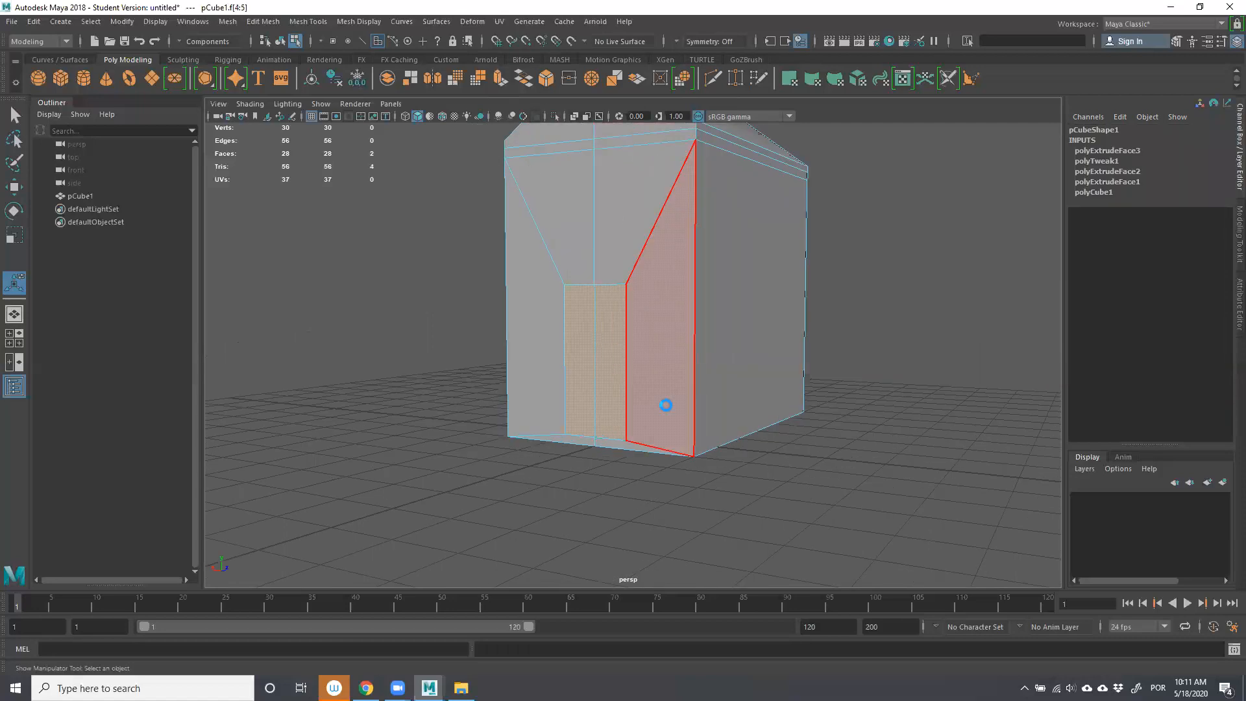
drag(565, 367, 600, 361)
alt+drag(566, 261, 627, 261)
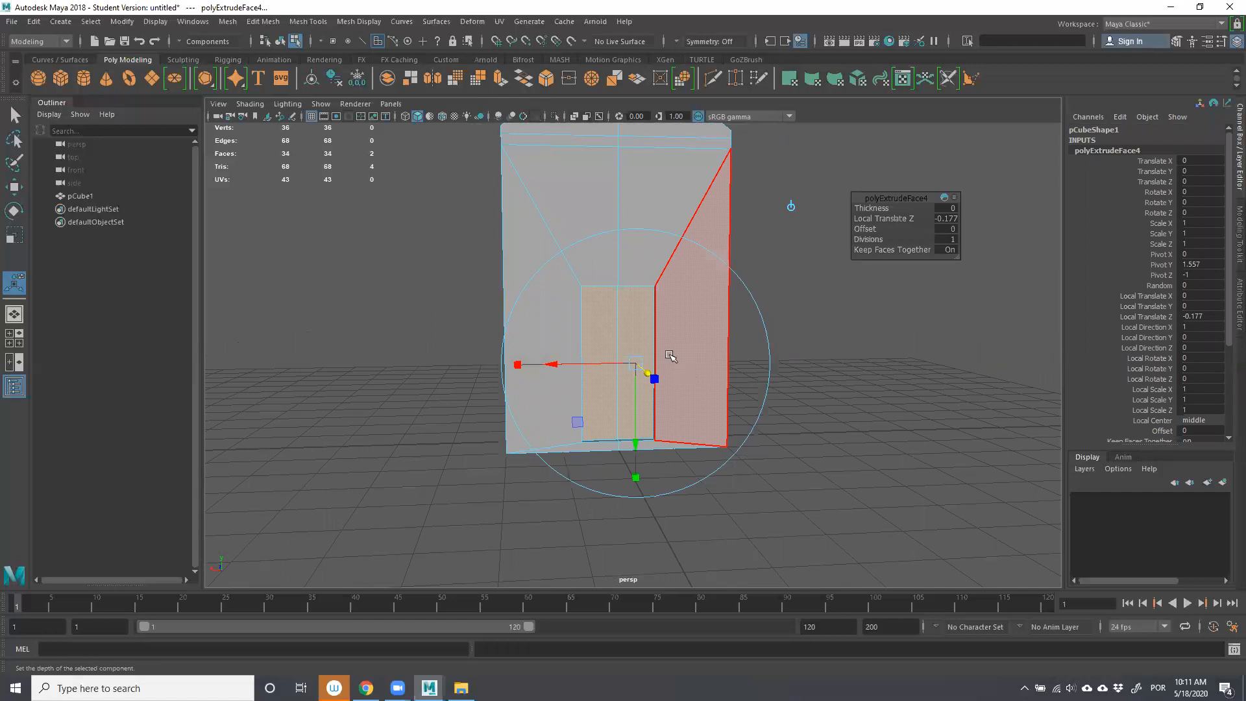
Extrude the recessed door faces again and scale them slightly smaller, adjusting the width so an even frame surrounds them.
click(500, 81)
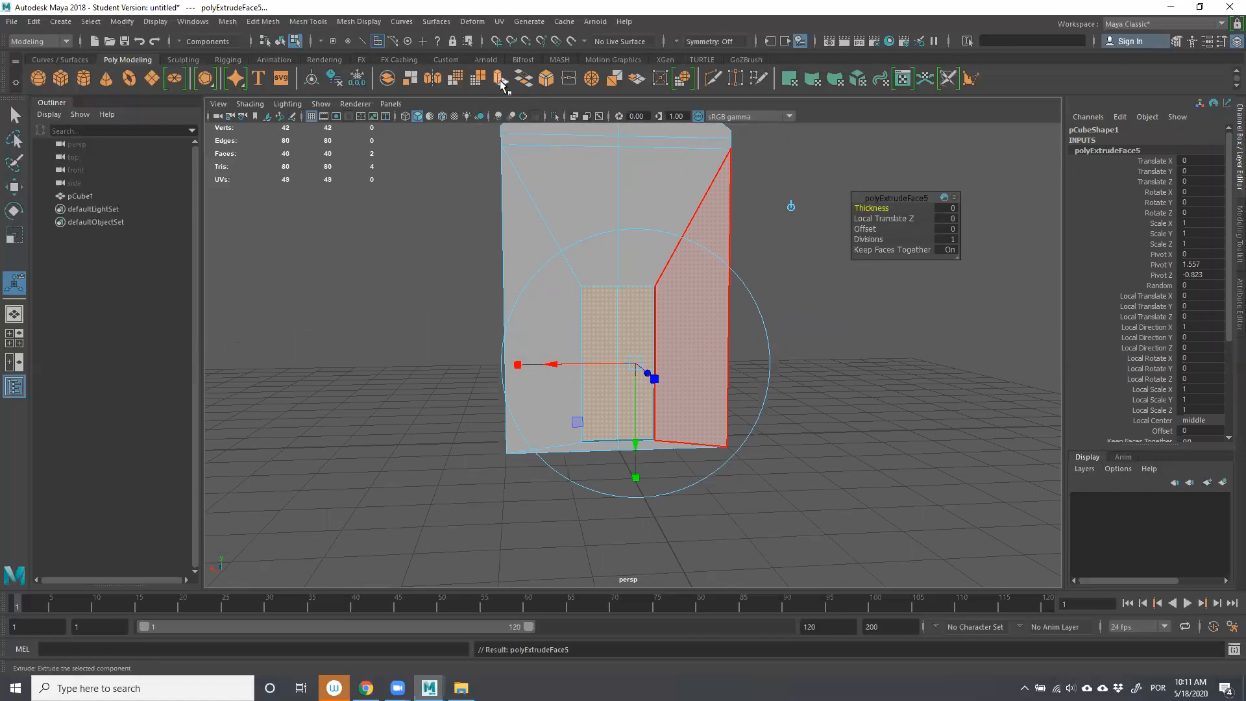
scroll(664, 253, up, 5)
scroll(666, 260, down, 3)
alt+drag(677, 288, 707, 292)
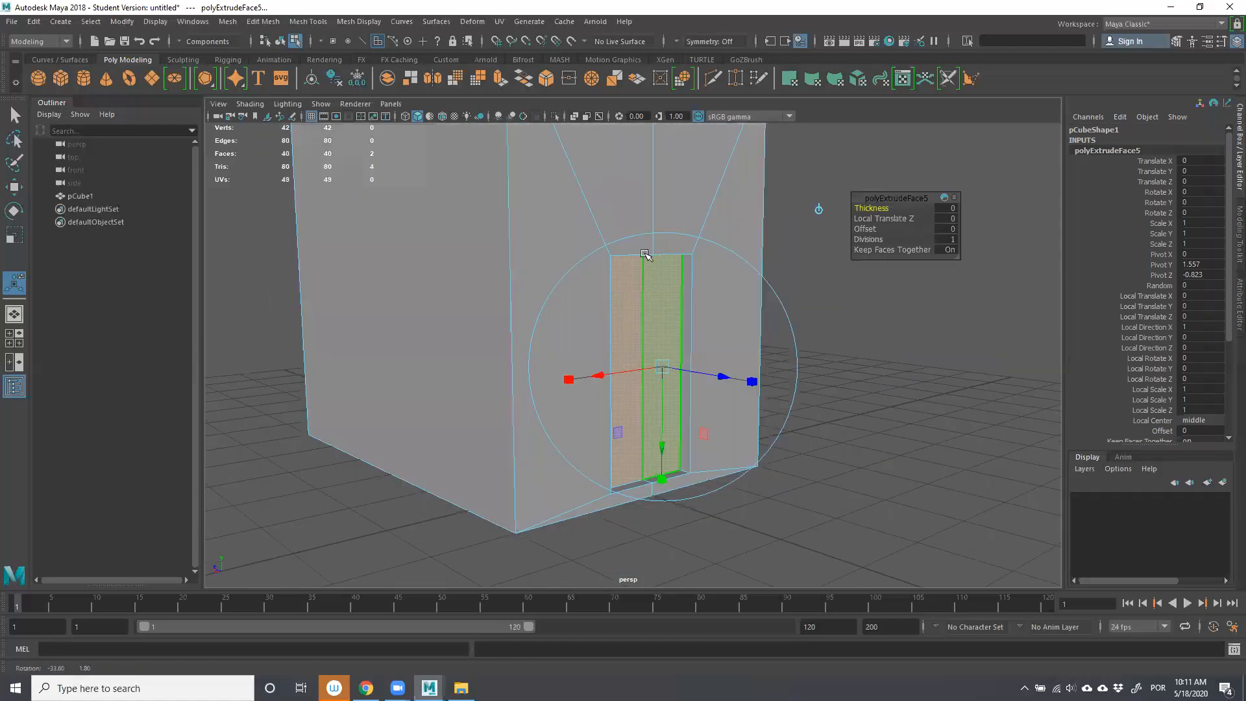
key(r)
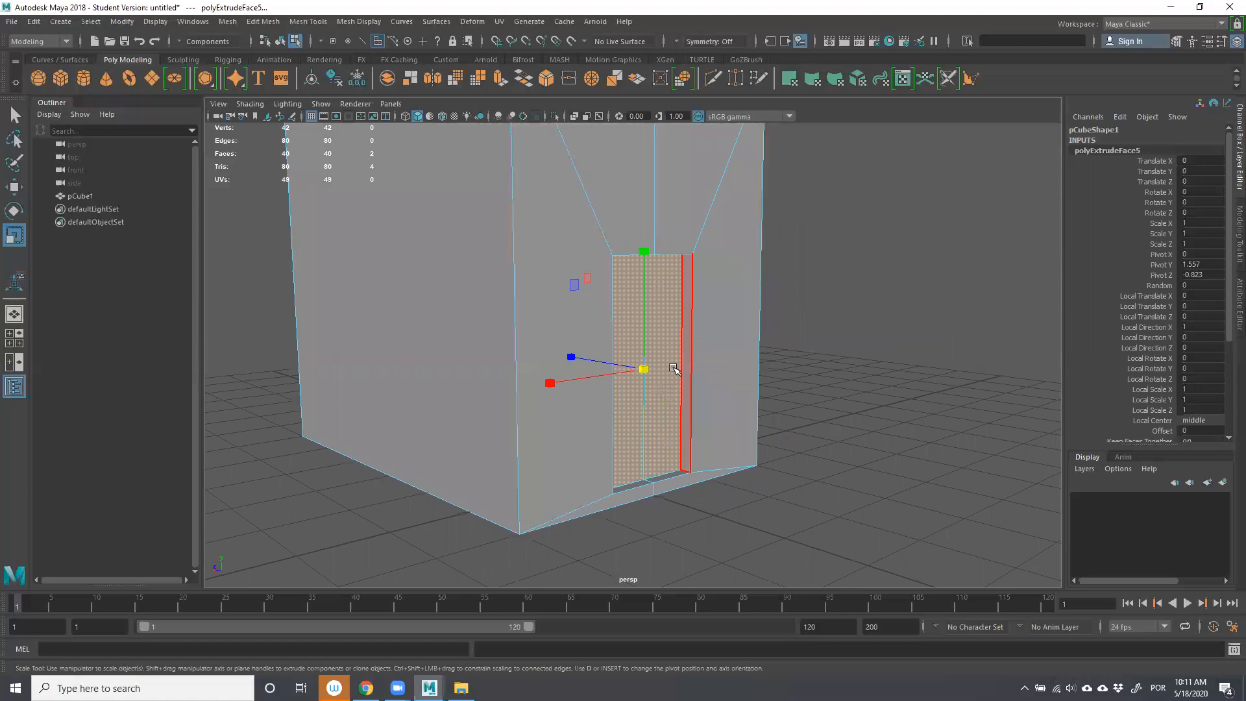
mouse_move(644, 370)
mouse_down()
mouse_move(622, 365)
mouse_move(638, 359)
mouse_up()
drag(557, 379, 555, 382)
alt+drag(799, 313, 721, 318)
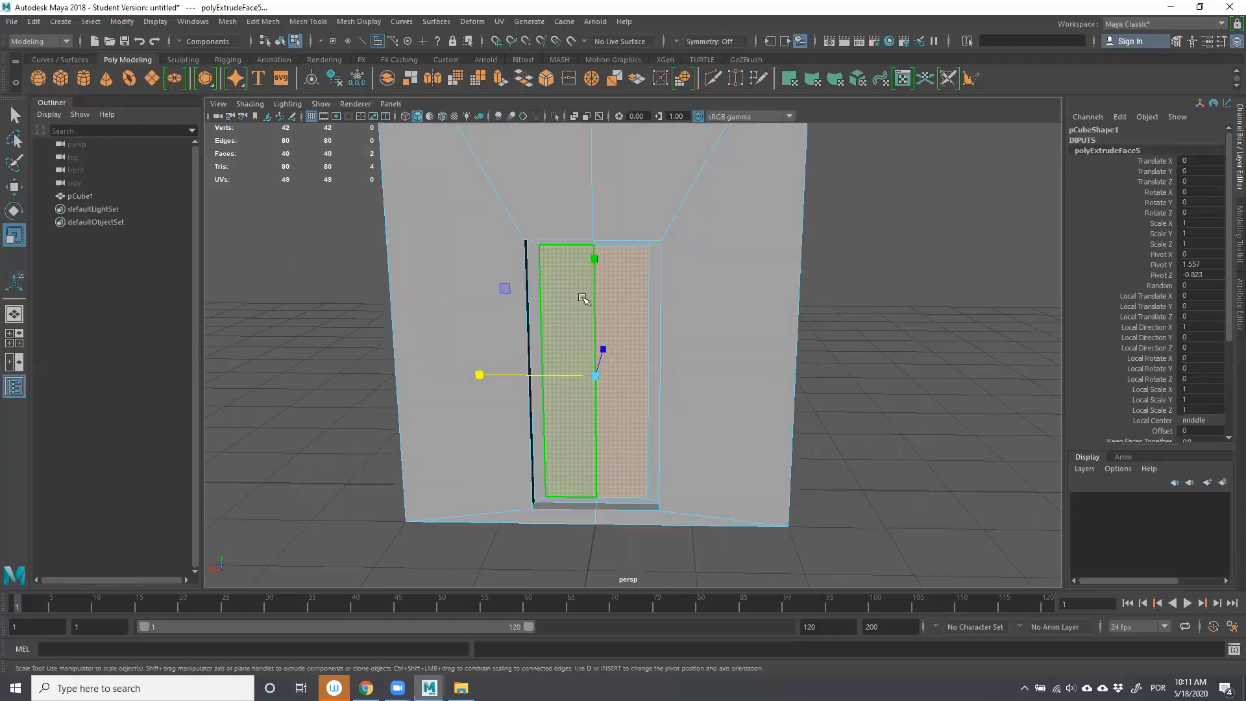
scroll(584, 300, up, 3)
drag(461, 381, 449, 381)
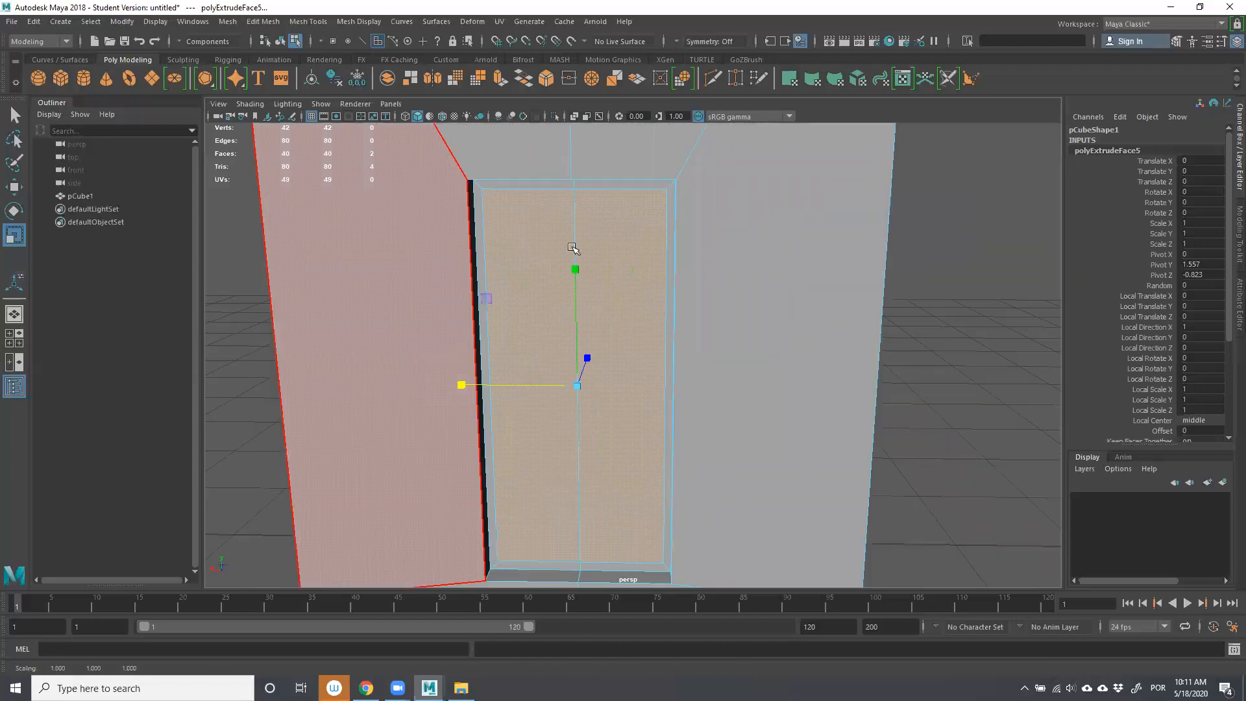
scroll(676, 220, down, 3)
alt+drag(689, 292, 618, 273)
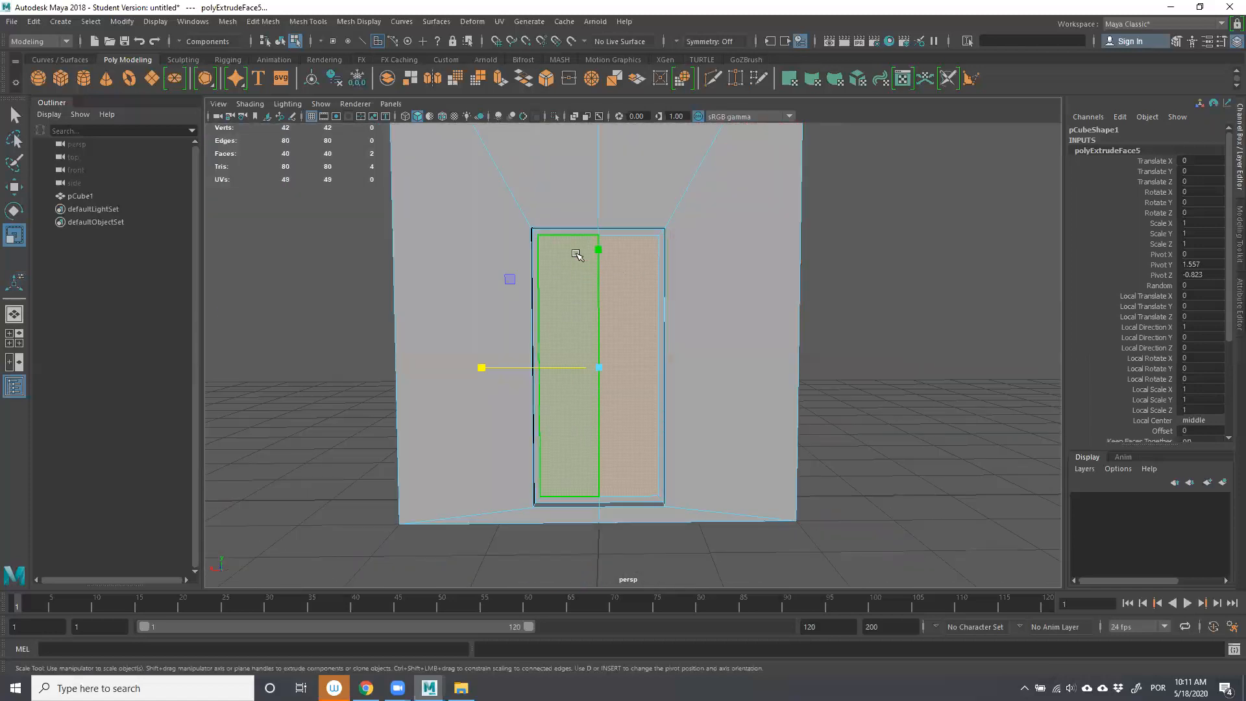
Extrude the inner door faces once more by a small depth, and clear the selection.
alt+drag(549, 326, 552, 322)
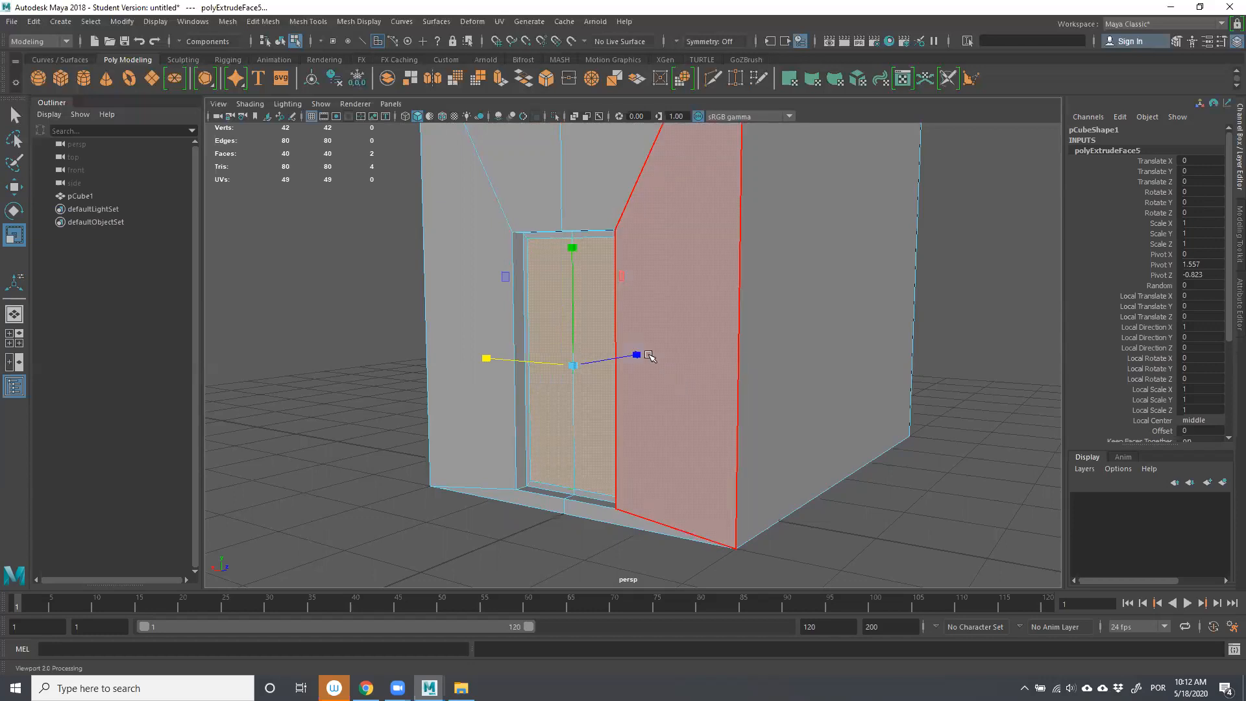
alt+drag(629, 373, 598, 320)
click(500, 80)
drag(556, 385, 549, 388)
click(308, 356)
scroll(543, 383, down, 8)
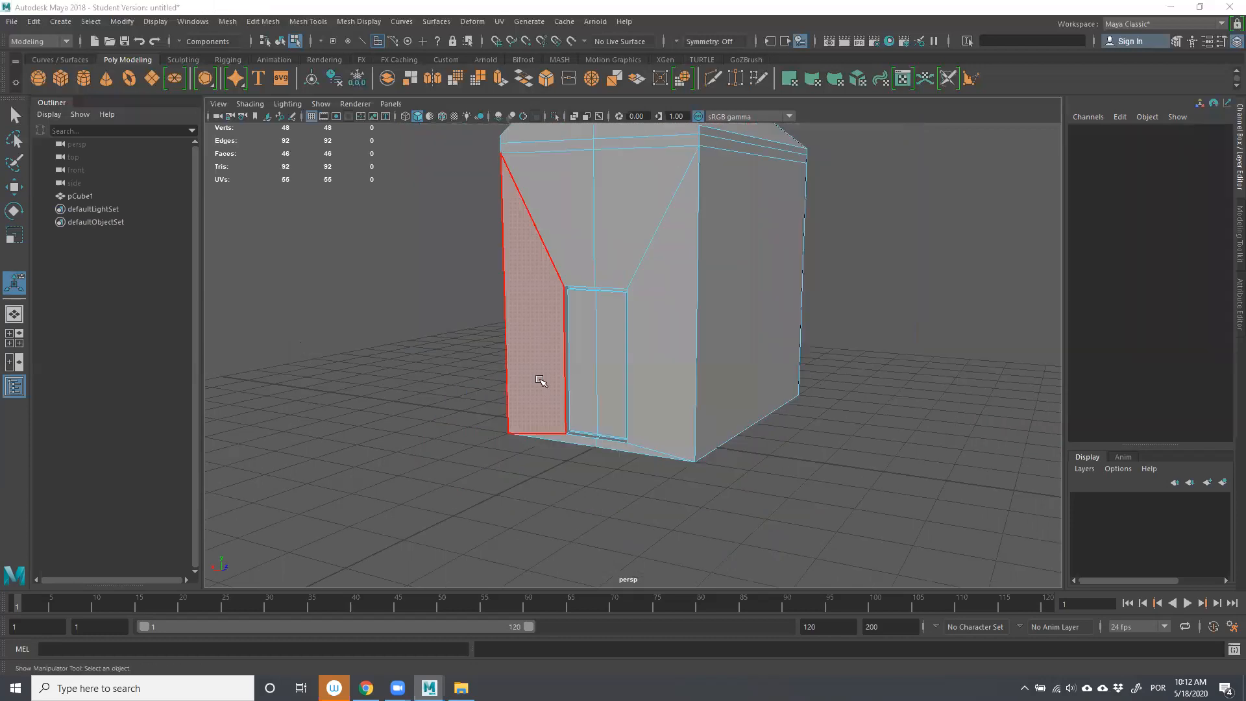
scroll(659, 399, up, 6)
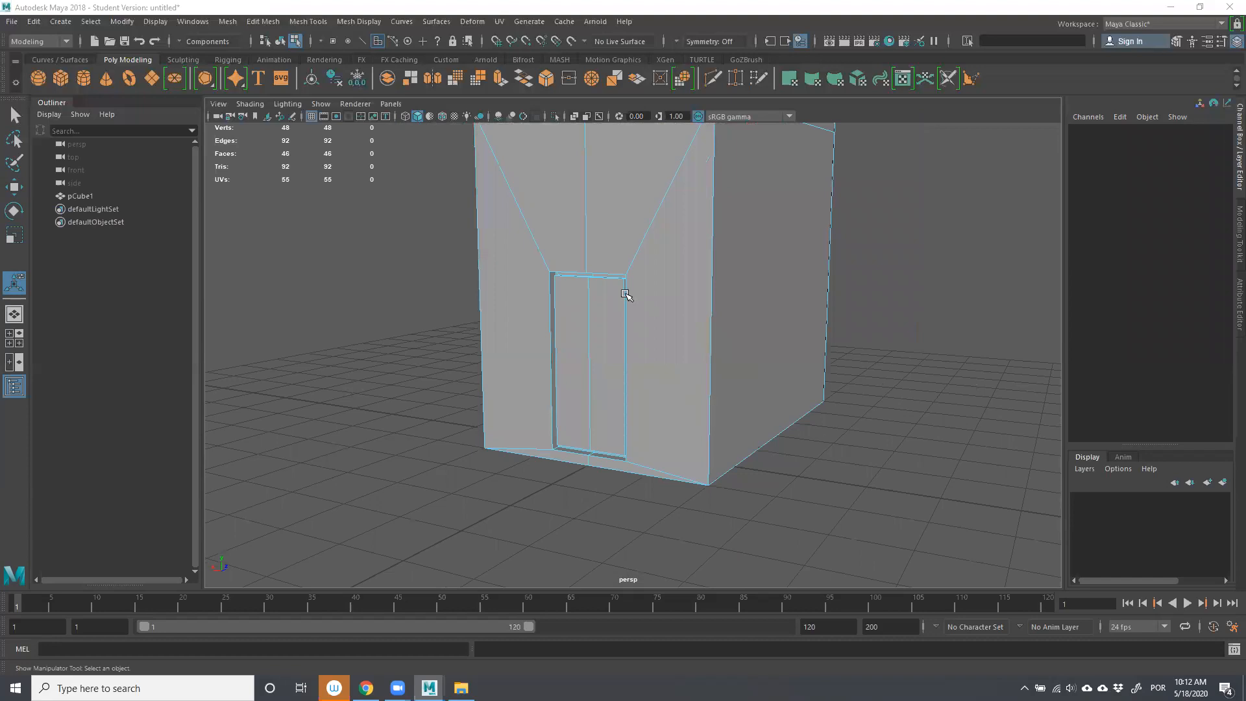
Switch the house to object mode, return to face selection, and select both door faces.
right_drag(625, 291, 658, 272)
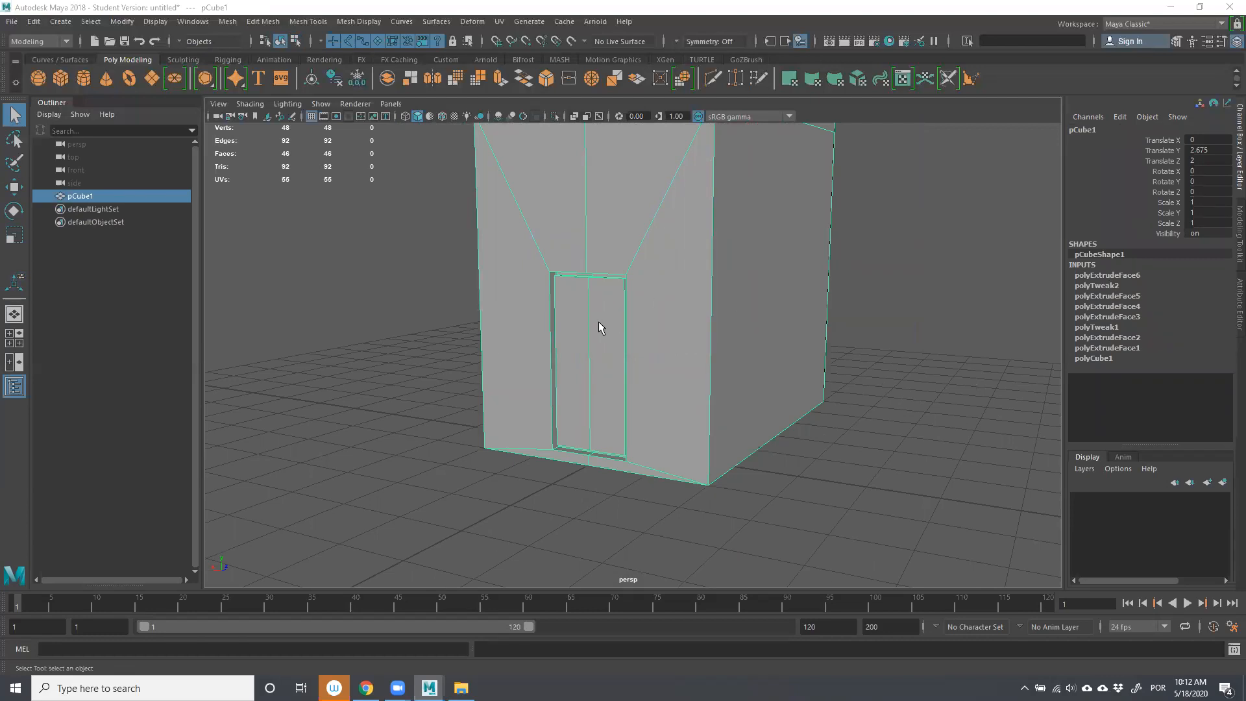
right_click(572, 354)
click(573, 350)
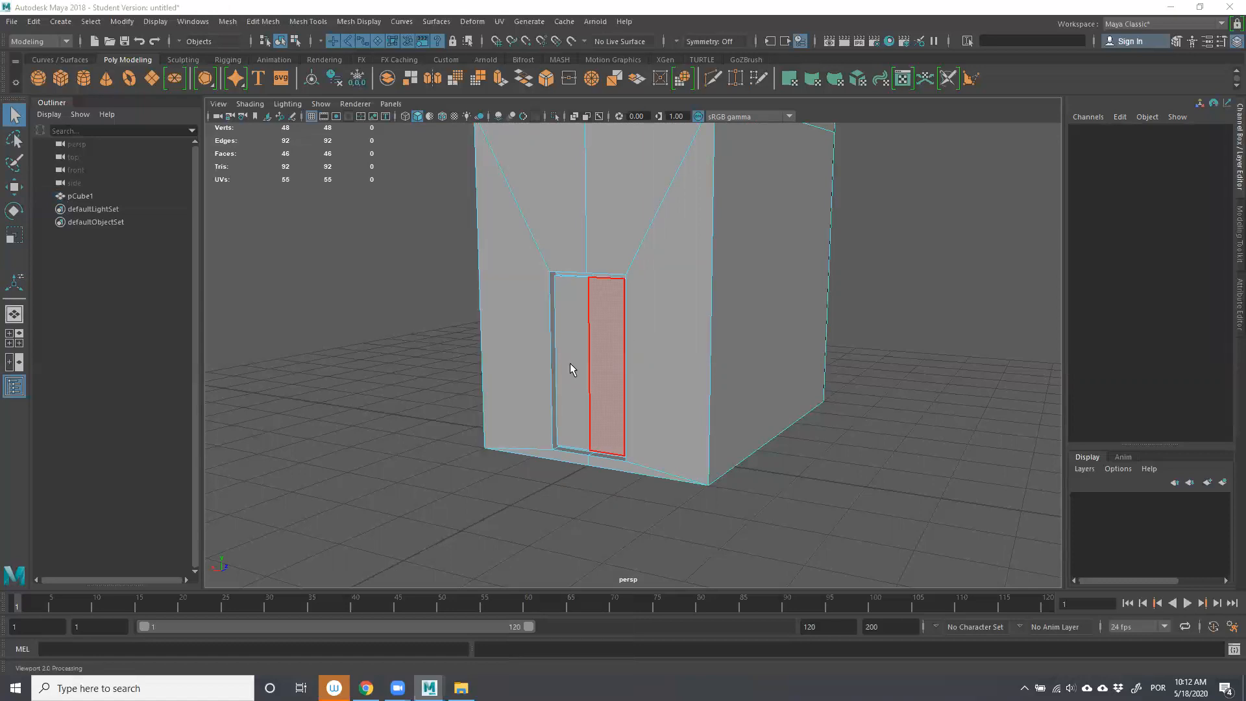
click(578, 354)
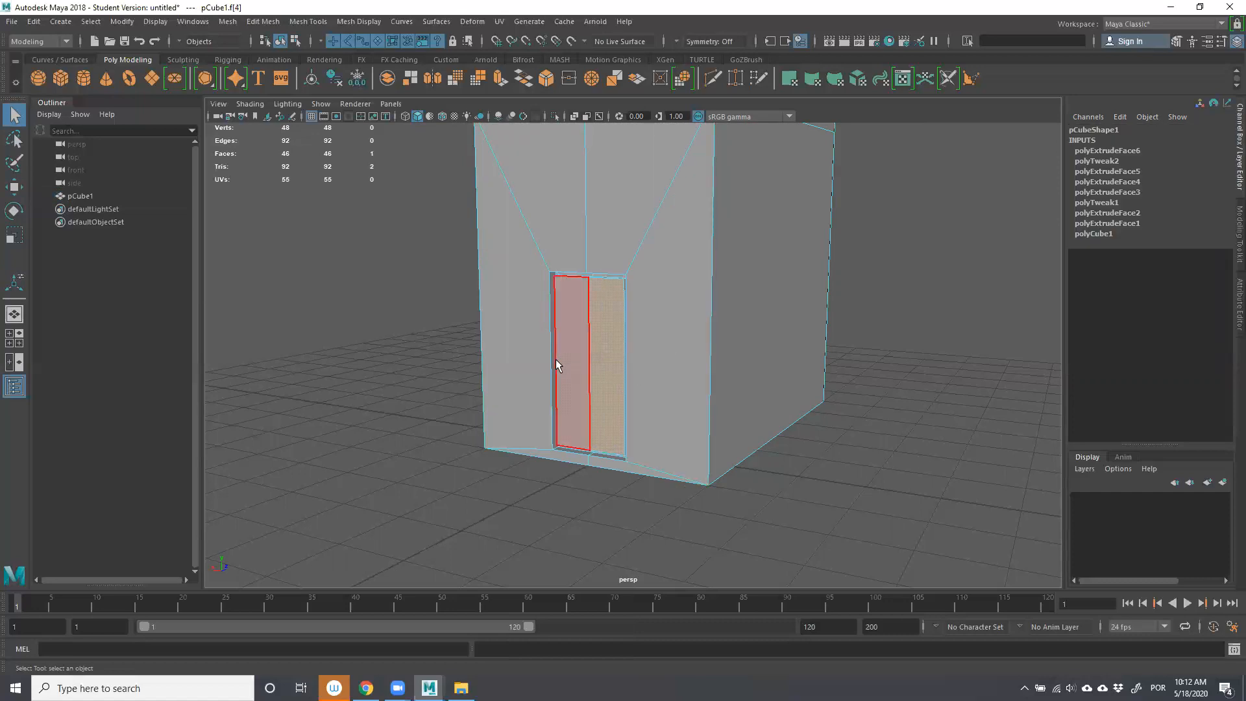
click(609, 370)
shift+click(574, 375)
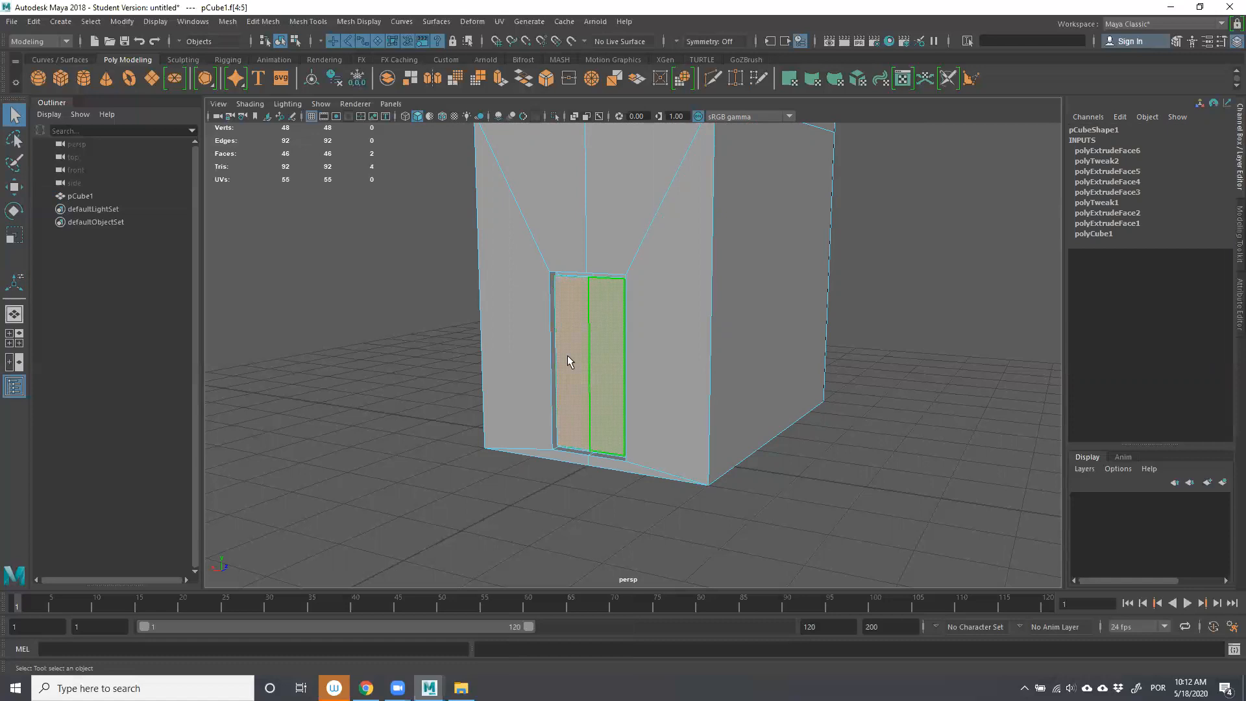
Reselect both door faces, shift them slightly along Z with the Move tool, and deselect them.
key(w)
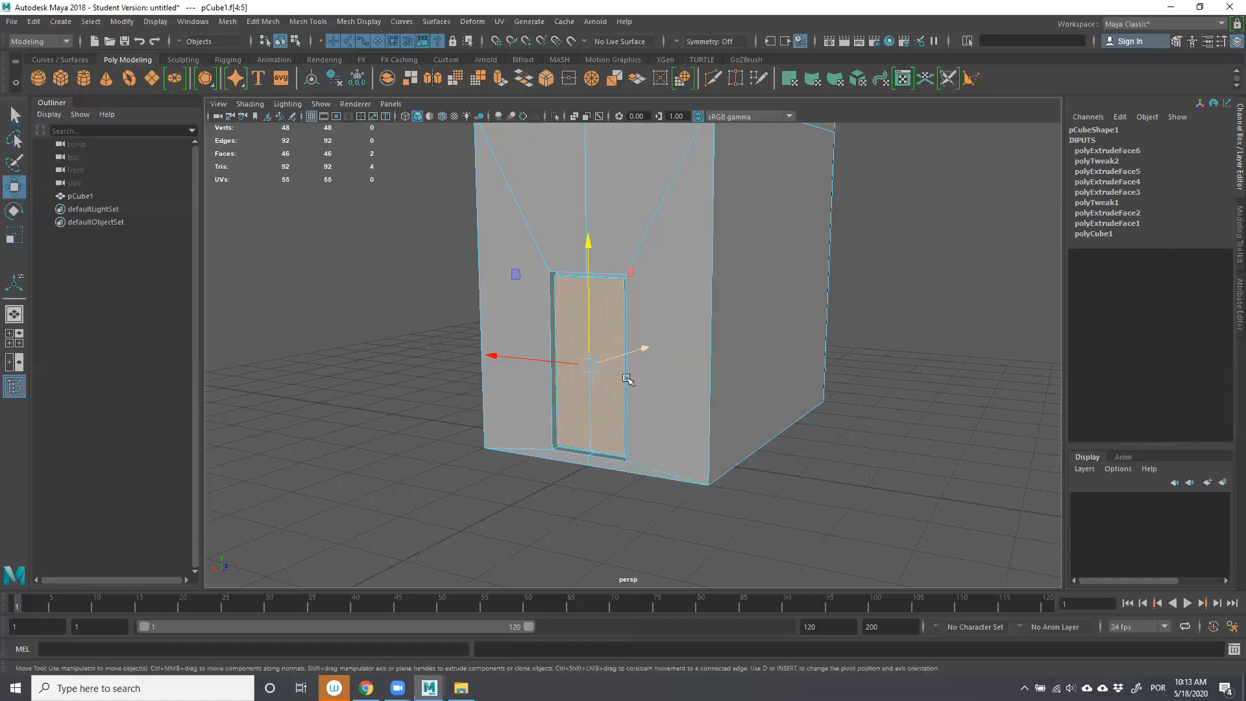
click(417, 368)
click(581, 356)
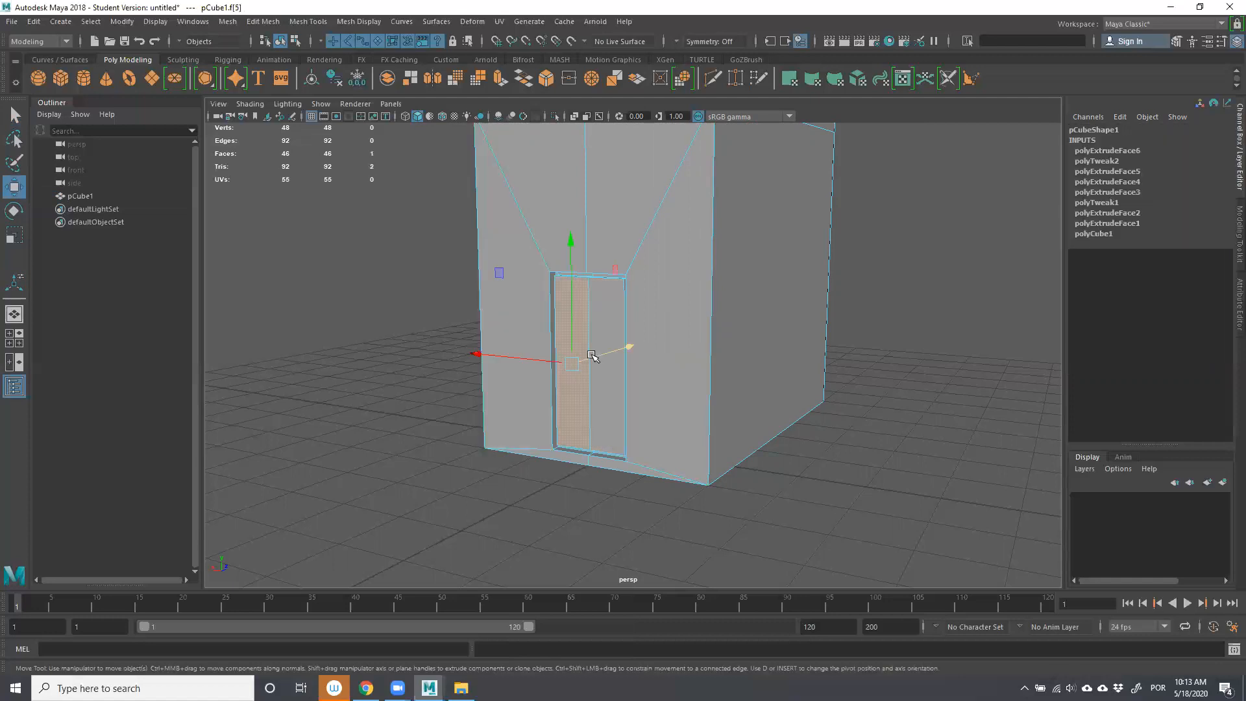
shift+click(631, 384)
key(ctrl+e)
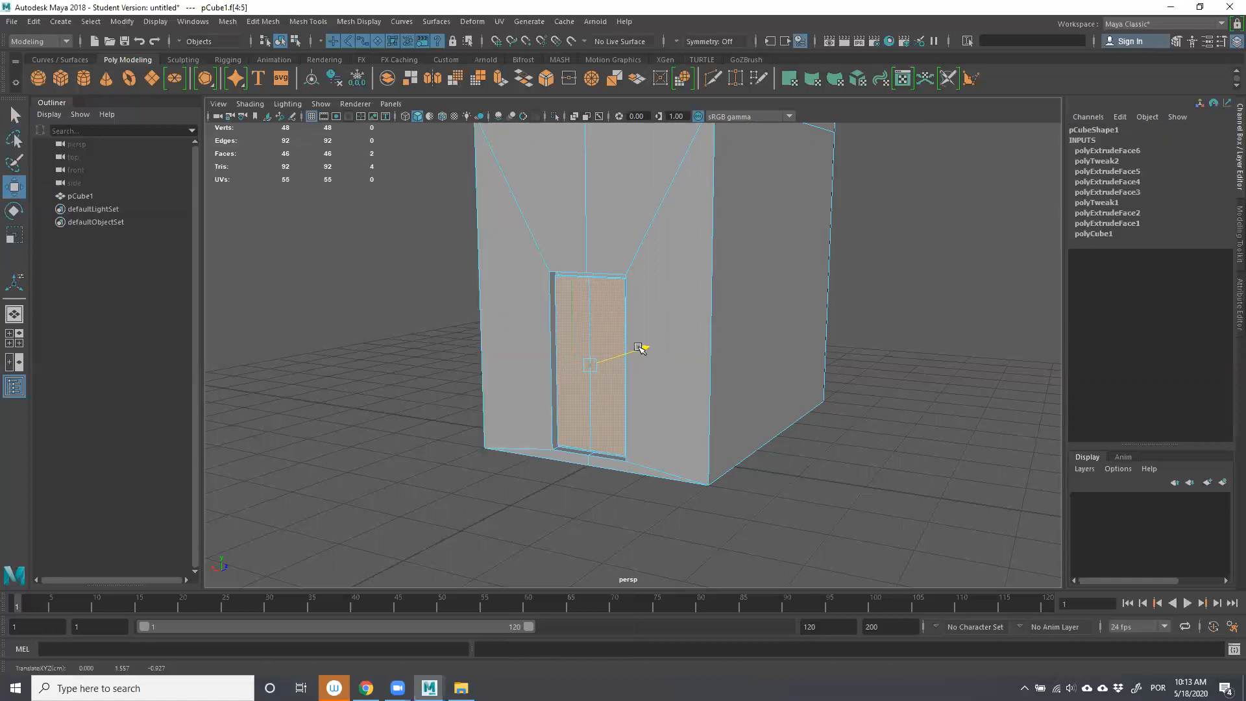
mouse_move(651, 346)
mouse_down()
mouse_move(540, 368)
mouse_move(640, 355)
mouse_up()
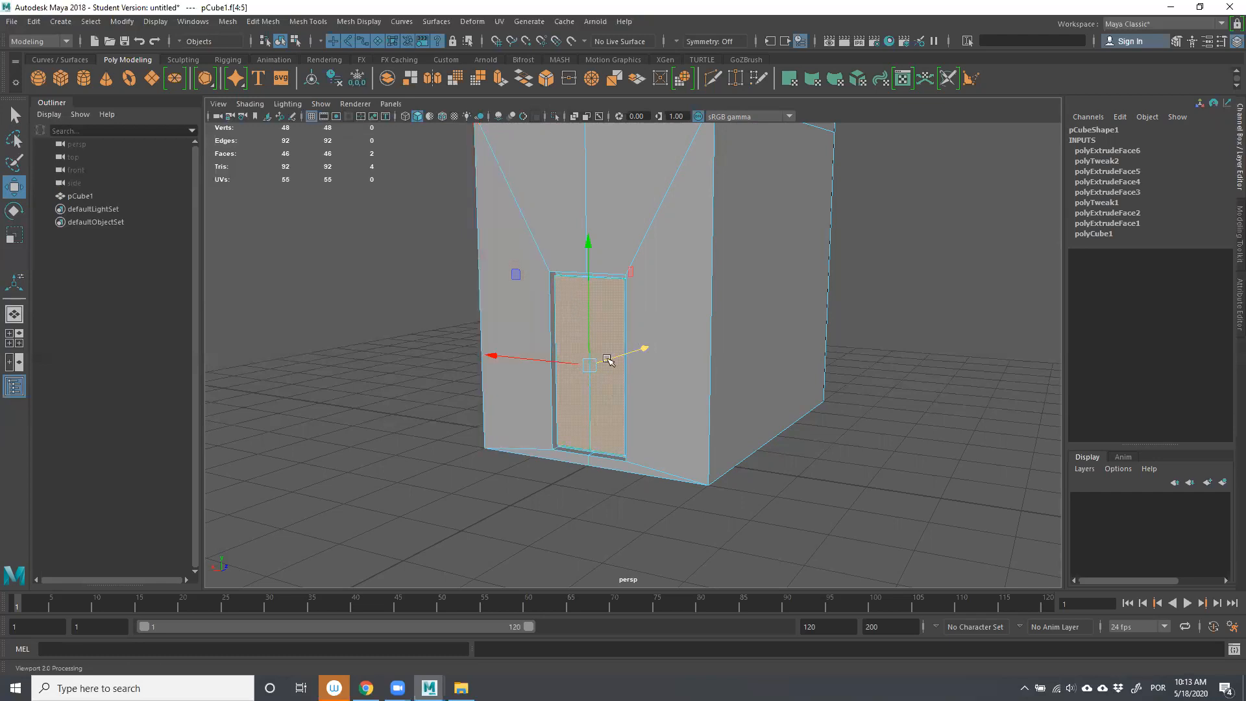
click(856, 469)
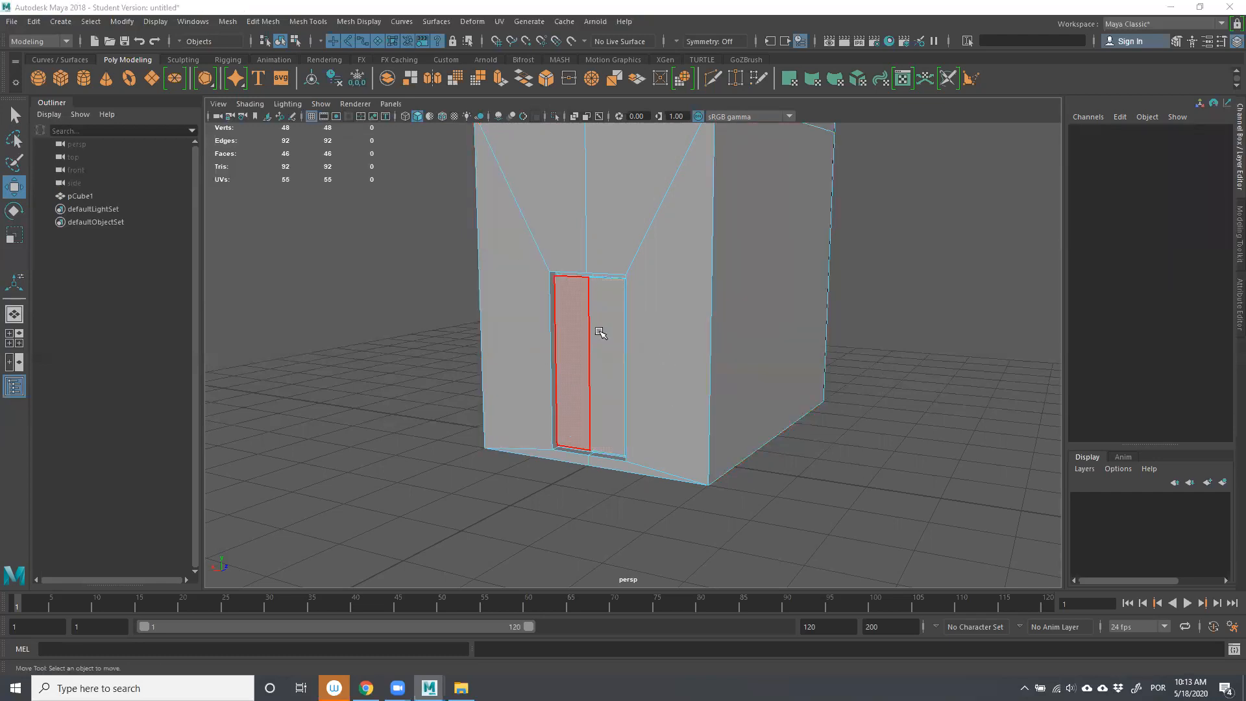
Select the two door faces again and move them along Z to adjust how deep the door sits in its frame.
click(573, 359)
shift+click(609, 388)
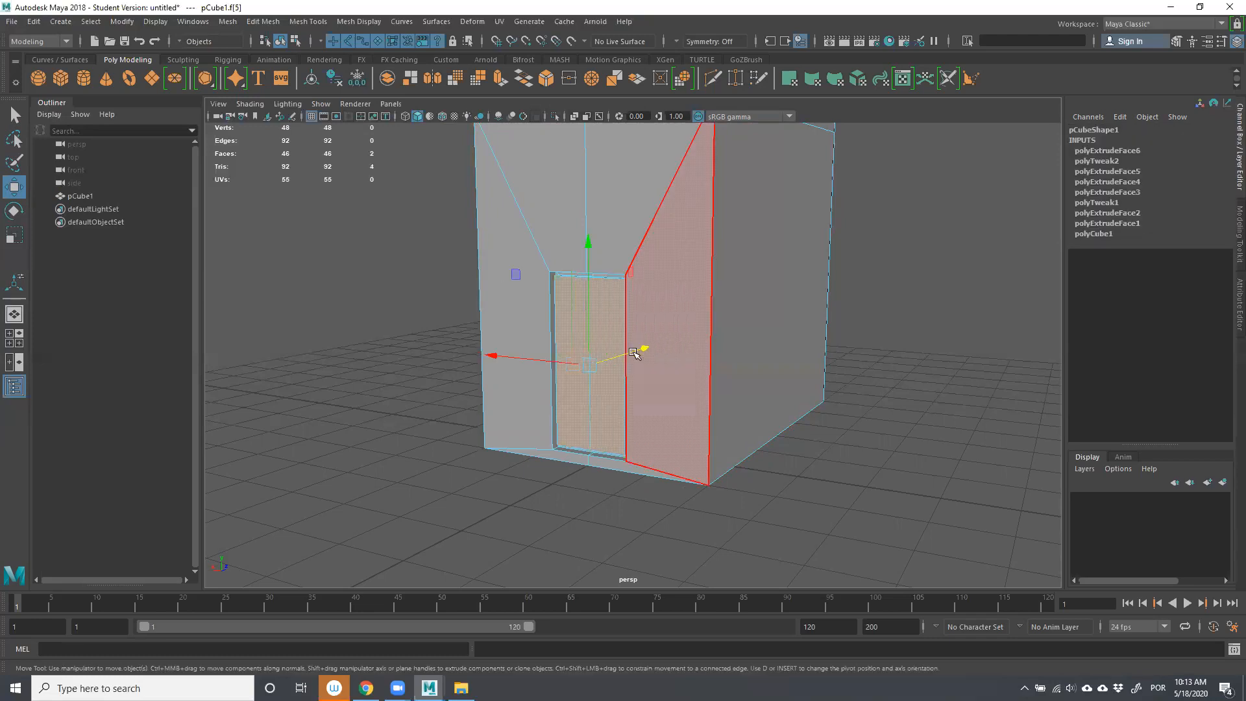
drag(633, 351, 740, 380)
scroll(677, 381, up, 4)
mouse_move(584, 365)
mouse_down()
mouse_move(584, 348)
mouse_move(597, 355)
mouse_move(588, 345)
mouse_up()
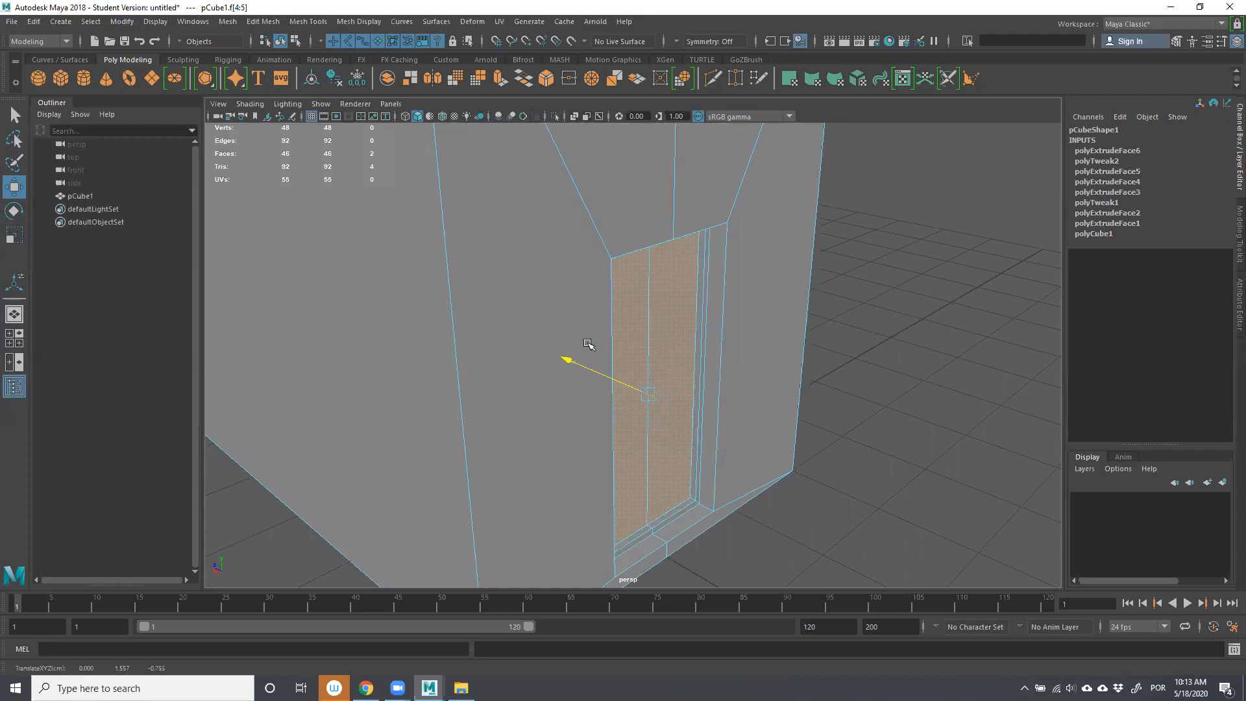
scroll(660, 384, up, 4)
alt+drag(662, 384, 611, 236)
mouse_move(661, 190)
mouse_down()
mouse_move(645, 206)
mouse_move(685, 212)
mouse_move(629, 217)
mouse_move(762, 234)
mouse_move(640, 202)
mouse_up()
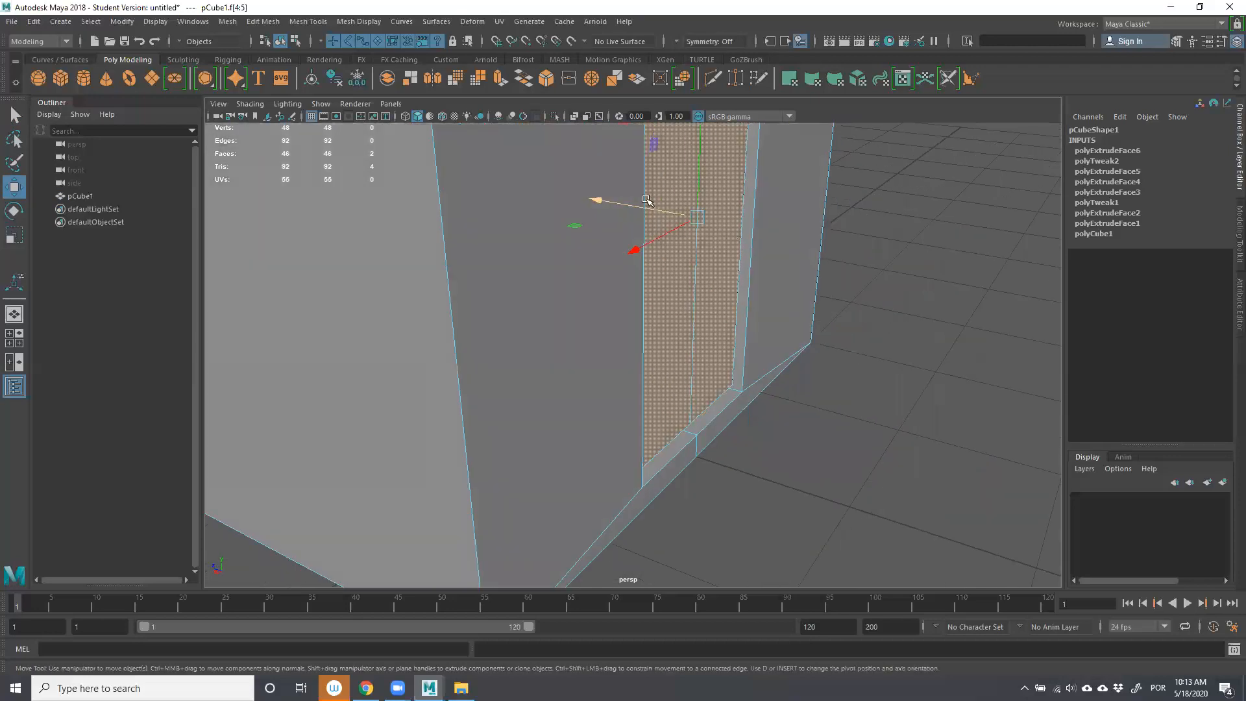
Leave face selection for object mode and select the whole house.
right_drag(807, 212, 870, 193)
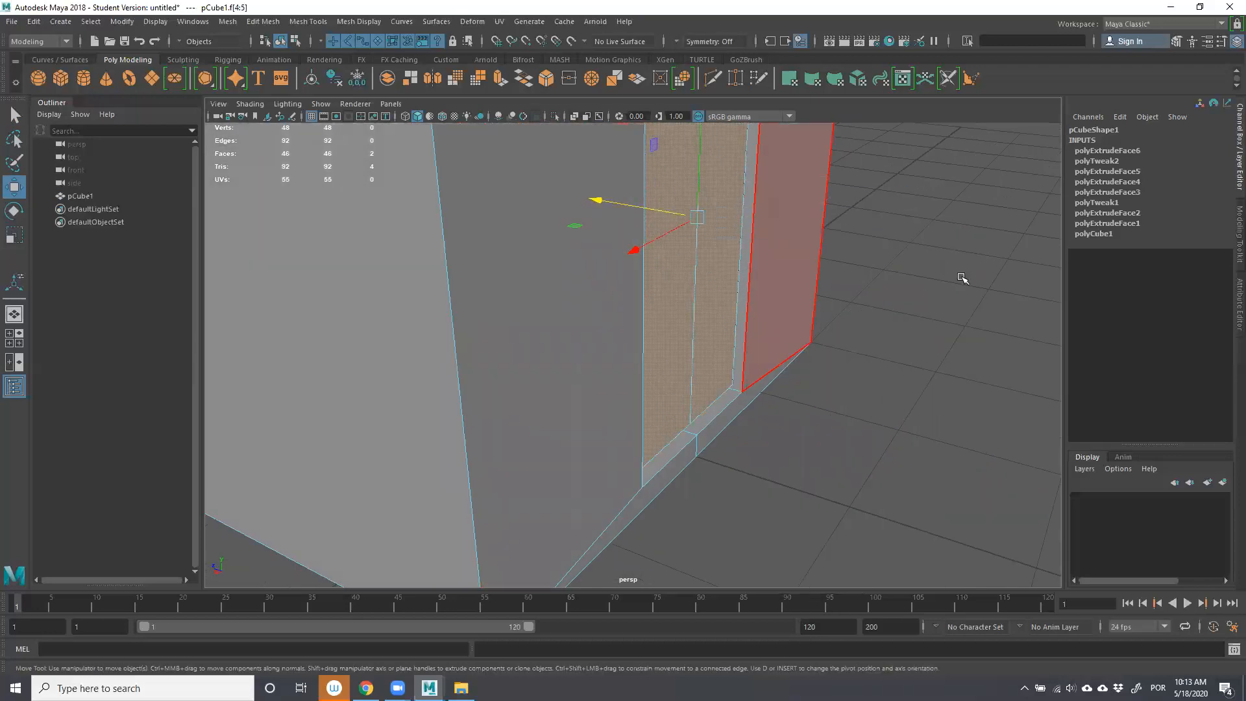
click(963, 278)
scroll(963, 278, down, 8)
scroll(893, 320, up, 6)
alt+drag(921, 328, 760, 356)
scroll(634, 342, down, 4)
alt+drag(634, 342, 635, 347)
click(635, 348)
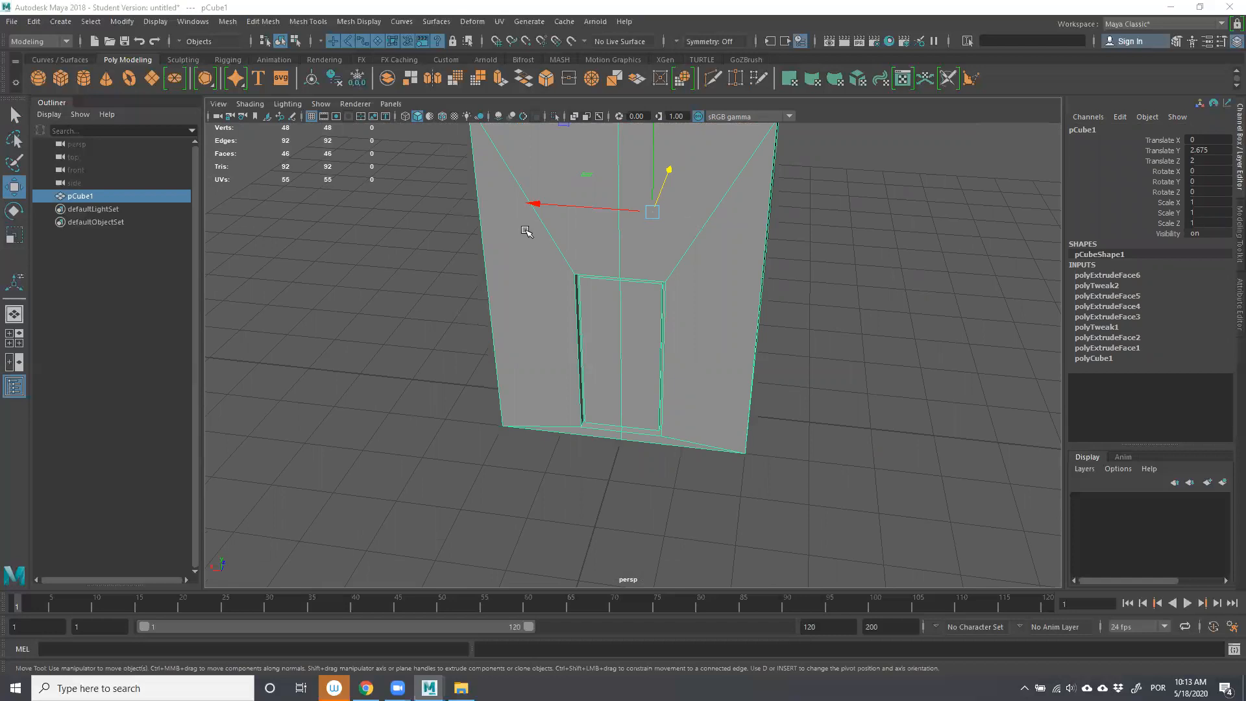
Examine the house and its door from several angles, and deselect the house.
scroll(815, 277, down, 5)
scroll(818, 292, up, 5)
scroll(822, 305, down, 4)
scroll(834, 353, up, 5)
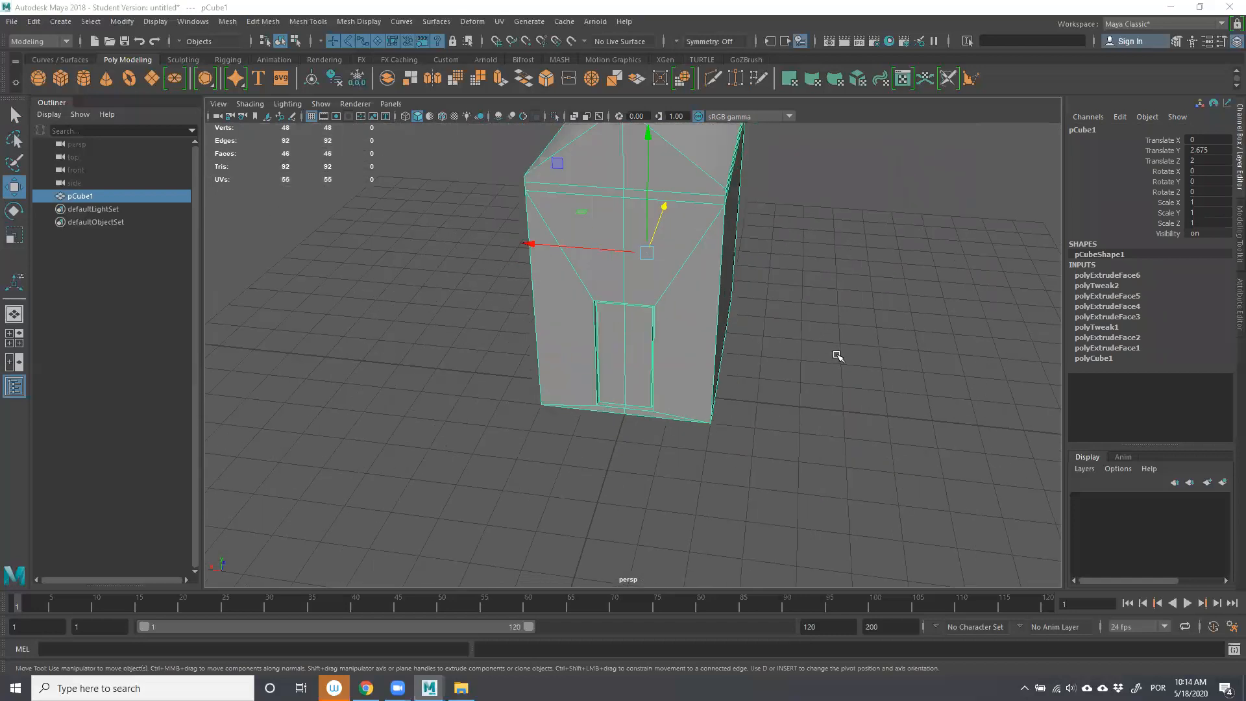
scroll(840, 356, down, 4)
alt+middle_drag(840, 355, 814, 470)
alt+drag(724, 368, 900, 333)
alt+drag(841, 305, 513, 411)
click(257, 133)
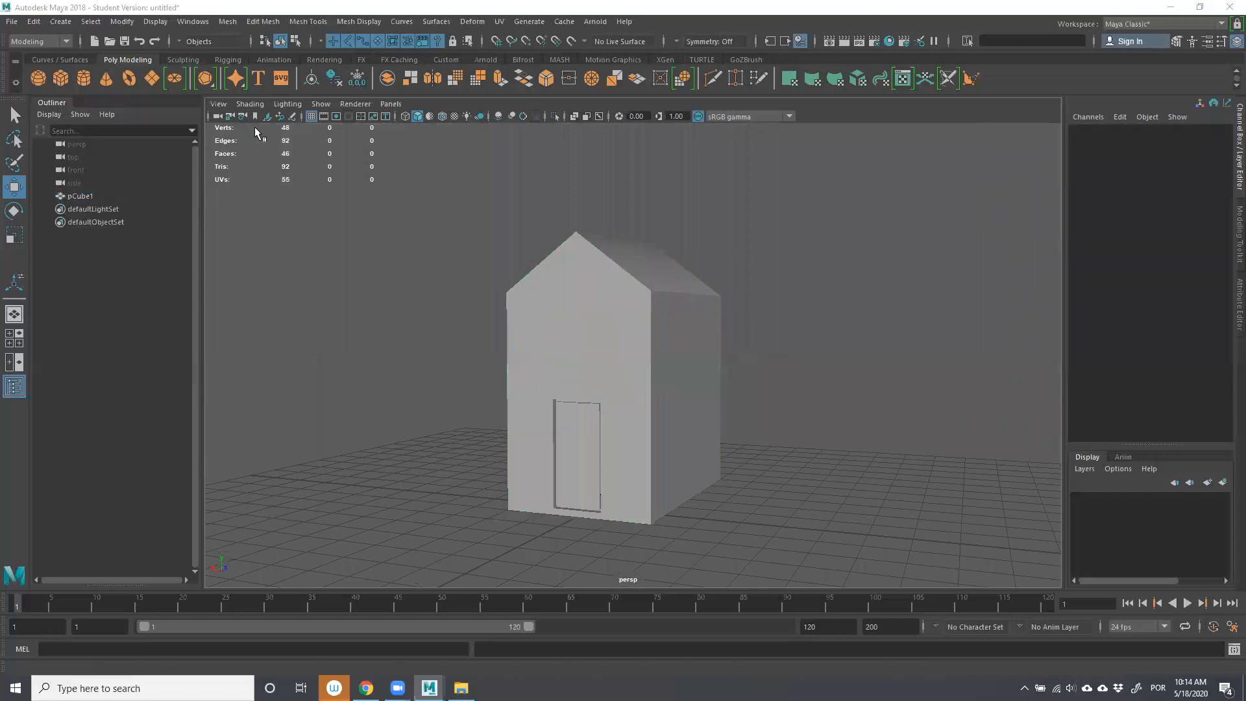
Create a polygon cylinder on the grid in front of the door, about 0.296 in radius and 0.859 high.
alt+drag(657, 329, 652, 259)
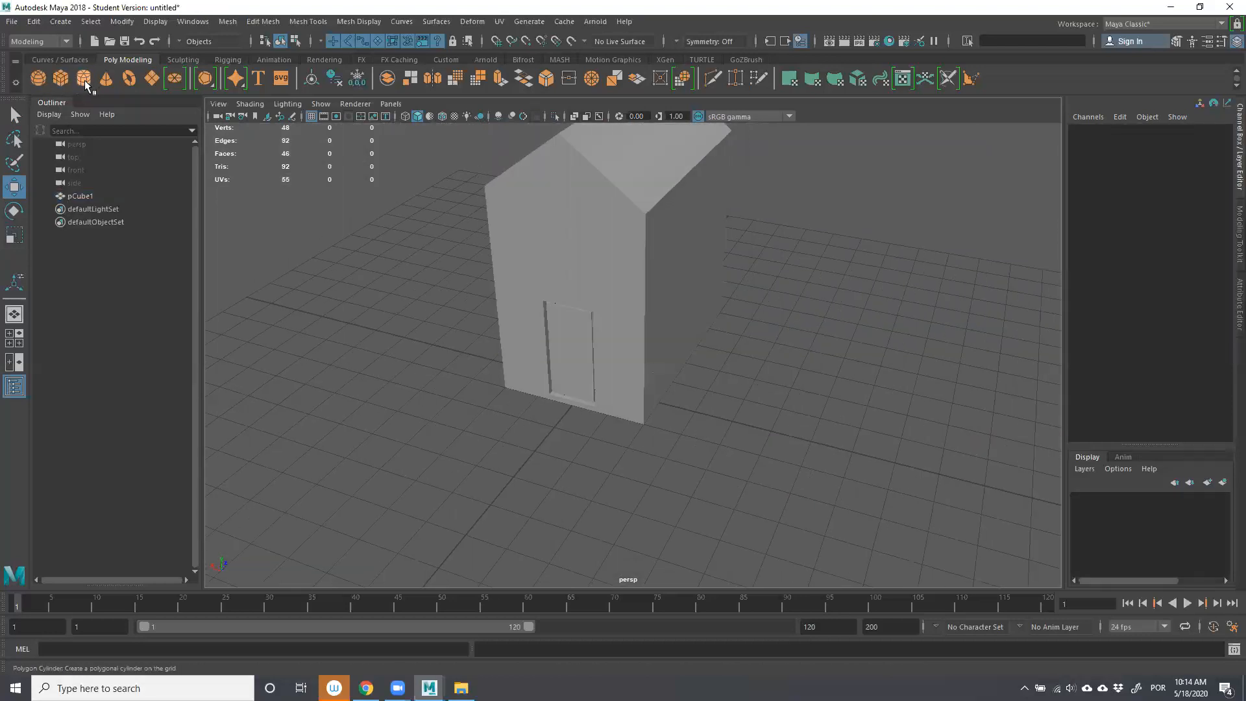
click(84, 78)
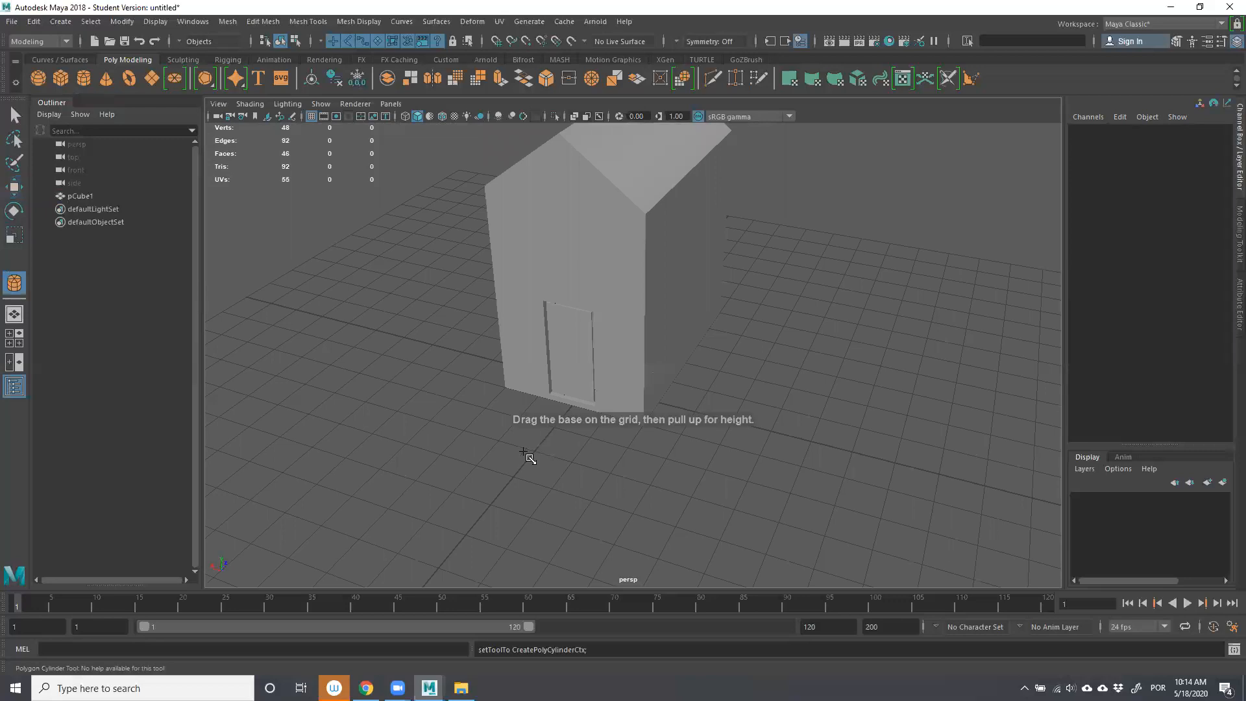
mouse_move(517, 448)
mouse_down()
mouse_move(529, 415)
mouse_move(529, 429)
mouse_up()
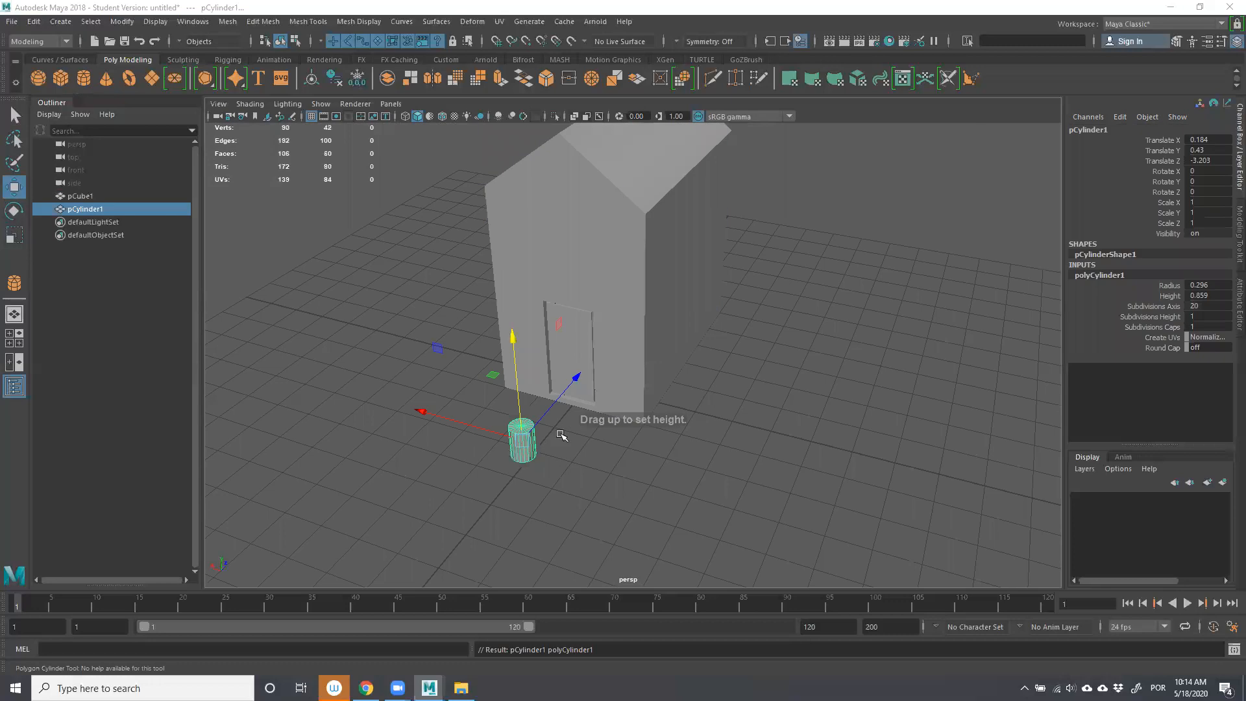
scroll(556, 455, up, 4)
alt+middle_drag(550, 452, 760, 326)
alt+drag(681, 357, 589, 300)
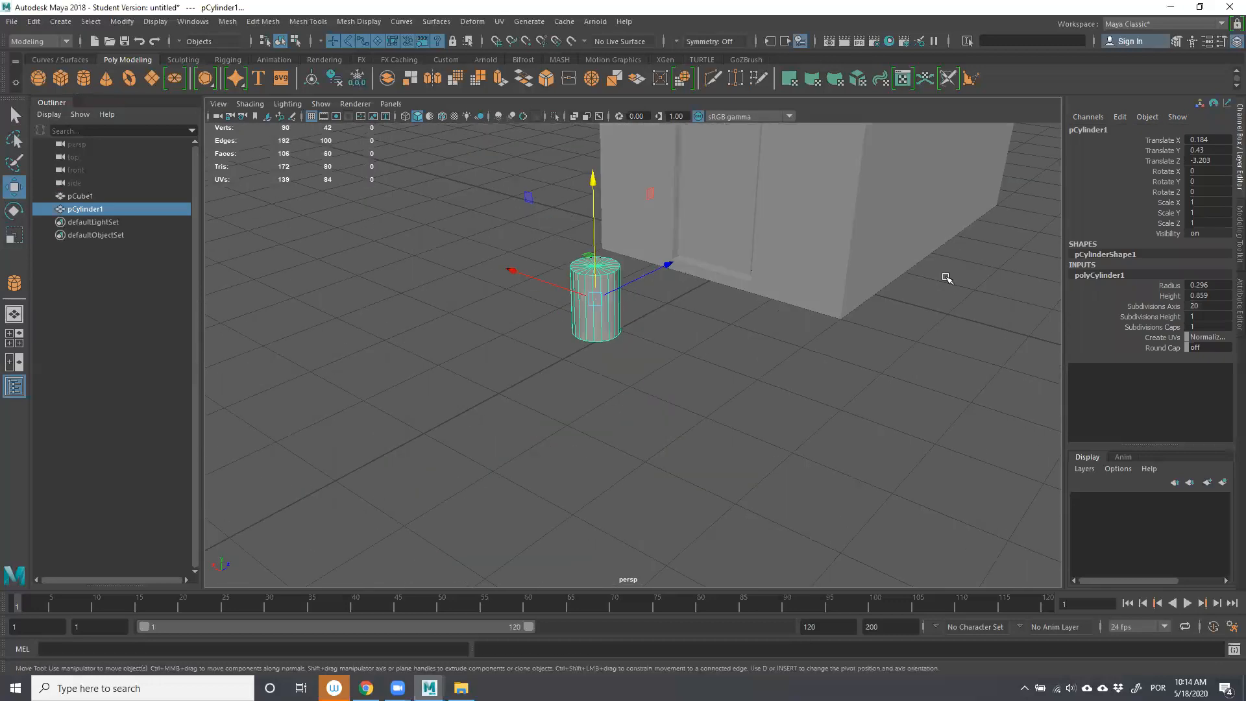
Try 10 and 3 for the cylinder's Subdivisions Axis, and settle on 16.
click(1150, 308)
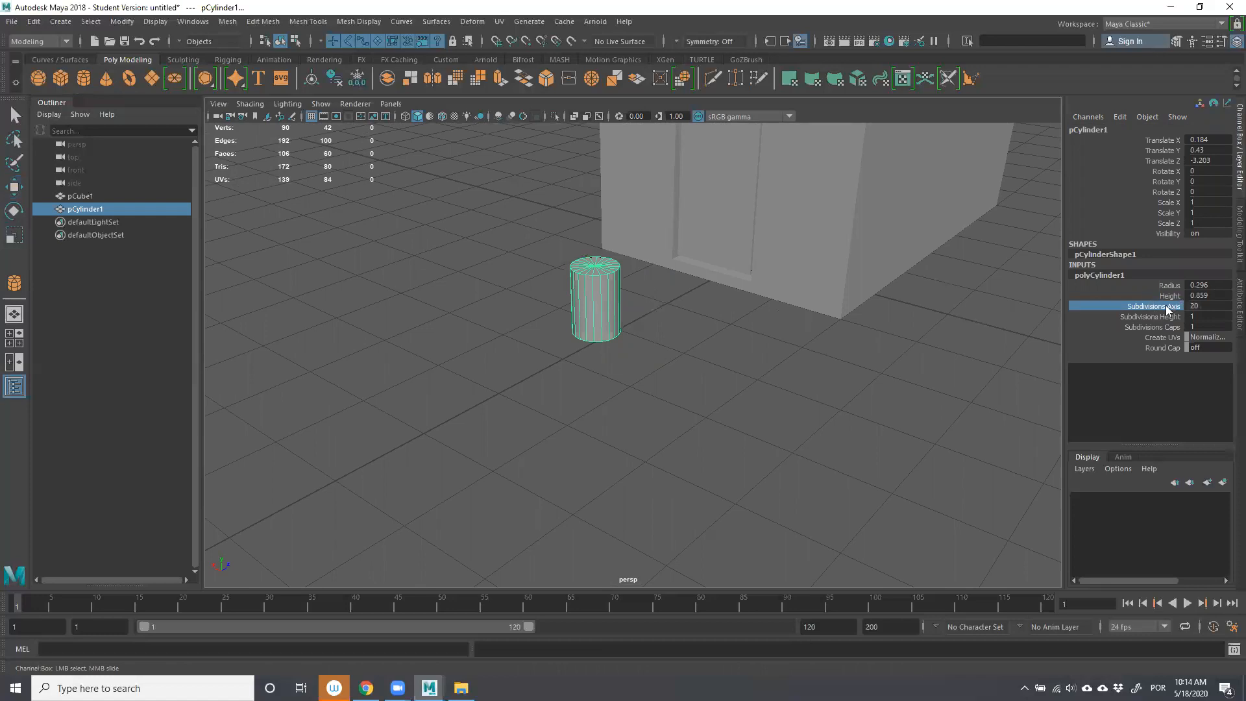
middle_drag(697, 293, 636, 291)
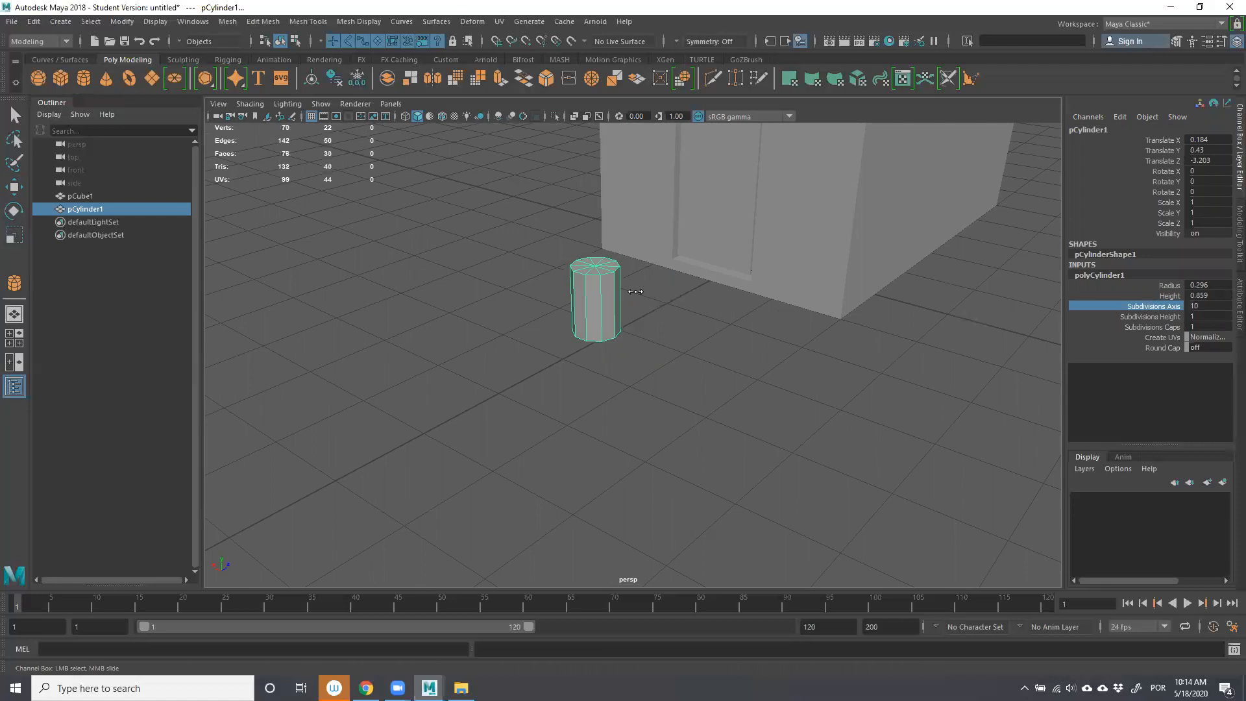
middle_drag(915, 290, 494, 276)
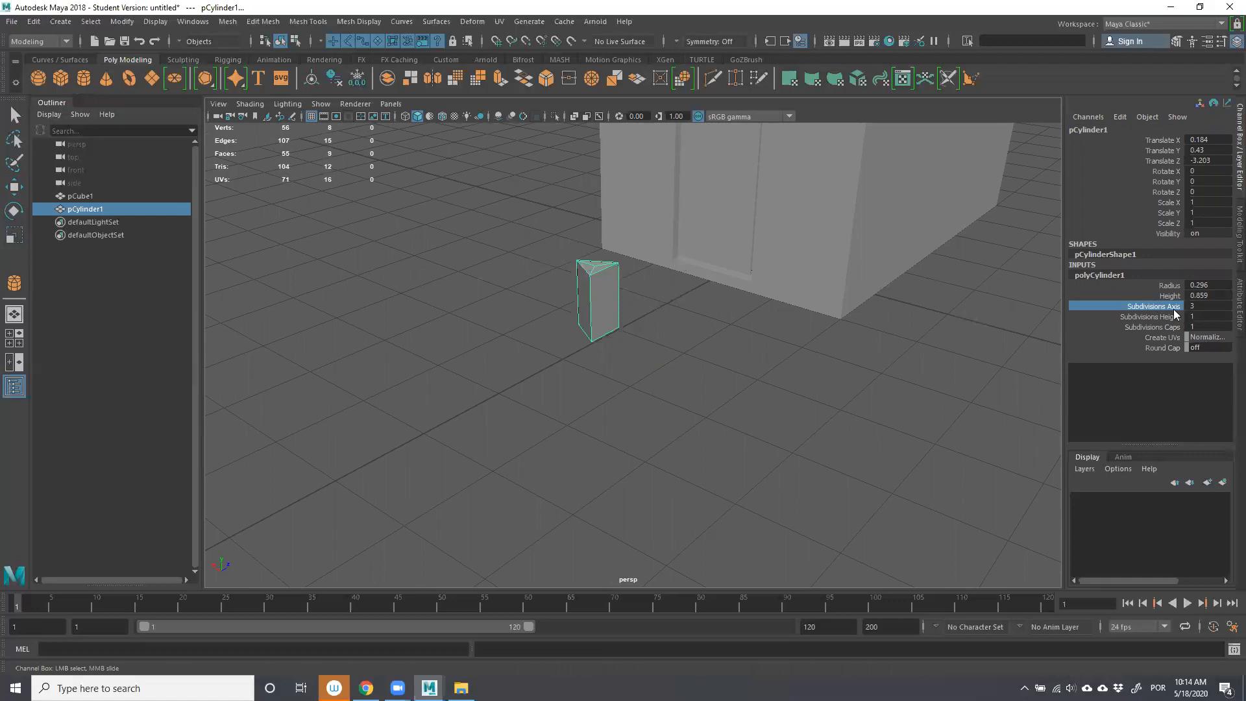
middle_drag(694, 265, 767, 277)
scroll(775, 289, up, 2)
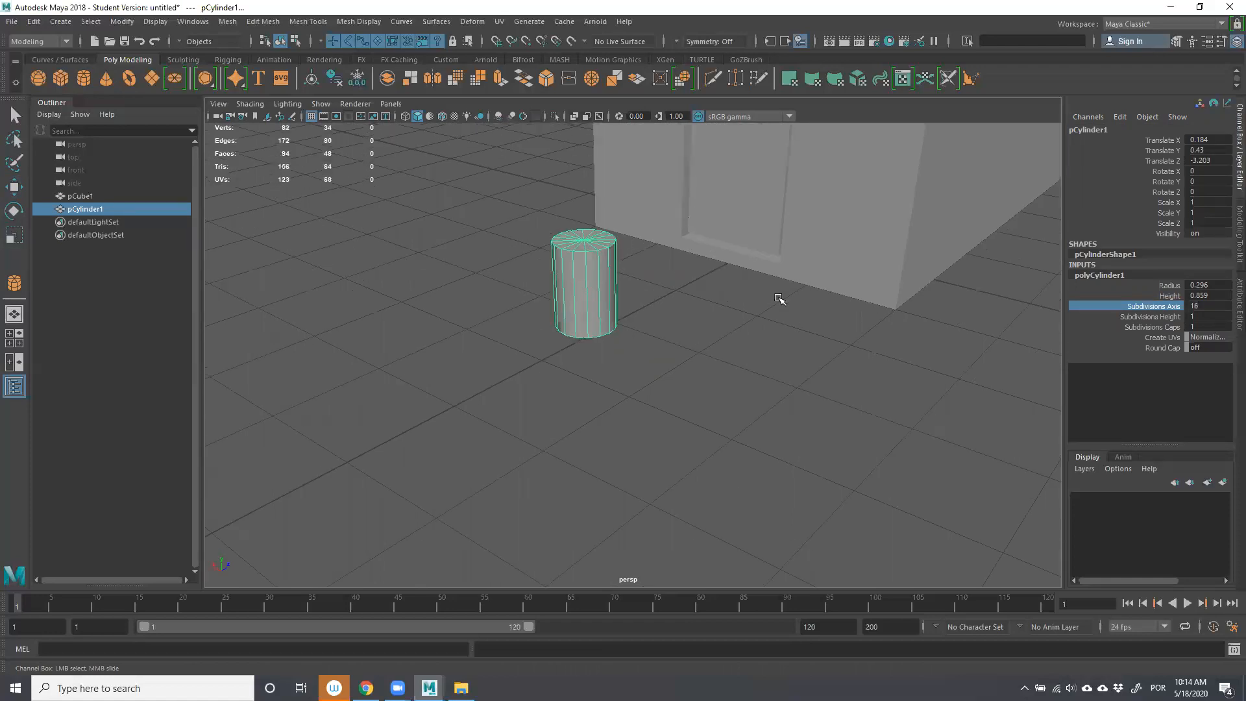
Examine the cylinder's cap and side divisions from above and from several side angles.
alt+drag(672, 279, 734, 335)
alt+middle_drag(753, 406, 746, 292)
alt+right_drag(746, 292, 863, 289)
alt+middle_drag(745, 273, 594, 255)
alt+drag(739, 257, 750, 310)
click(1198, 306)
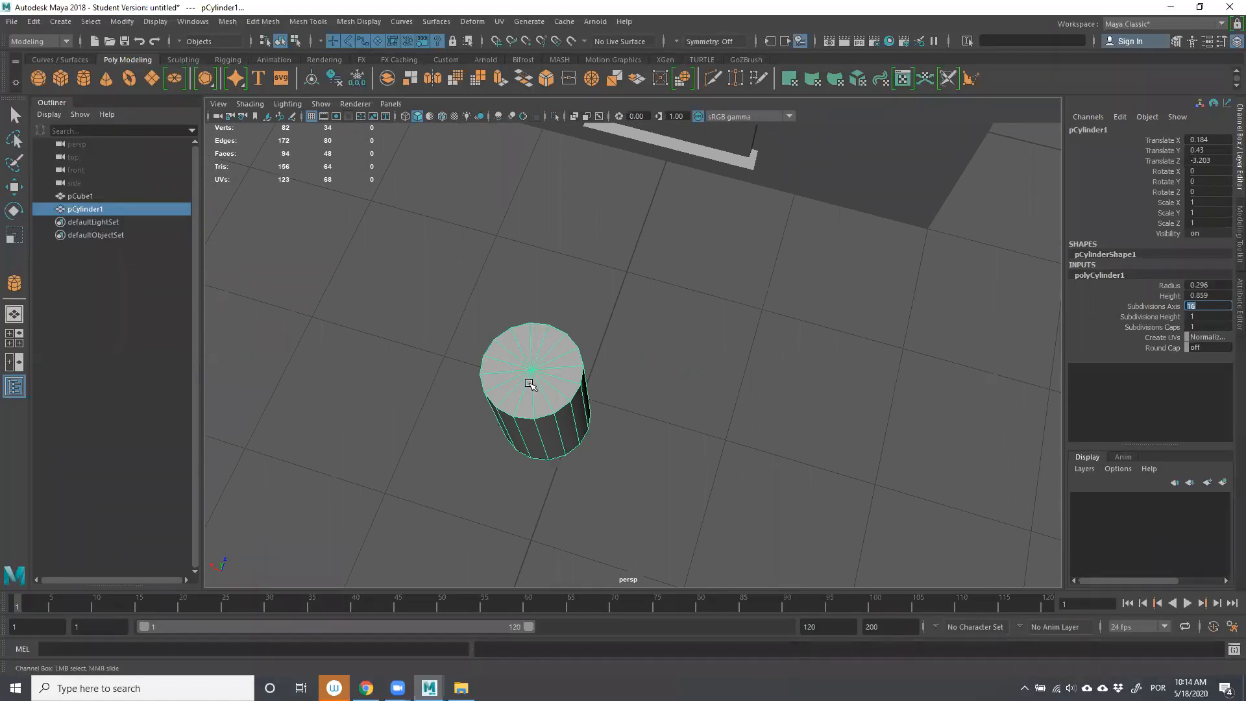
alt+drag(624, 446, 767, 374)
scroll(767, 373, up, 3)
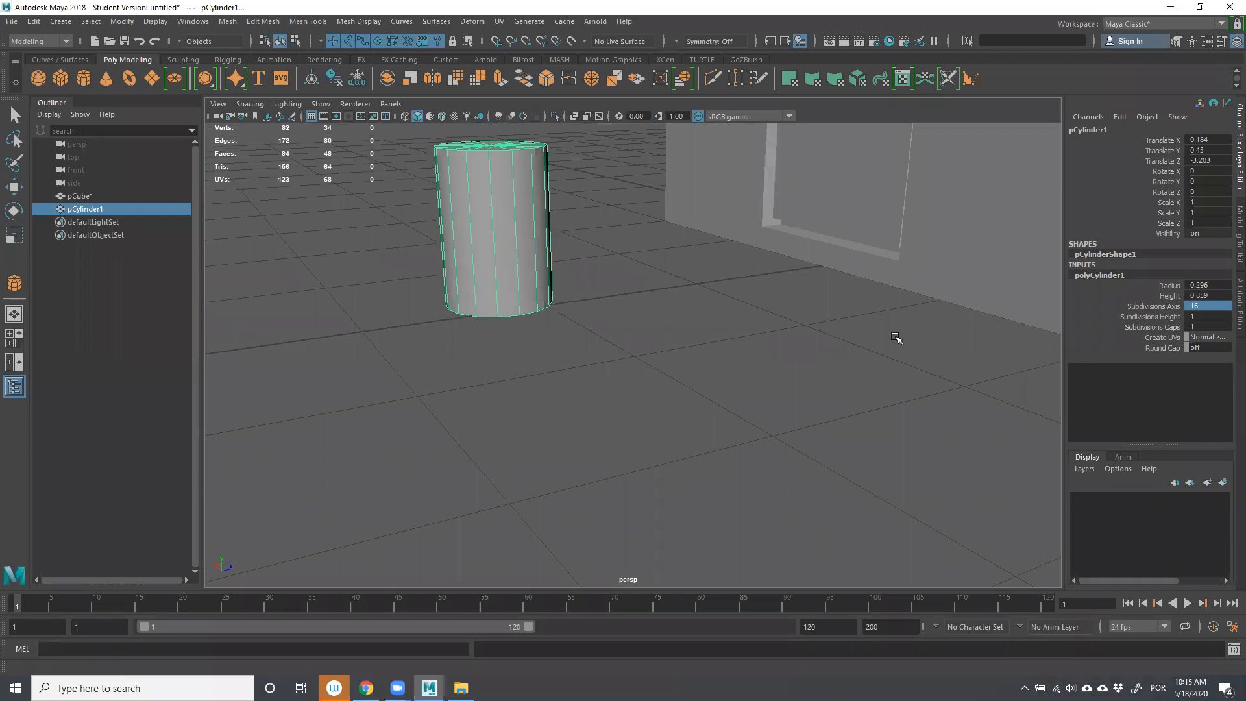
alt+drag(685, 273, 790, 342)
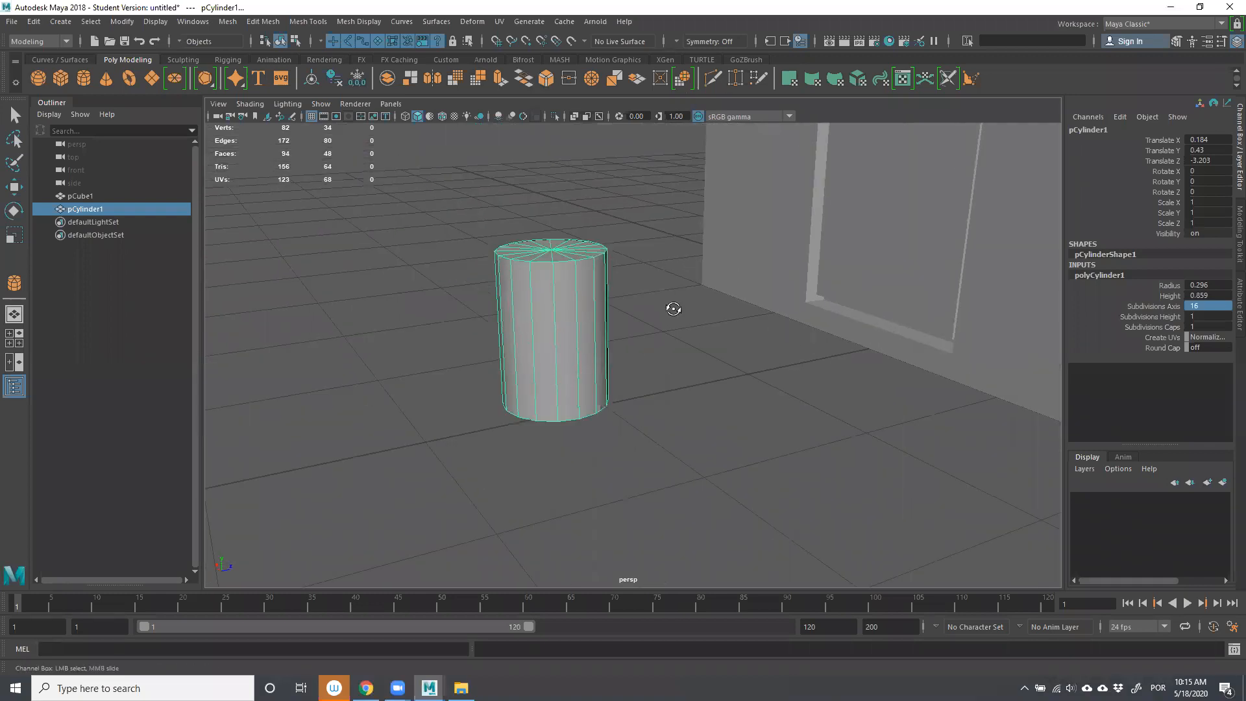
alt+drag(671, 306, 603, 323)
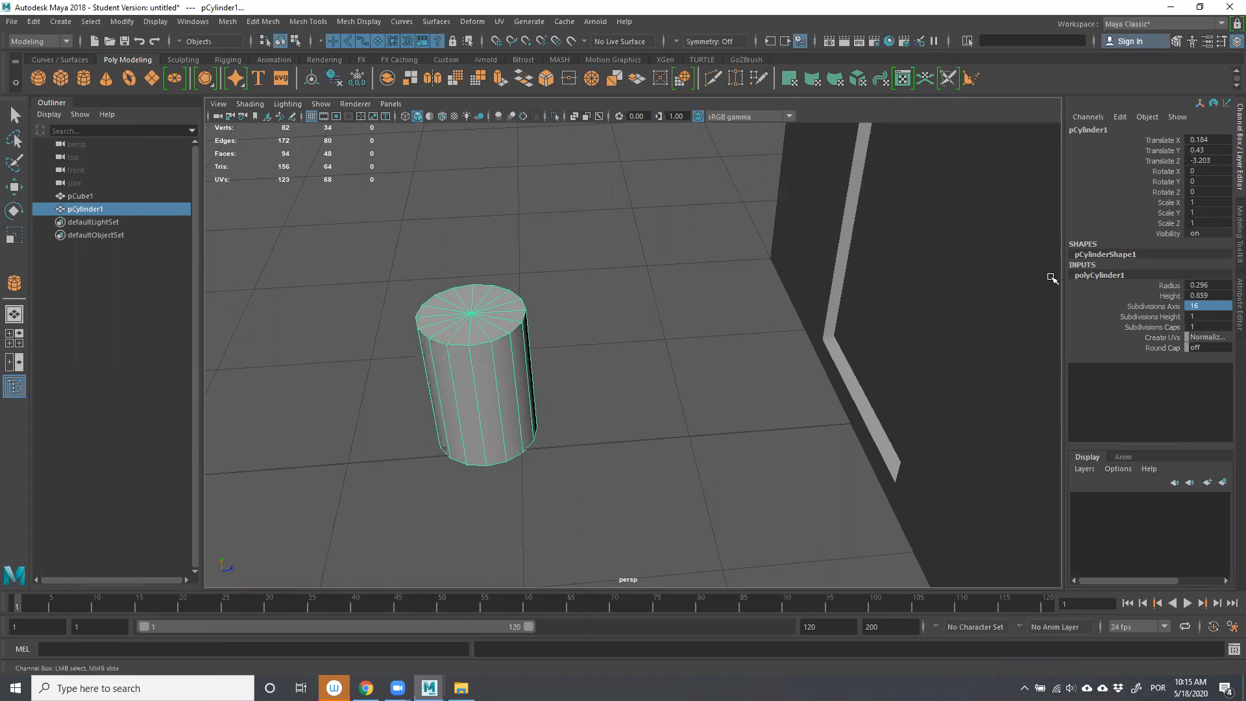
alt+drag(604, 437, 604, 417)
Reselect the cylinder, show its creation settings, and set Subdivisions Height to 2.
key(w)
click(500, 223)
click(459, 295)
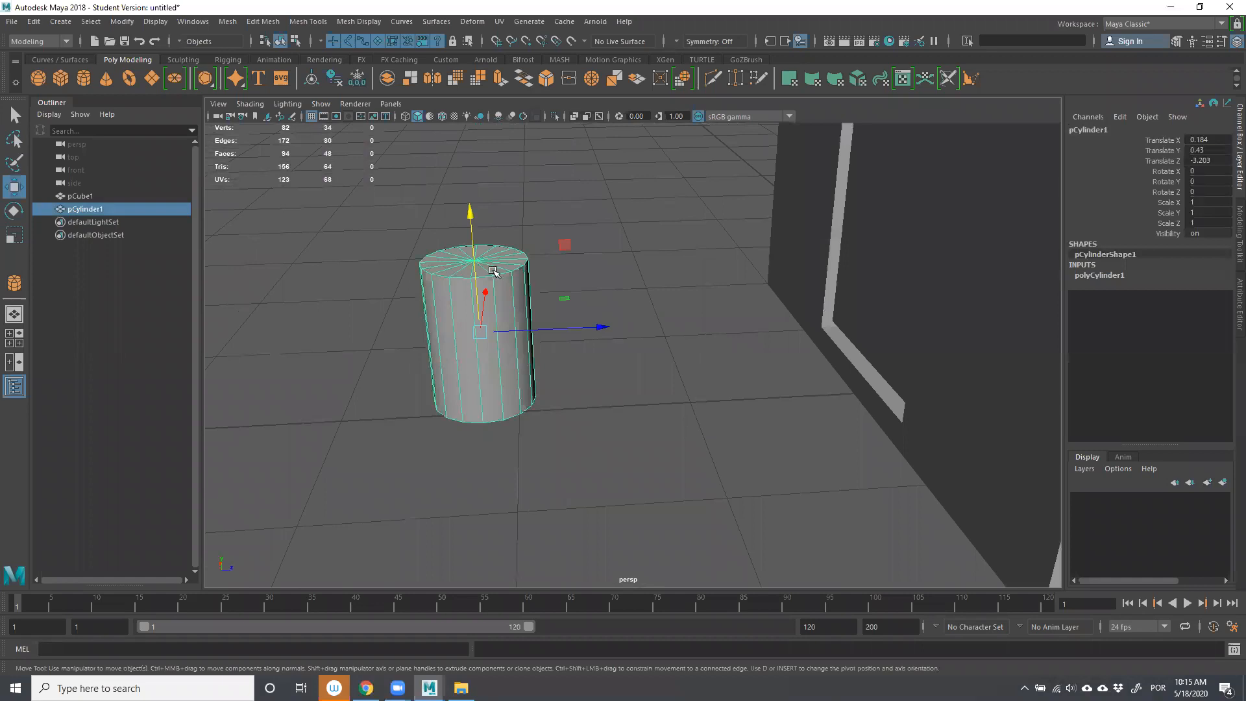
click(1100, 276)
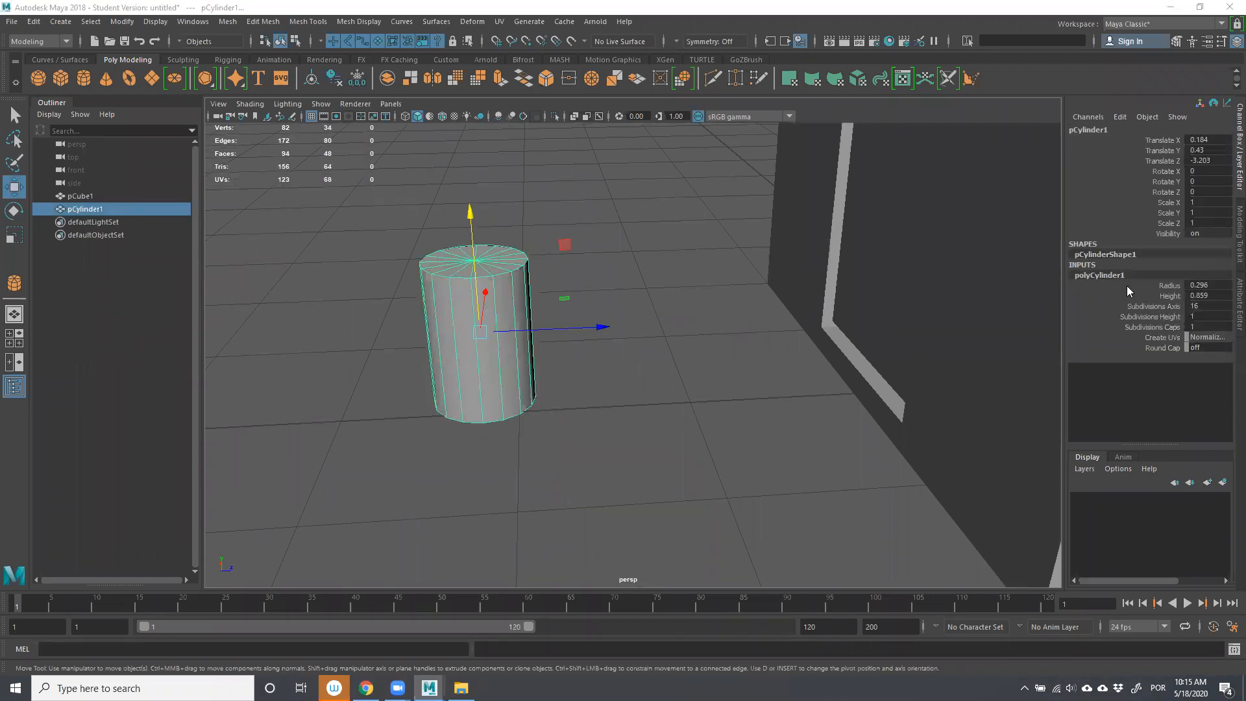
click(1140, 307)
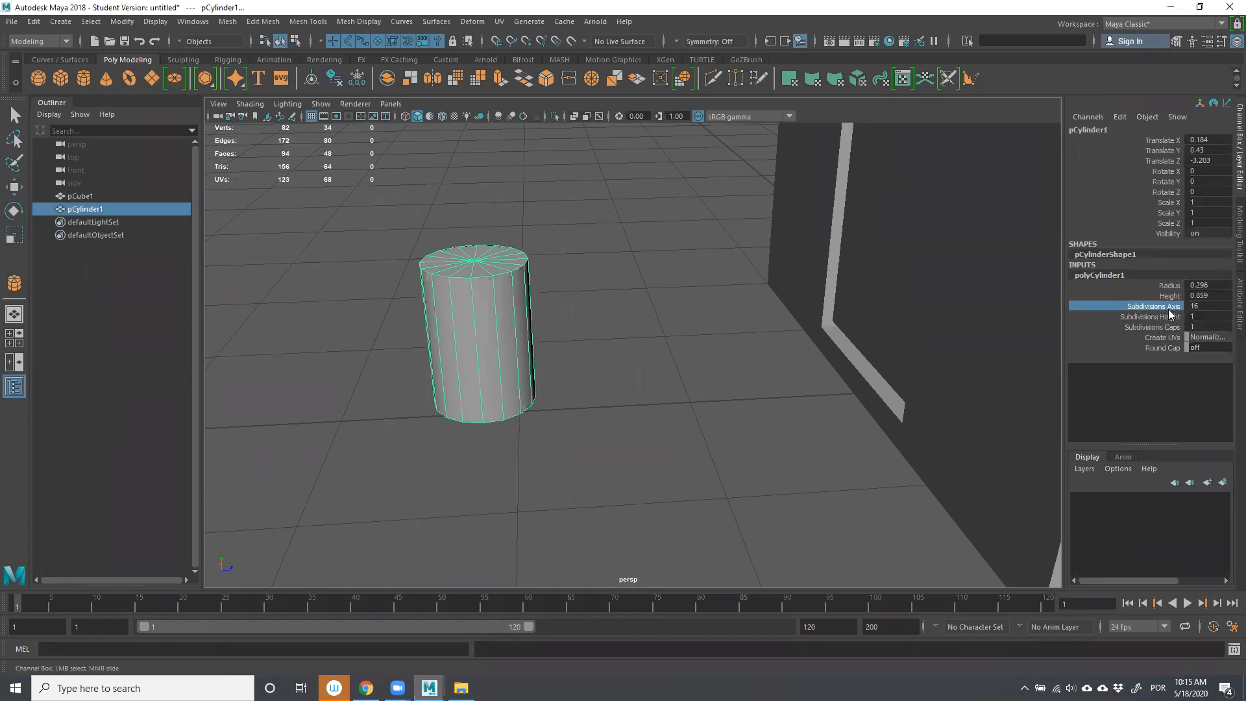
click(1142, 319)
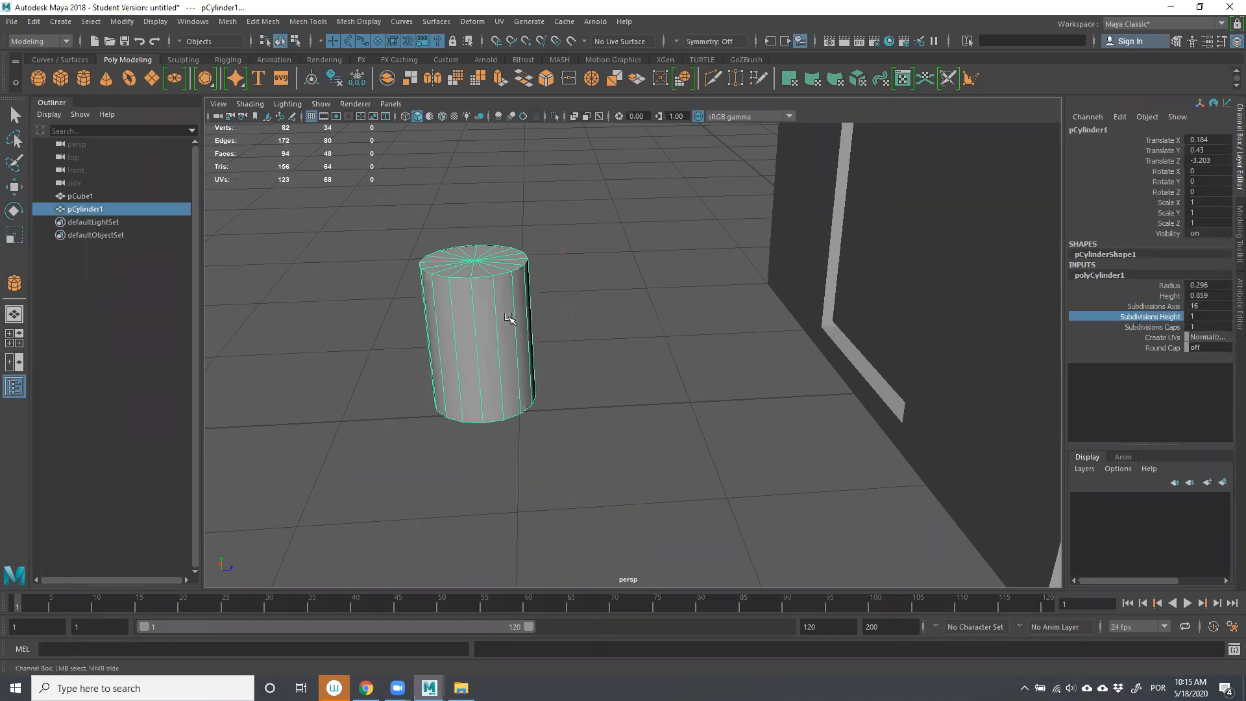
mouse_move(377, 319)
middle_down()
mouse_move(359, 319)
mouse_move(387, 315)
middle_up()
middle_drag(790, 287, 780, 285)
scroll(583, 392, up, 1)
scroll(567, 400, down, 2)
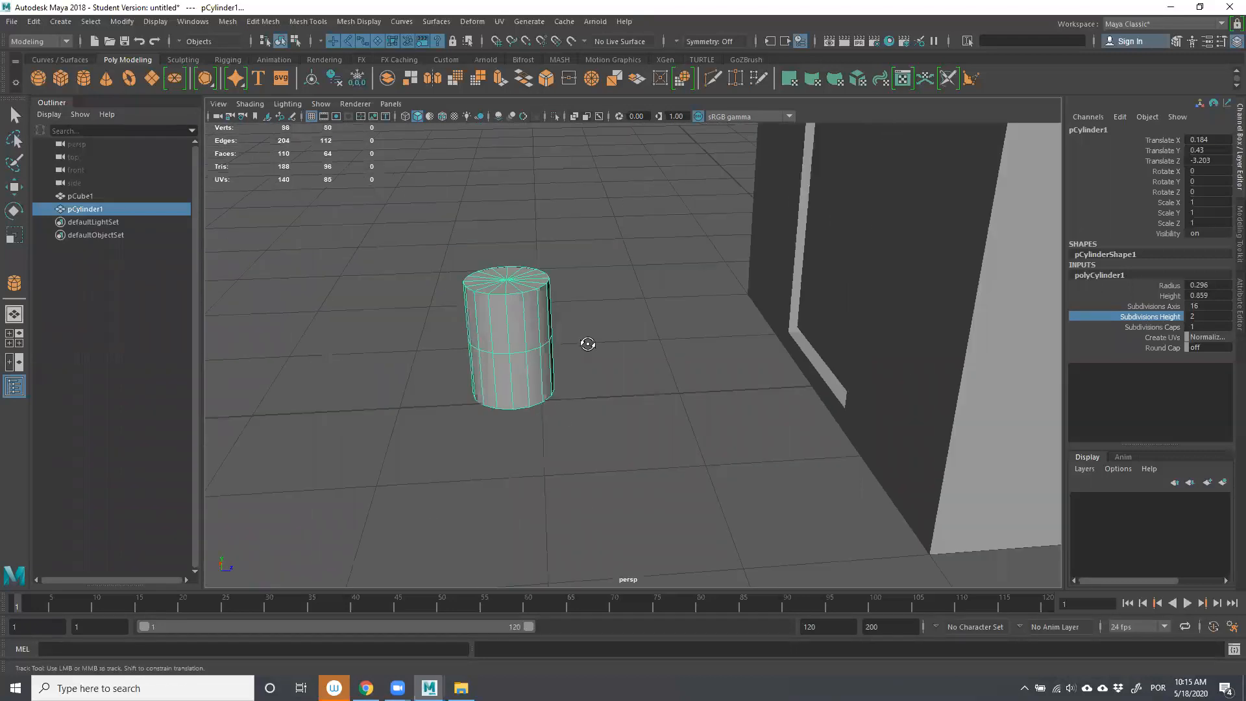
Switch the cylinder to face selection and select all faces of its lower half, ready for moving.
alt+drag(588, 344, 575, 356)
scroll(545, 344, up, 5)
alt+middle_drag(504, 256, 734, 321)
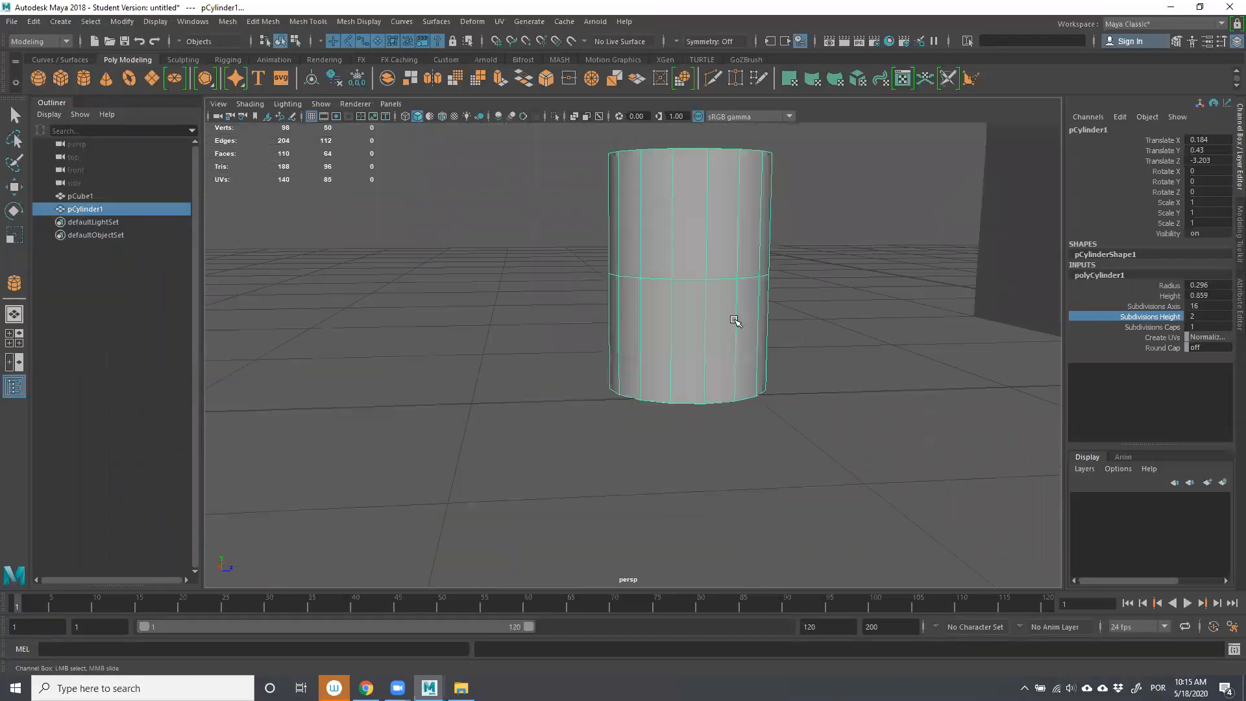
right_click(756, 204)
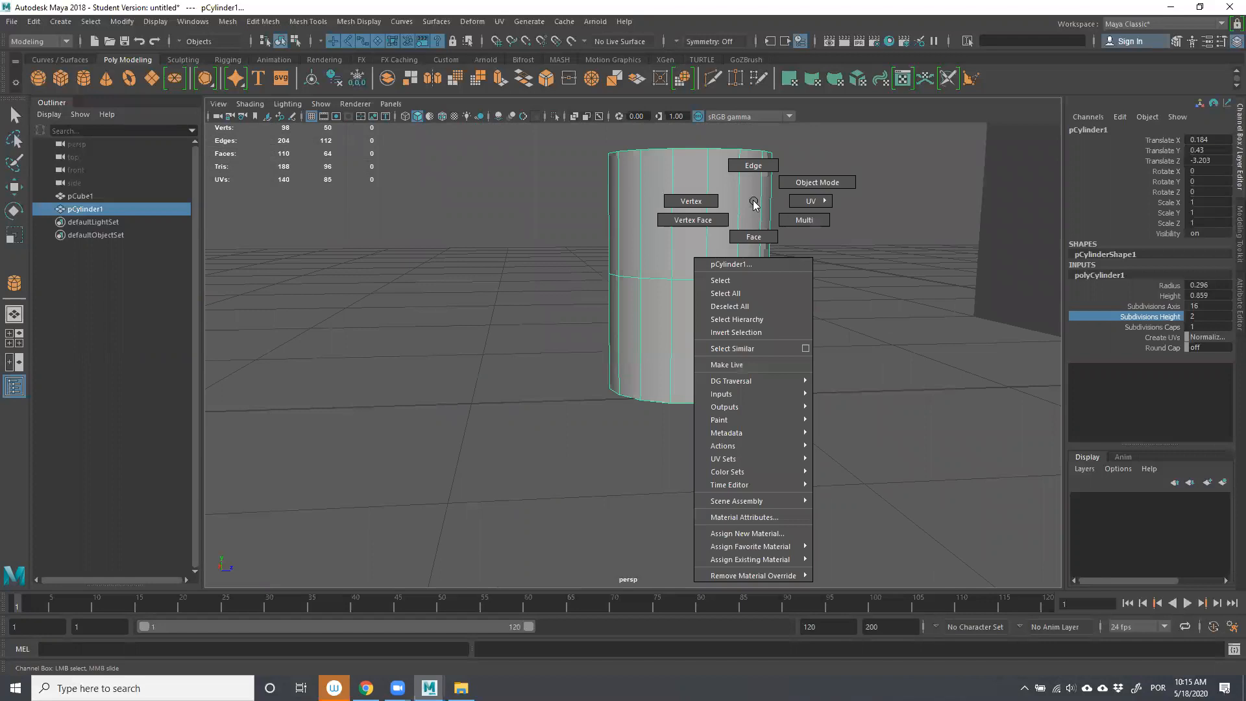
click(753, 236)
drag(898, 281, 275, 496)
key(w)
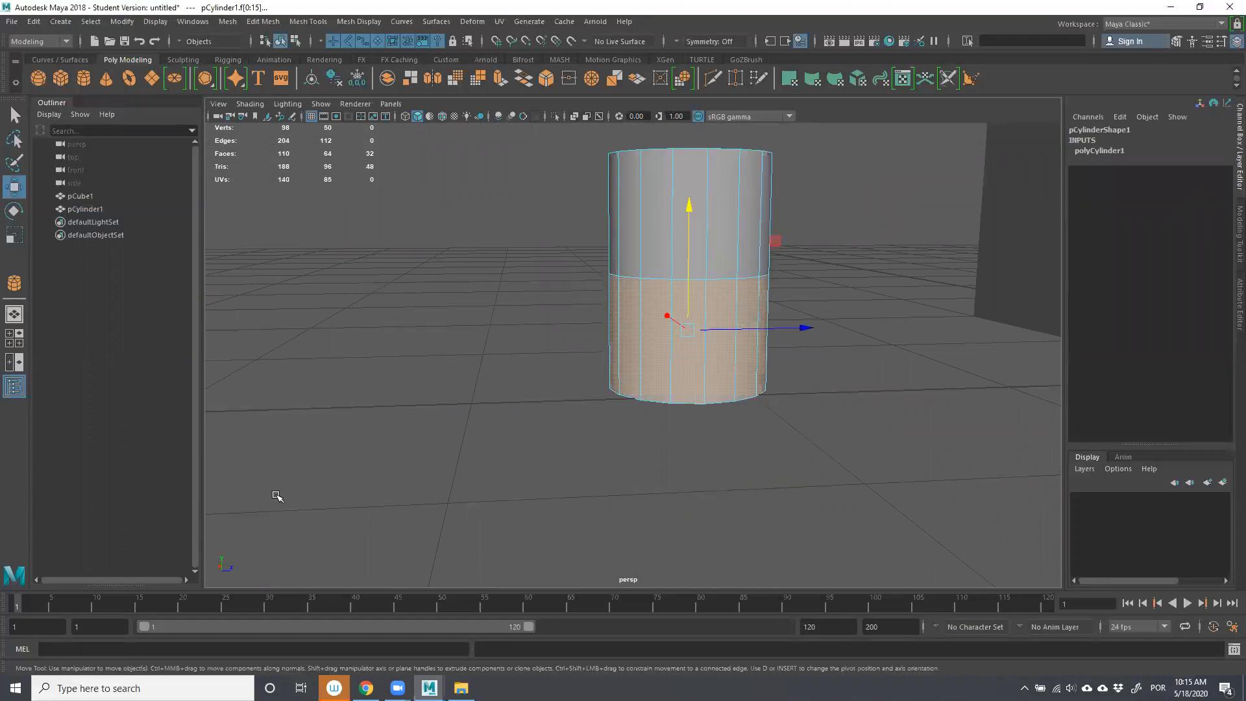
Try a box selection across the cylinder's lower half from a slightly different angle, and undo it.
mouse_move(718, 370)
alt+mouse_down()
mouse_move(366, 370)
mouse_move(231, 354)
mouse_move(184, 331)
mouse_move(193, 376)
mouse_move(468, 386)
mouse_move(595, 359)
mouse_move(763, 365)
mouse_move(732, 368)
alt+mouse_up()
drag(809, 428, 370, 289)
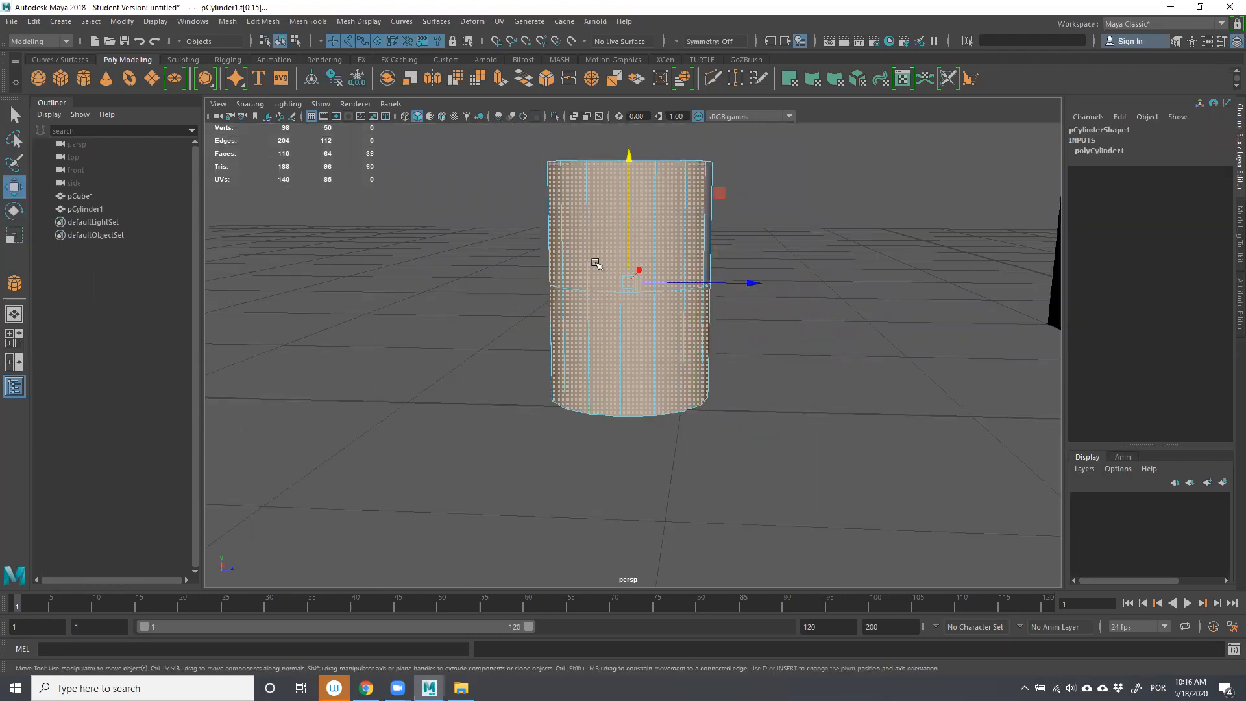
key(ctrl+z)
Try several box selections of the cylinder's faces from different view angles.
alt+drag(657, 279, 604, 218)
alt+drag(576, 279, 597, 365)
drag(481, 312, 517, 513)
drag(604, 403, 383, 351)
alt+drag(453, 454, 466, 454)
click(792, 389)
mouse_move(793, 389)
alt+mouse_down()
mouse_move(810, 373)
mouse_move(807, 403)
alt+mouse_up()
mouse_move(826, 476)
alt+mouse_down()
mouse_move(829, 487)
mouse_move(846, 462)
alt+mouse_up()
drag(845, 461, 298, 260)
Examine around the cylinder which faces of its upper half are included in the selection.
alt+drag(393, 267, 870, 337)
alt+right_drag(681, 222, 957, 359)
alt+drag(957, 357, 807, 259)
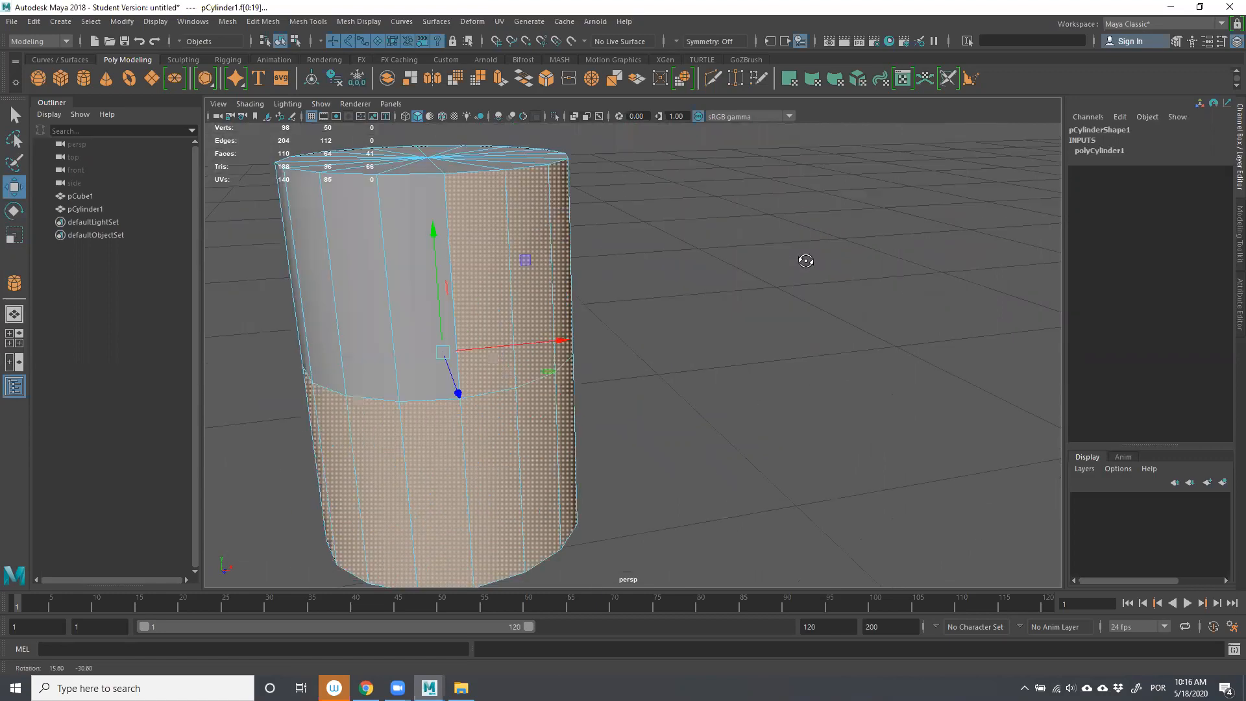
scroll(807, 253, up, 4)
alt+middle_drag(809, 253, 826, 364)
alt+drag(827, 364, 809, 367)
alt+middle_drag(796, 381, 901, 390)
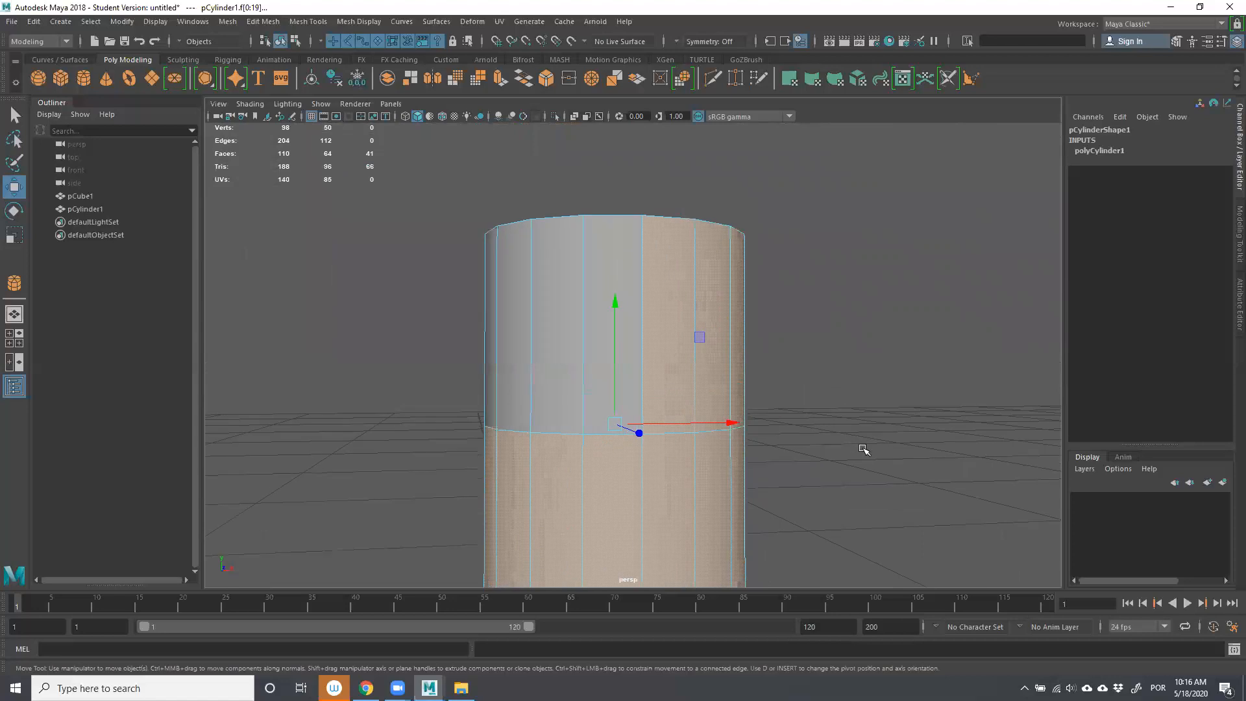
mouse_move(835, 423)
alt+right_down()
mouse_move(857, 442)
mouse_move(801, 392)
mouse_move(845, 449)
mouse_move(832, 442)
alt+right_up()
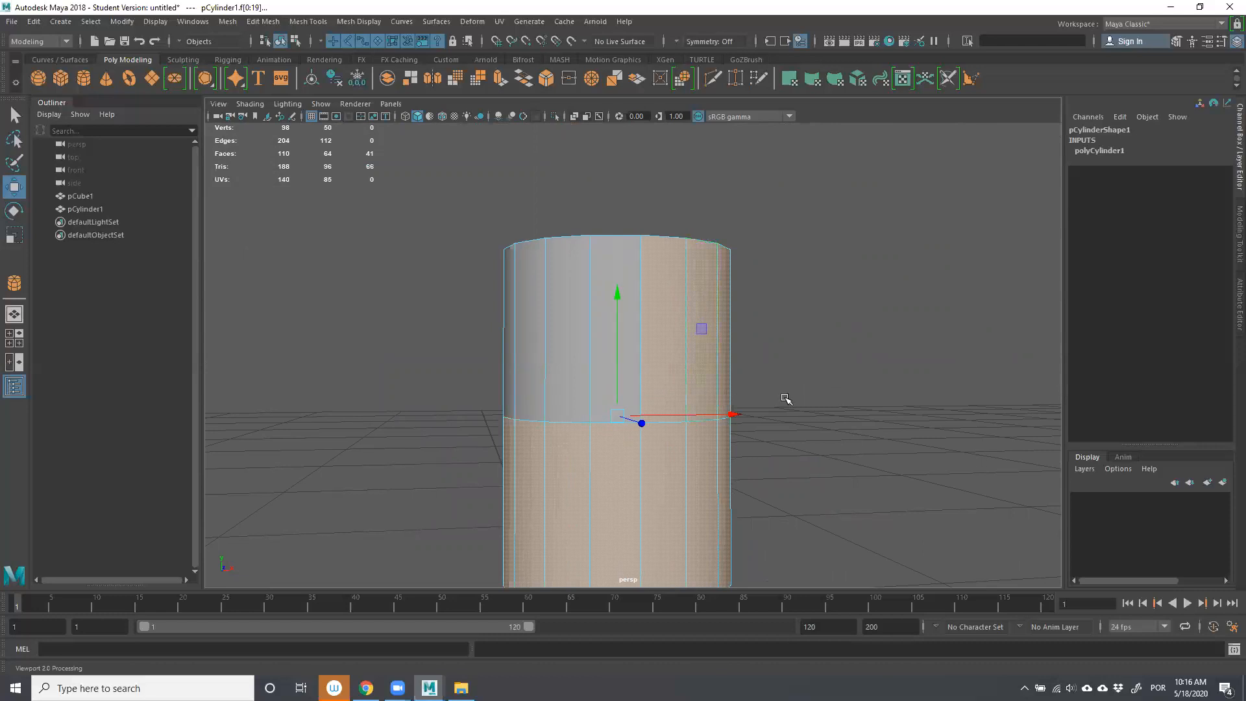
Compare the selected faces in wireframe and shaded display from several sides, ending in shaded display.
key(5)
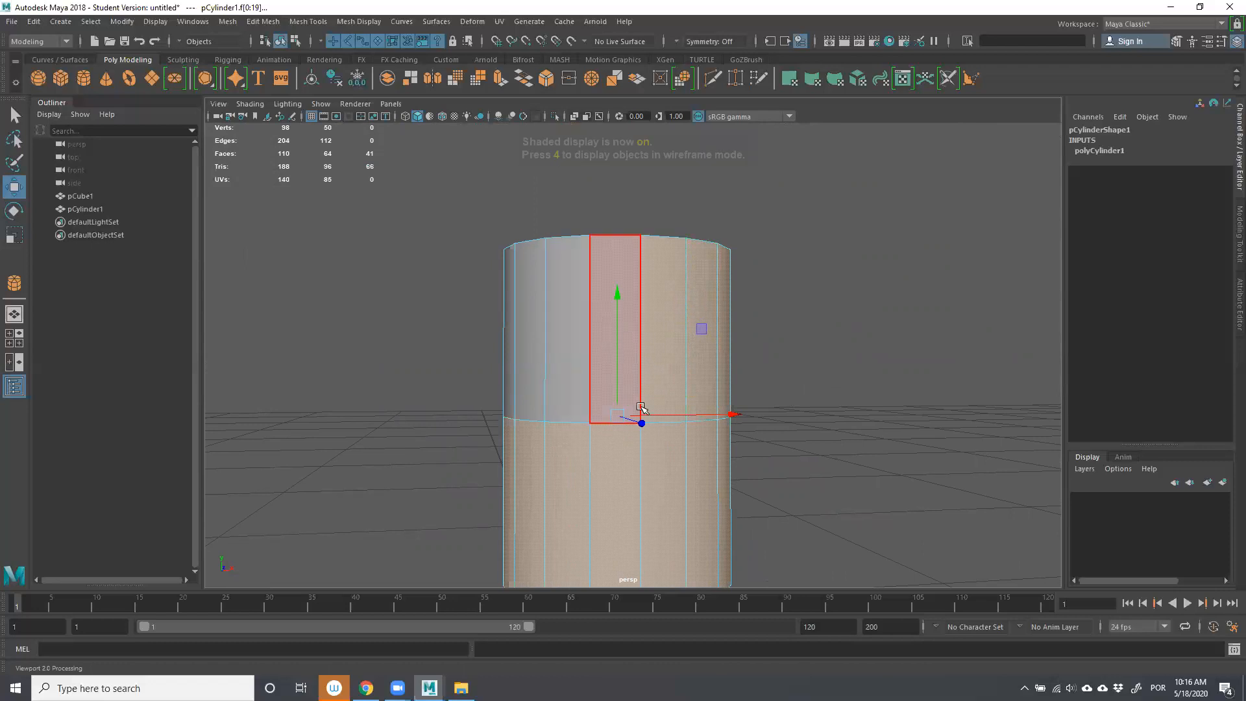
key(4)
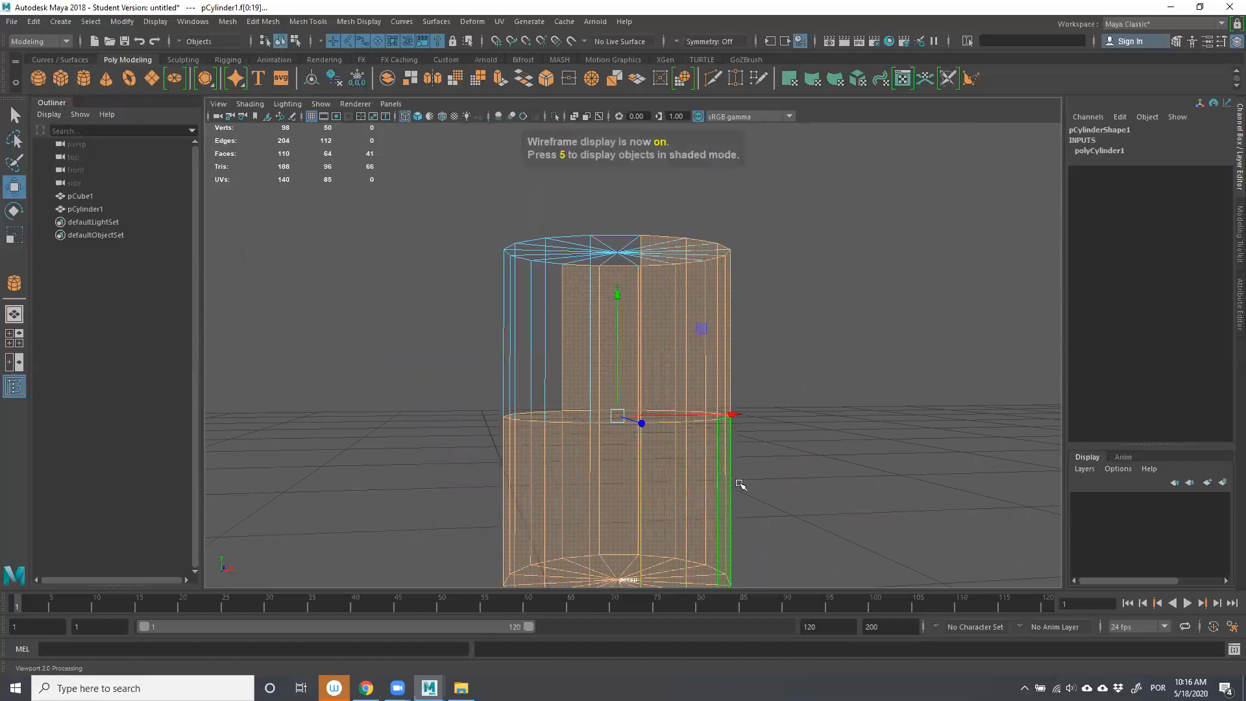
alt+drag(795, 507, 656, 370)
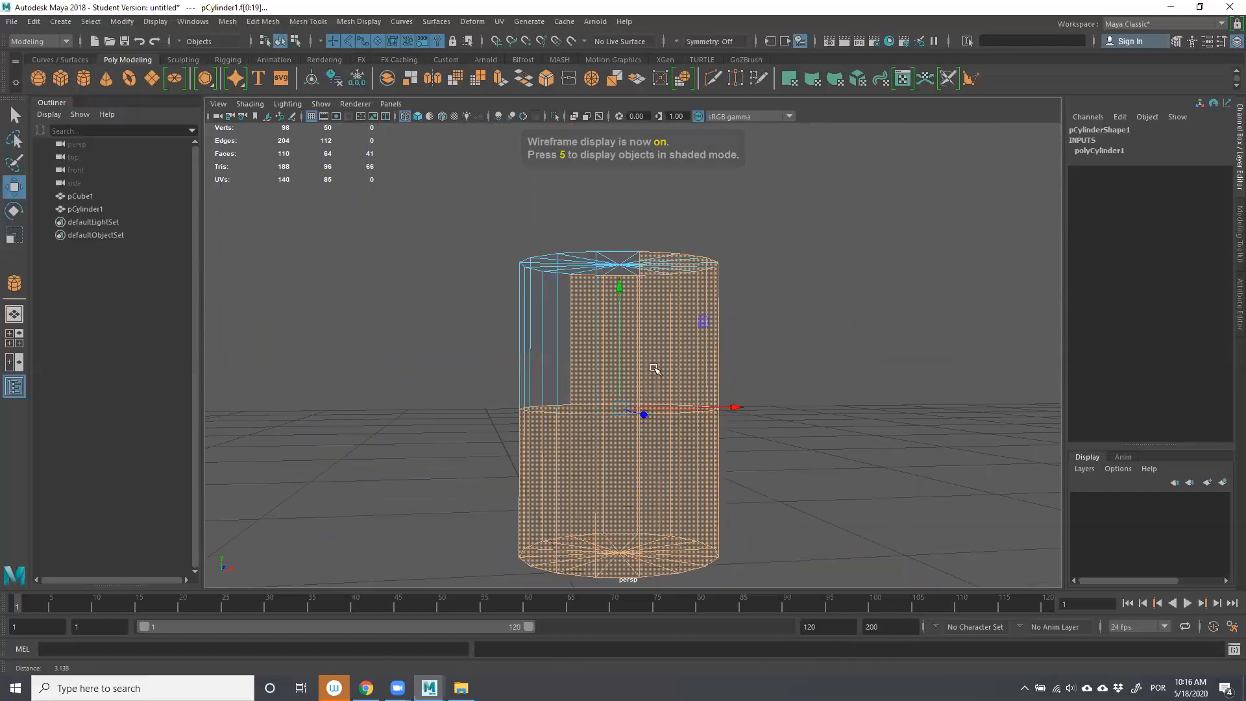
alt+drag(752, 396, 869, 393)
alt+middle_drag(862, 393, 740, 418)
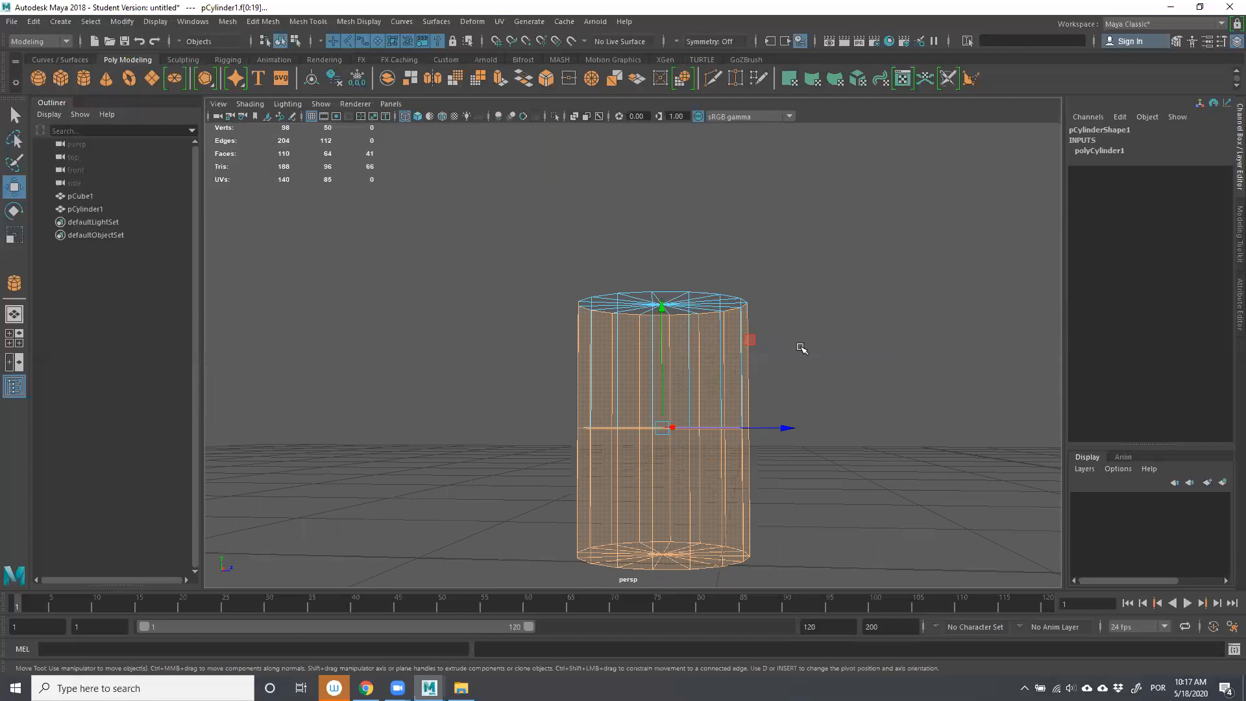
alt+drag(872, 399, 760, 405)
mouse_move(901, 369)
alt+right_down()
mouse_move(812, 312)
mouse_move(723, 278)
mouse_move(998, 420)
mouse_move(912, 378)
alt+right_up()
alt+middle_drag(913, 378, 960, 364)
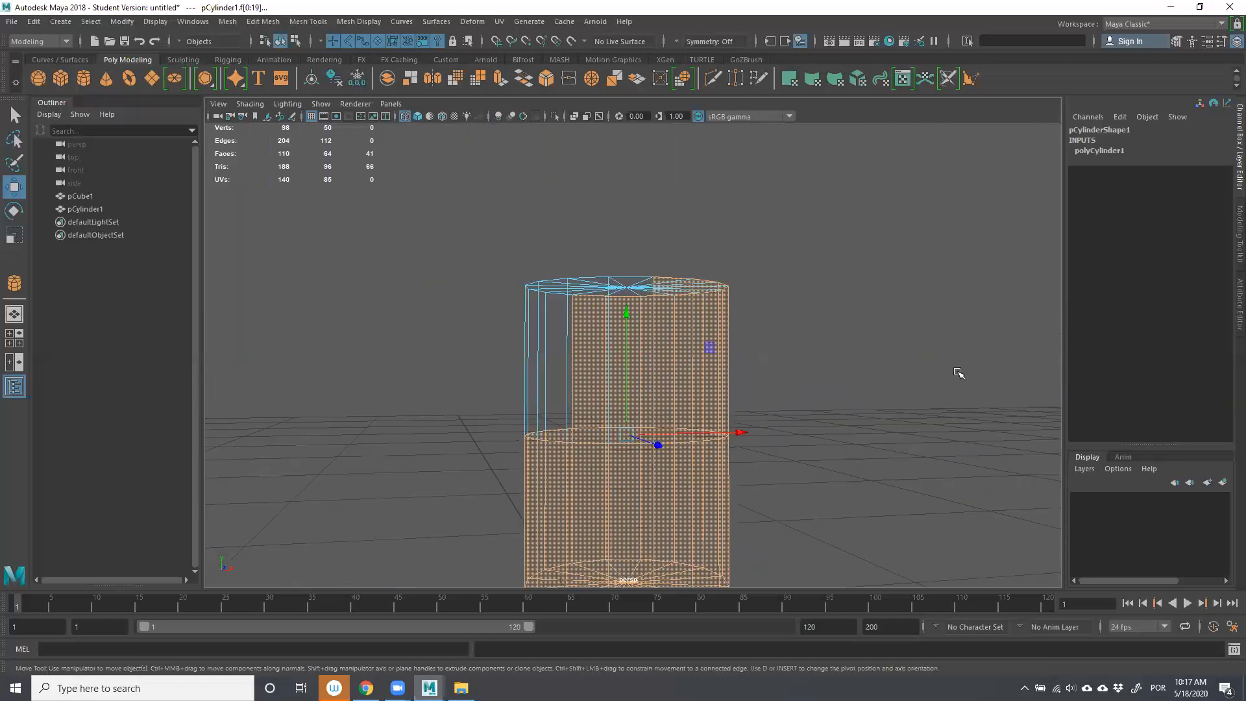
key(5)
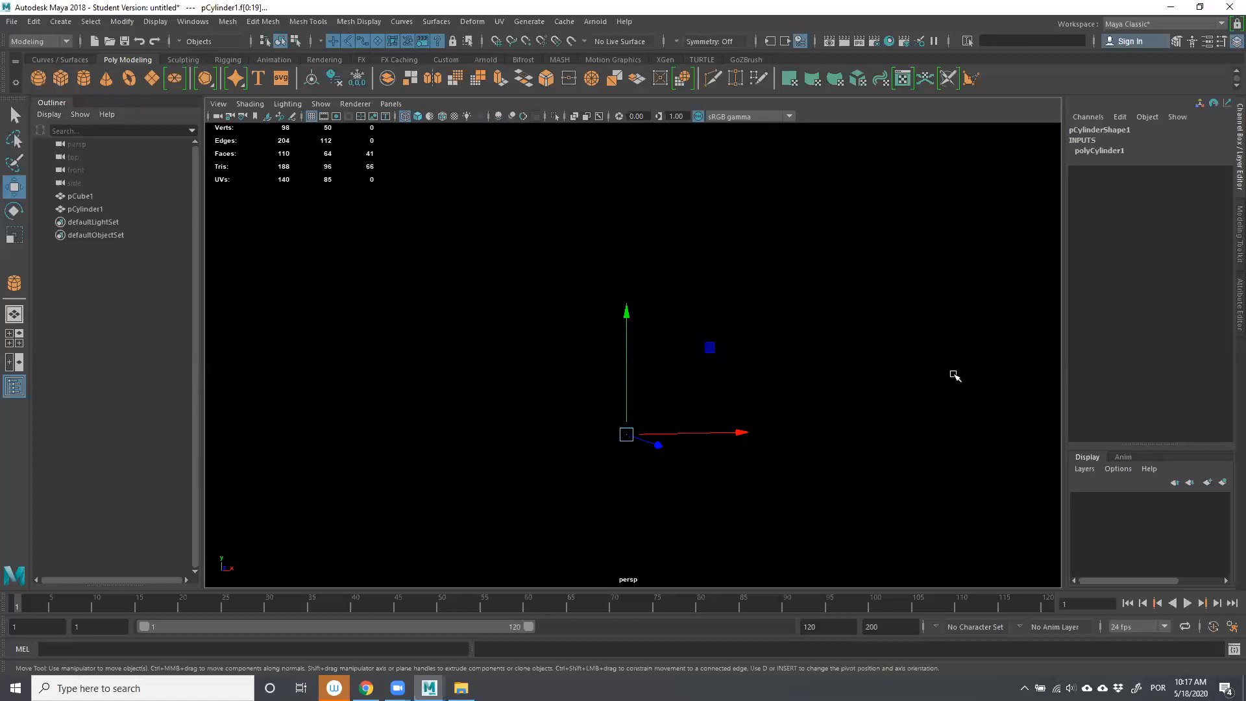
key(4)
alt+right_drag(885, 371, 938, 416)
key(5)
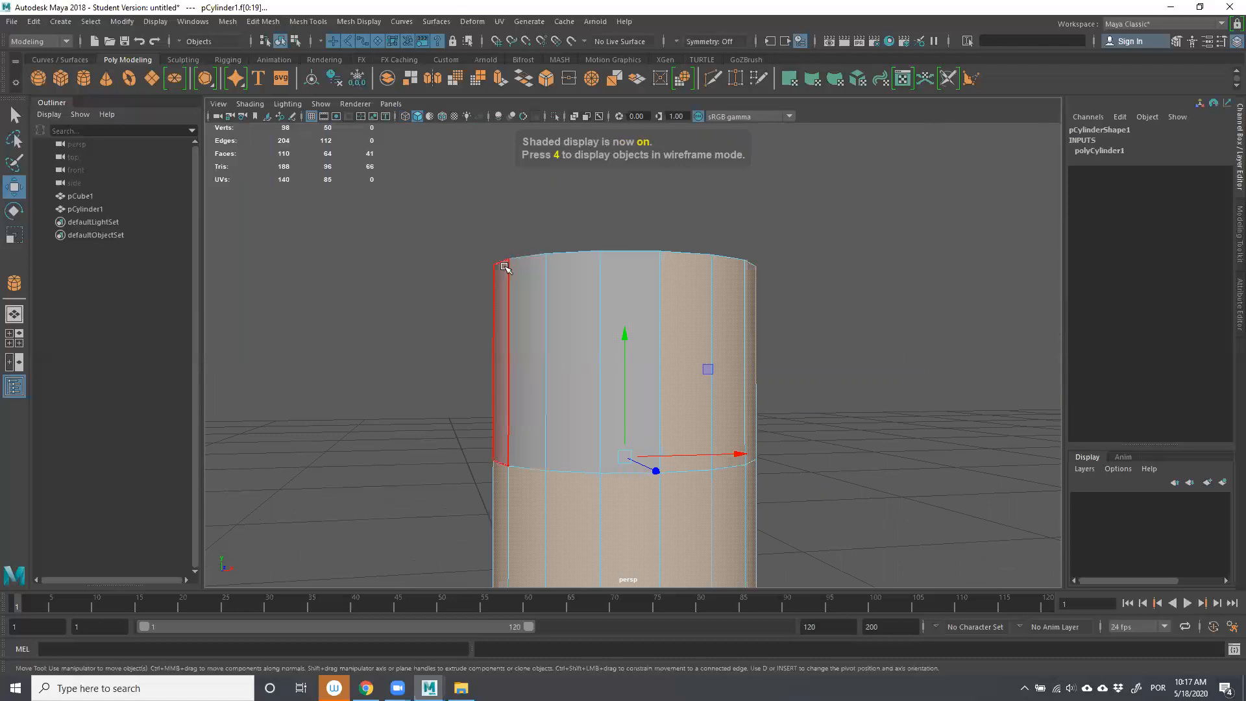
Try box selections over the cylinder's upper half, undoing the first one, and clear the face selection.
drag(433, 205, 908, 420)
alt+drag(840, 352, 811, 259)
key(ctrl+z)
drag(877, 193, 381, 413)
alt+drag(565, 320, 746, 364)
alt+drag(830, 412, 779, 383)
click(740, 370)
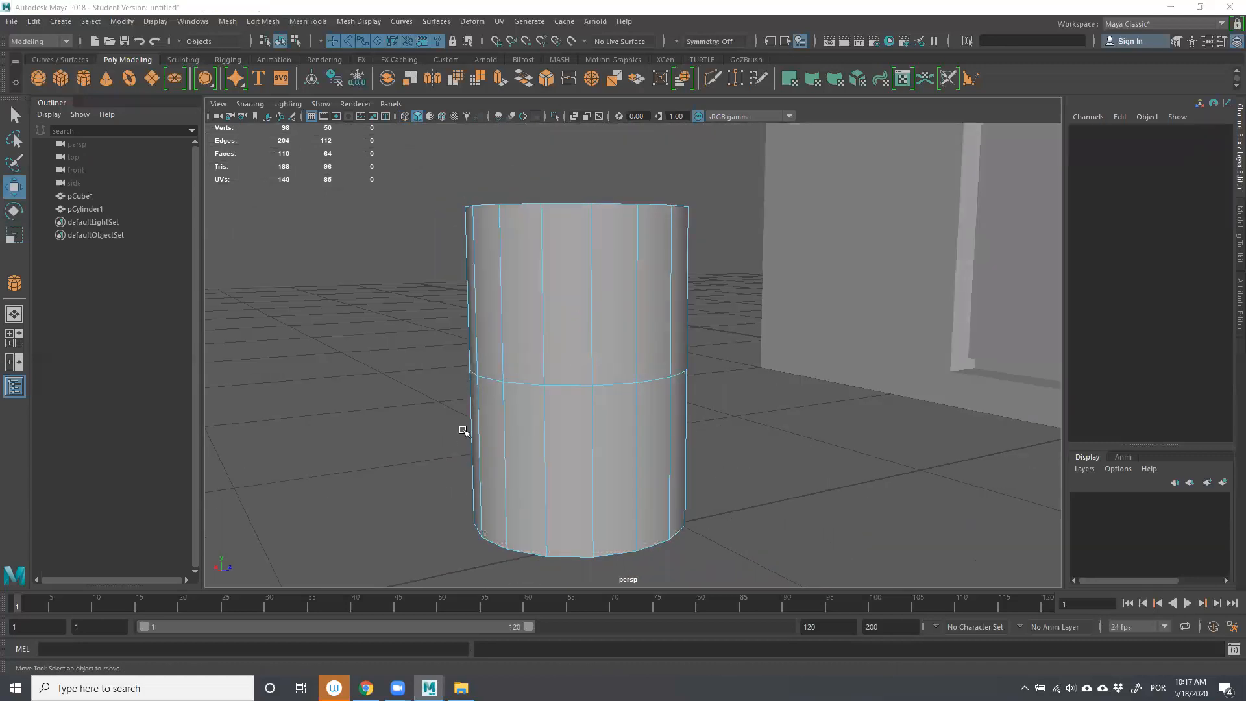
Box-select the faces of the cylinder's lower half together with its bottom cap.
drag(372, 580, 787, 429)
alt+drag(829, 529, 804, 537)
alt+middle_drag(776, 556, 795, 468)
drag(768, 547, 275, 350)
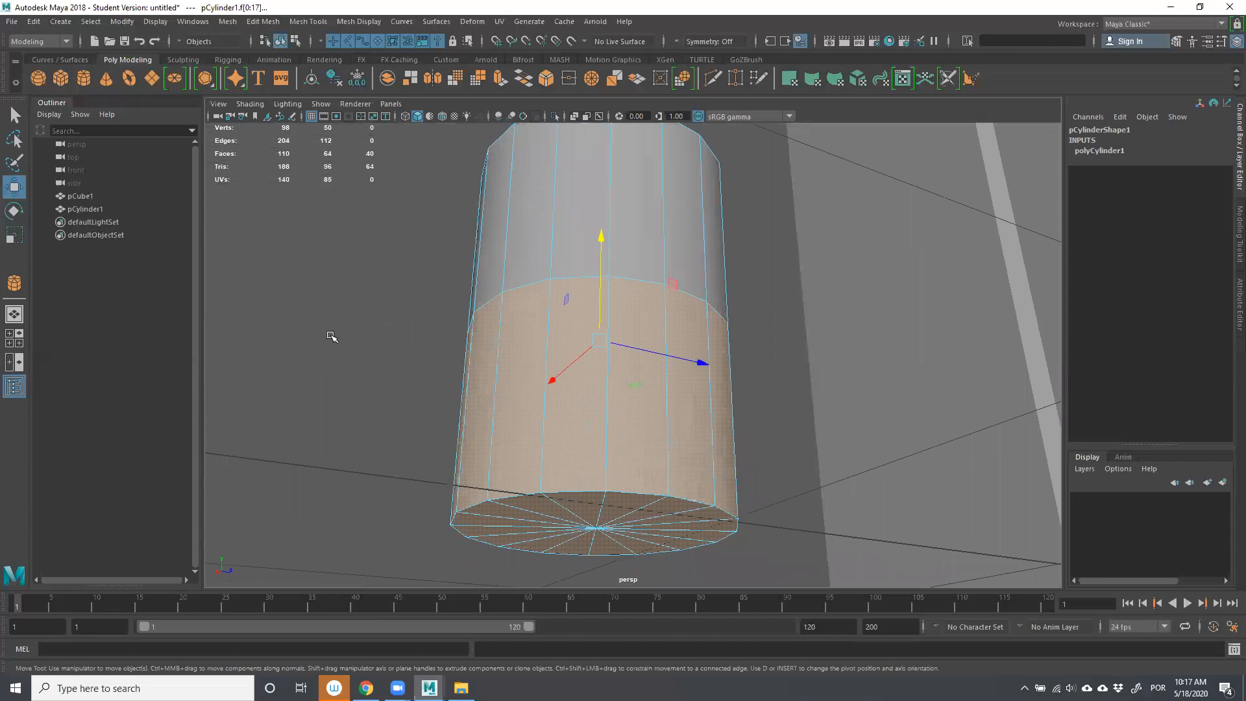
Remove the stray upper faces on the cylinder's far side from the selection, keeping only the lower half.
alt+drag(640, 353, 800, 383)
alt+middle_drag(800, 385, 795, 457)
alt+right_drag(753, 409, 676, 357)
mouse_move(768, 358)
alt+mouse_down()
mouse_move(807, 354)
mouse_move(777, 359)
alt+mouse_up()
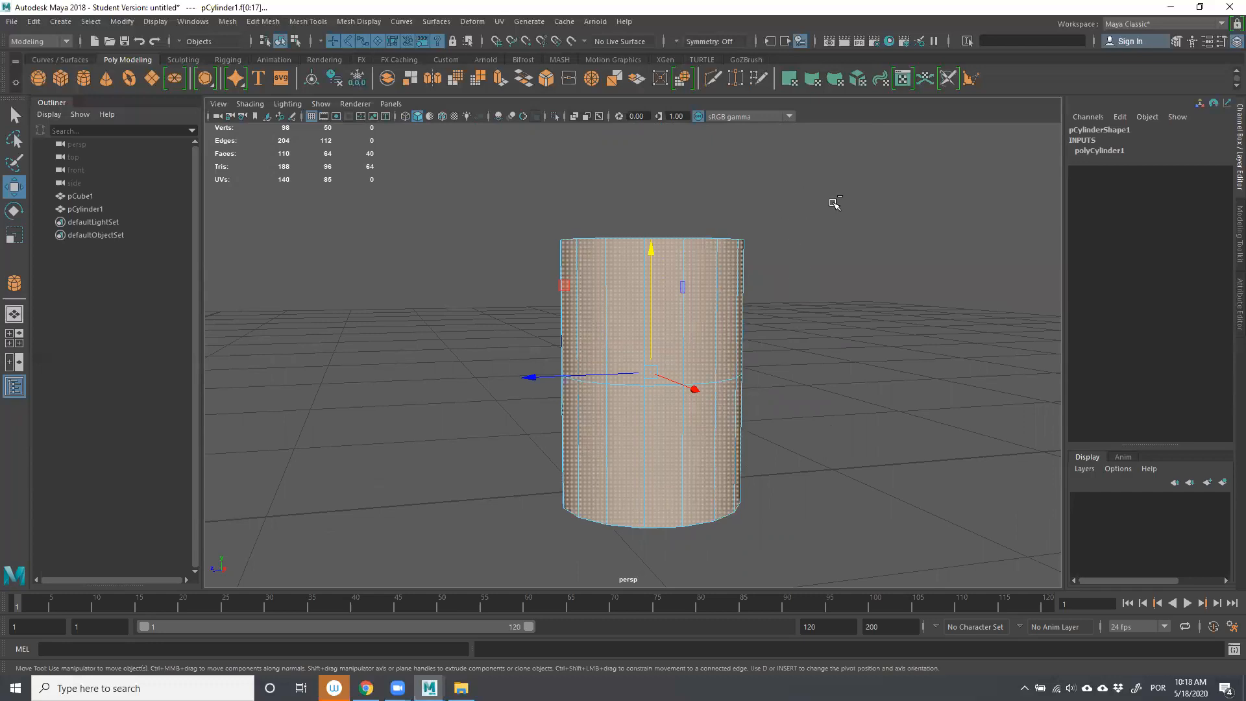
drag(842, 195, 412, 311)
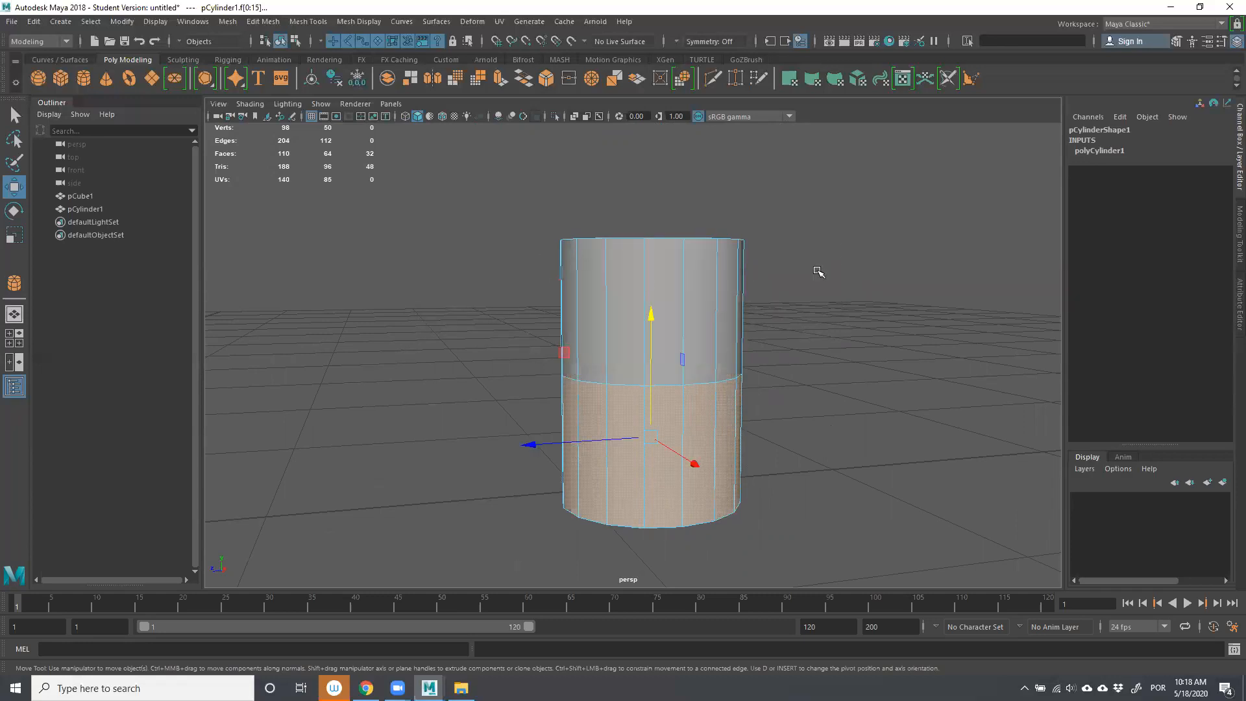
alt+drag(656, 260, 770, 295)
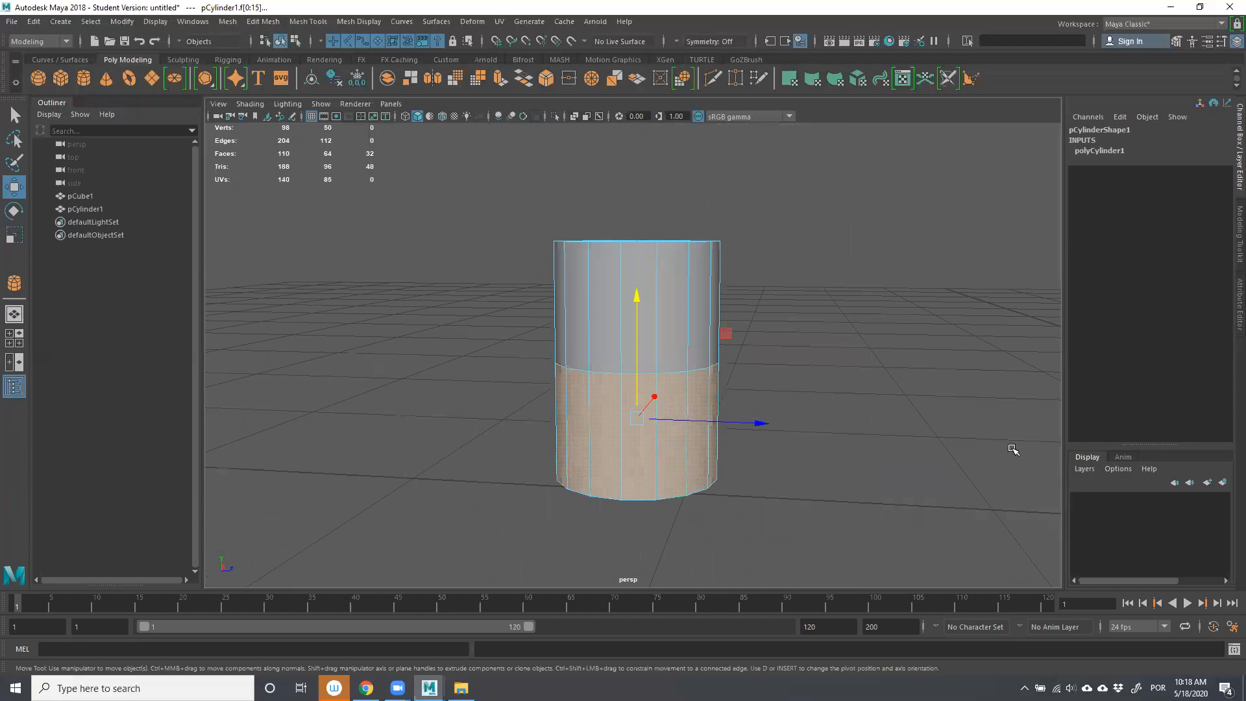
Extrude the selected lower faces inward with a Local Translate Z of -0.232, and check the underside.
click(499, 80)
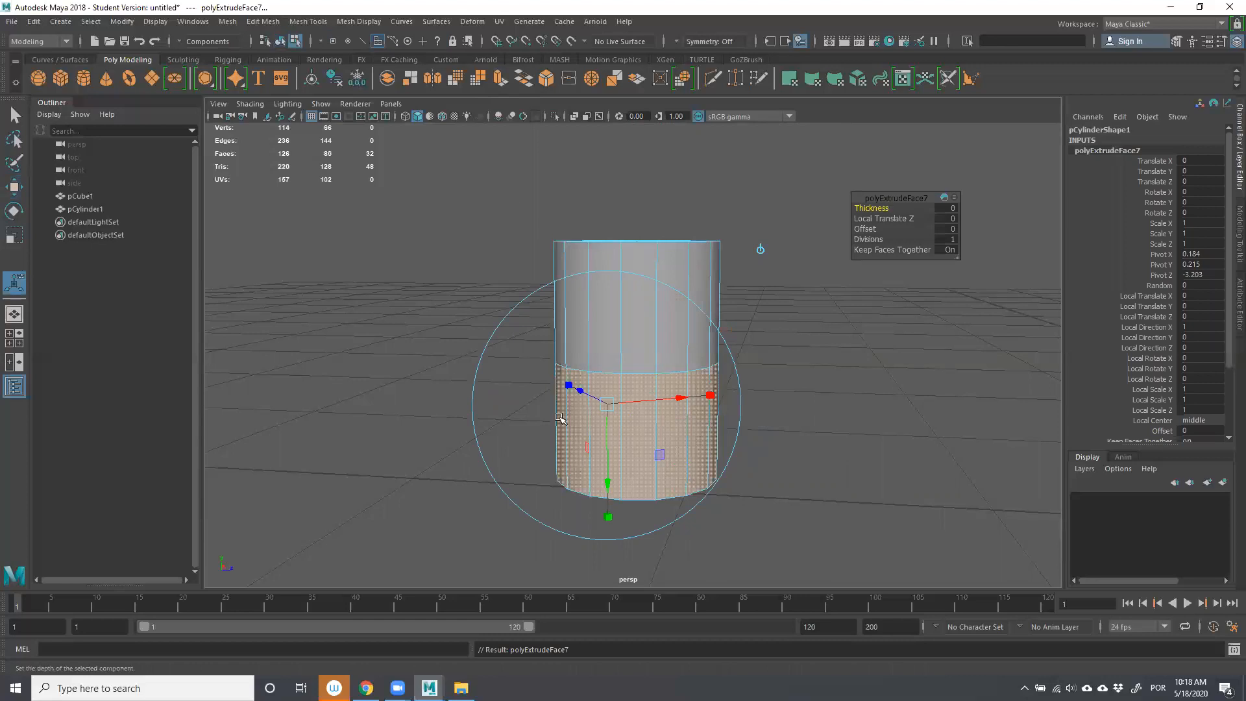
drag(582, 391, 577, 444)
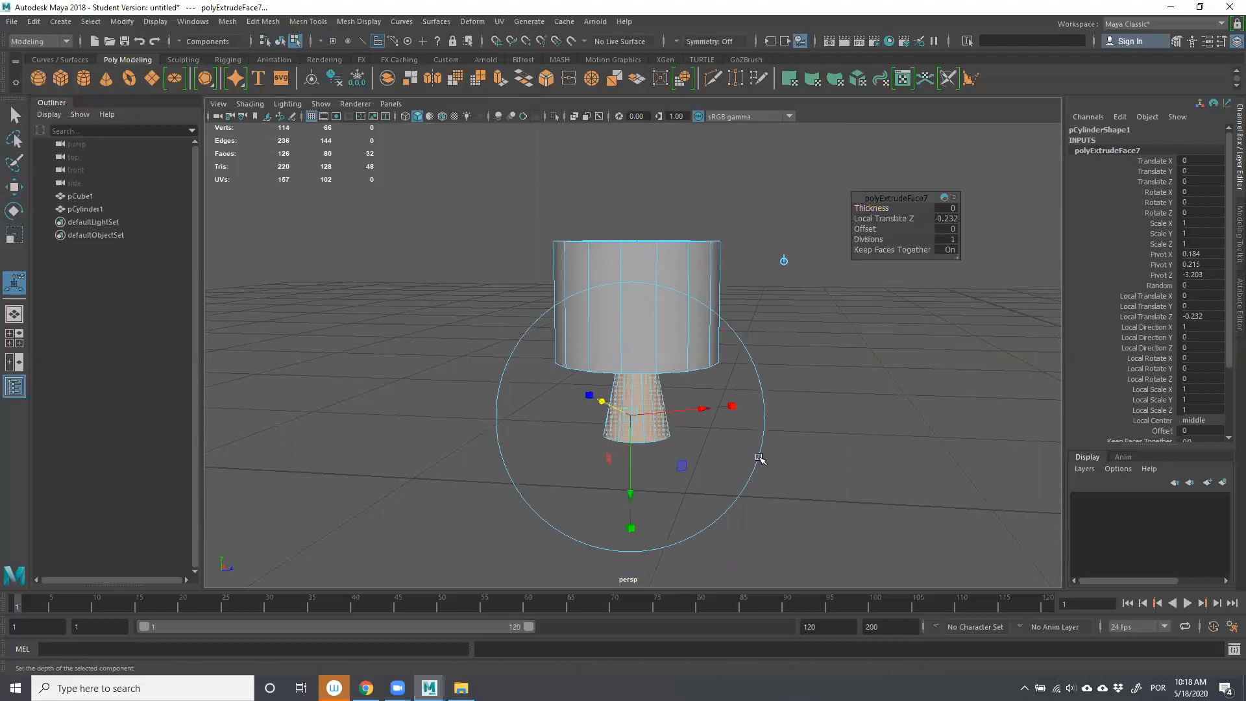
alt+drag(757, 451, 786, 440)
scroll(754, 475, up, 3)
alt+middle_drag(756, 476, 777, 351)
alt+right_drag(779, 353, 826, 315)
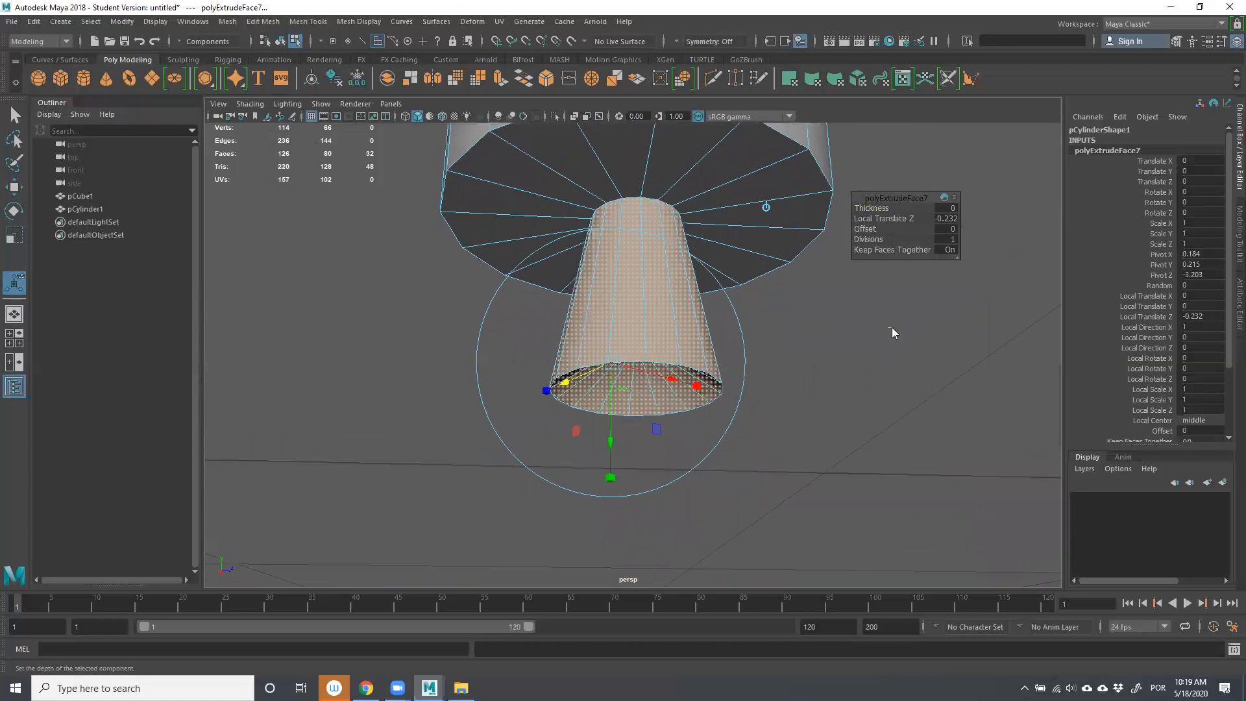
Select the centre vertex of the narrow stem's bottom cap and move it down level with the cap's rim.
alt+drag(825, 469, 817, 403)
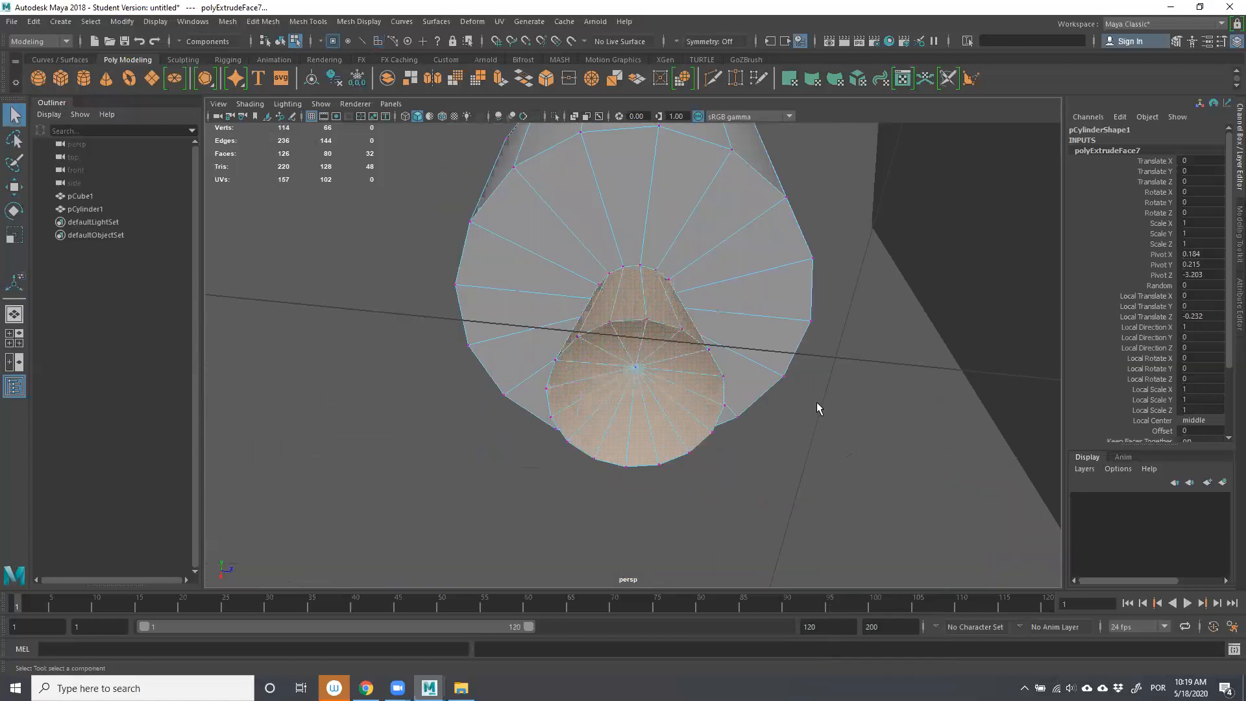
click(636, 370)
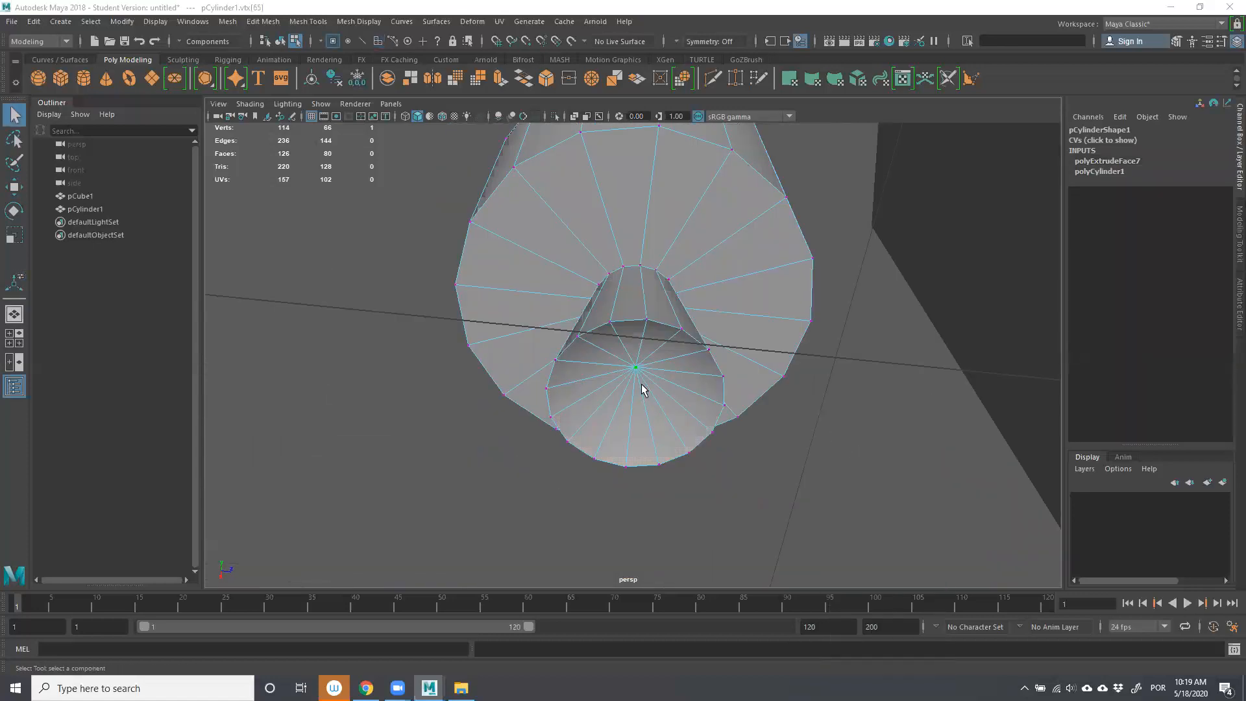
key(w)
alt+drag(641, 384, 633, 273)
drag(630, 222, 631, 278)
Select all vertices of the stem's bottom cap and scale them inward to narrow the stem's end.
alt+drag(572, 250, 959, 505)
alt+drag(763, 416, 620, 386)
key(r)
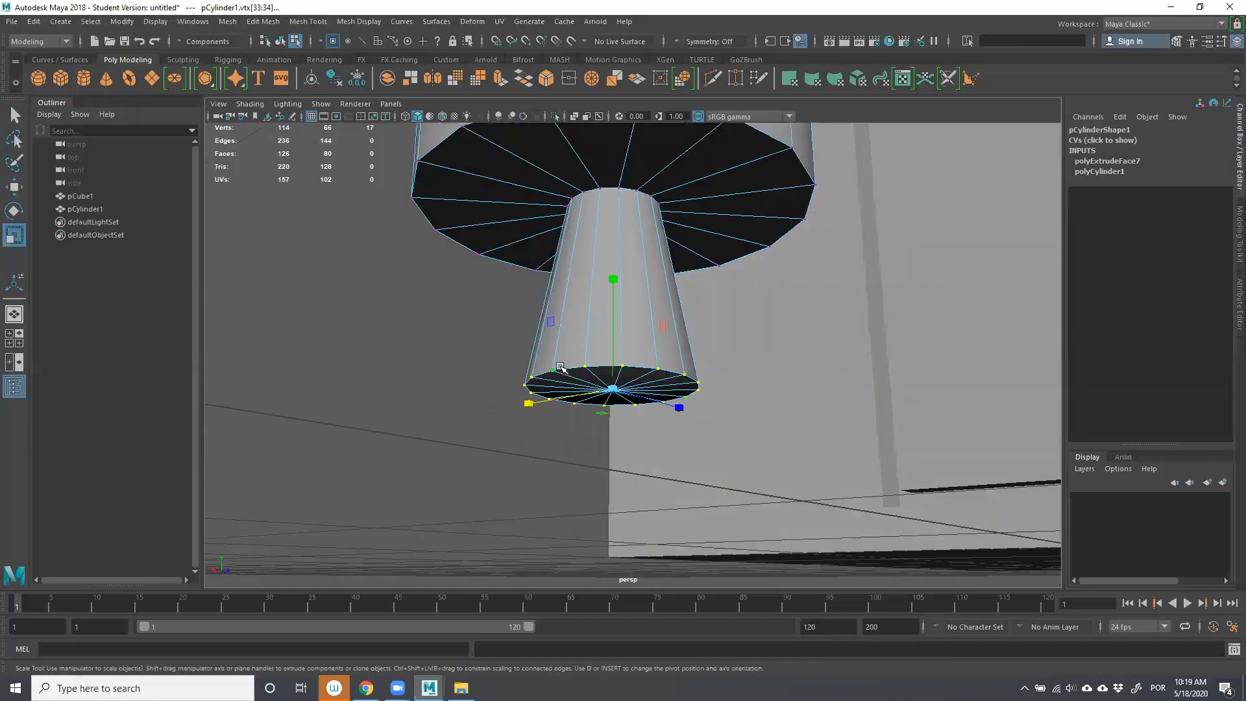
drag(610, 386, 572, 431)
alt+drag(604, 333, 553, 357)
key(super)
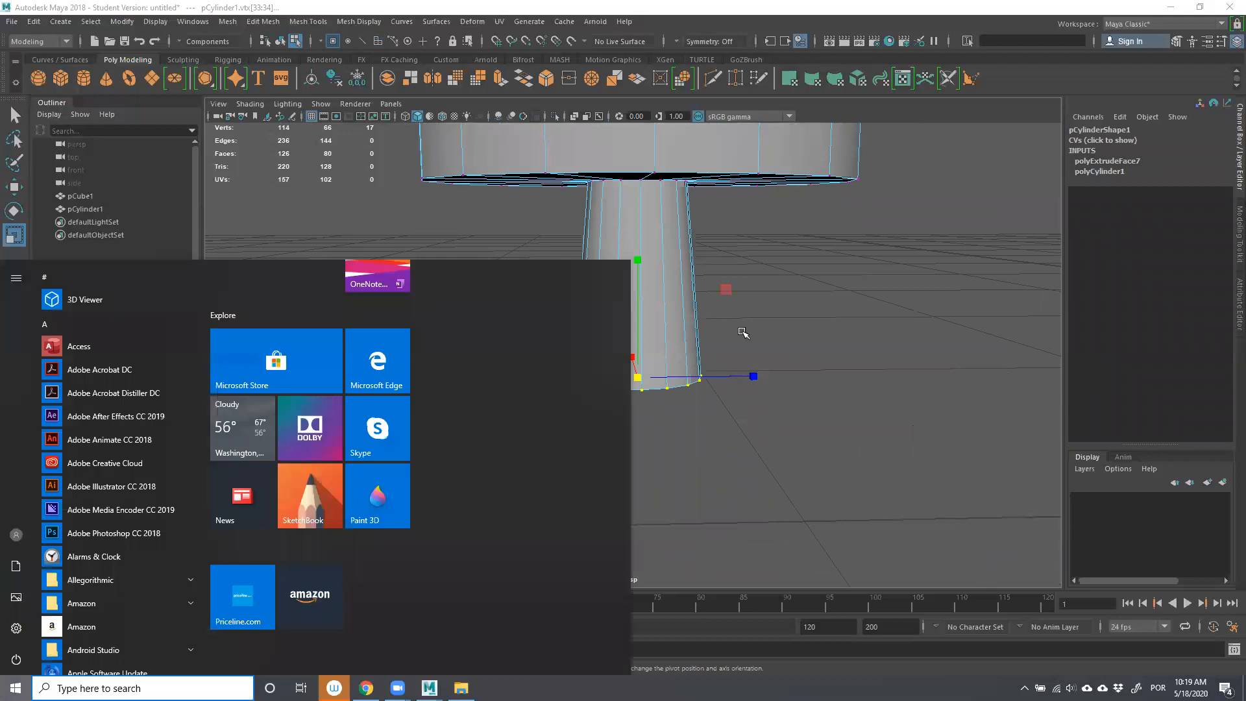
click(742, 331)
Return the cylinder to object mode and scale it uniformly down to about 0.257.
scroll(709, 348, down, 8)
right_drag(696, 260, 694, 279)
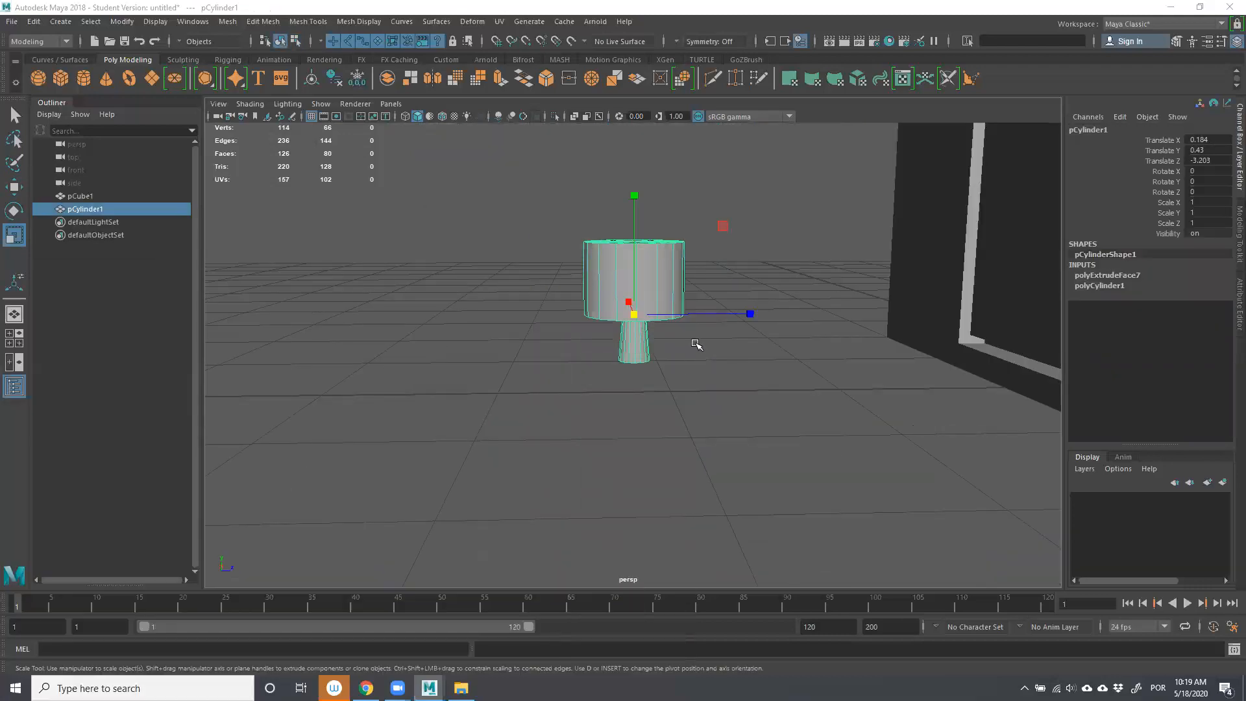
scroll(695, 345, down, 5)
drag(633, 342, 612, 376)
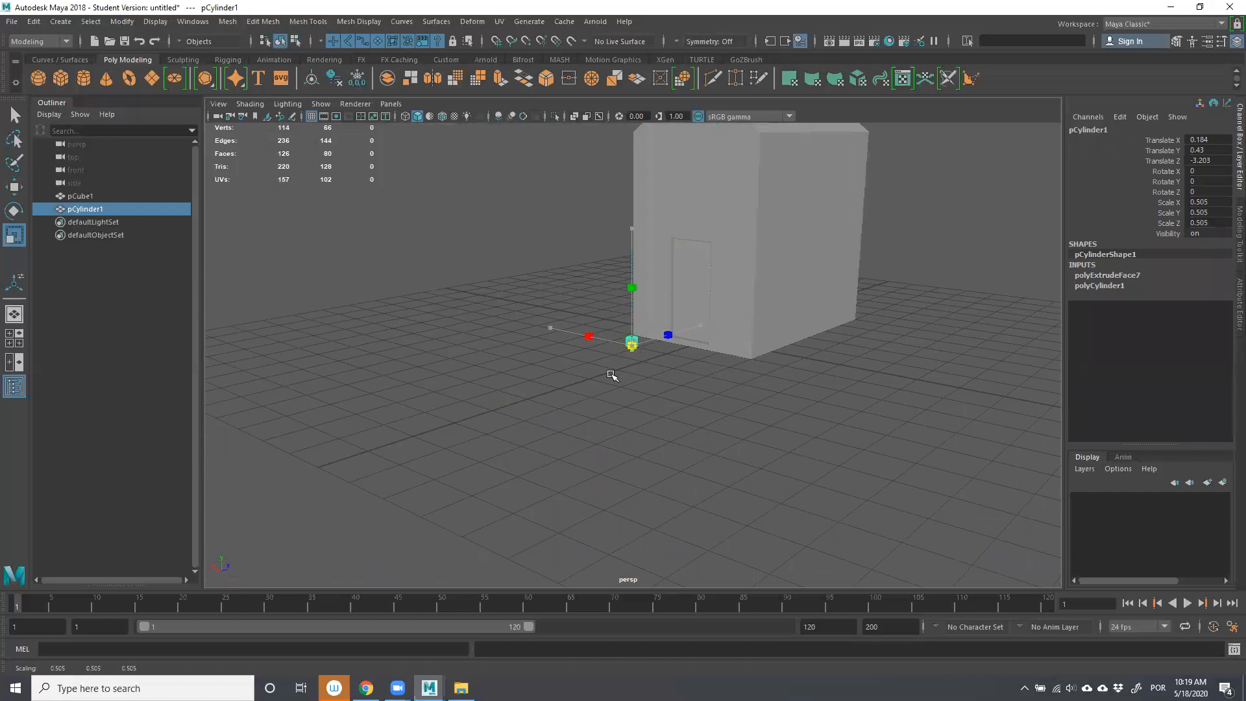
Rotate the small cylinder onto its side, to about -90.83, -16.93 and 14.222 degrees in X, Y and Z.
key(w)
key(e)
drag(585, 275, 604, 392)
Move the cylinder up to the door's edge as a doorknob, at about X -0.495, Y 2.136, Z -2.419.
key(w)
drag(654, 244, 666, 176)
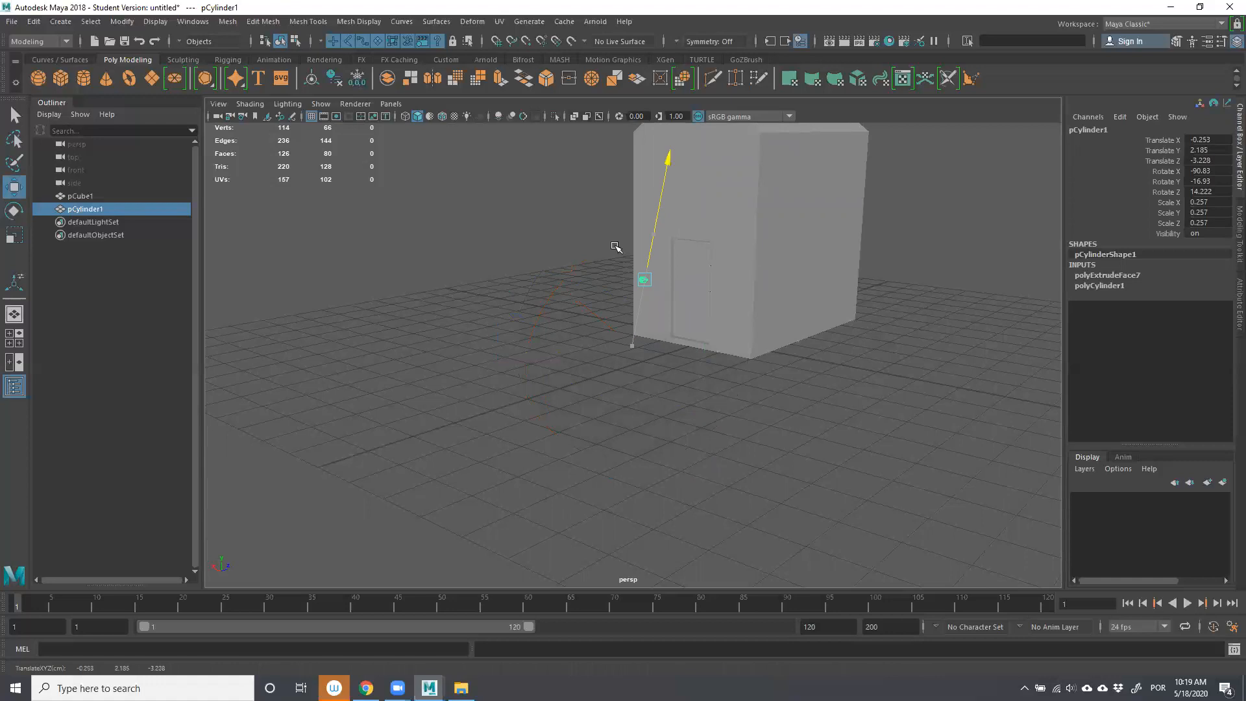
drag(534, 287, 559, 285)
scroll(647, 319, up, 5)
alt+middle_drag(728, 347, 706, 392)
alt+drag(679, 366, 779, 381)
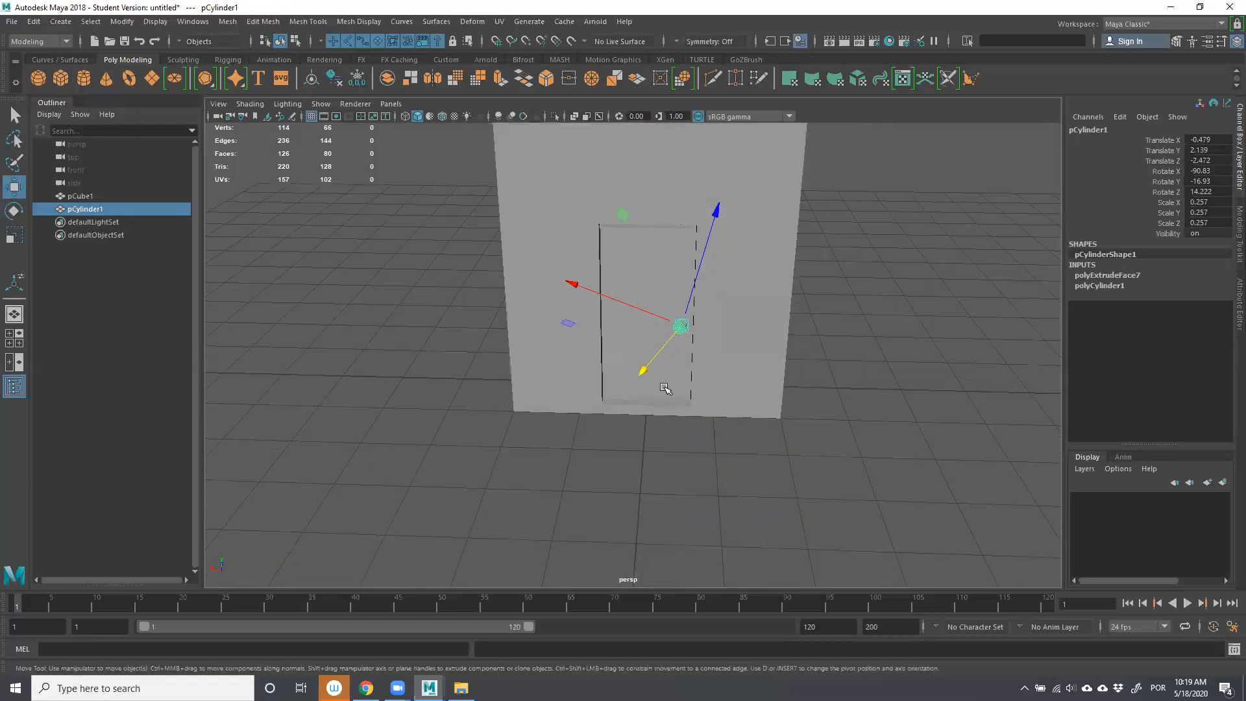
drag(645, 370, 678, 390)
Rotate the knob by eye to point its stem at the door, at about -91.006, 1.466 and 6.031 degrees.
alt+drag(714, 336, 617, 364)
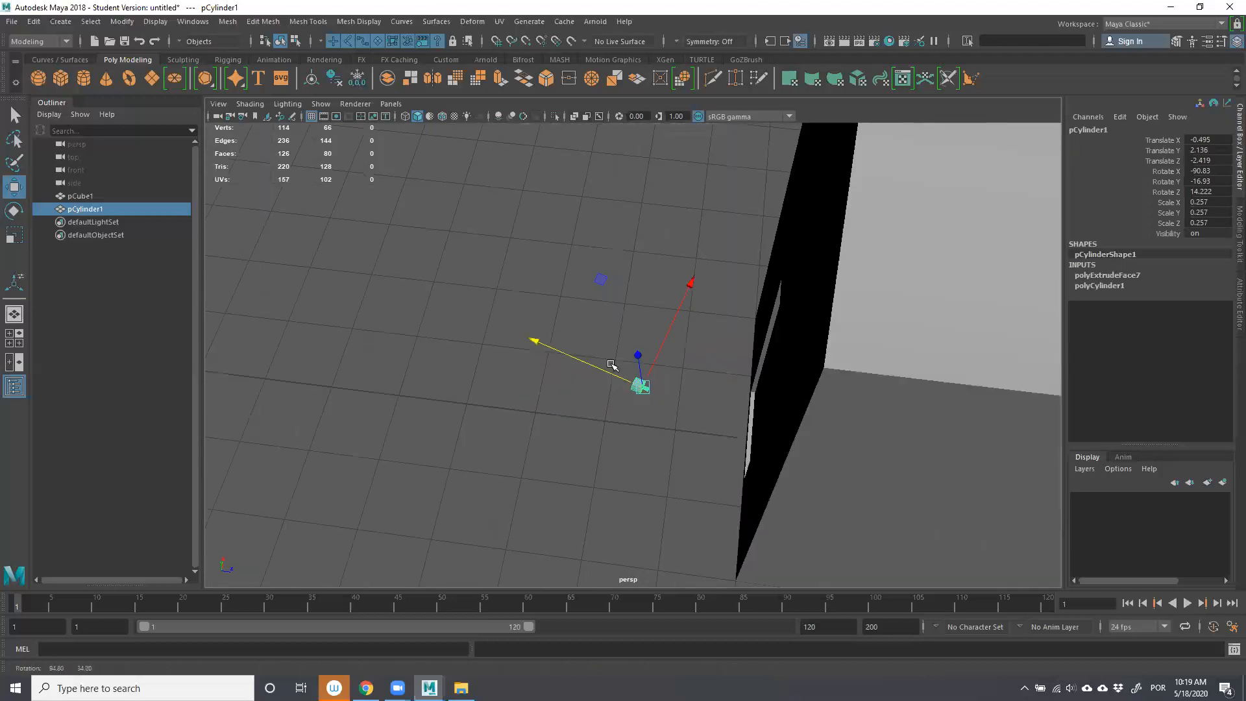
key(e)
drag(689, 492, 718, 474)
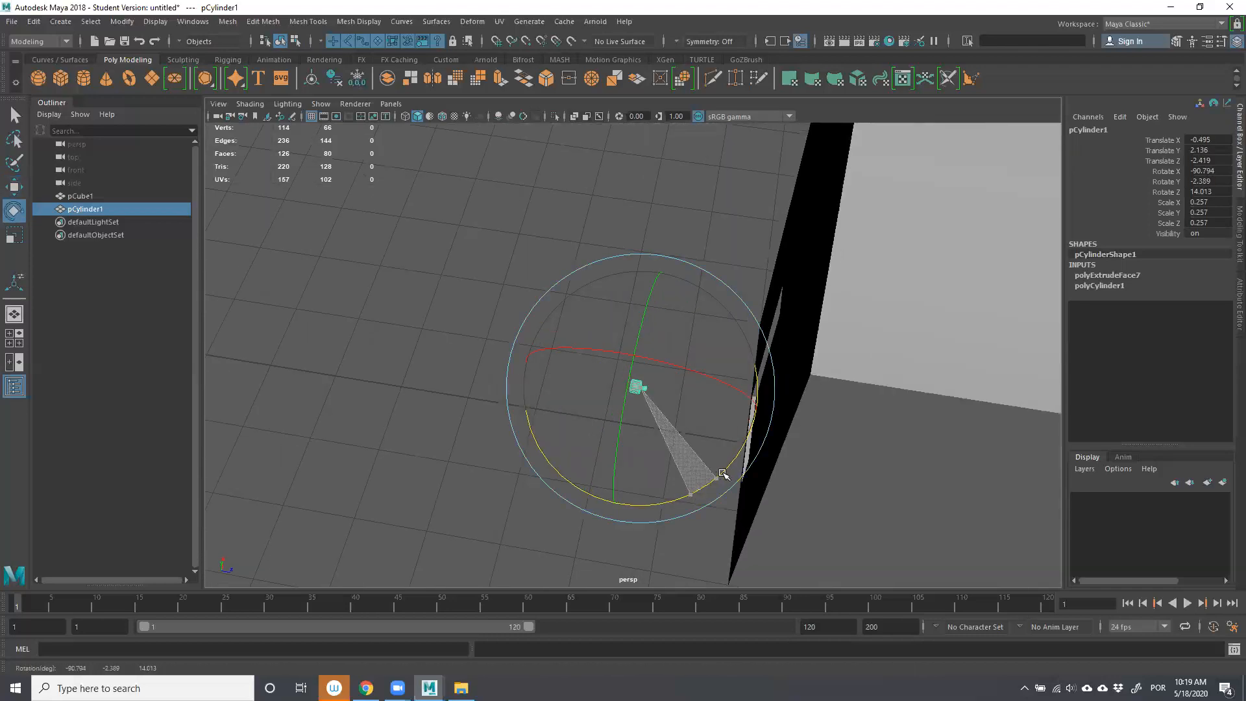
drag(622, 438, 616, 414)
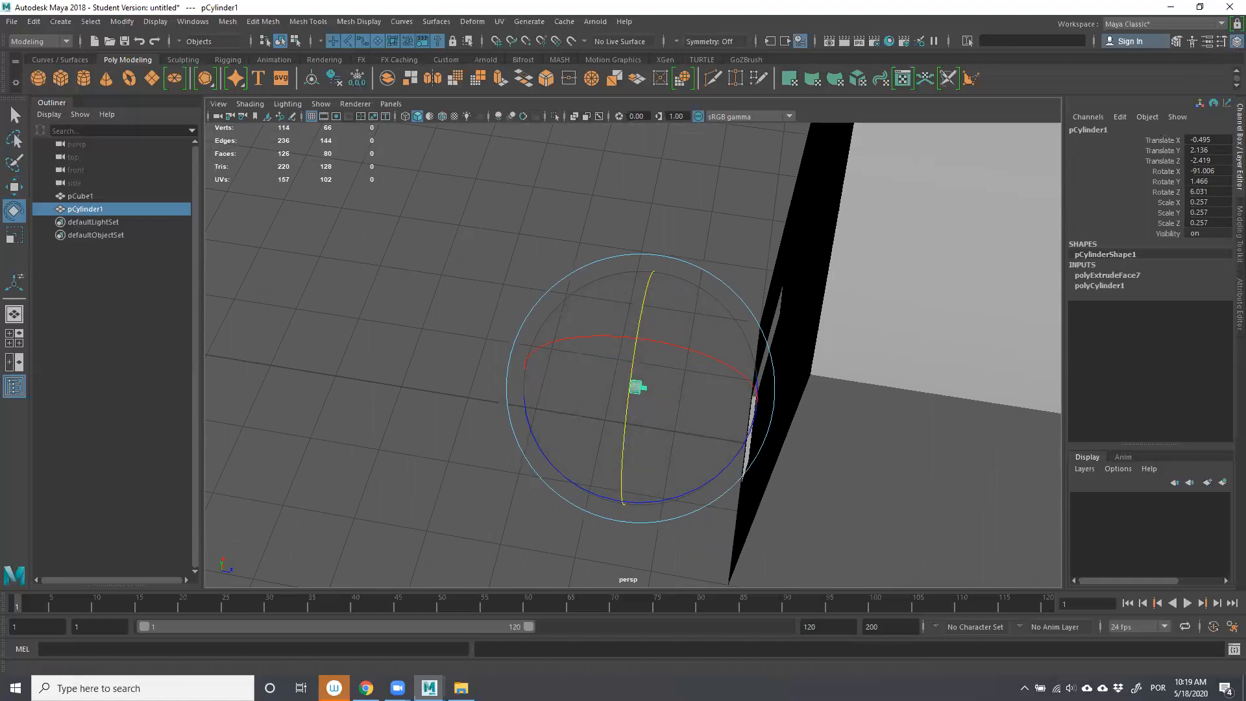
Open the Rotate tool's settings, look over the axis orientation options with the knob in view, and close them.
click(1235, 42)
click(1235, 43)
click(1223, 41)
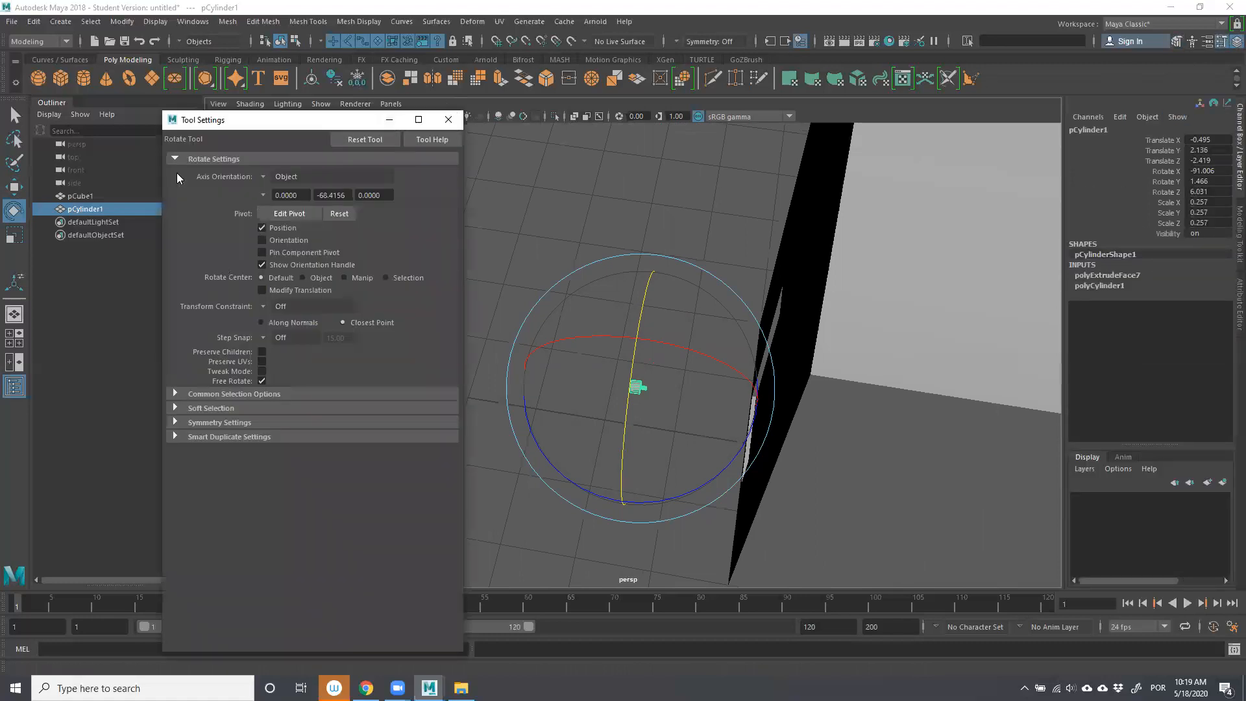
alt+drag(748, 346, 825, 318)
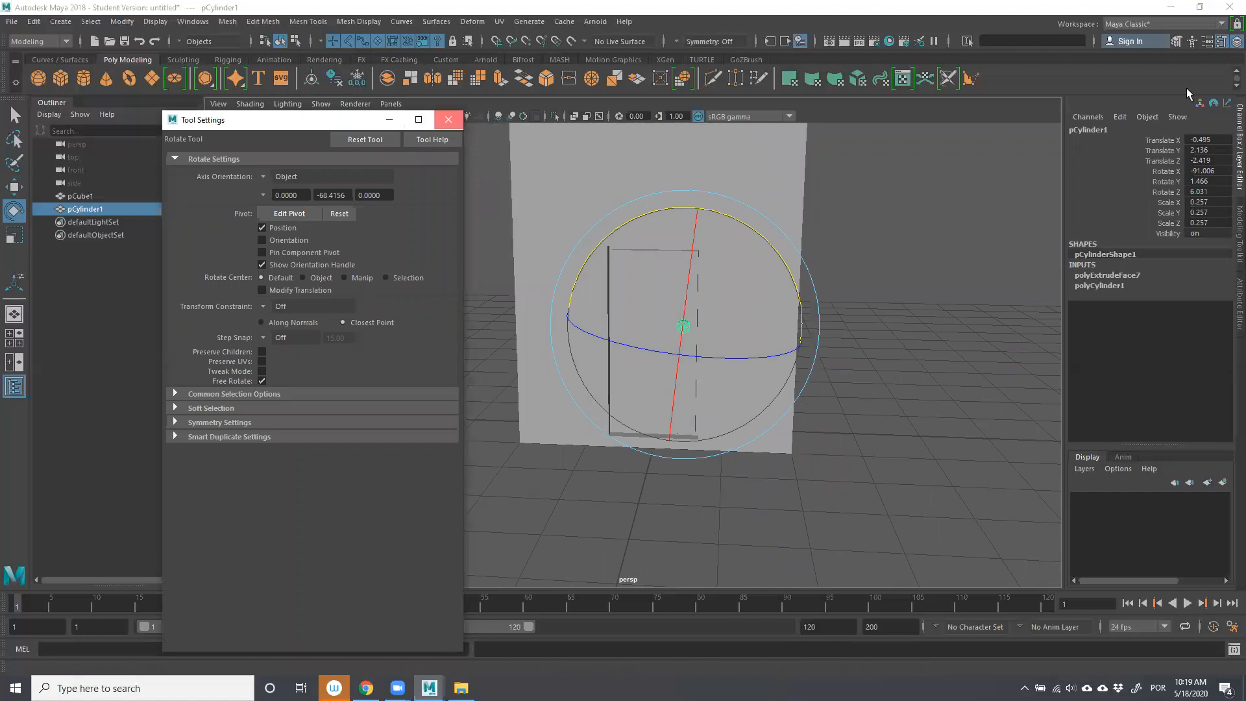
click(448, 121)
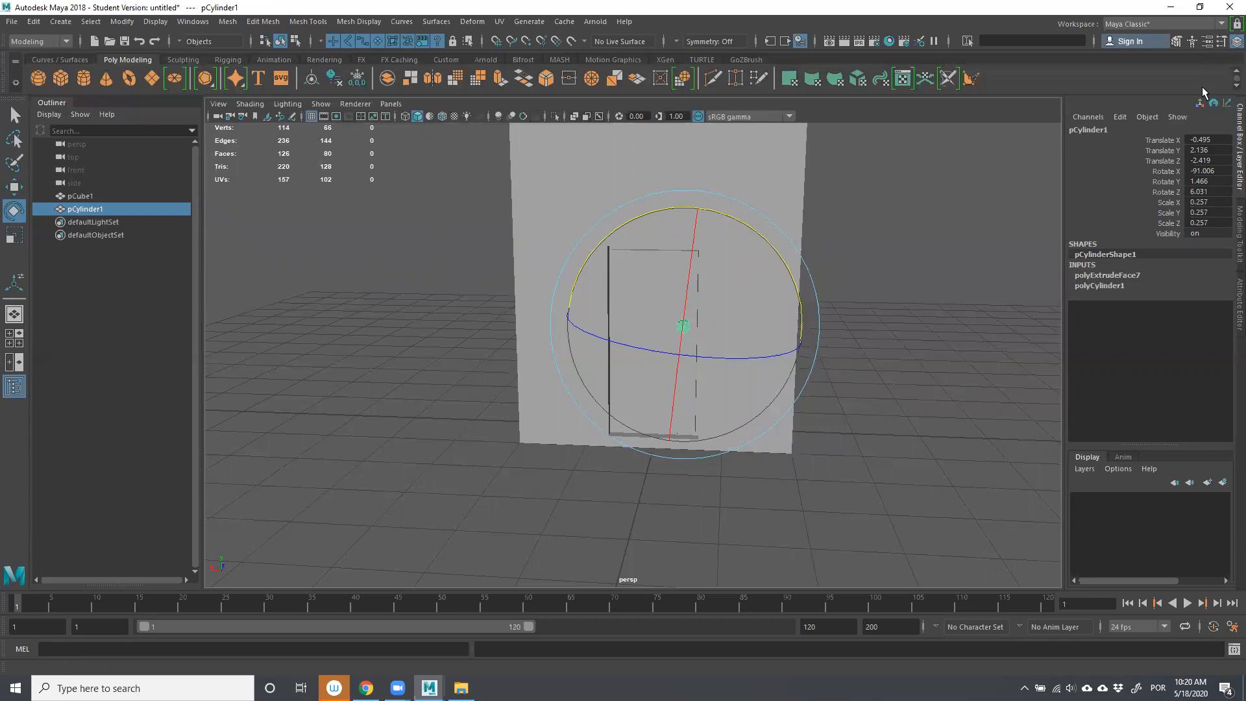
Fine-tune the knob's rotation by eye to about -91.116, 0.098 and 1.596 degrees in X, Y and Z.
key(e)
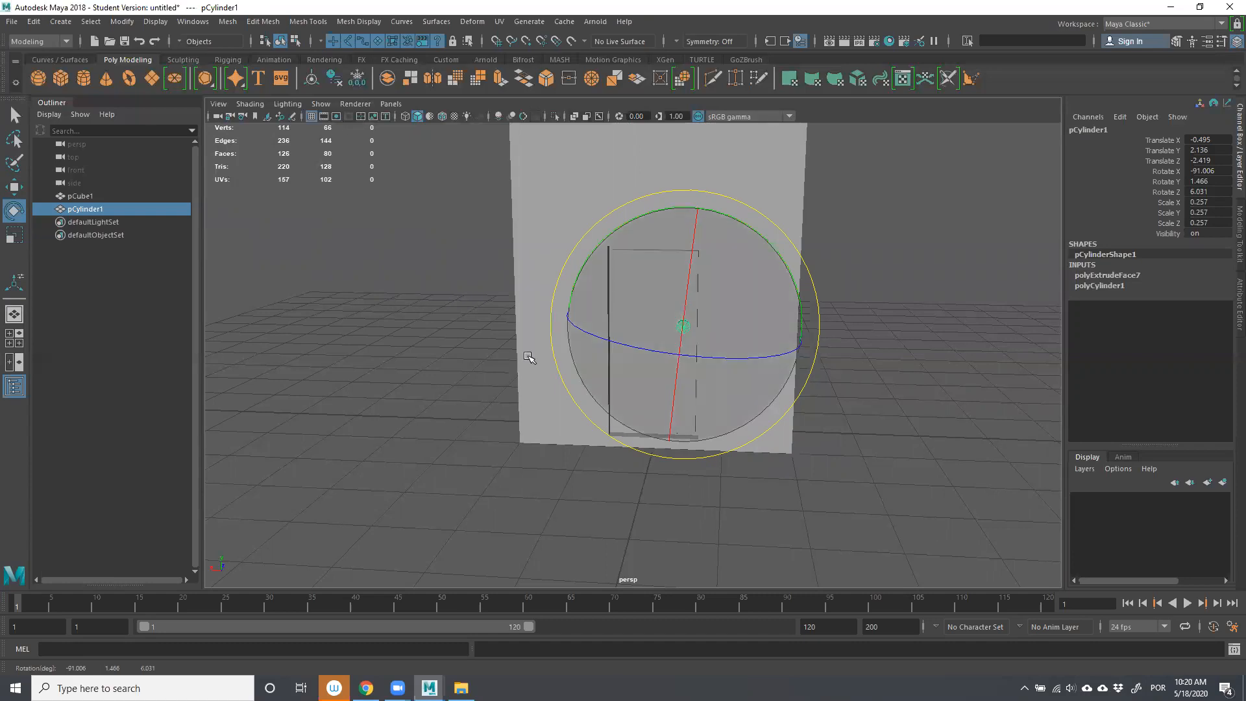
key(w)
key(e)
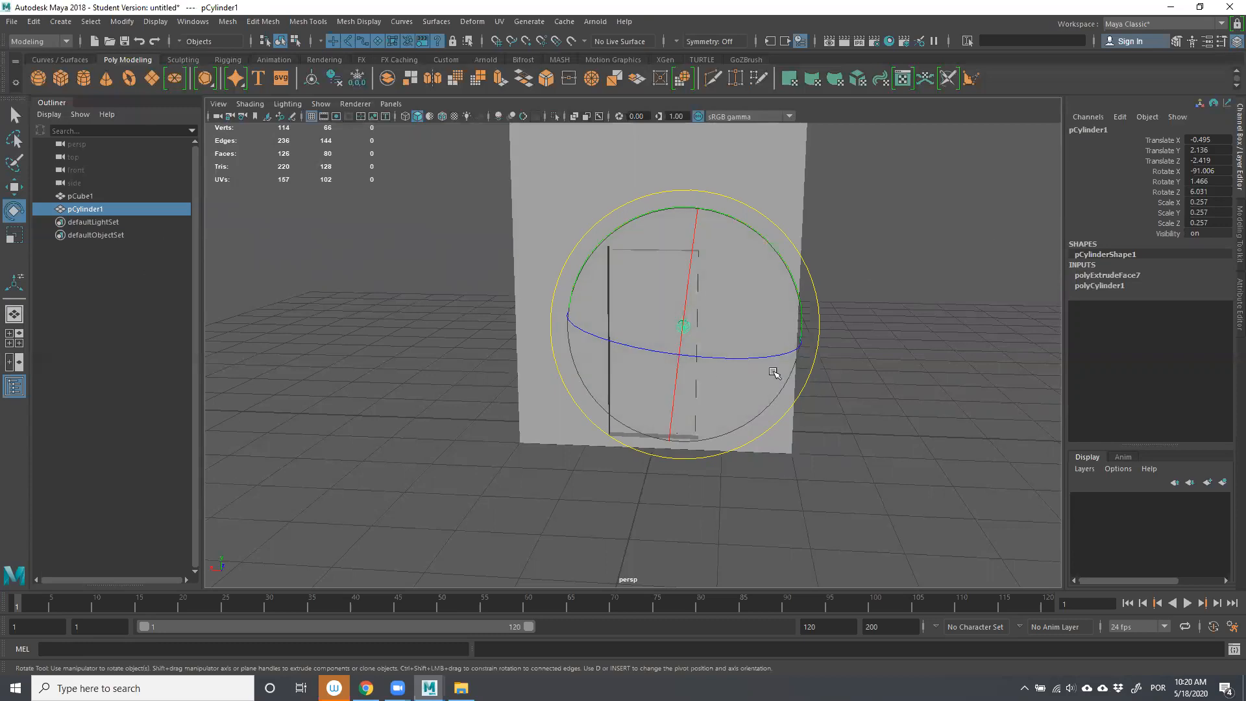
drag(805, 285, 817, 285)
mouse_move(769, 350)
mouse_down()
mouse_move(756, 352)
mouse_move(787, 351)
mouse_move(763, 352)
mouse_up()
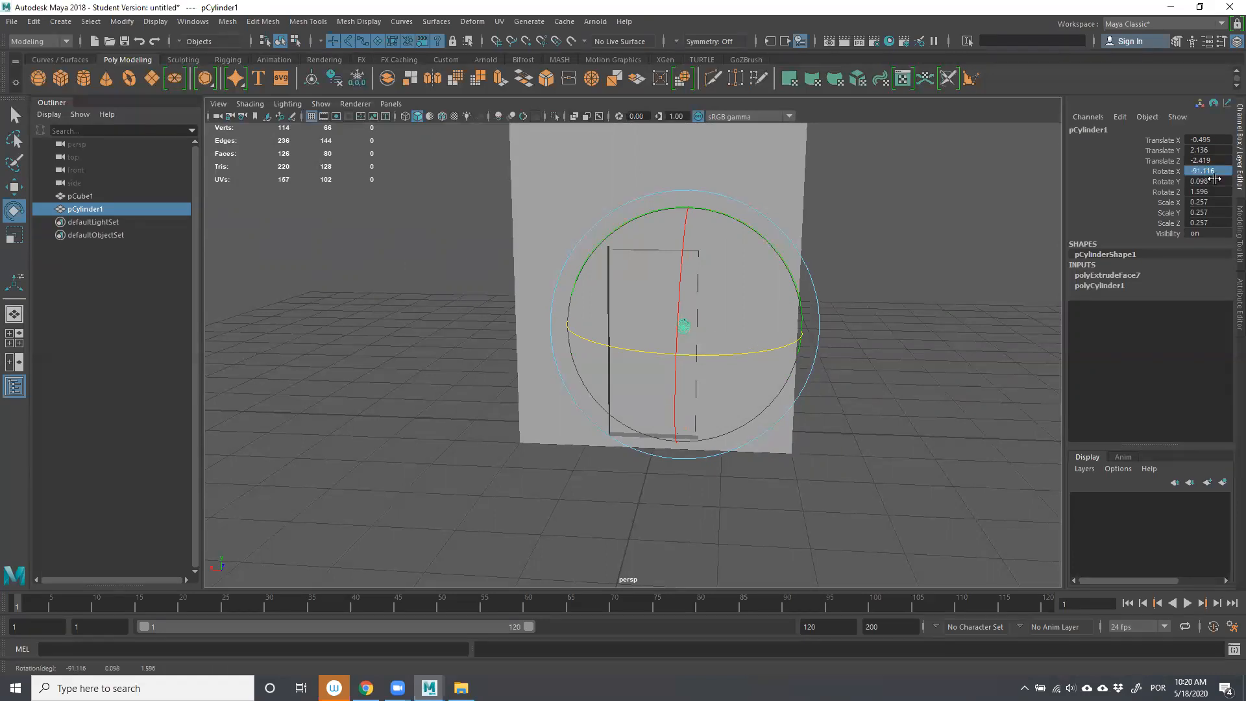
Set the knob's Rotate X to -90, Rotate Y to 0 and Rotate Z to 0, and deselect it.
double_click(1198, 173)
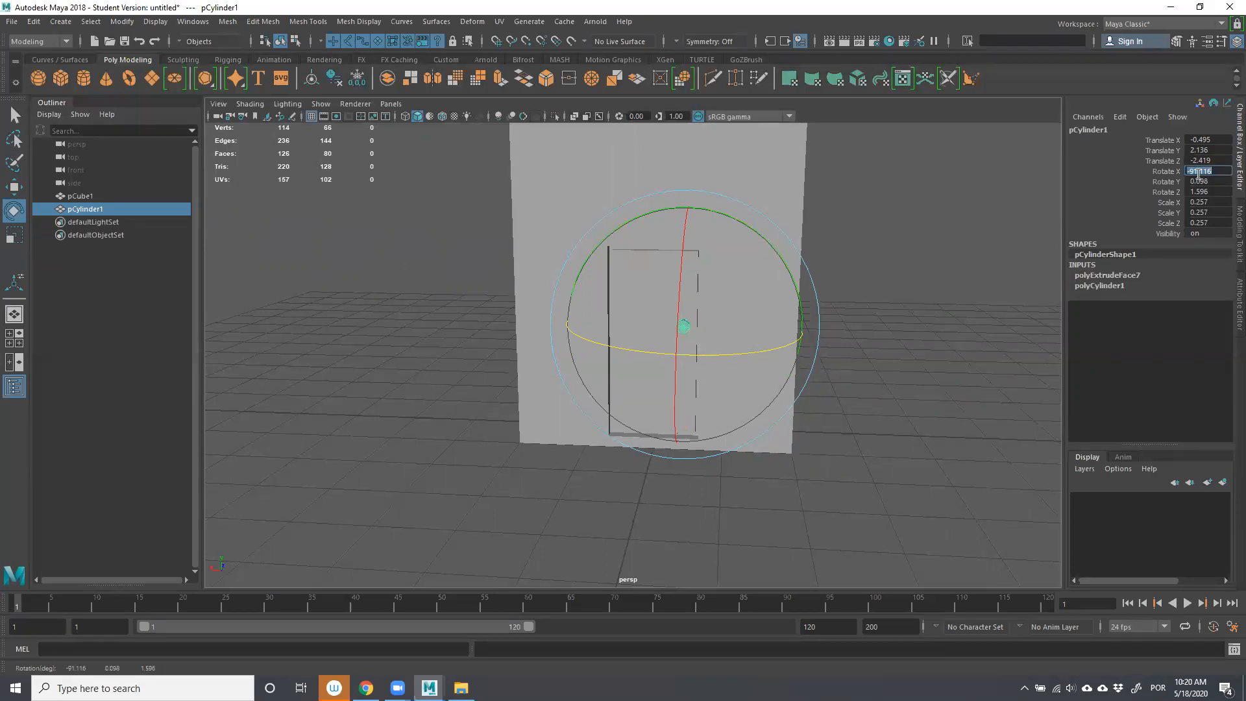
click(1156, 174)
click(1212, 173)
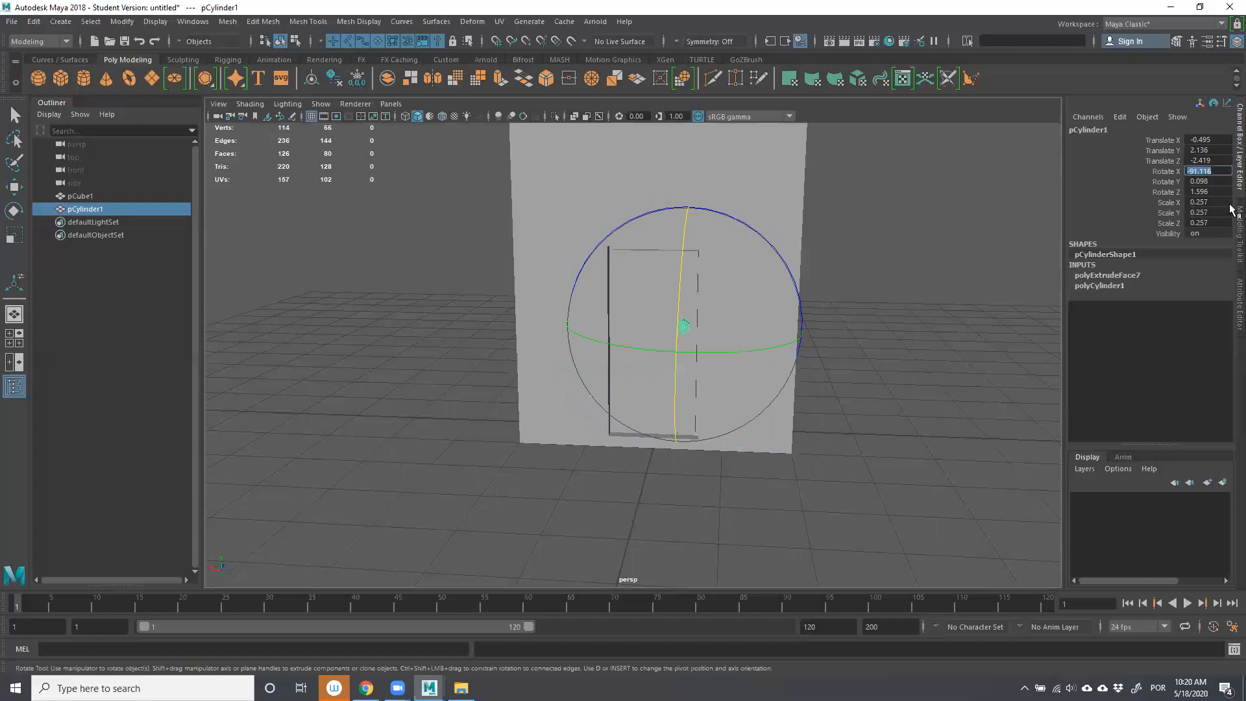
text(-90)
double_click(1211, 182)
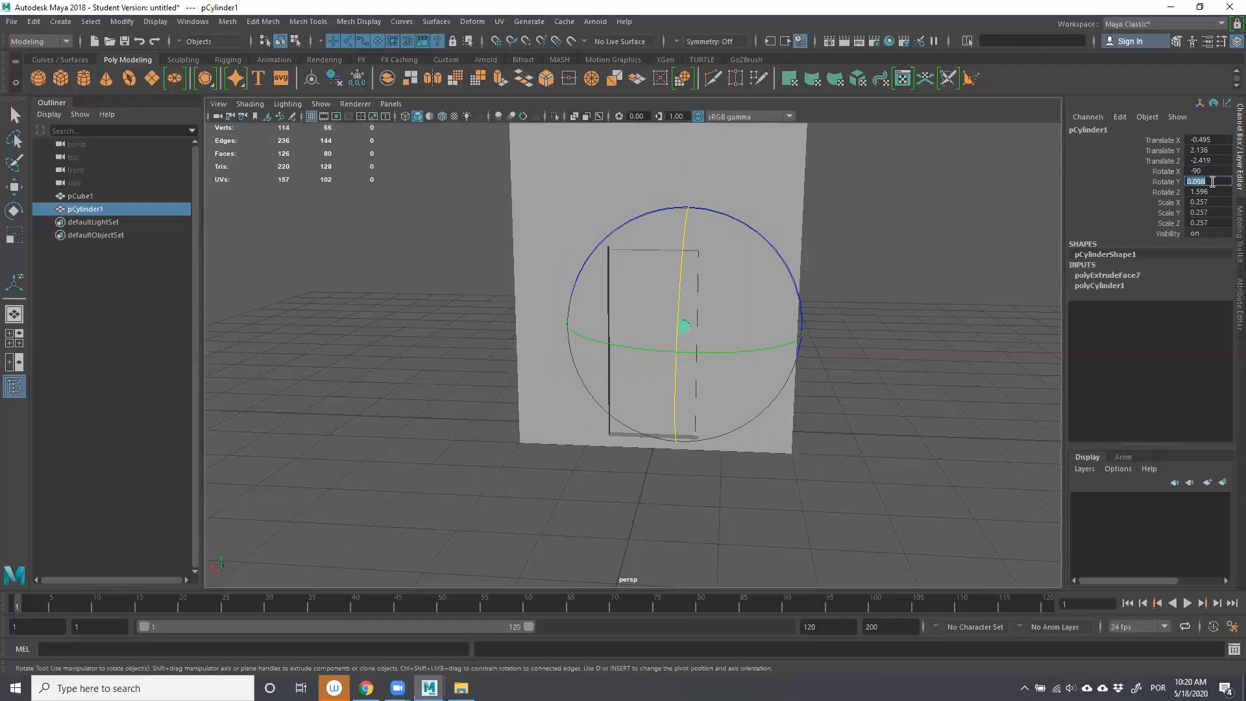
double_click(1222, 192)
text(0)
key(Return)
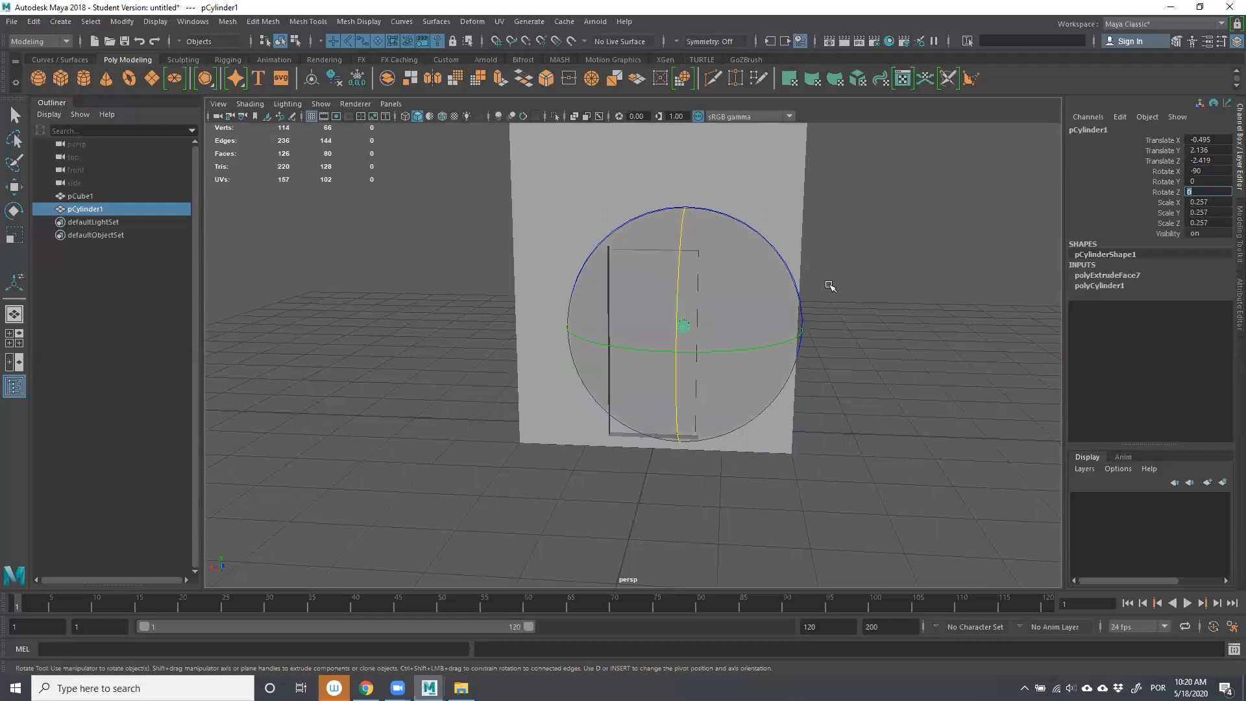
click(914, 321)
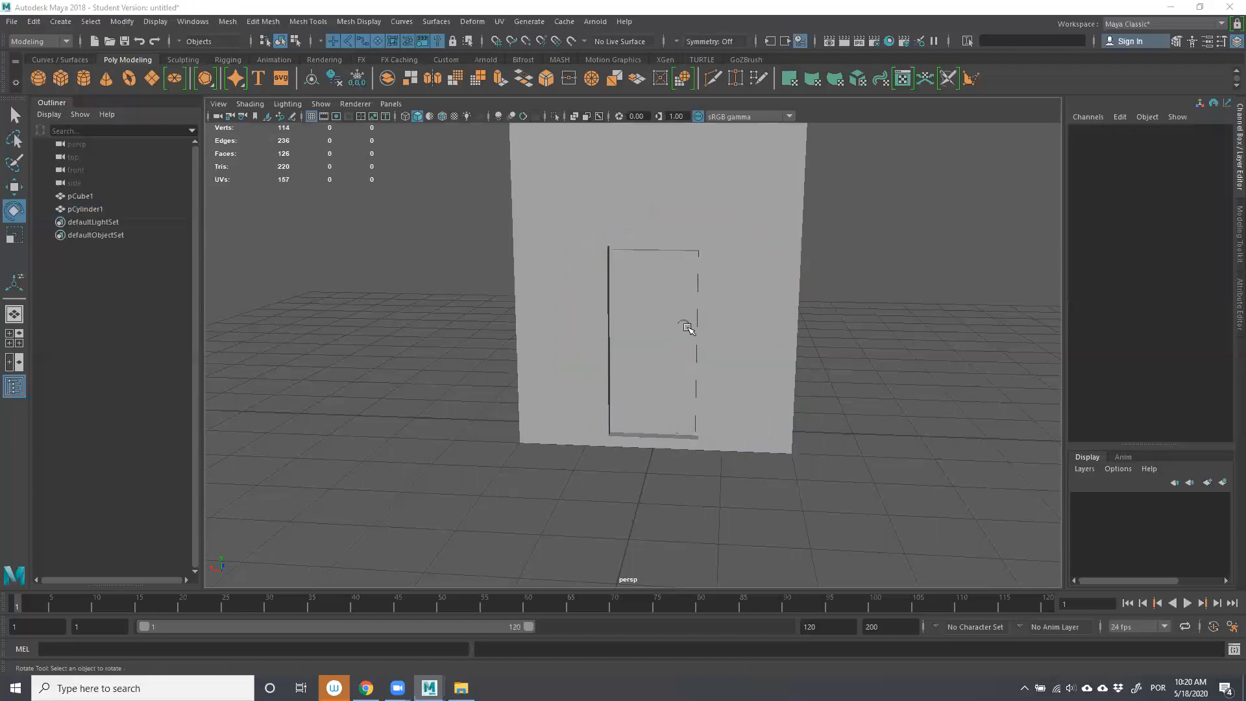
Select the knob and rotate it freely to about -108.558, 59.076 and 17.146 degrees in X, Y and Z.
click(686, 326)
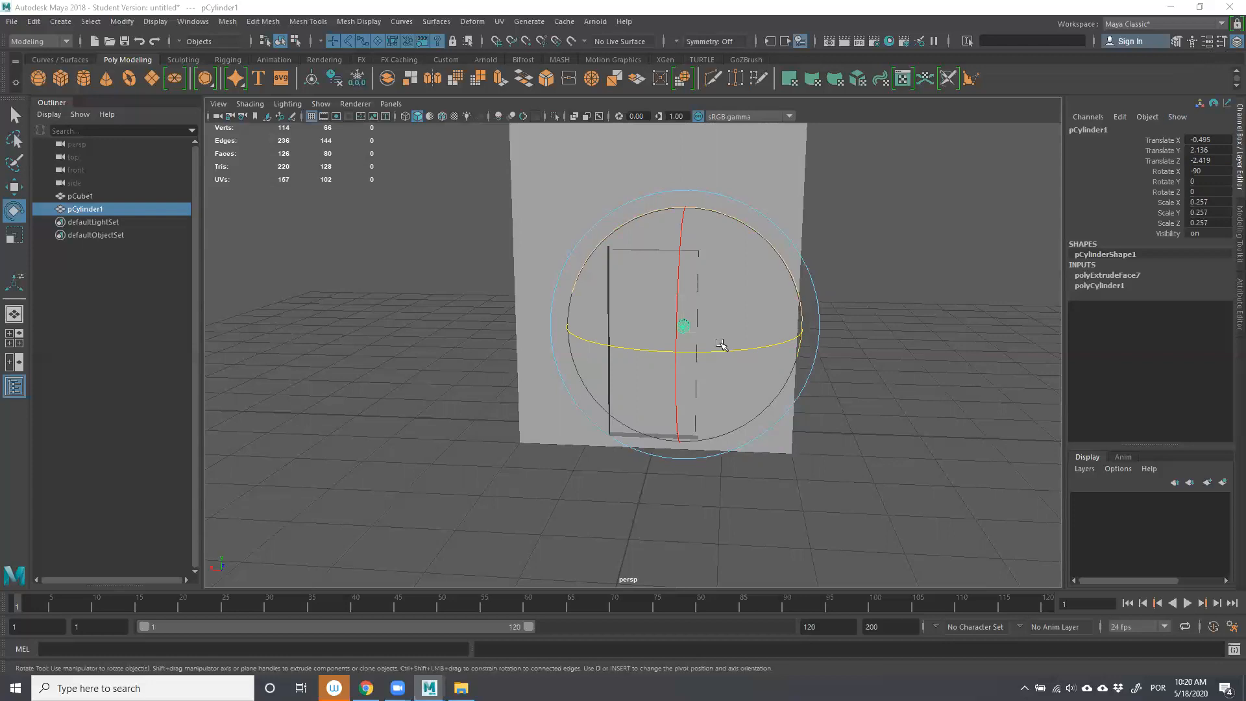
drag(721, 344, 801, 384)
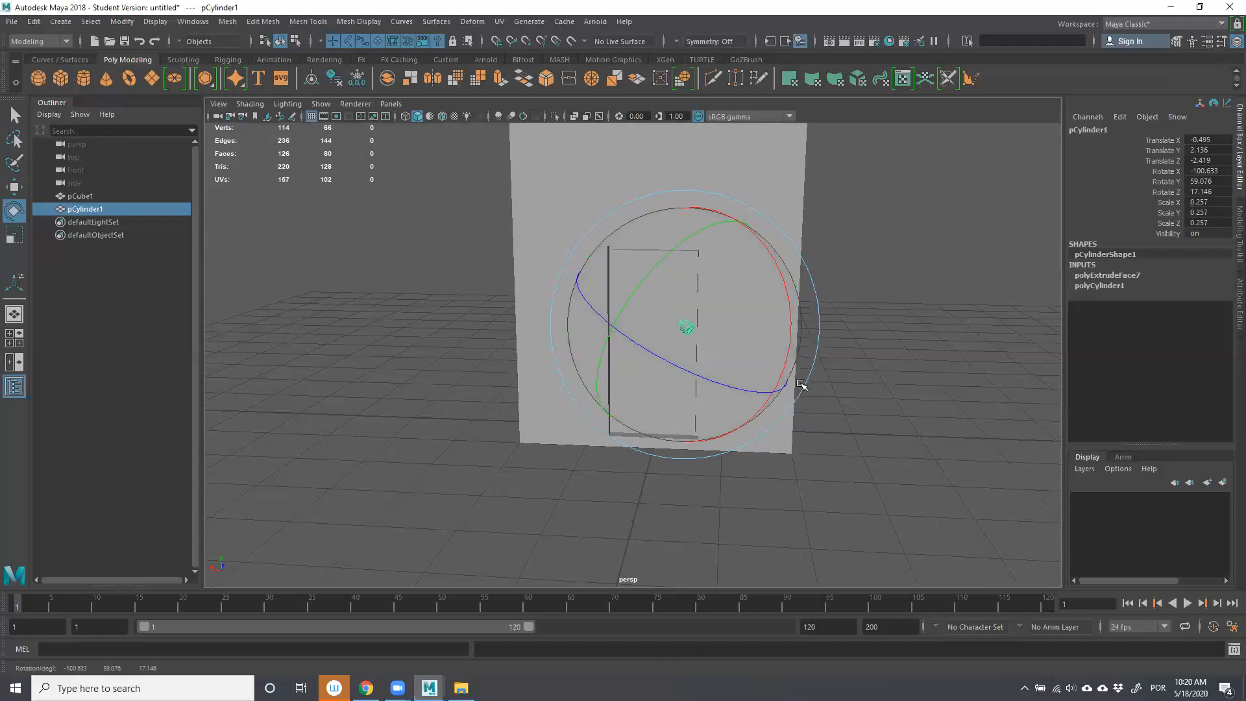
drag(793, 328, 774, 387)
Move the tilted knob diagonally along its own axis to about X -1.657, Y 1.211, Z -3.248.
key(w)
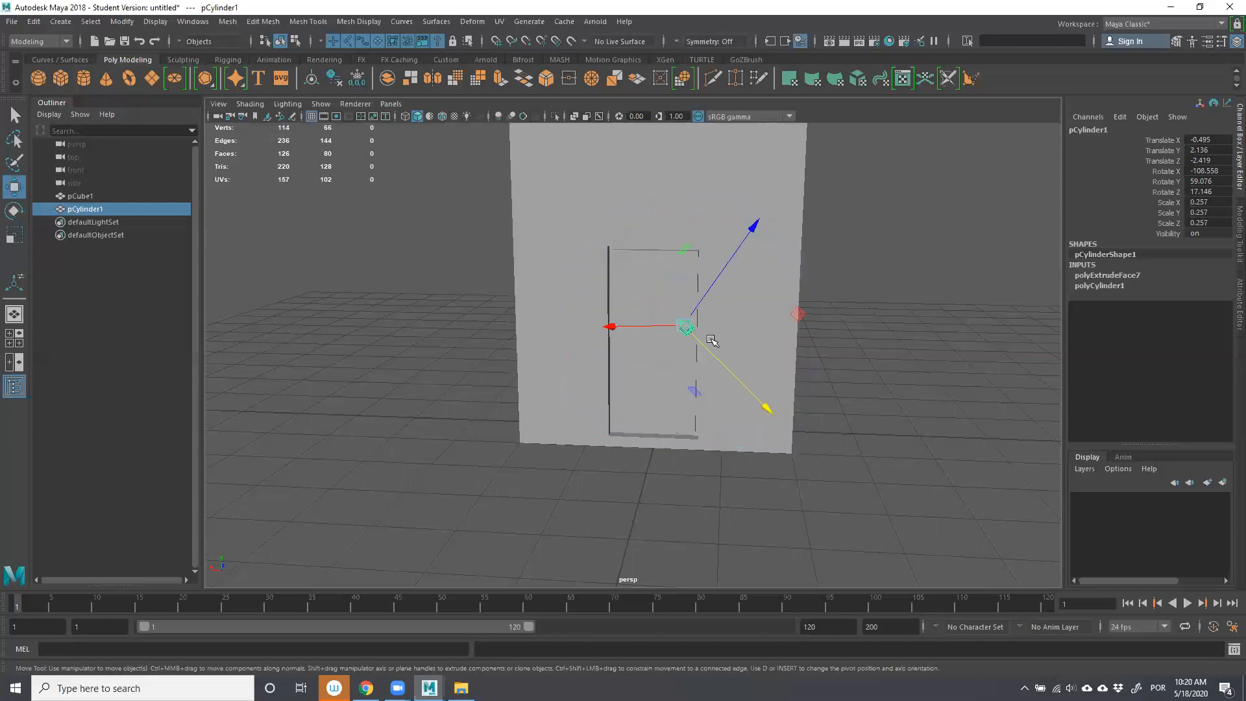
drag(754, 396, 880, 462)
click(1162, 161)
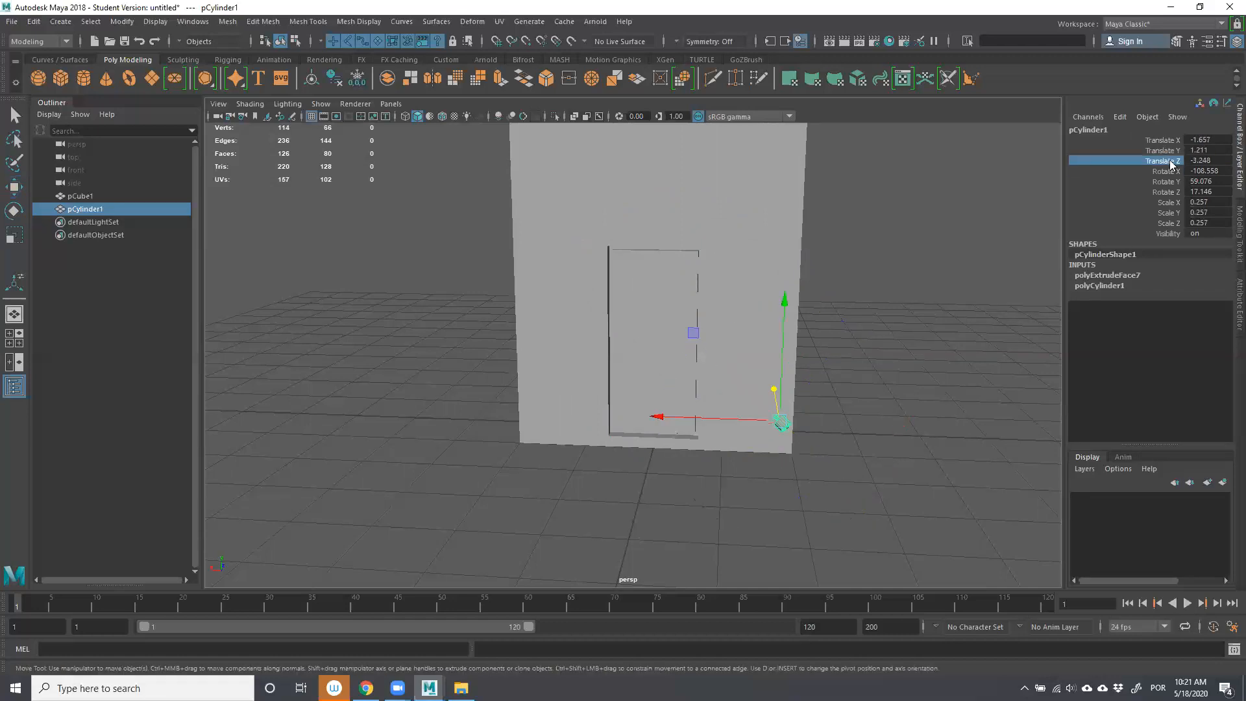
key(w)
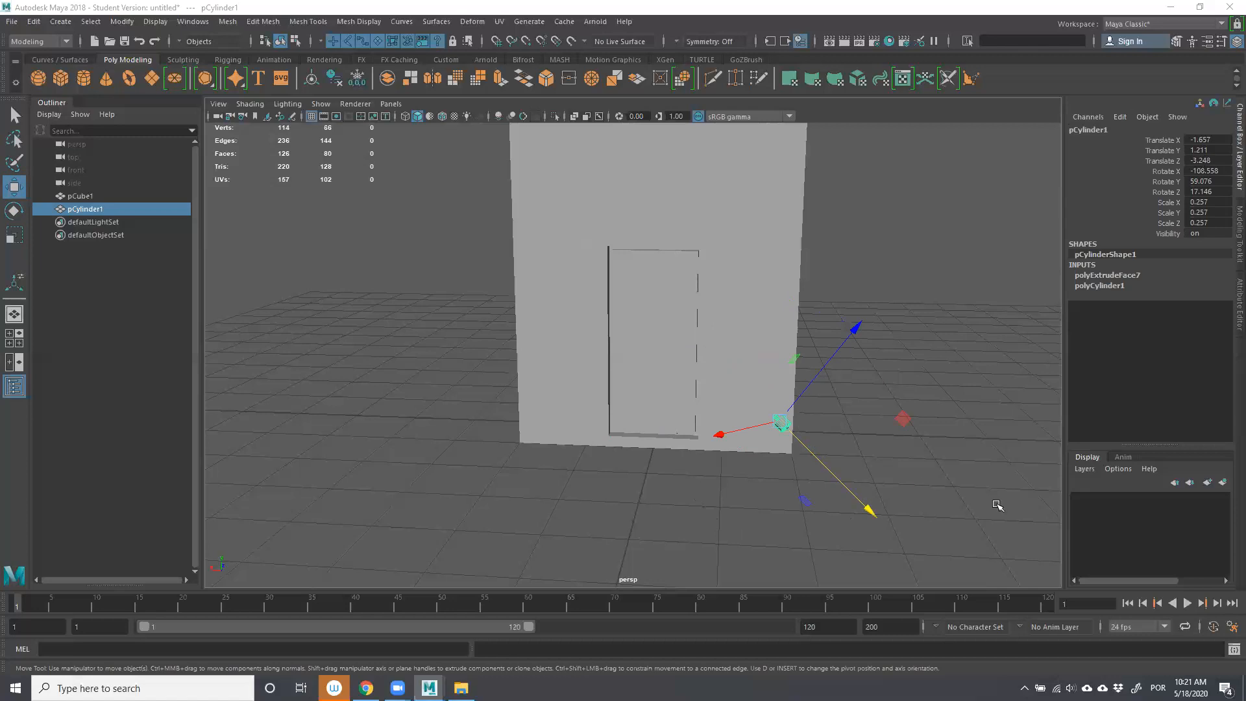
Set the Move tool's axis orientation to World and move the knob away from the house to about Z -5.155.
click(1217, 42)
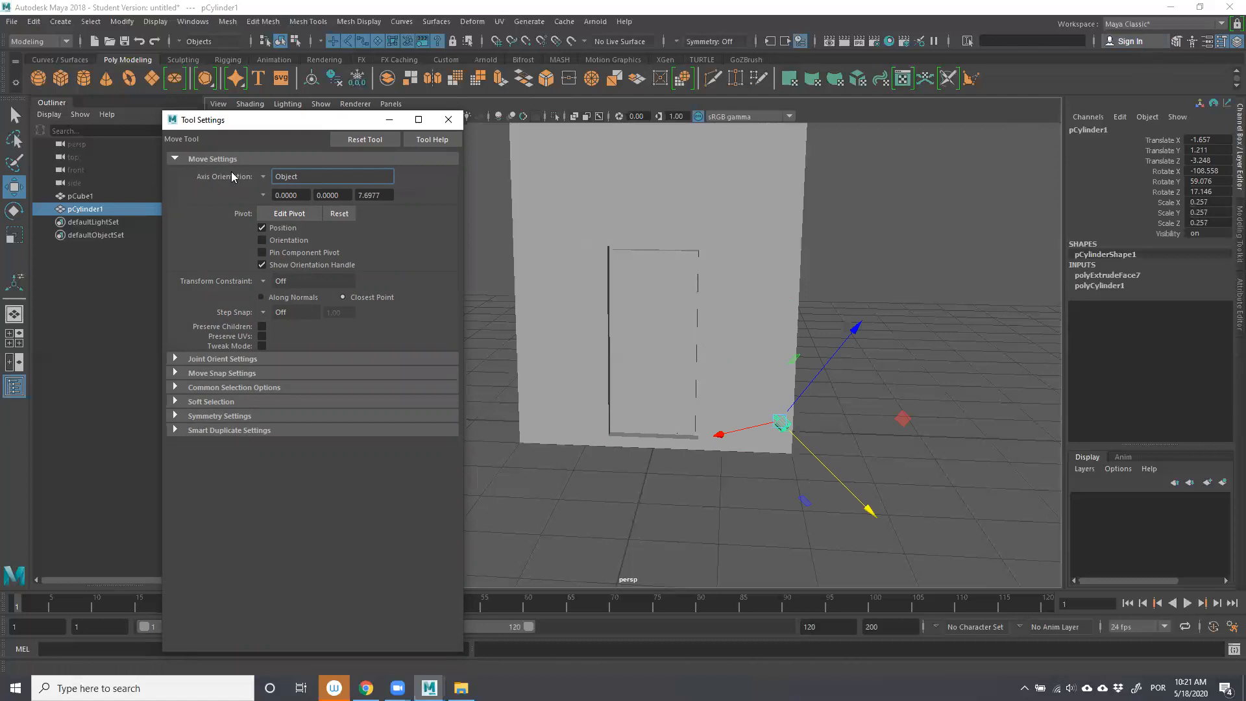
click(263, 177)
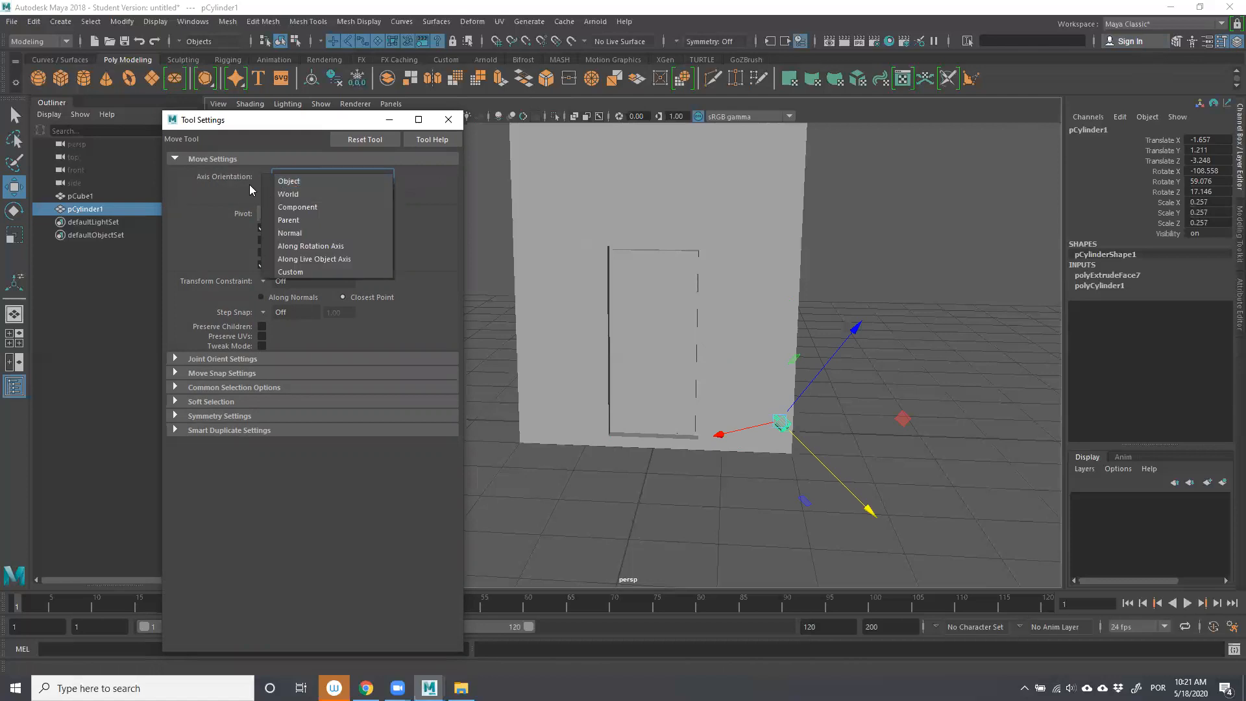
click(295, 191)
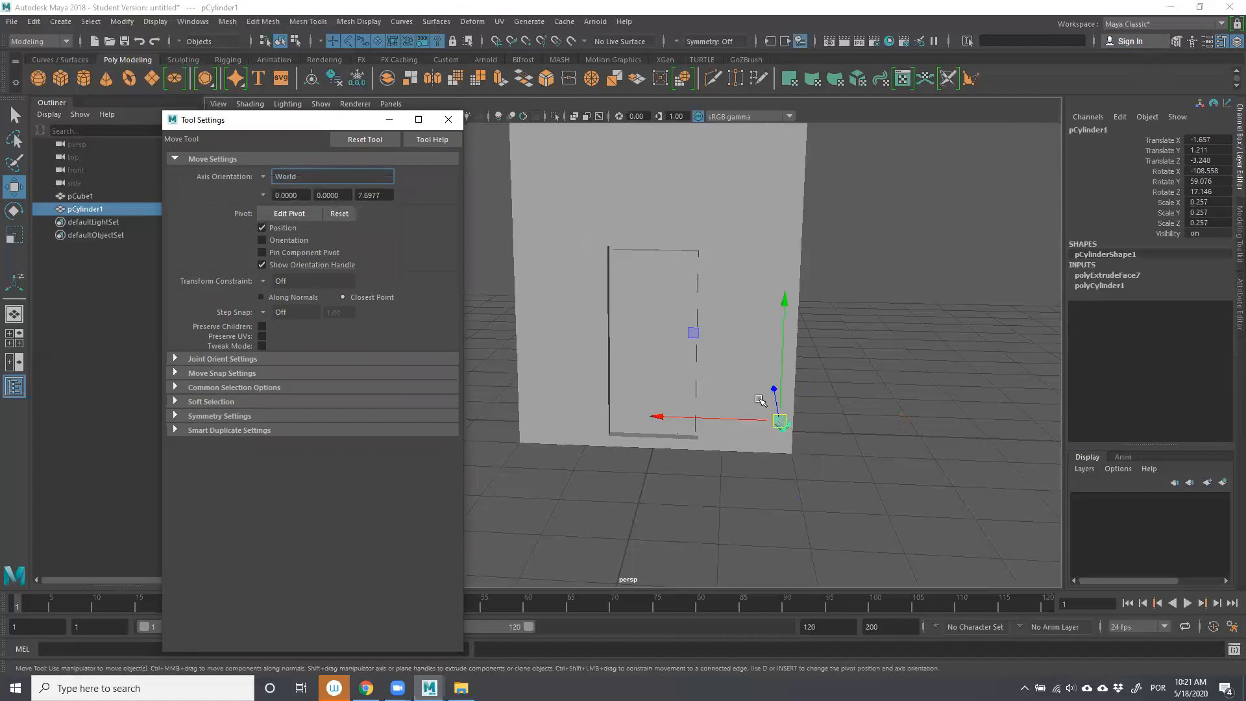
drag(773, 391, 846, 490)
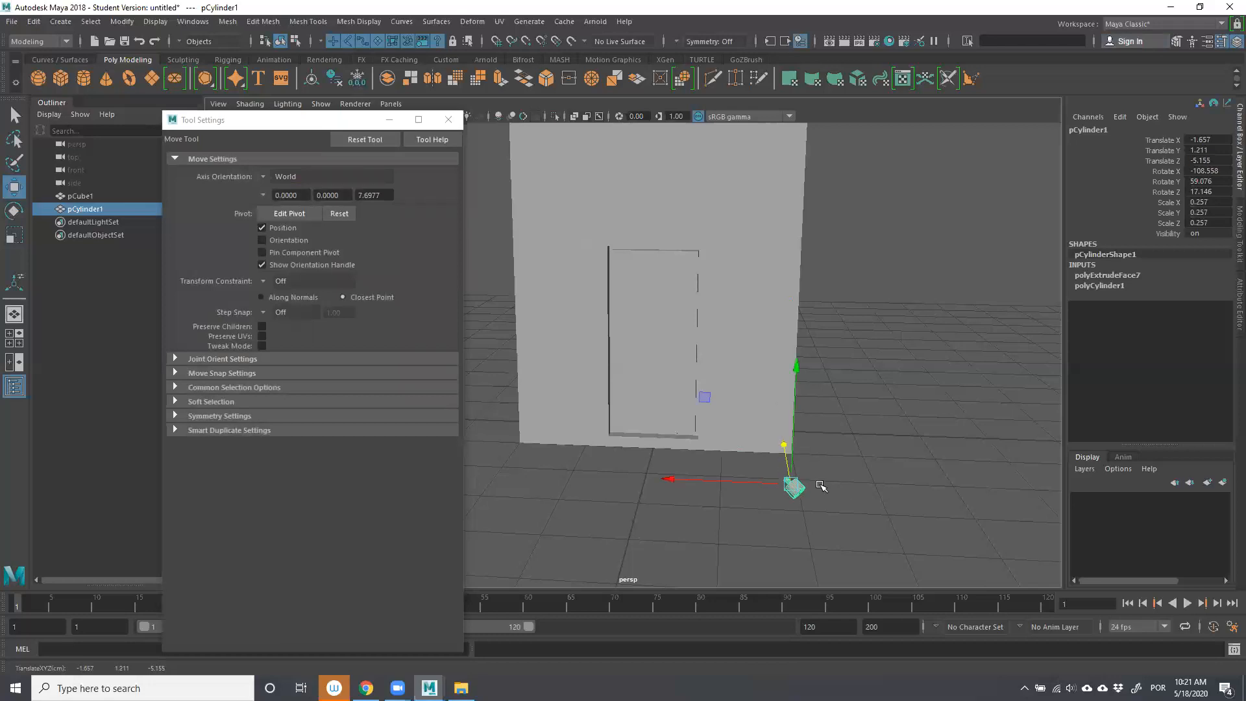
Rotate the knob to about -82.223, -39.5 and -3.886 degrees in X, Y and Z.
scroll(818, 450, down, 3)
alt+drag(726, 457, 827, 467)
key(e)
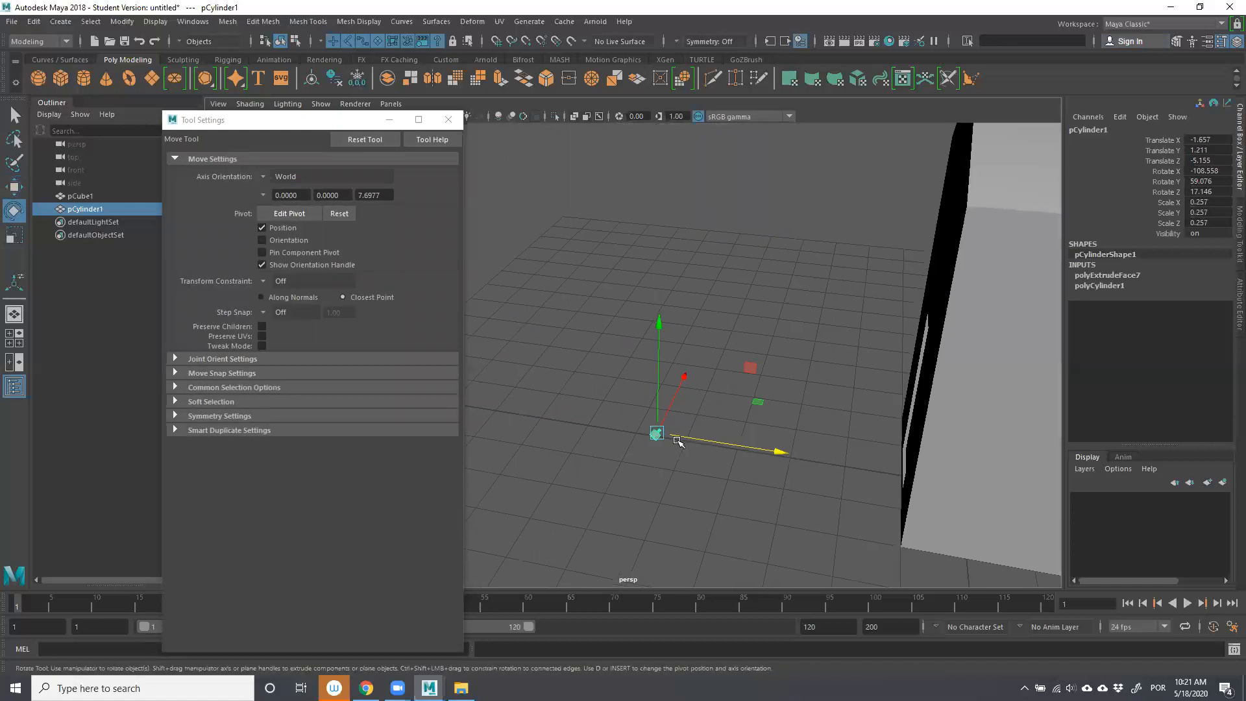
drag(738, 520, 647, 508)
Move the knob along world Z to about -2.372, and set the Move tool's axis orientation to Object.
key(w)
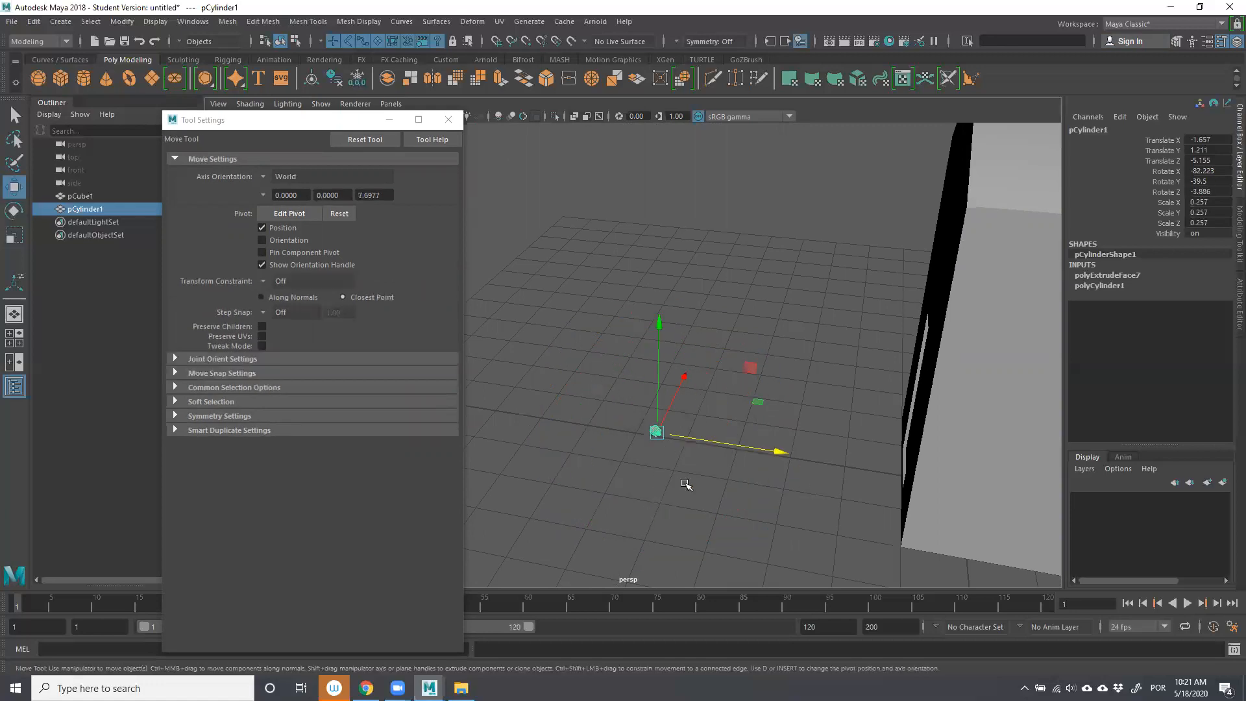
drag(774, 455, 896, 508)
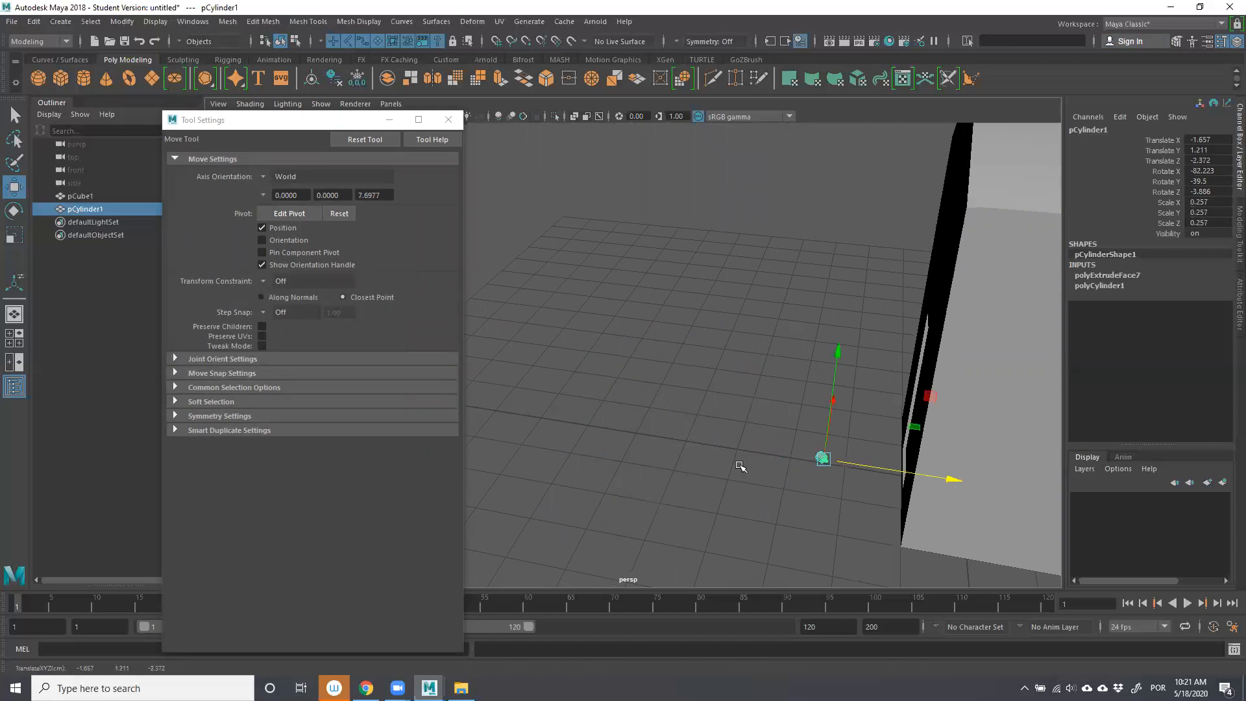
click(264, 177)
click(290, 187)
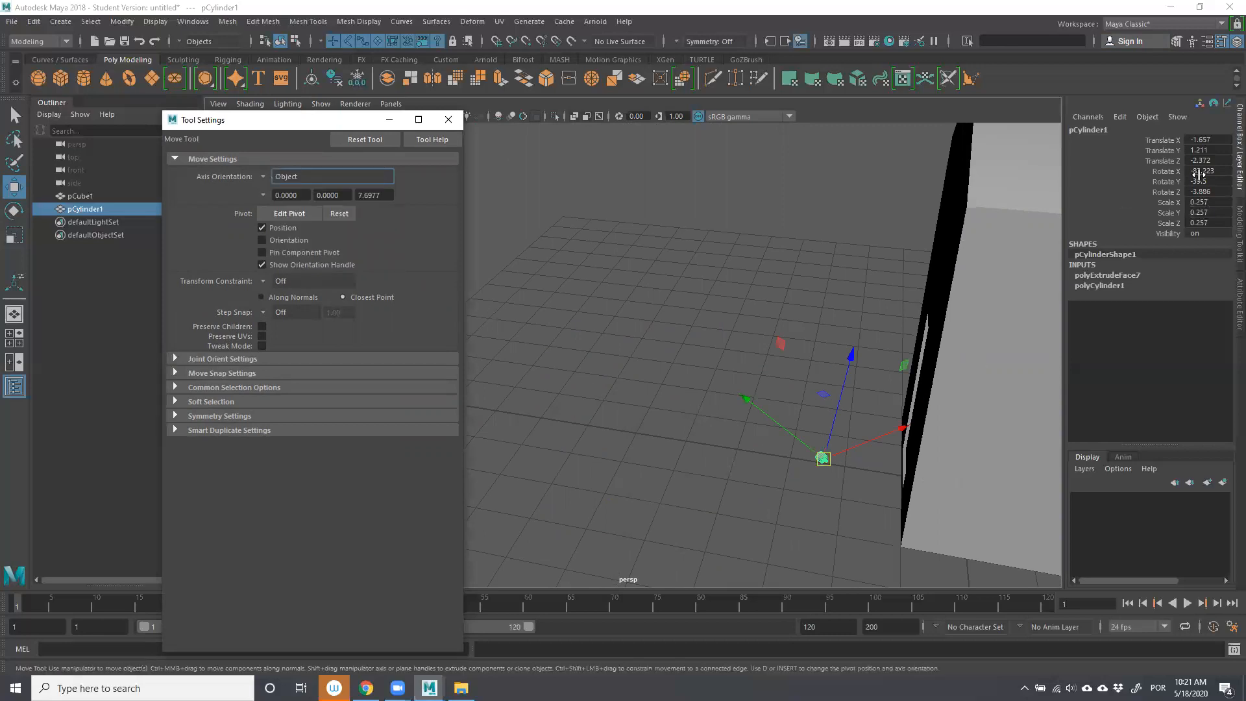
Reset the knob's rotation to 0 on all three axes and set its Rotate X to -90.
drag(1200, 166, 1206, 191)
key(Return)
click(1152, 171)
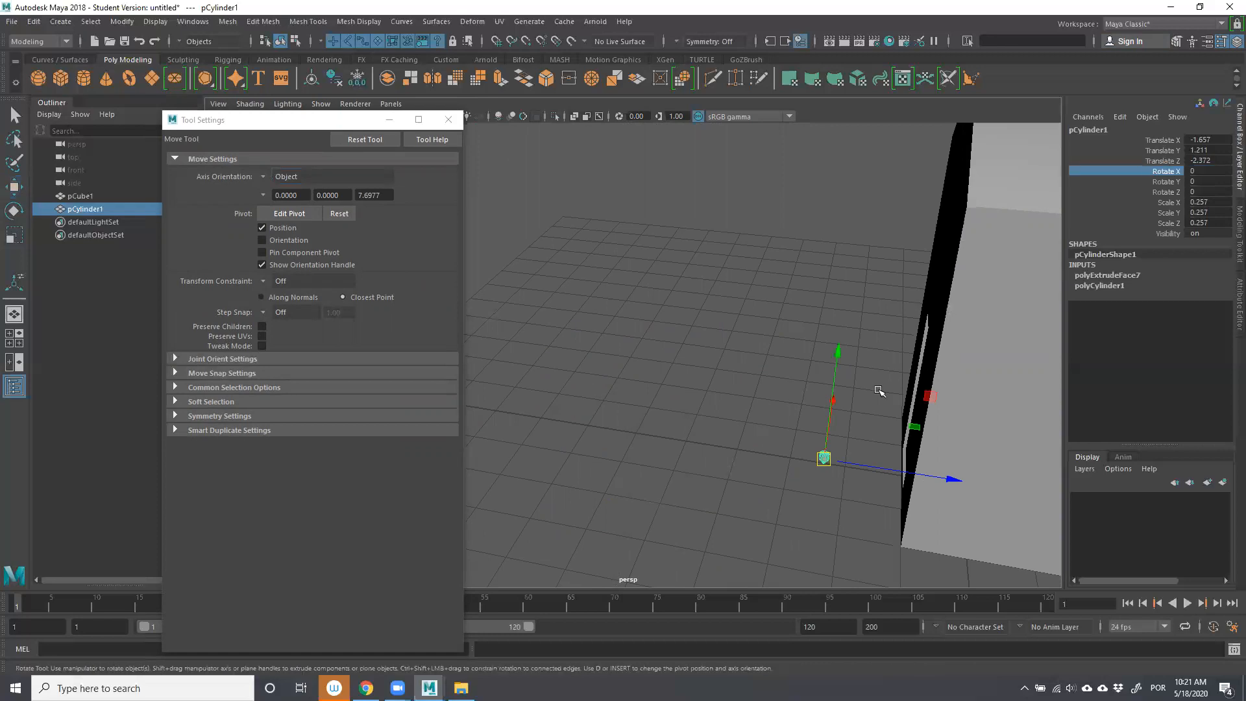
drag(896, 372, 643, 344)
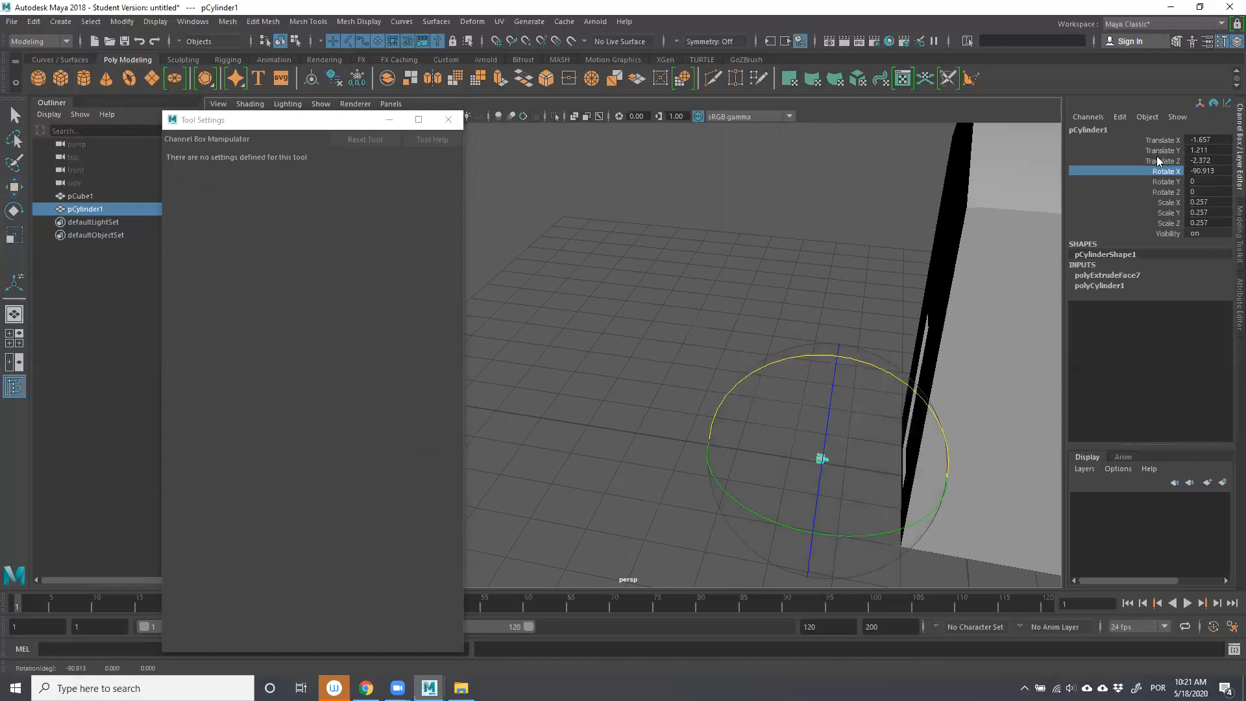
double_click(1210, 171)
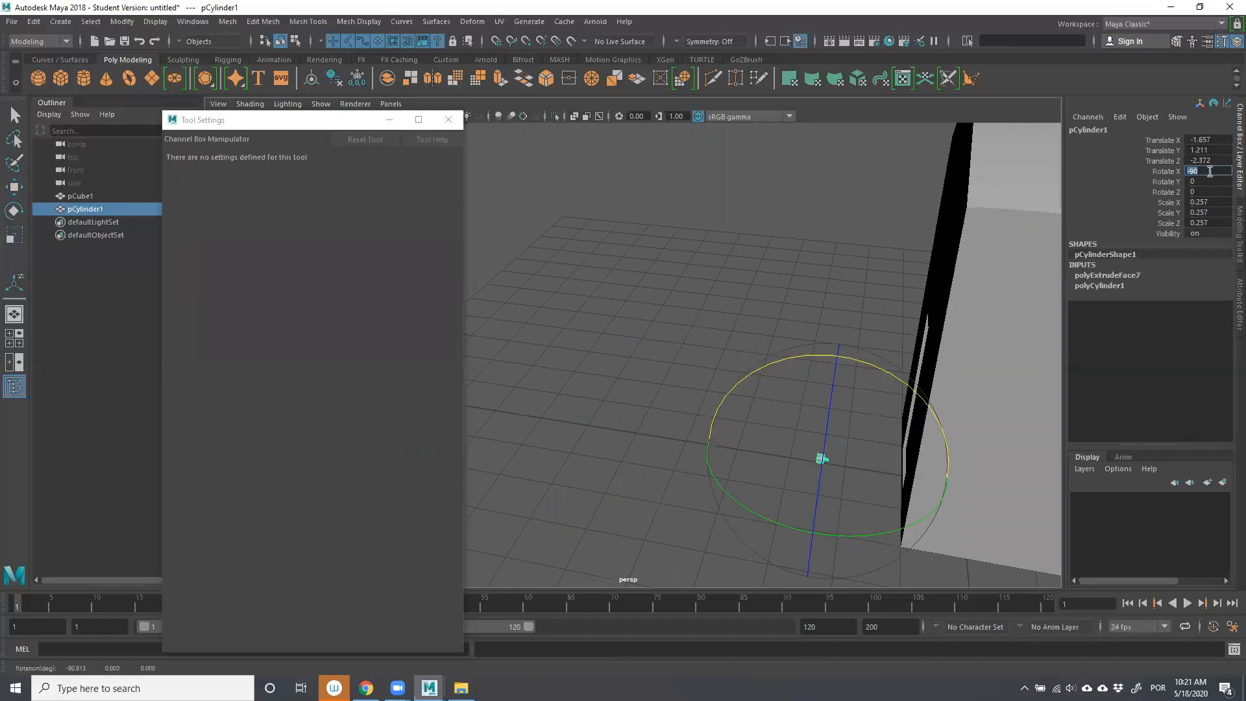
key(Return)
Move the knob onto the door's edge at about X -0.503, Y 1.444, Z -1.058.
key(w)
key(f)
drag(647, 332, 673, 360)
drag(595, 302, 698, 344)
drag(729, 195, 730, 182)
alt+drag(671, 260, 879, 419)
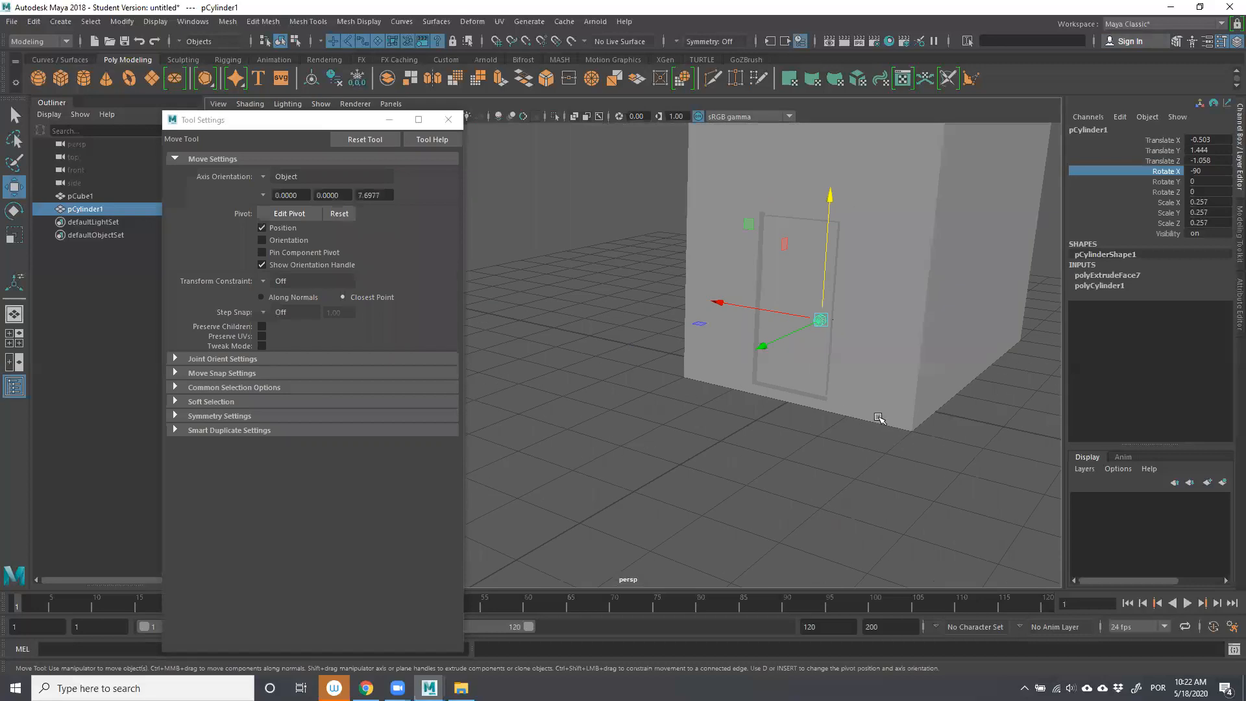
Check the knob's position on the door from near and far, and close the Move tool's settings window.
alt+middle_drag(880, 419, 699, 439)
alt+drag(698, 440, 584, 331)
alt+right_drag(584, 331, 487, 327)
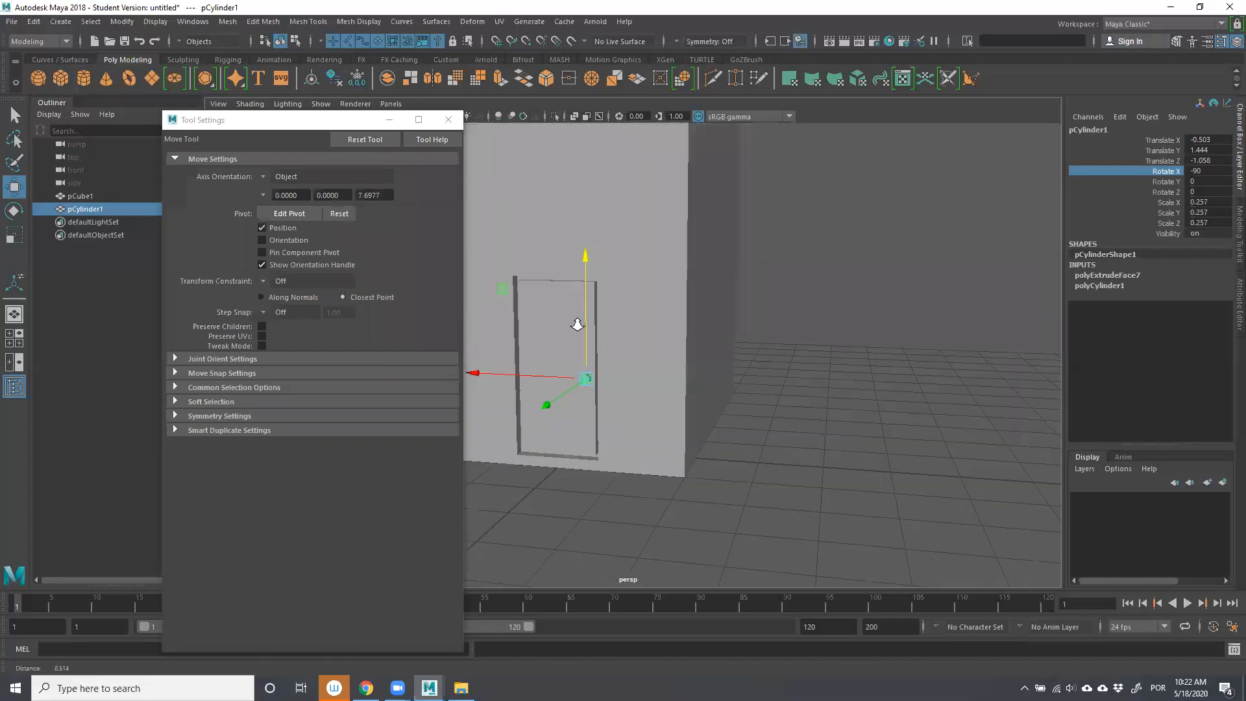
alt+middle_drag(645, 325, 715, 317)
alt+middle_drag(487, 376, 528, 394)
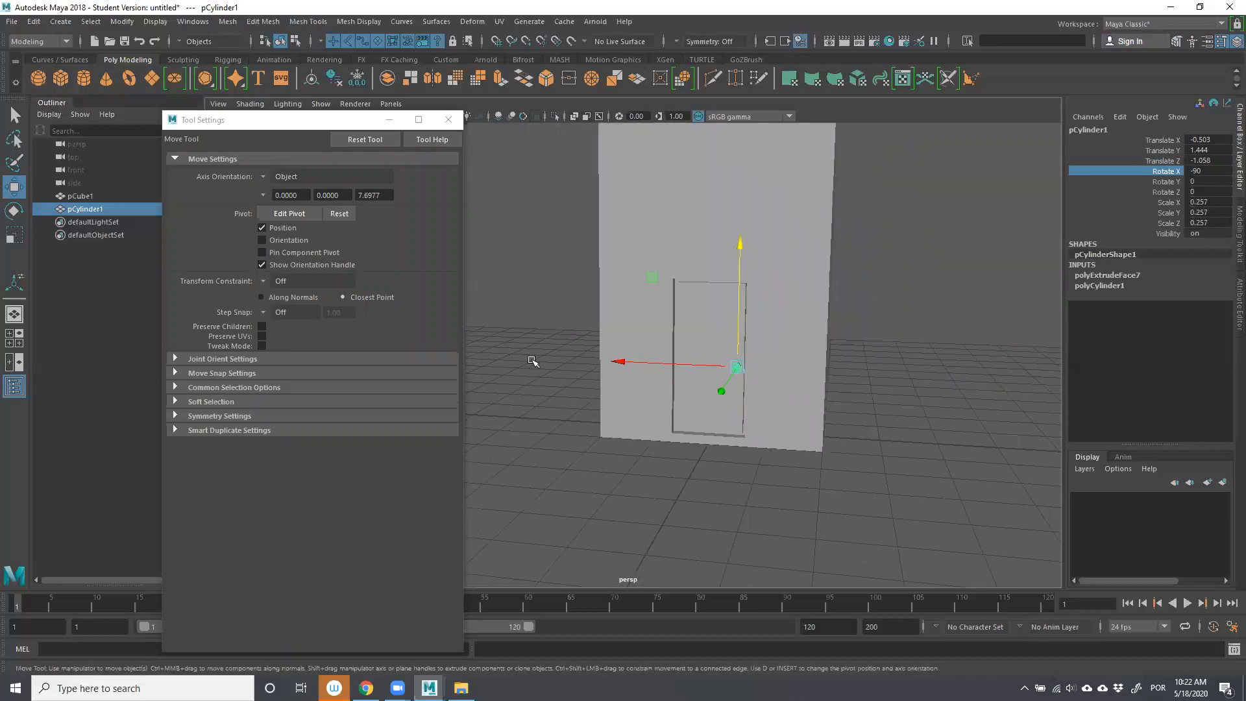
alt+right_drag(624, 354, 710, 431)
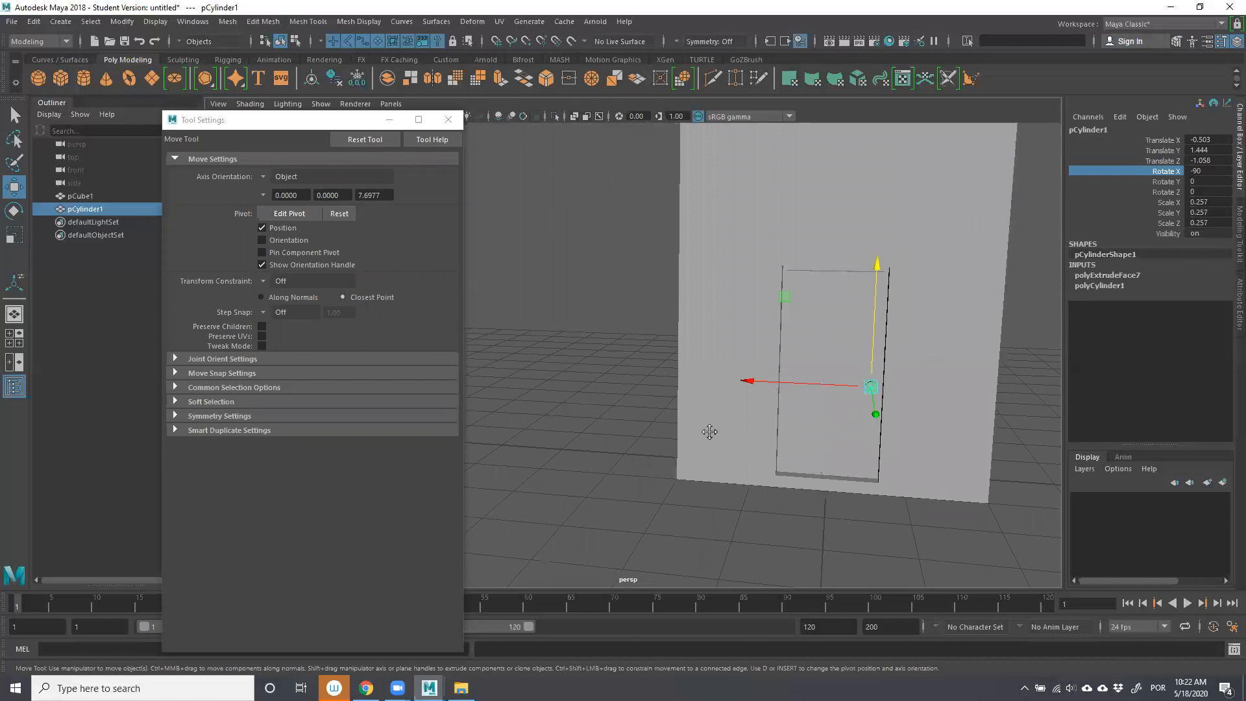
alt+middle_drag(710, 431, 596, 417)
alt+right_drag(785, 457, 585, 336)
alt+right_drag(728, 370, 624, 286)
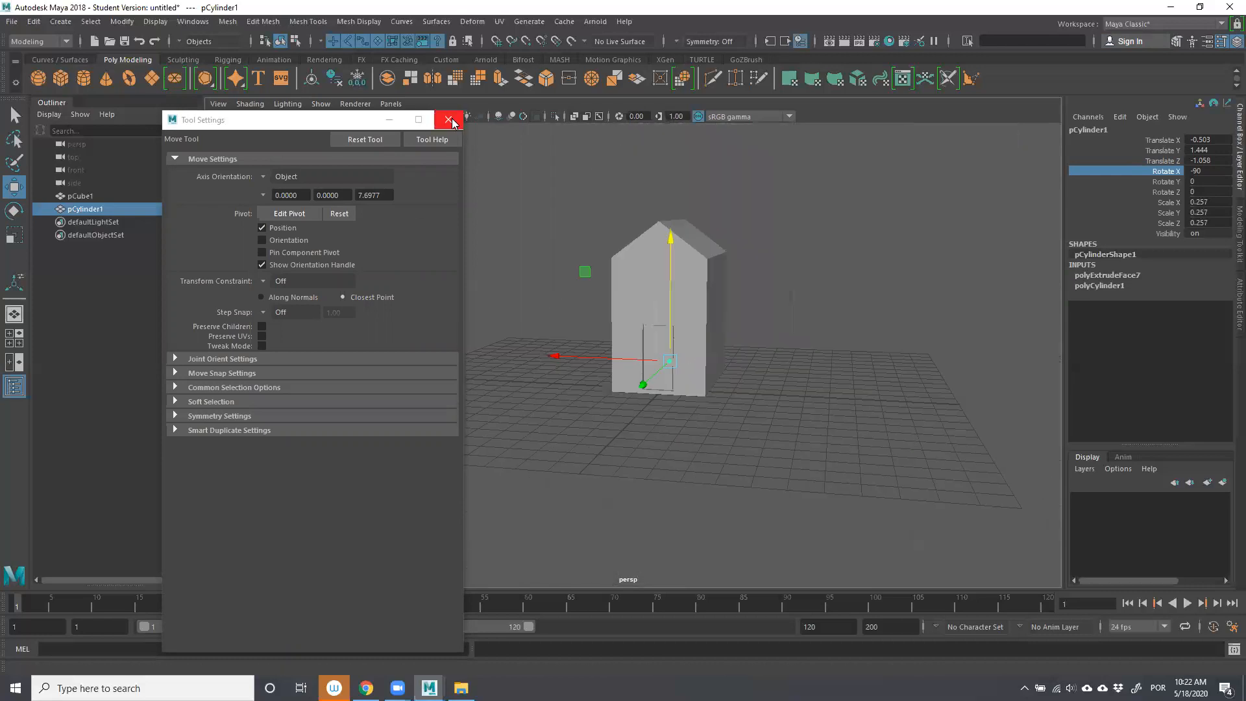
click(449, 119)
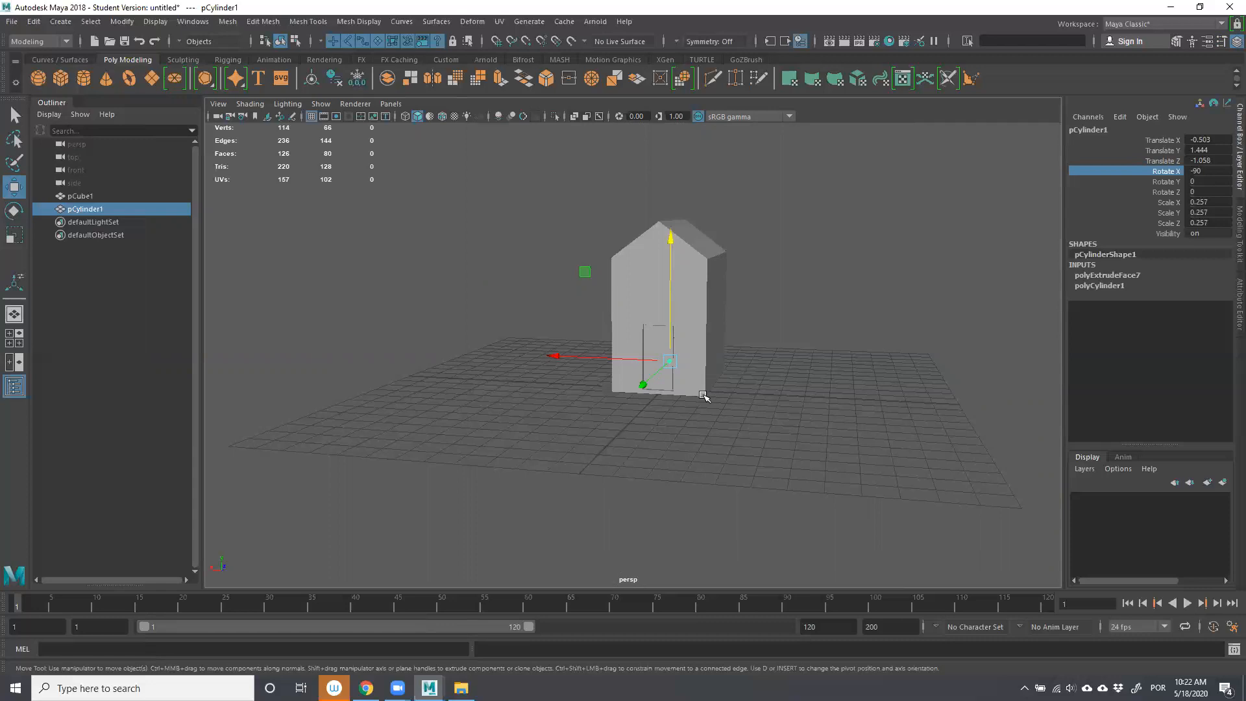
Examine the knob up close against the door, and view the whole house with nothing selected.
key(f)
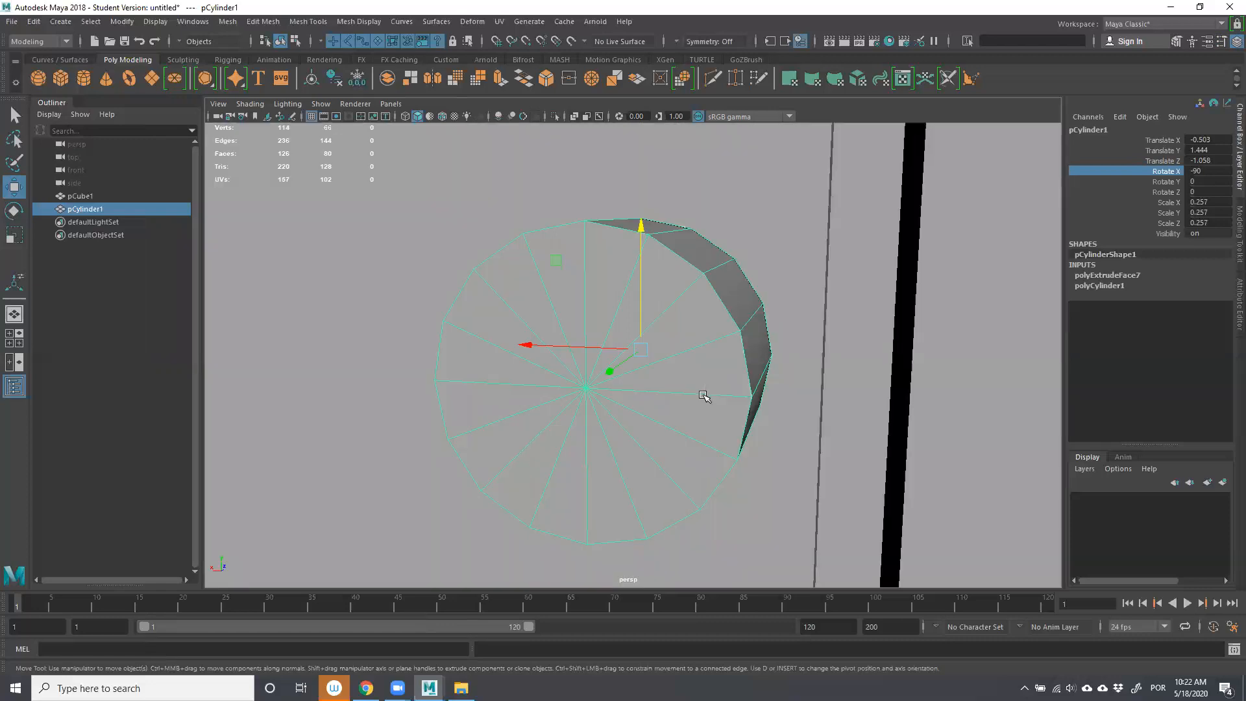
alt+drag(631, 458, 816, 495)
scroll(687, 412, down, 5)
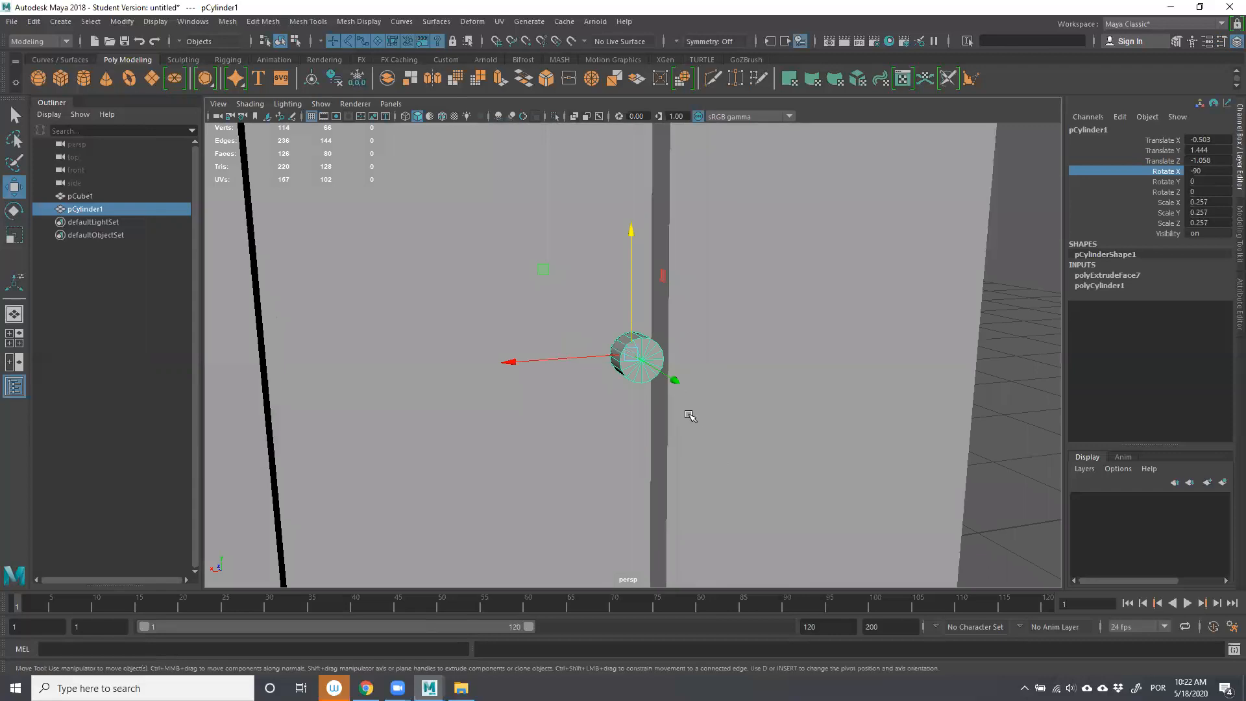
scroll(687, 414, down, 2)
alt+drag(680, 418, 746, 359)
click(870, 465)
alt+drag(871, 465, 593, 348)
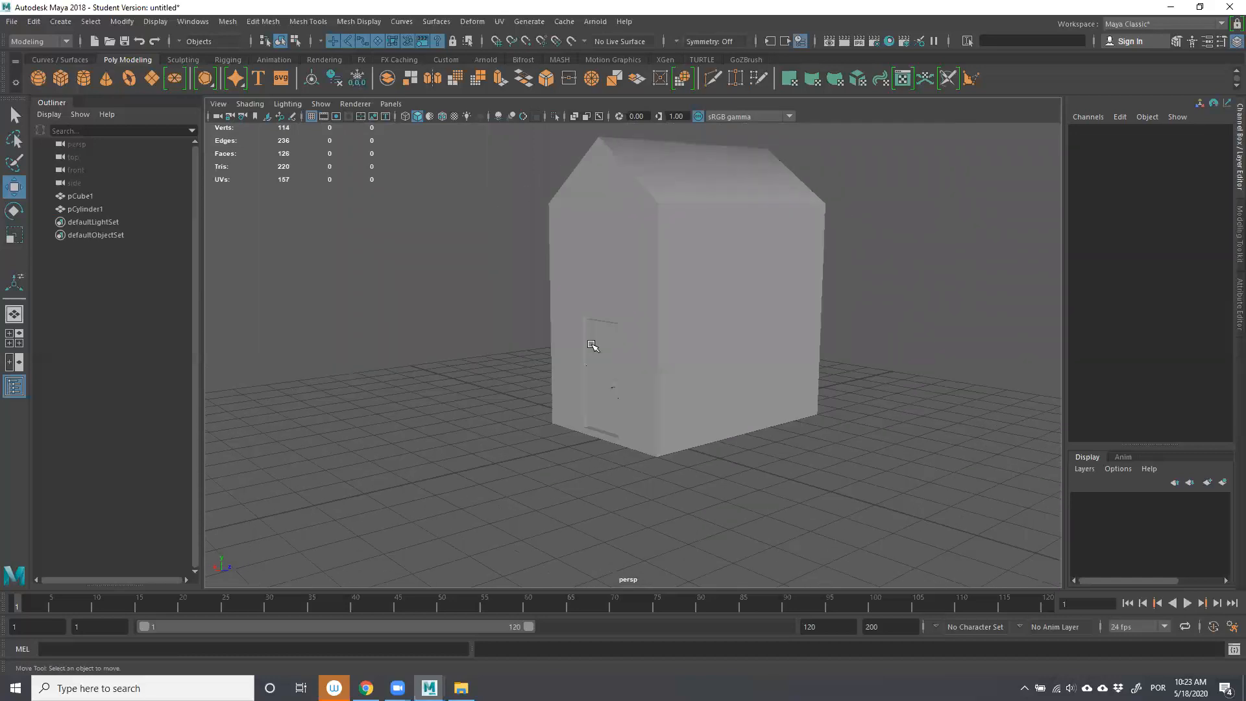
click(684, 303)
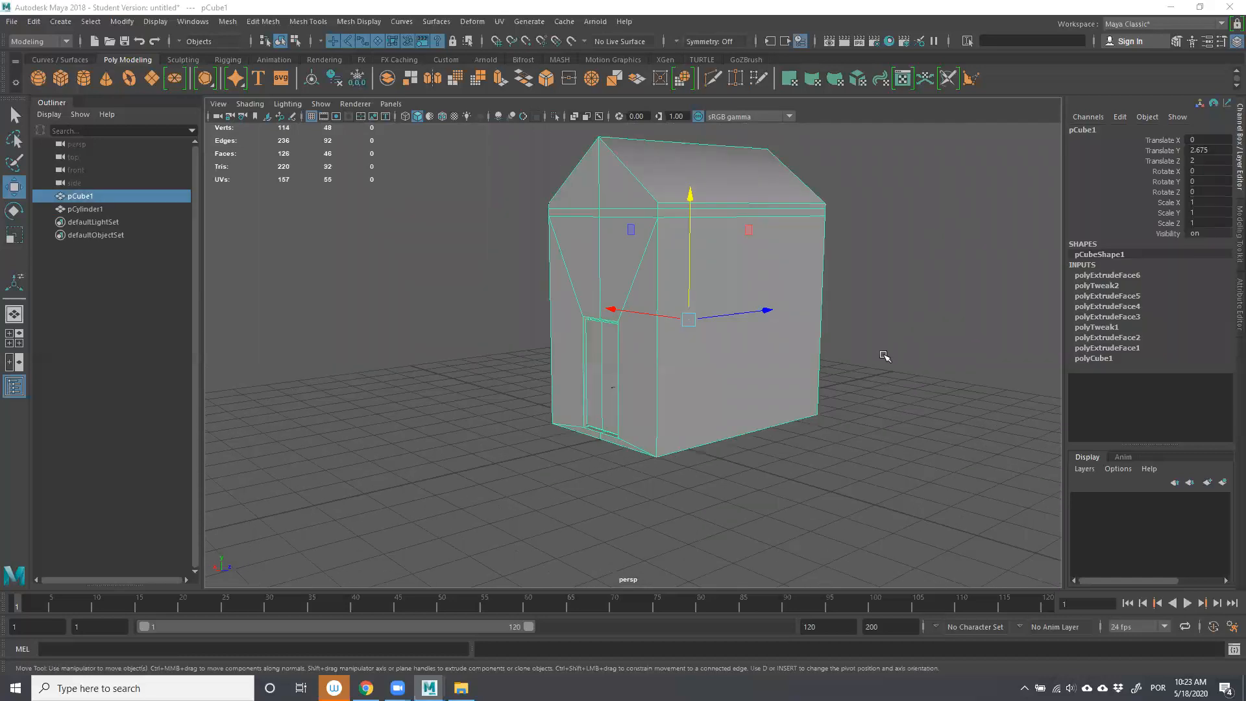
click(906, 365)
click(727, 381)
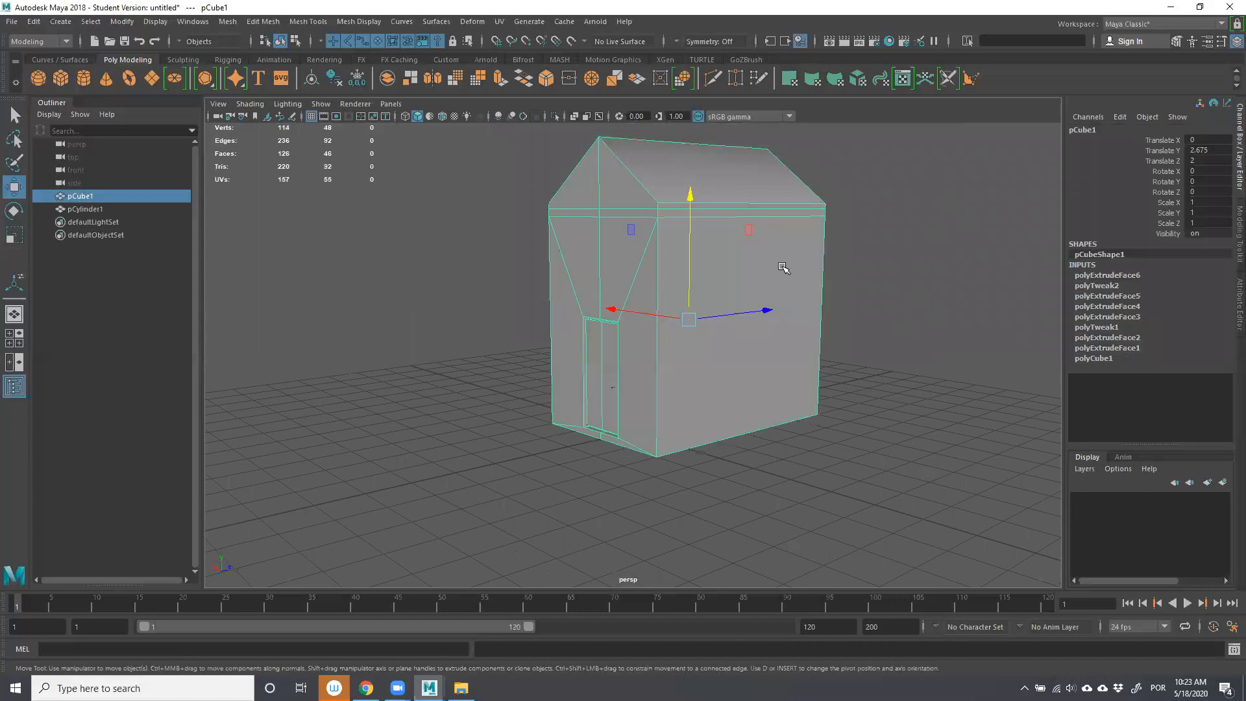
click(986, 342)
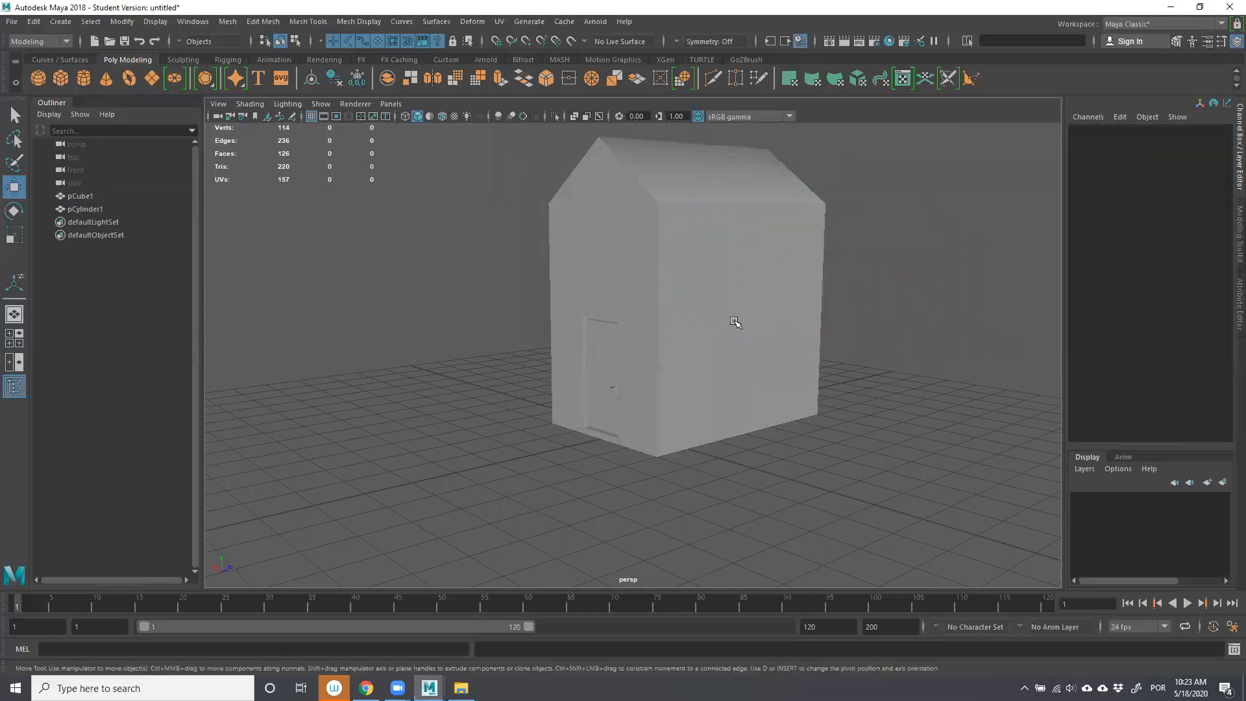
click(805, 338)
click(881, 284)
Try extruding the house's blank side wall face and shrinking it with the extrude manipulator, and undo the attempt.
click(735, 274)
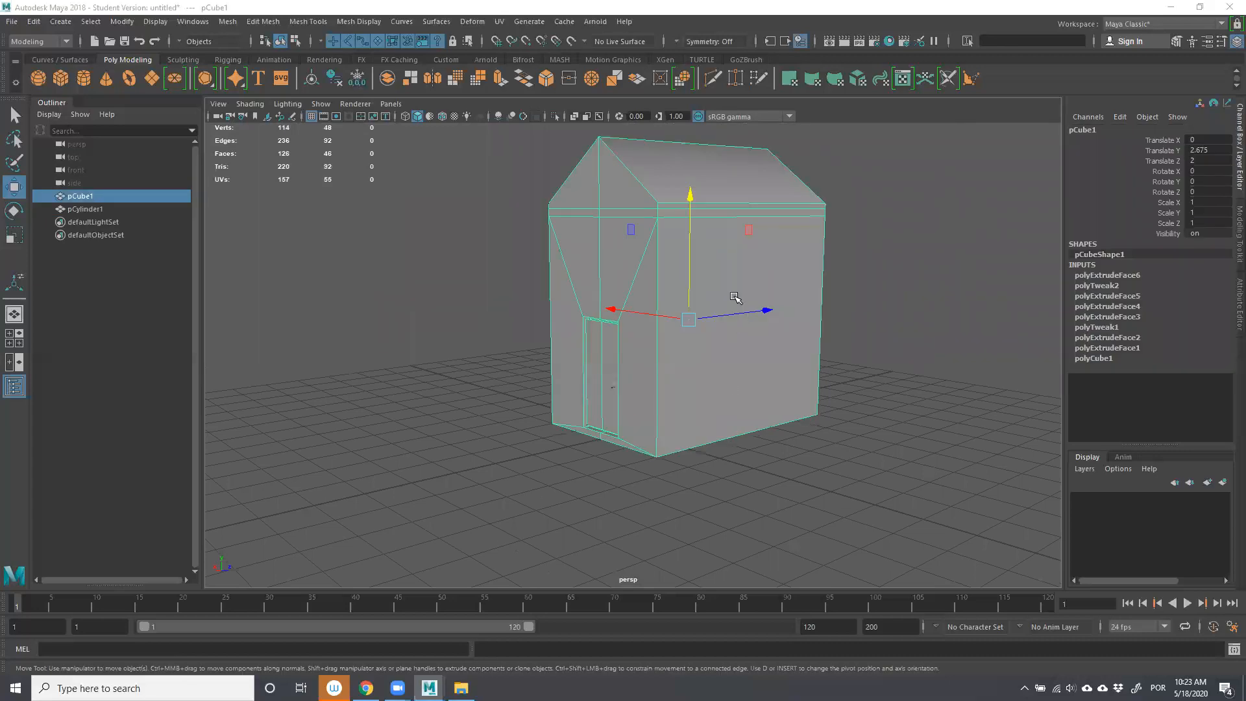
right_drag(759, 274, 763, 322)
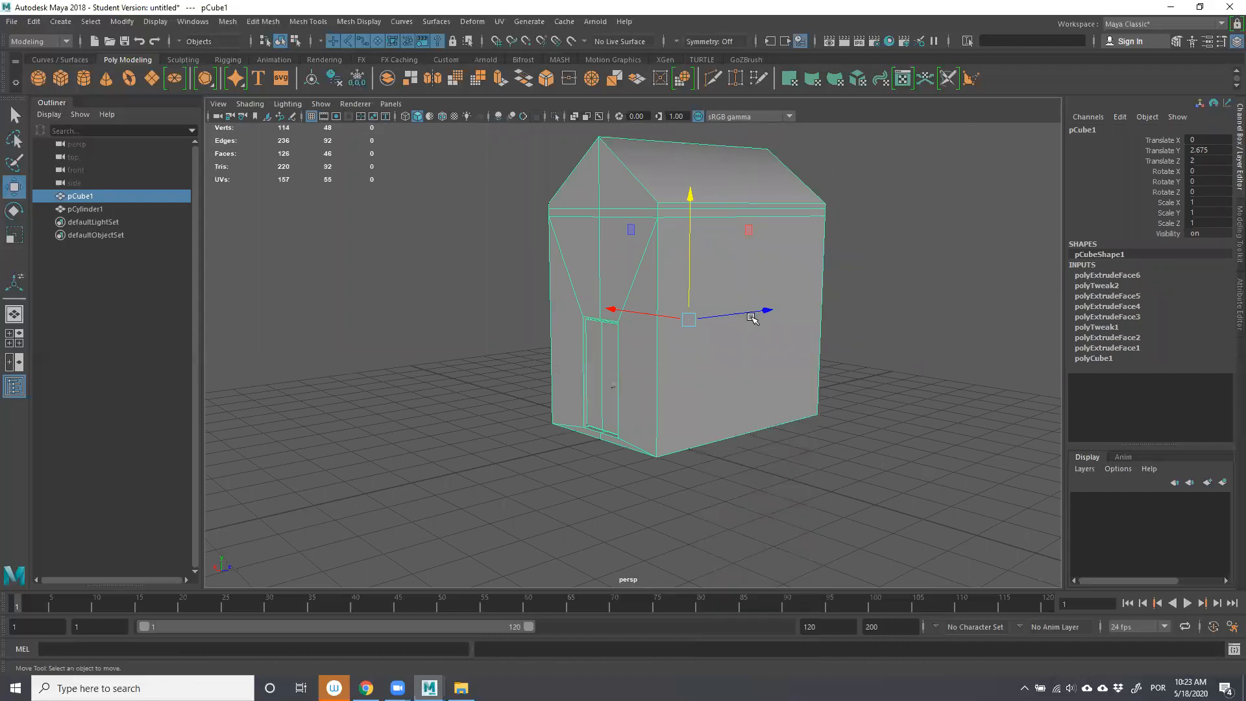
click(736, 331)
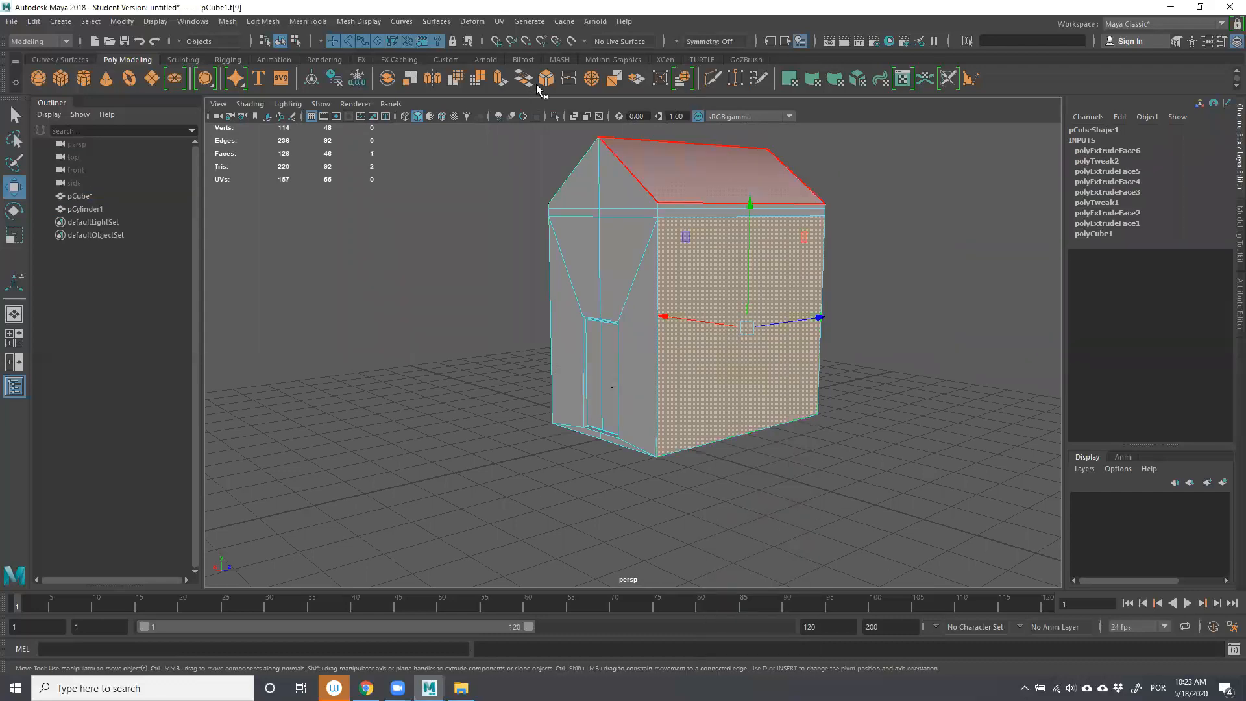
click(502, 83)
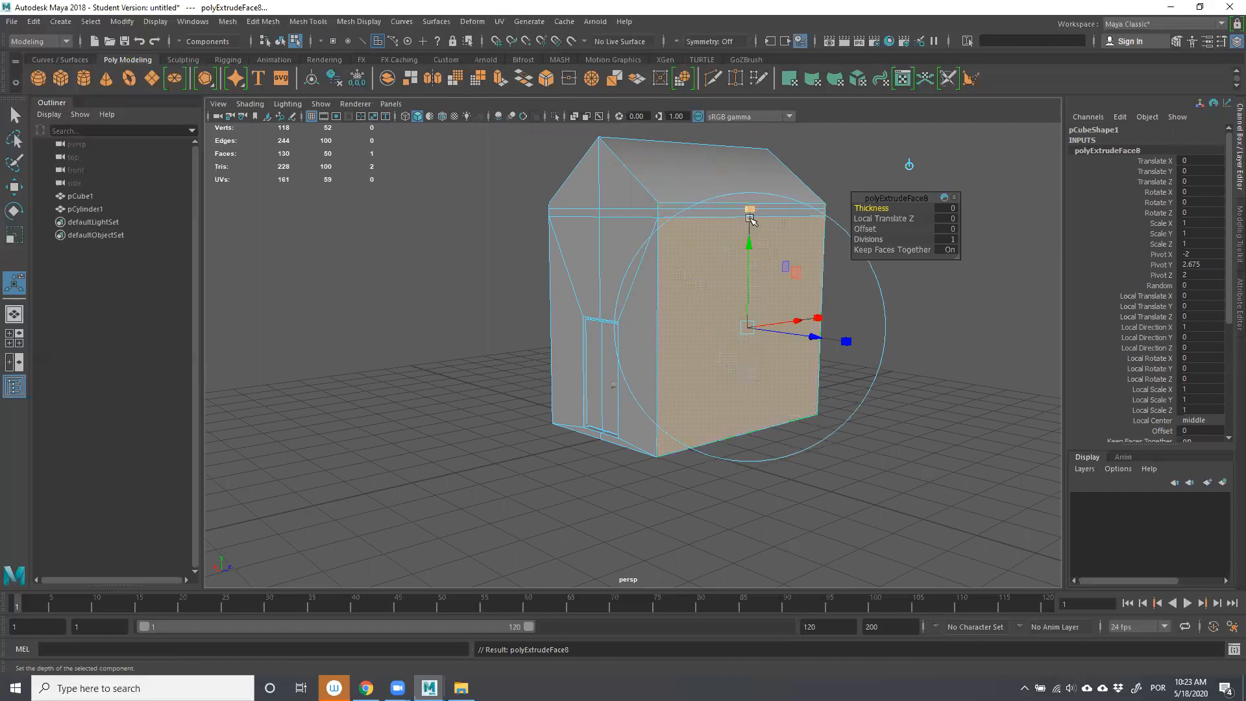
mouse_move(751, 219)
mouse_down()
mouse_move(751, 258)
mouse_move(752, 242)
mouse_up()
mouse_move(809, 317)
mouse_down()
mouse_move(773, 325)
mouse_move(789, 322)
mouse_up()
drag(749, 209, 757, 254)
key(ctrl+z)
key(ctrl+z)
key(ctrl+z)
key(ctrl+z)
key(ctrl+z)
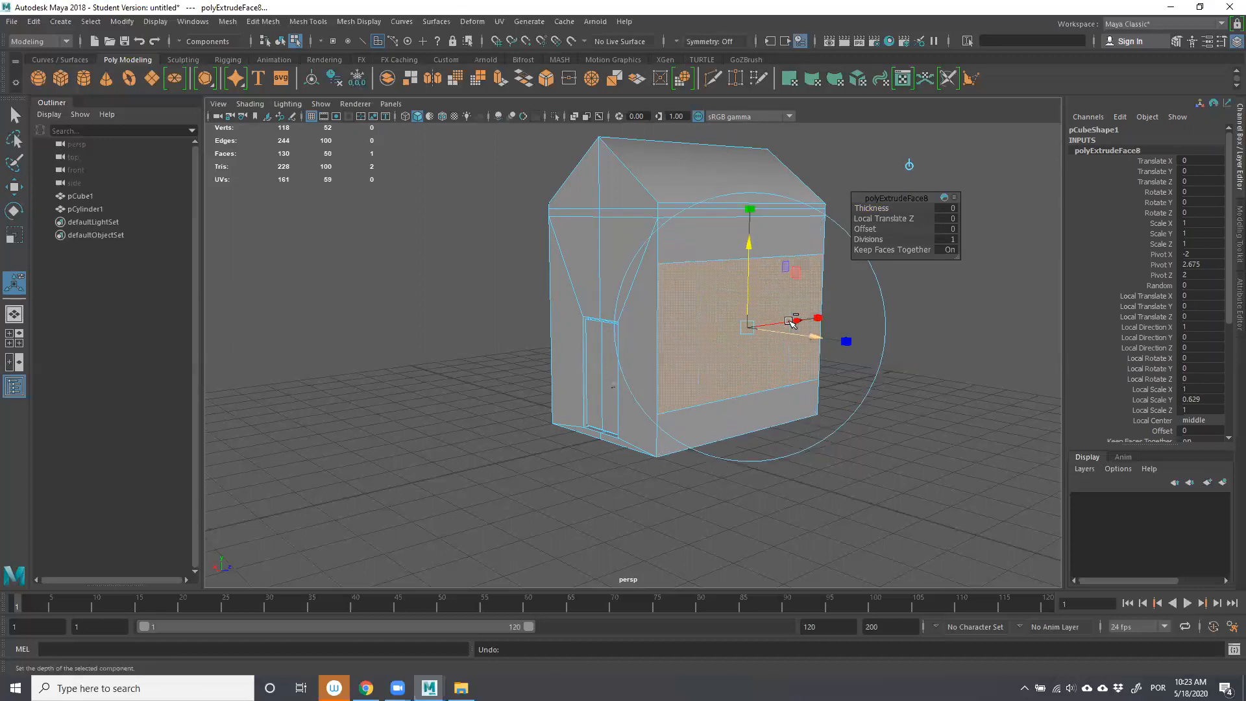
Select the house's blank side wall face in face mode.
click(859, 512)
right_drag(751, 298, 760, 326)
click(762, 360)
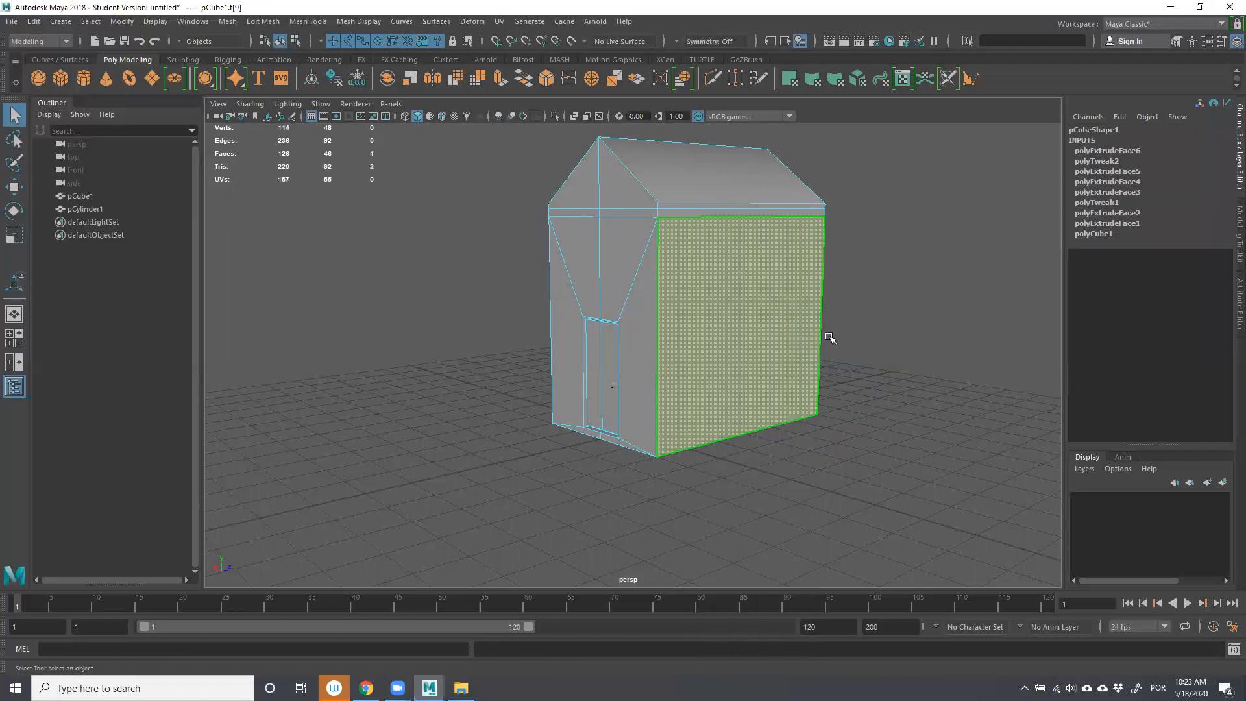
Try moving the side wall face along X without extruding it, and undo the move.
key(w)
mouse_move(695, 320)
mouse_down()
mouse_move(761, 347)
mouse_move(679, 334)
mouse_move(963, 412)
mouse_move(645, 340)
mouse_move(757, 349)
mouse_move(700, 330)
mouse_up()
key(ctrl+z)
key(ctrl+z)
key(ctrl+z)
key(ctrl+z)
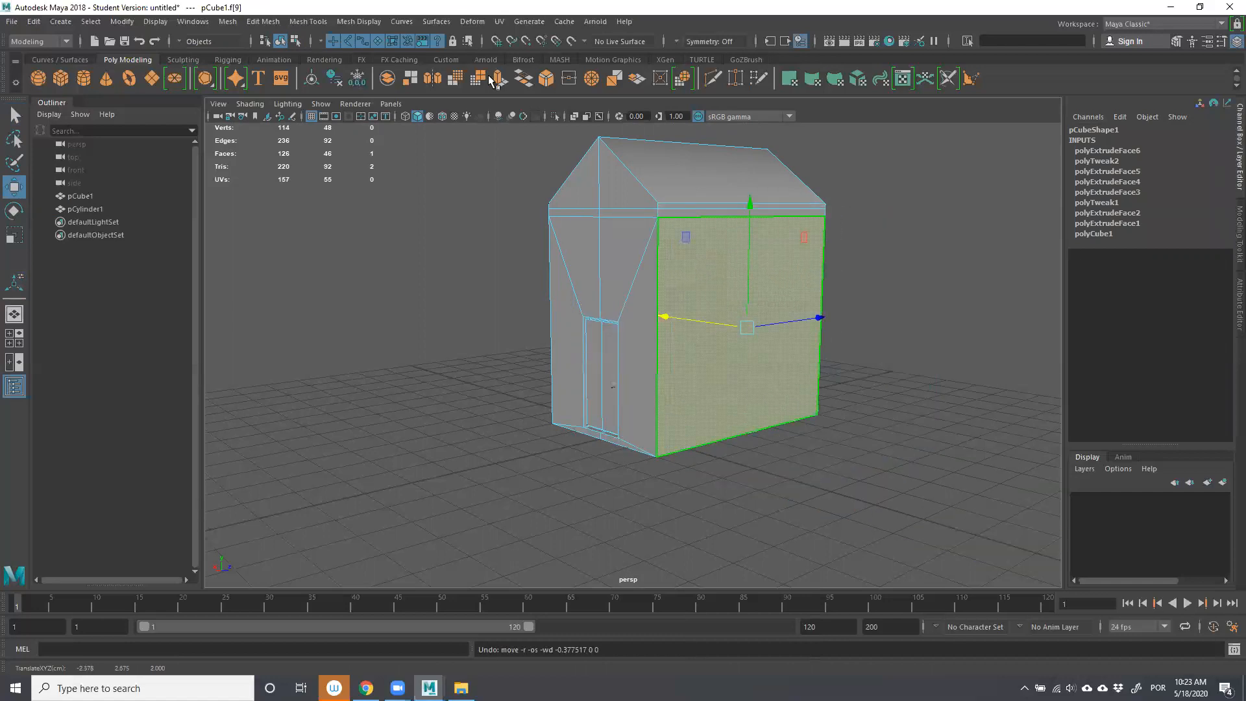
Extrude the selected side wall face, and undo a trial free move of the new face.
key(ctrl+e)
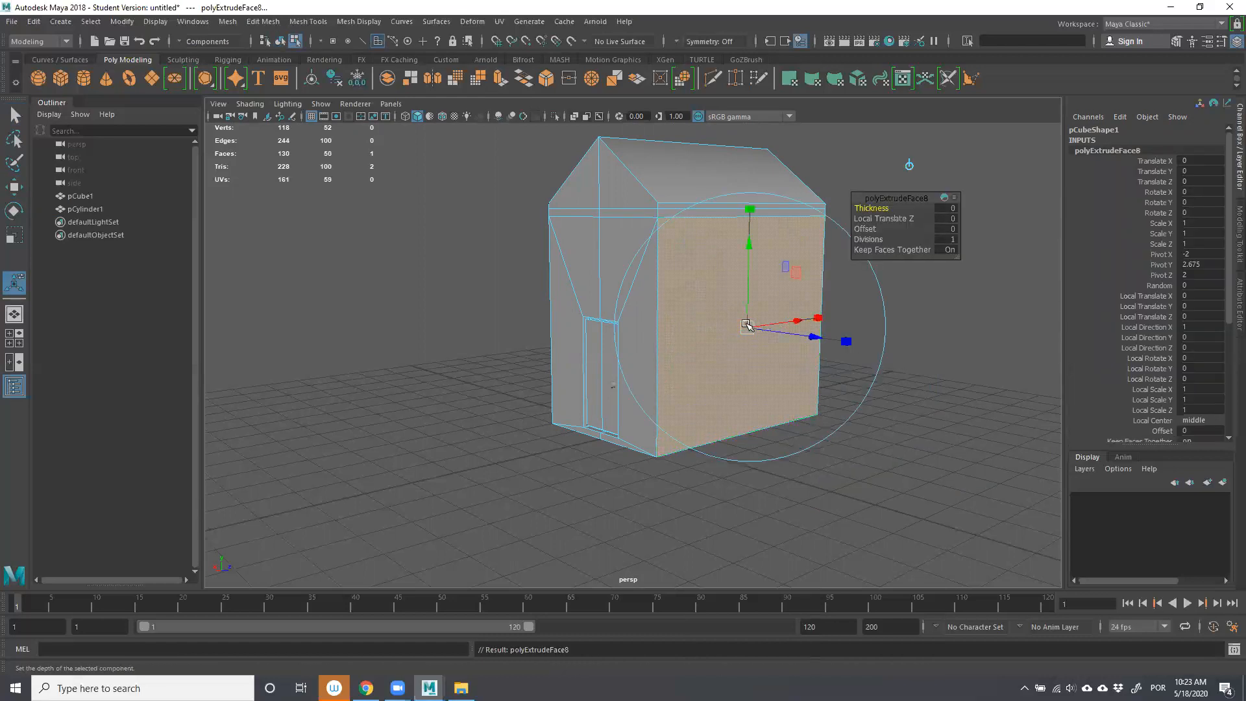
key(w)
drag(746, 325, 746, 224)
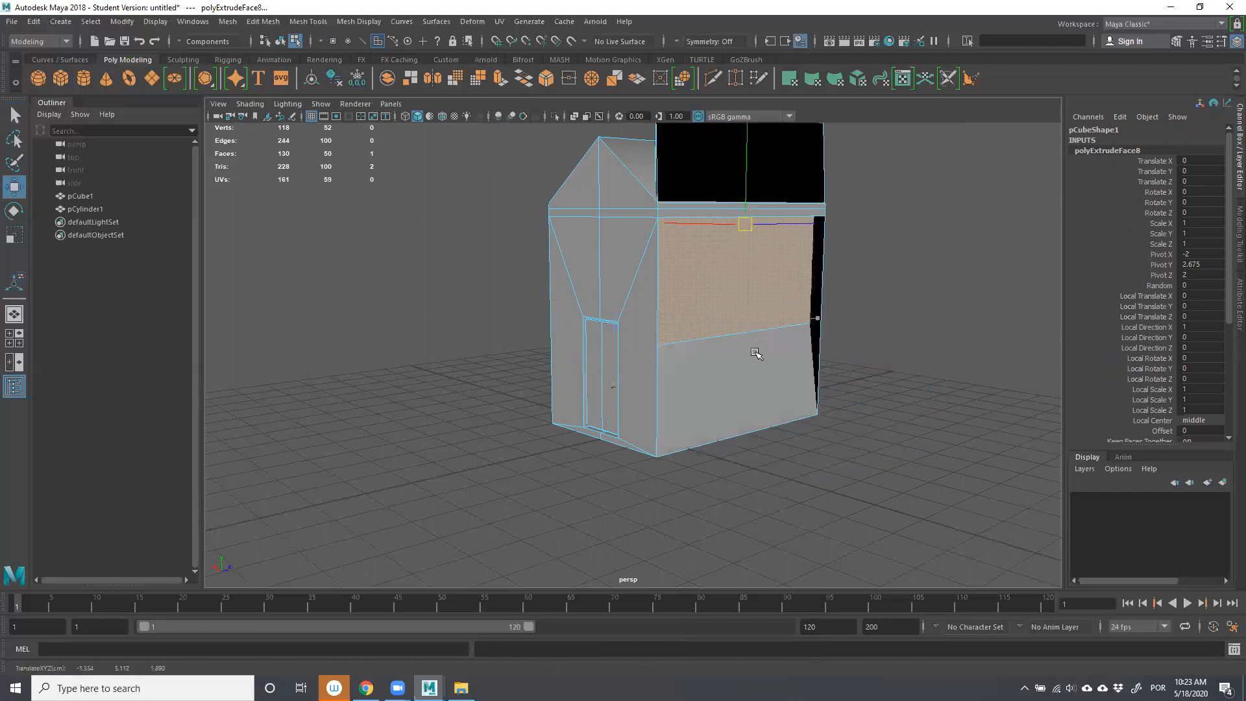
key(ctrl+z)
key(ctrl+z)
key(ctrl+z)
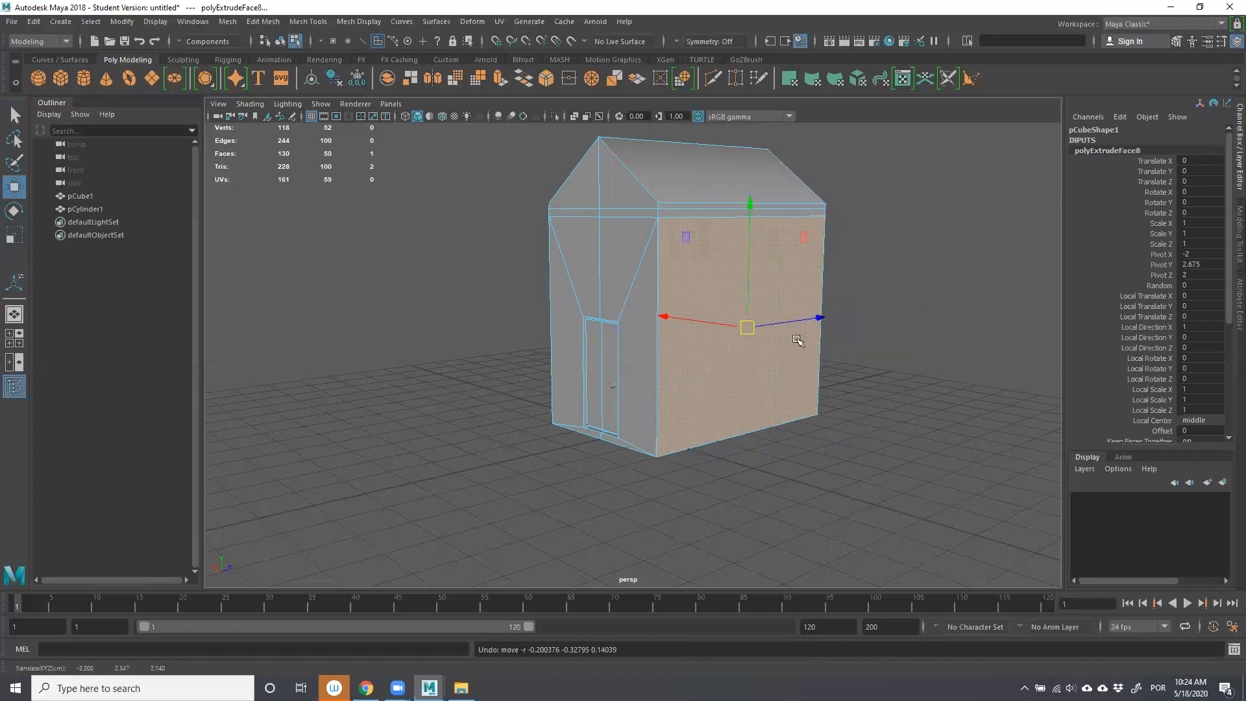
Scale the extruded face down to a small upright window in the wall's middle and lower it slightly.
key(r)
drag(721, 359, 705, 389)
key(ctrl+z)
click(747, 211)
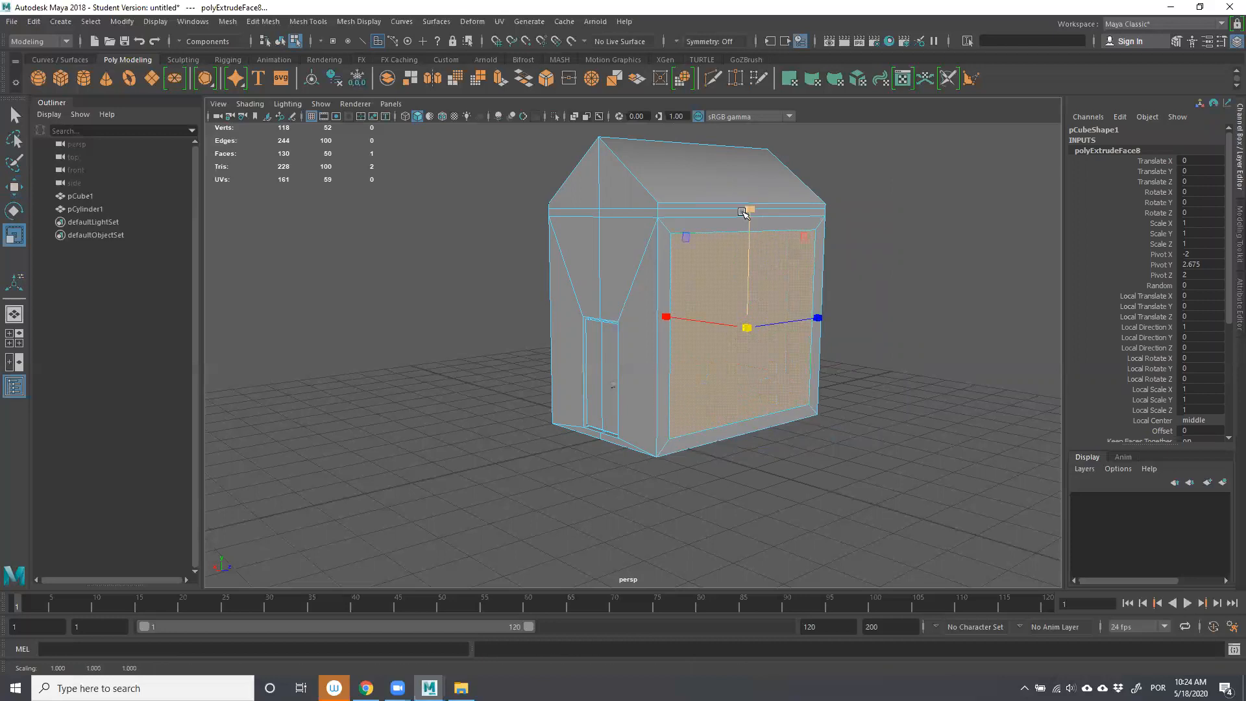
drag(745, 209, 757, 325)
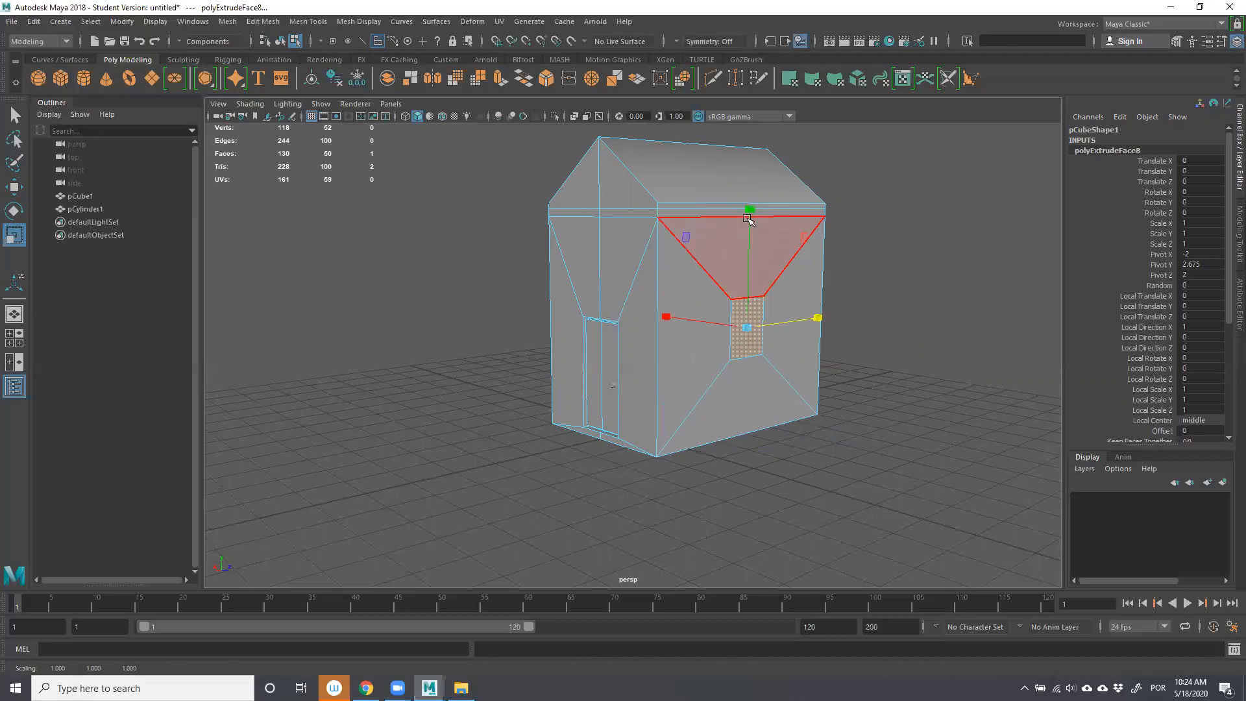
key(w)
drag(751, 204, 773, 230)
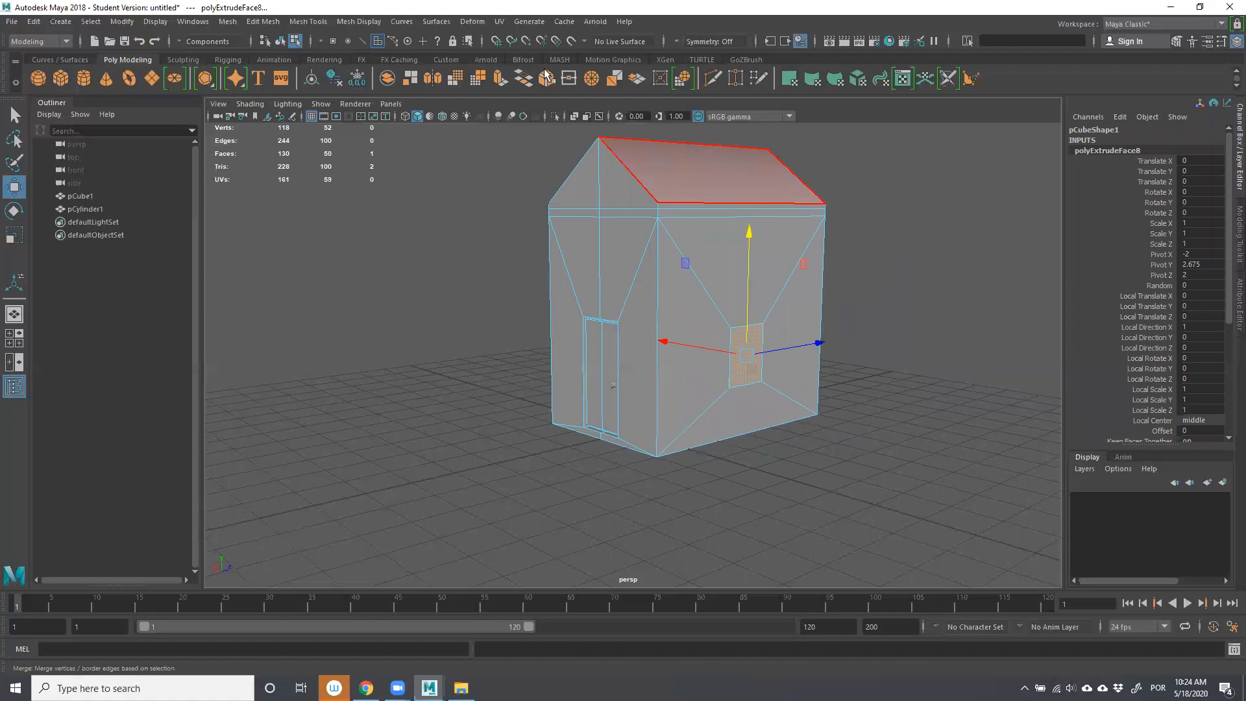
Extrude the small window face once more and clear the selection.
click(501, 80)
mouse_move(809, 369)
alt+mouse_down()
mouse_move(860, 373)
mouse_move(807, 347)
alt+mouse_up()
click(833, 477)
Select the blank side wall face on the opposite side of the house and extrude it.
alt+right_drag(833, 477, 788, 426)
alt+drag(788, 426, 728, 430)
alt+right_drag(727, 430, 812, 445)
alt+drag(812, 445, 552, 451)
alt+middle_drag(552, 451, 682, 444)
alt+drag(682, 445, 710, 423)
scroll(729, 470, down, 4)
click(673, 348)
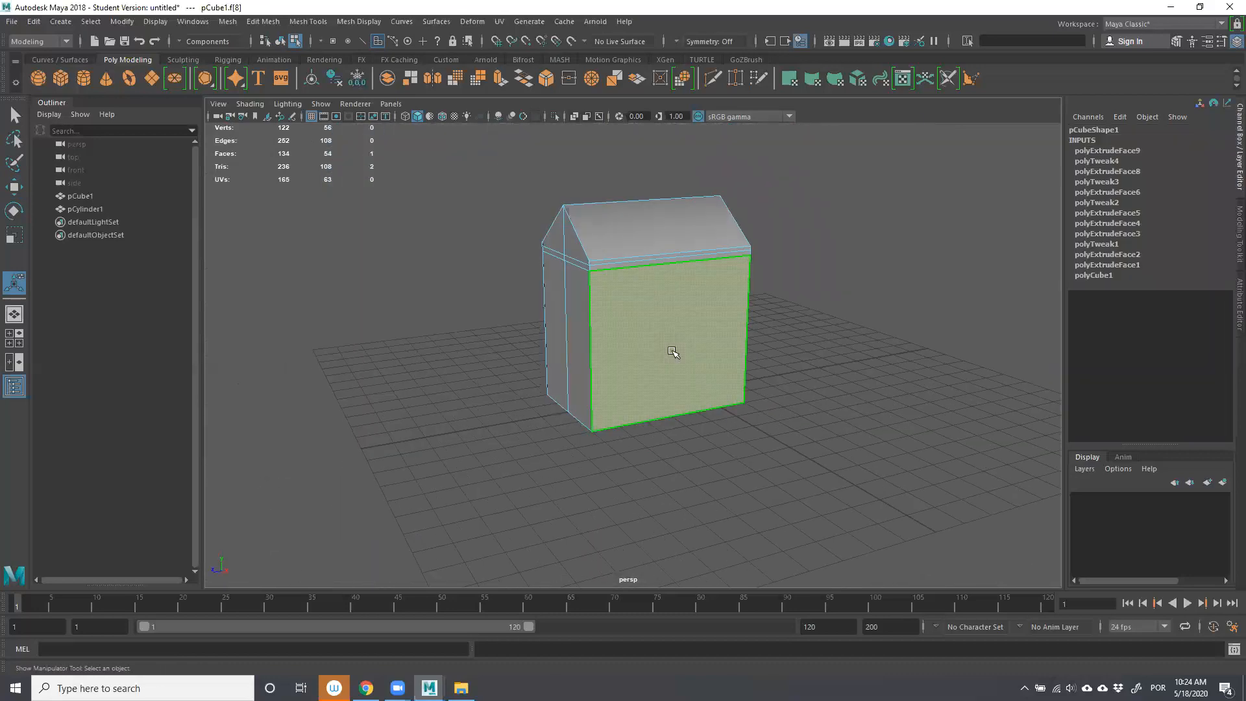
click(546, 78)
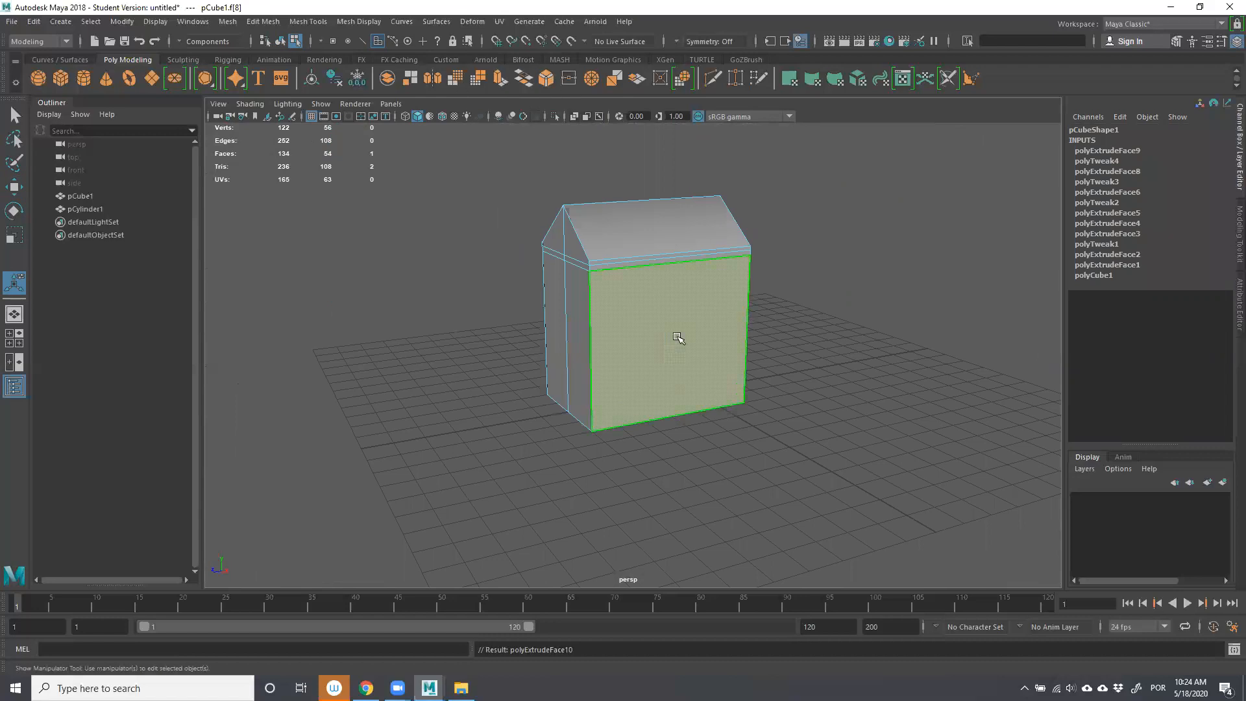
Try adjusting the newly extruded wall face with the manipulator, undo the adjustments and clear the selection.
drag(564, 356, 620, 350)
mouse_move(673, 447)
mouse_down()
mouse_move(673, 414)
mouse_move(673, 427)
mouse_up()
key(ctrl+z)
key(ctrl+z)
key(ctrl+z)
click(834, 514)
Activate the Multi-Cut tool with the house's uncut side wall in close view.
scroll(642, 438, down, 6)
alt+drag(643, 438, 559, 426)
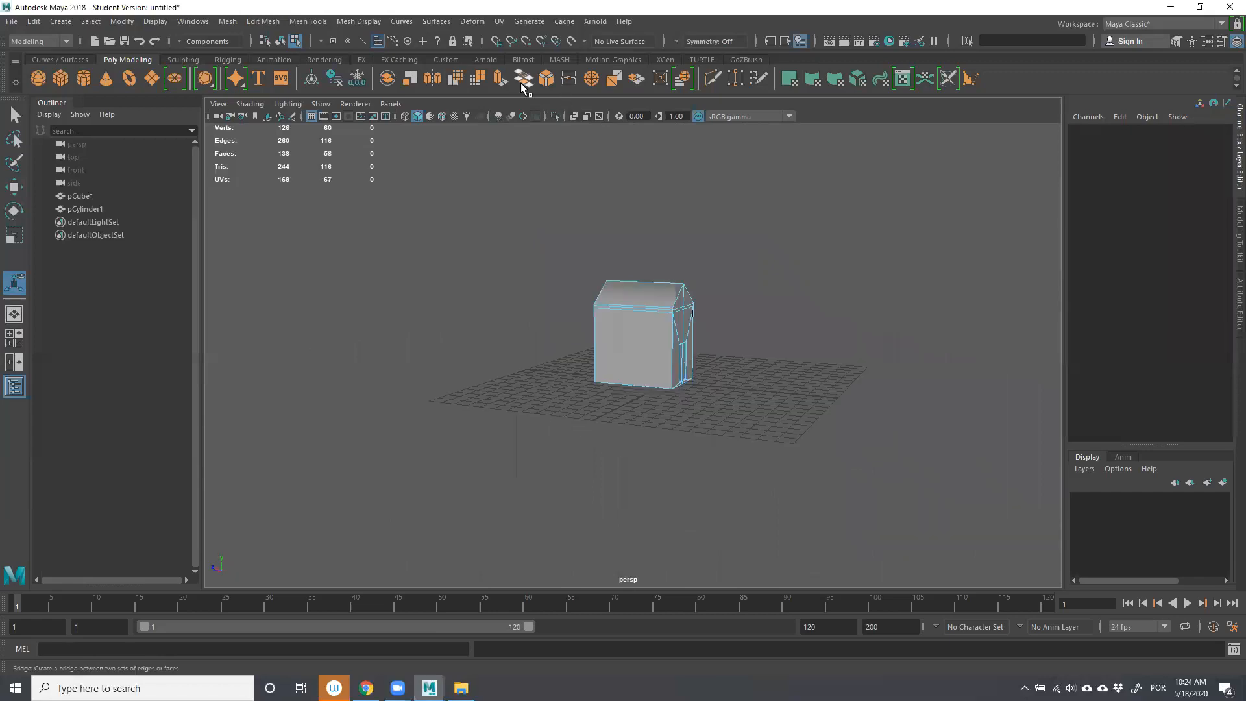
click(713, 79)
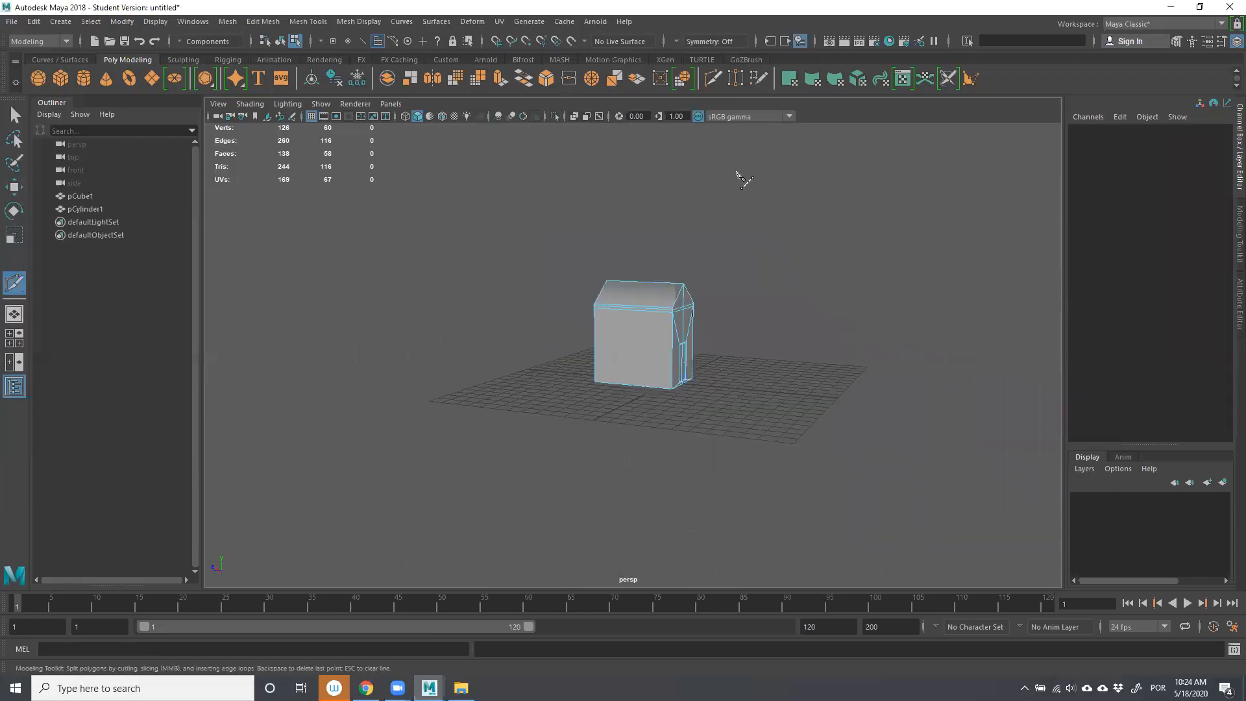
scroll(742, 293, up, 2)
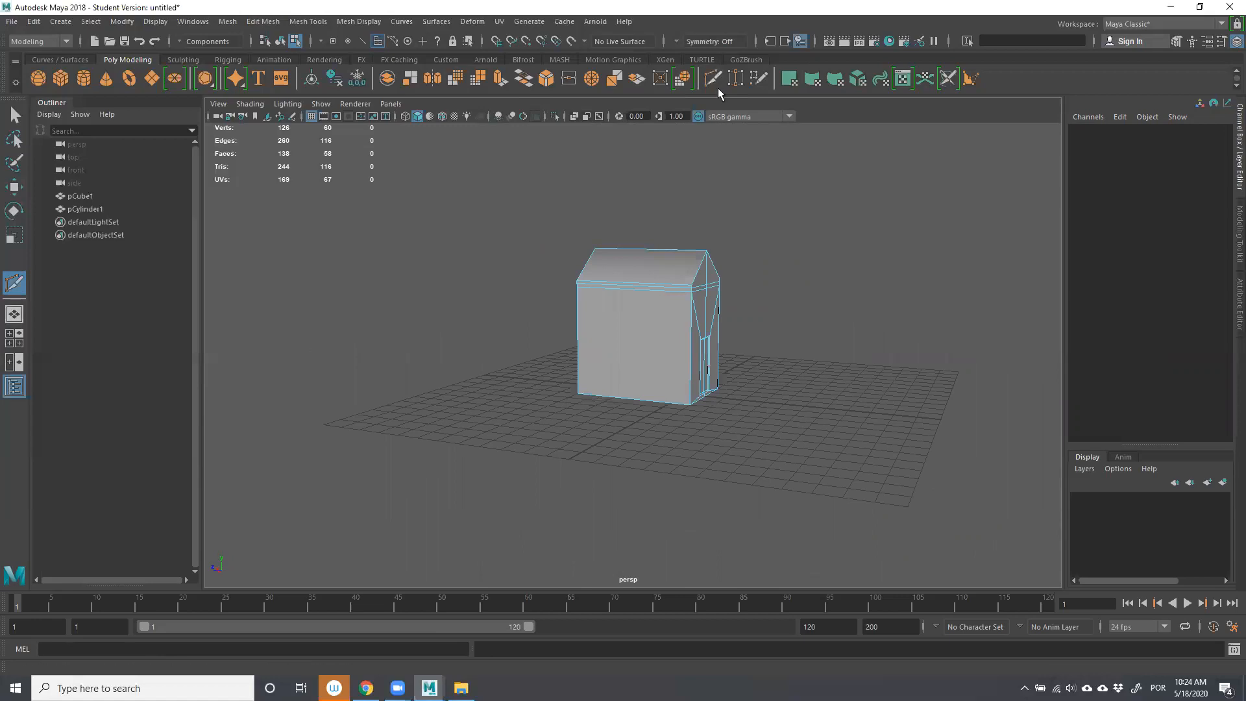
alt+drag(750, 306, 615, 361)
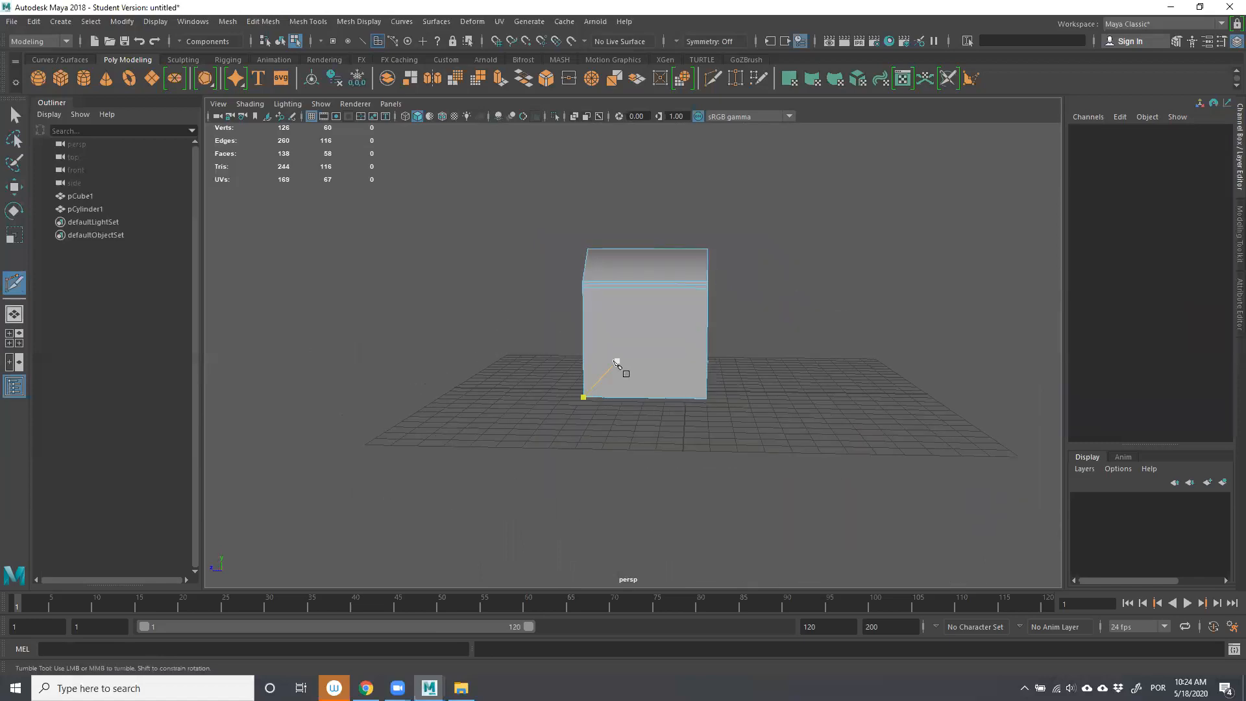
alt+right_drag(624, 348, 513, 354)
alt+drag(615, 424, 498, 333)
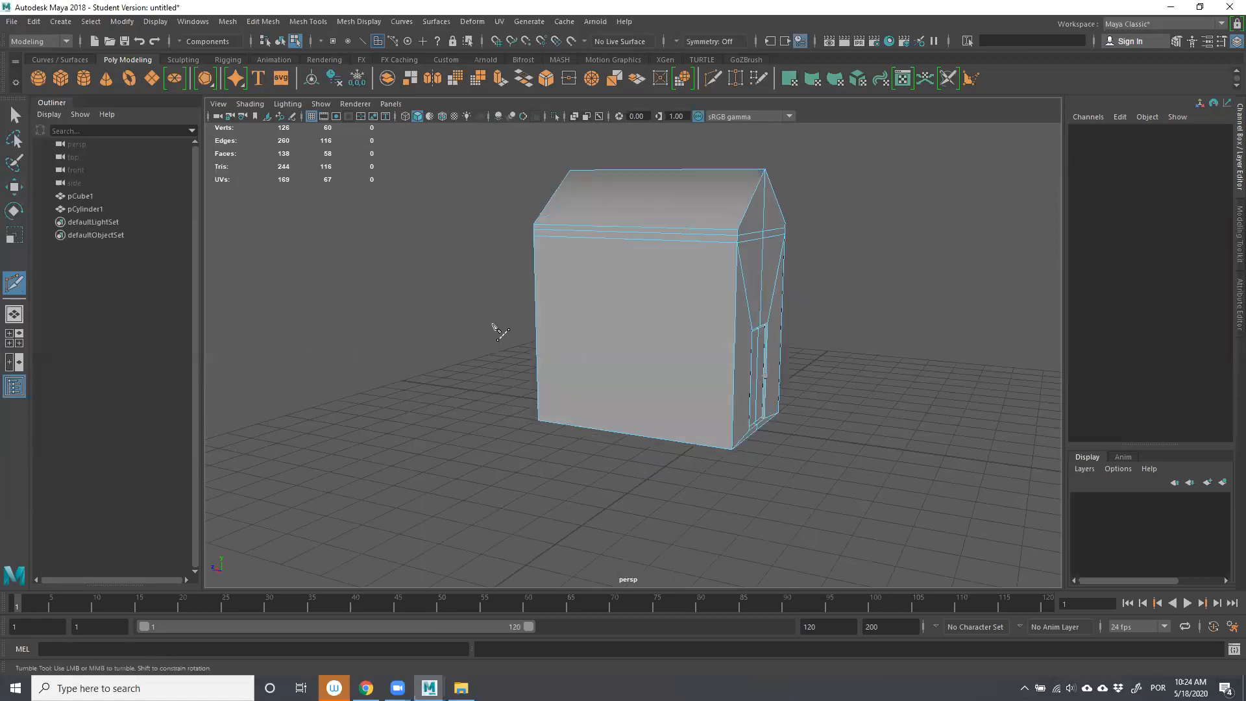
Try drawing a zigzag Multi-Cut line across the side wall from its outer edge to the lower corner, and cancel the cut.
click(536, 345)
click(587, 428)
click(629, 371)
click(611, 314)
click(658, 269)
click(685, 341)
click(664, 416)
click(707, 410)
click(733, 449)
key(Escape)
scroll(695, 434, up, 1)
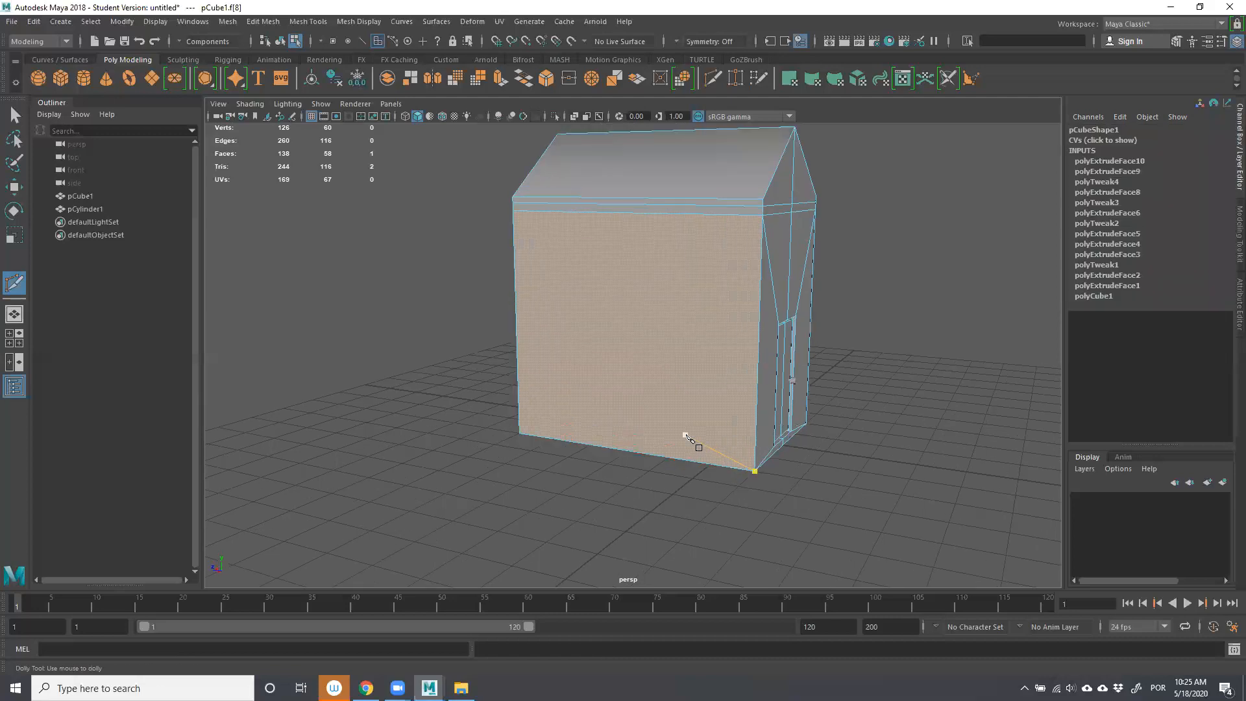
scroll(657, 449, down, 2)
alt+drag(570, 398, 678, 391)
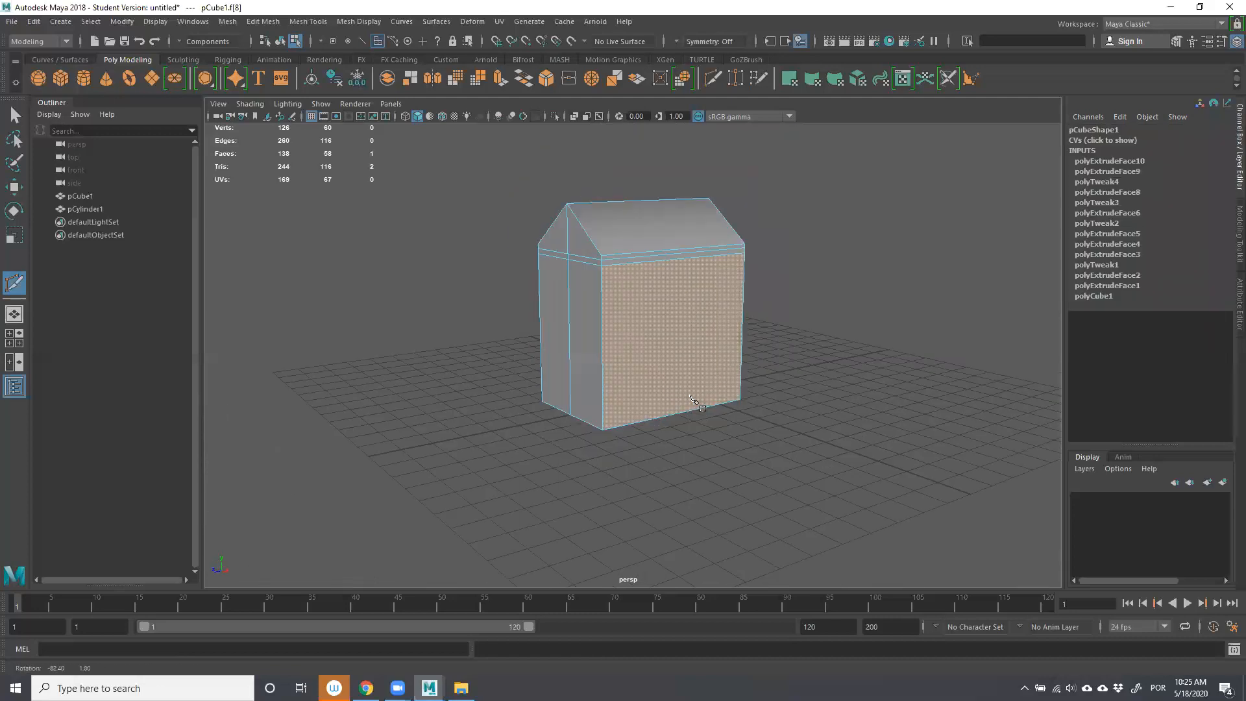
right_drag(723, 315, 669, 316)
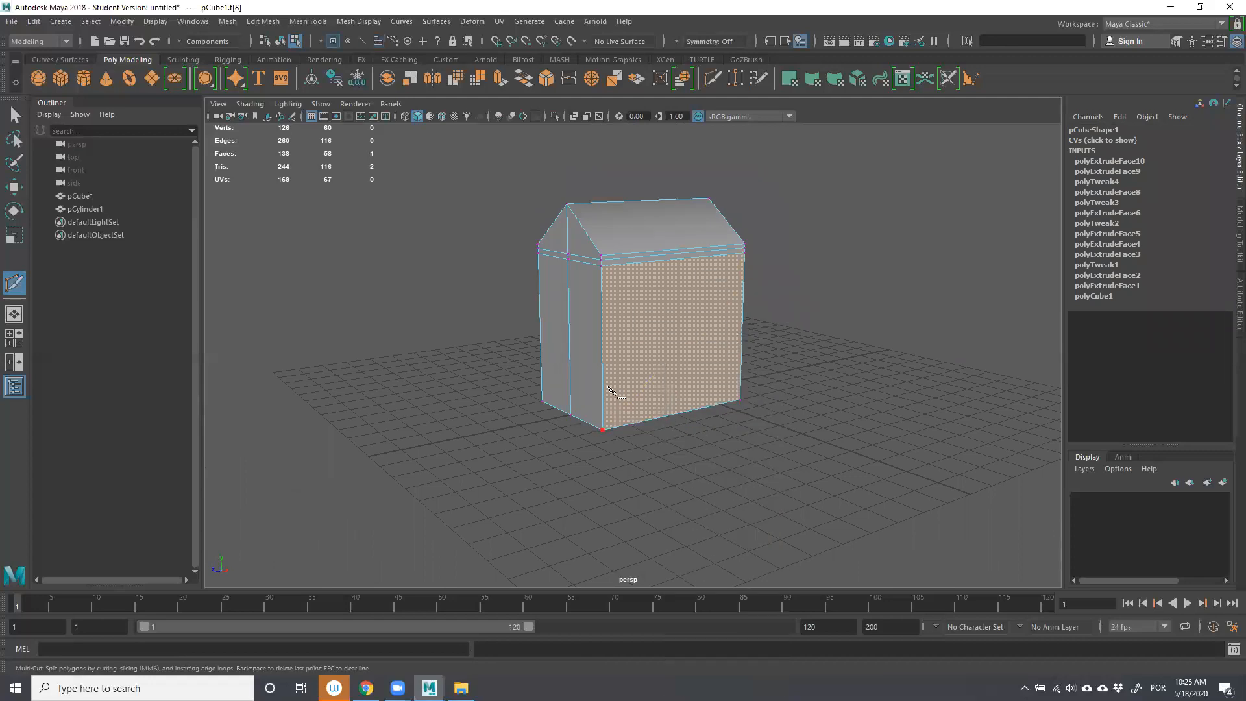
click(604, 430)
click(664, 375)
click(646, 328)
click(713, 330)
click(744, 253)
key(Escape)
key(w)
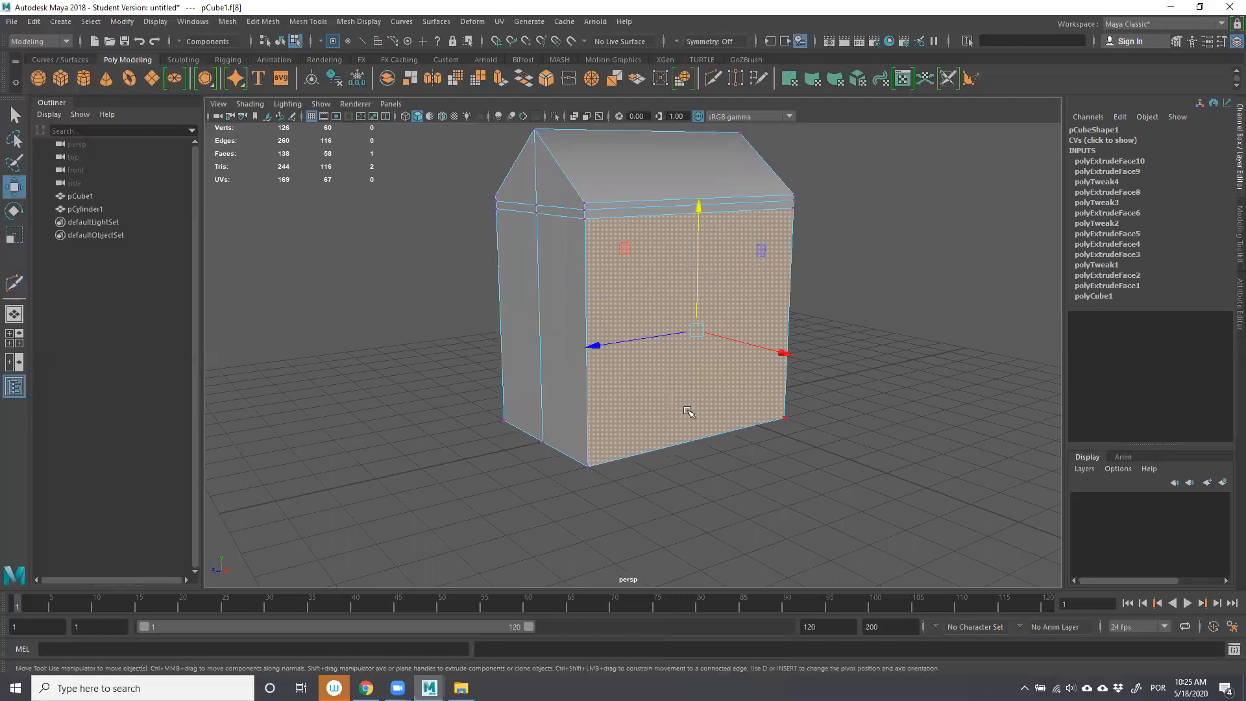
Try a Multi-Cut on the gable end wall from one lower corner through the centre edge to the other lower corner.
scroll(870, 471, down, 3)
click(870, 467)
scroll(722, 367, up, 3)
right_drag(690, 309, 663, 311)
alt+drag(747, 376, 755, 406)
click(714, 79)
click(538, 468)
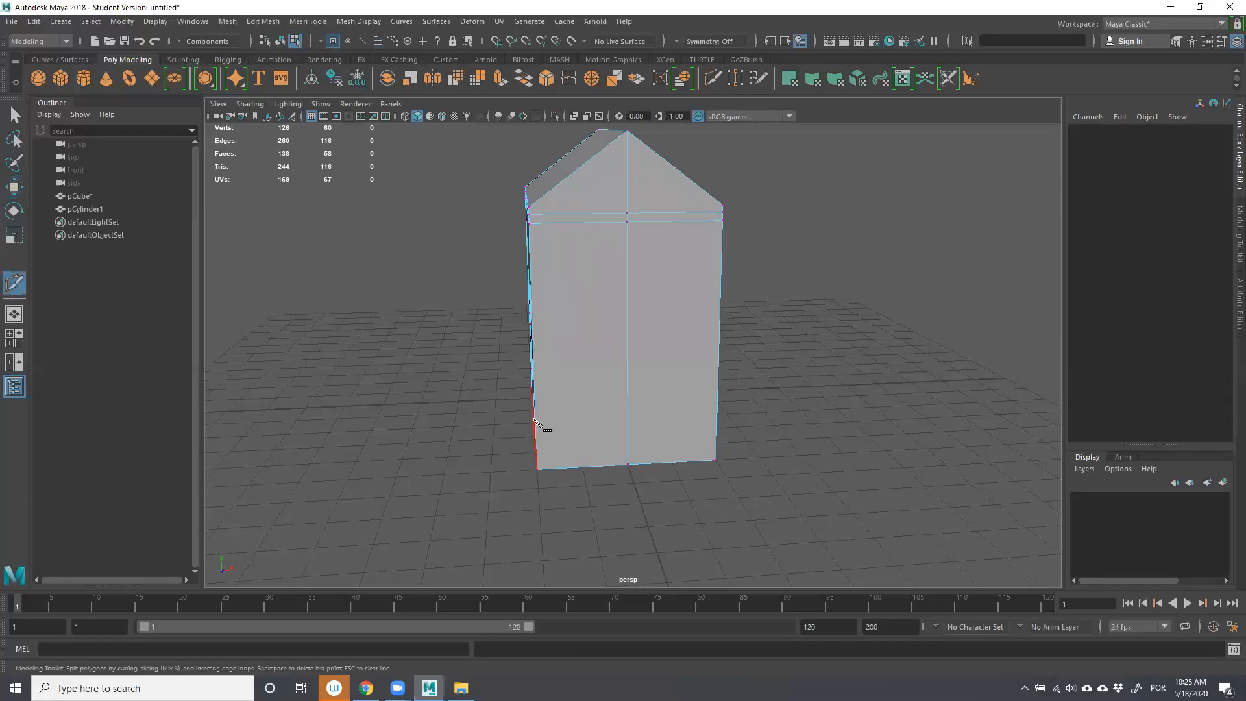
click(628, 354)
click(716, 460)
key(Return)
click(628, 354)
alt+drag(633, 377, 664, 354)
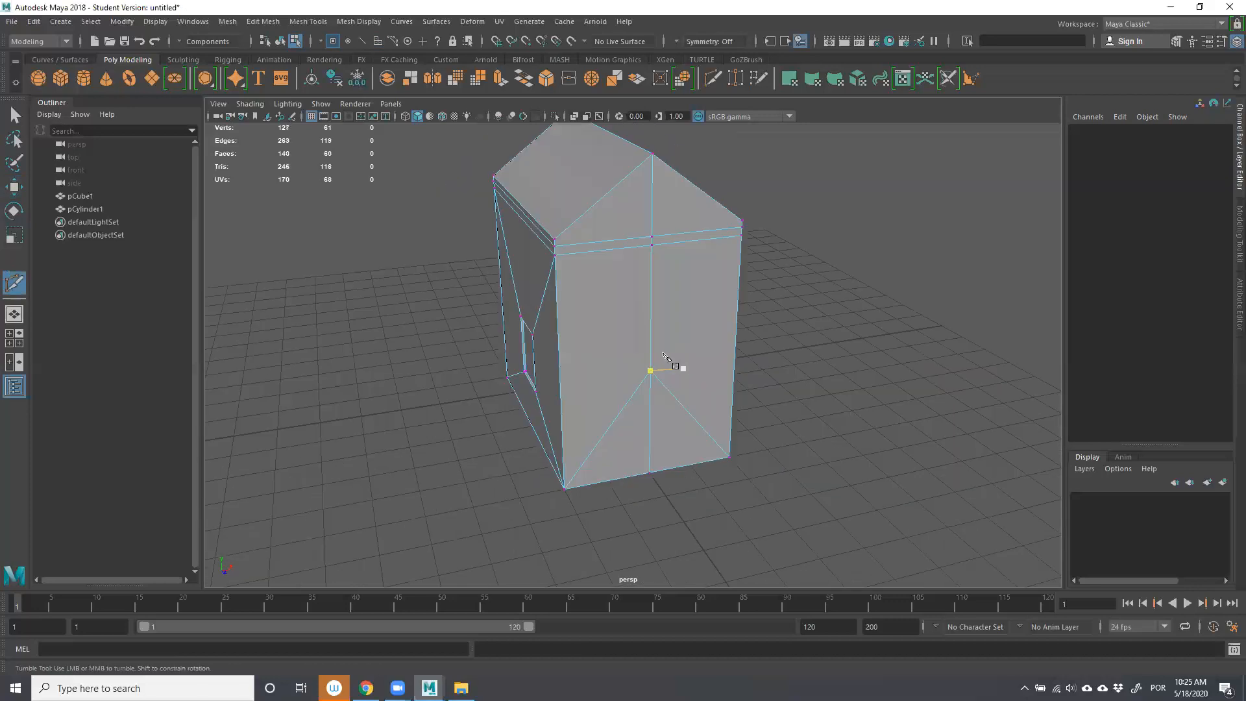
alt+drag(723, 437, 795, 410)
key(ctrl+z)
key(ctrl+z)
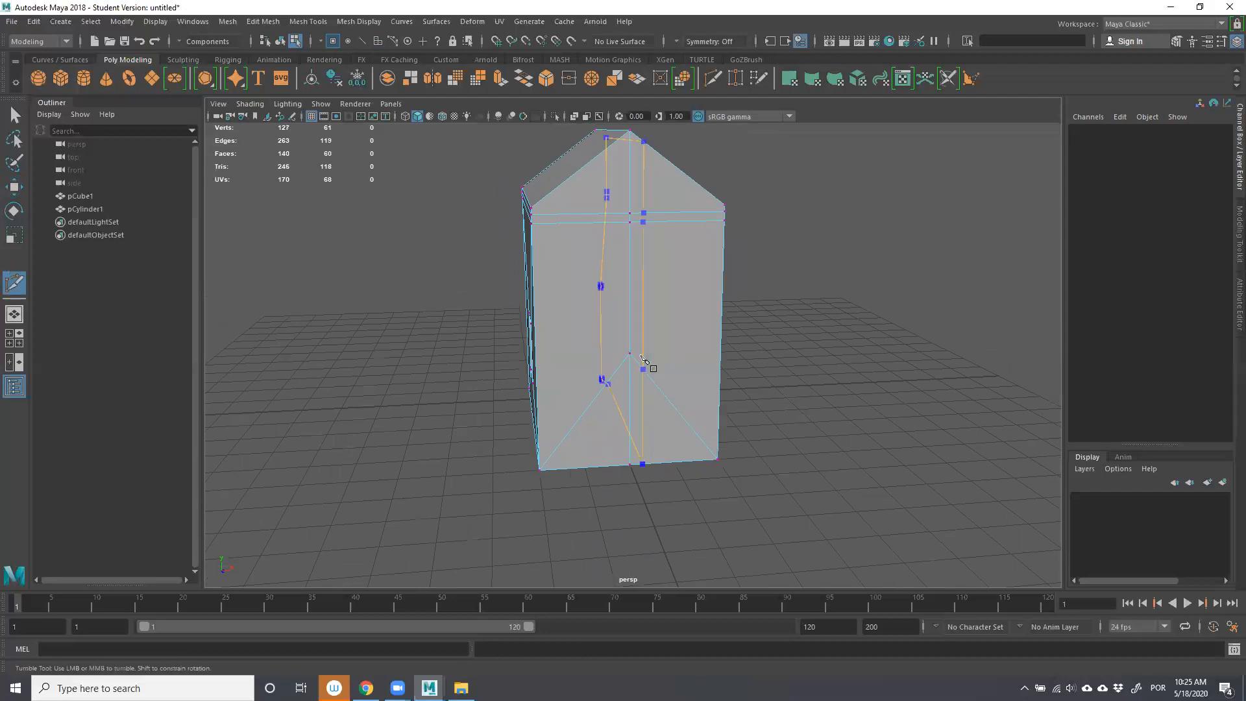
Try a Multi-Cut on the gable end wall from the lower corner through the centre edge to the opposite upper corner.
click(539, 471)
click(630, 409)
click(722, 222)
key(Return)
alt+drag(811, 359, 562, 318)
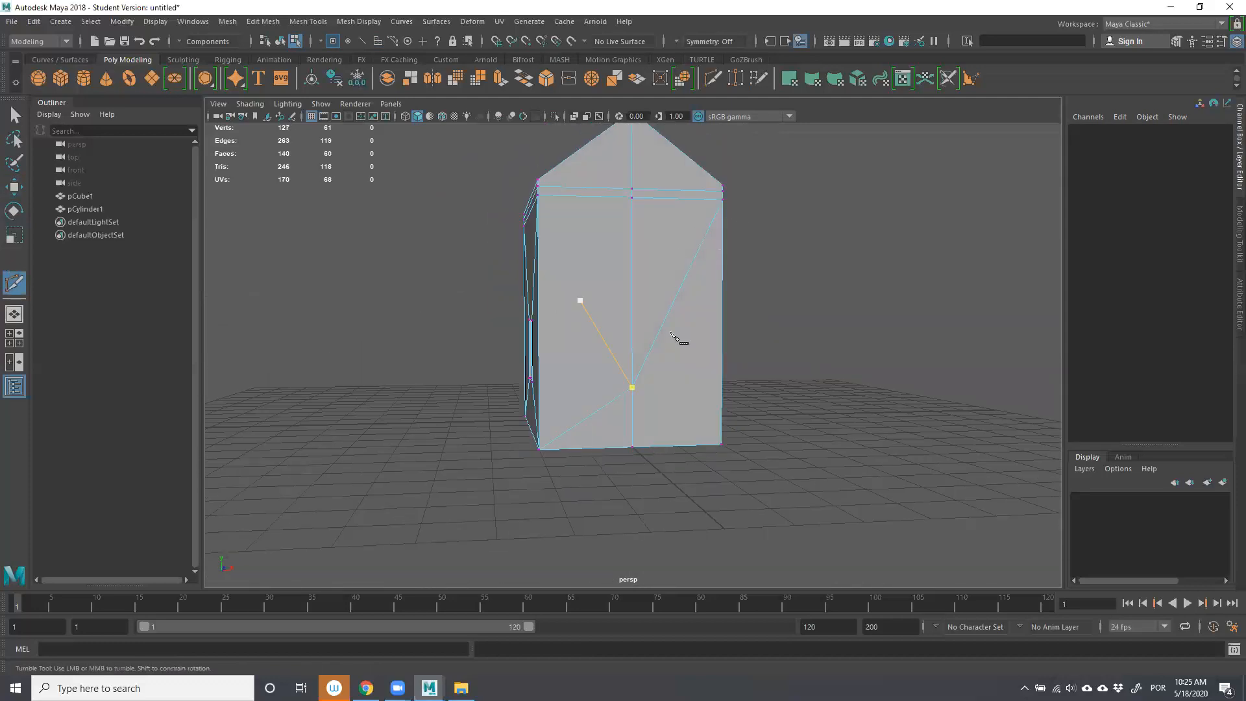
alt+drag(643, 335, 721, 273)
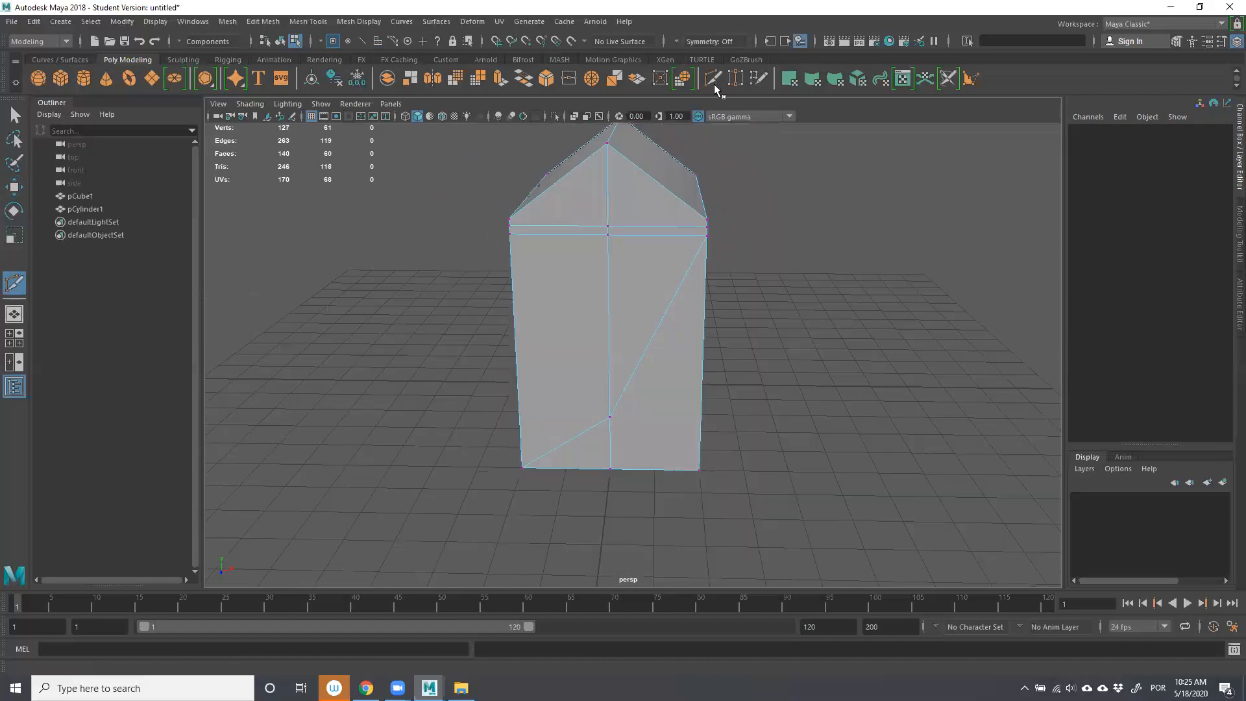
key(ctrl+z)
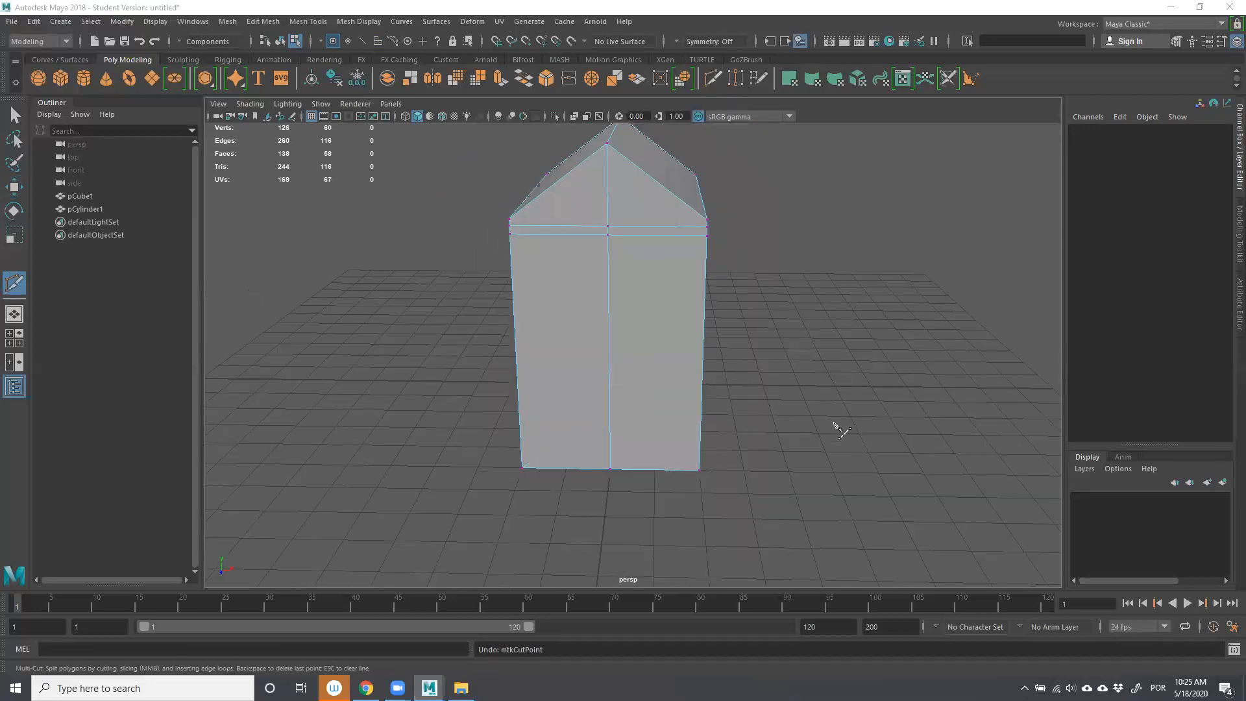
Multi-Cut a diagonal edge on the gable end wall from its bottom midpoint to the lower part of its corner edge.
alt+drag(666, 397, 552, 394)
drag(547, 349, 545, 468)
drag(588, 410, 589, 408)
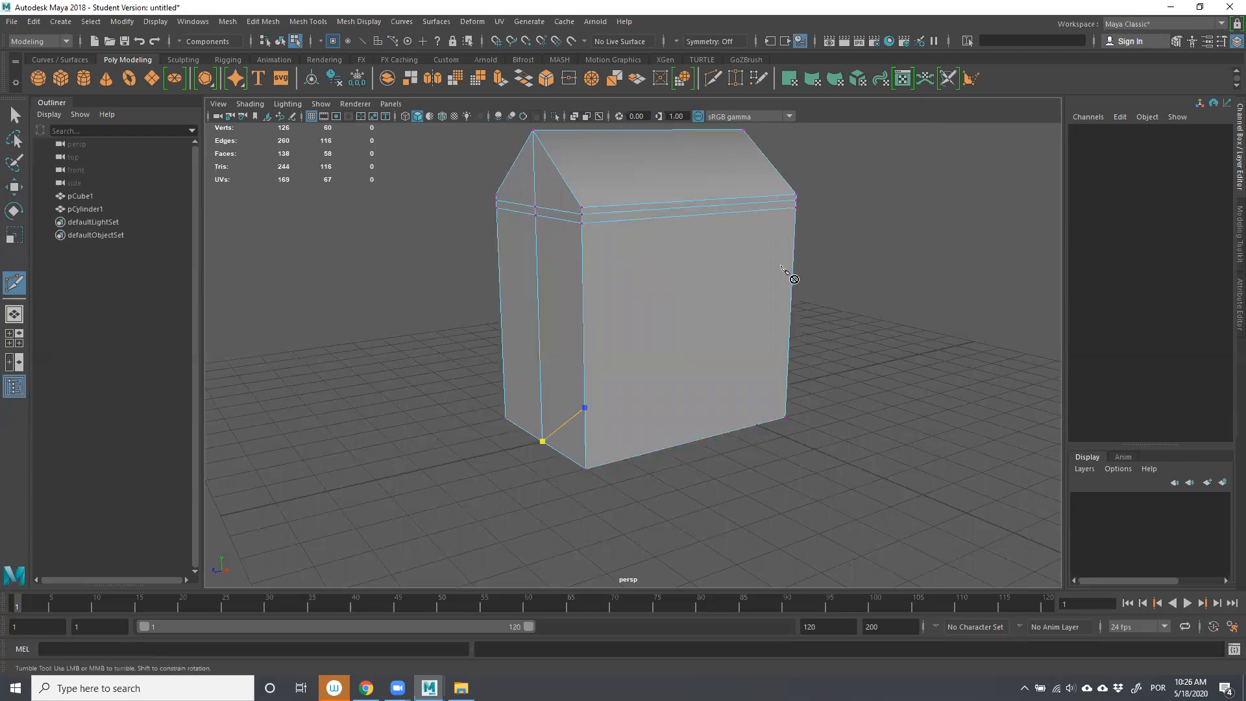
alt+drag(723, 383, 693, 381)
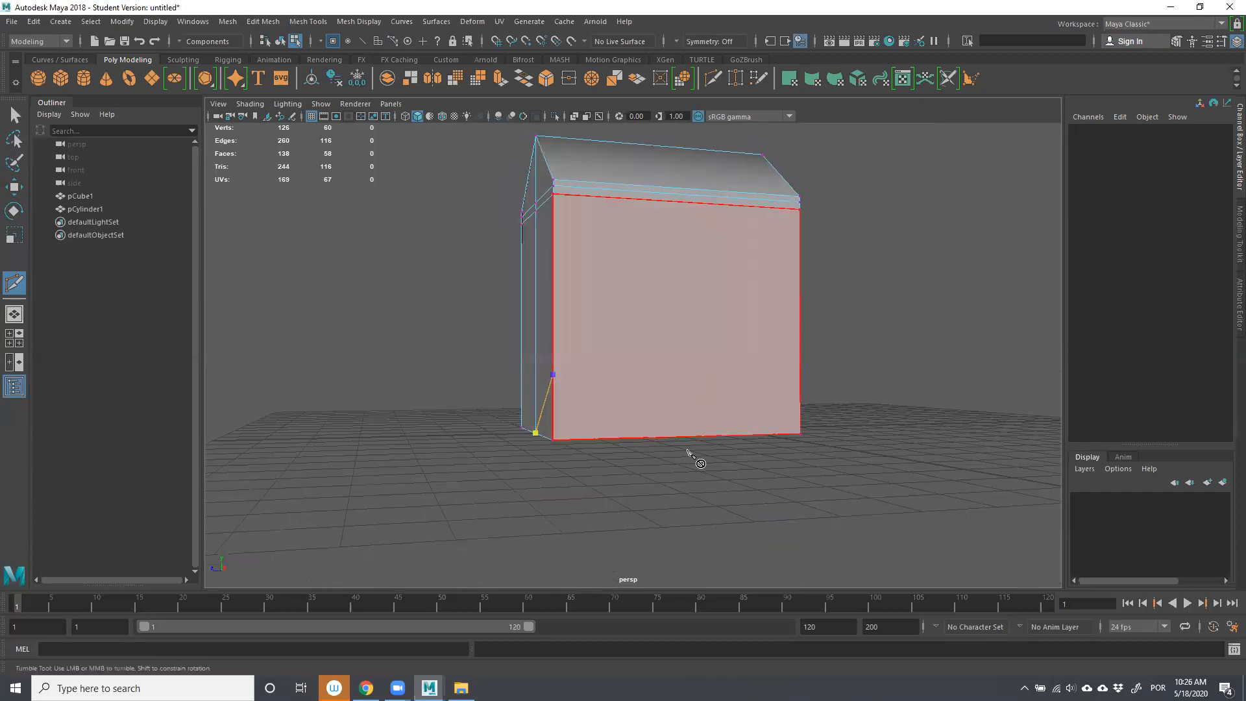
alt+drag(629, 454, 695, 222)
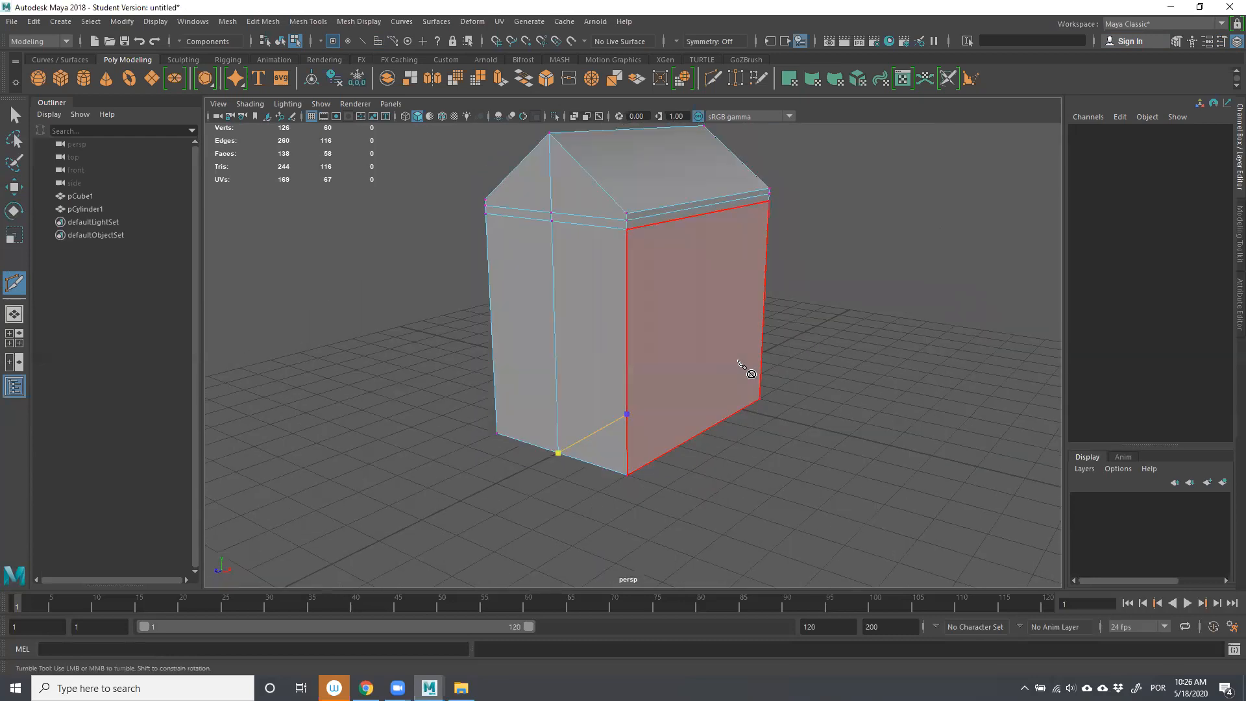
right_click(652, 464)
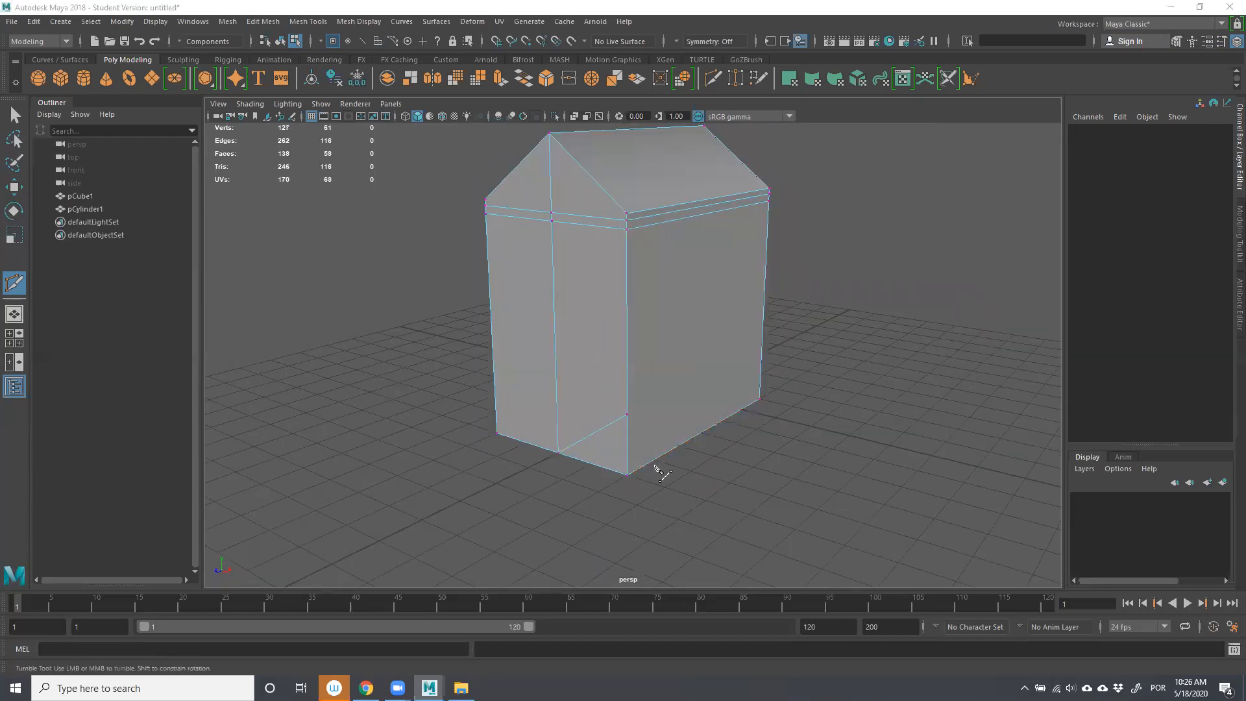
Try Multi-Cut lines between the upper corners and between the lower corners of the long side wall.
click(769, 201)
click(627, 229)
right_click(656, 340)
click(761, 399)
click(628, 475)
right_click(664, 410)
click(627, 229)
Try more Multi-Cuts from the corner edge across the long side wall, and undo the last one.
alt+drag(737, 380, 692, 367)
click(587, 426)
alt+right_drag(672, 348, 648, 405)
right_click(647, 404)
alt+middle_drag(647, 405, 581, 452)
click(904, 551)
alt+right_drag(672, 378, 582, 279)
right_click(583, 279)
alt+drag(672, 286, 656, 325)
click(657, 325)
right_click(646, 365)
click(568, 412)
click(775, 237)
key(ctrl+z)
Try to move the diagonal cut's vertex on the wall's corner edge.
alt+drag(848, 324, 612, 433)
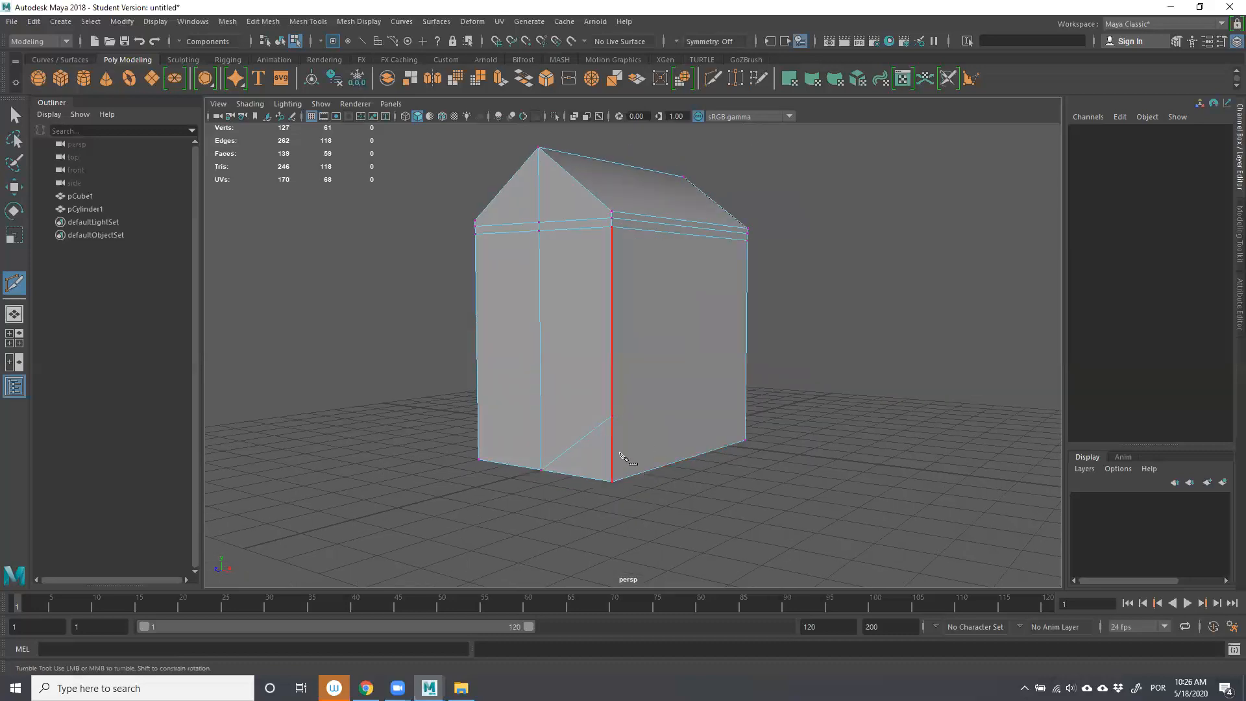
key(w)
click(613, 417)
drag(648, 423, 619, 425)
key(ctrl+z)
key(ctrl+z)
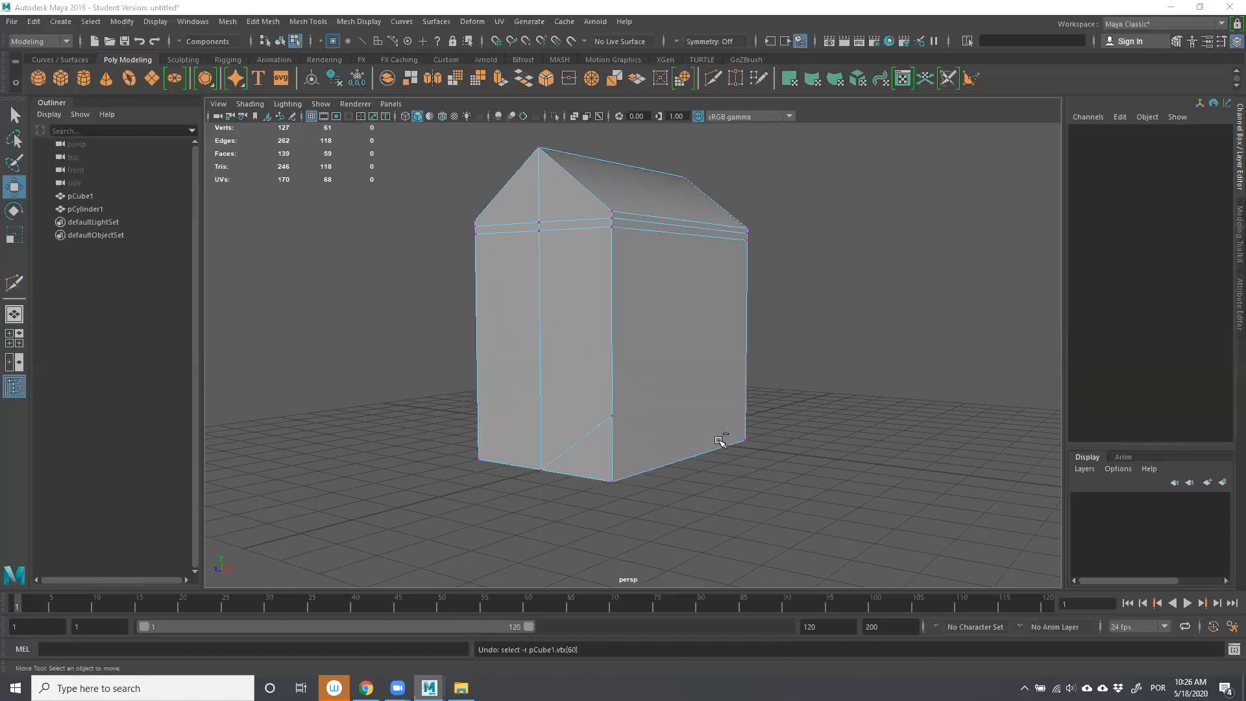
key(ctrl+z)
key(ctrl+z)
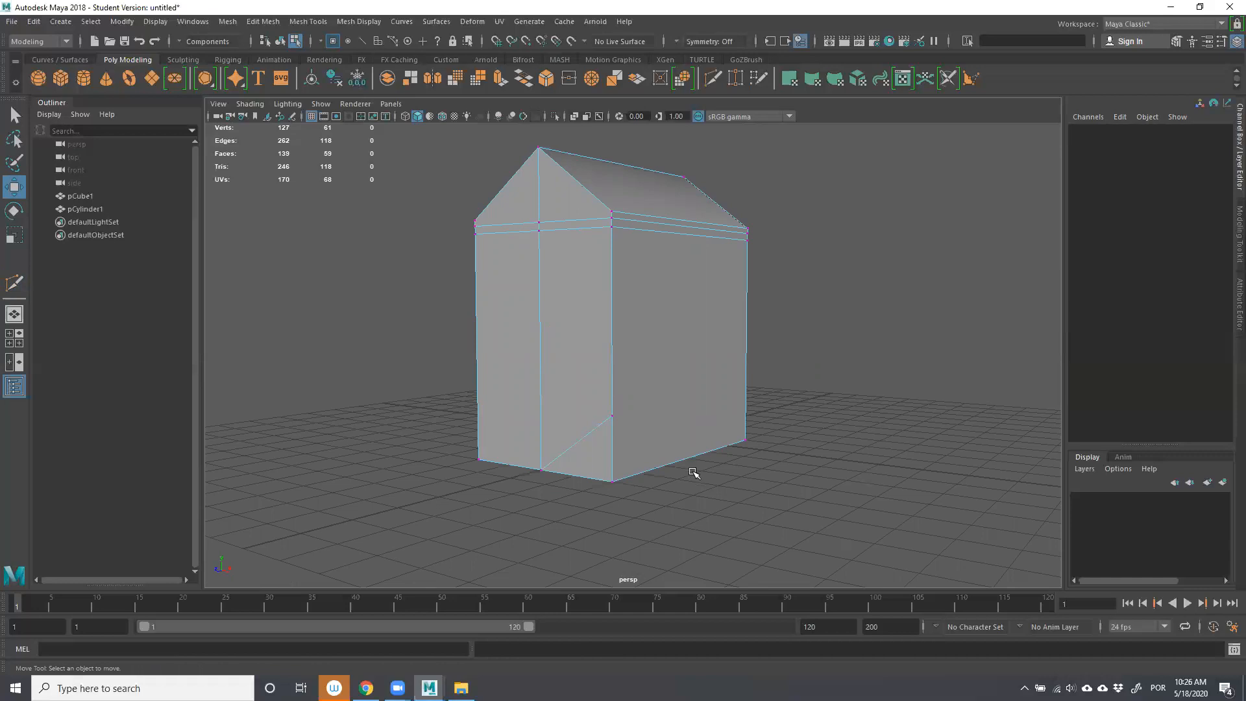
Delete the diagonal edge across the lower corner of the house's gable end wall.
right_drag(635, 334, 714, 304)
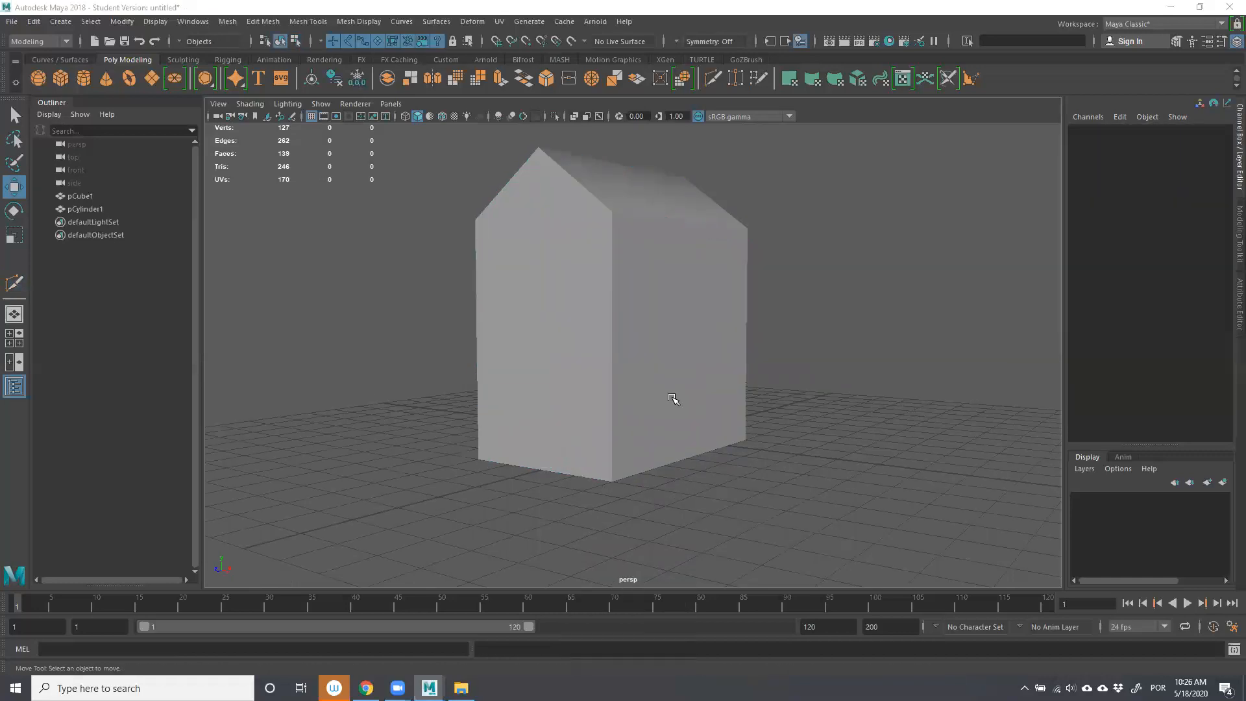
click(673, 398)
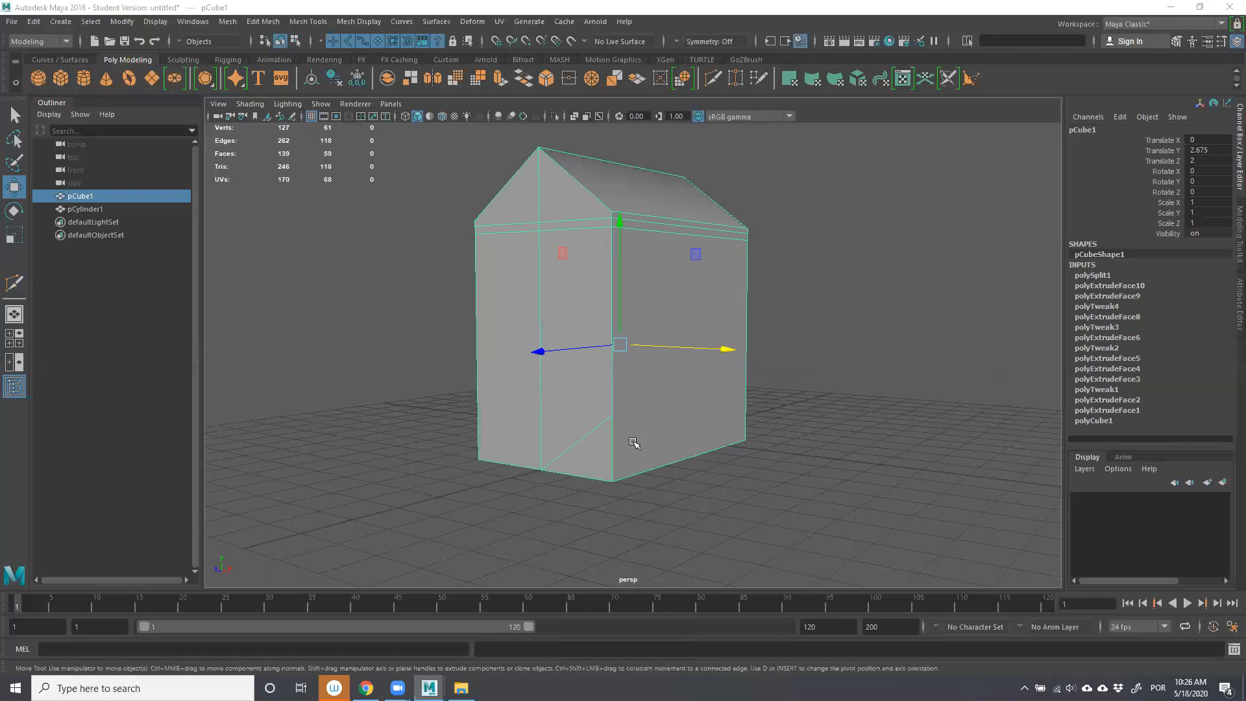
key(ctrl+z)
scroll(628, 325, down, 5)
click(627, 324)
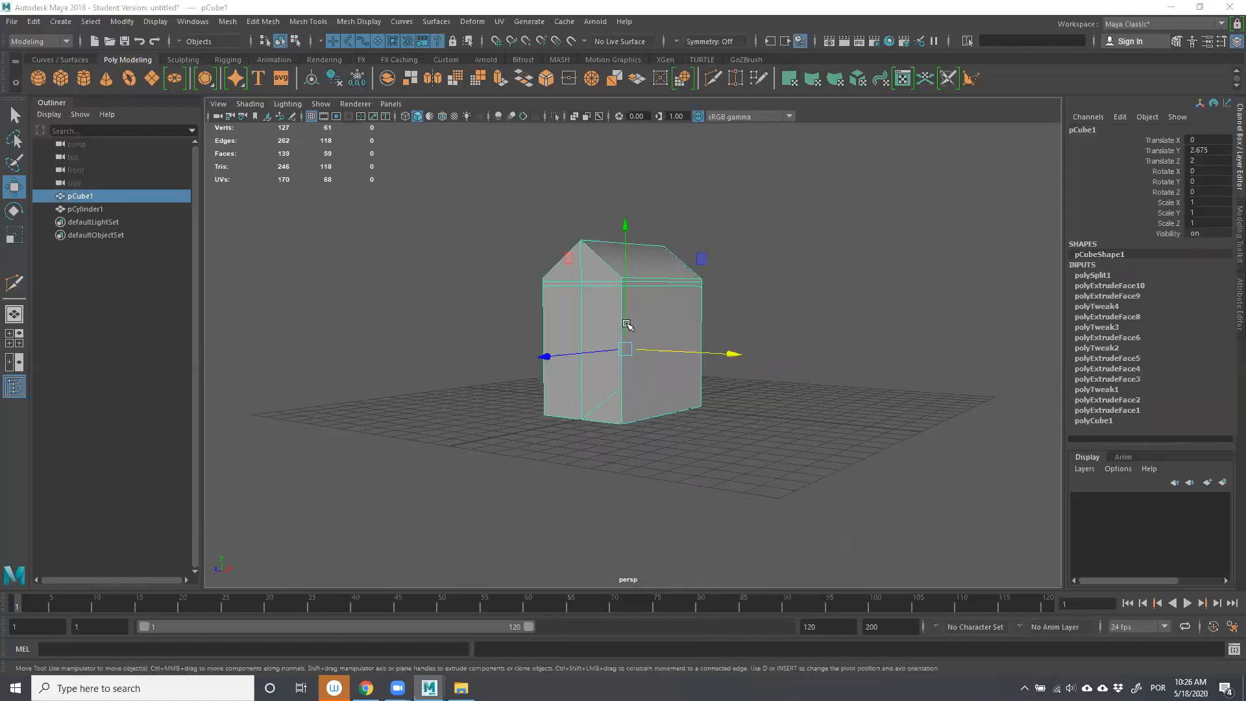
mouse_move(740, 391)
alt+mouse_down()
mouse_move(701, 385)
mouse_move(731, 412)
alt+mouse_up()
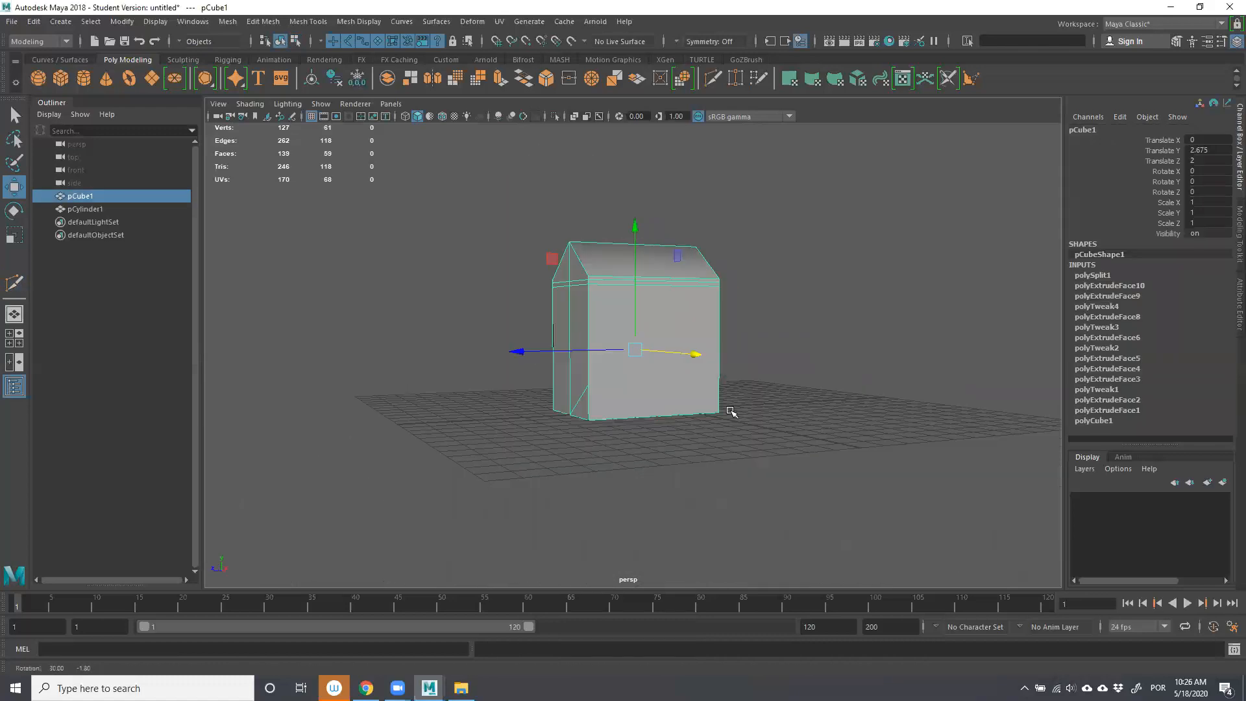
scroll(570, 424, up, 5)
alt+drag(569, 425, 578, 454)
right_drag(578, 324, 578, 279)
click(570, 457)
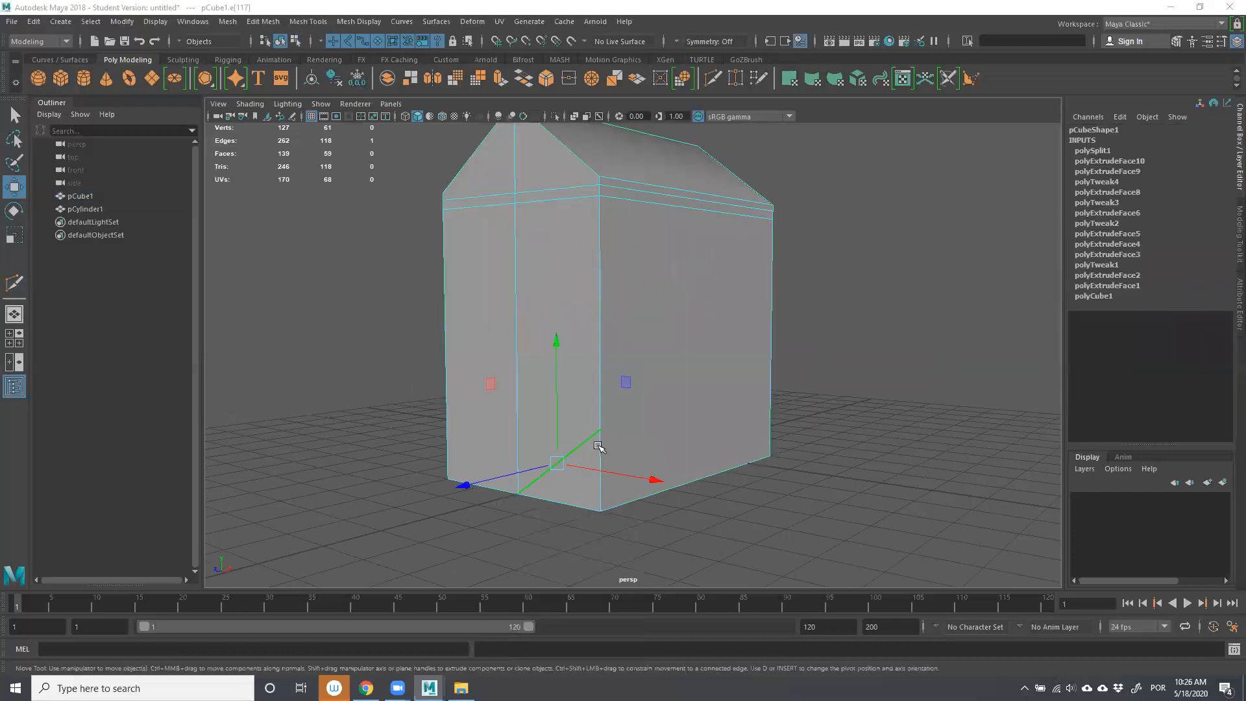
key(Delete)
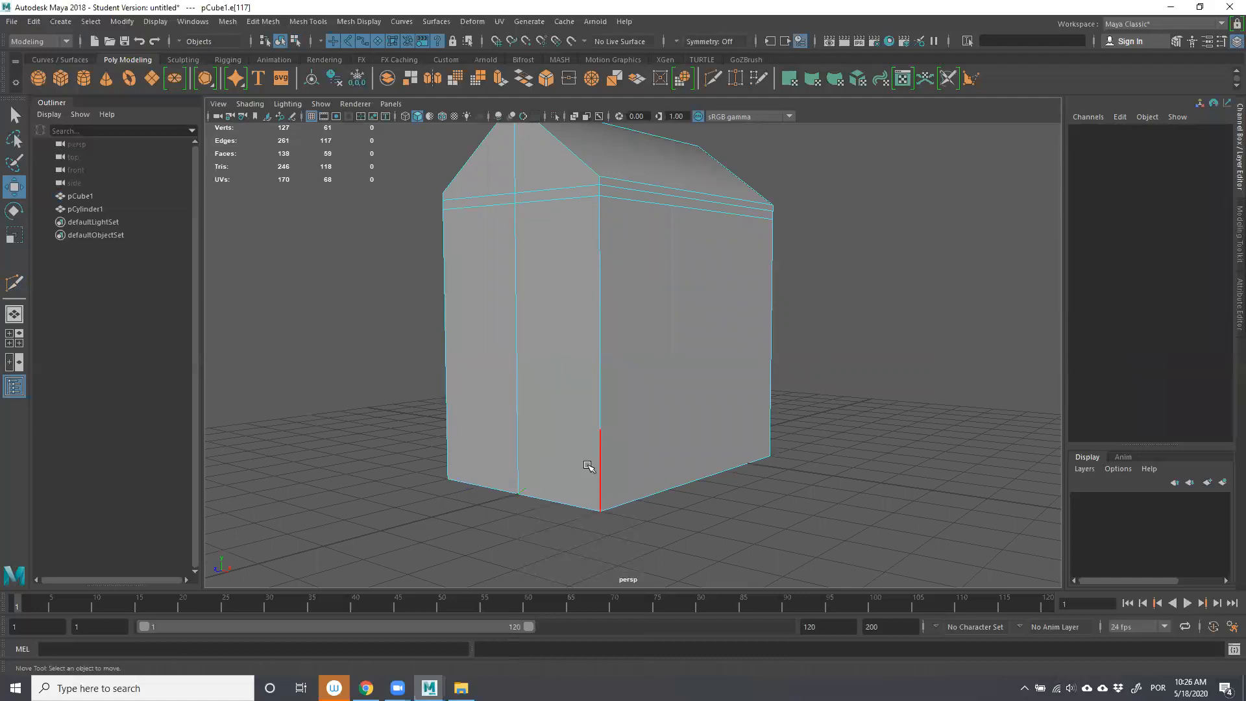
Move the leftover vertex on the house's corner edge along the X axis across the side wall.
right_drag(600, 313, 519, 342)
click(631, 474)
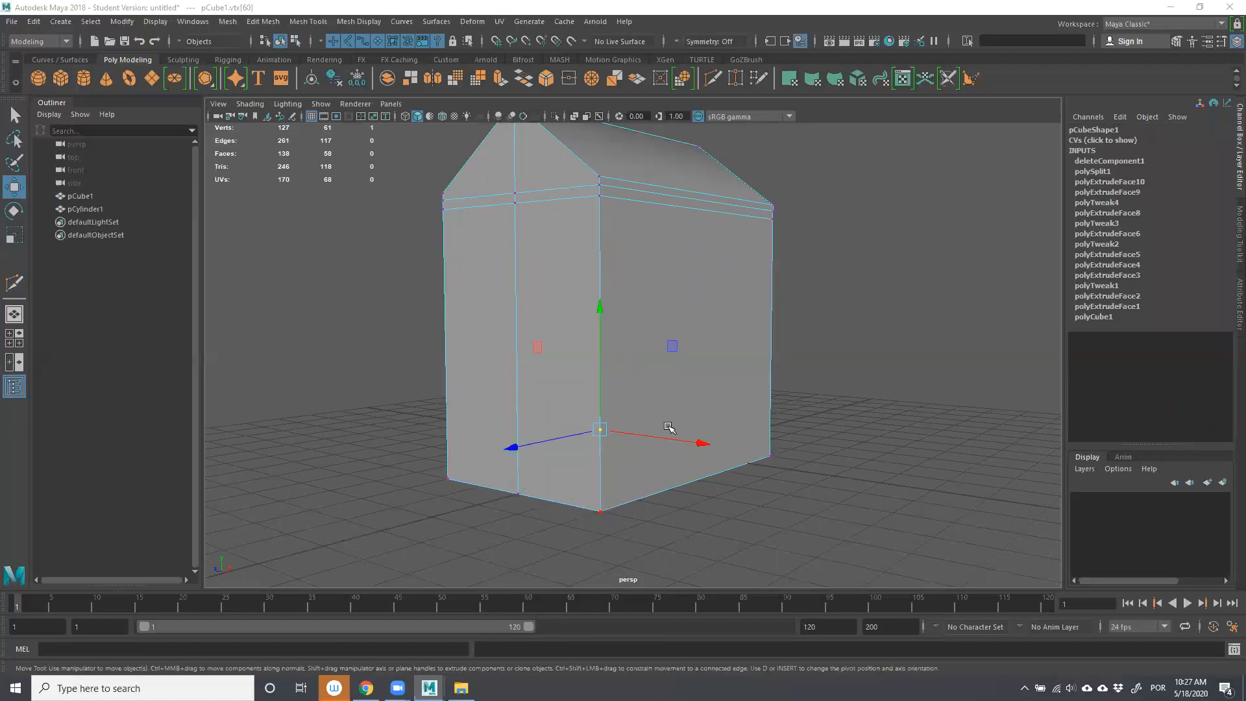
drag(687, 437, 826, 478)
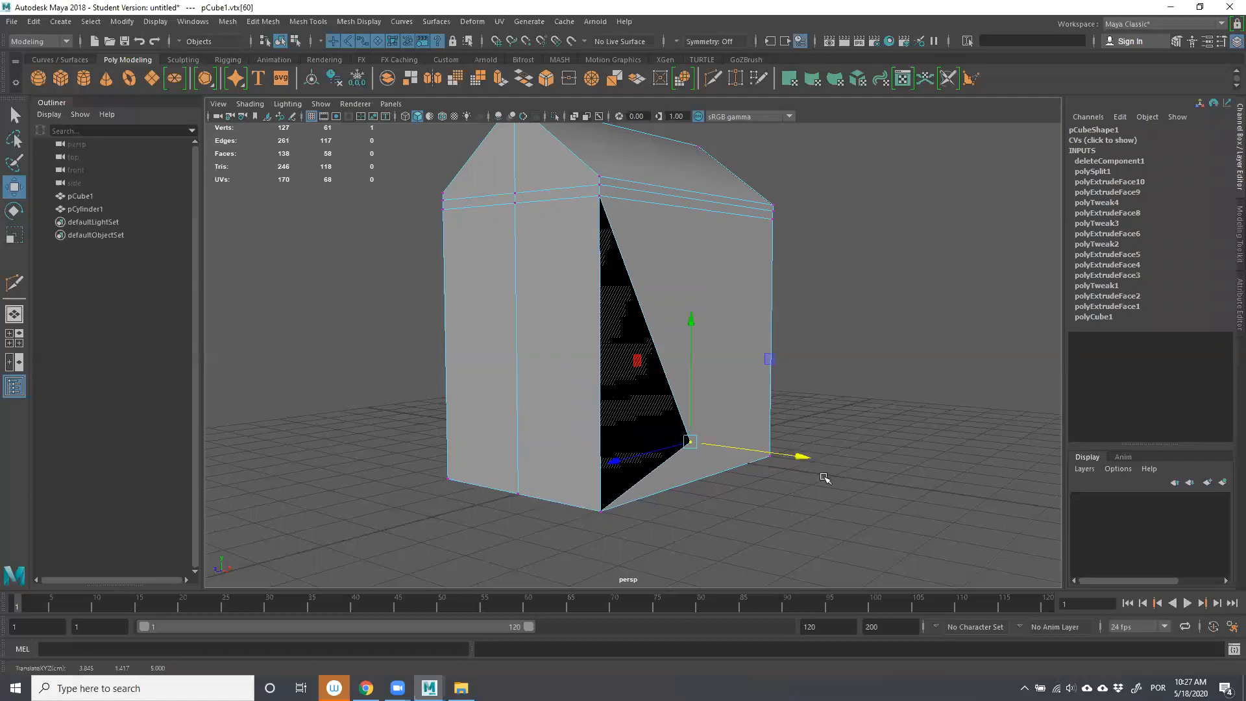
scroll(589, 352, down, 3)
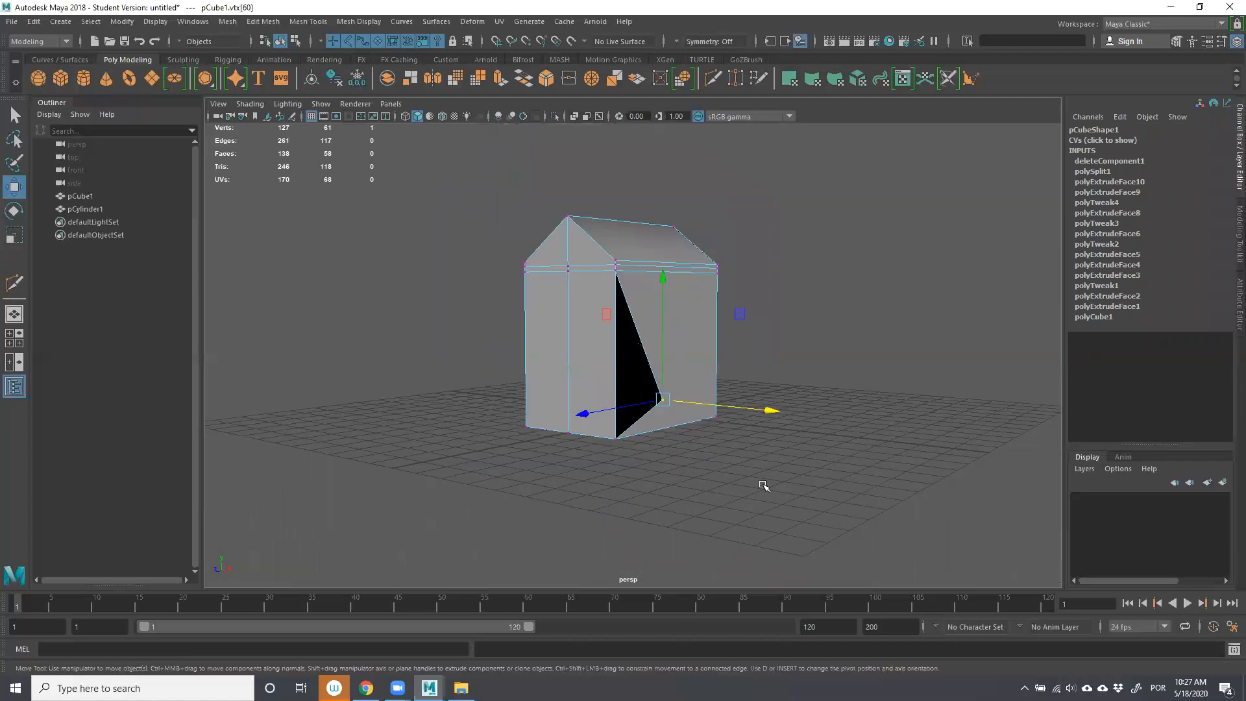
scroll(738, 448, down, 3)
Select the whole house model in object mode and delete it.
right_drag(614, 300, 698, 278)
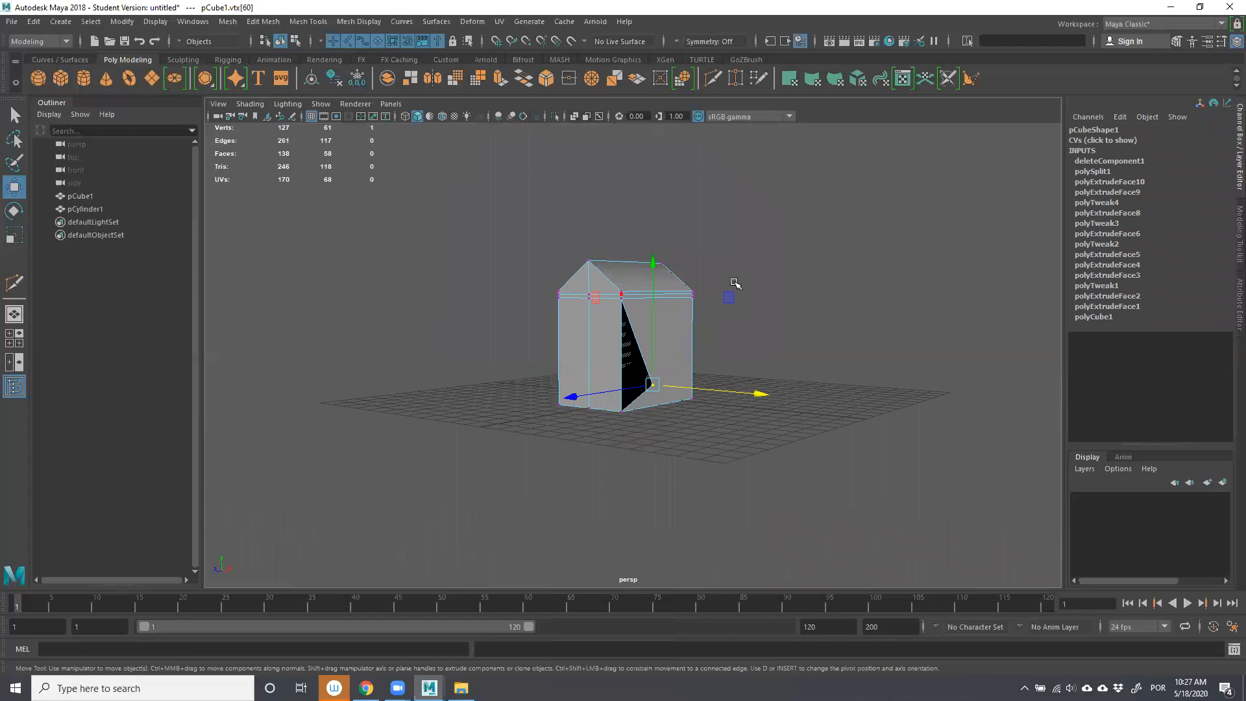
click(633, 302)
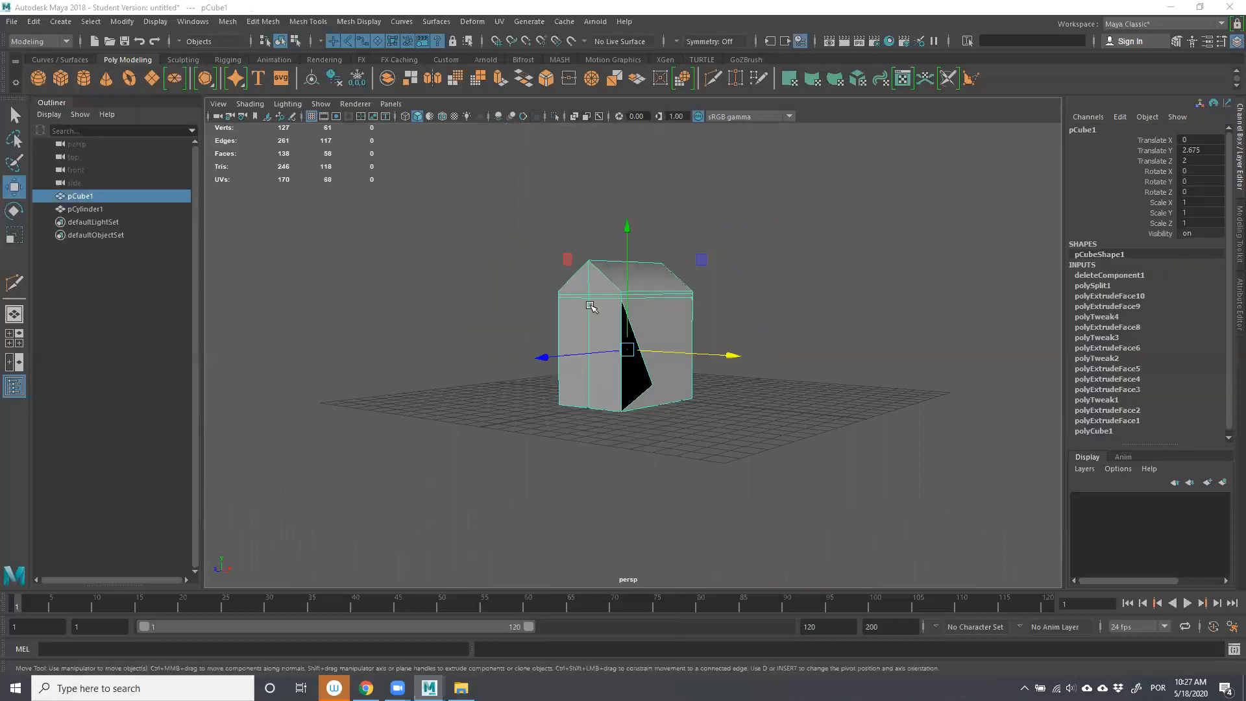
click(669, 245)
click(646, 314)
click(33, 21)
mouse_move(83, 174)
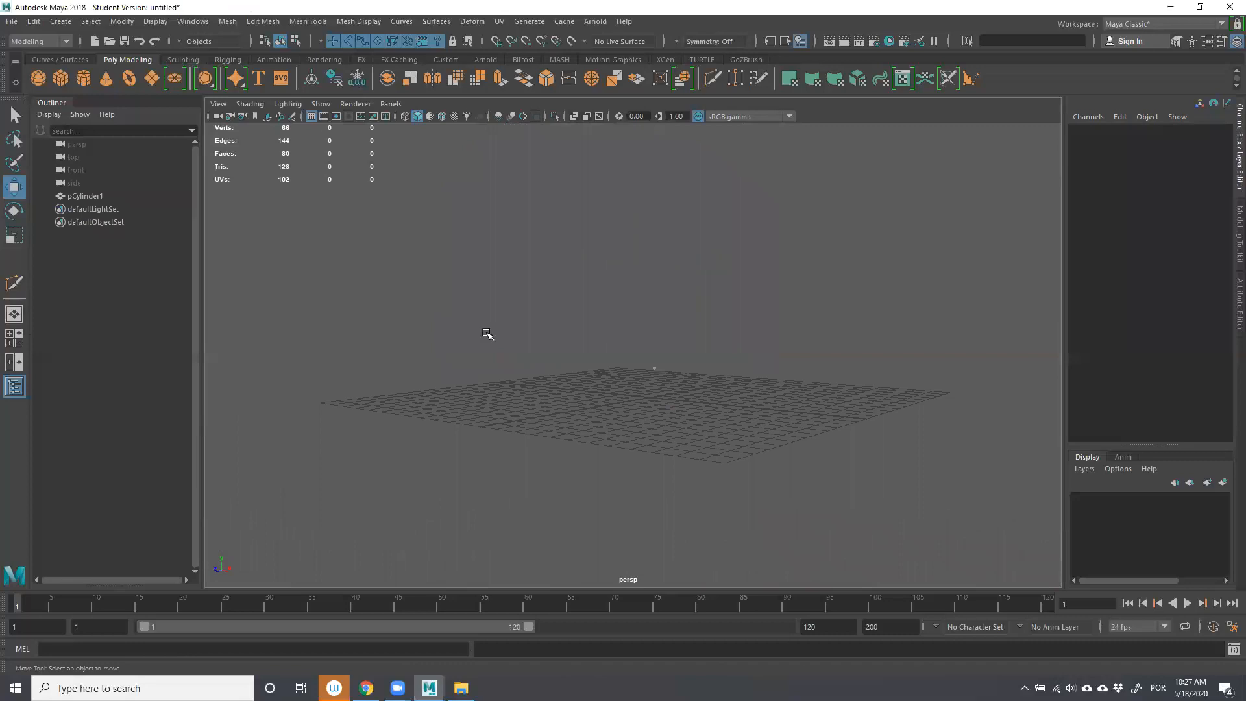
Select the small cylinder remaining in the scene and delete it.
drag(642, 361, 716, 427)
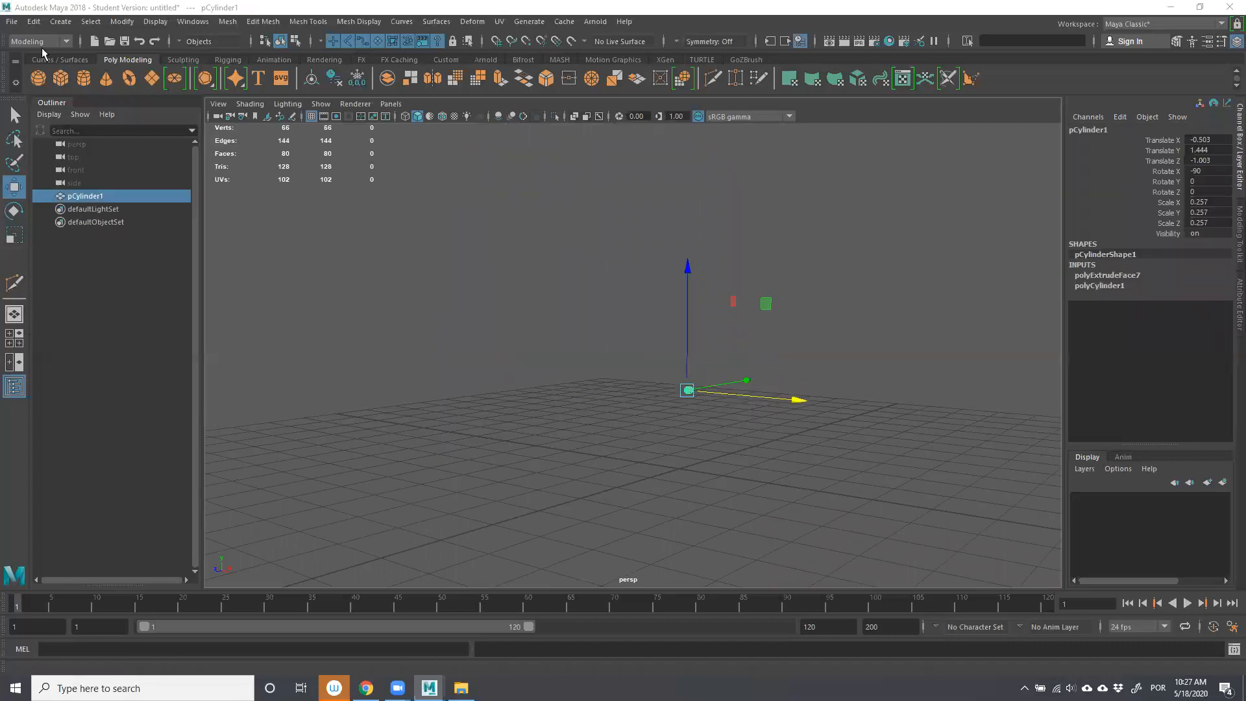
click(34, 21)
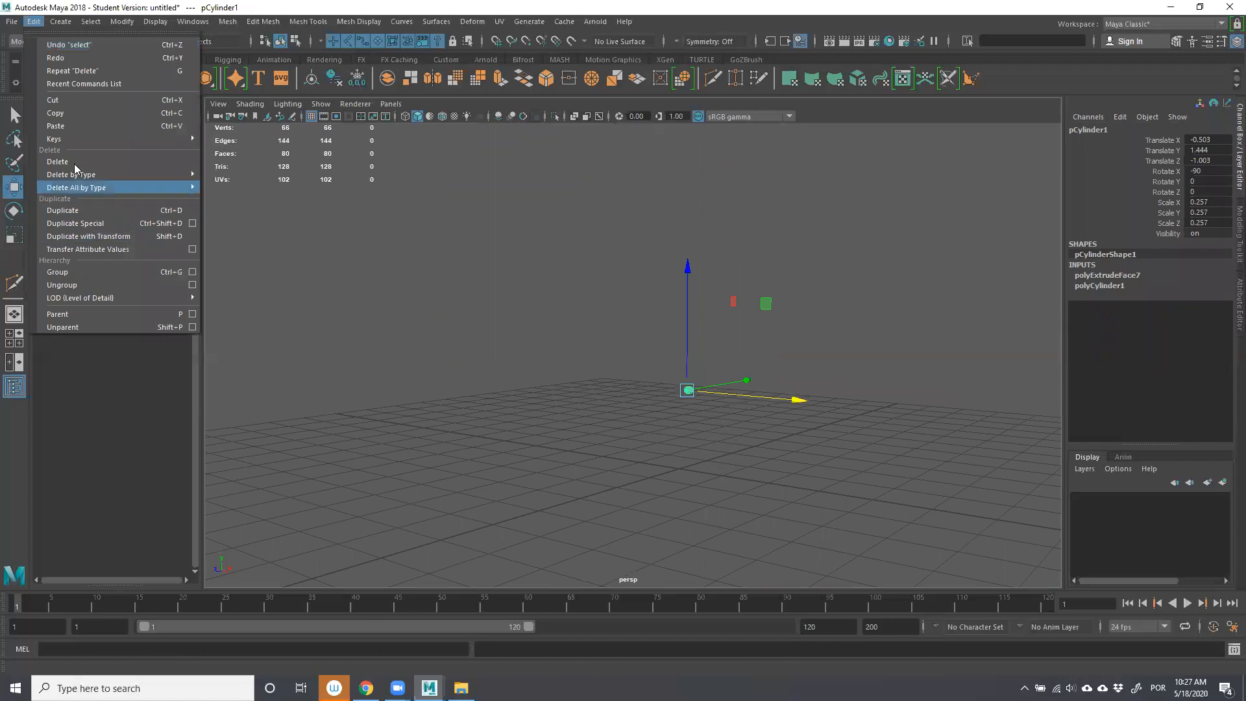
click(103, 185)
Create a polygon cube near the grid's centre, about 6.4 wide, 6.8 high and 7.1 deep.
scroll(664, 392, down, 10)
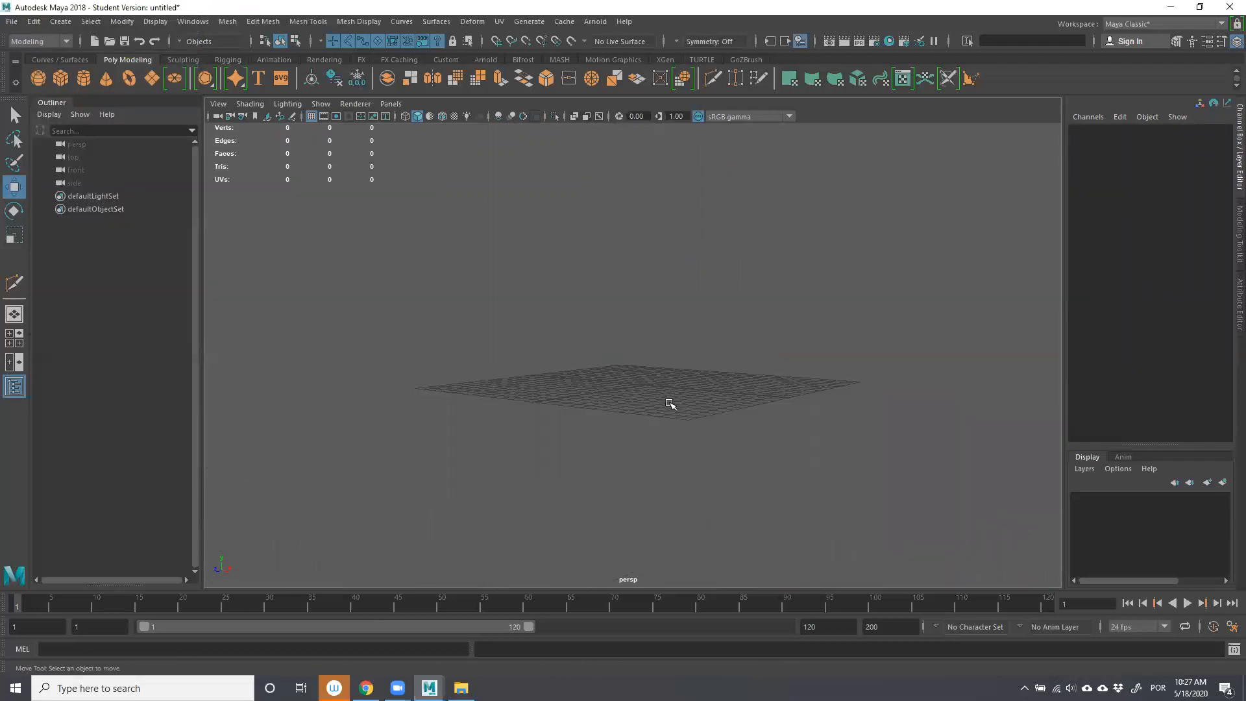
alt+drag(630, 398, 625, 367)
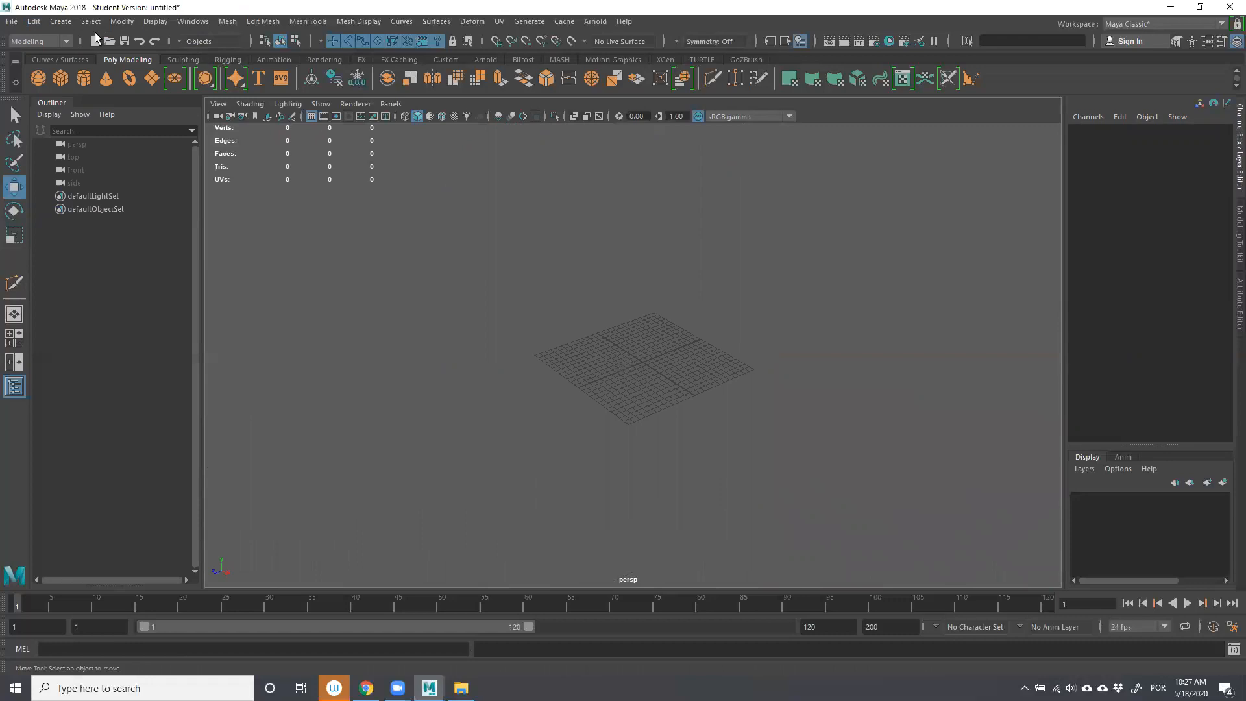
click(60, 78)
scroll(553, 371, up, 5)
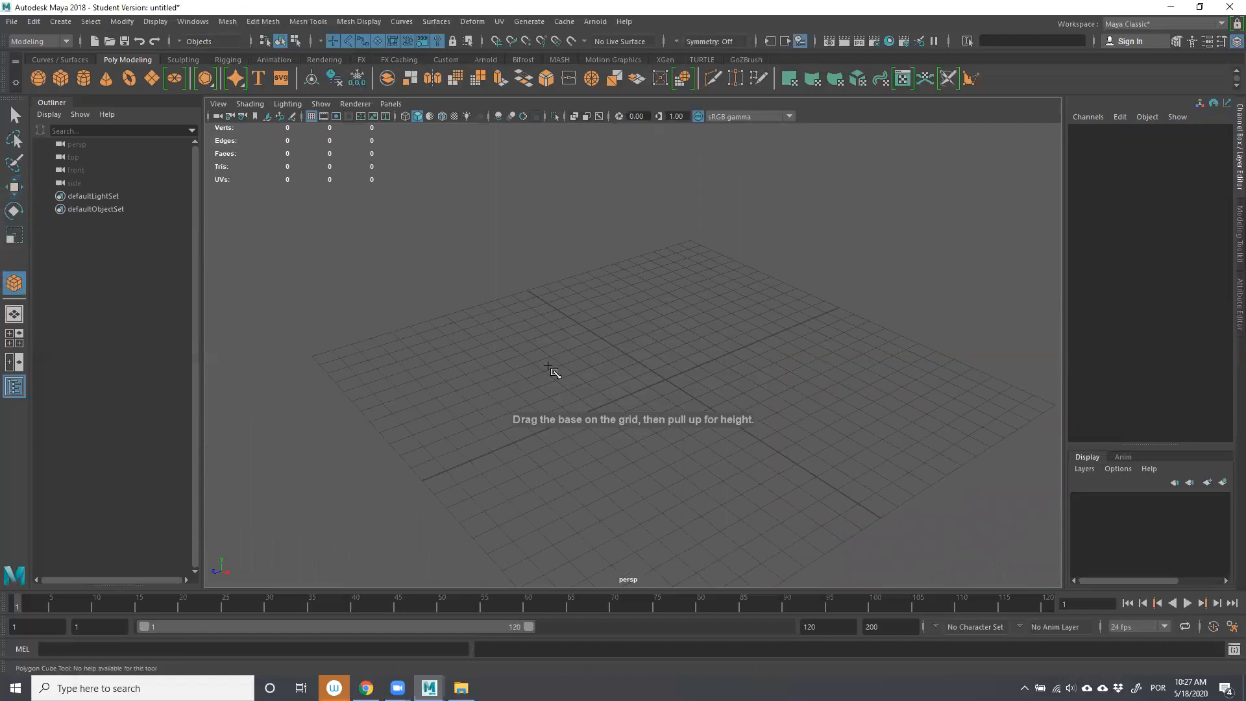
drag(588, 376, 755, 377)
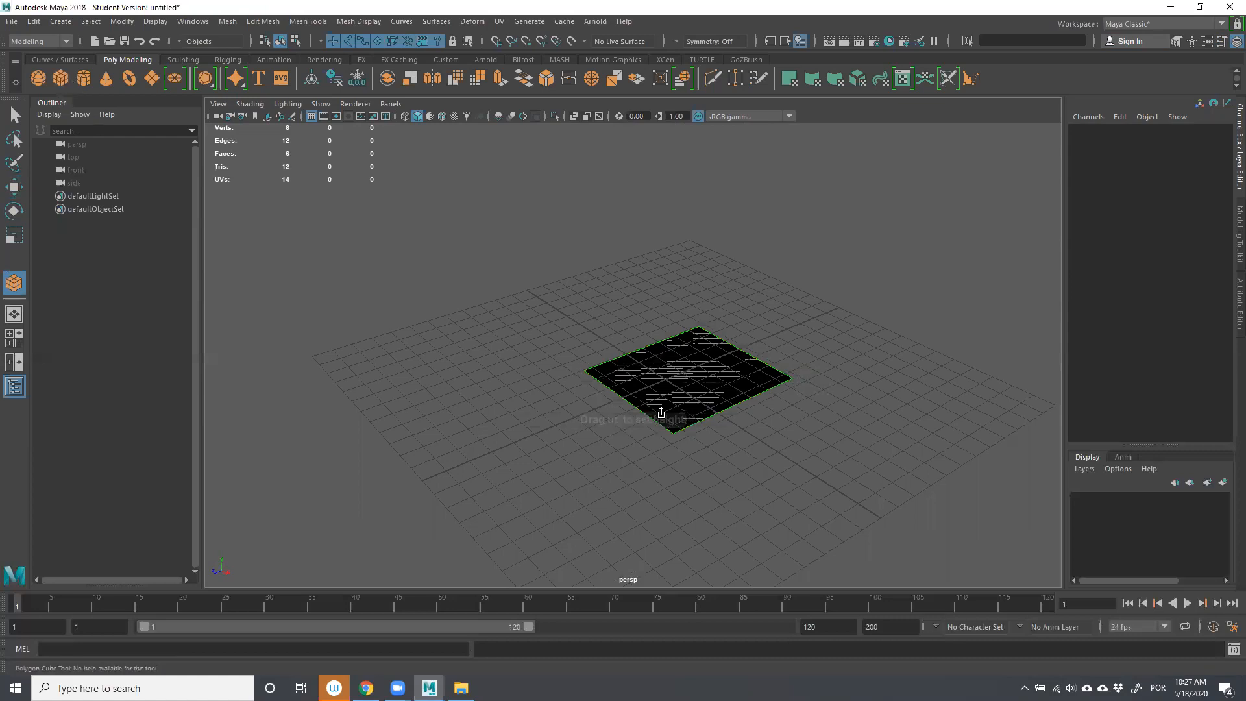
drag(704, 381, 707, 231)
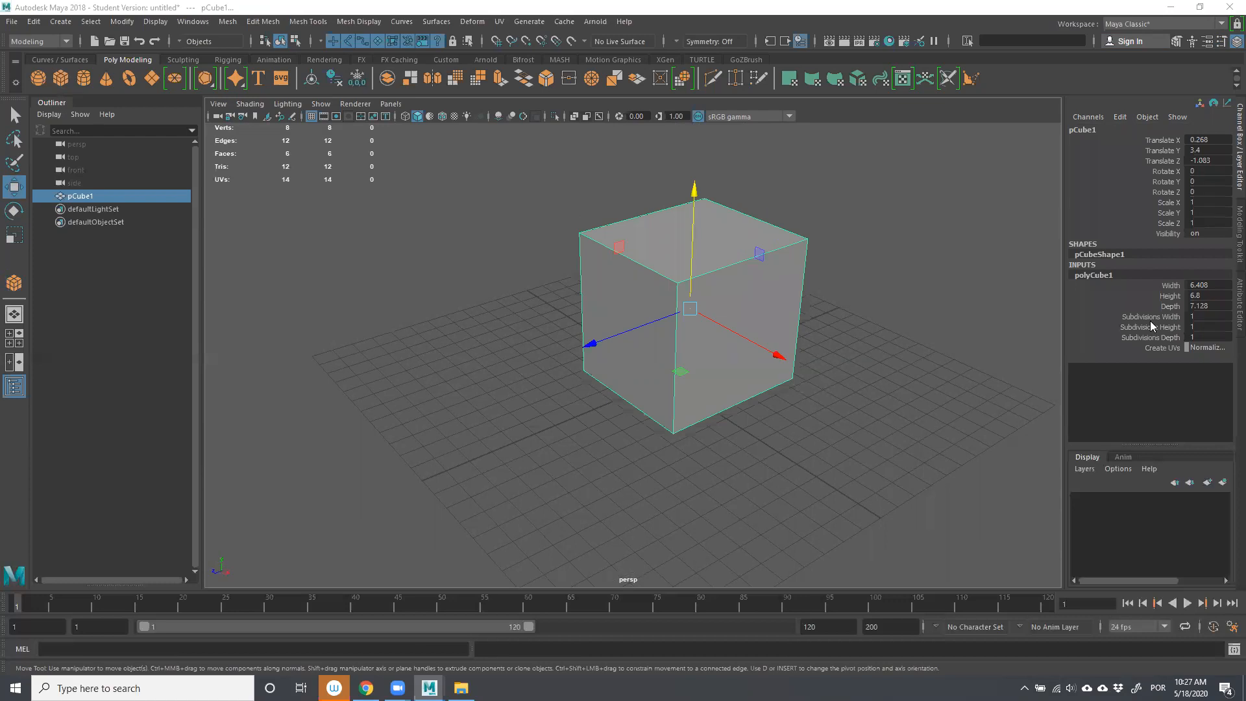
click(716, 74)
alt+drag(816, 374, 617, 313)
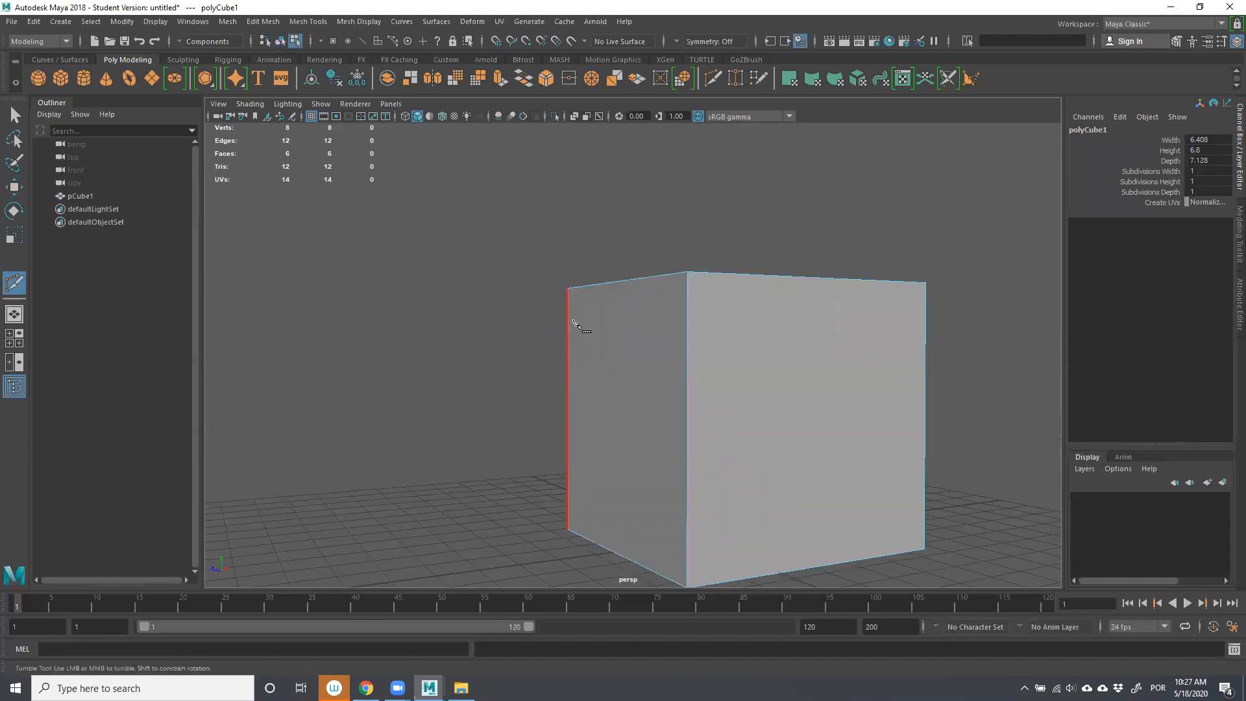
alt+drag(790, 351, 831, 349)
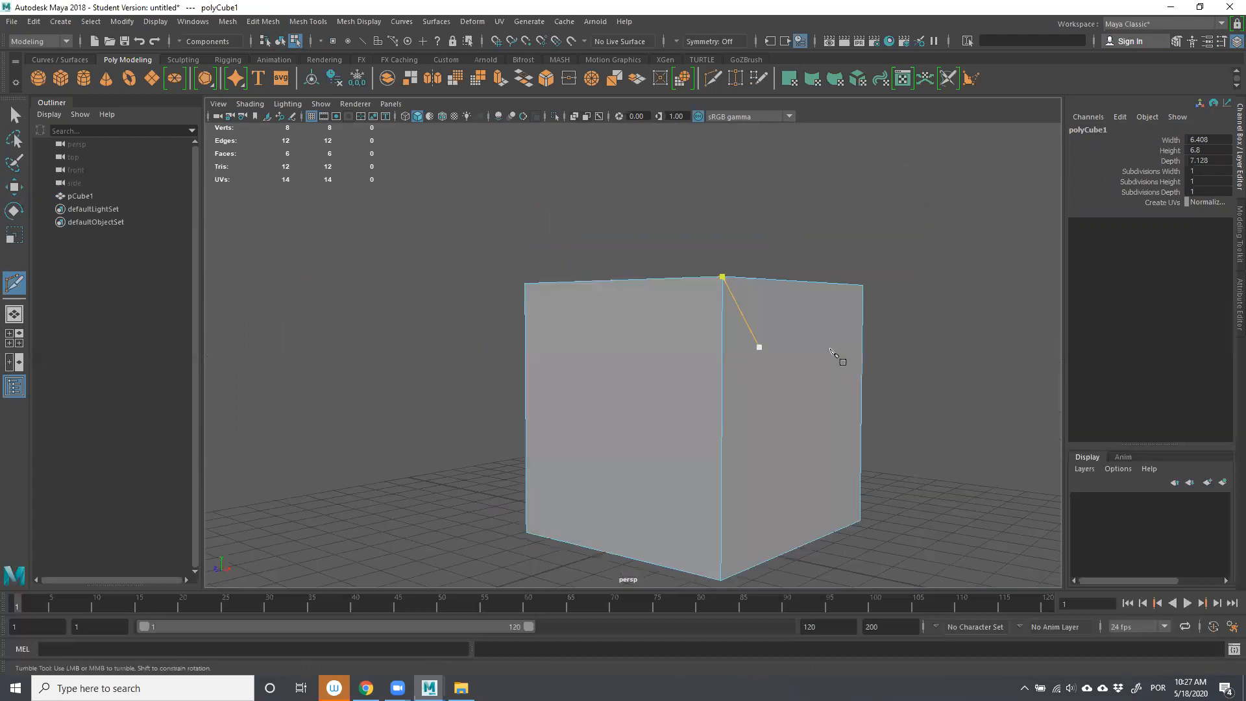
alt+middle_drag(744, 356, 706, 376)
mouse_move(708, 378)
alt+mouse_down()
mouse_move(740, 373)
mouse_move(551, 362)
mouse_move(738, 370)
mouse_move(703, 367)
alt+mouse_up()
click(703, 367)
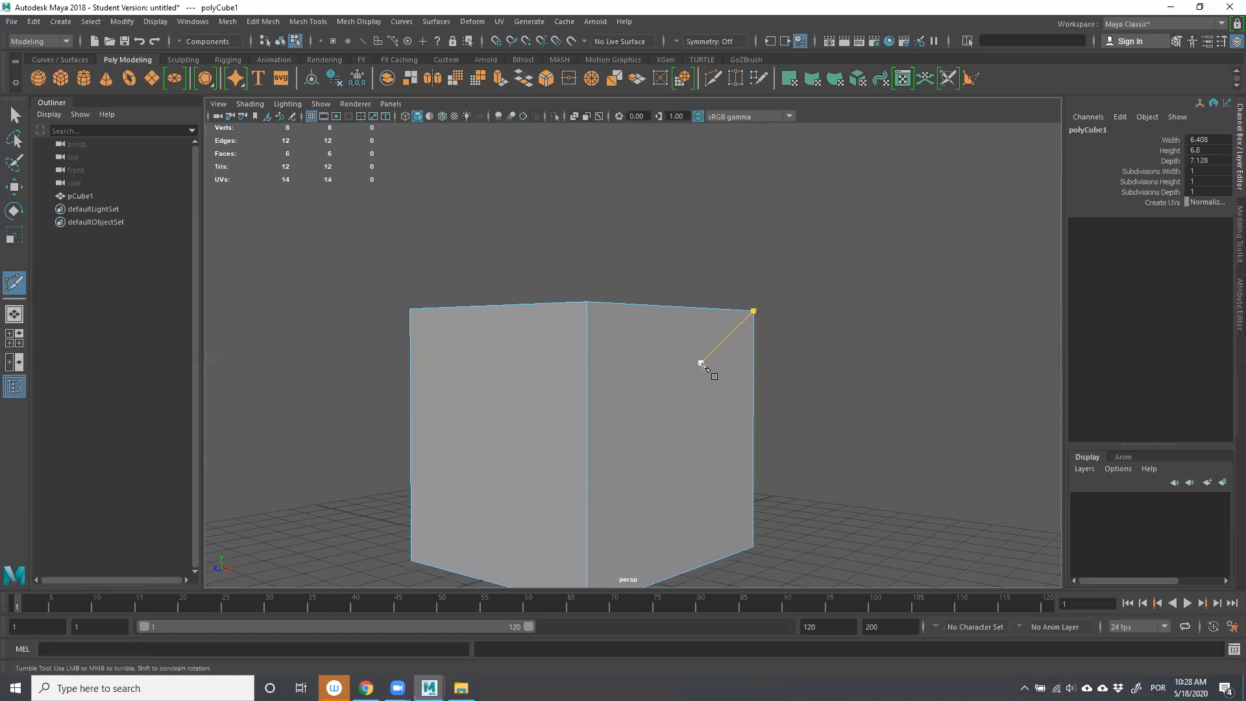
drag(634, 364, 599, 364)
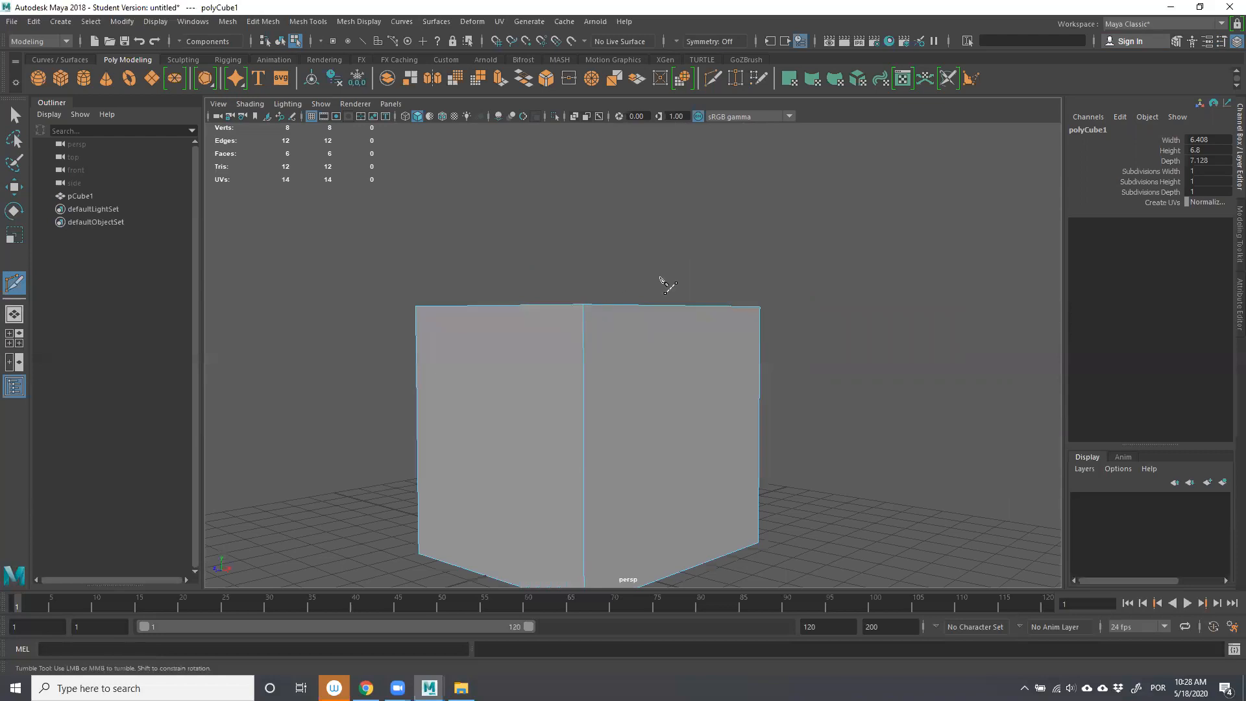
drag(520, 286, 607, 309)
click(605, 303)
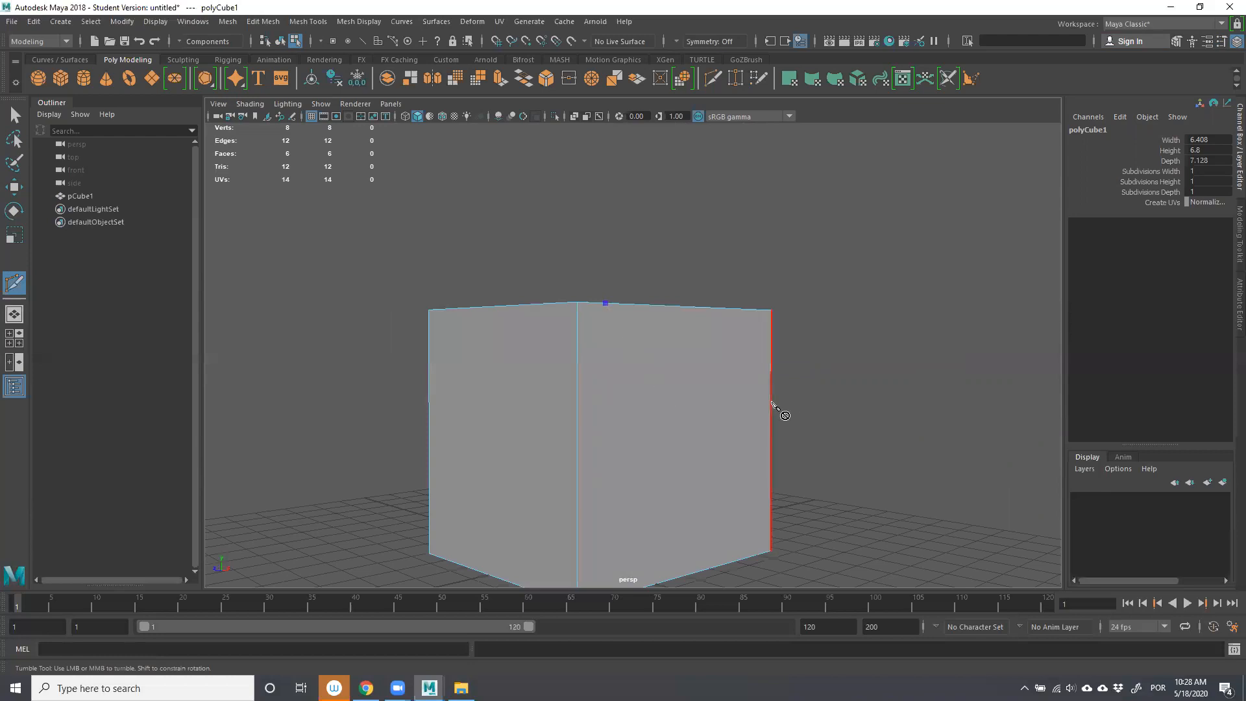
click(577, 302)
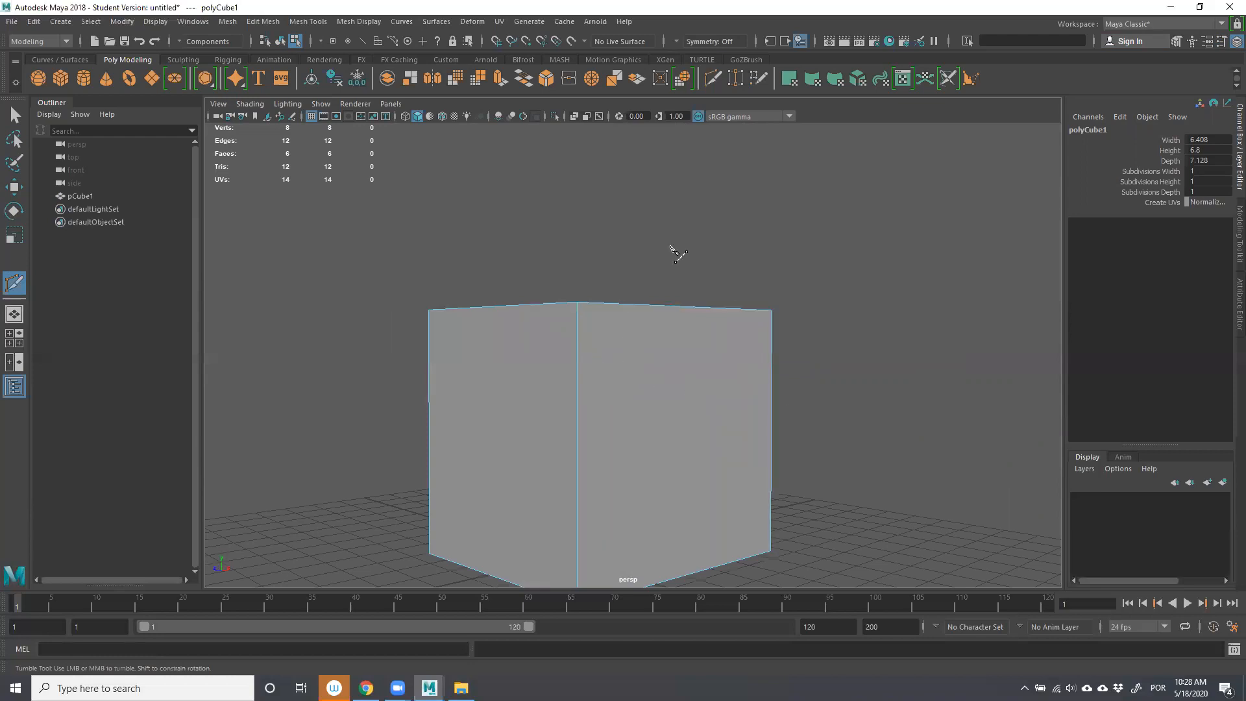
key(ctrl)
alt+drag(594, 325, 582, 354)
alt+drag(668, 353, 624, 337)
key(w)
Select the cube in object mode and set its height subdivisions to 6 and depth subdivisions to 3.
right_drag(639, 315, 686, 290)
click(728, 360)
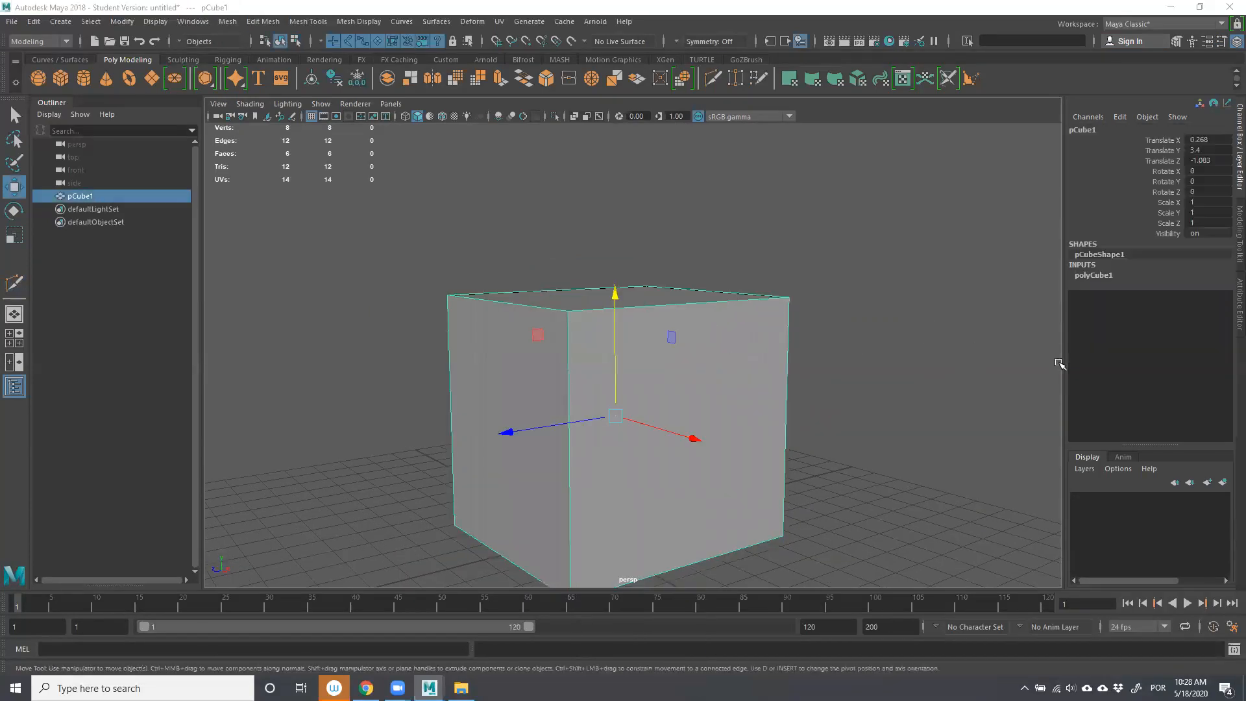
click(1160, 277)
click(1147, 331)
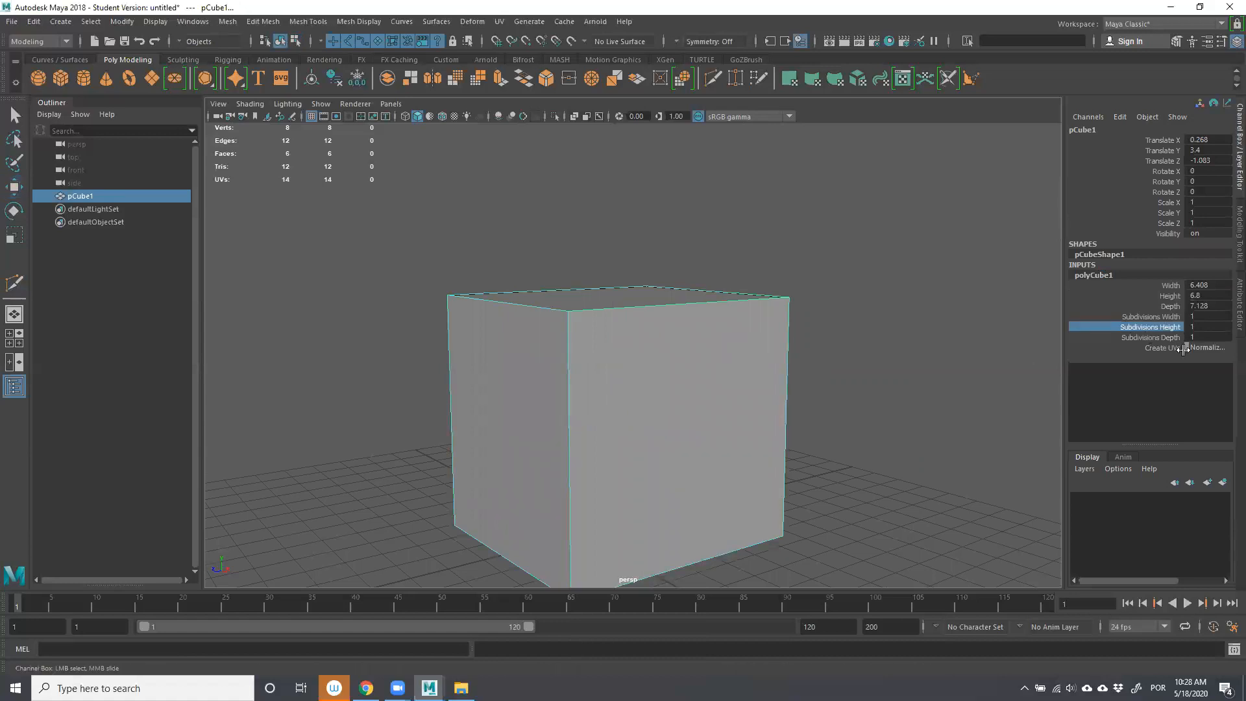
middle_drag(773, 325, 853, 330)
click(1152, 337)
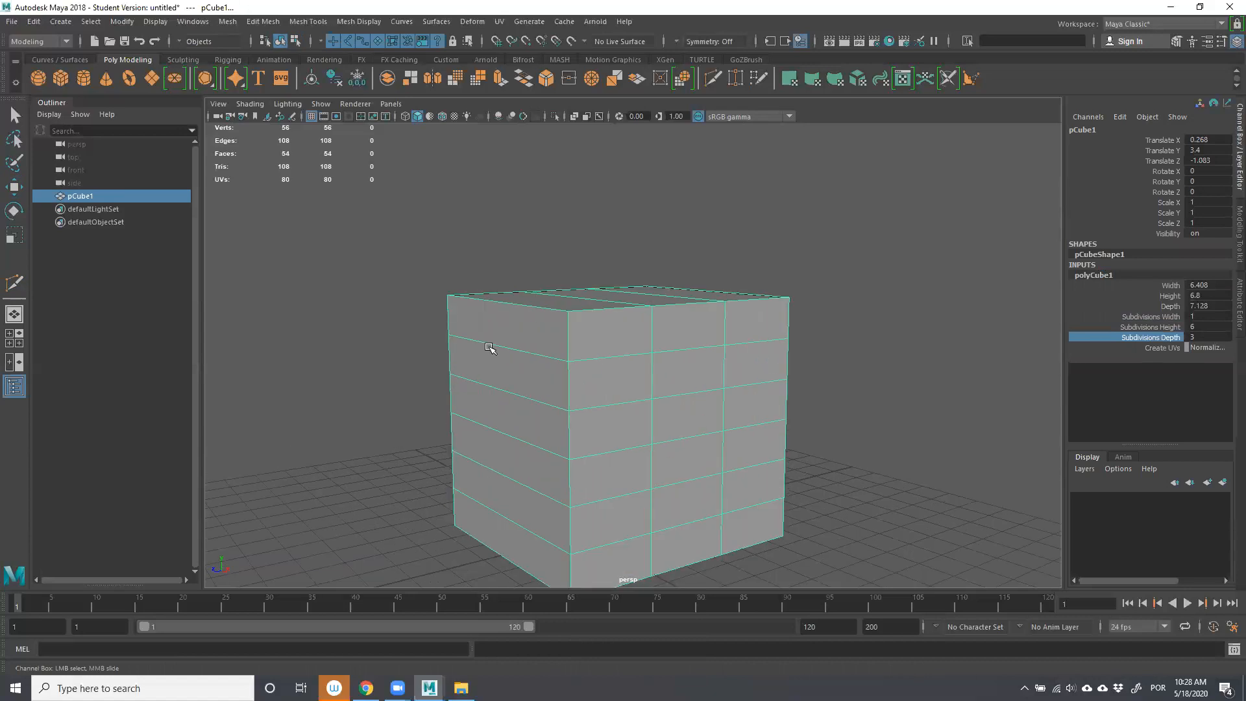
Switch the cube to edge mode and select the whole horizontal edge loop just below its top face.
right_drag(489, 349, 478, 278)
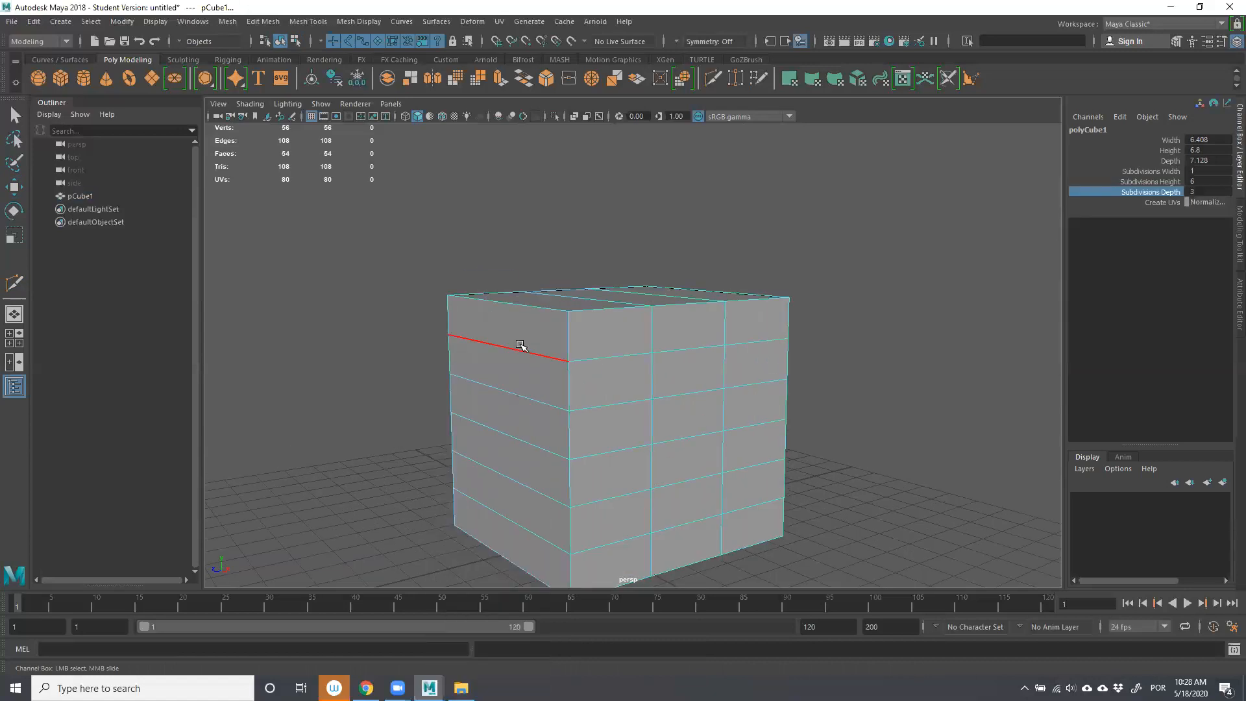
double_click(607, 359)
key(w)
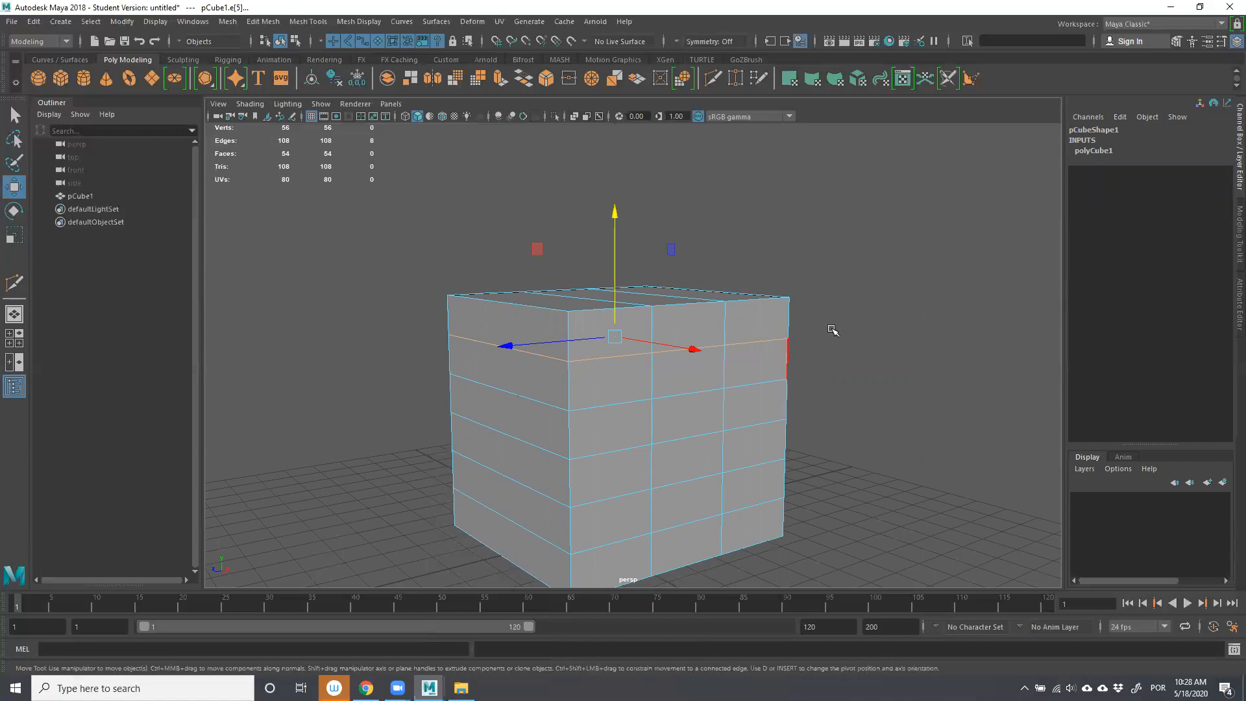
Select one complete vertical edge loop running over the cube's top and down its three-column side.
alt+drag(857, 339, 635, 356)
alt+drag(743, 360, 527, 362)
alt+middle_drag(527, 362, 549, 330)
alt+right_drag(663, 420, 521, 392)
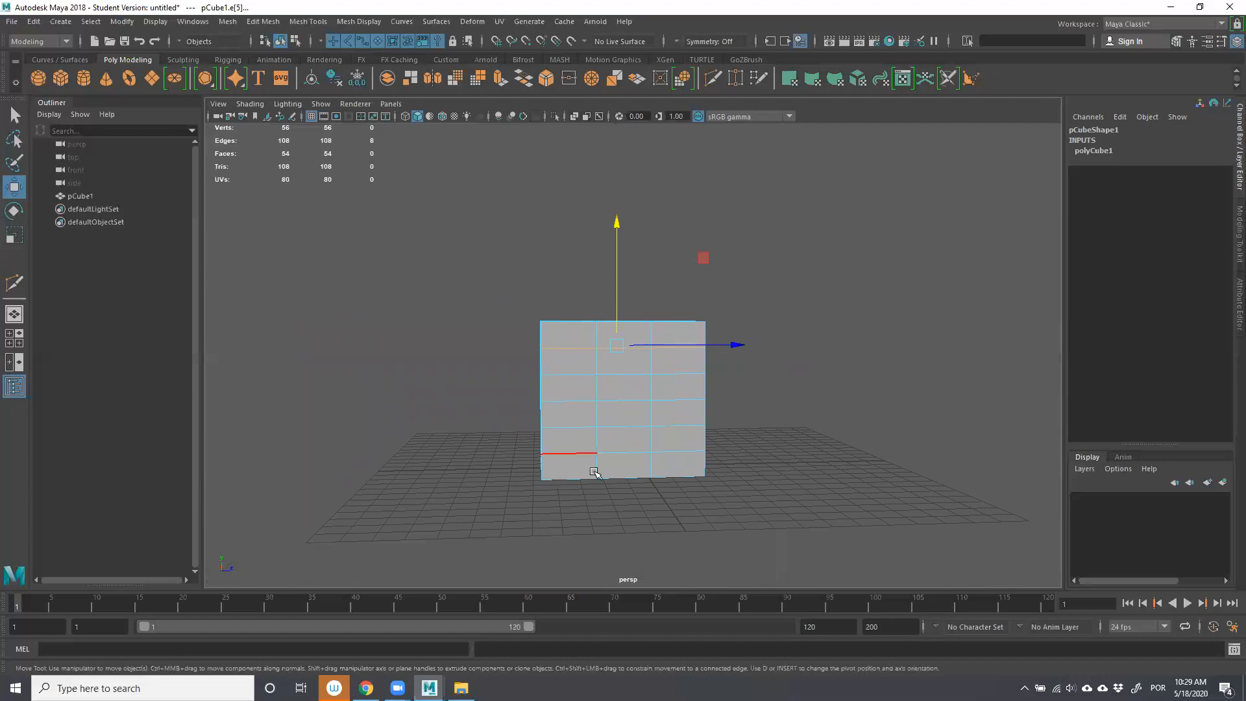
double_click(595, 356)
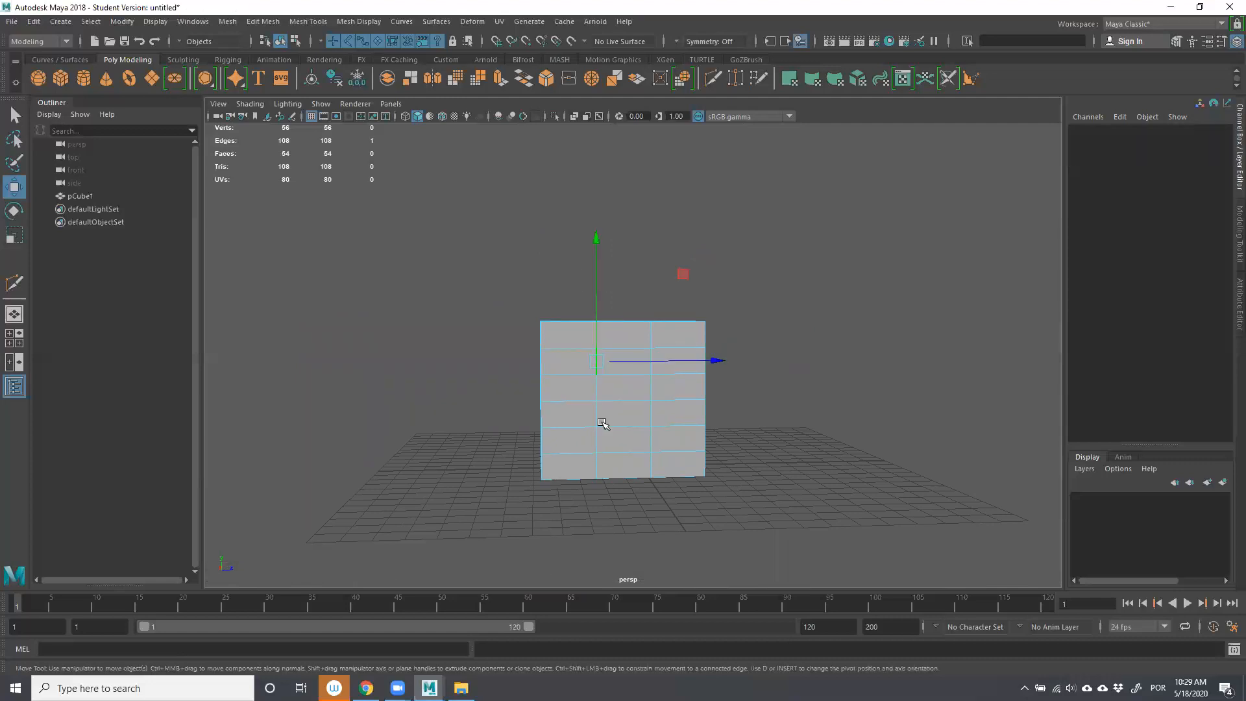
alt+drag(571, 320, 757, 356)
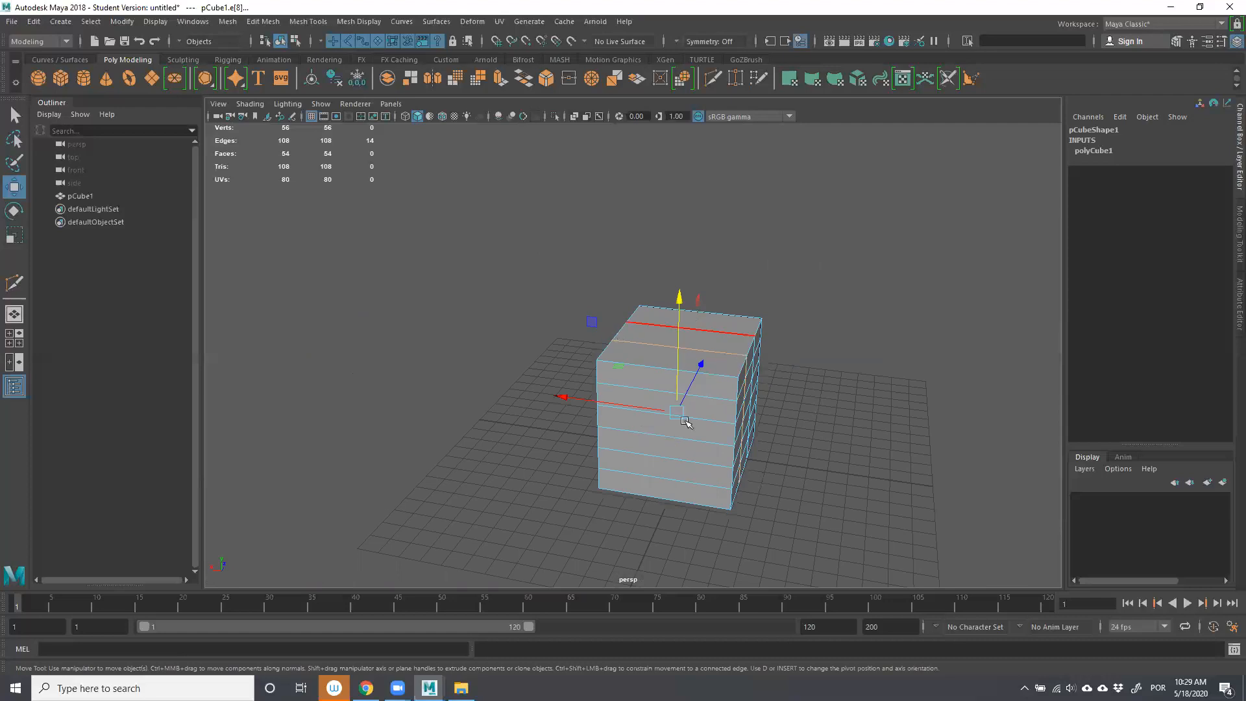
scroll(825, 425, up, 2)
scroll(825, 426, up, 1)
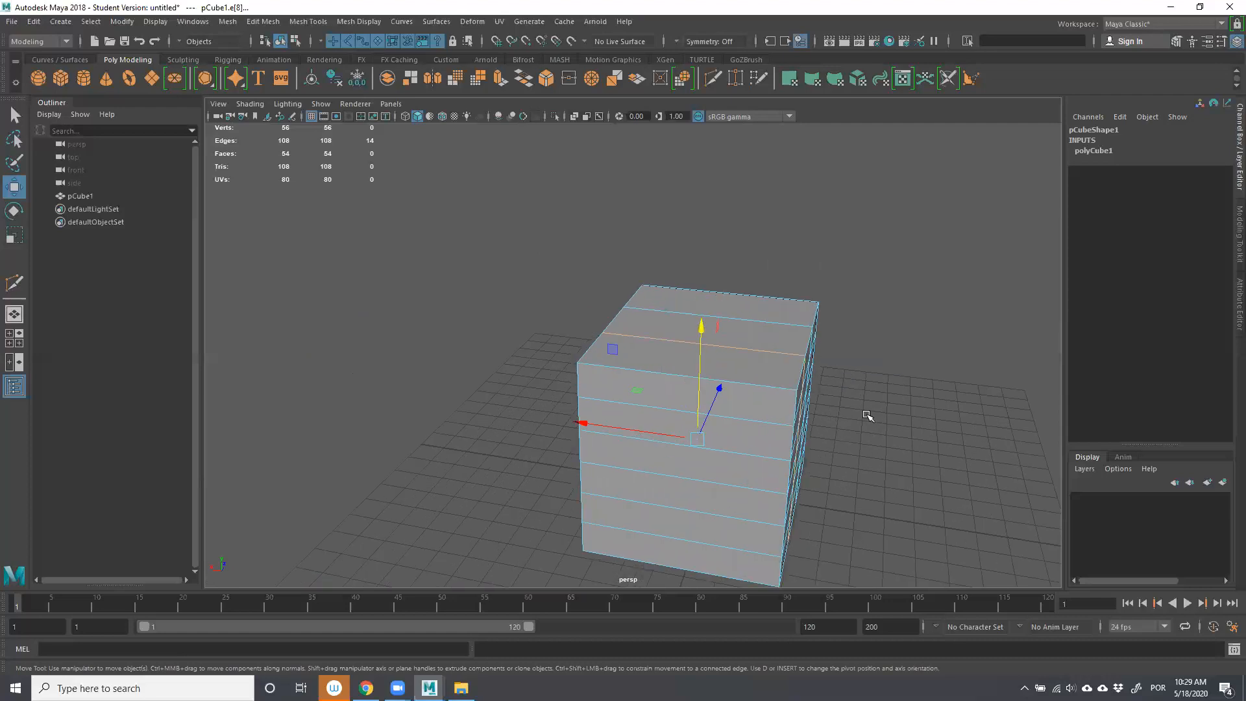
alt+drag(885, 357, 902, 364)
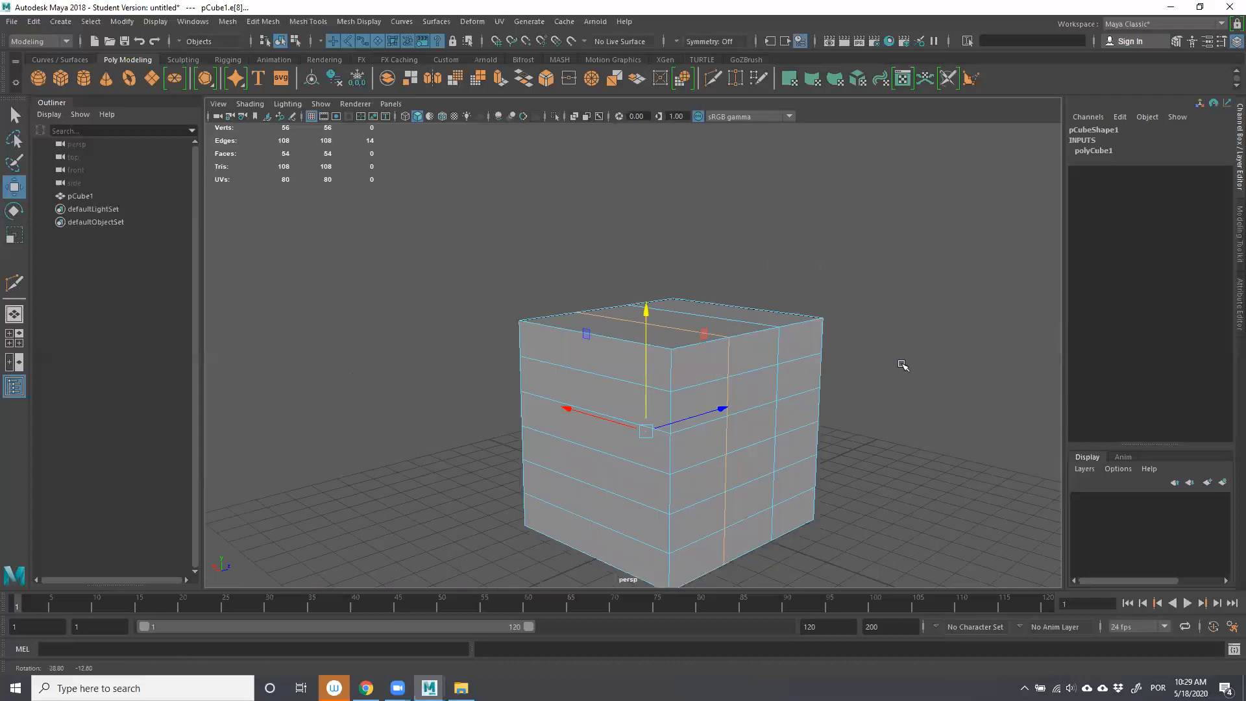
Select single cube edges, followed by the second and third horizontal edge loops below the top, and clear the selection.
right_click(810, 314)
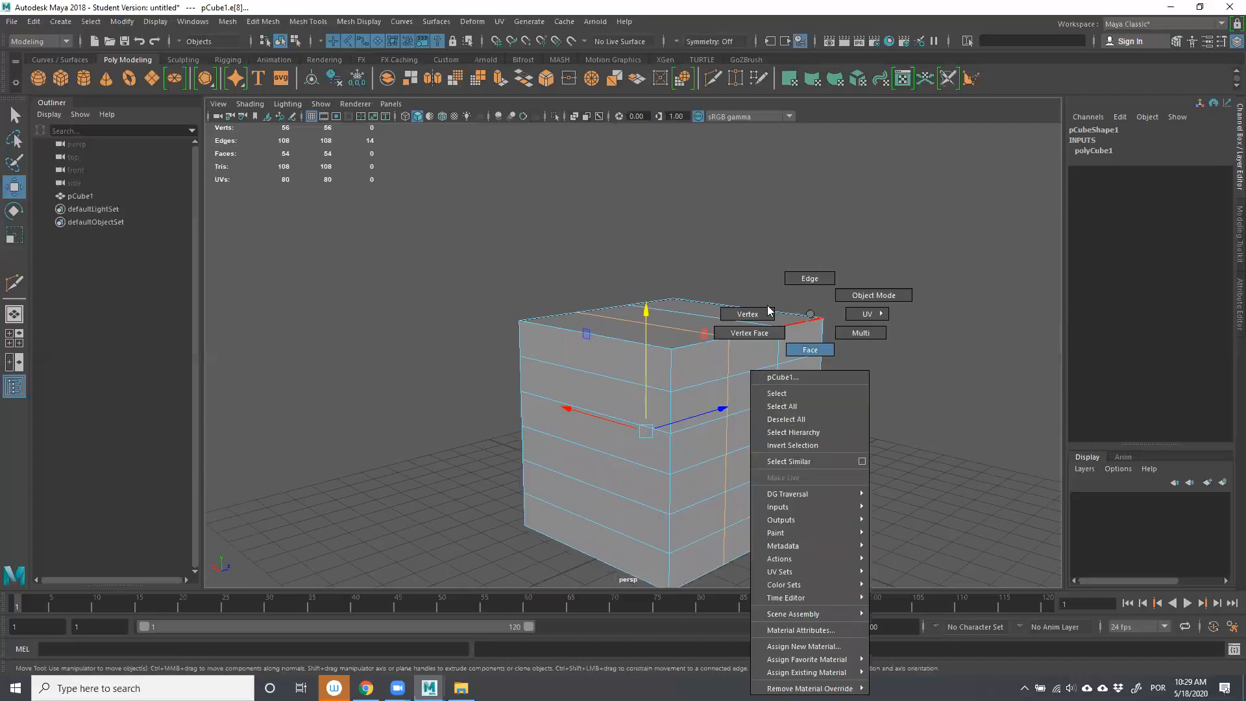
right_drag(818, 346, 810, 278)
click(811, 317)
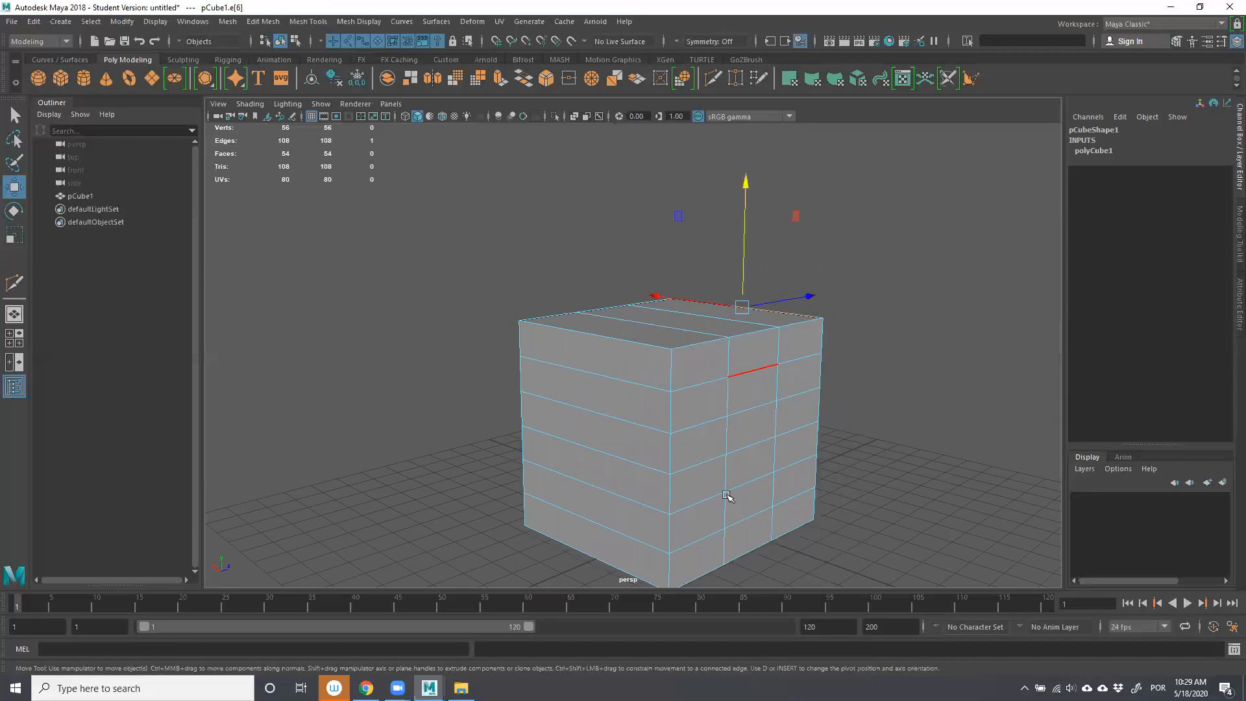
click(730, 360)
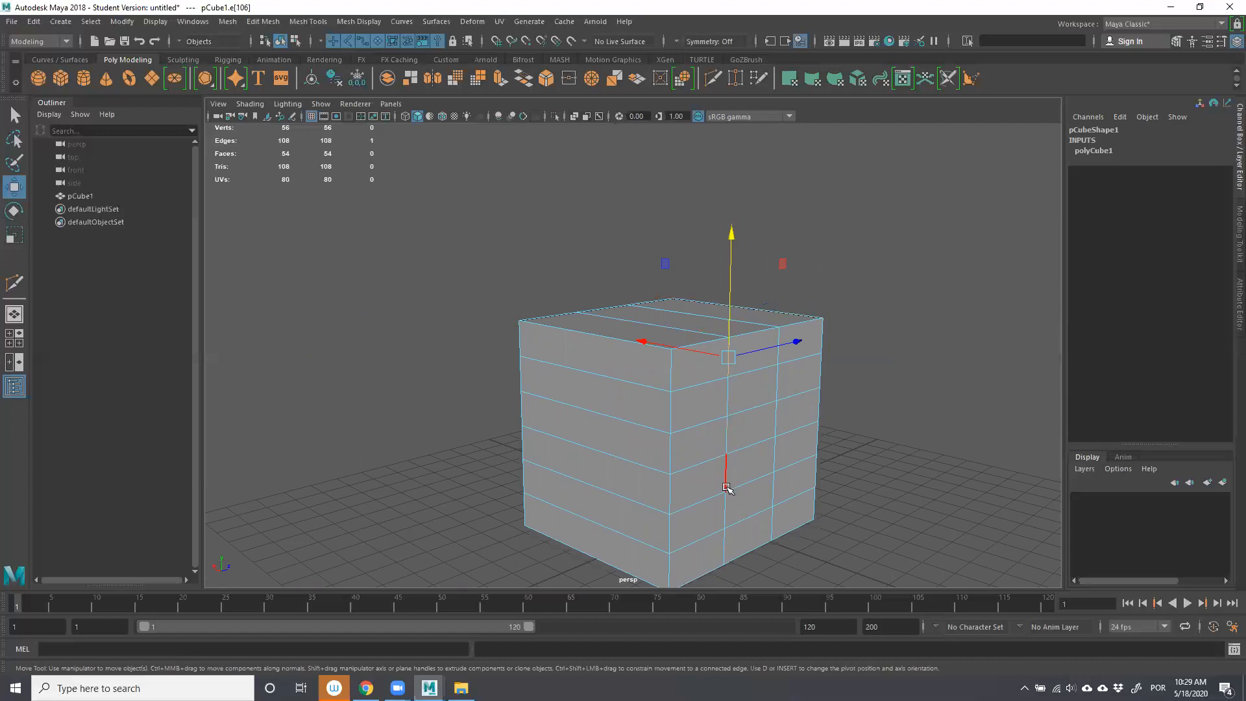
double_click(677, 388)
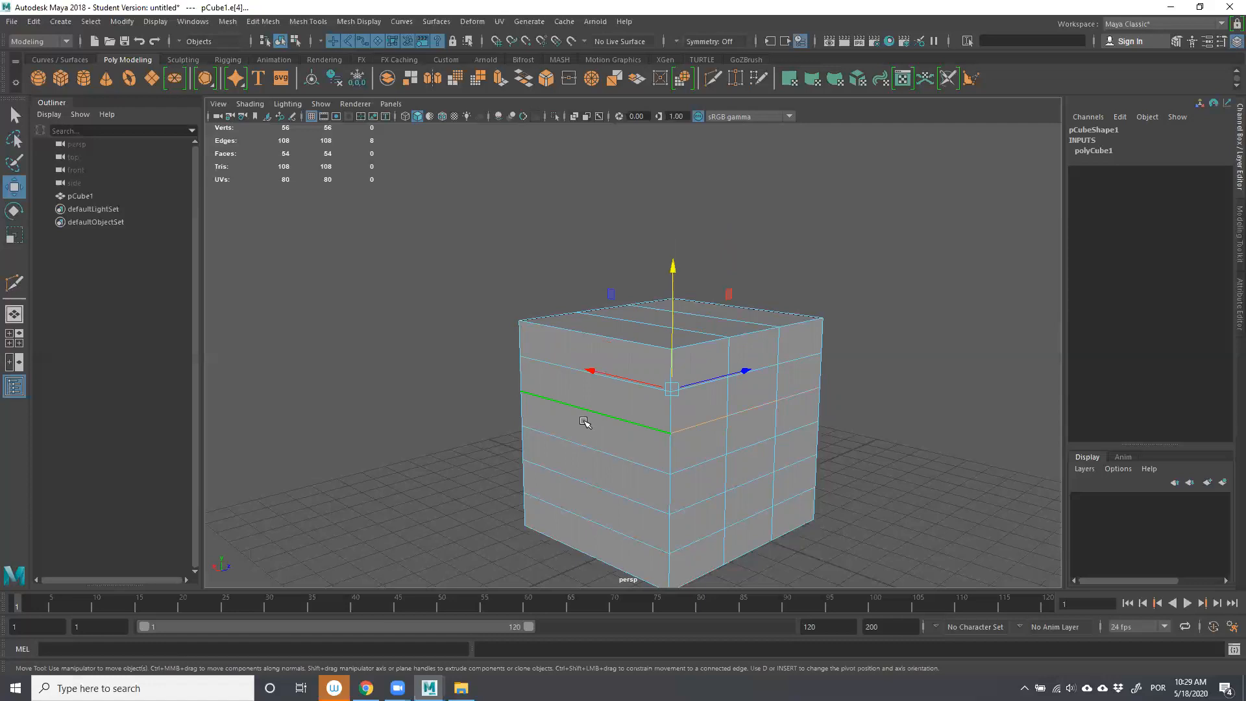
double_click(601, 453)
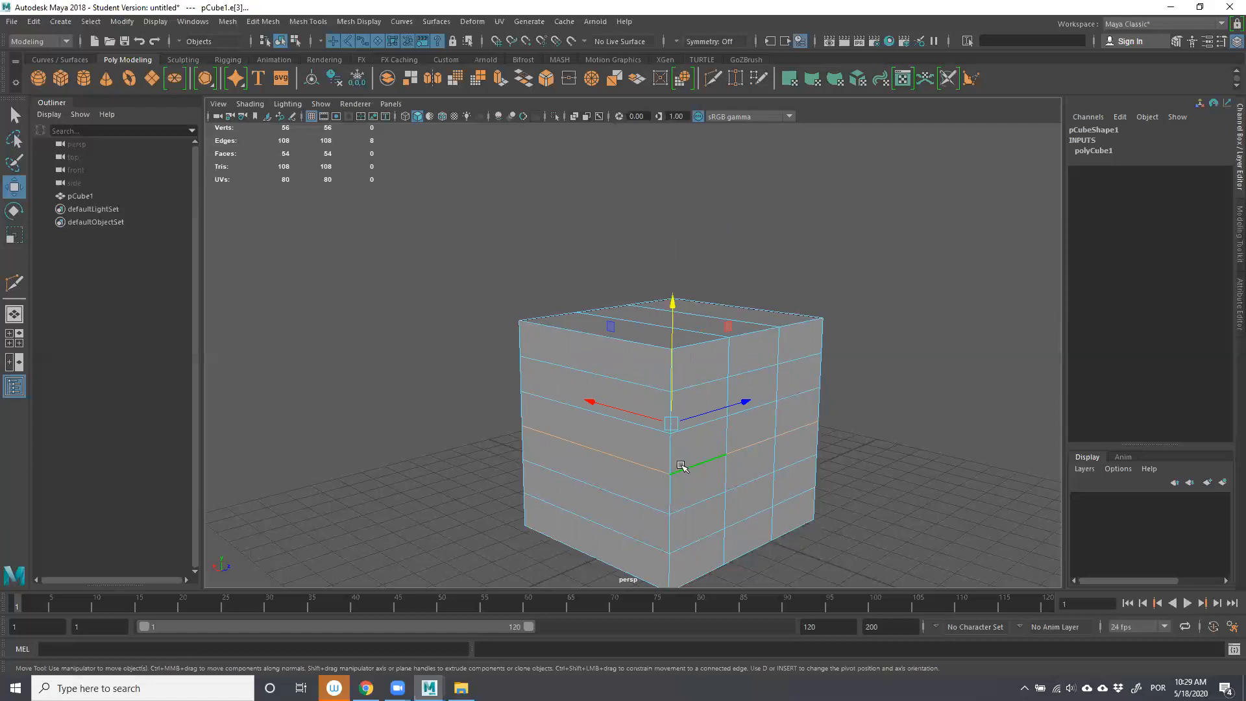
click(870, 476)
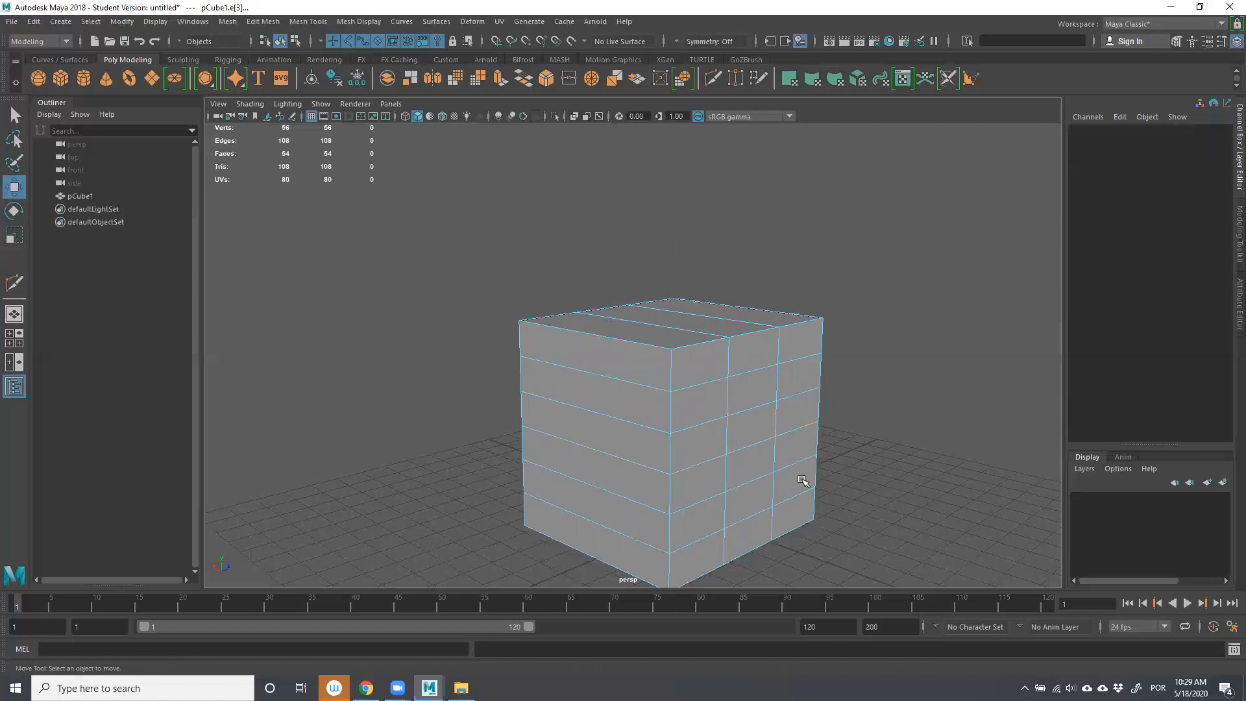
Select the middle-column edge on the fourth horizontal line below the top and convert it to its edge loop.
click(744, 483)
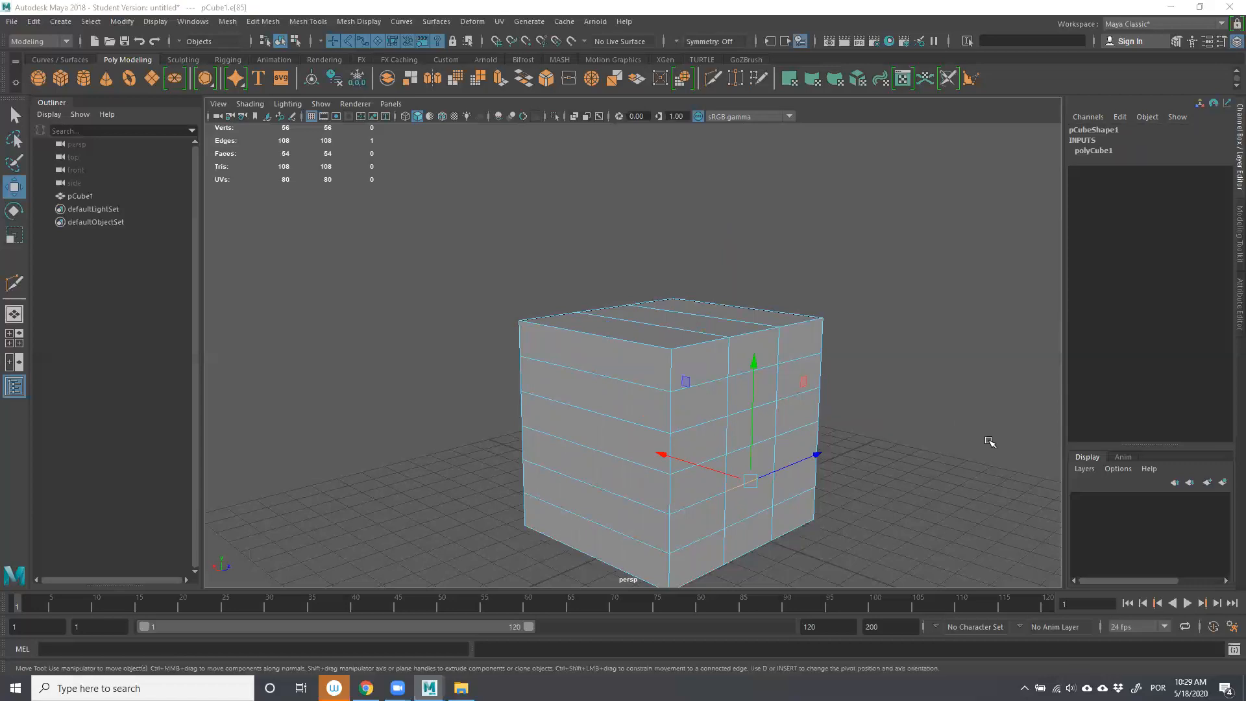
ctrl+right_click(750, 483)
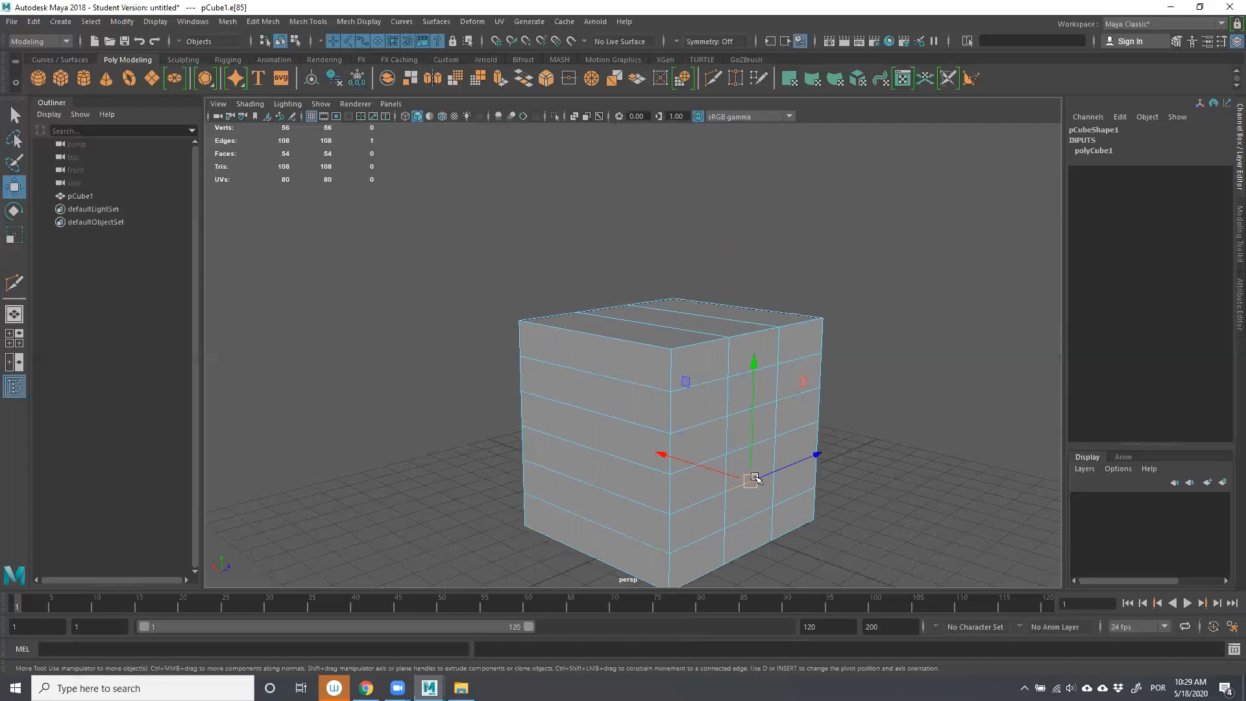
shift+right_click(754, 478)
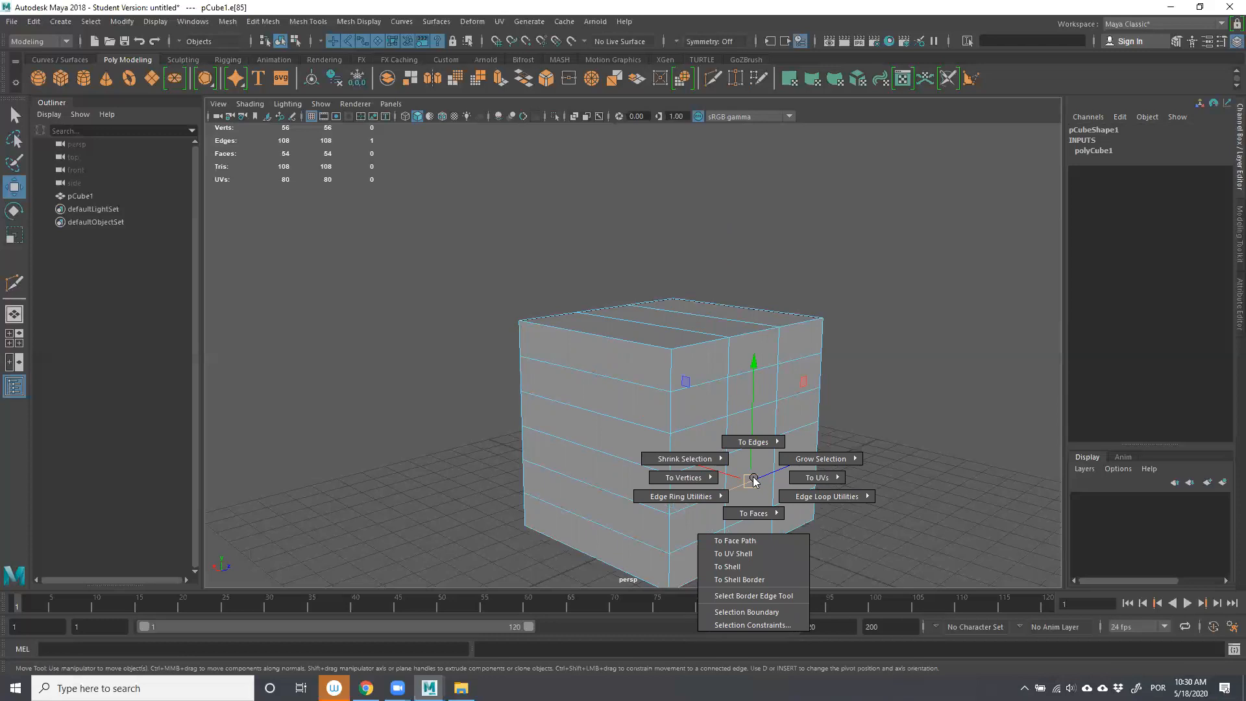
mouse_move(790, 495)
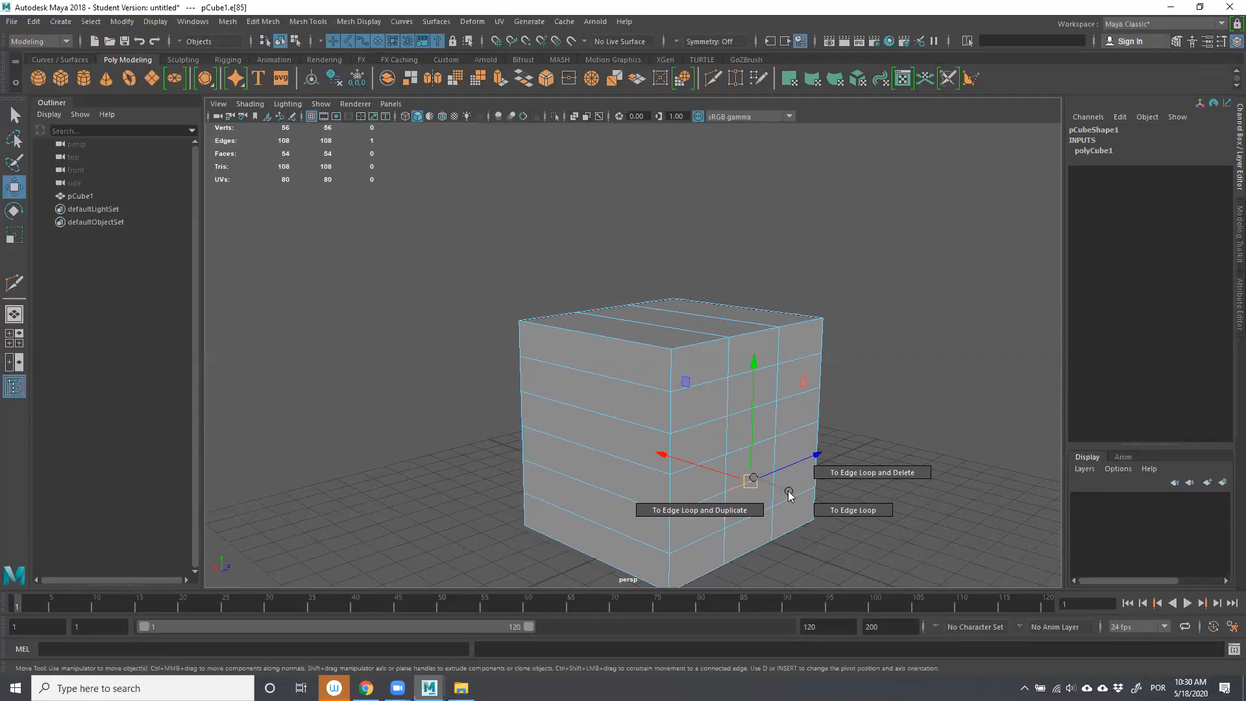
click(833, 517)
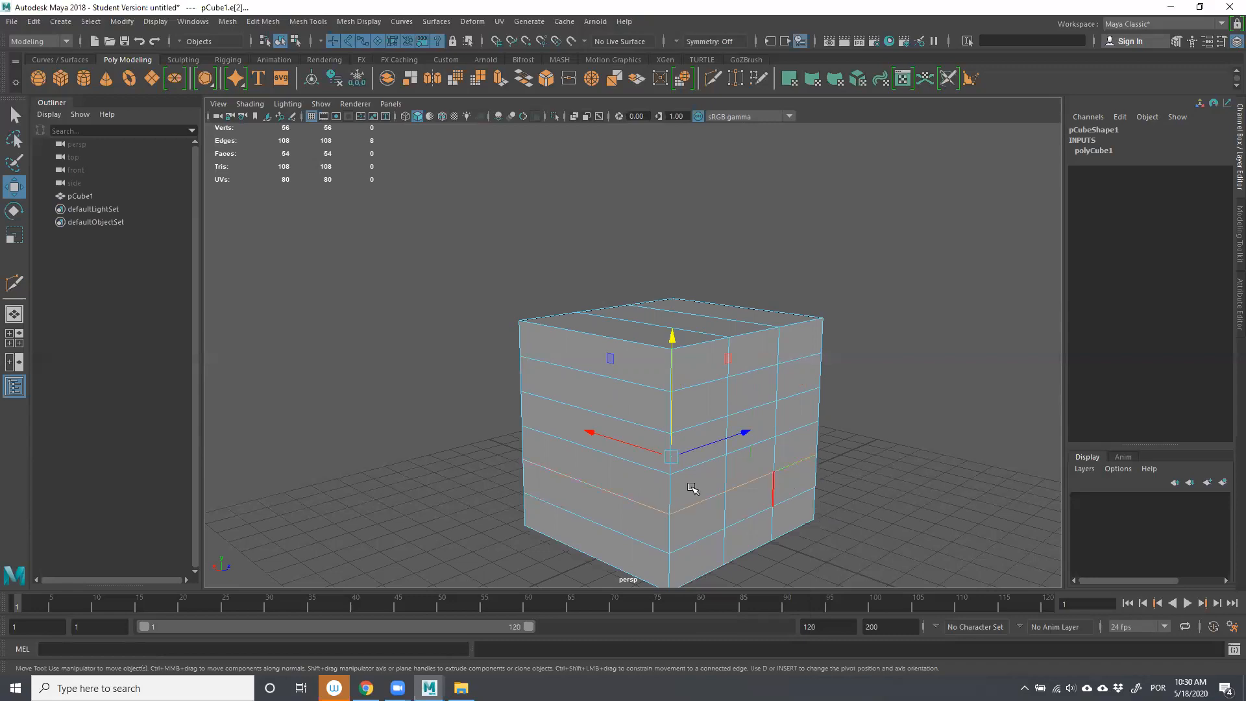
Clear the loop selection, reselect the single middle-column edge on that line, and convert it to its edge ring.
click(1054, 467)
click(727, 473)
click(946, 426)
click(722, 487)
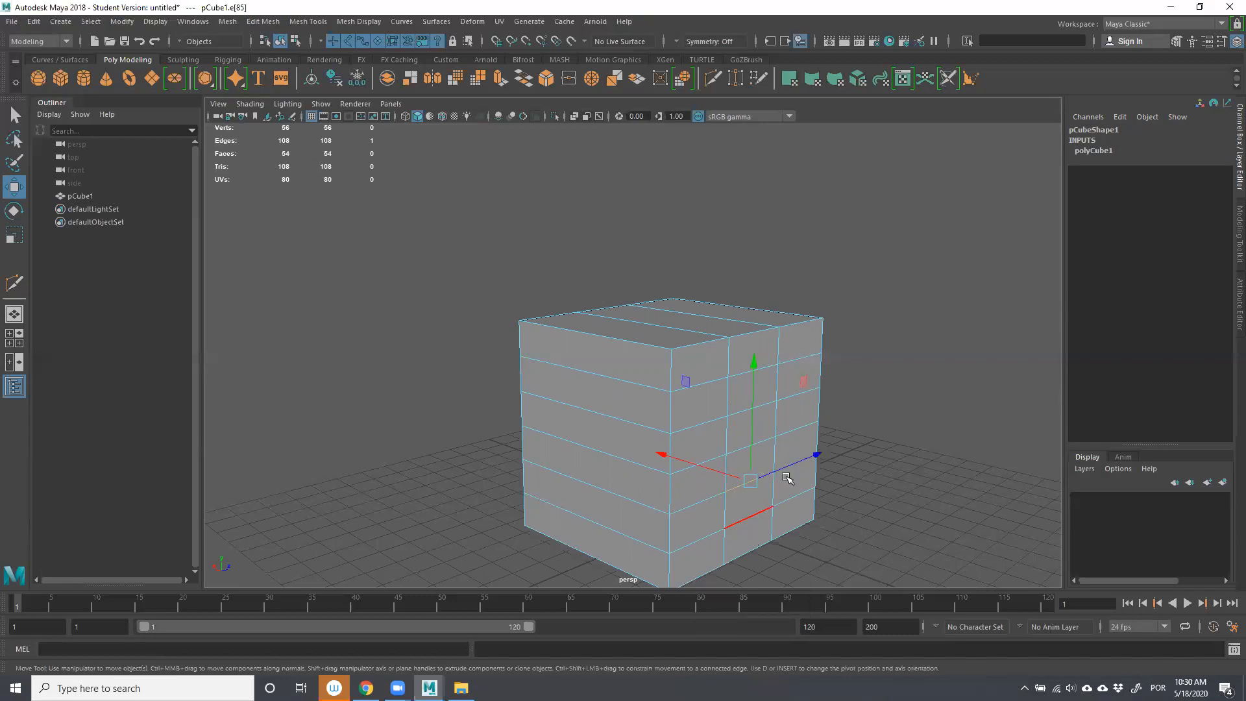
shift+right_click(767, 430)
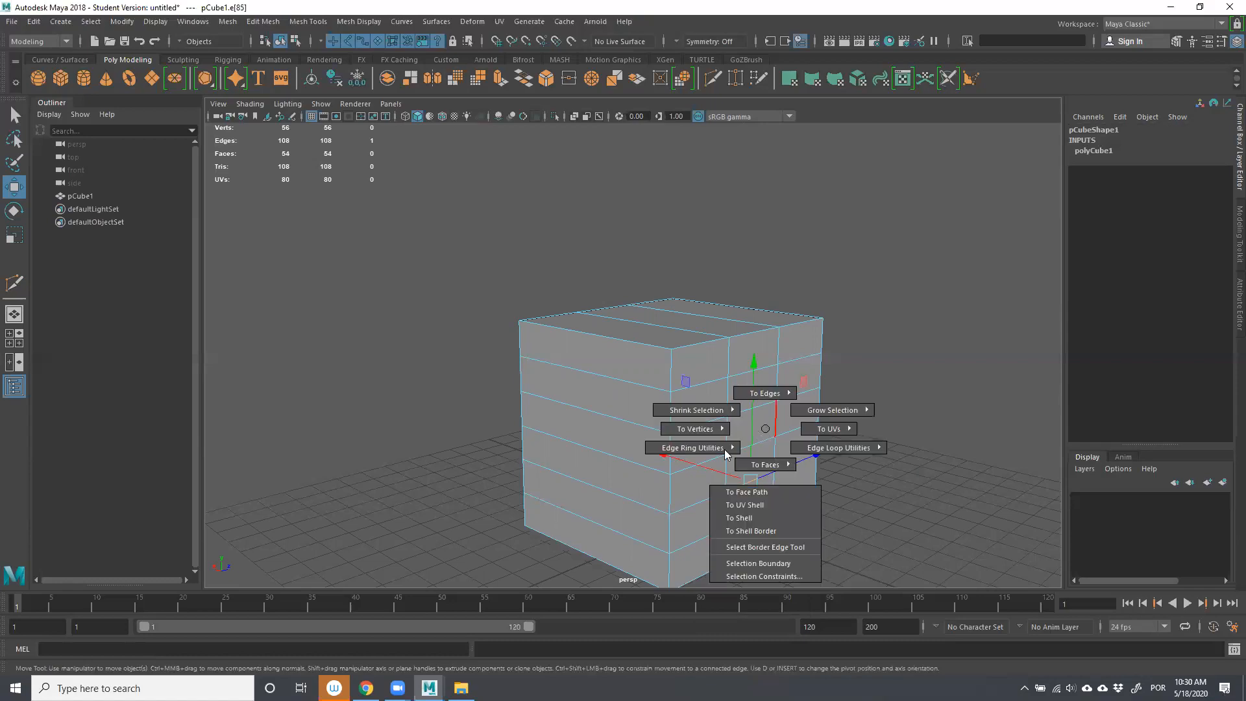
mouse_move(726, 453)
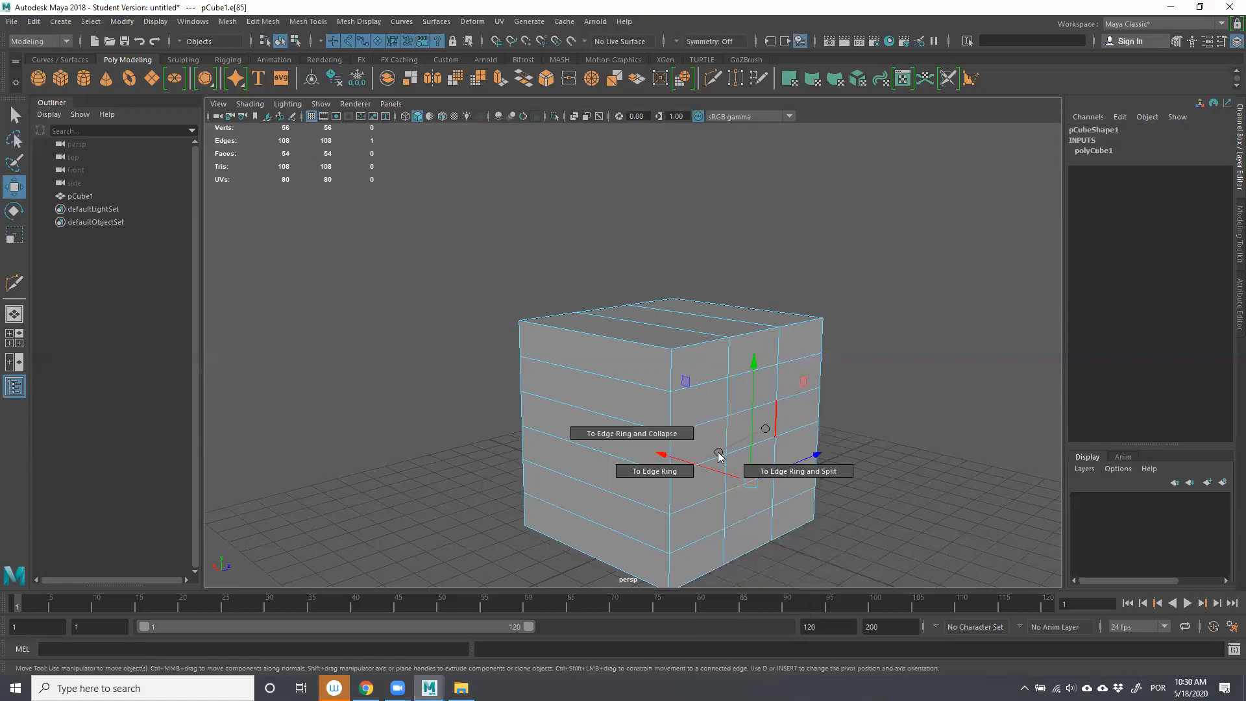
click(661, 472)
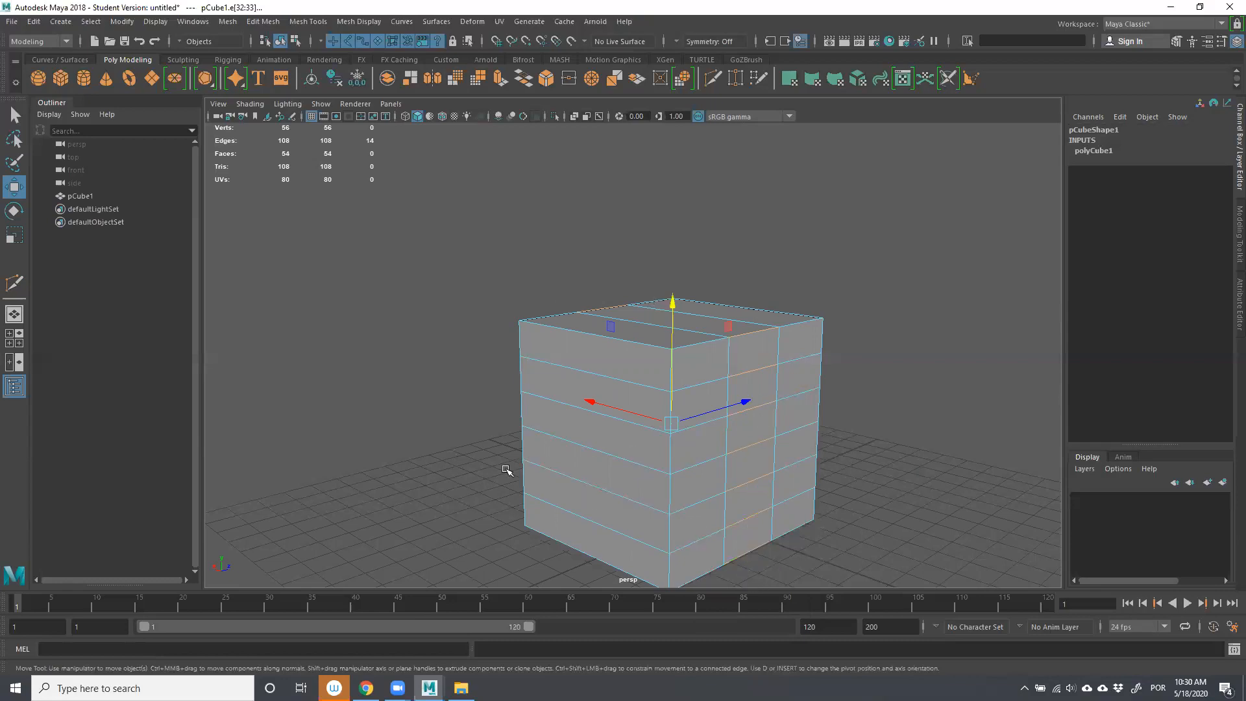
Switch to the Scale tool and examine the selected edge ring around the cube from several angles.
alt+drag(573, 405, 526, 412)
alt+middle_drag(526, 412, 551, 289)
mouse_move(551, 290)
alt+mouse_down()
mouse_move(558, 301)
mouse_move(544, 299)
alt+mouse_up()
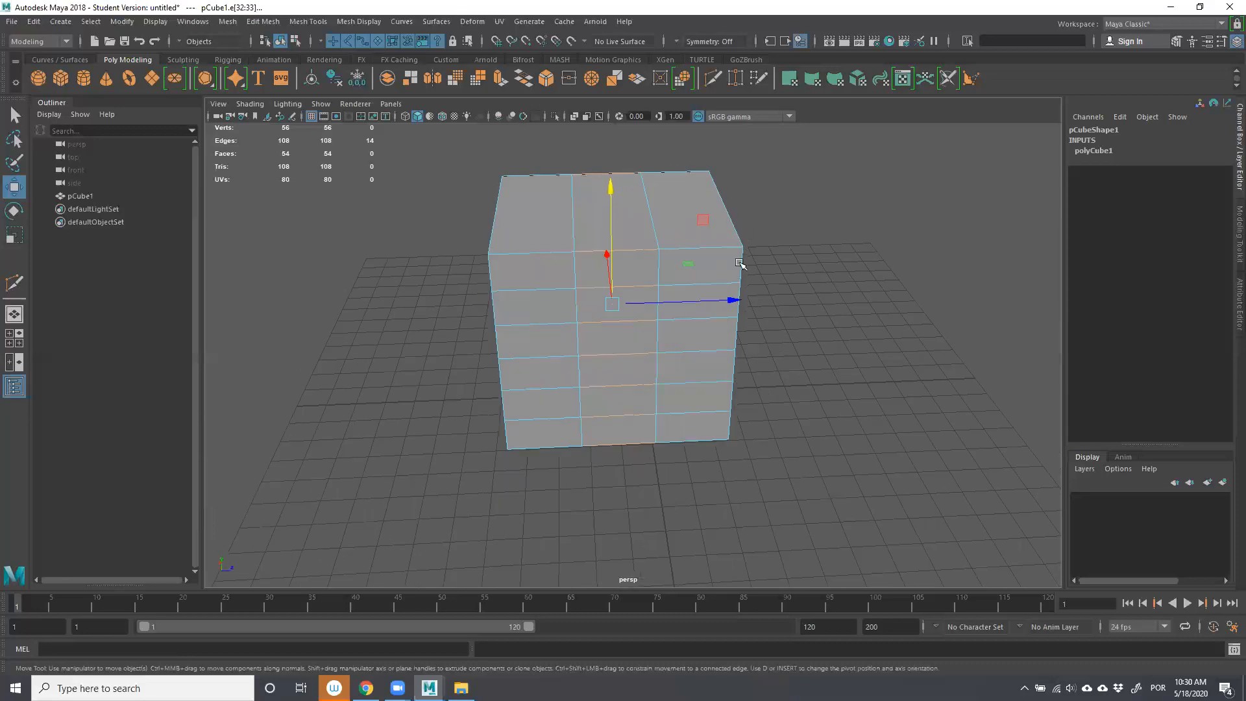
key(r)
drag(723, 298, 717, 364)
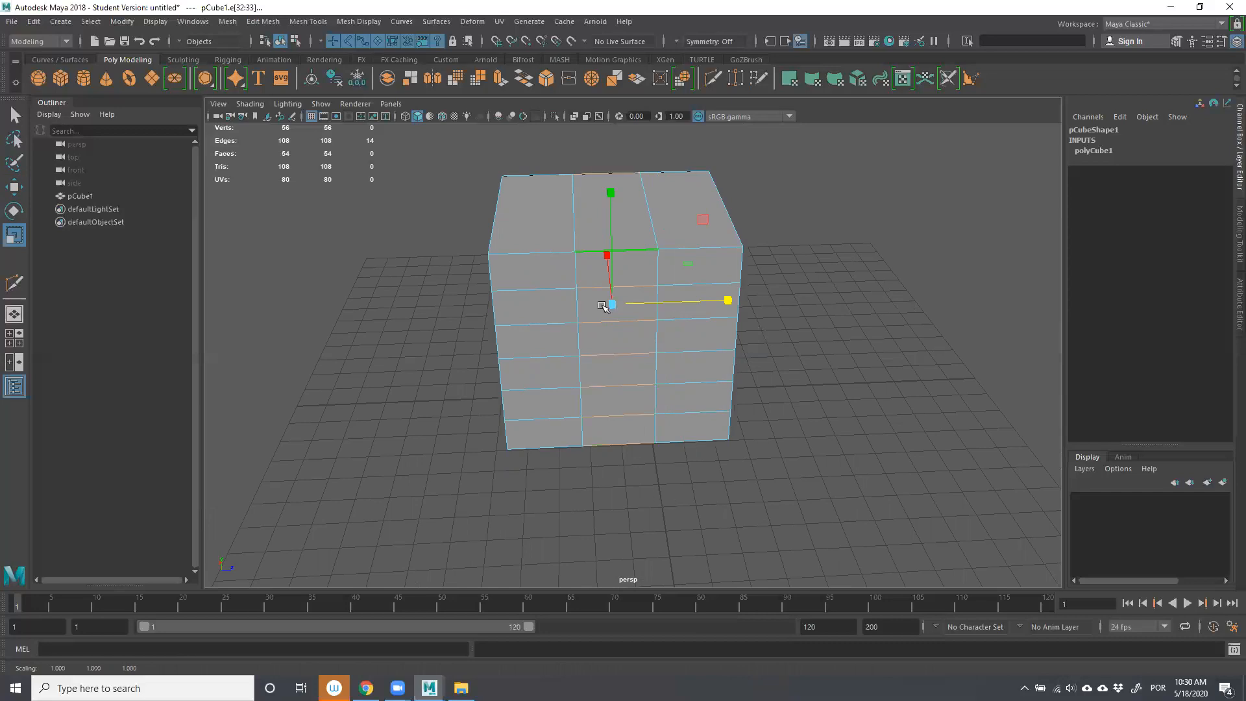
alt+drag(681, 465, 648, 457)
alt+drag(626, 223, 572, 195)
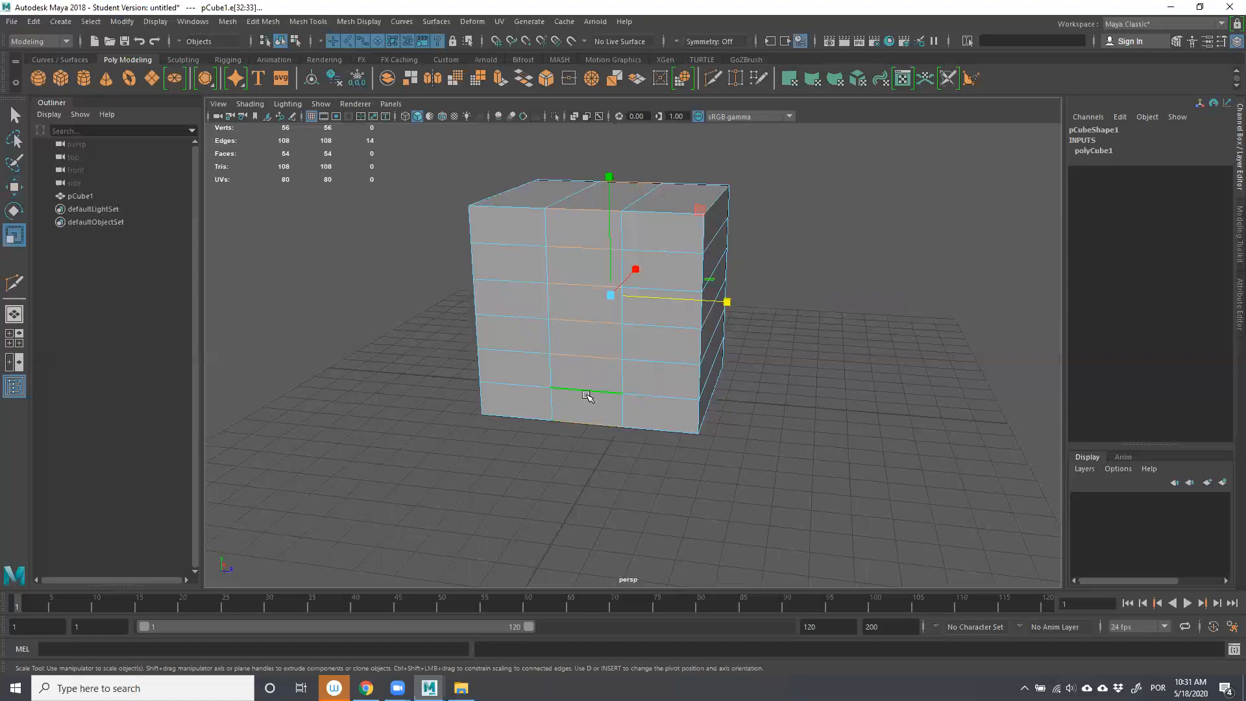
alt+drag(601, 163, 606, 166)
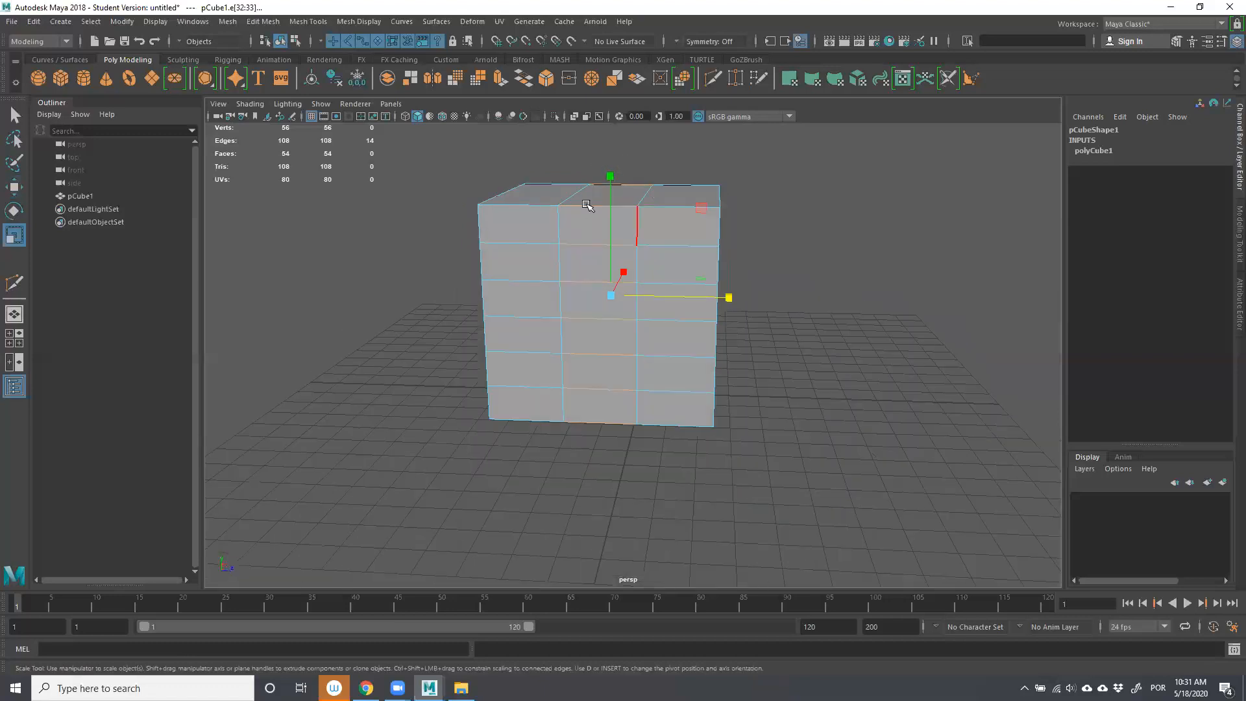
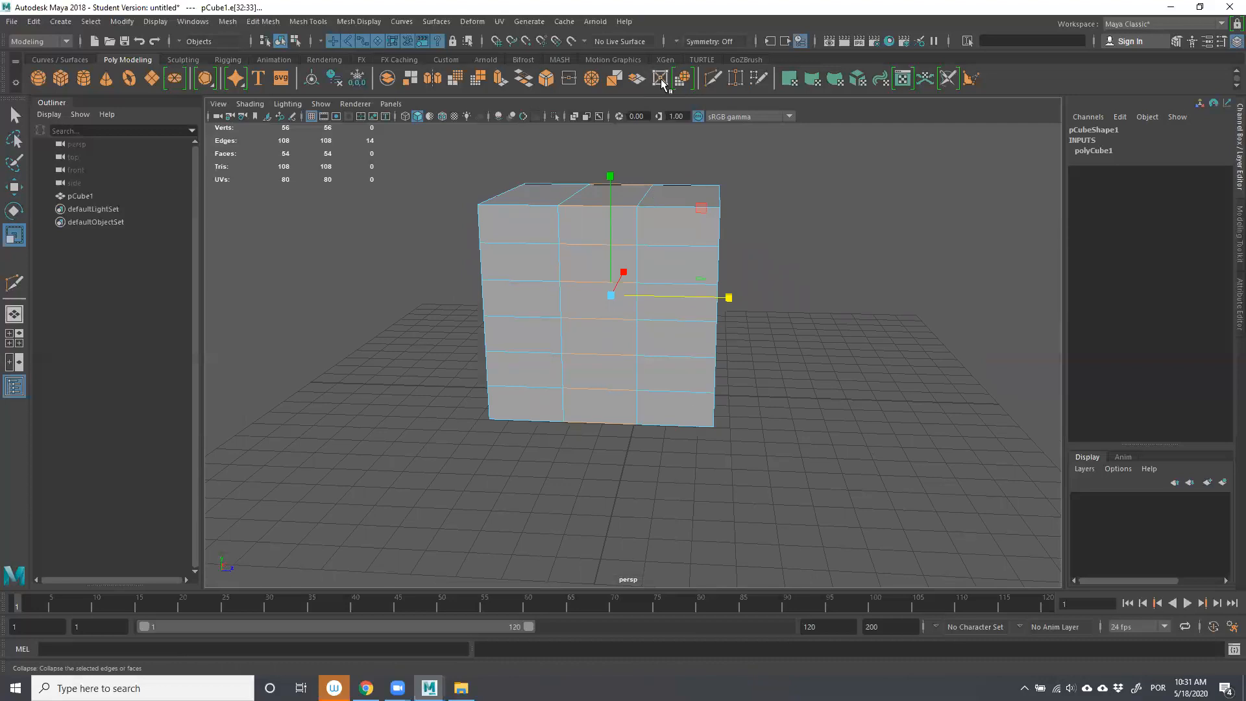
Collapse the selected middle-column edge ring of the cube, and undo the collapse.
click(662, 84)
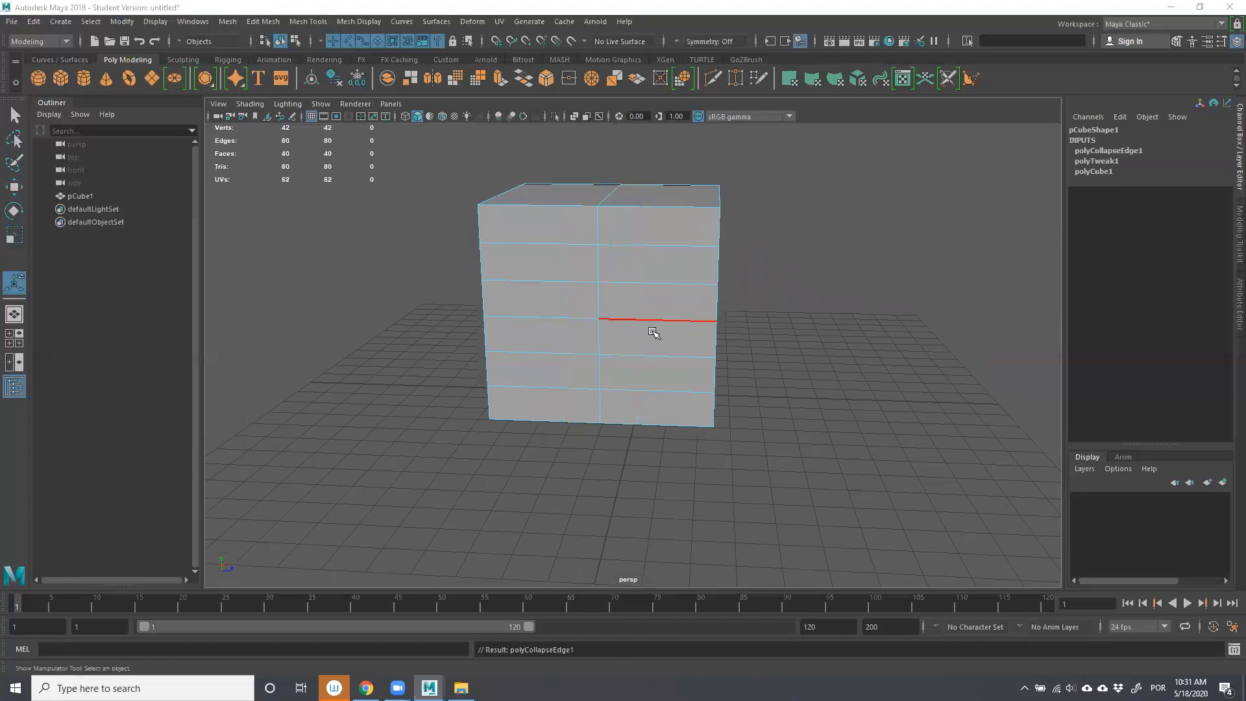
mouse_move(635, 199)
alt+mouse_down()
mouse_move(670, 197)
mouse_move(639, 205)
alt+mouse_up()
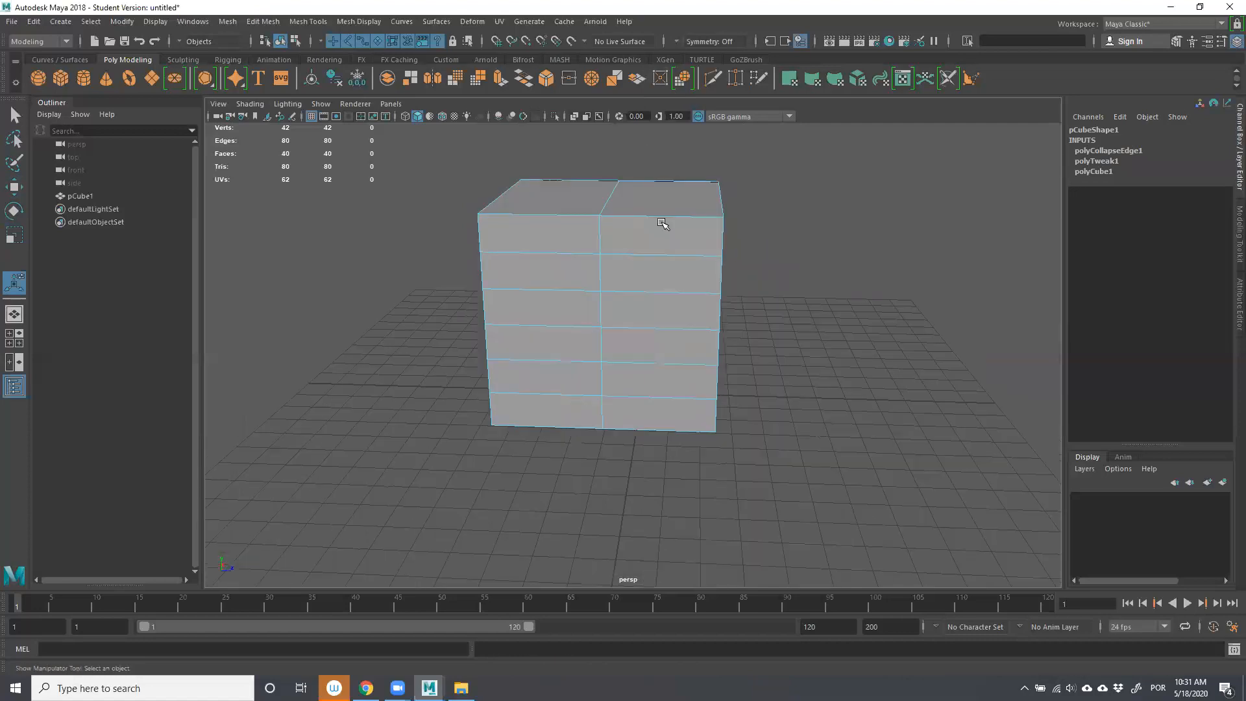
key(ctrl+z)
key(ctrl+z)
key(ctrl+z)
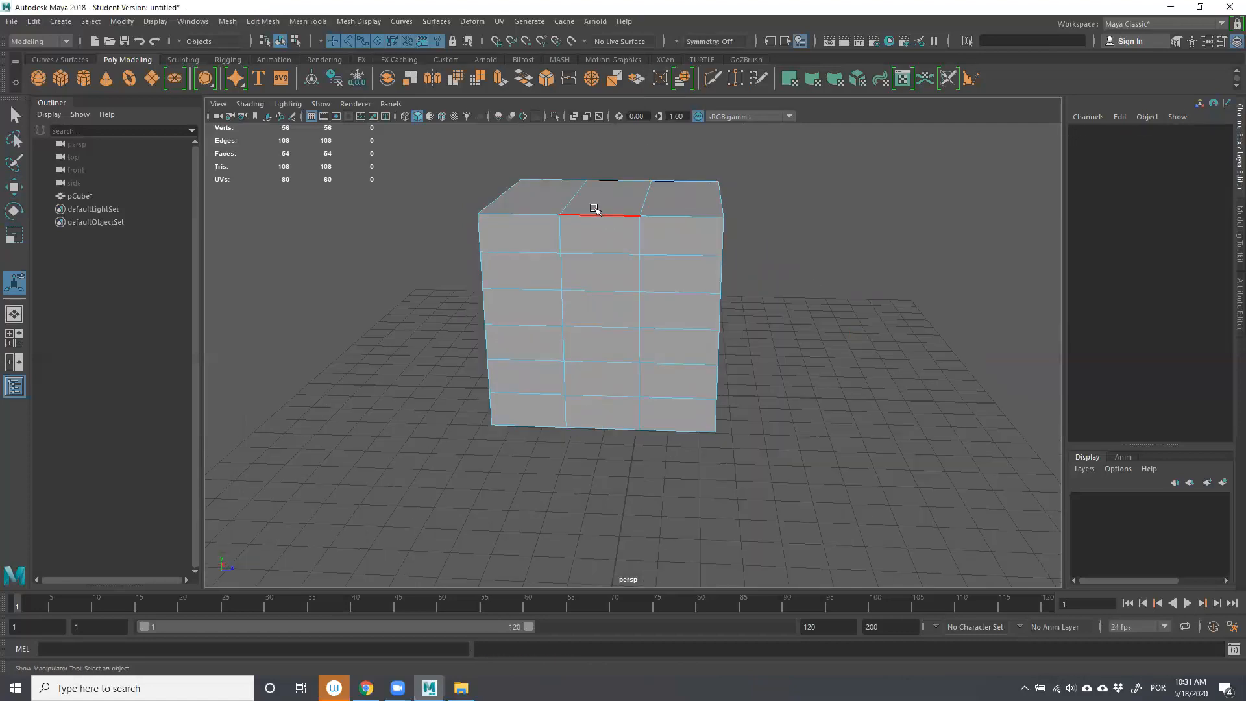
key(ctrl+z)
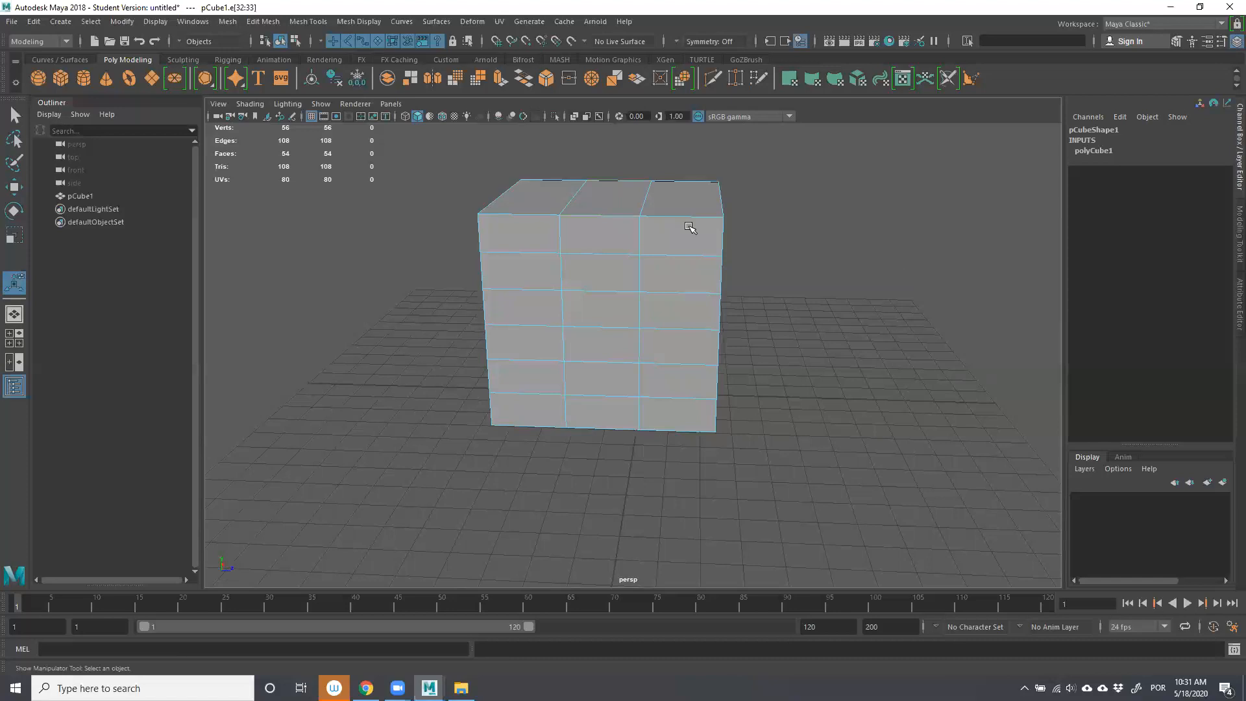
Collapse only the middle edge of the front face's top border, and undo the collapse.
click(618, 215)
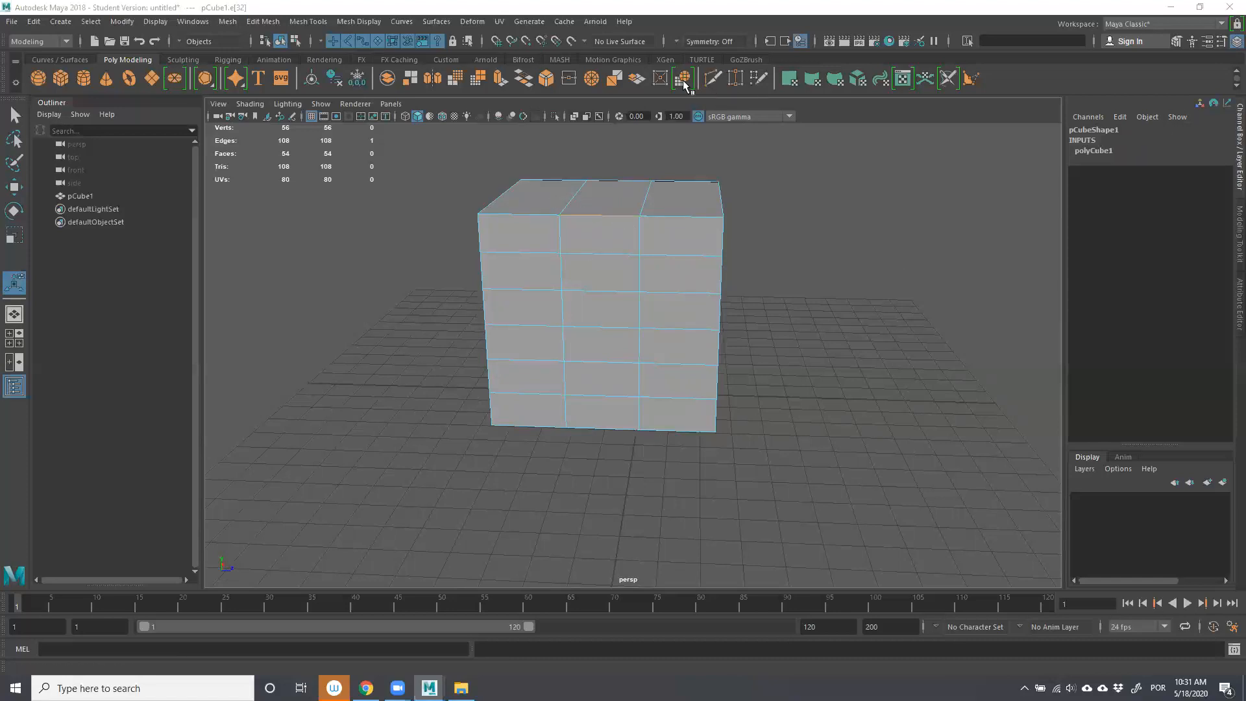
click(661, 78)
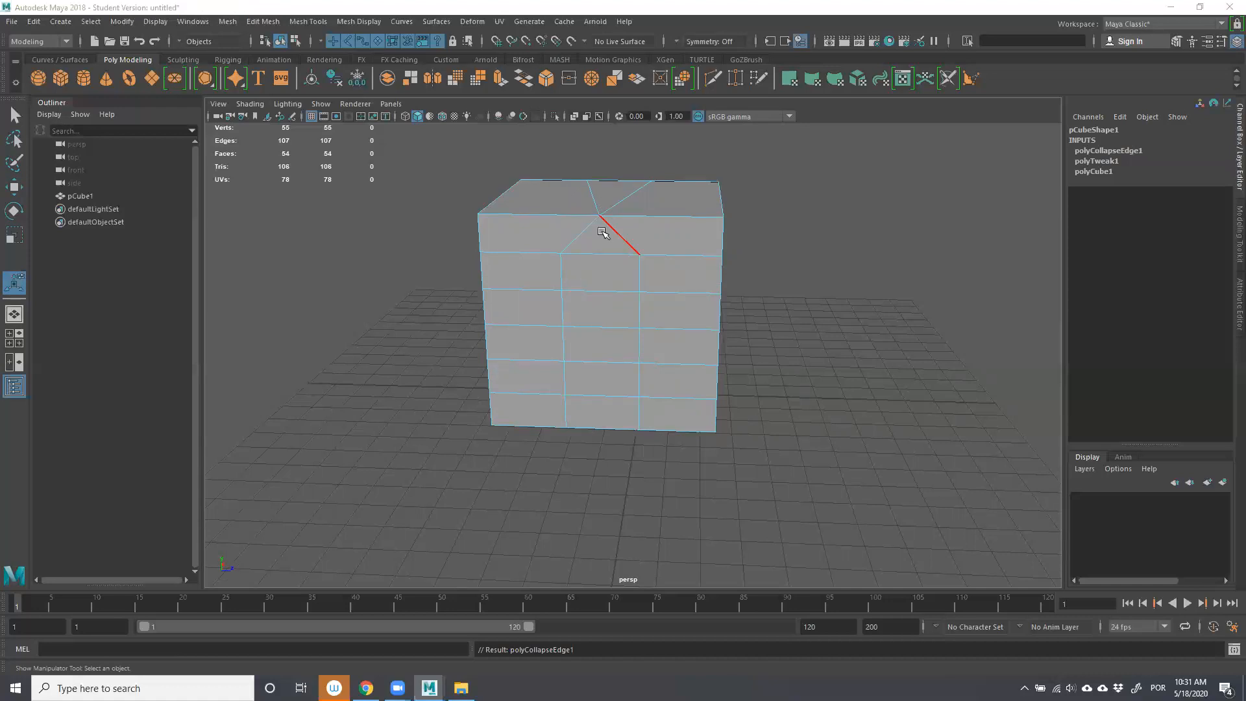
click(792, 355)
click(32, 24)
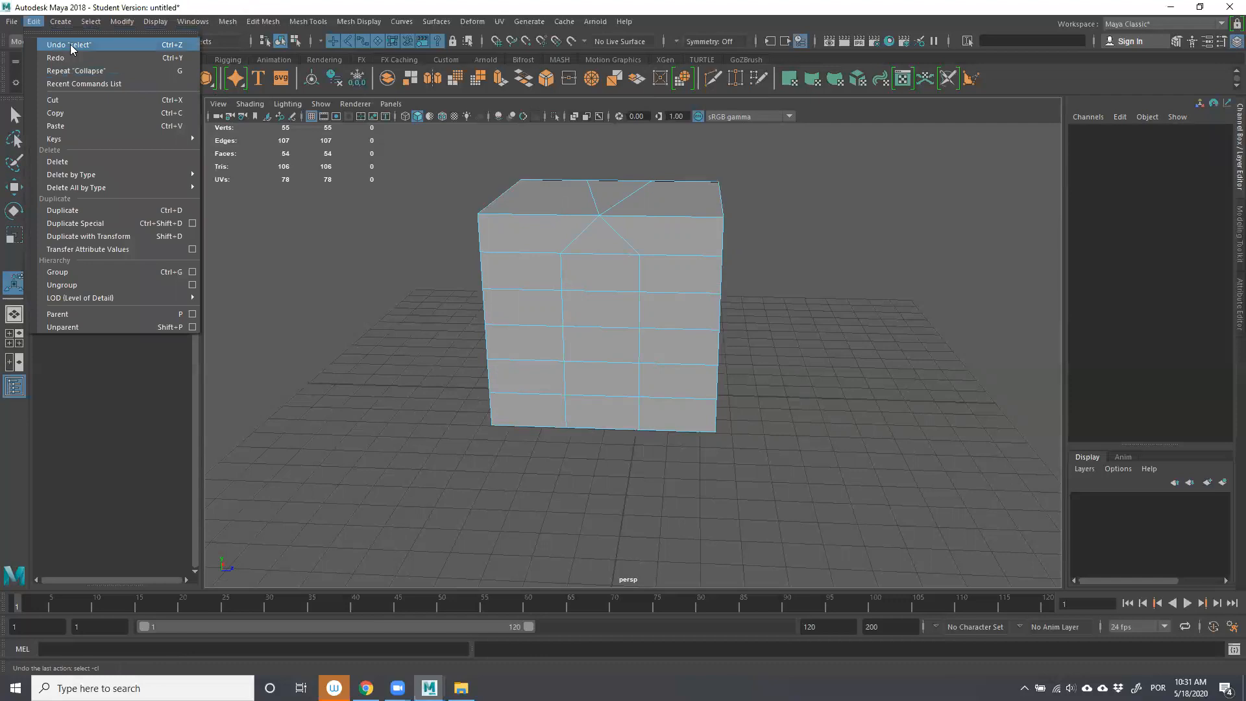
click(65, 45)
click(32, 21)
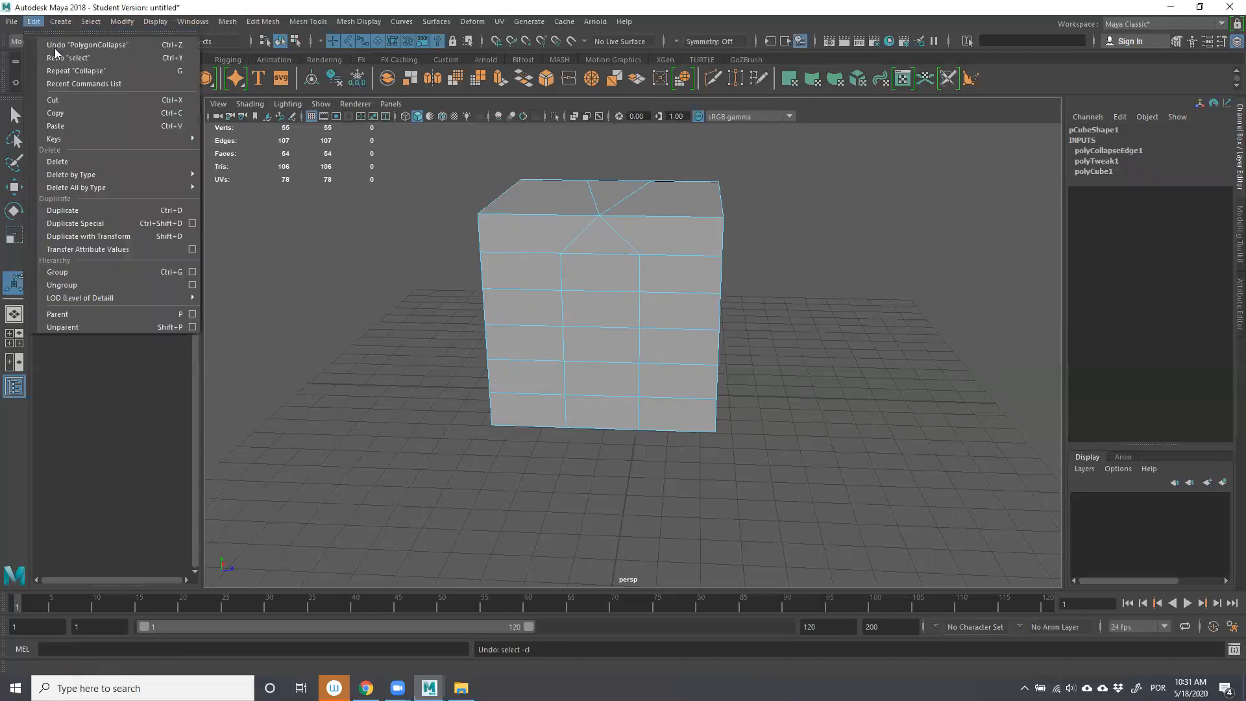
click(65, 44)
Collapse the middle-column face in the third row of the cube's front side, and undo the collapse.
click(604, 216)
key(q)
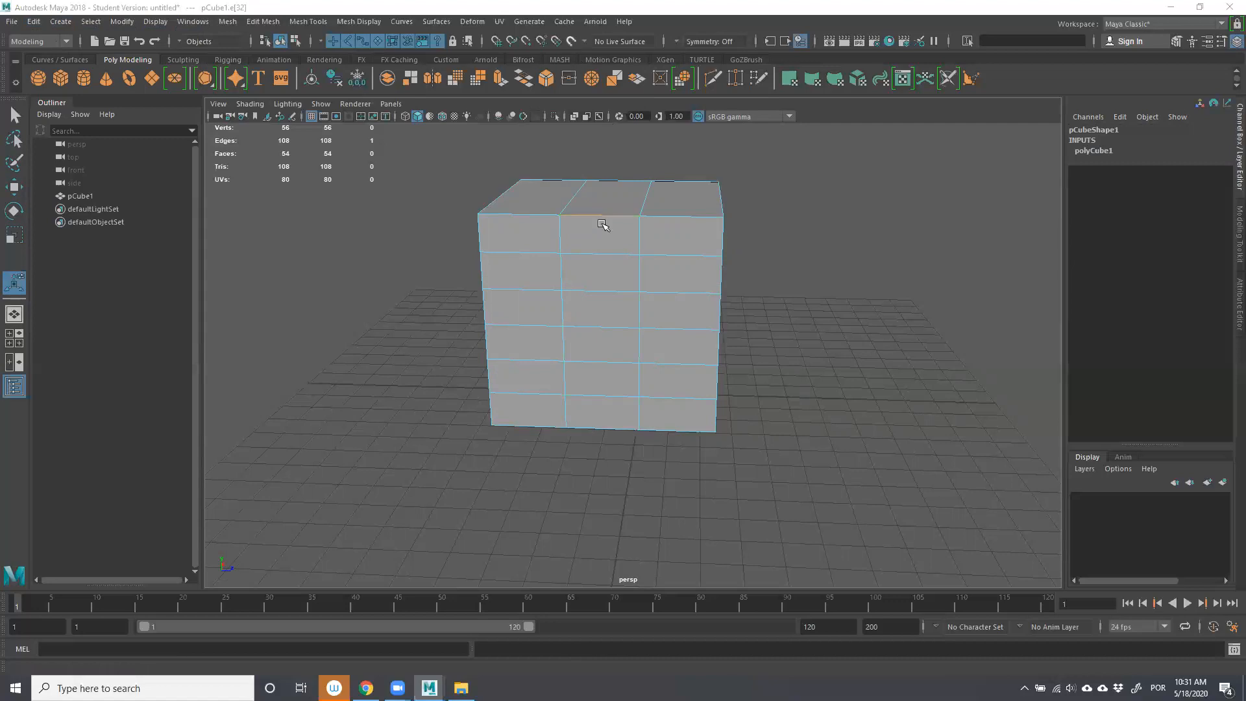
right_drag(601, 236, 606, 267)
click(587, 318)
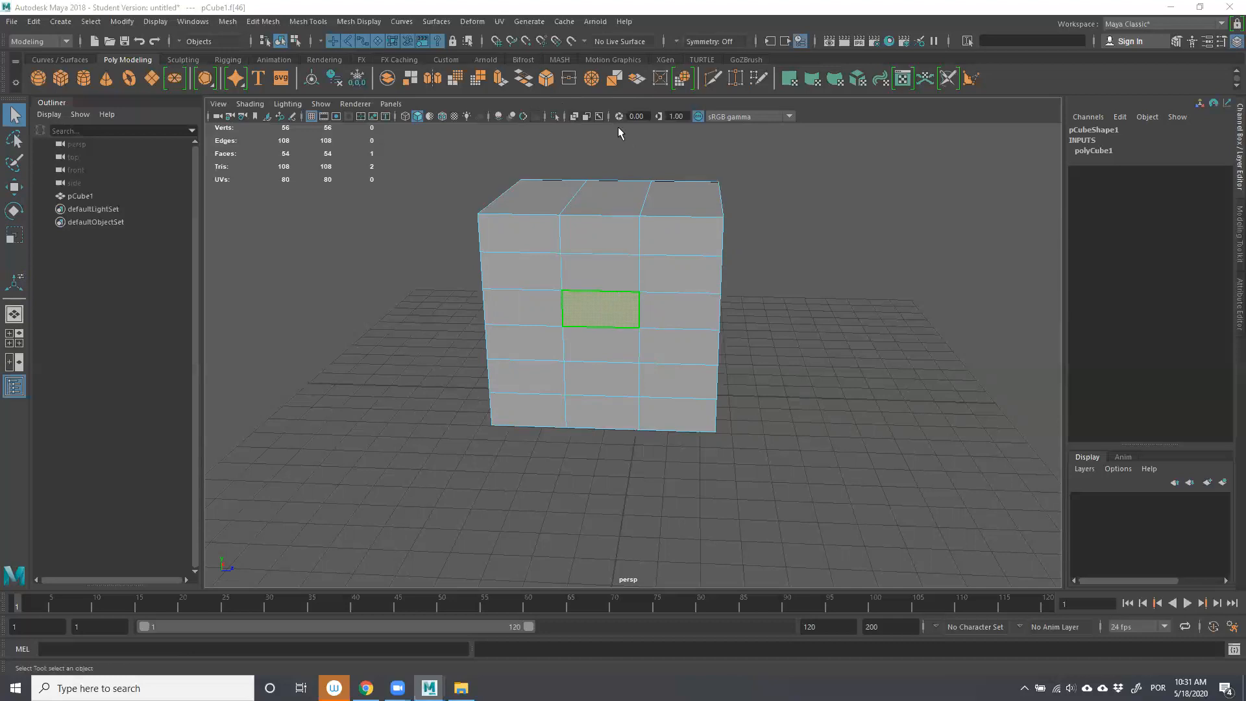
click(662, 79)
click(830, 334)
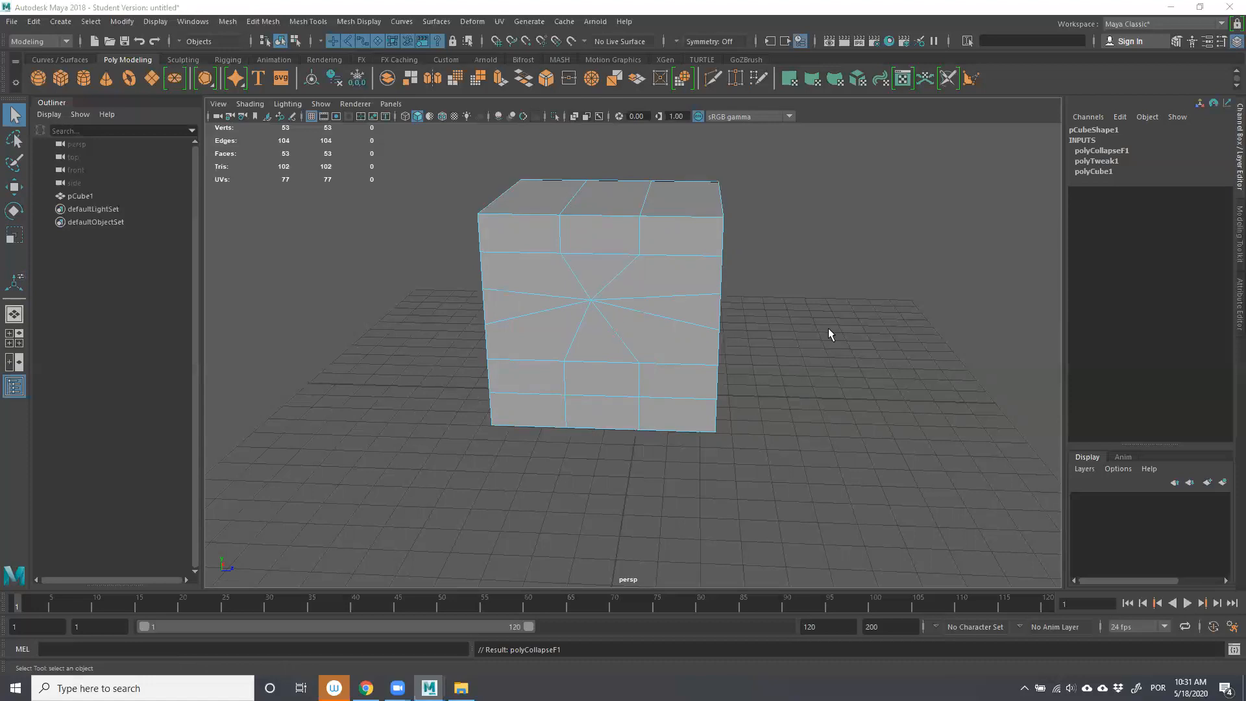
click(33, 22)
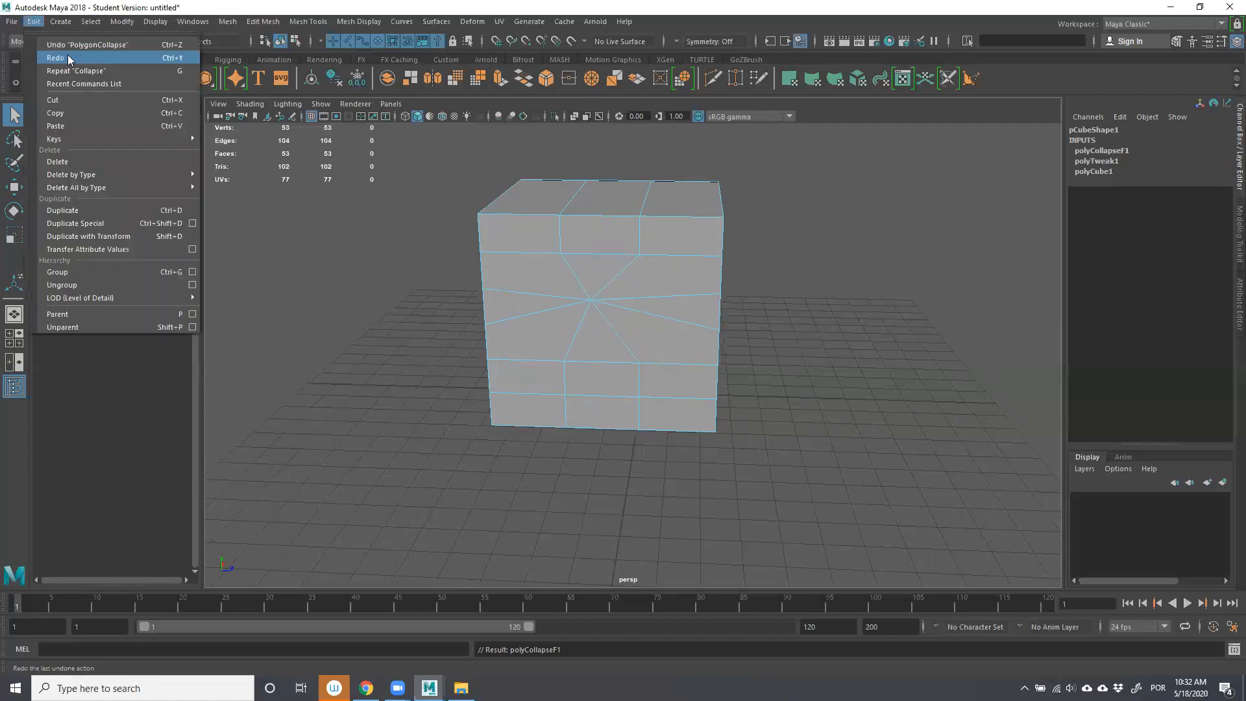
click(74, 46)
click(774, 340)
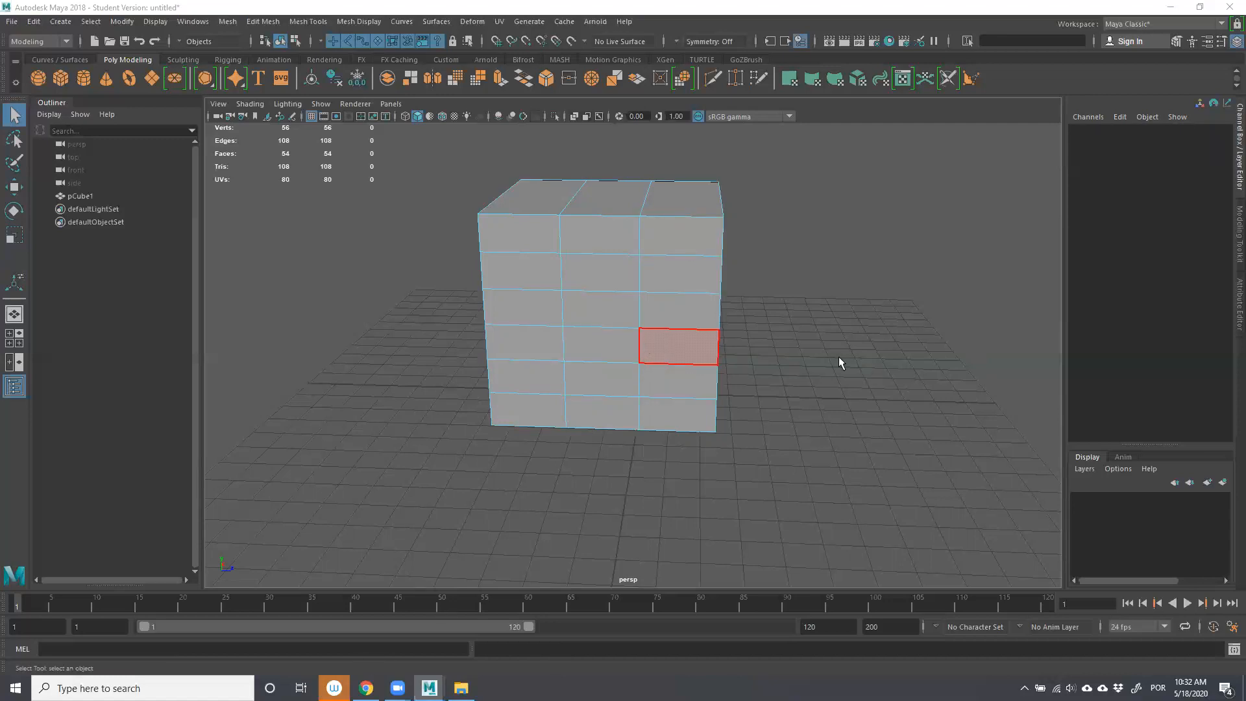
Select the middle edge of the front face's top border in edge mode and apply To Edge Ring and Collapse.
right_drag(565, 308, 559, 262)
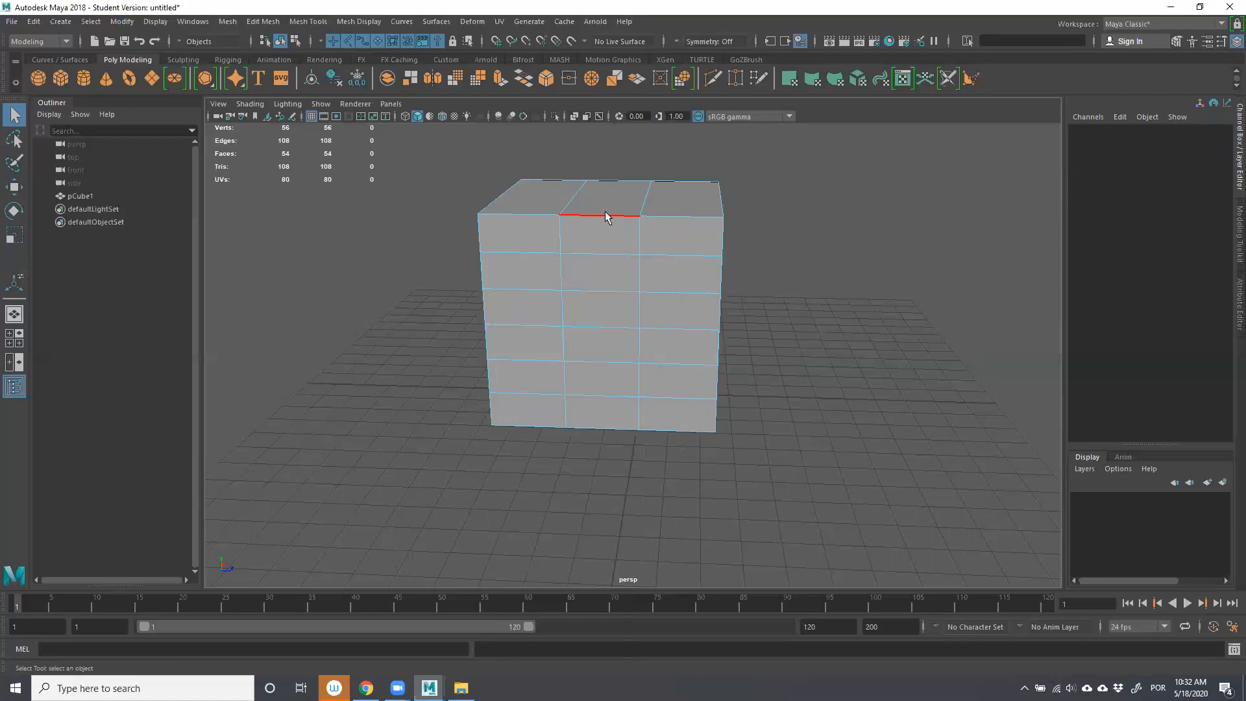
click(606, 248)
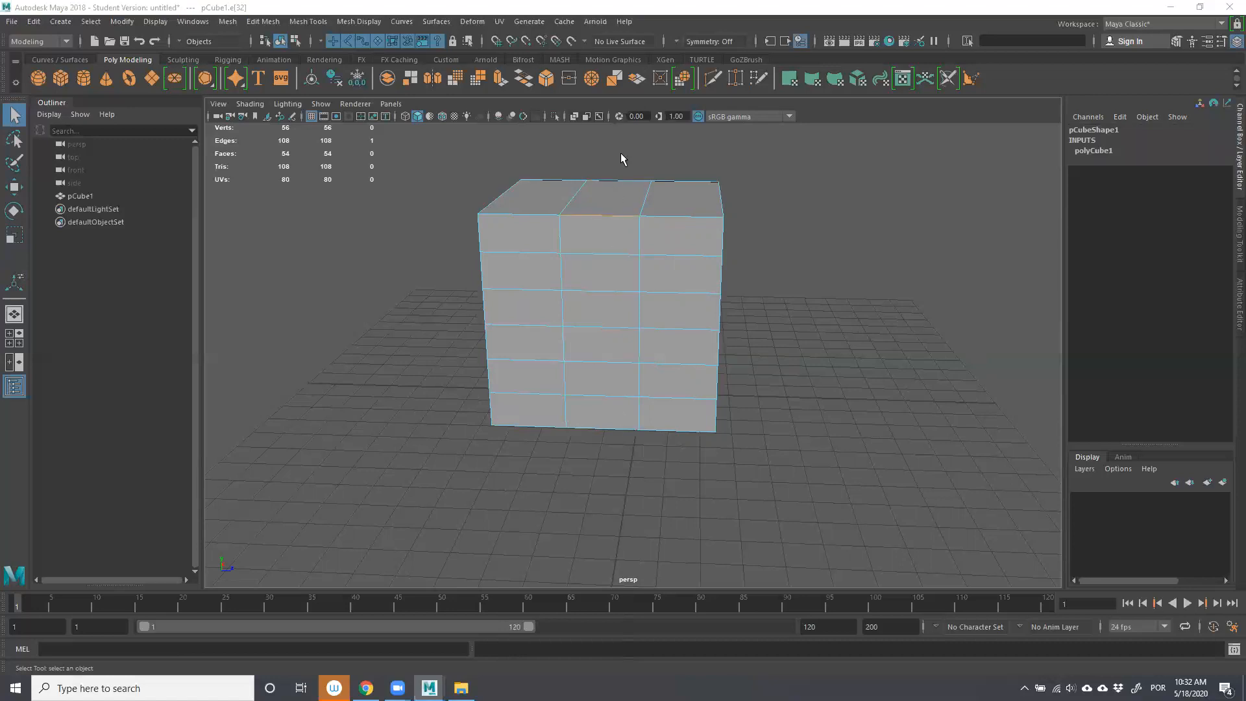
shift+right_click(623, 184)
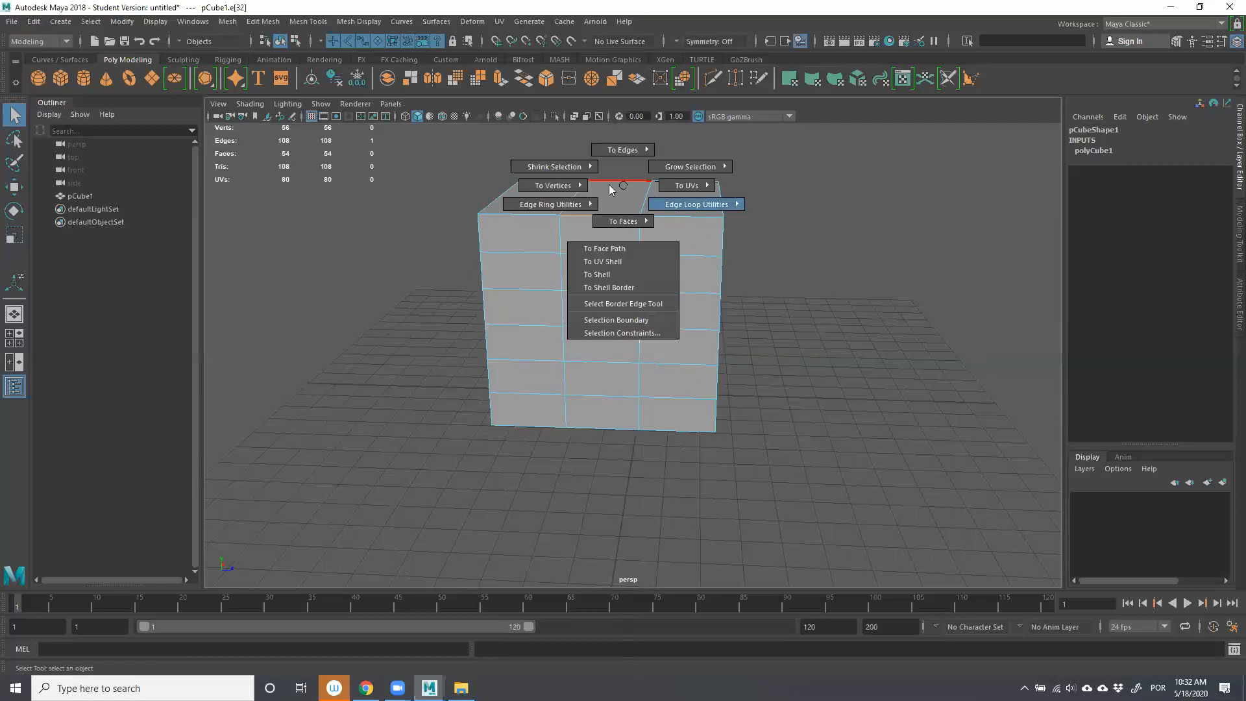
mouse_move(571, 206)
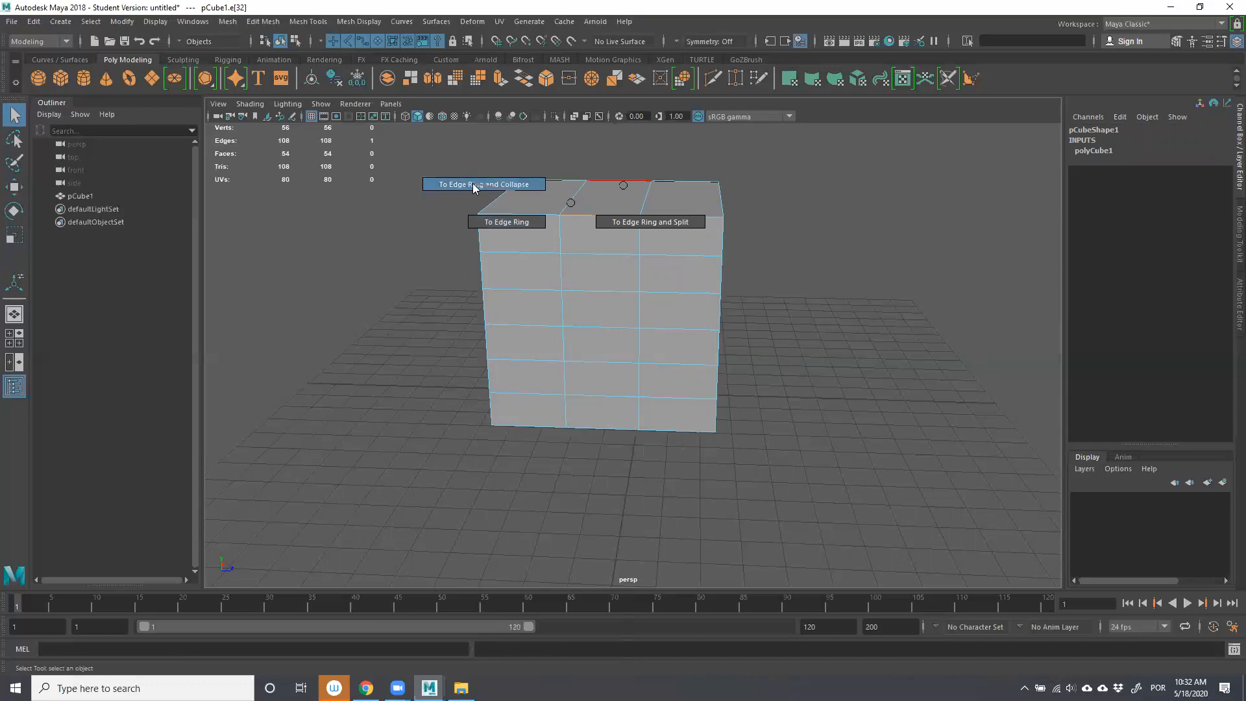
right_drag(473, 183, 469, 184)
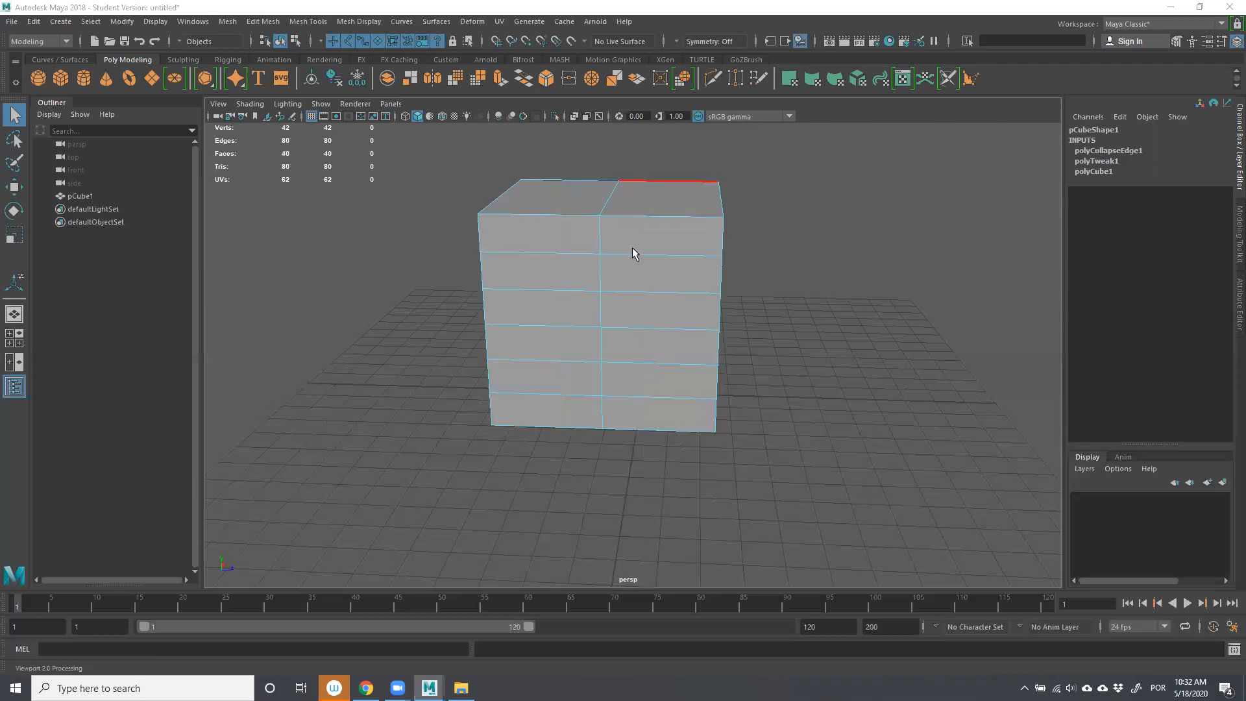
Select the vertical corner edge in the third row from the top and collapse its edge ring.
alt+drag(687, 315, 810, 300)
click(756, 281)
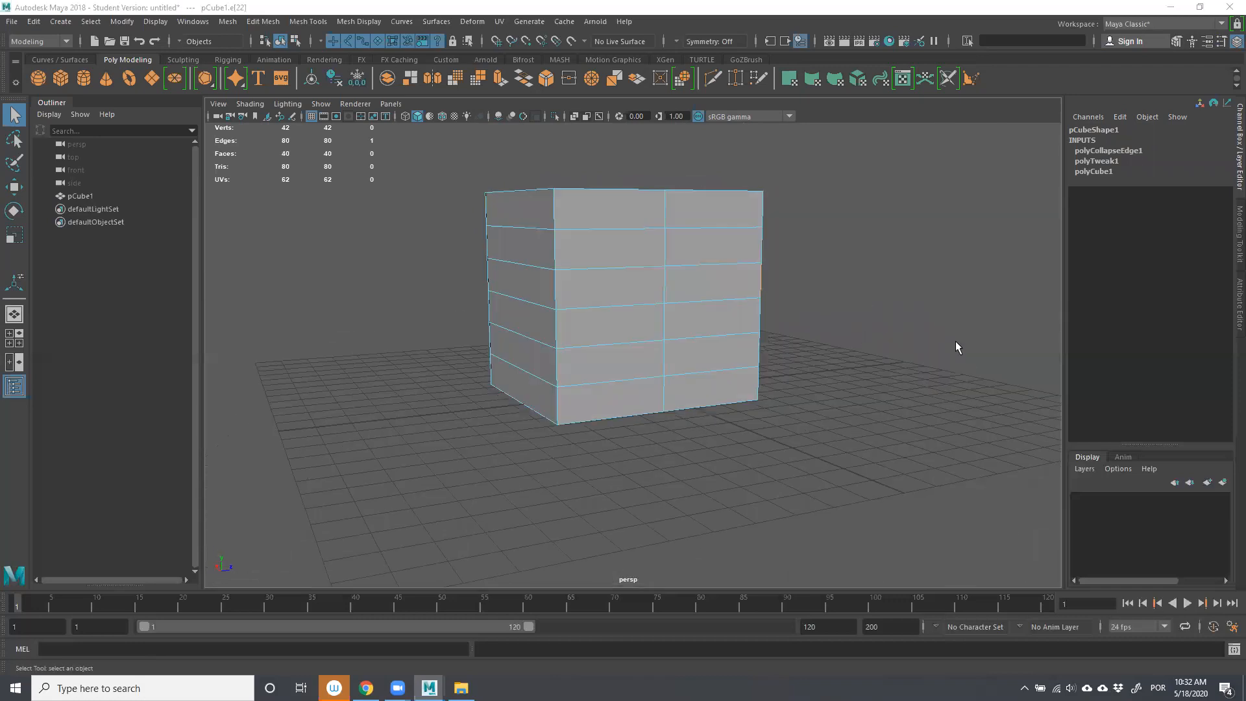
alt+drag(674, 284, 564, 361)
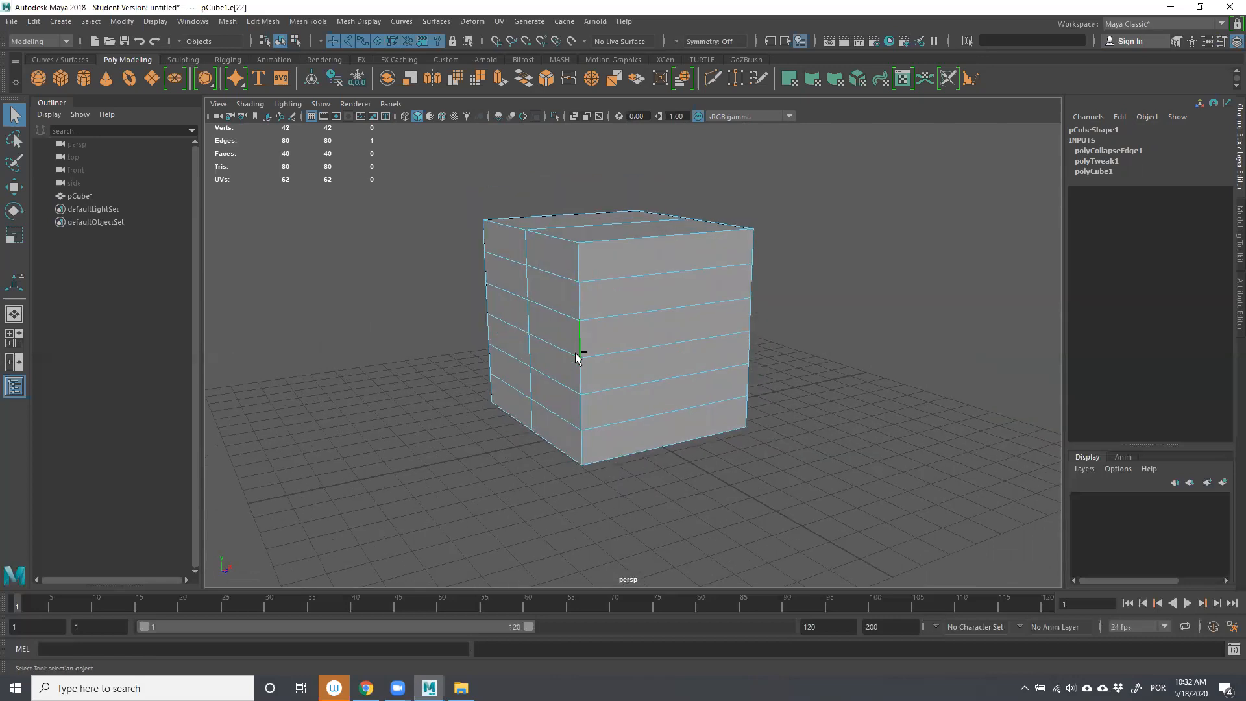
shift+right_click(580, 338)
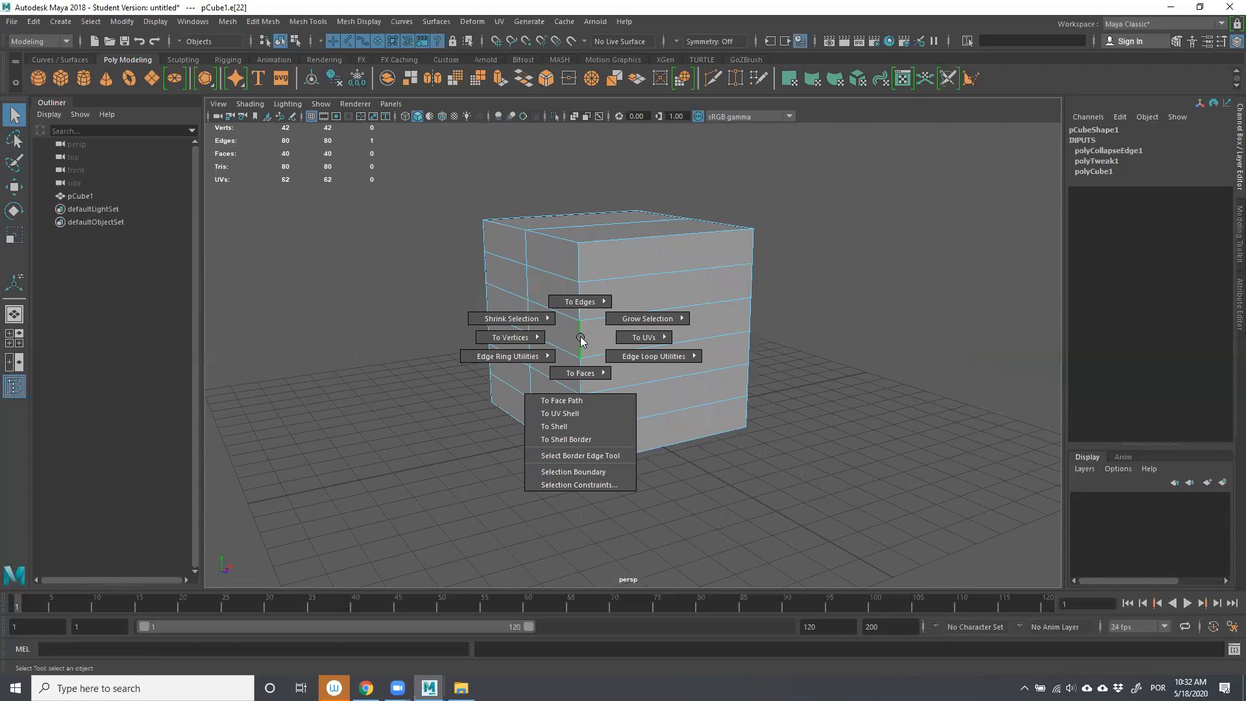
mouse_move(543, 354)
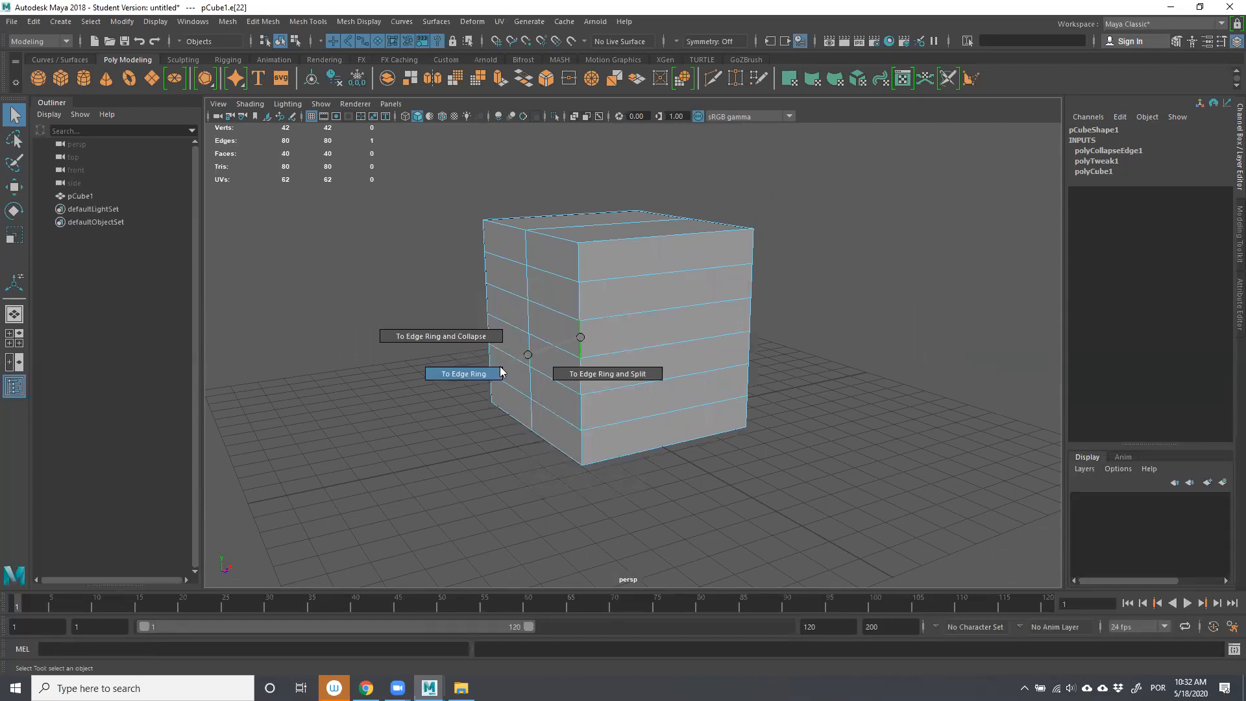
ctrl+right_drag(585, 336, 584, 338)
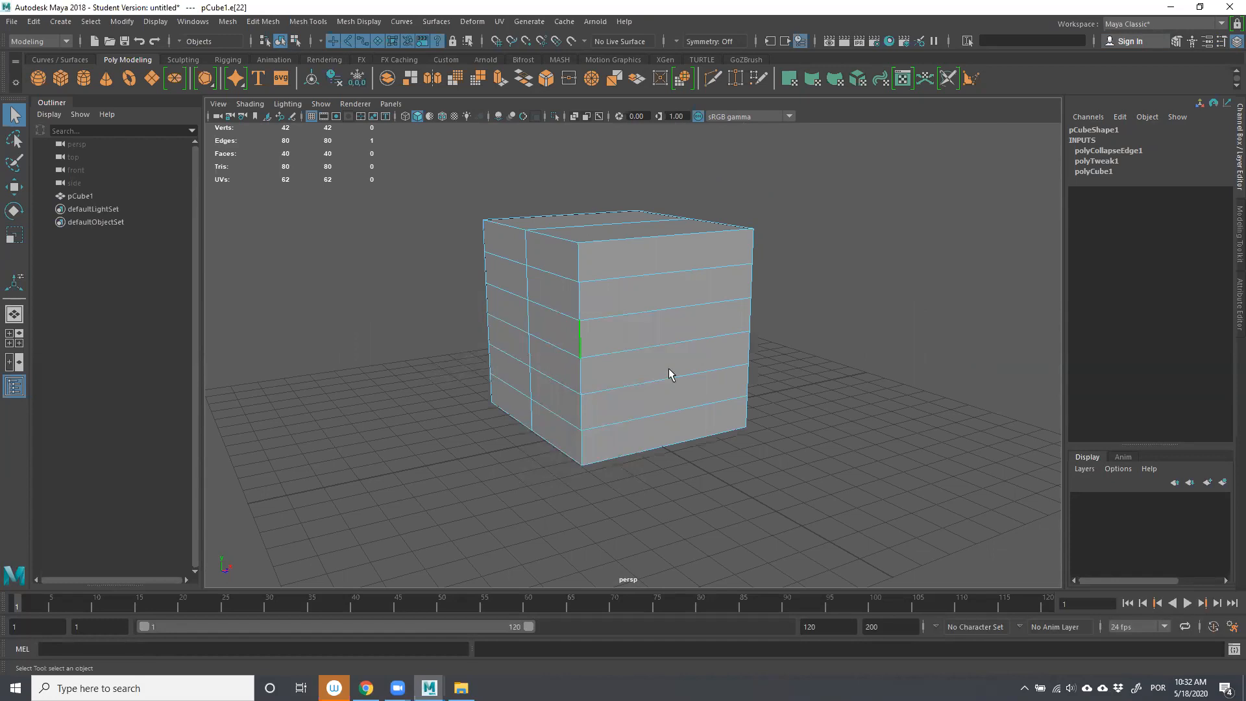
alt+drag(586, 388, 657, 365)
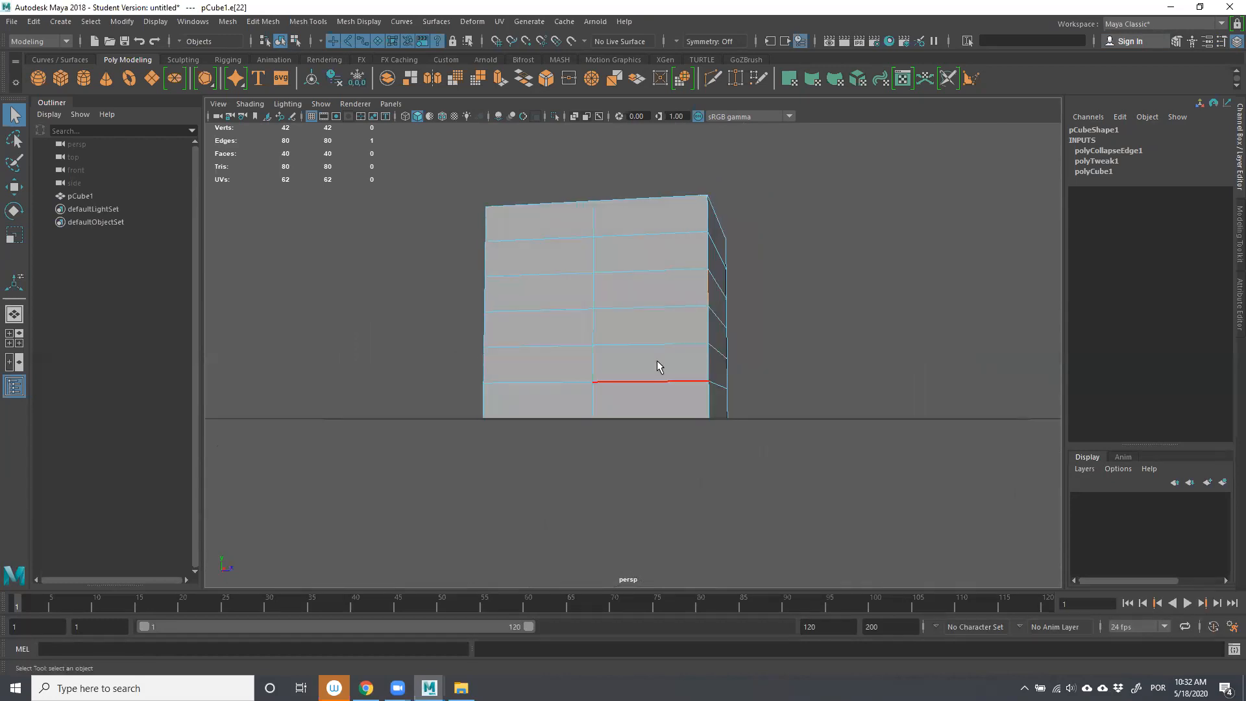
alt+drag(590, 392, 632, 500)
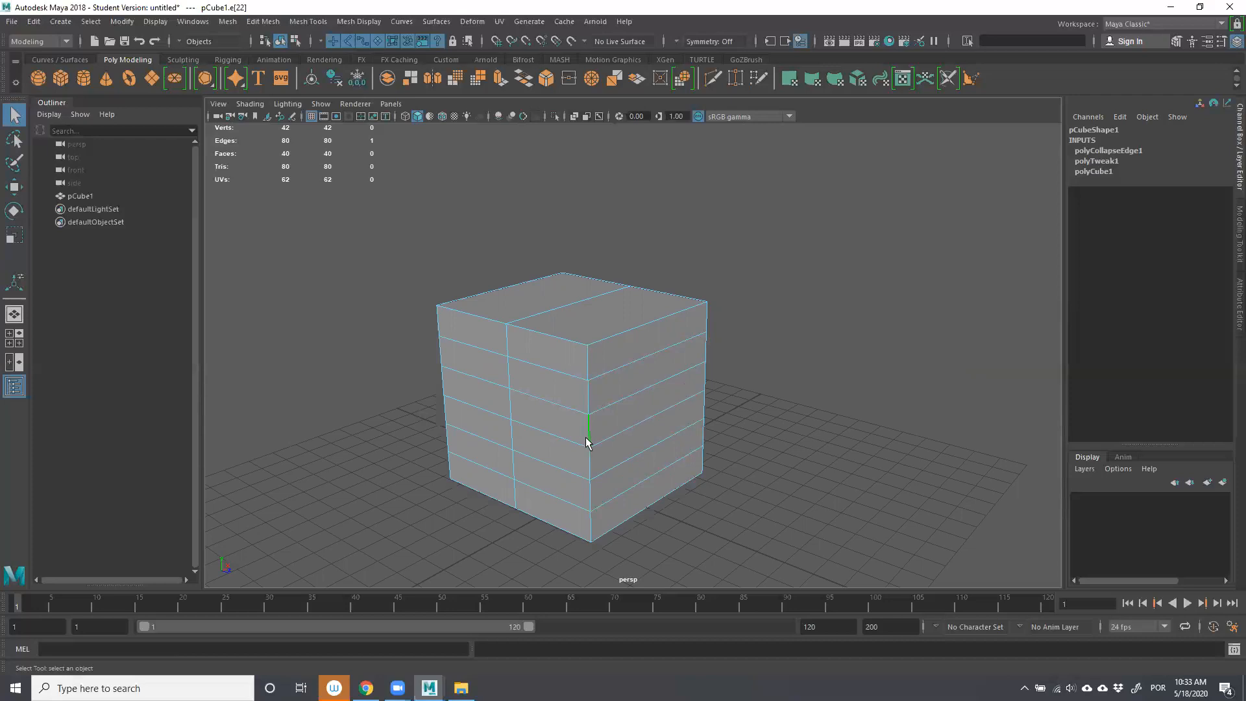
mouse_move(589, 442)
shift+right_down()
mouse_move(538, 447)
mouse_move(590, 439)
shift+right_up()
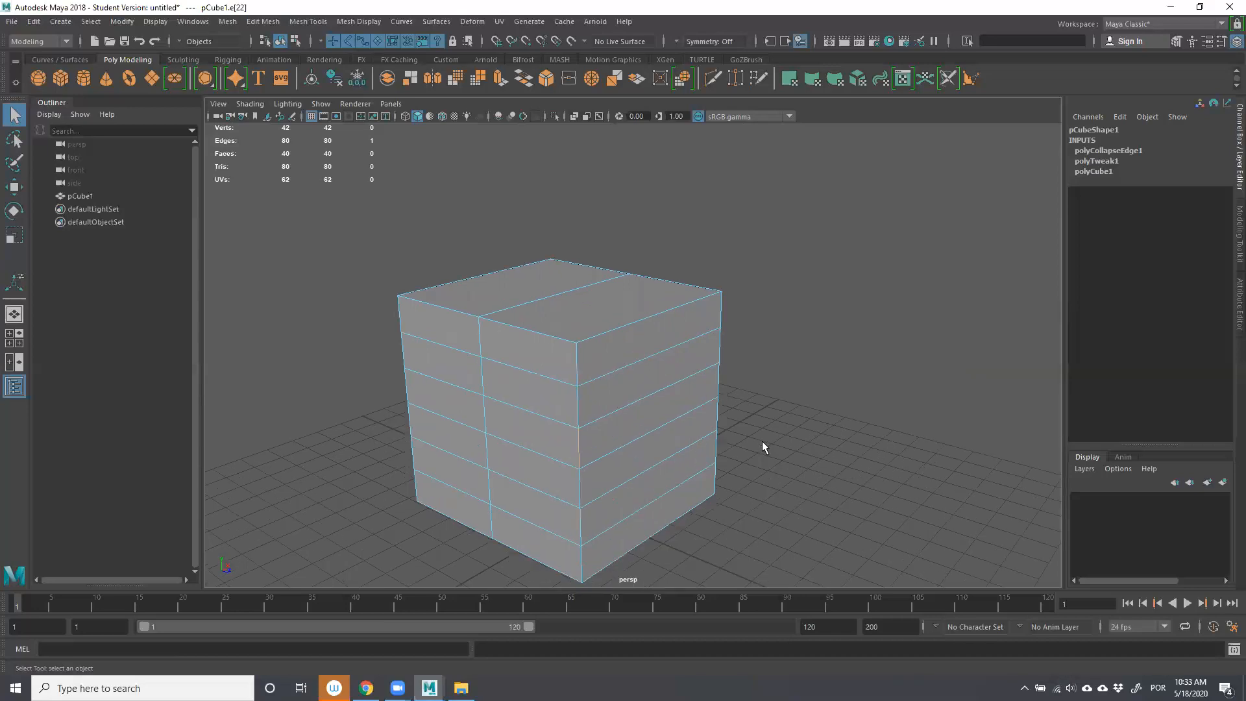
alt+drag(726, 481, 746, 436)
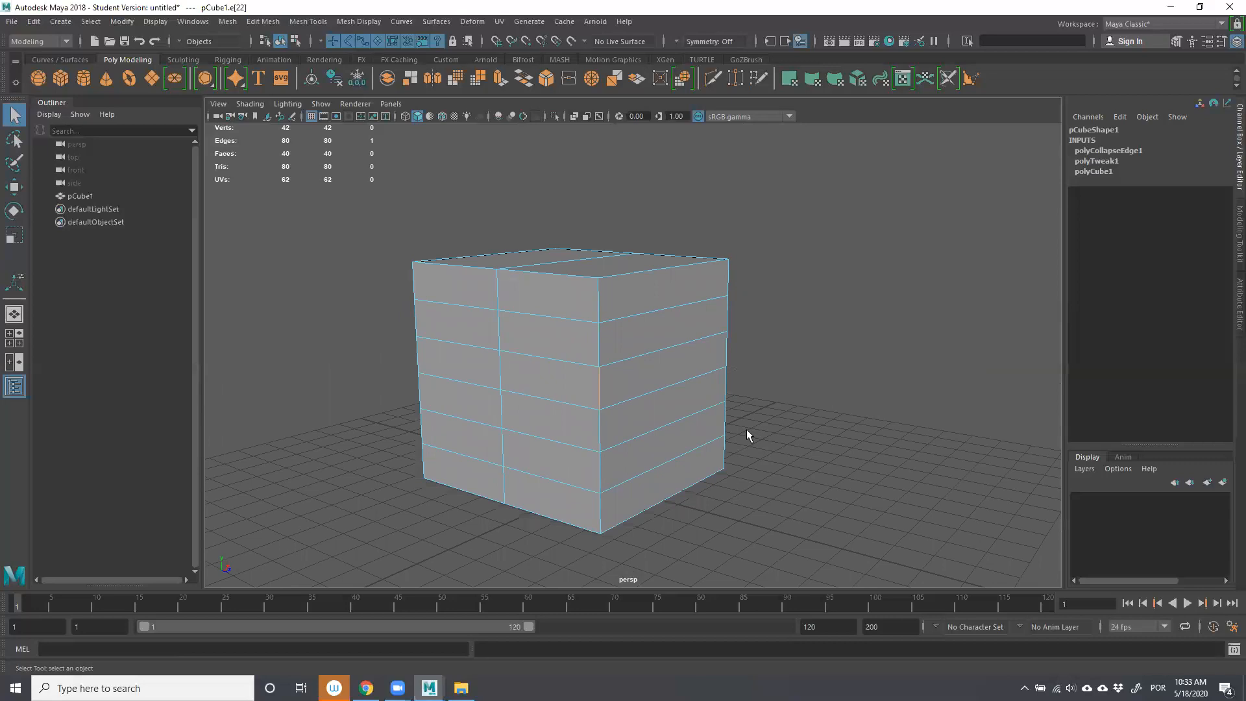
key(g)
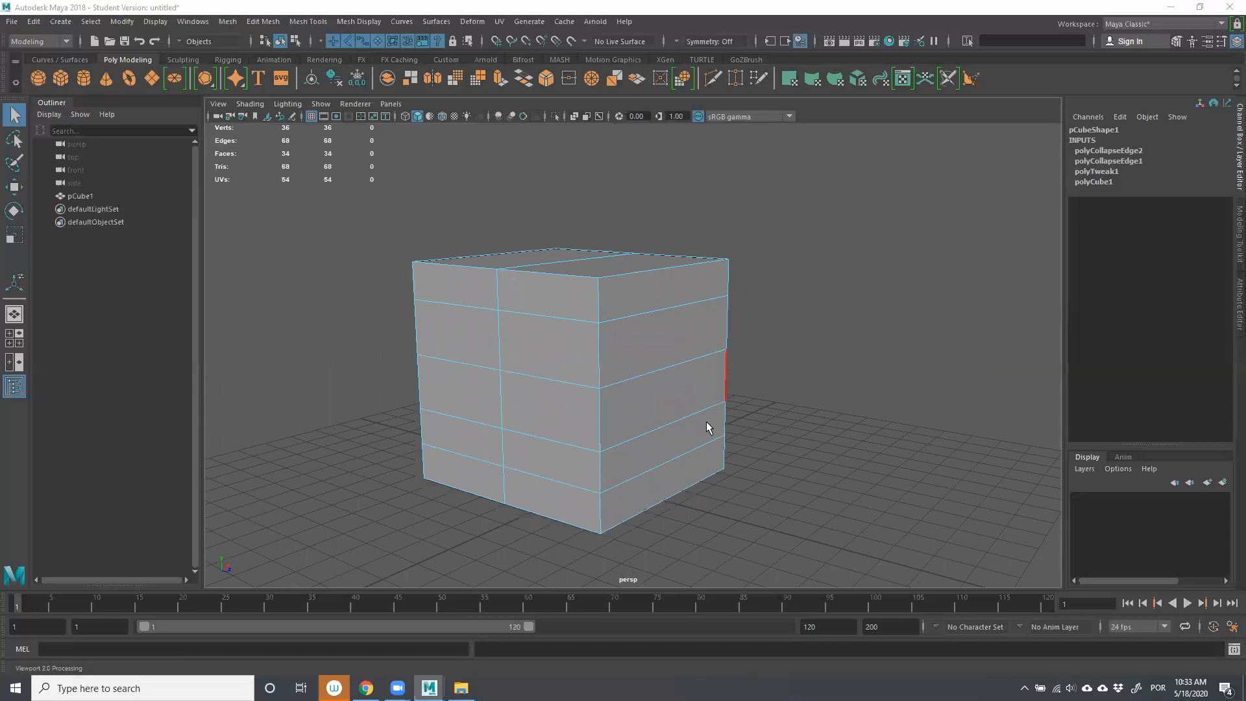
Repeat the edge ring collapse on the vertical corner edge in the second row from the top.
click(600, 471)
click(600, 358)
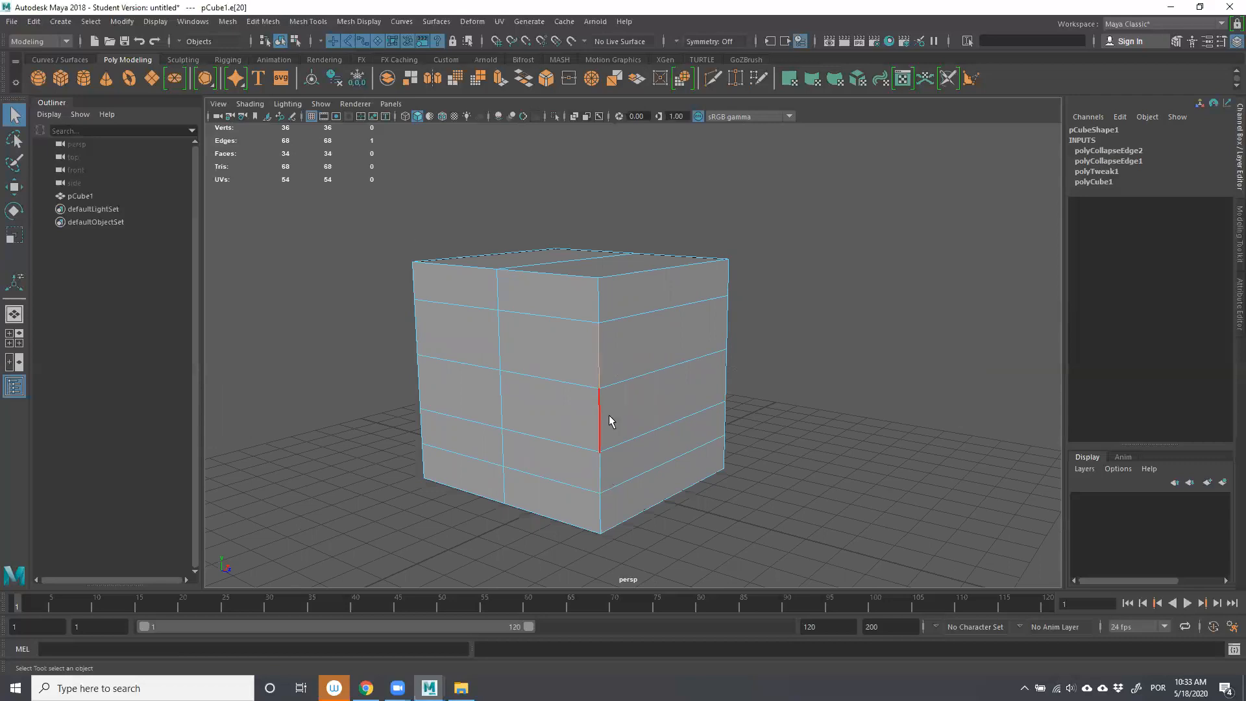
key(g)
Select a vertical corner edge in the third row from the top, move it outward along X, and undo the move.
click(601, 467)
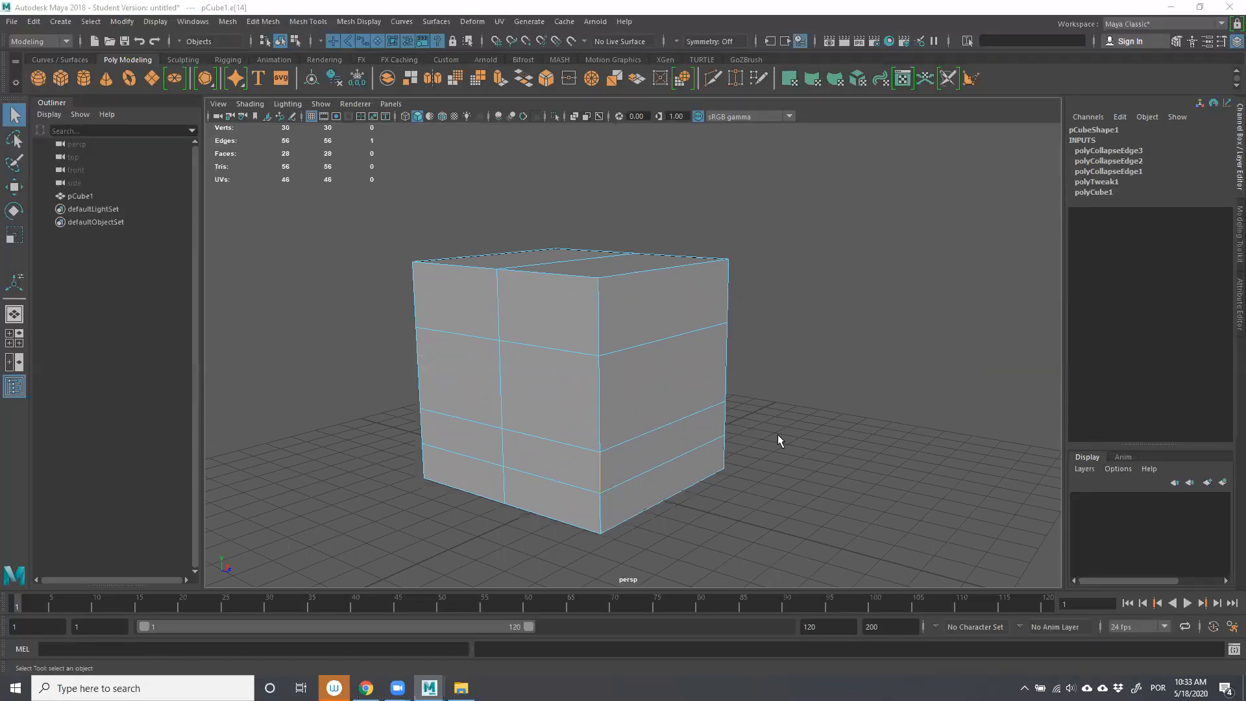
click(867, 438)
alt+drag(651, 459, 710, 465)
click(710, 465)
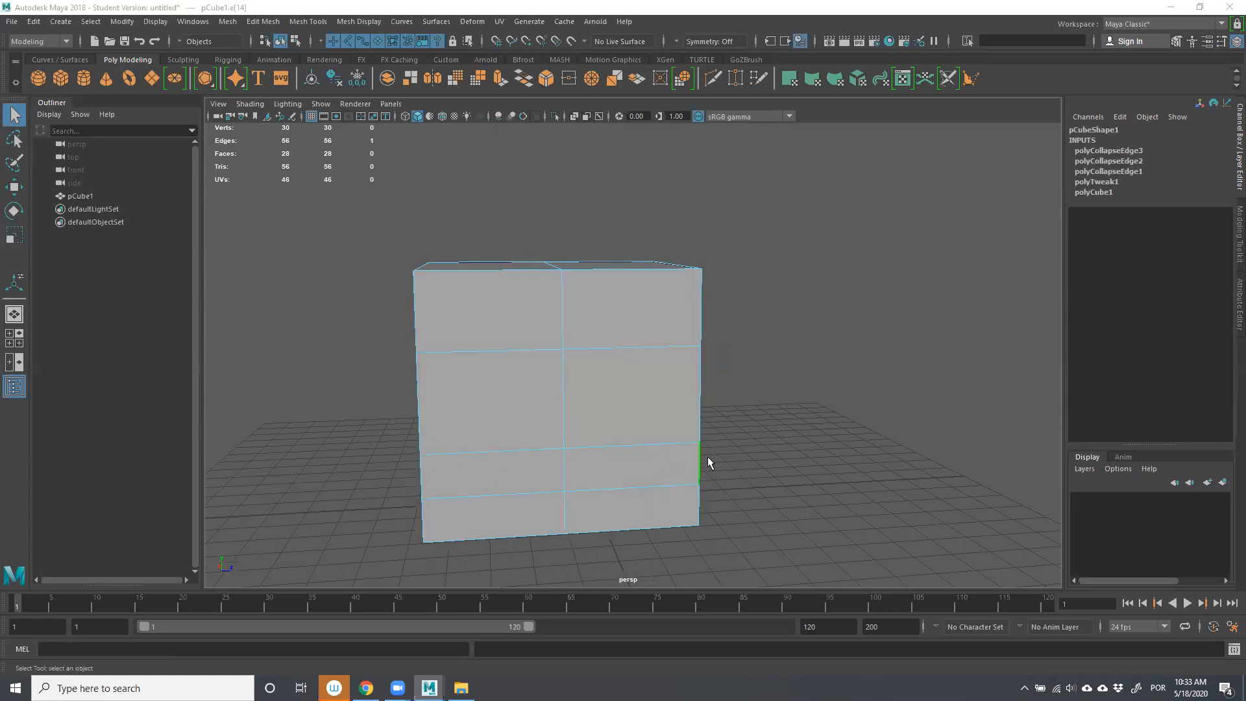
scroll(709, 483, up, 5)
scroll(719, 492, down, 10)
alt+drag(726, 494, 601, 505)
scroll(695, 455, up, 2)
key(w)
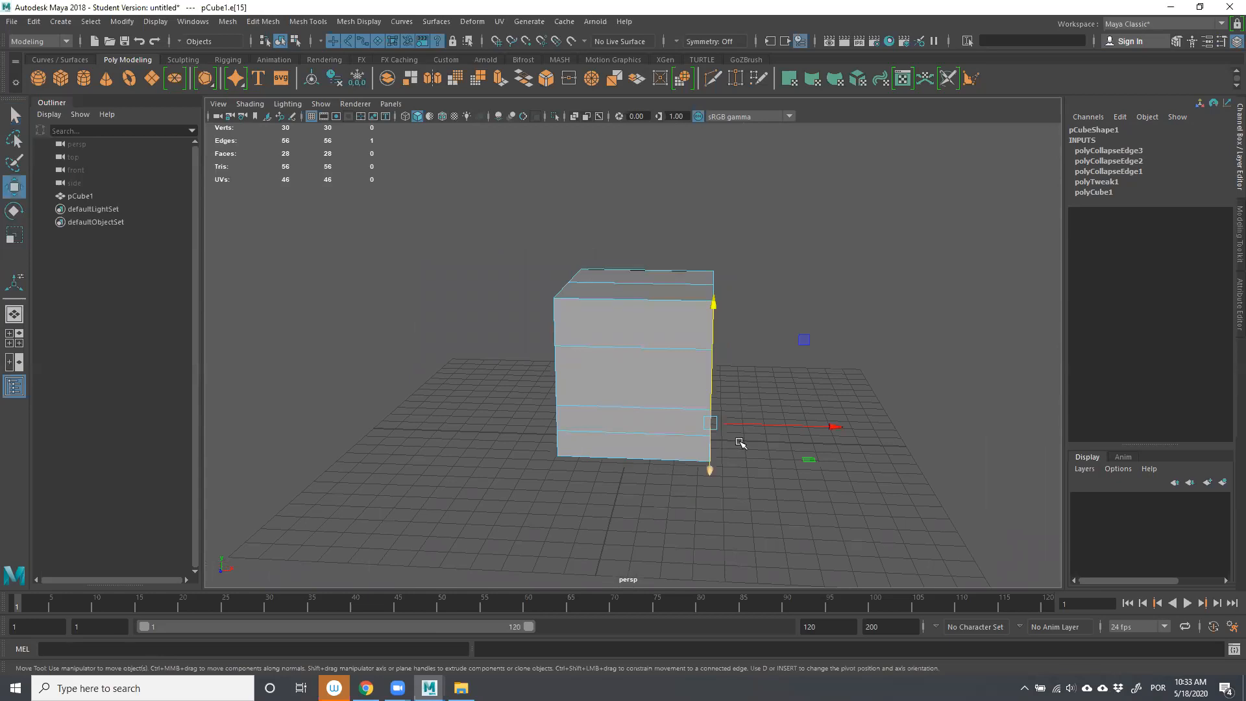
drag(805, 428, 858, 427)
key(ctrl+z)
Select the third-row vertical edge at the front face's opposite corner, move it freely, and undo the move.
click(549, 422)
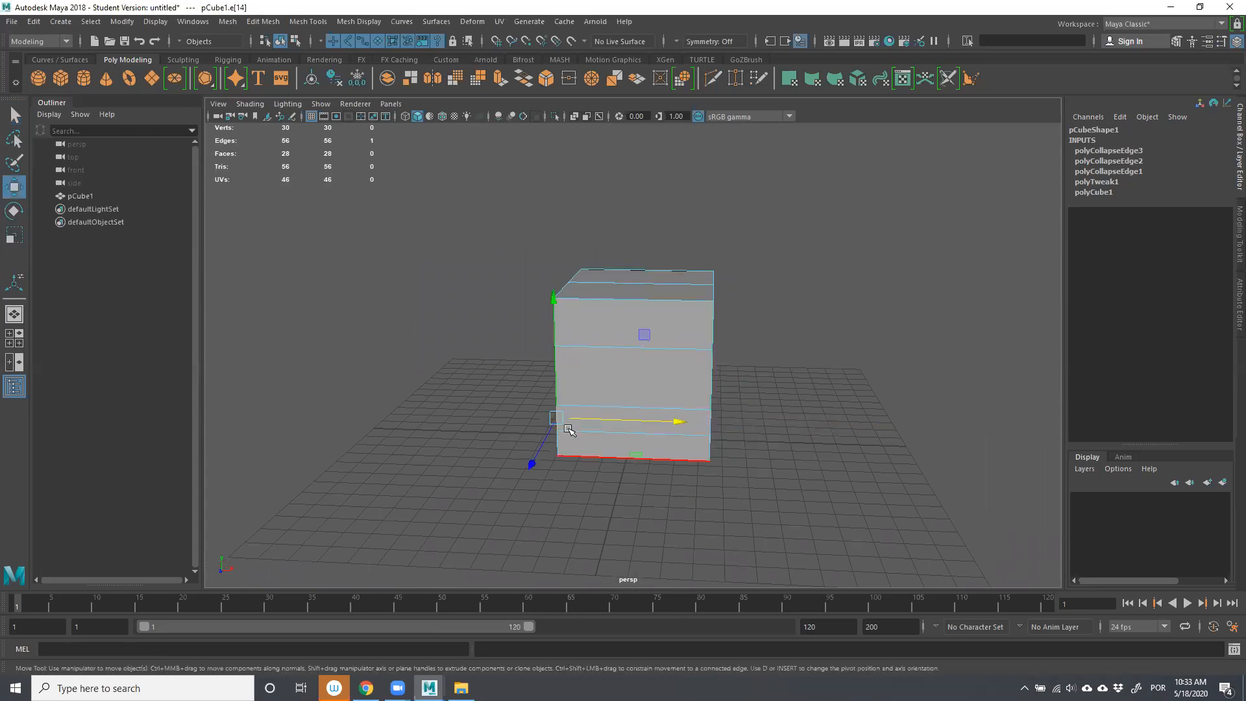
drag(545, 418, 588, 408)
key(ctrl+z)
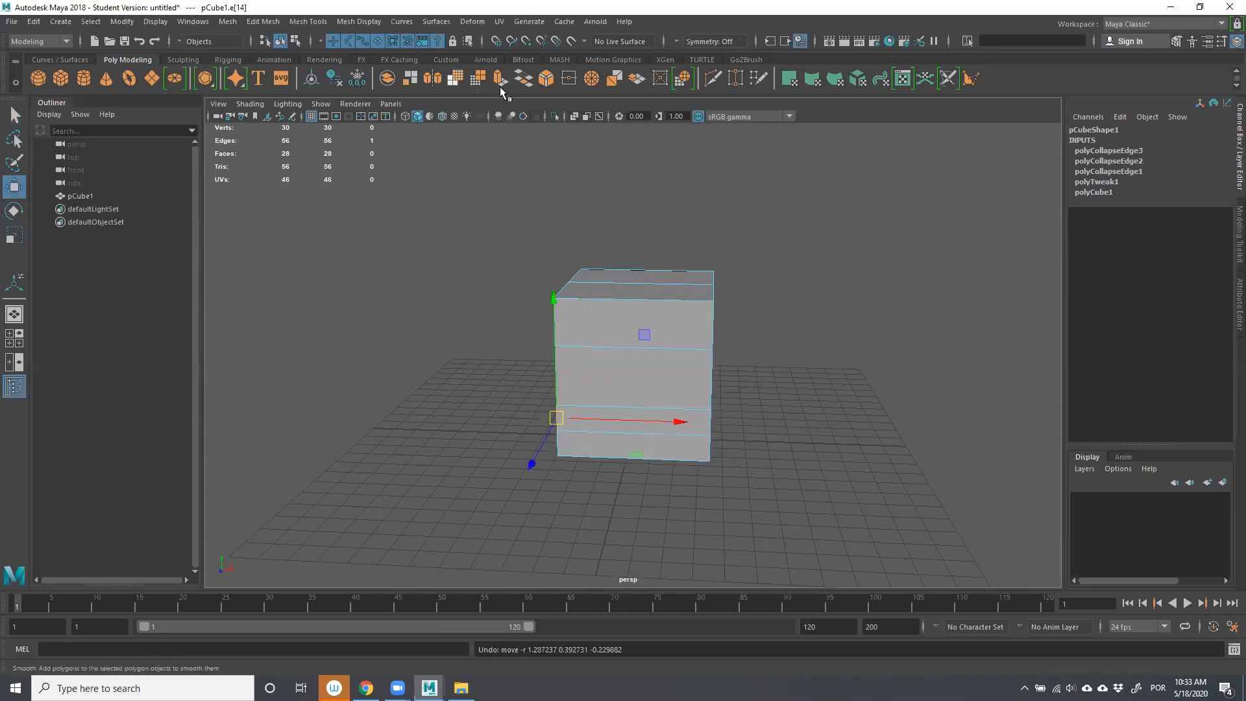
Repeat the edge ring collapse on the selected vertical corner edge in the third row.
key(g)
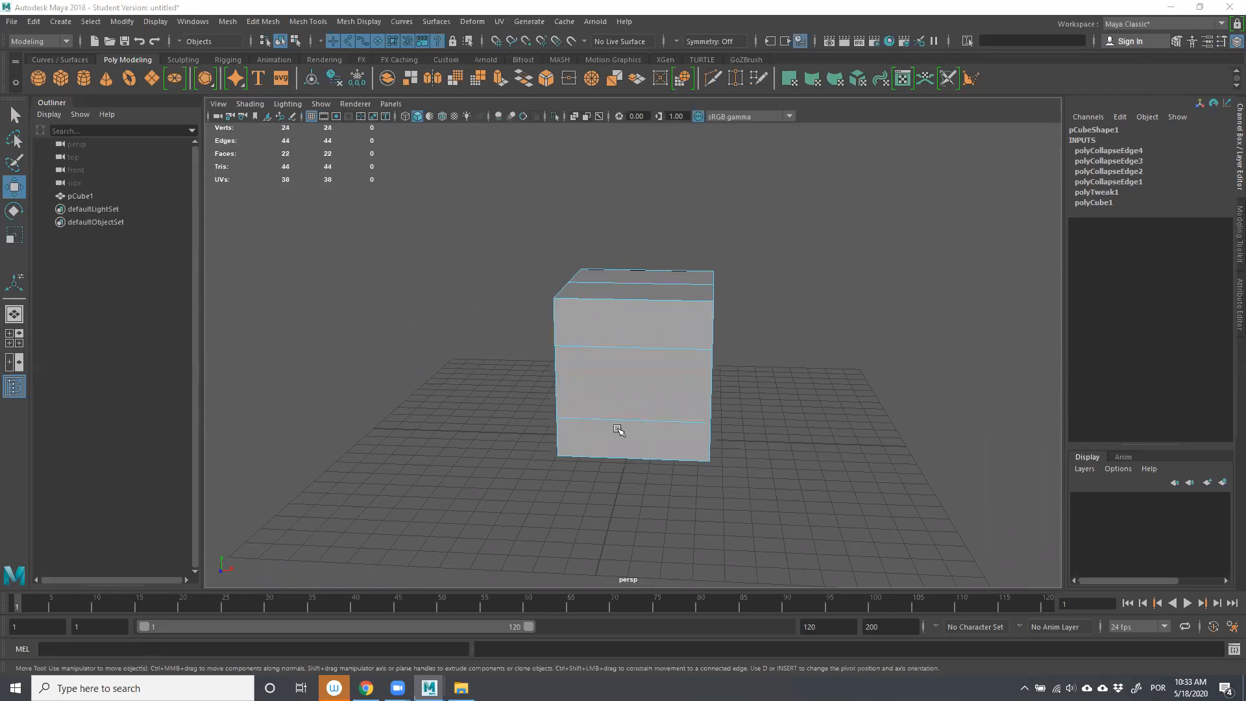
alt+drag(725, 428, 694, 417)
click(646, 396)
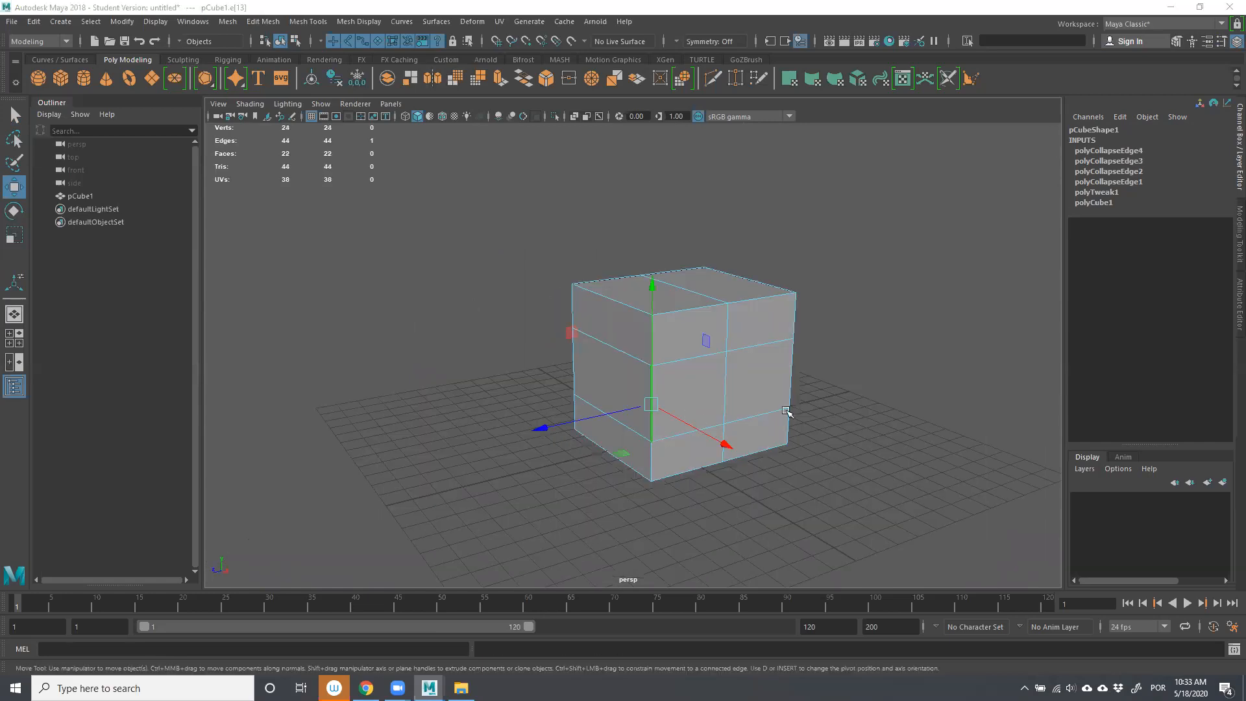
key(ctrl+z)
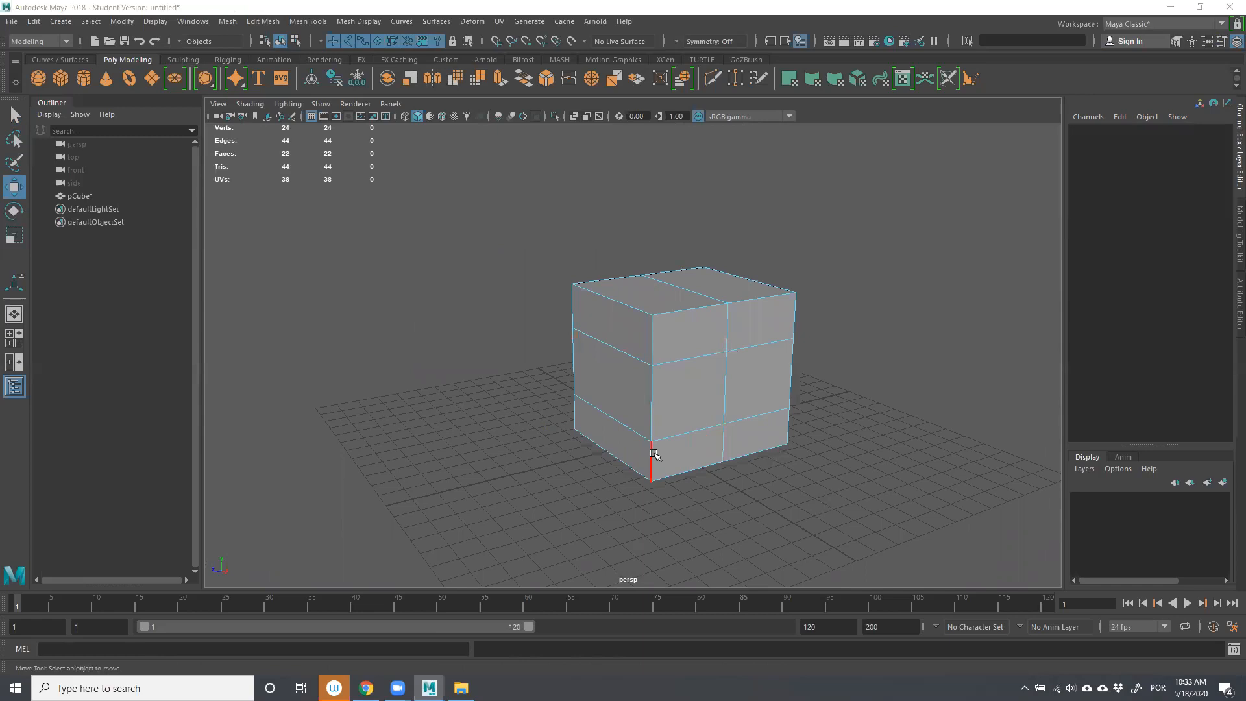
click(666, 446)
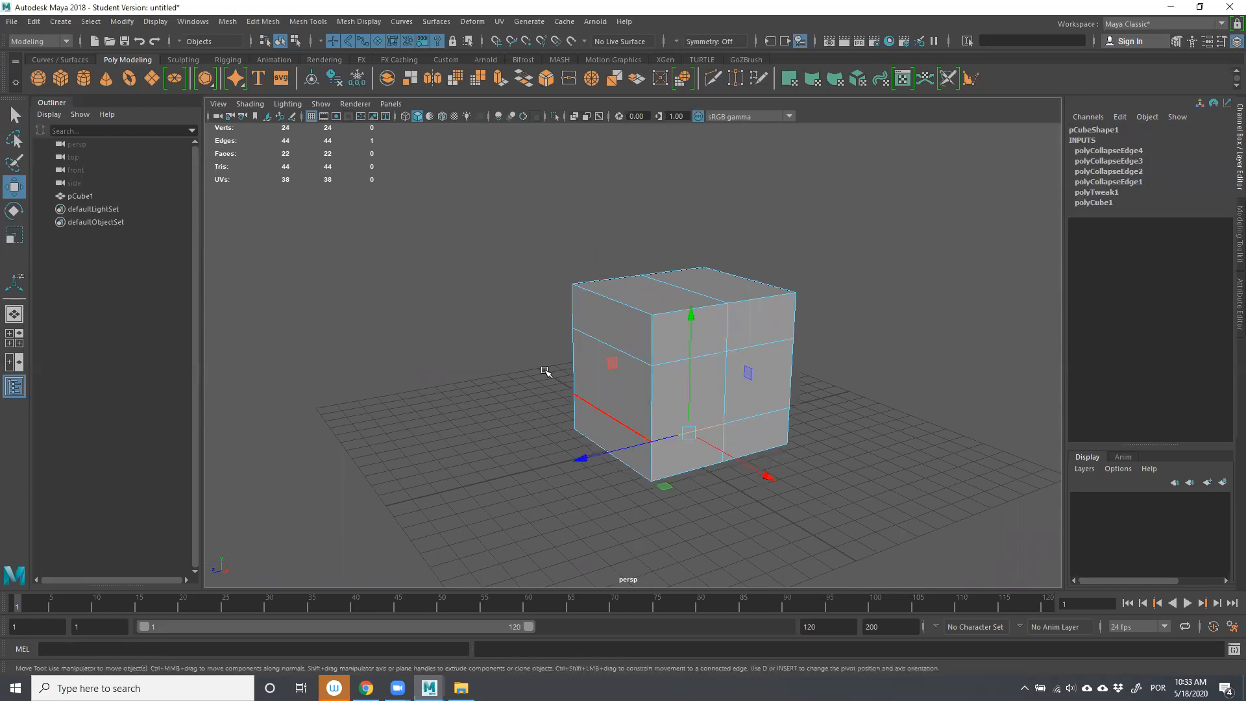
click(584, 333)
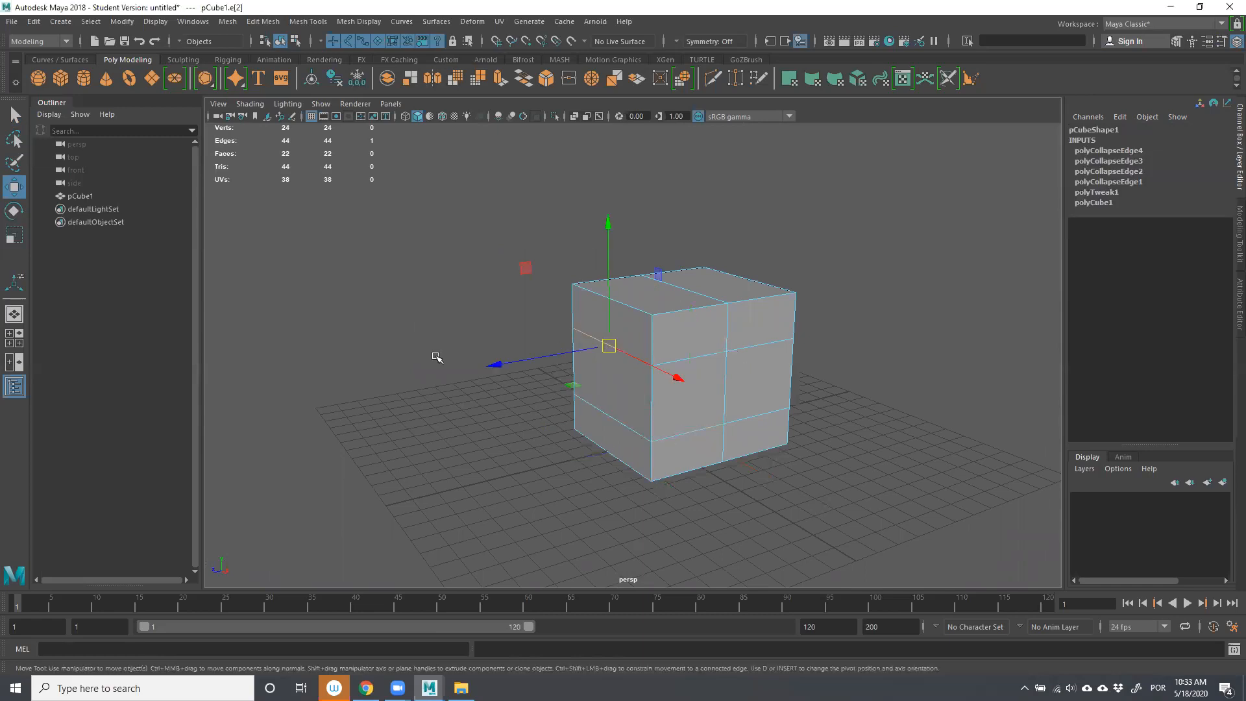
click(437, 356)
scroll(753, 364, up, 5)
click(747, 364)
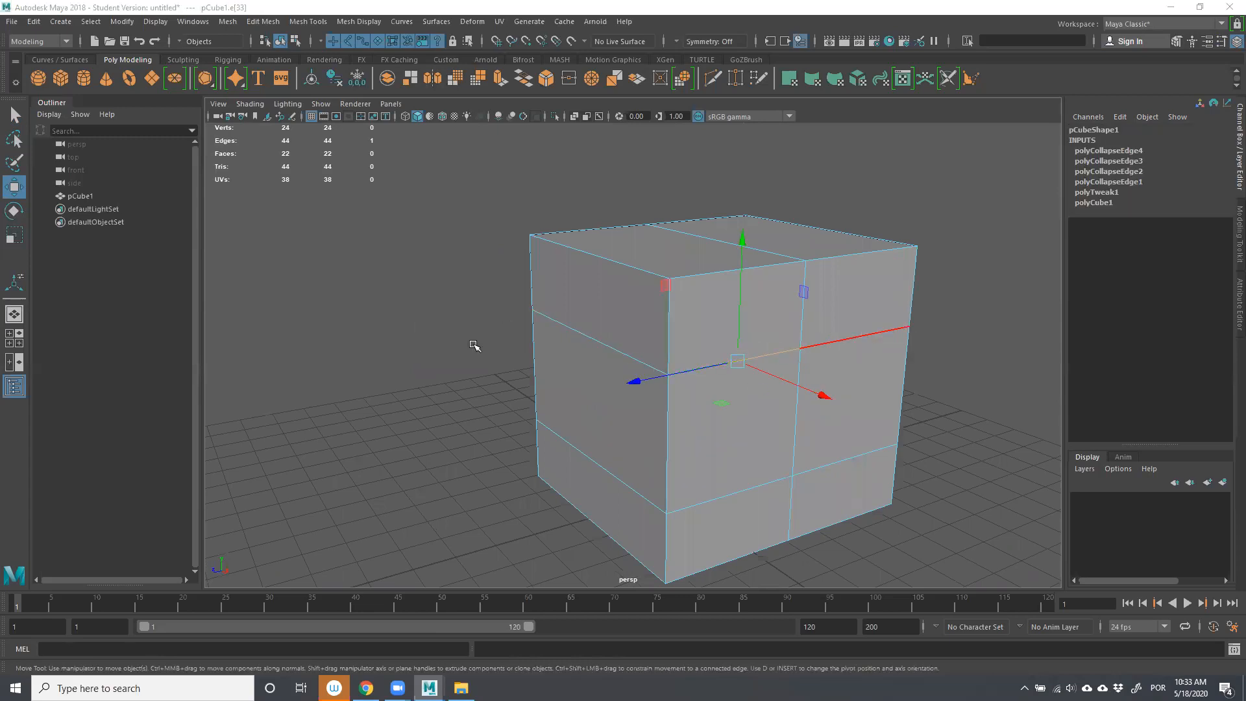
click(774, 331)
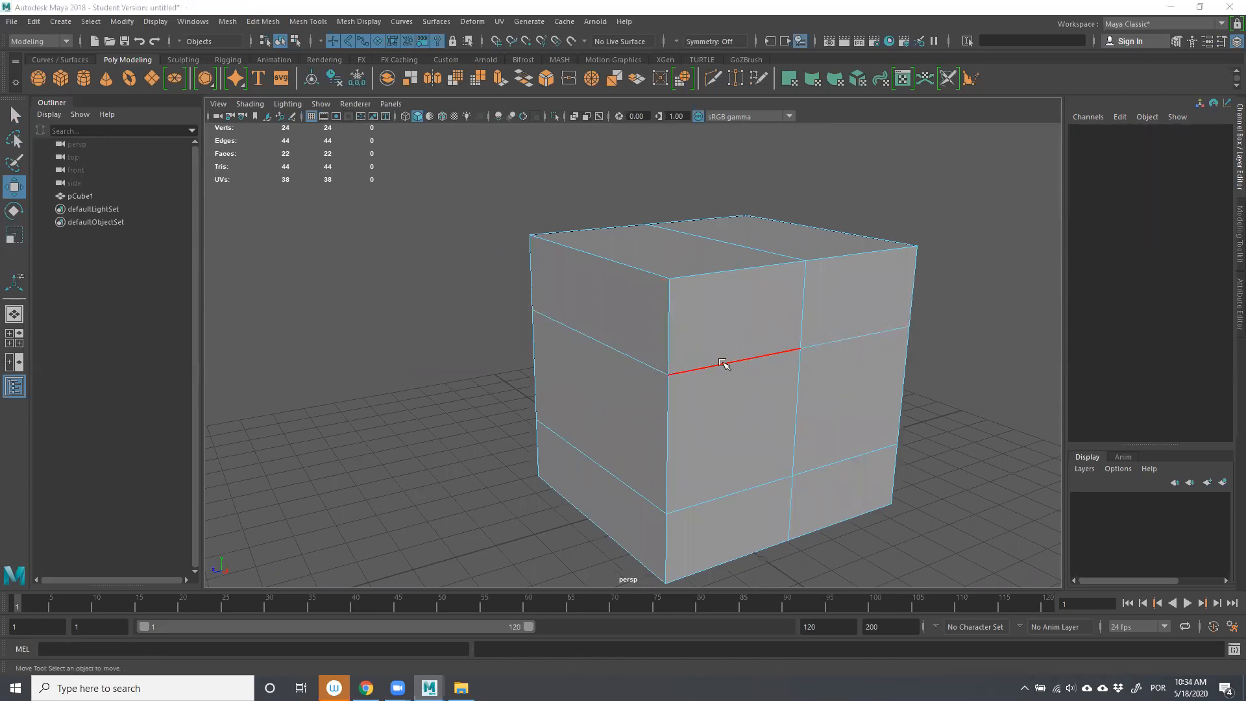
Select the upper horizontal edge loop around the cube and raise it to about Y 6.04, near the cube's top.
click(723, 364)
double_click(592, 337)
drag(719, 256, 727, 159)
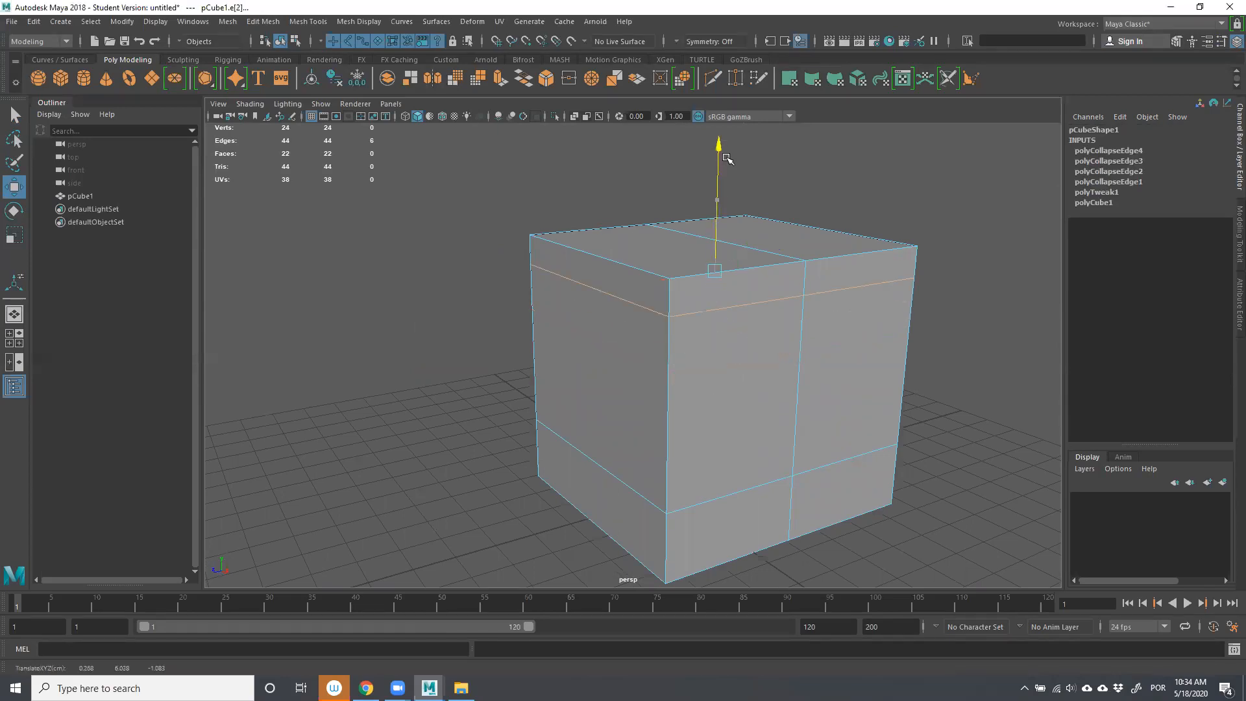
click(481, 314)
Switch to face selection, select the two adjacent faces in the top band on one side, and clear the selection.
scroll(587, 431, up, 2)
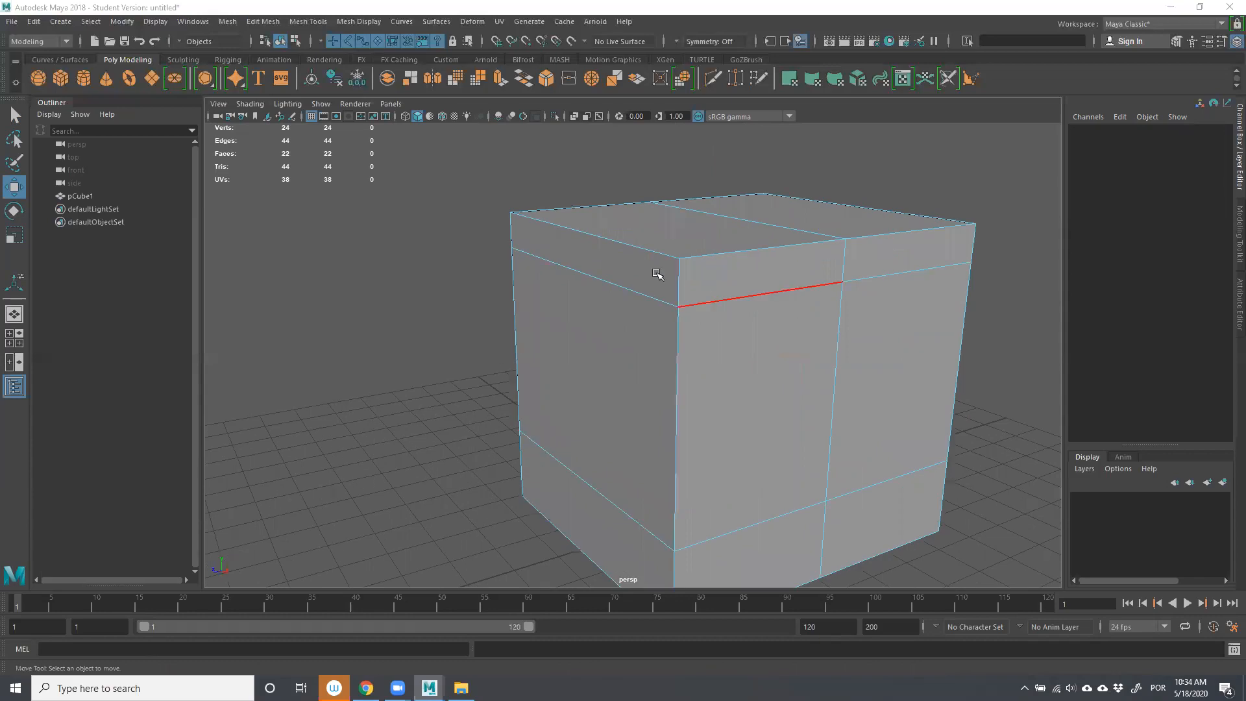
right_drag(646, 278, 646, 305)
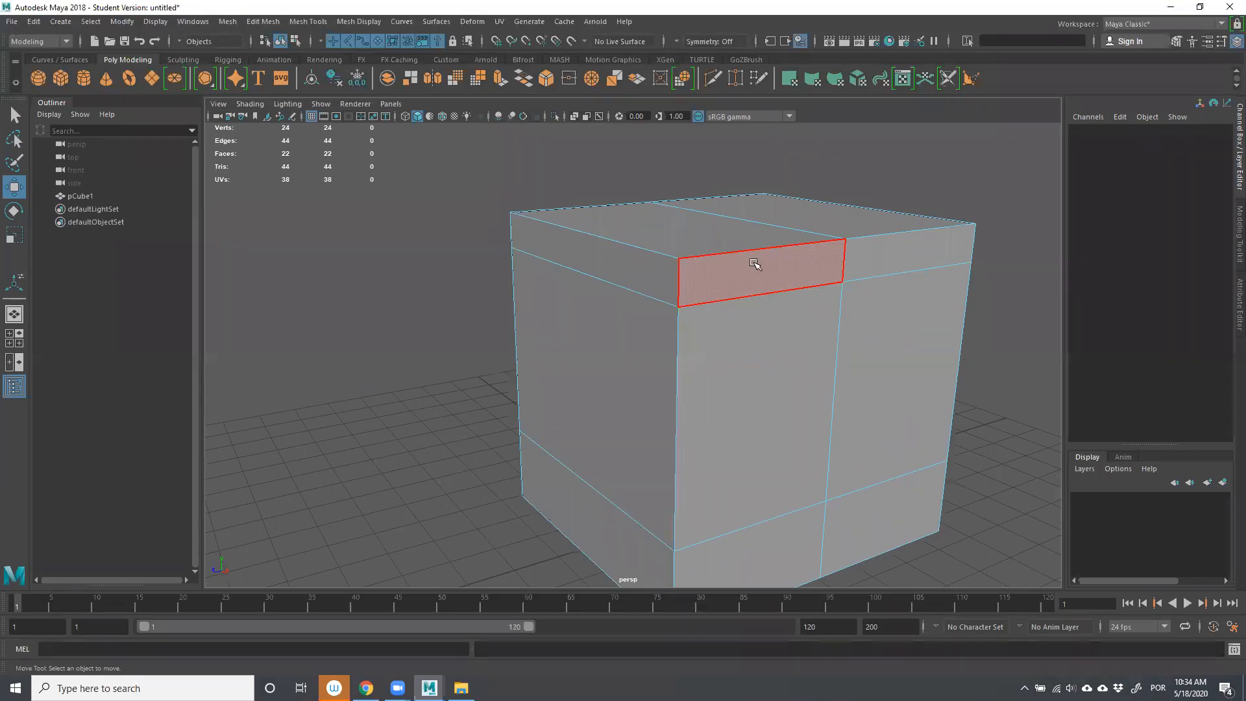
click(755, 264)
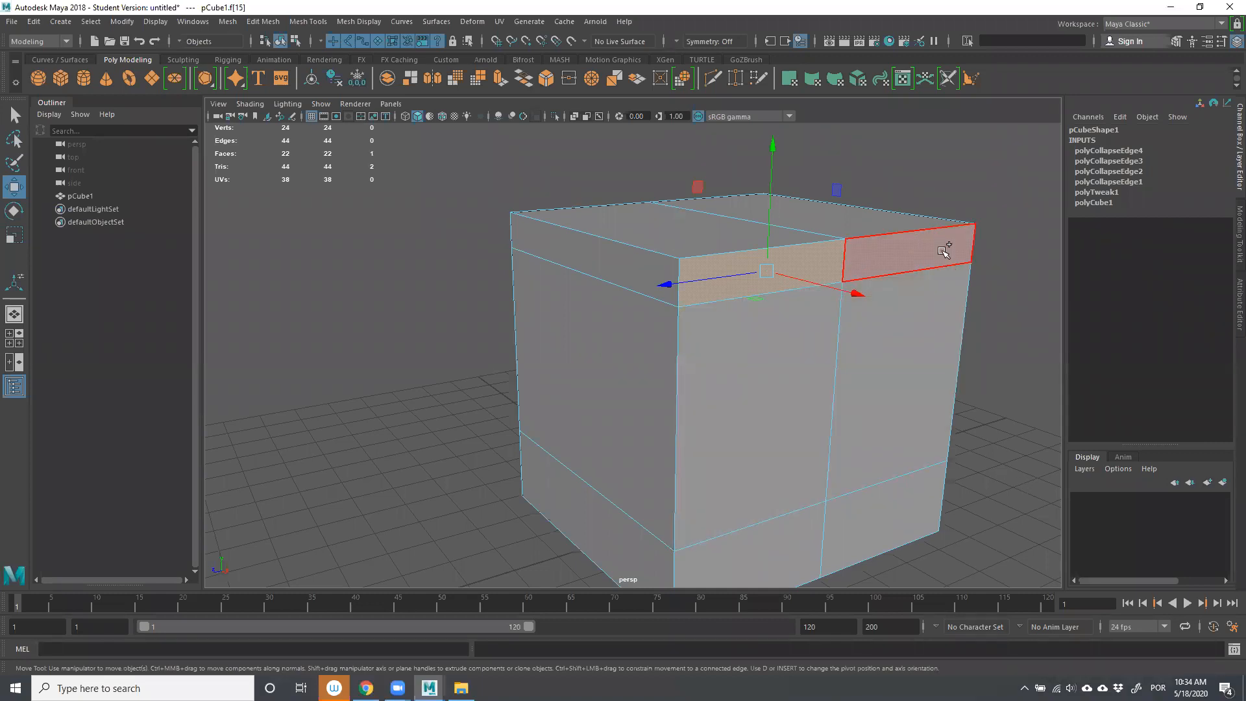
shift+click(945, 252)
alt+drag(935, 335, 1007, 313)
click(423, 200)
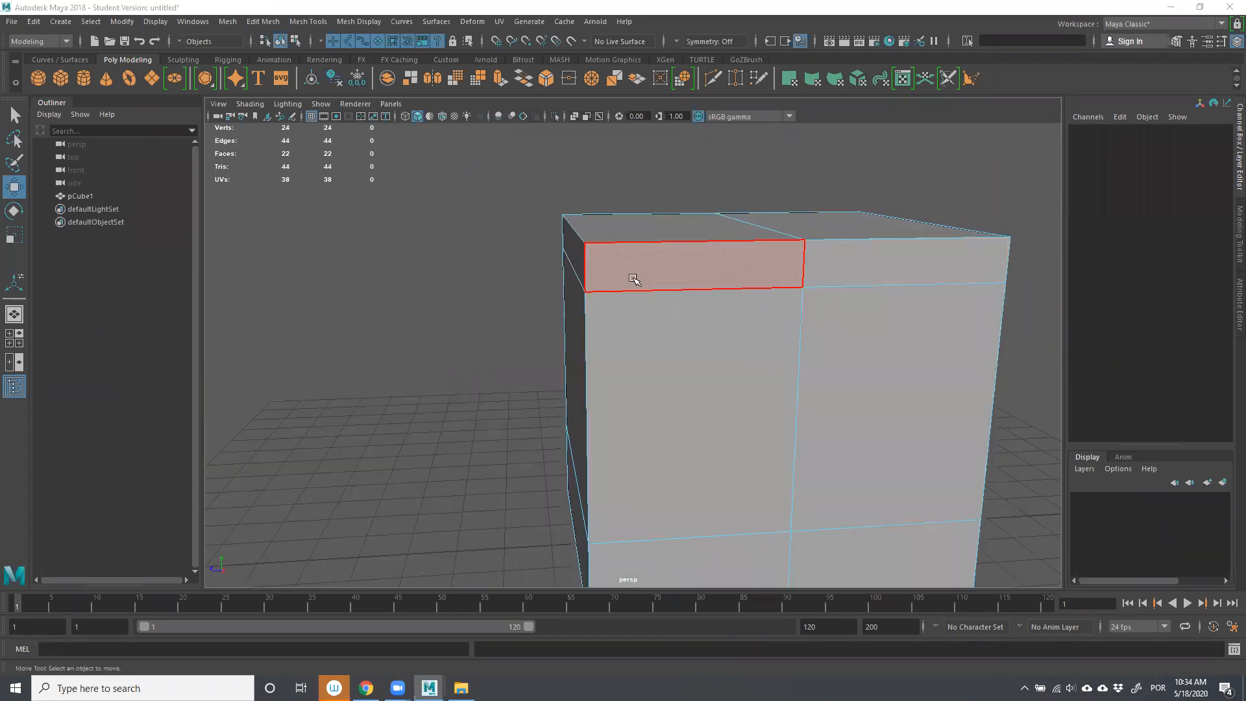
Select the full face loop around the cube's top band and clear the selection.
click(639, 285)
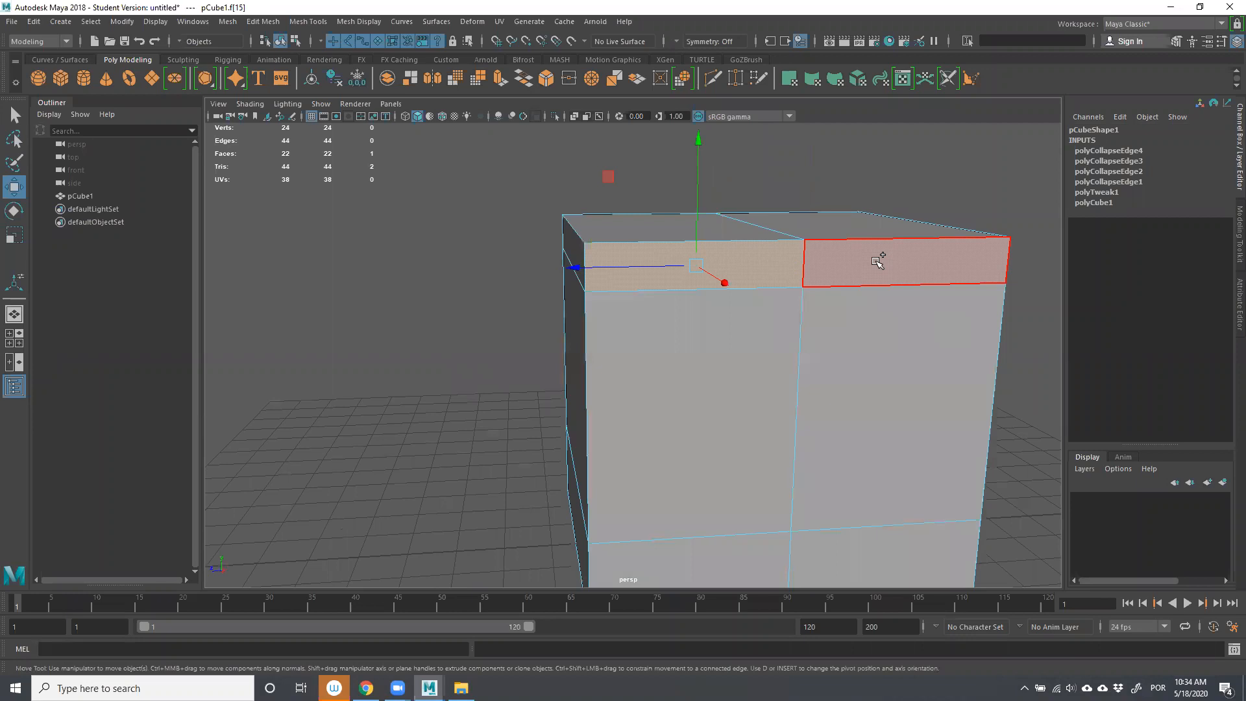
shift+double_click(877, 262)
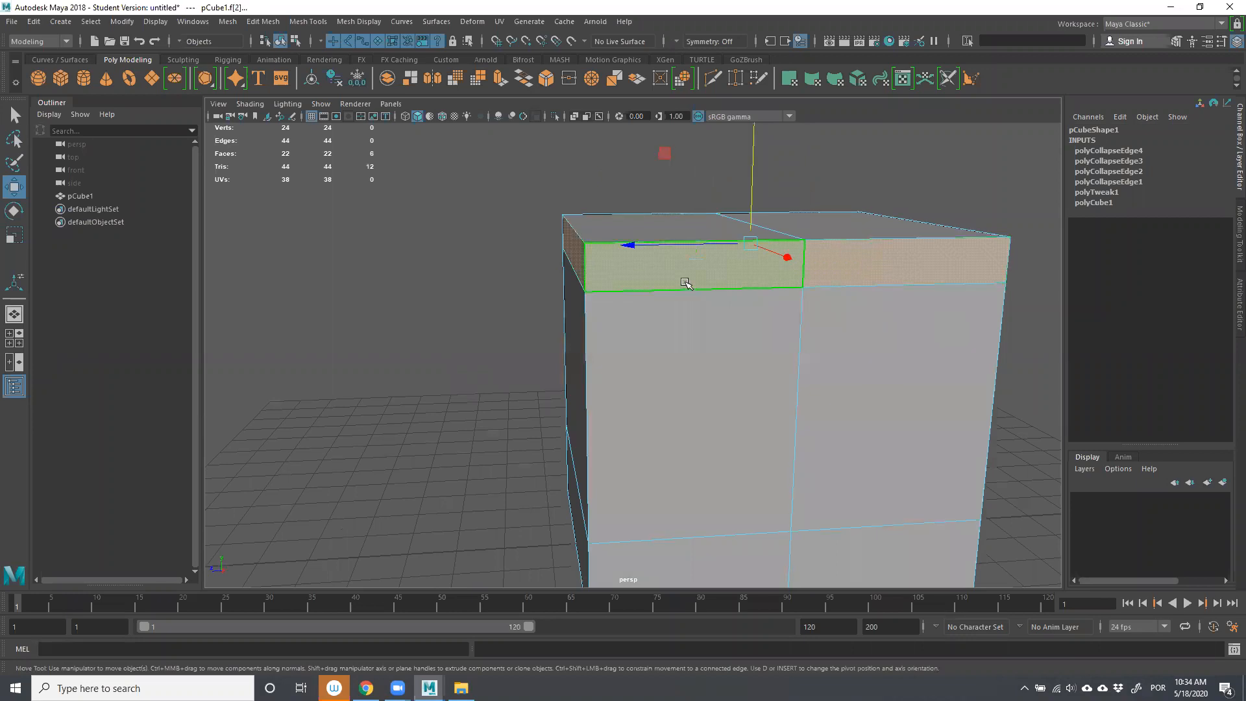
alt+drag(796, 283, 789, 387)
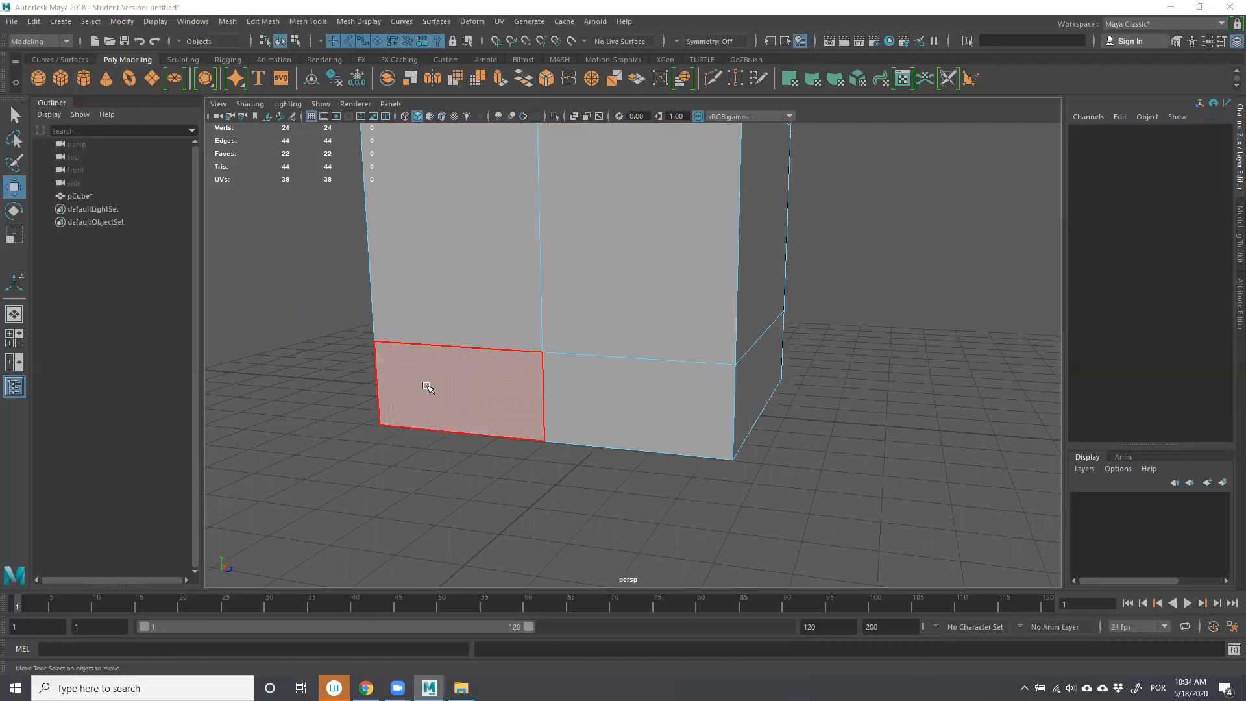
Extrude the face loop around the cube's bottom band outward with a Local Translate Z of 3.623.
scroll(859, 447, down, 3)
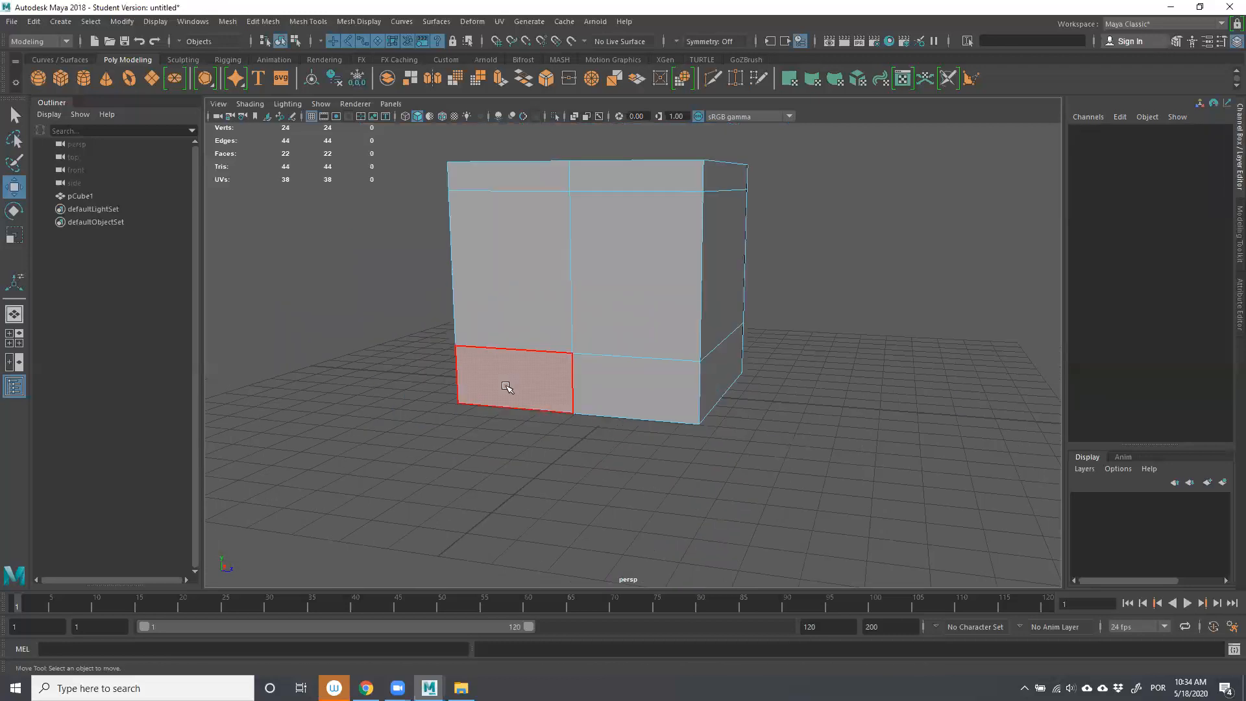
click(640, 392)
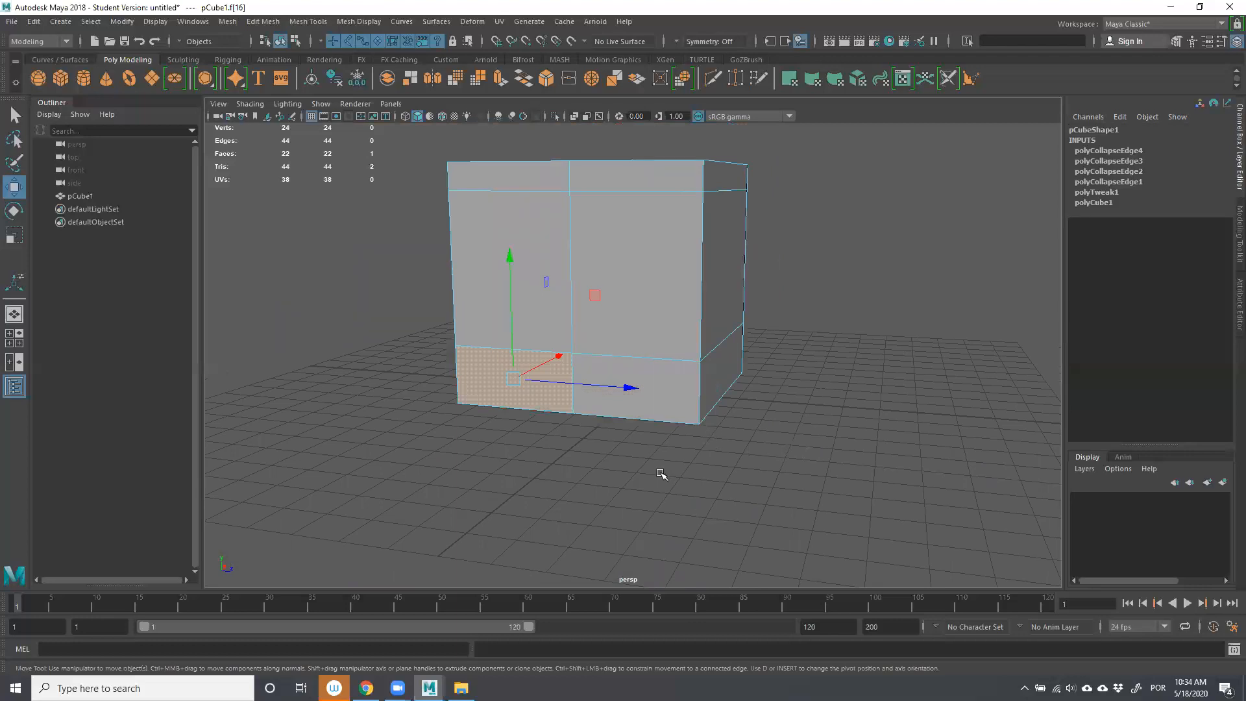
shift+double_click(681, 380)
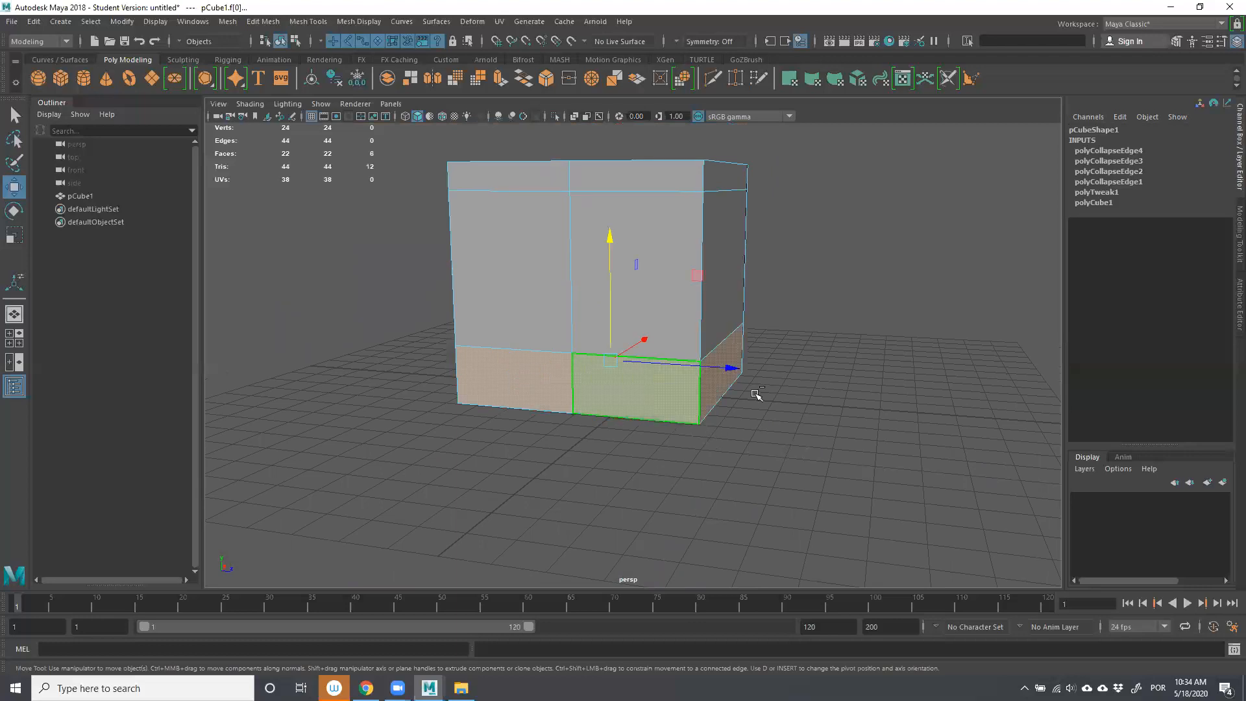
alt+drag(766, 403, 513, 286)
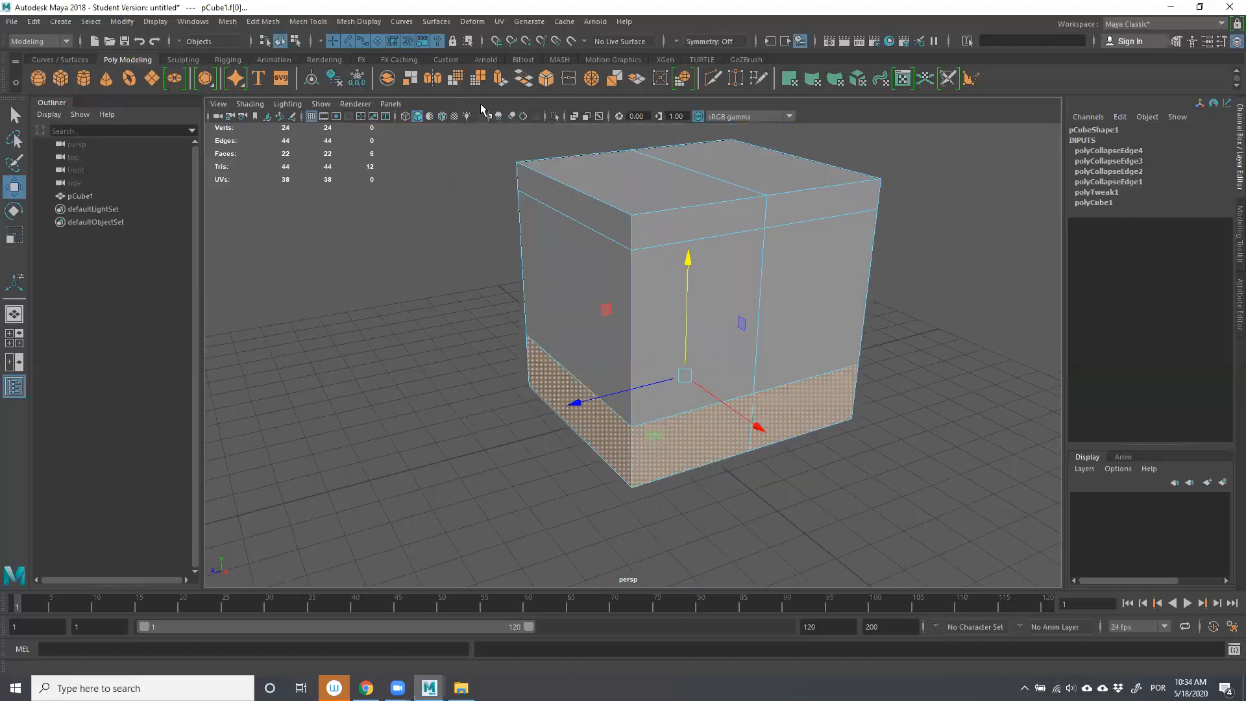
key(ctrl+e)
drag(534, 423, 354, 429)
mouse_move(342, 385)
alt+mouse_down()
mouse_move(648, 403)
mouse_move(665, 382)
mouse_move(870, 337)
mouse_move(288, 381)
mouse_move(495, 384)
mouse_move(331, 379)
alt+mouse_up()
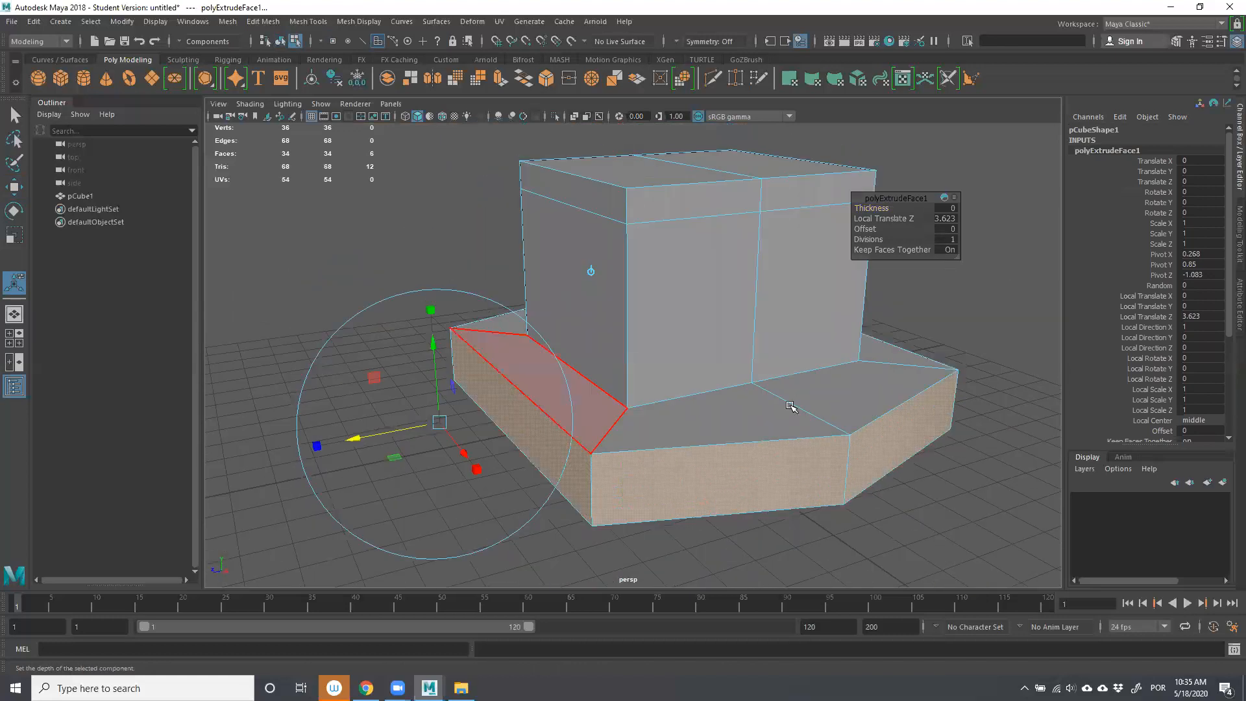
Select the two angled outer faces at one end of the extruded base and scale them flat along X.
click(688, 480)
shift+click(688, 481)
alt+drag(689, 480, 877, 489)
alt+middle_drag(877, 489, 656, 539)
alt+drag(728, 413, 731, 418)
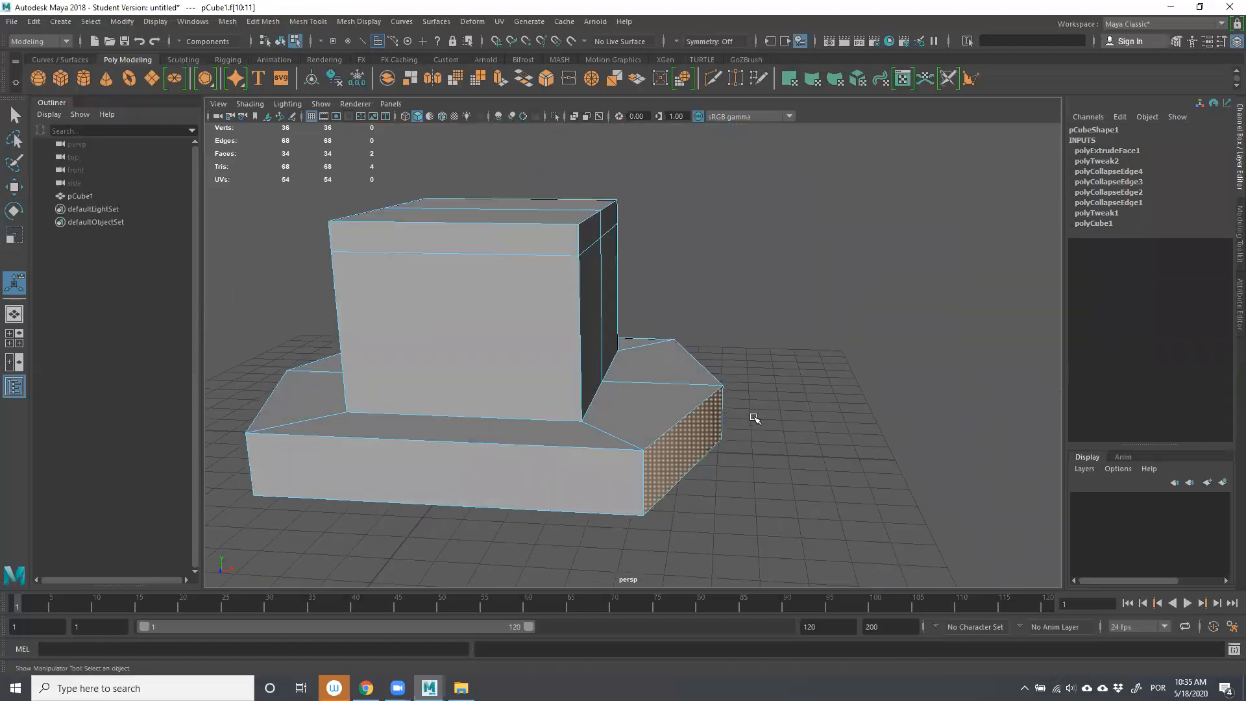
key(r)
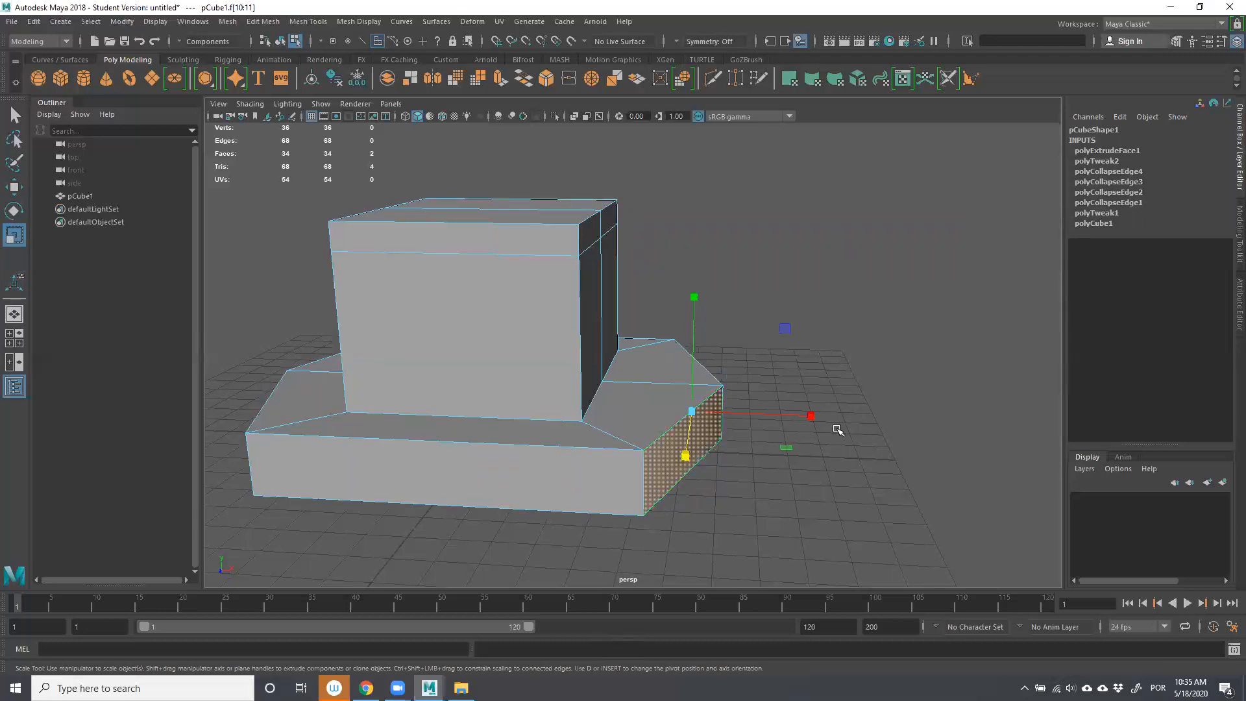
drag(813, 416, 522, 384)
drag(290, 368, 325, 353)
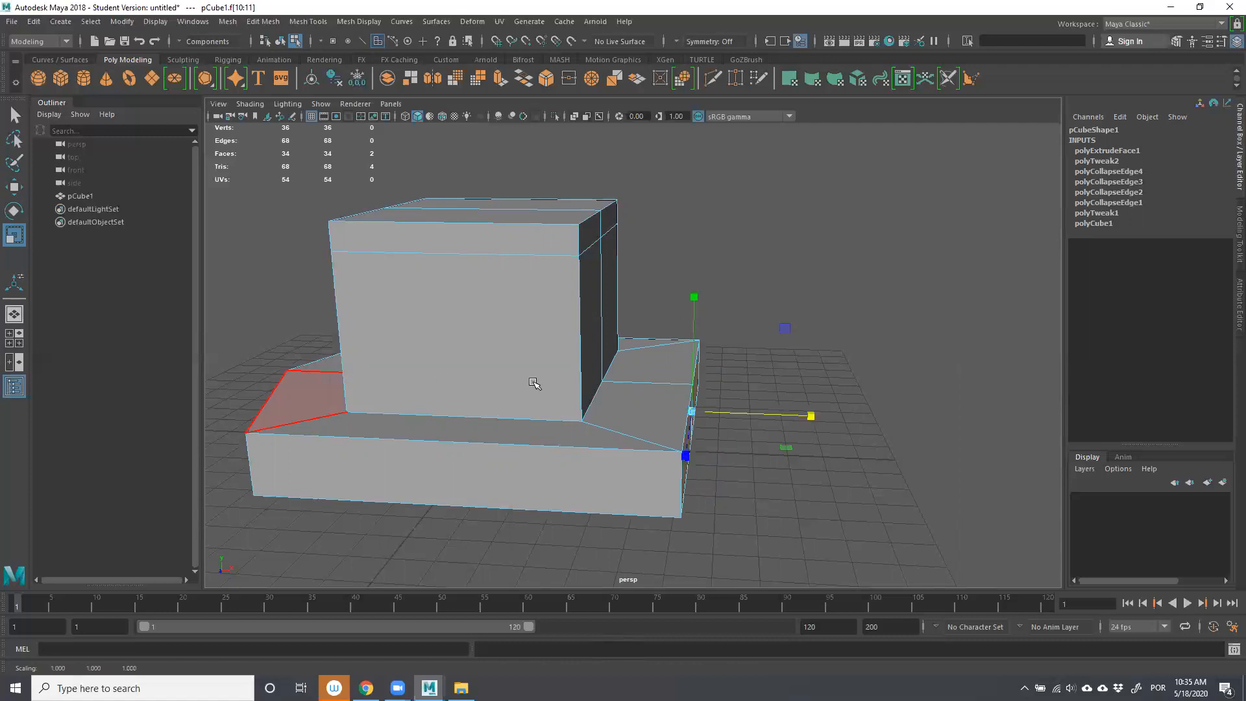
Flatten the two angled outer faces at the opposite end of the base by scaling them along X.
alt+drag(799, 418, 922, 412)
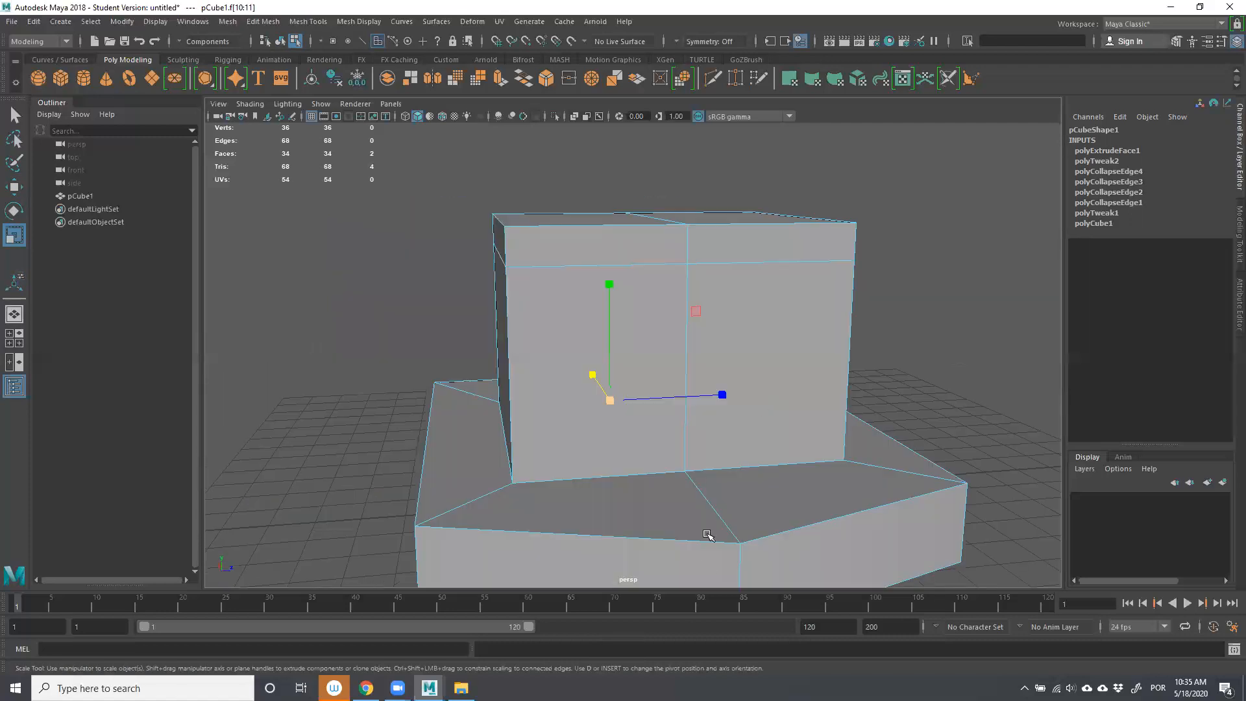
scroll(685, 505, down, 3)
click(680, 498)
click(747, 459)
alt+drag(827, 493, 669, 469)
alt+drag(485, 475, 304, 429)
Reselect both flattened outer faces at this end of the base and move them along X.
click(344, 416)
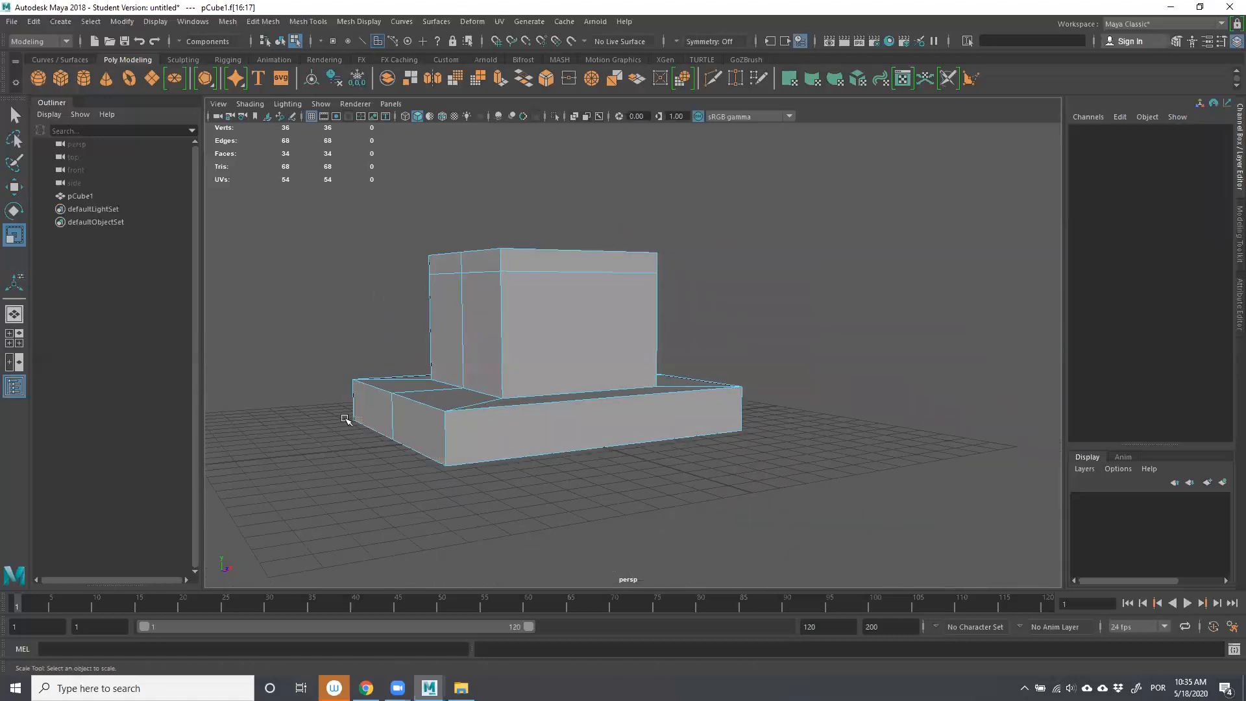
click(361, 396)
click(402, 416)
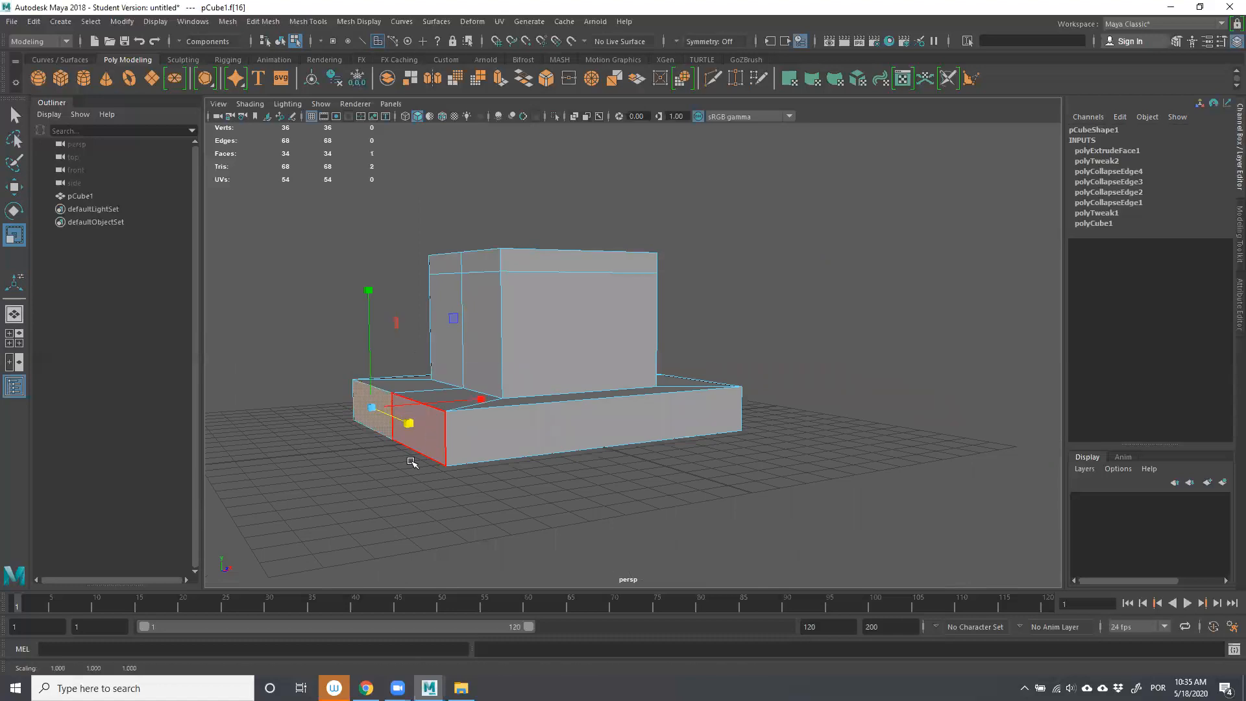
key(q)
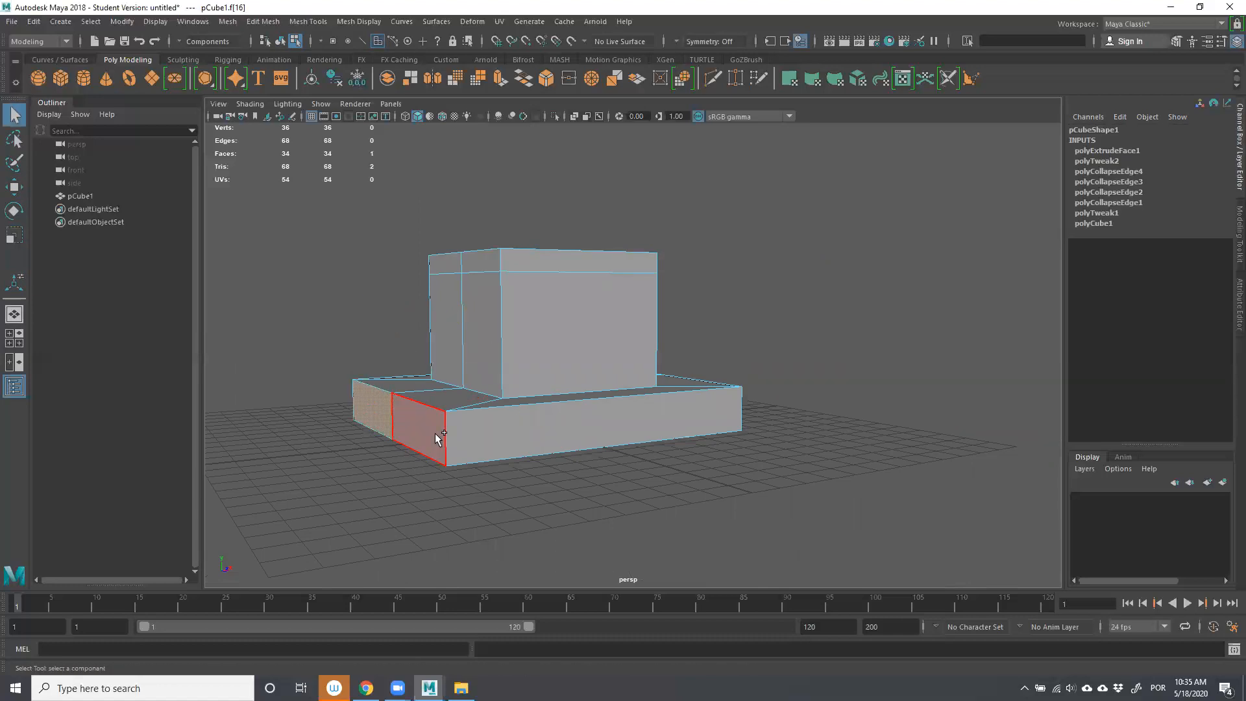
shift+click(438, 439)
key(w)
drag(518, 409, 409, 421)
Select the cube's two top faces and lower them along Y to make the top band thinner.
alt+middle_drag(448, 390, 559, 349)
alt+right_drag(610, 285, 625, 336)
alt+middle_drag(618, 224, 616, 357)
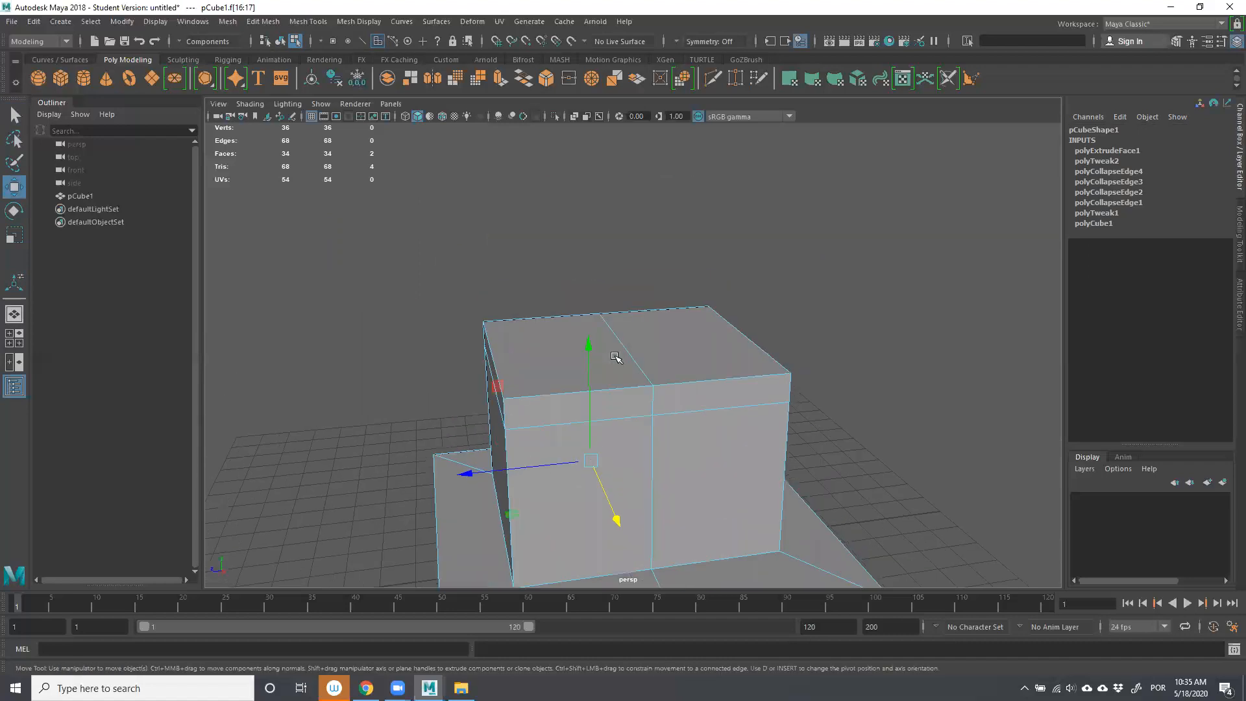
scroll(615, 357, down, 4)
click(581, 356)
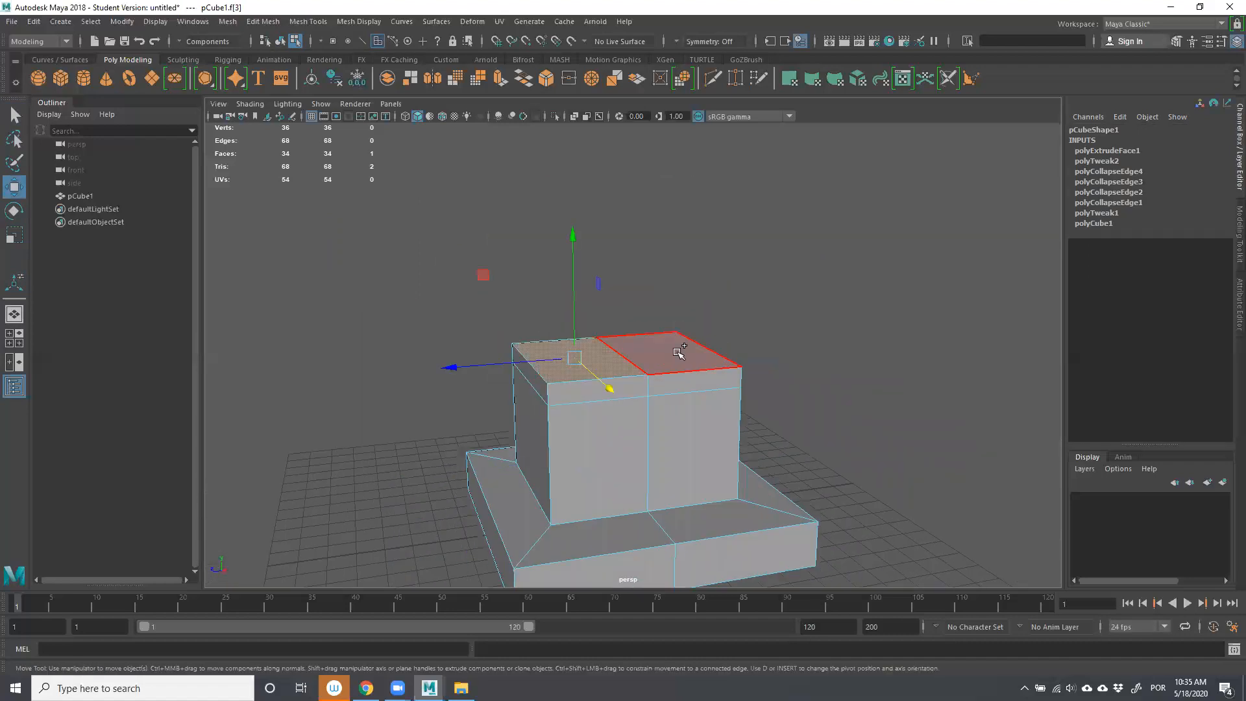
shift+click(678, 354)
drag(622, 241, 623, 255)
Switch to edge selection and raise the top's middle edge to about Y 8.97 to form a gabled roof.
scroll(652, 397, up, 2)
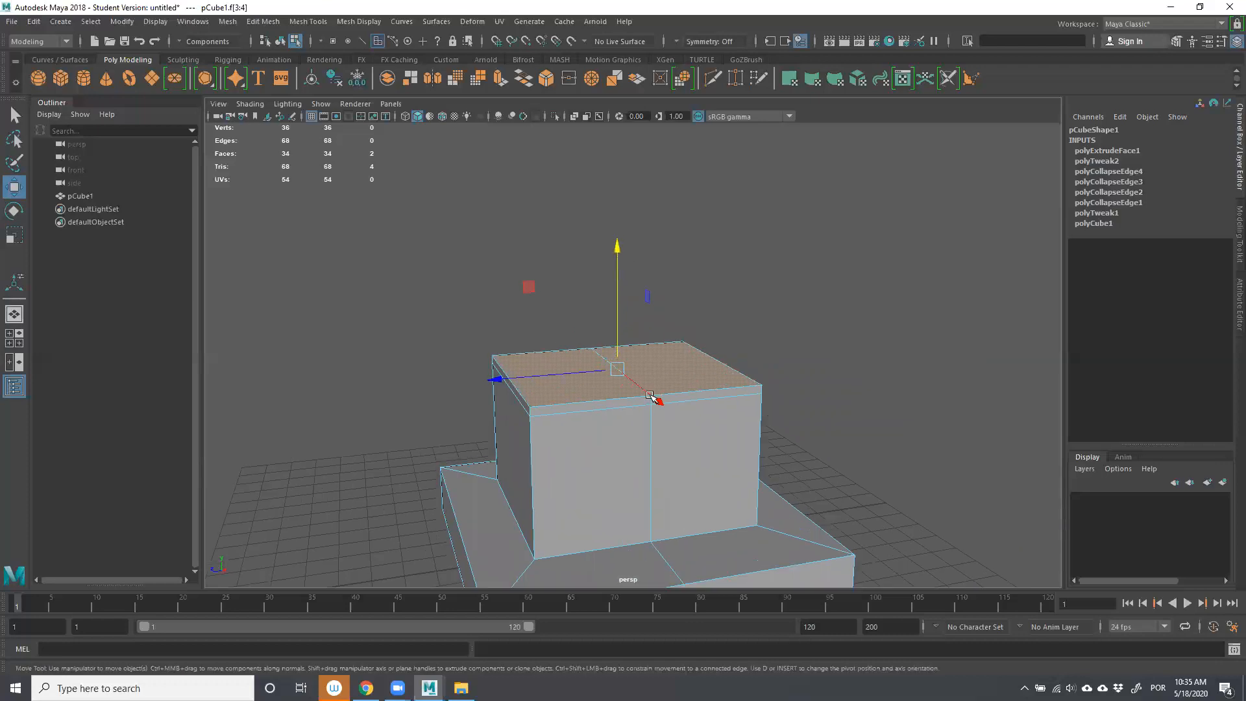
scroll(651, 396, up, 2)
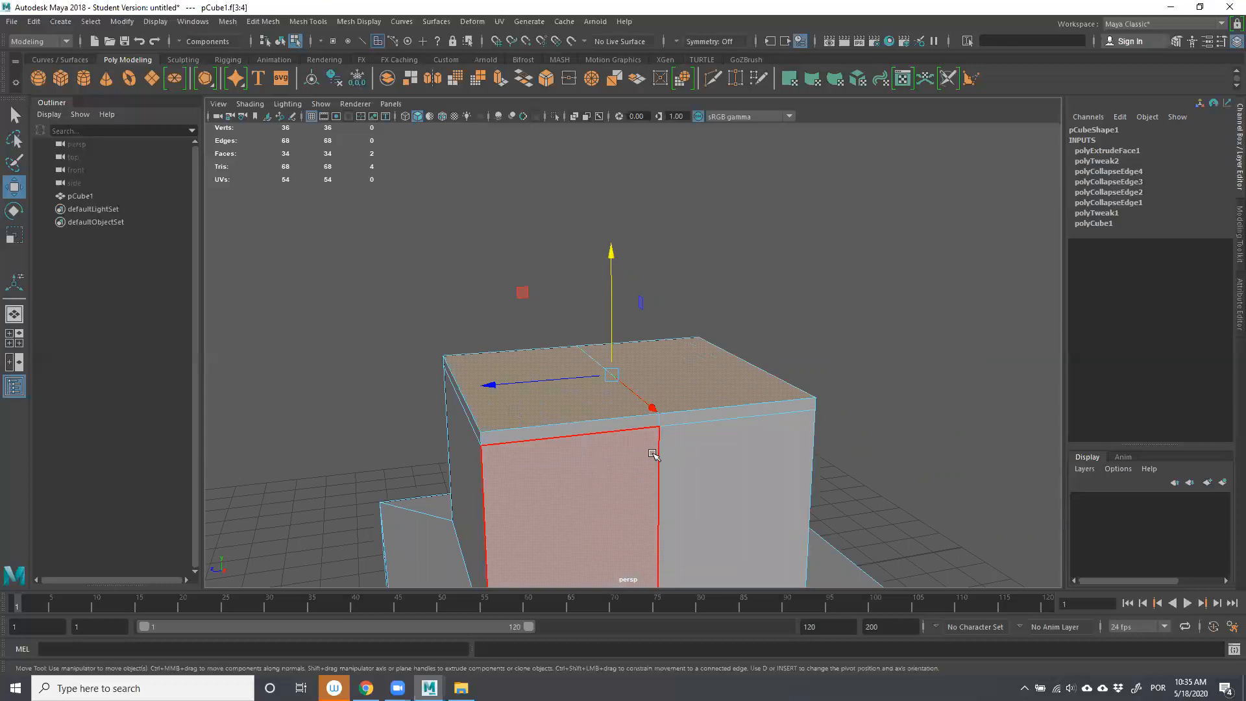
right_drag(457, 275, 457, 240)
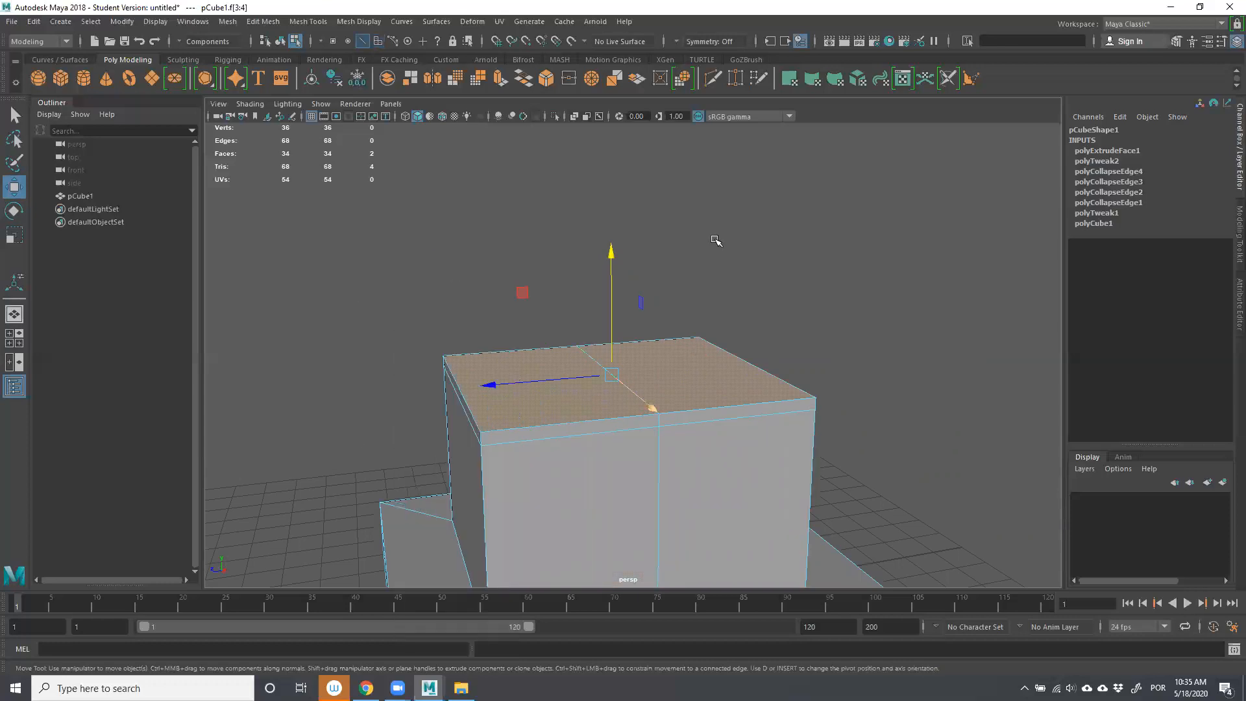
click(716, 240)
click(608, 376)
drag(626, 273, 638, 148)
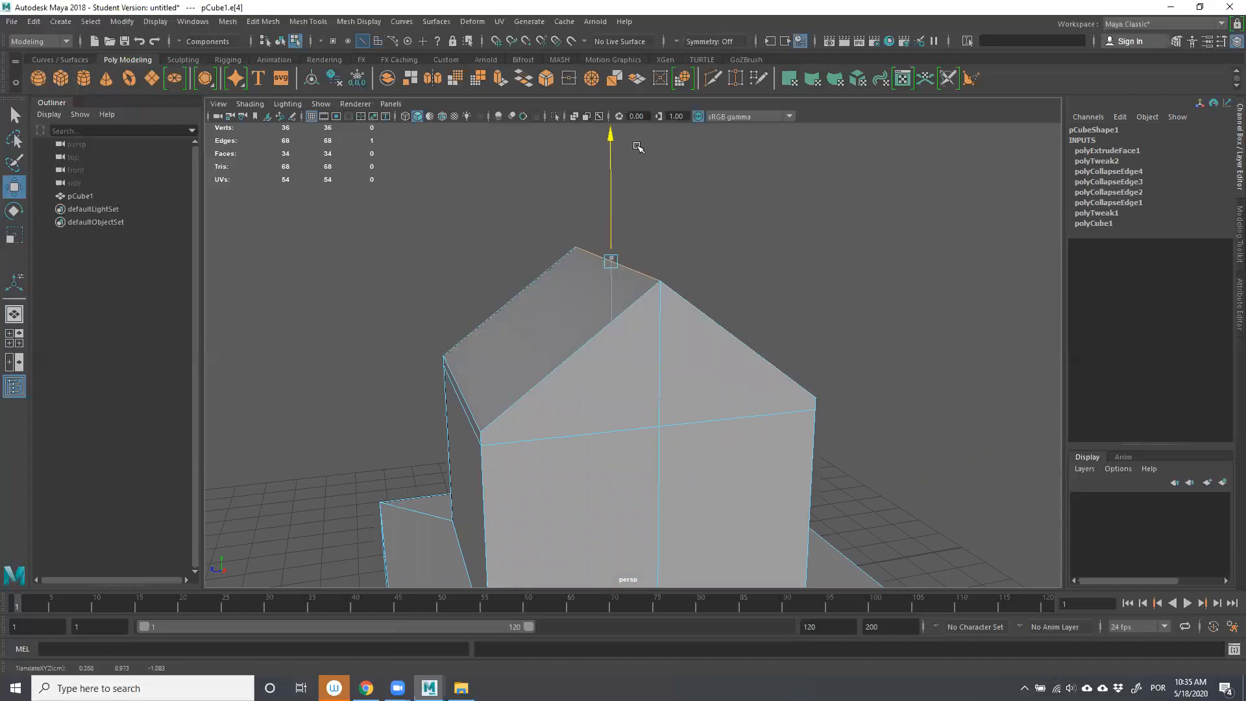
Switch to face selection, extrude the left half of the front gable wall and scale it inward to about 0.82 high and 0.61 wide.
scroll(661, 377, down, 5)
alt+middle_drag(663, 382, 668, 282)
alt+drag(692, 370, 631, 370)
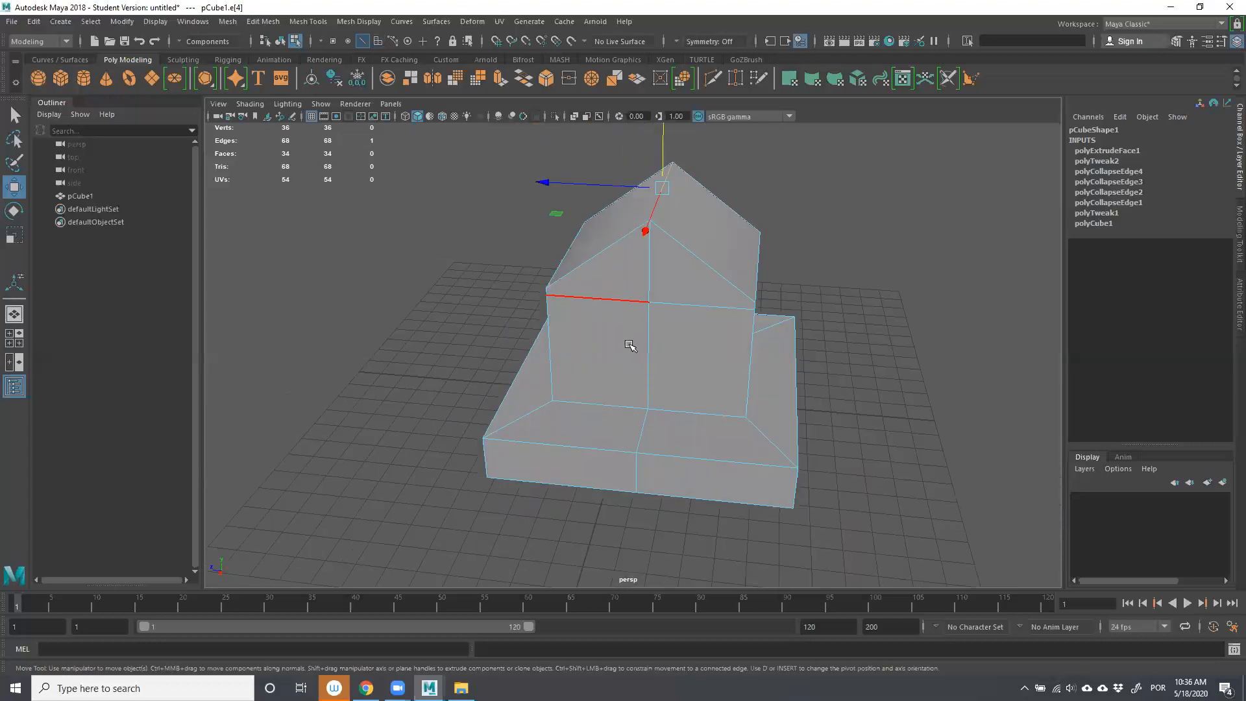
alt+drag(618, 368, 577, 379)
right_drag(593, 377, 592, 352)
click(630, 389)
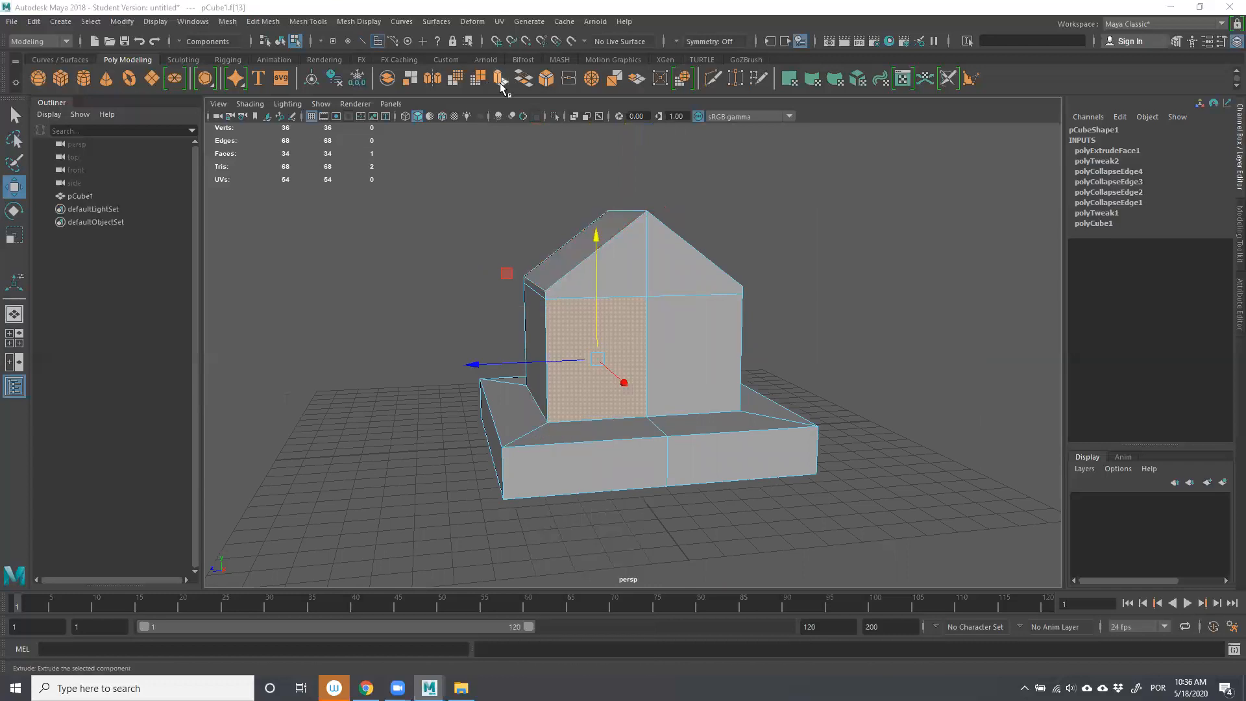
click(500, 79)
drag(479, 364, 526, 362)
mouse_move(597, 242)
mouse_down()
mouse_move(597, 275)
mouse_move(598, 254)
mouse_up()
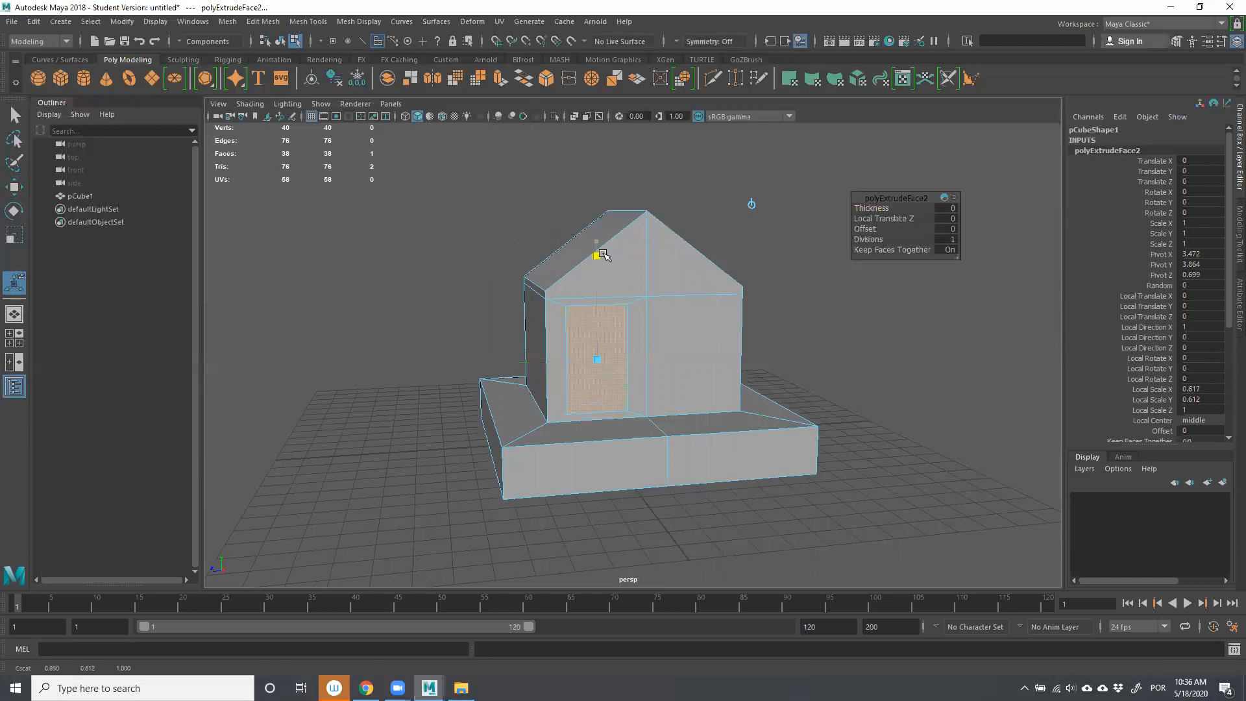
Shape the inset face into a door by narrowing it to local scale Y 0.424 and lowering it by local translate X -0.471.
drag(480, 365, 516, 364)
drag(596, 242, 604, 307)
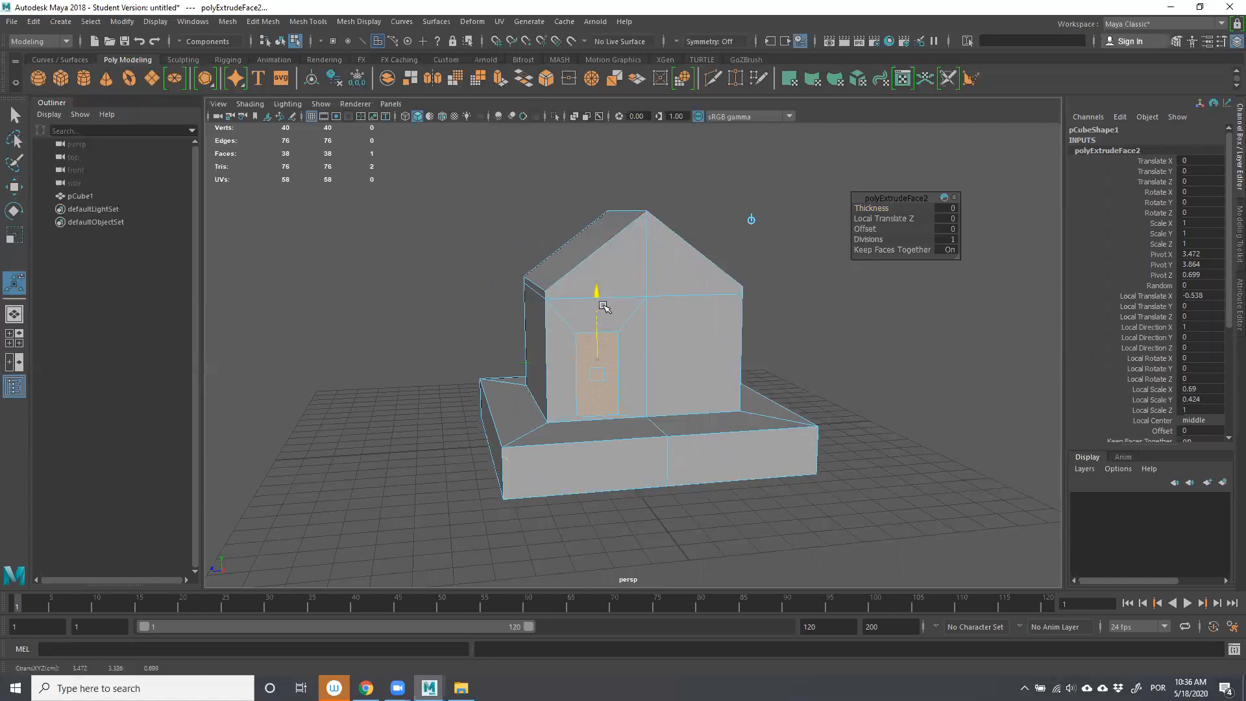
key(t)
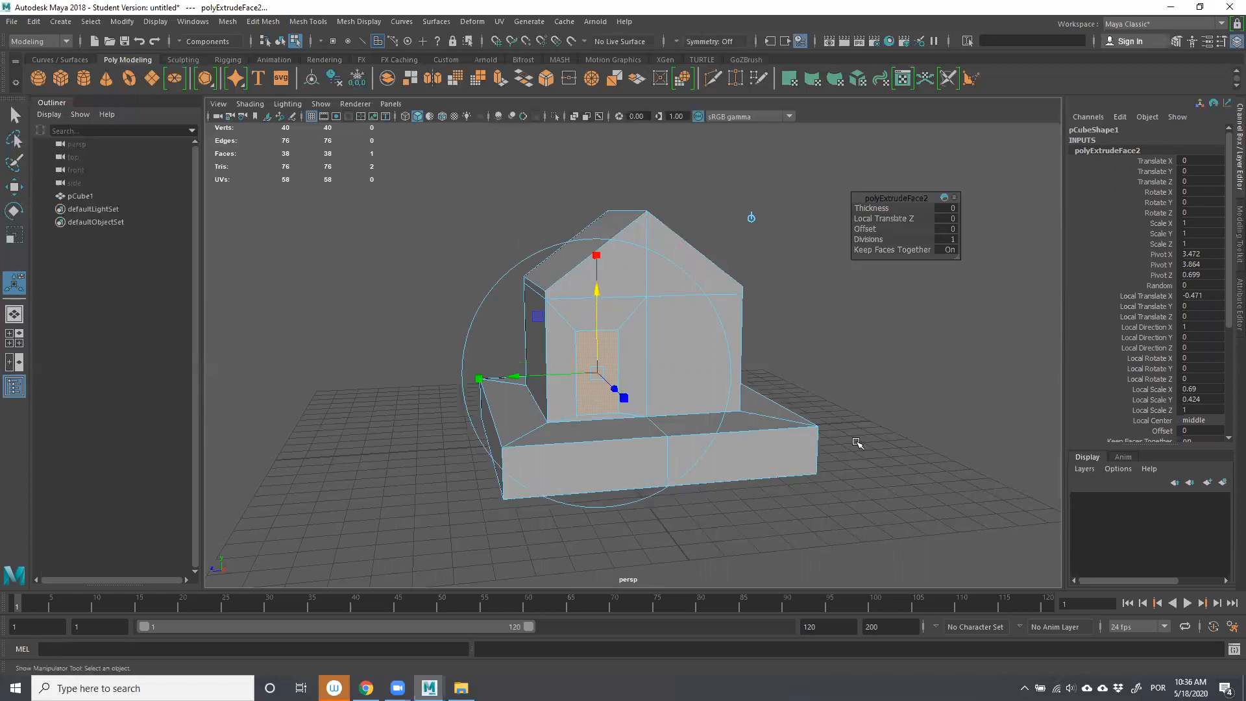
click(858, 454)
Extrude the right half of the front wall and scale it inward to a window, local scale X 0.562 and Y 0.411.
alt+drag(858, 455, 714, 299)
click(675, 361)
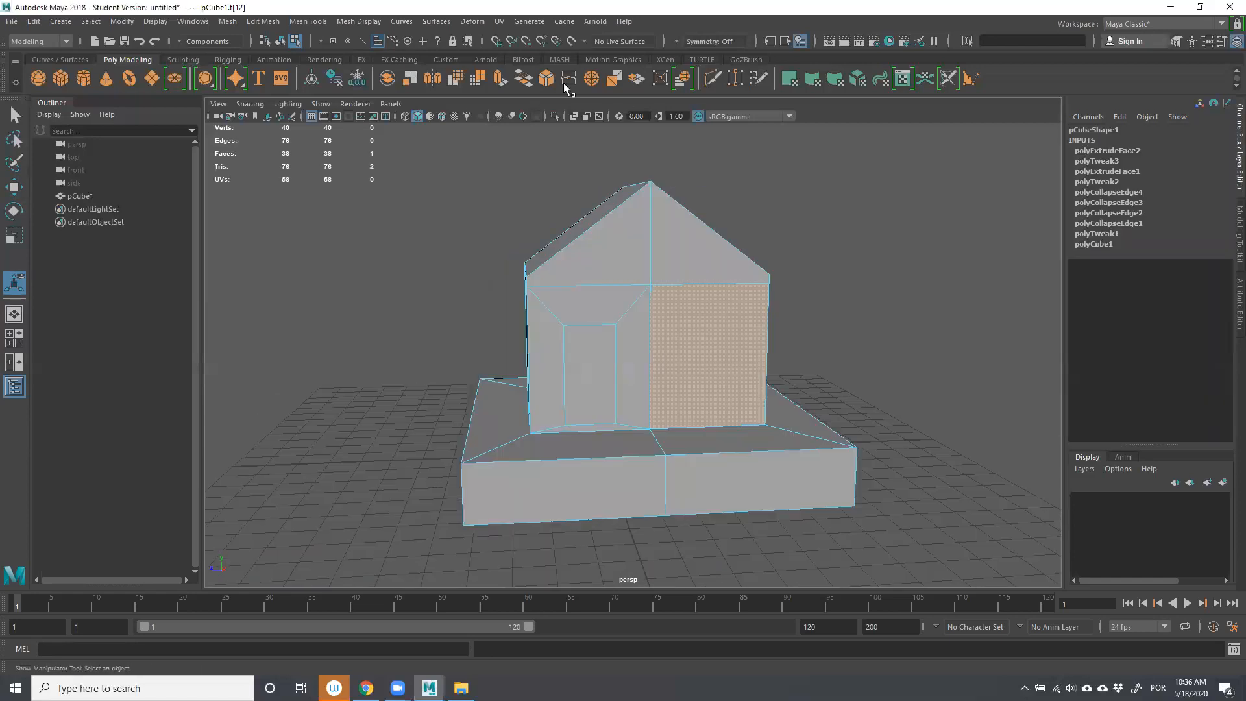
click(500, 83)
drag(593, 356, 649, 368)
drag(708, 468, 725, 404)
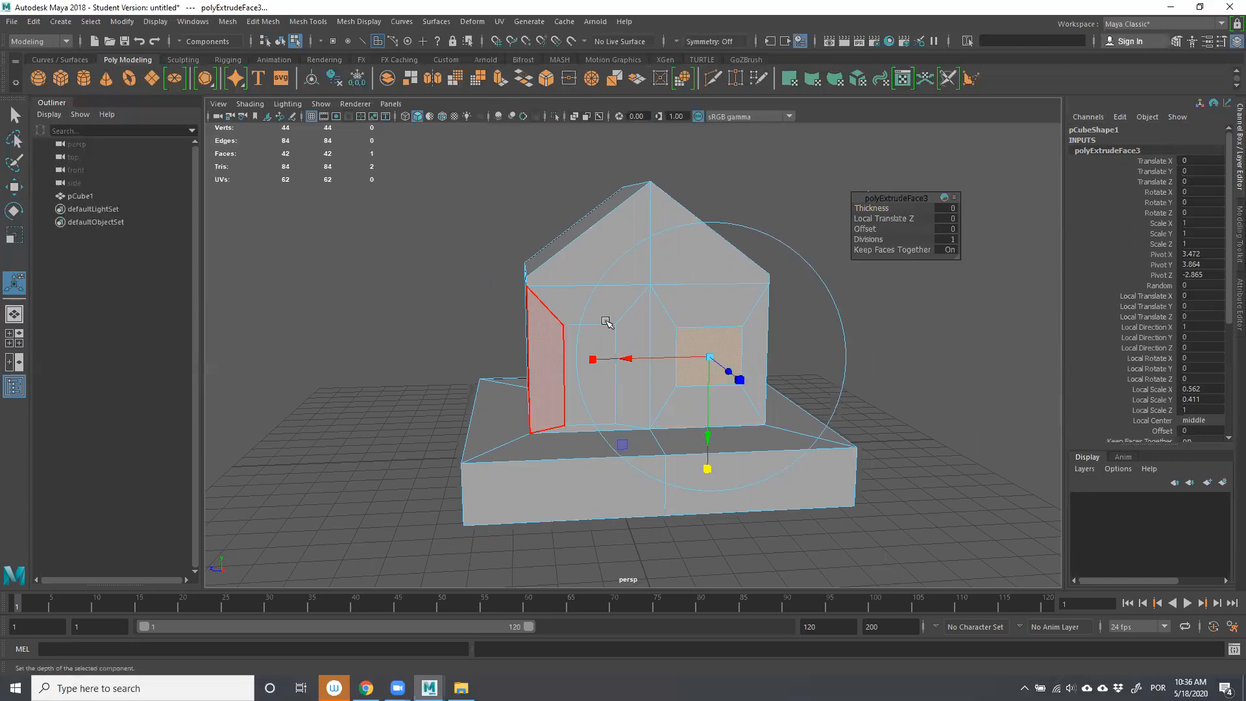
alt+drag(753, 341, 859, 377)
click(927, 431)
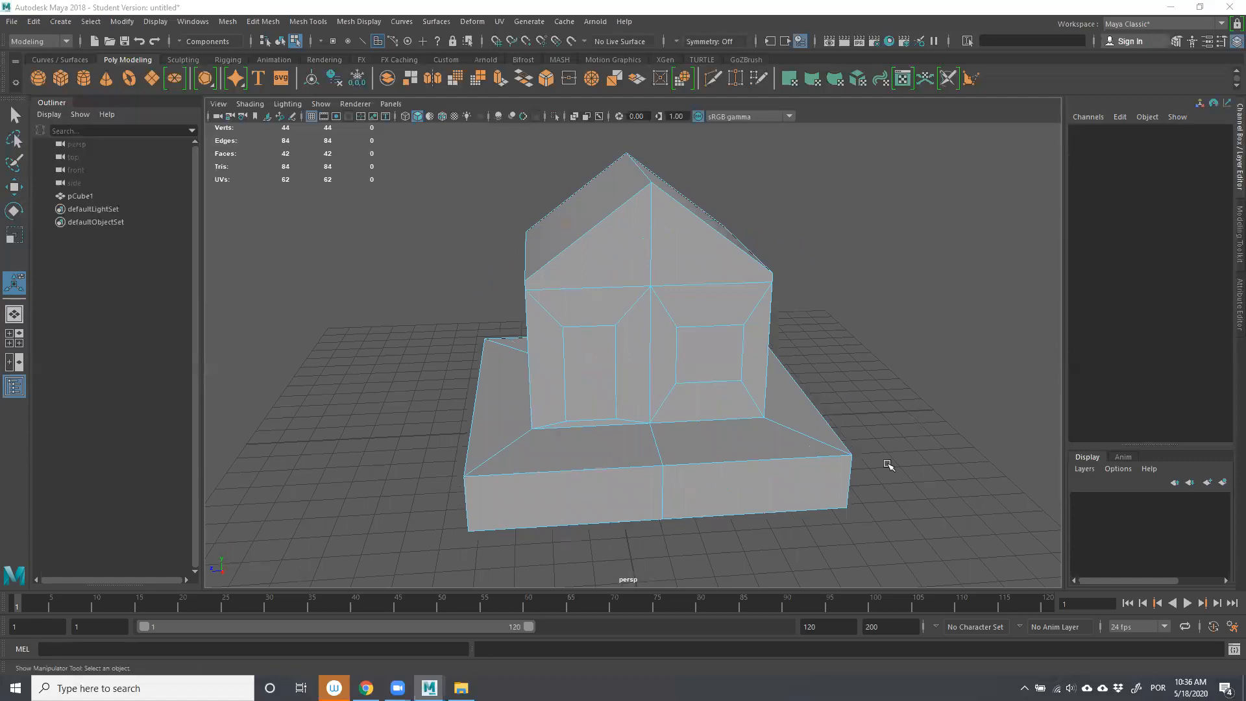
Insert an edge loop with the Multi-Cut tool near the middle of the house, crossing the roof, side walls and base.
alt+drag(885, 465, 929, 489)
alt+drag(817, 480, 729, 306)
alt+drag(693, 186, 631, 298)
click(714, 78)
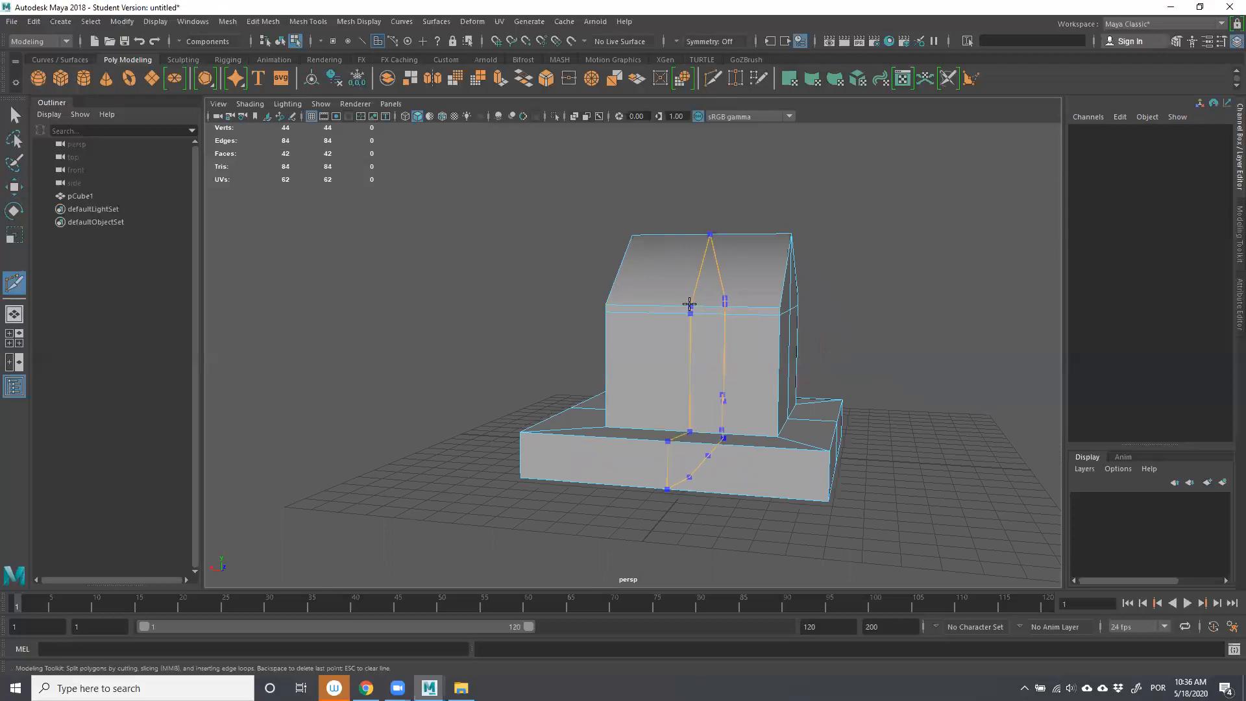
ctrl+click(689, 304)
alt+drag(637, 392, 746, 403)
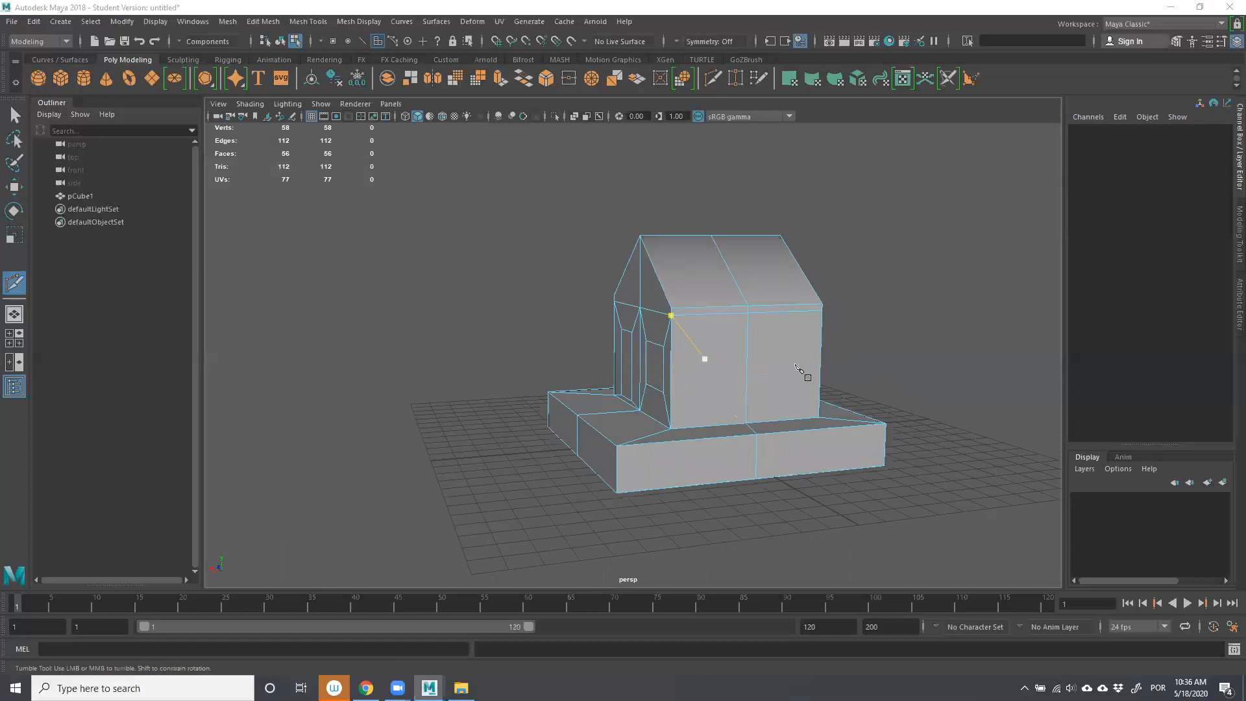
Select both halves of the wall on each long side of the house, four faces in all.
alt+drag(731, 358, 545, 312)
alt+drag(829, 350, 626, 453)
alt+drag(675, 413, 729, 520)
key(w)
click(496, 344)
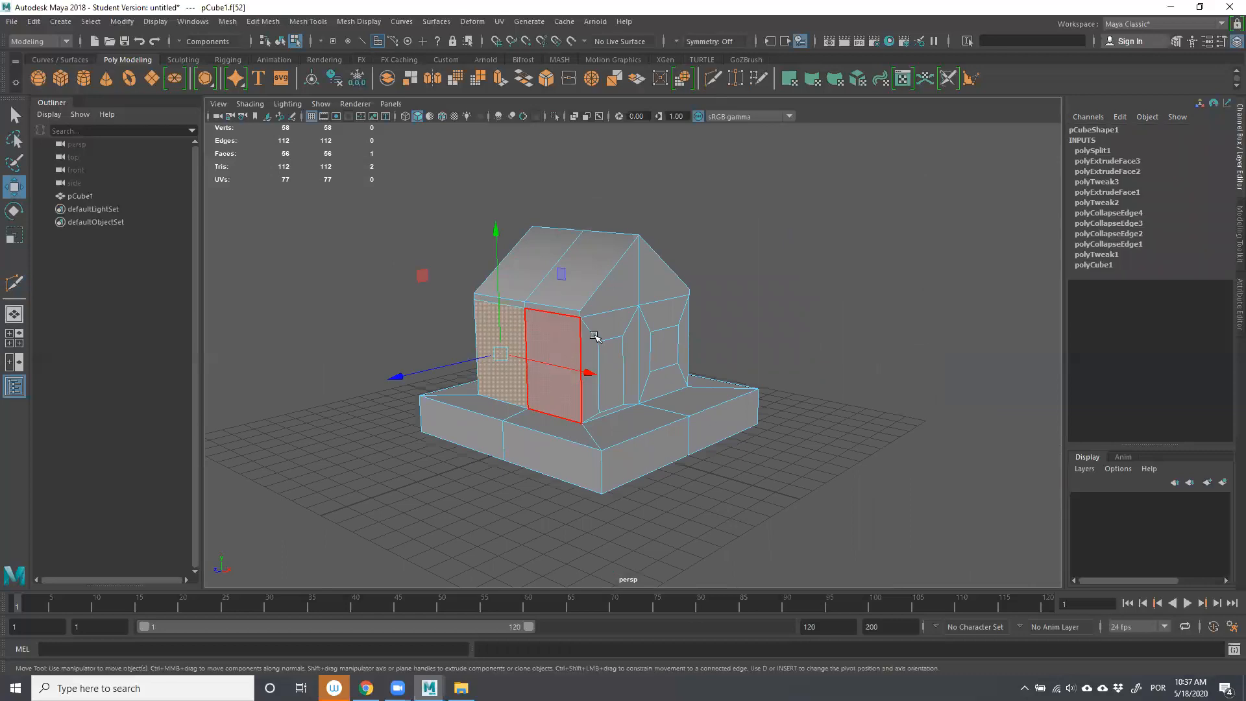
alt+drag(776, 371, 704, 381)
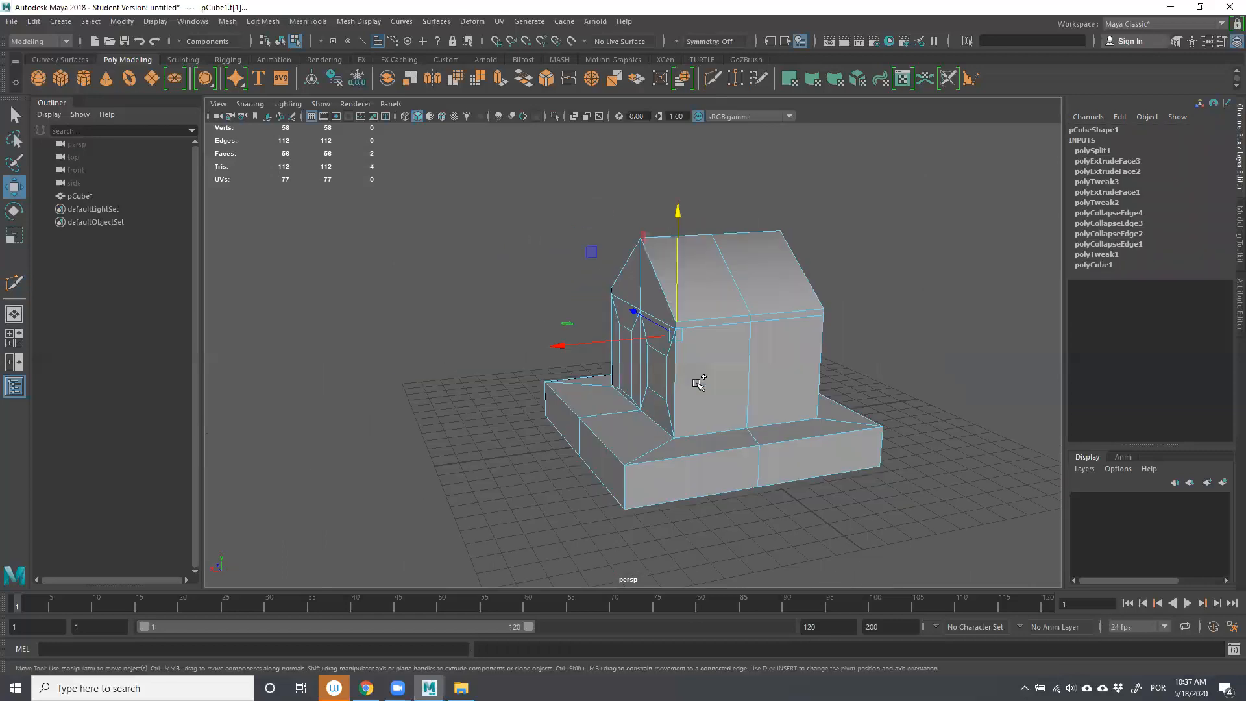
click(787, 362)
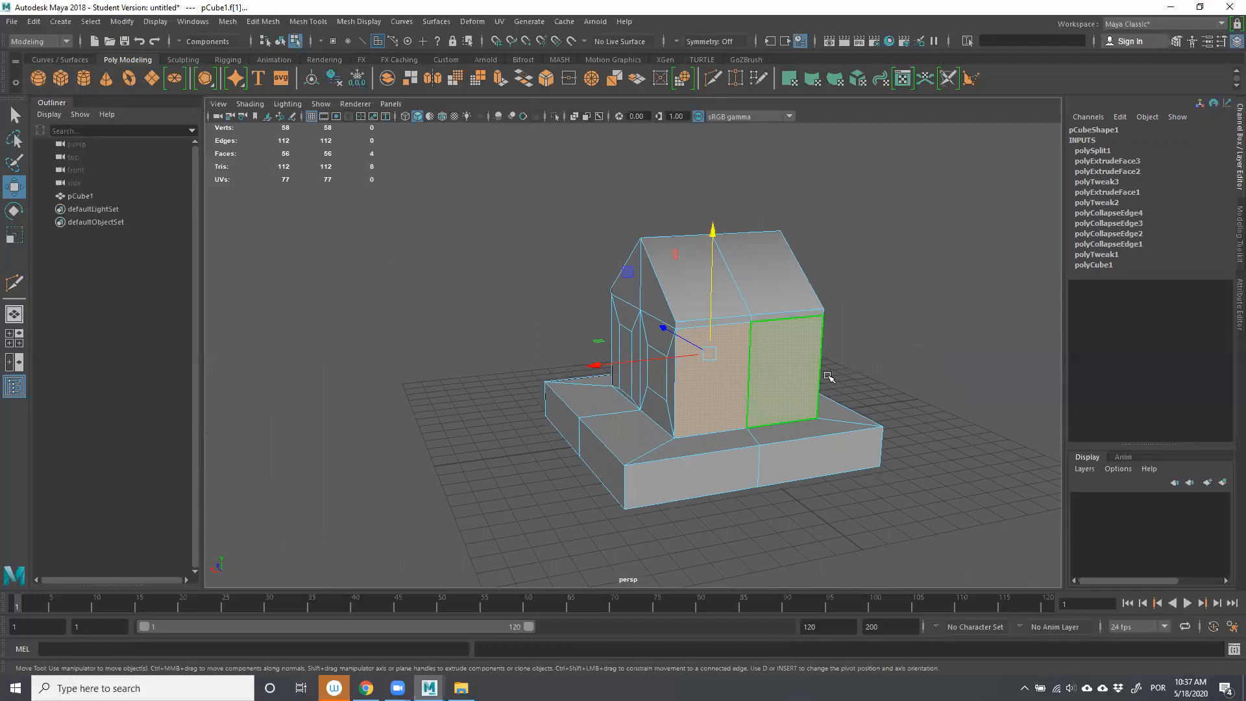
alt+drag(706, 414, 899, 411)
Try to extrude the four side wall faces as a group and scale them inward in height and width.
click(503, 80)
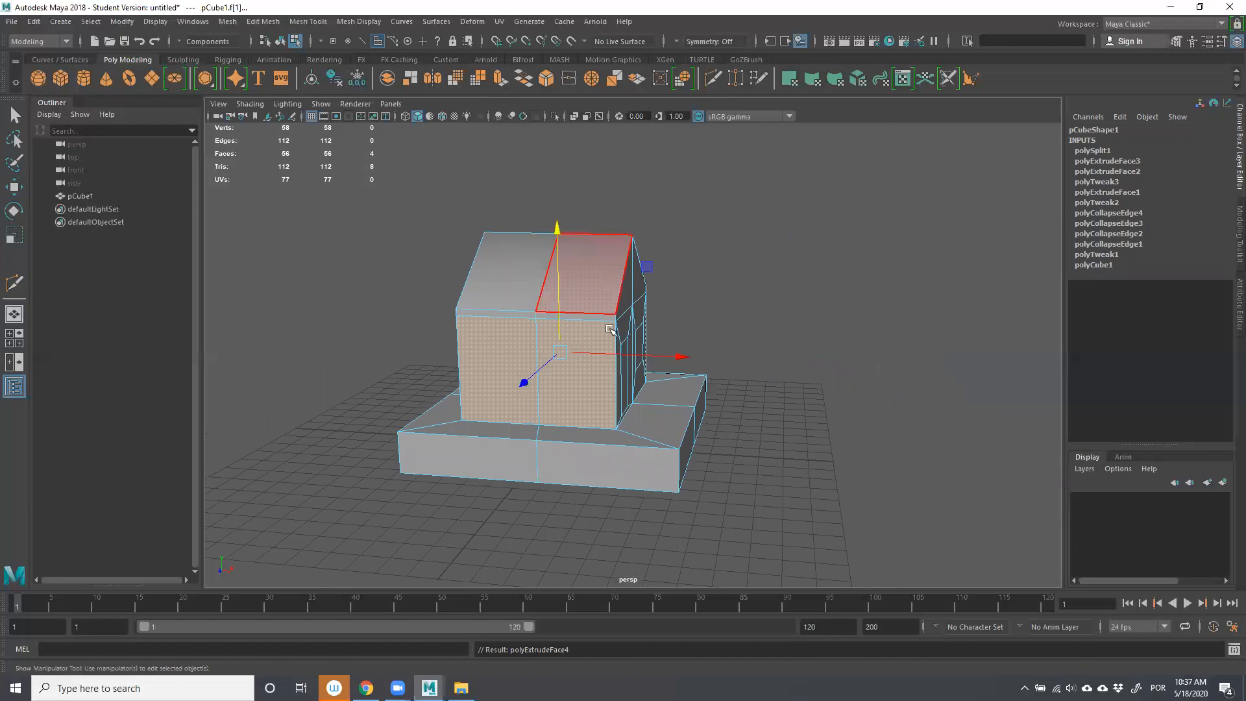
drag(574, 258, 576, 291)
drag(691, 381, 587, 361)
click(814, 389)
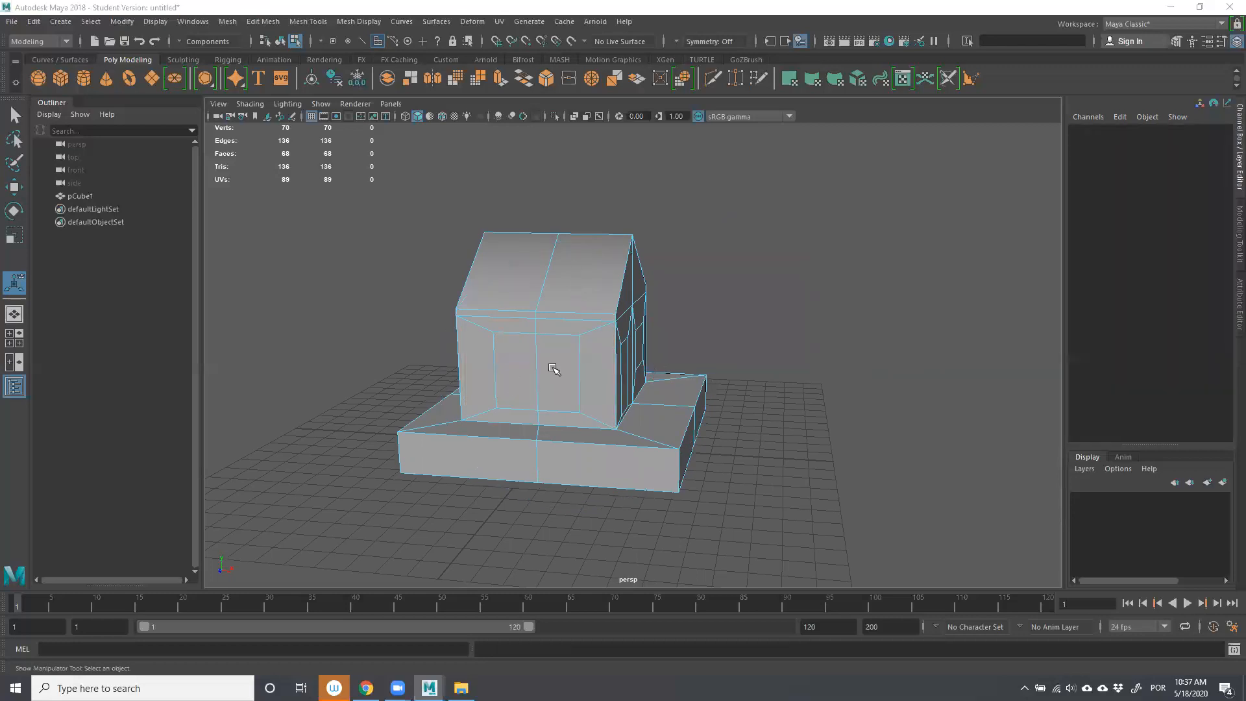
Move one of the inset side faces along X, and undo both that move and the side wall extrusion.
click(554, 368)
key(w)
mouse_move(601, 376)
mouse_down()
mouse_move(653, 381)
mouse_move(591, 377)
mouse_up()
key(ctrl+z)
key(ctrl+z)
key(ctrl+z)
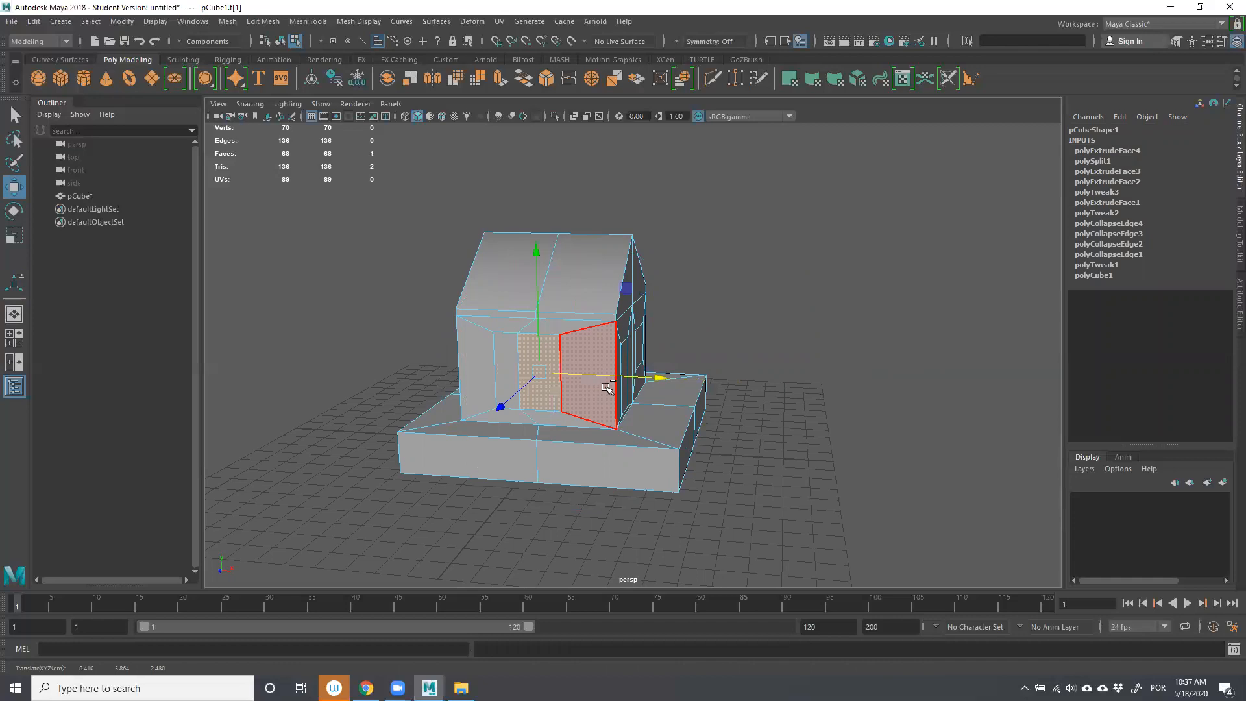
key(ctrl+z)
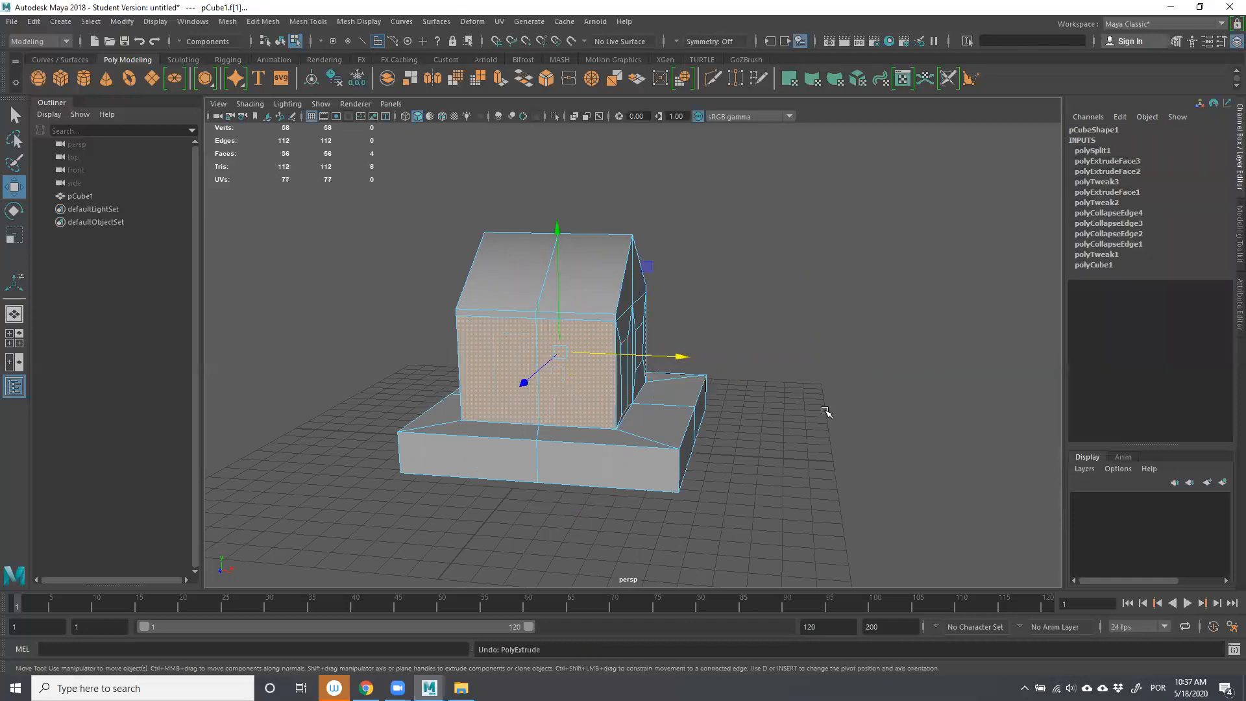
Try moving the selected side wall faces along Z in both directions, undoing each move.
alt+drag(796, 414, 669, 320)
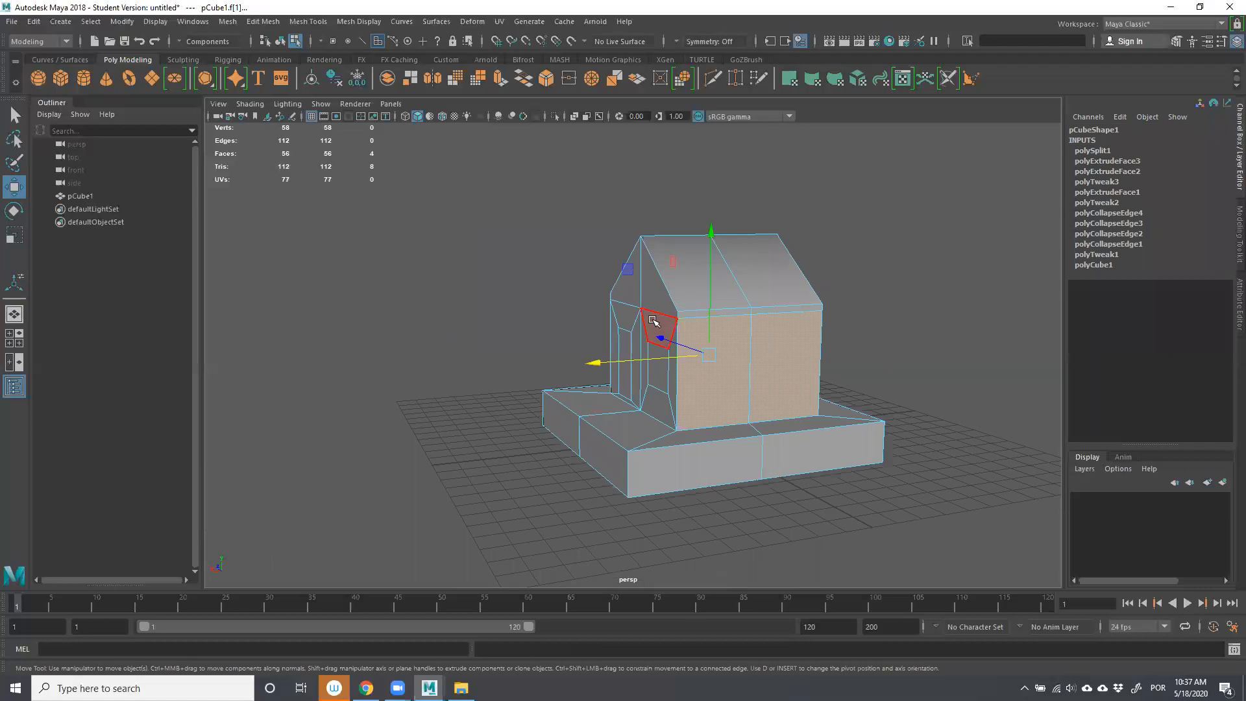
drag(669, 349, 657, 342)
key(ctrl+z)
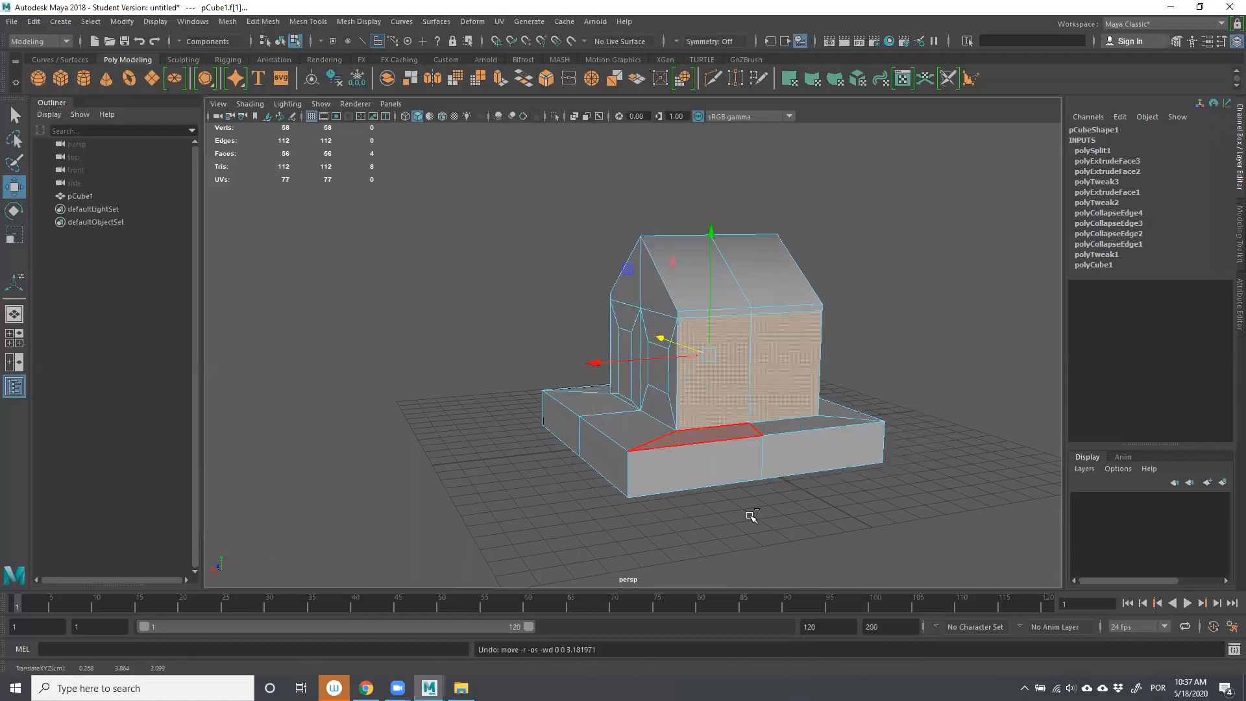
alt+drag(746, 448, 802, 531)
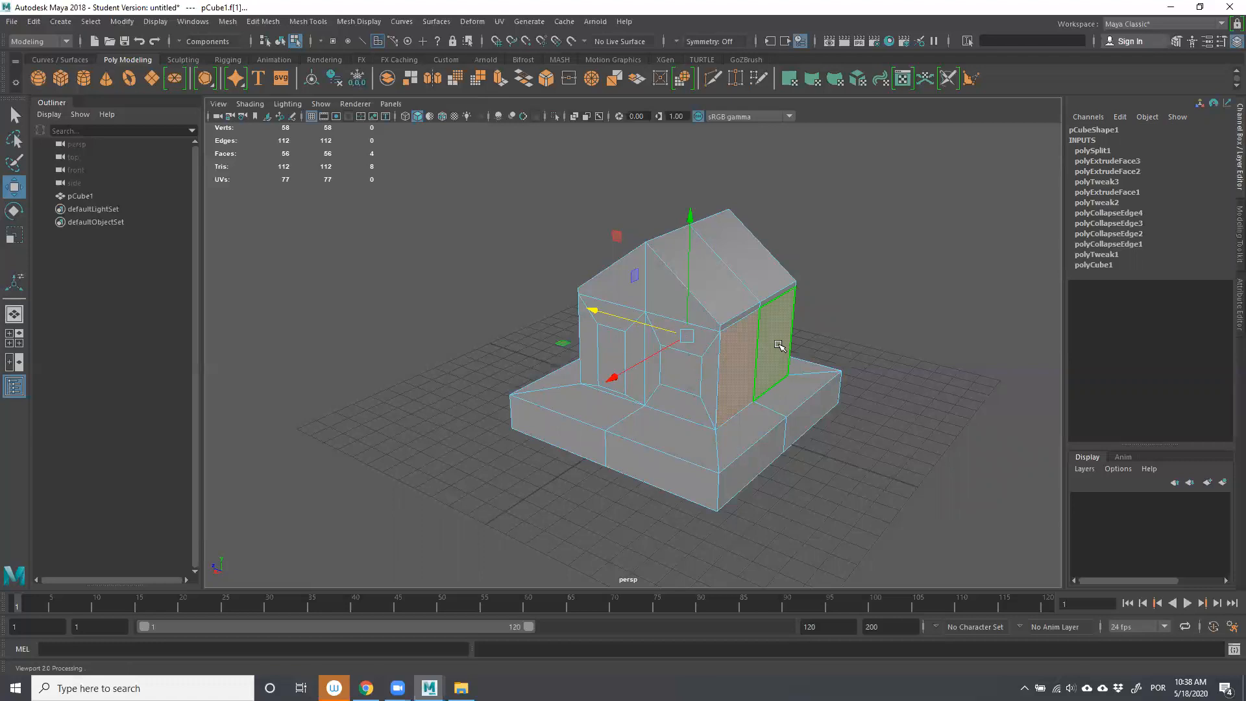
scroll(817, 404, up, 5)
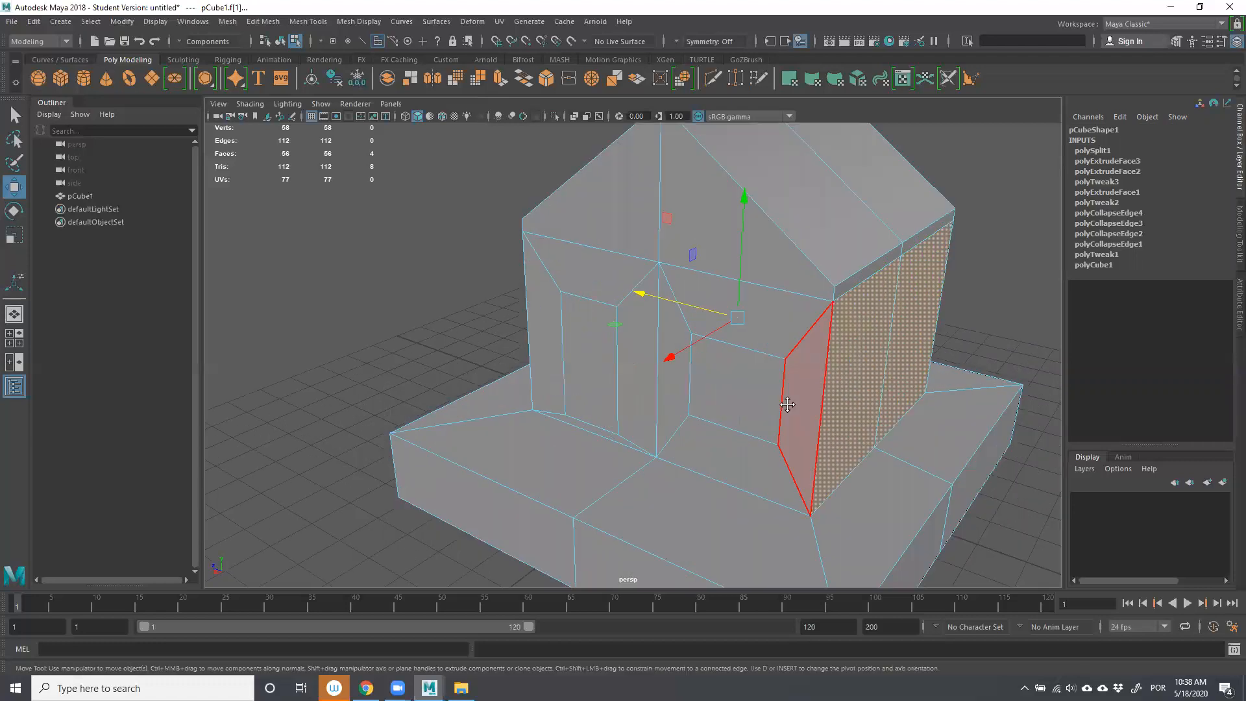
alt+middle_drag(787, 403, 749, 390)
scroll(641, 286, down, 4)
alt+drag(667, 310, 616, 311)
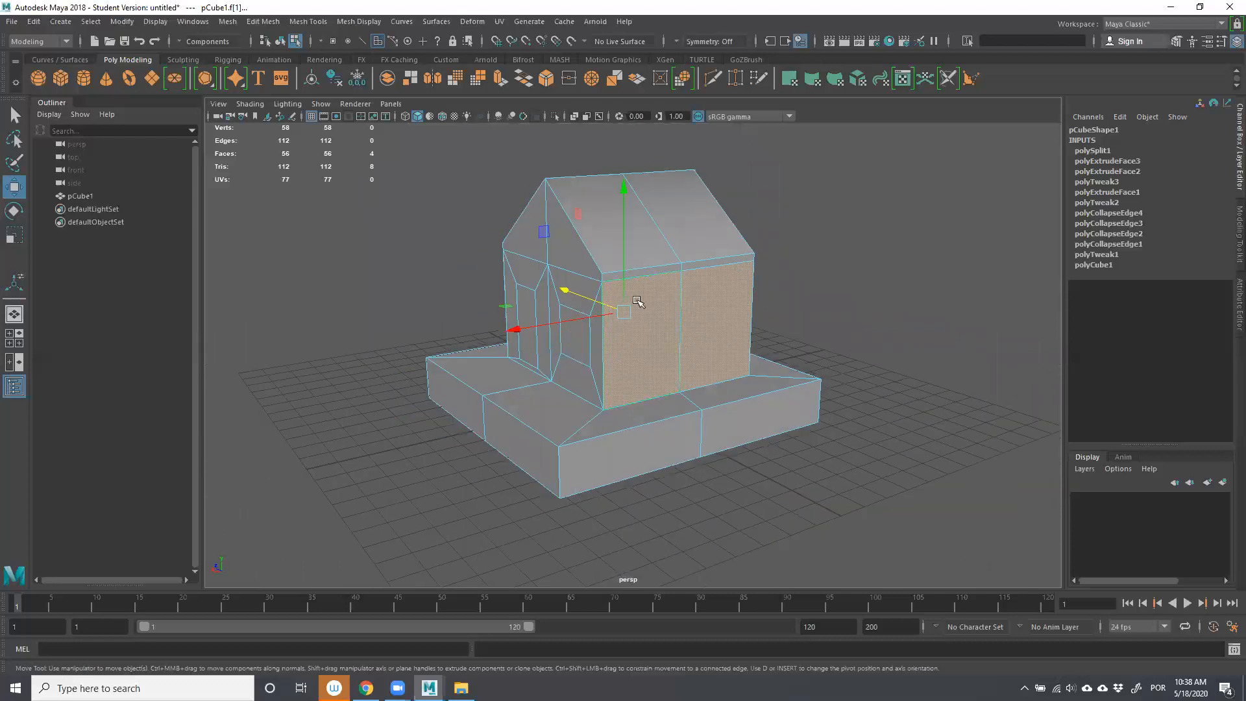
drag(572, 293, 607, 307)
key(ctrl+z)
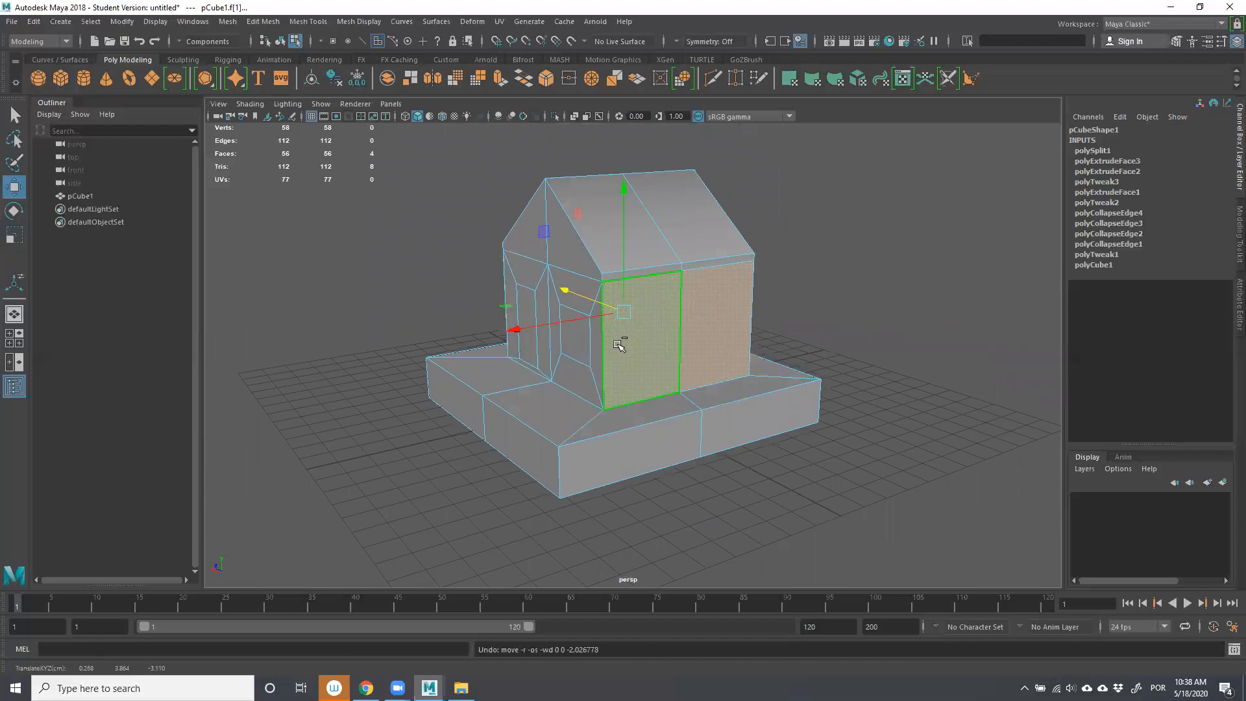
Extrude the four side wall faces in place with an offset of 0.9.
key(ctrl+e)
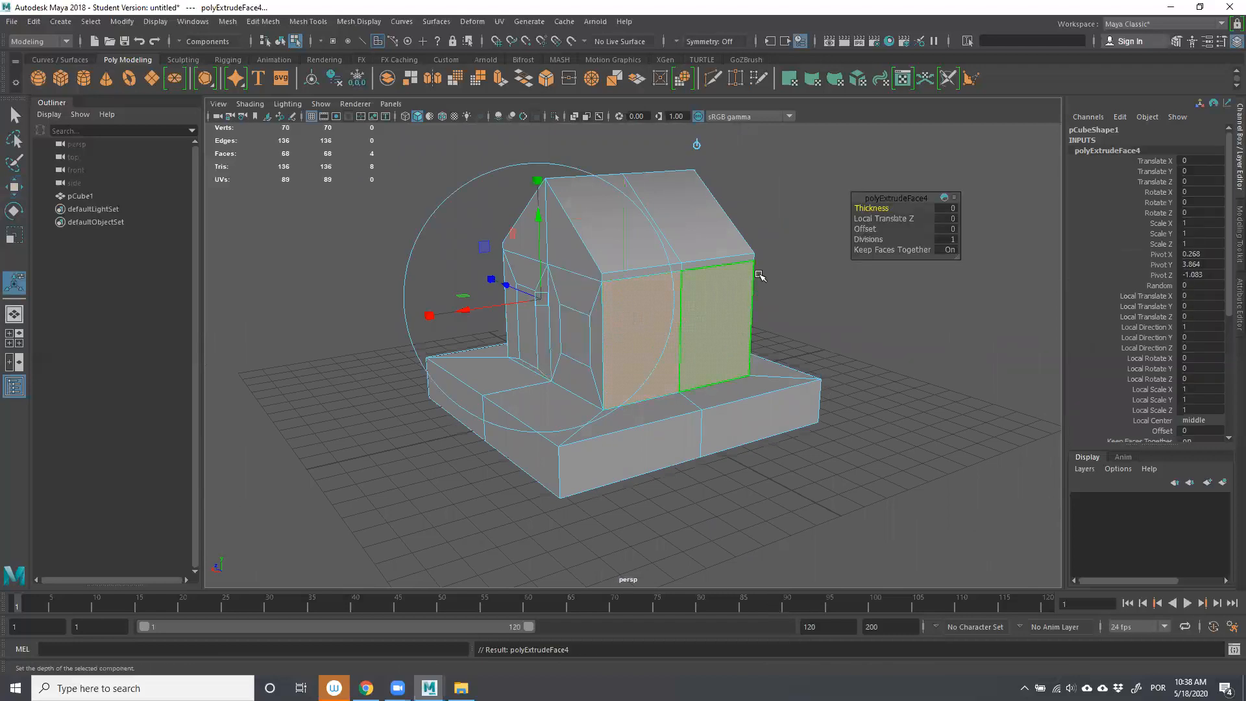
mouse_move(492, 280)
mouse_down()
mouse_move(417, 259)
mouse_move(482, 268)
mouse_move(446, 246)
mouse_move(503, 281)
mouse_move(490, 267)
mouse_up()
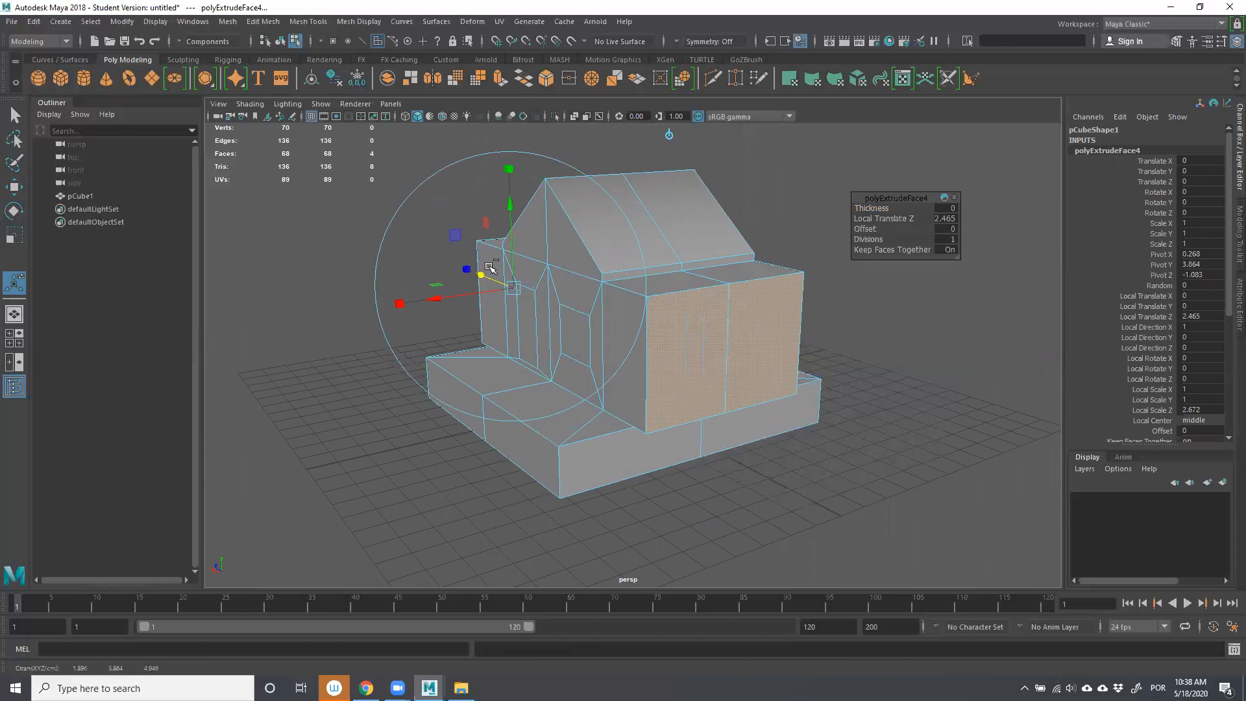
key(ctrl+z)
scroll(770, 361, up, 5)
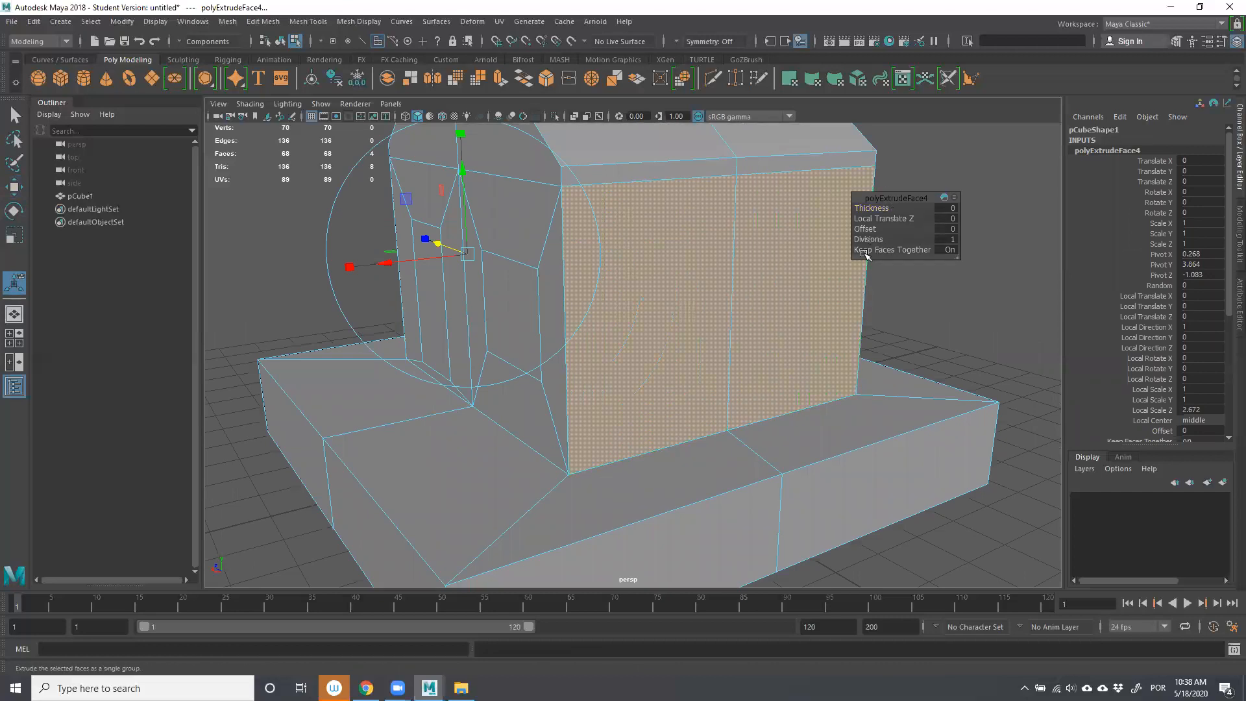
drag(873, 219, 880, 238)
key(ctrl+z)
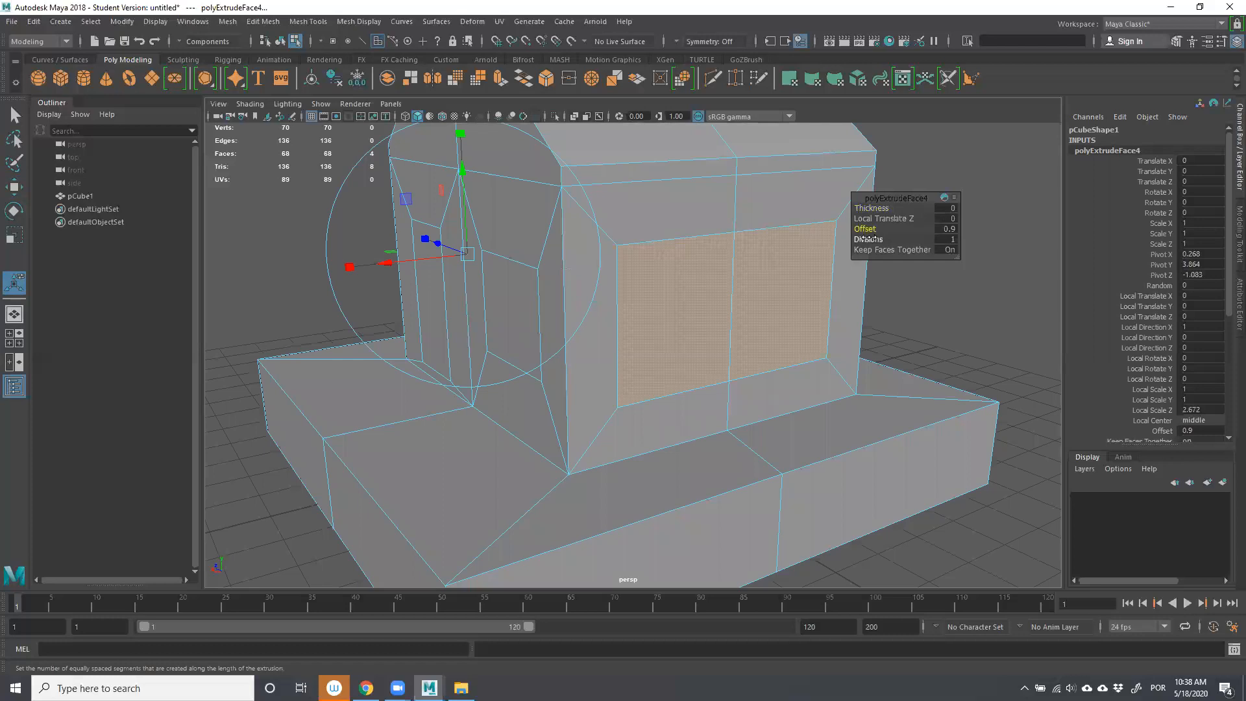
mouse_move(870, 239)
mouse_down()
mouse_move(886, 239)
mouse_move(858, 239)
mouse_up()
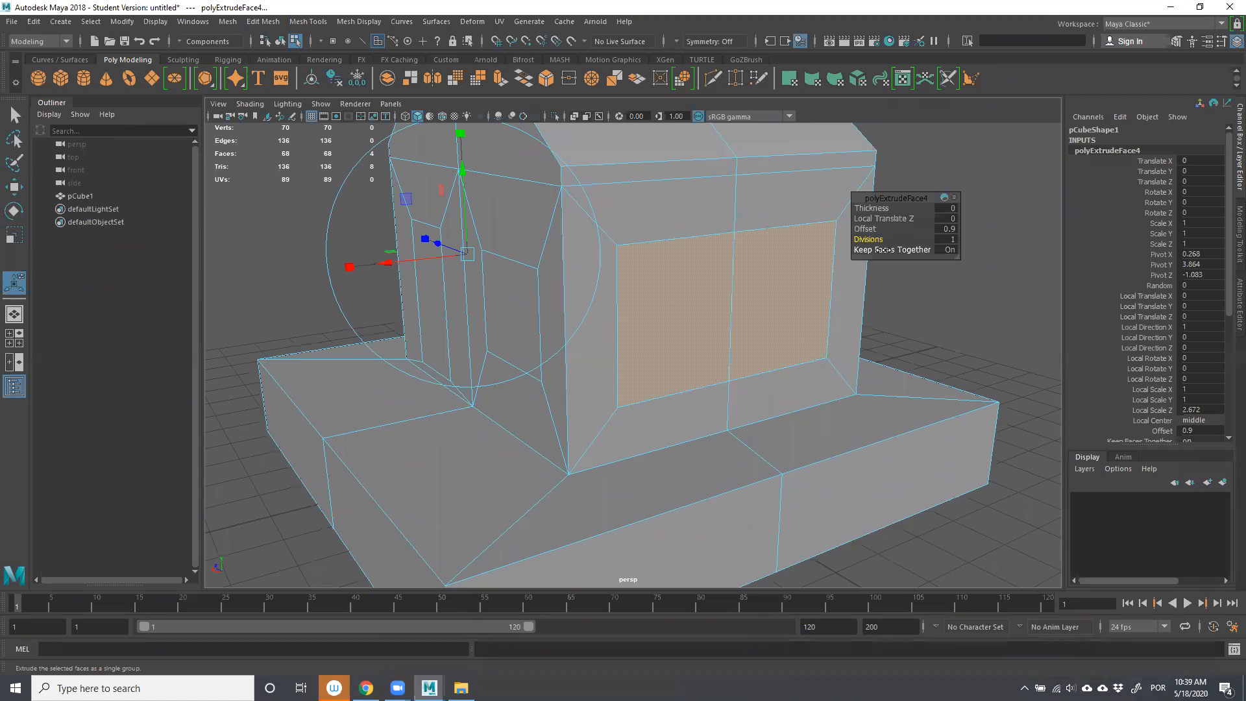
Turn off Keep Faces Together for the extrusion so each side wall face gets its own inset.
mouse_move(882, 250)
mouse_down()
mouse_move(859, 250)
mouse_move(886, 251)
mouse_move(870, 250)
mouse_up()
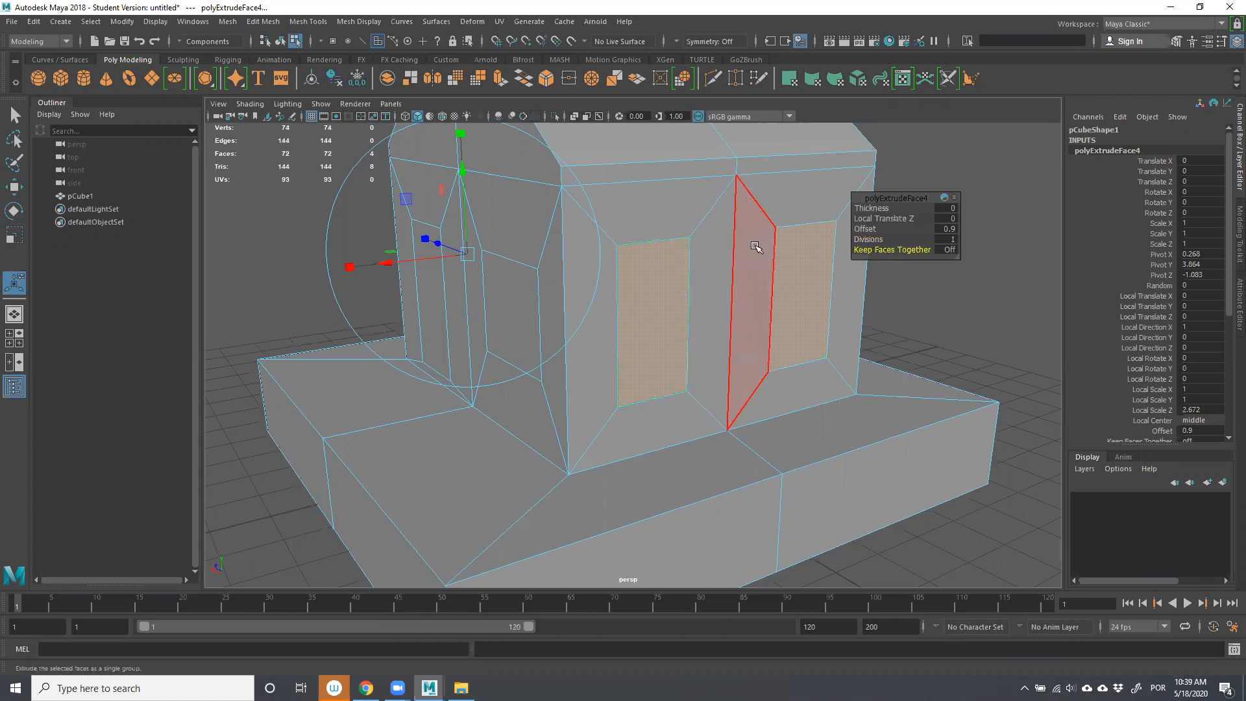
click(895, 250)
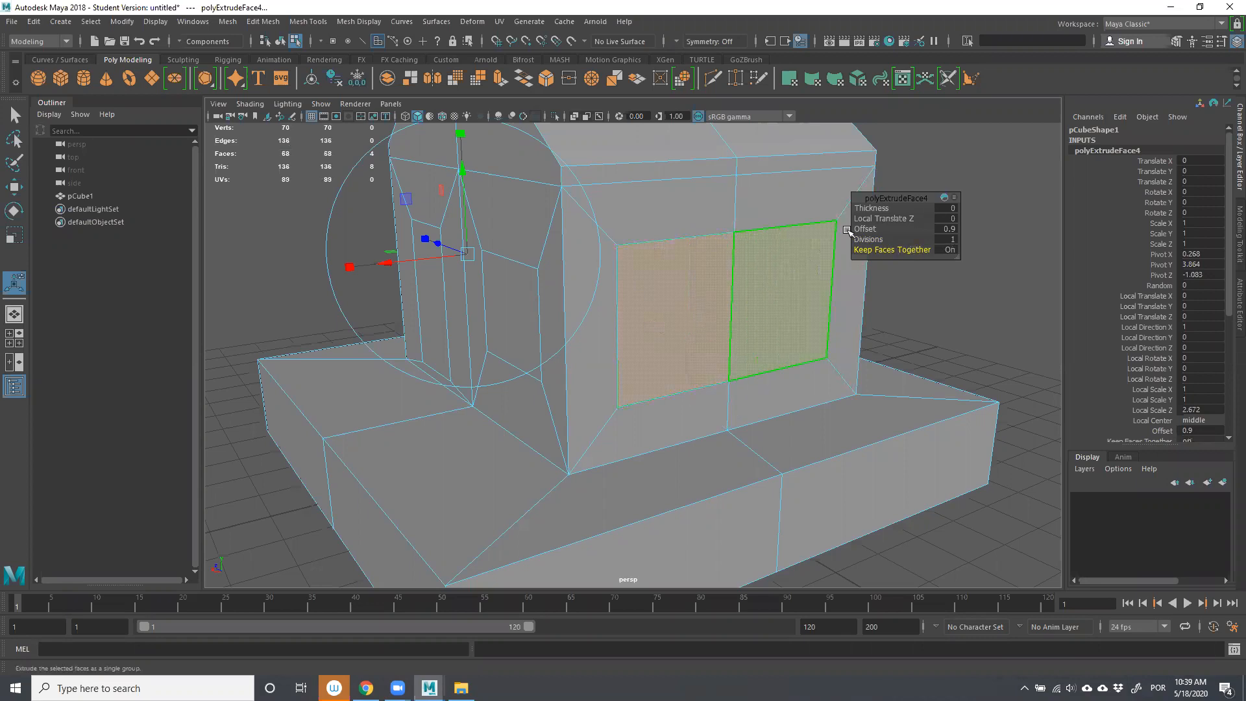
click(878, 250)
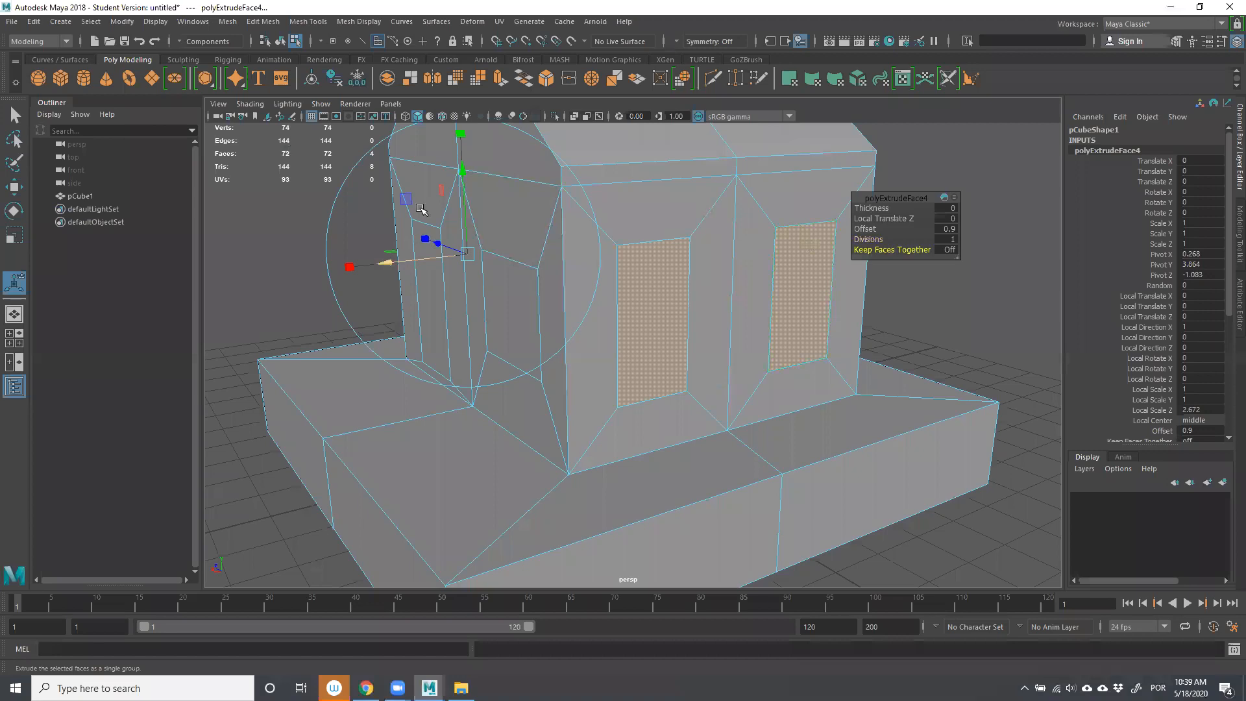
Scale the side window insets to local scale X 1.267 and Y 0.846, and raise them by local translate Y 0.07.
drag(348, 269, 313, 271)
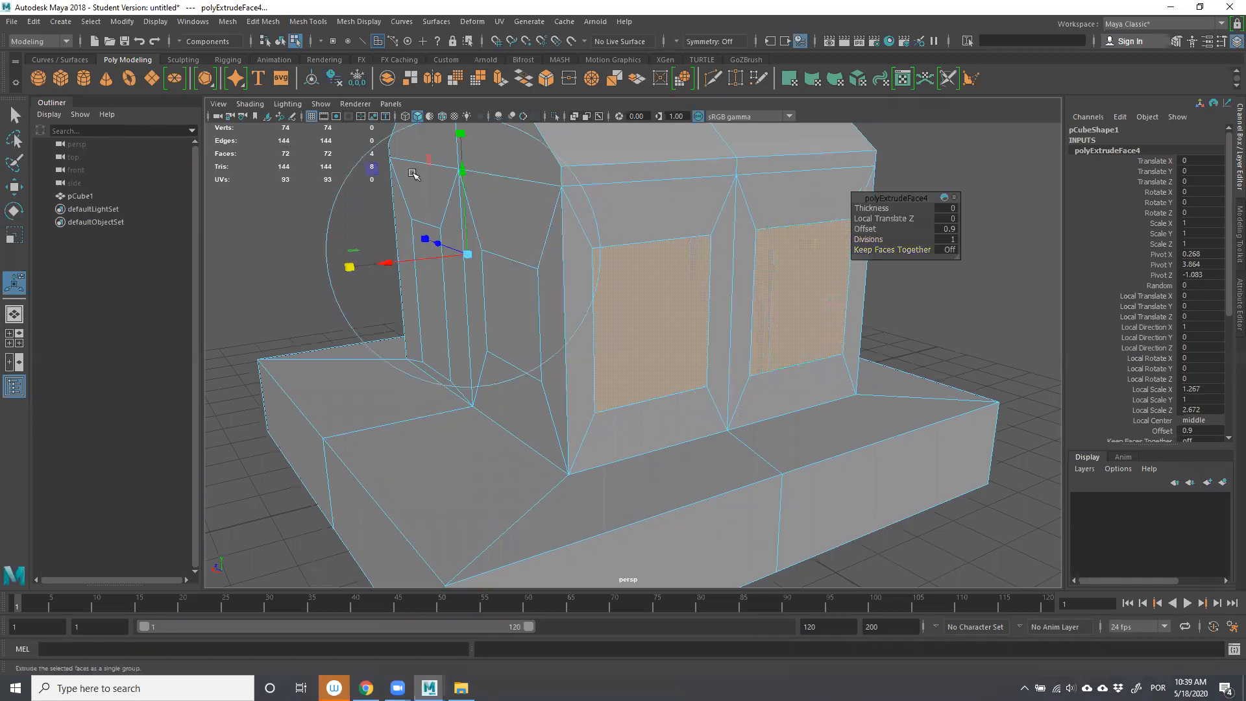
drag(462, 128, 471, 157)
scroll(472, 158, down, 5)
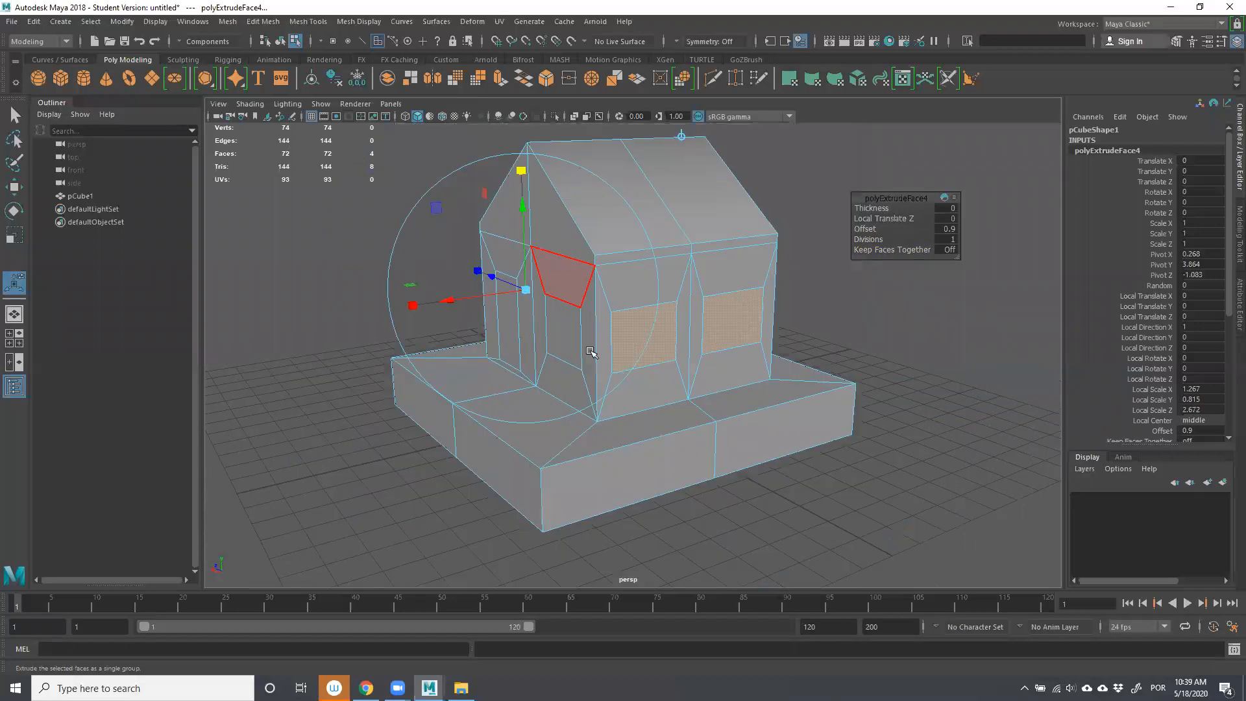
drag(520, 168, 523, 157)
alt+drag(551, 224, 592, 208)
drag(487, 218, 403, 315)
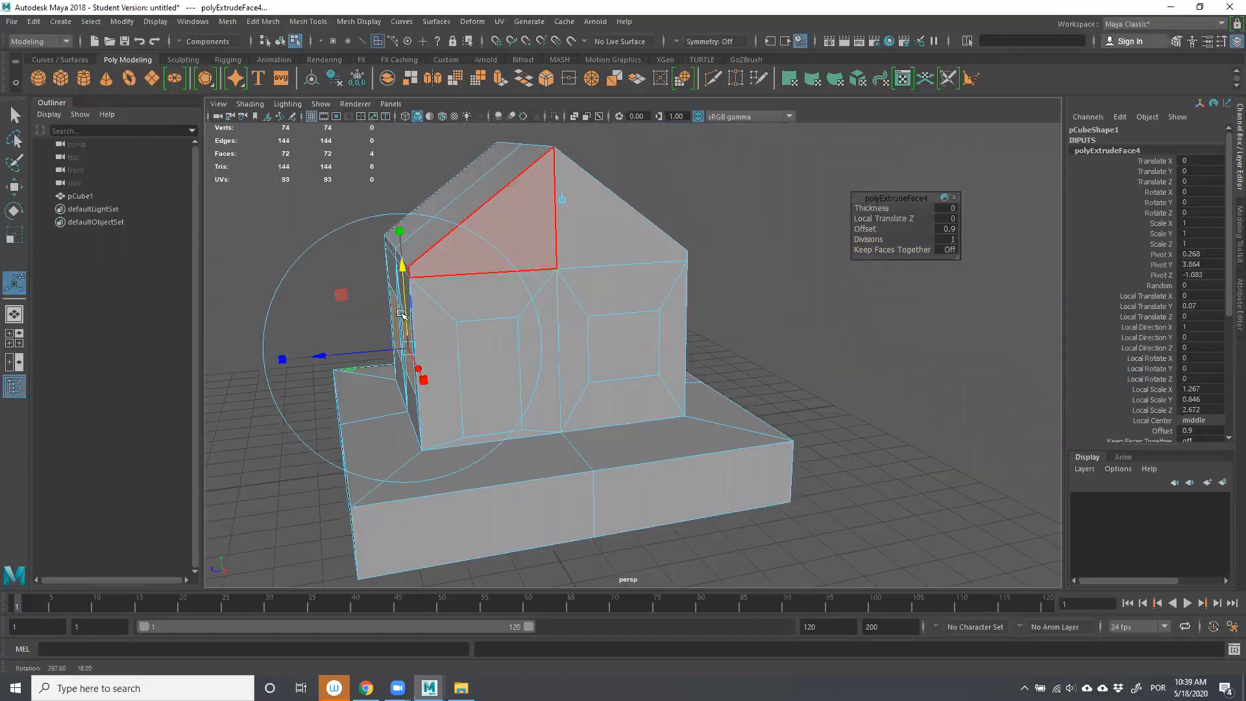
Try turning Keep Faces Together back on for the side wall extrusion to compare the joined window insets.
shift+click(623, 346)
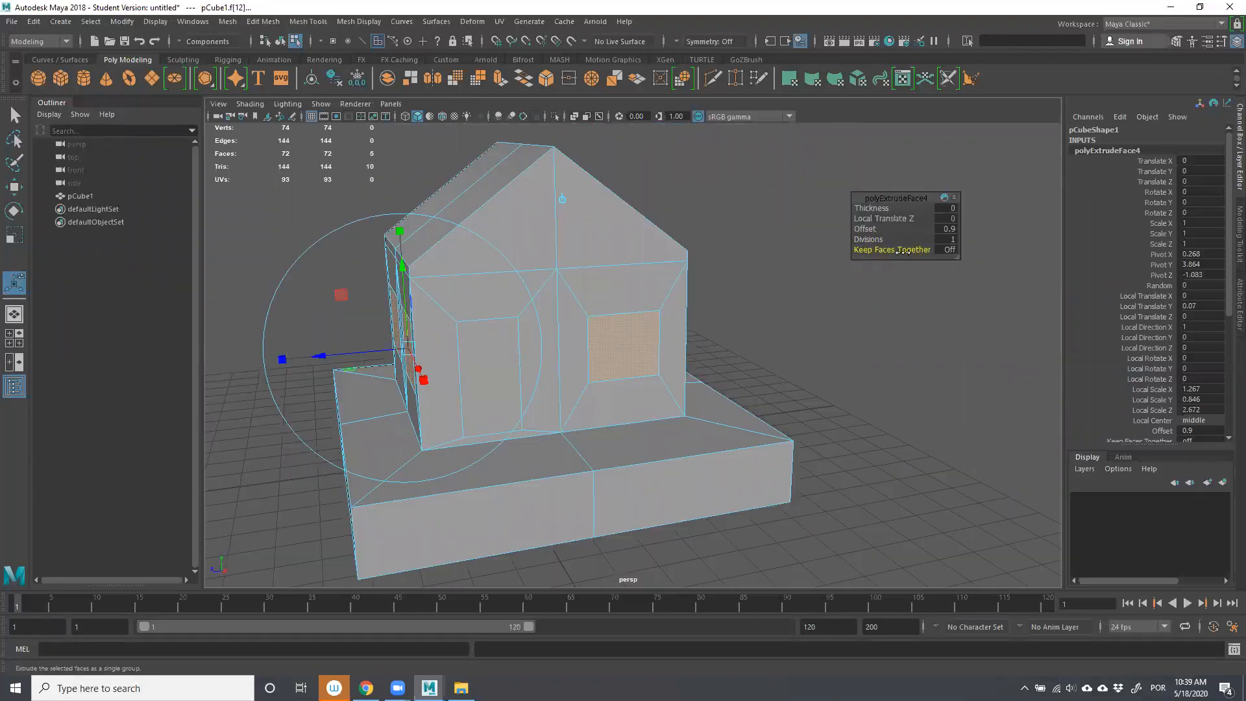
click(886, 250)
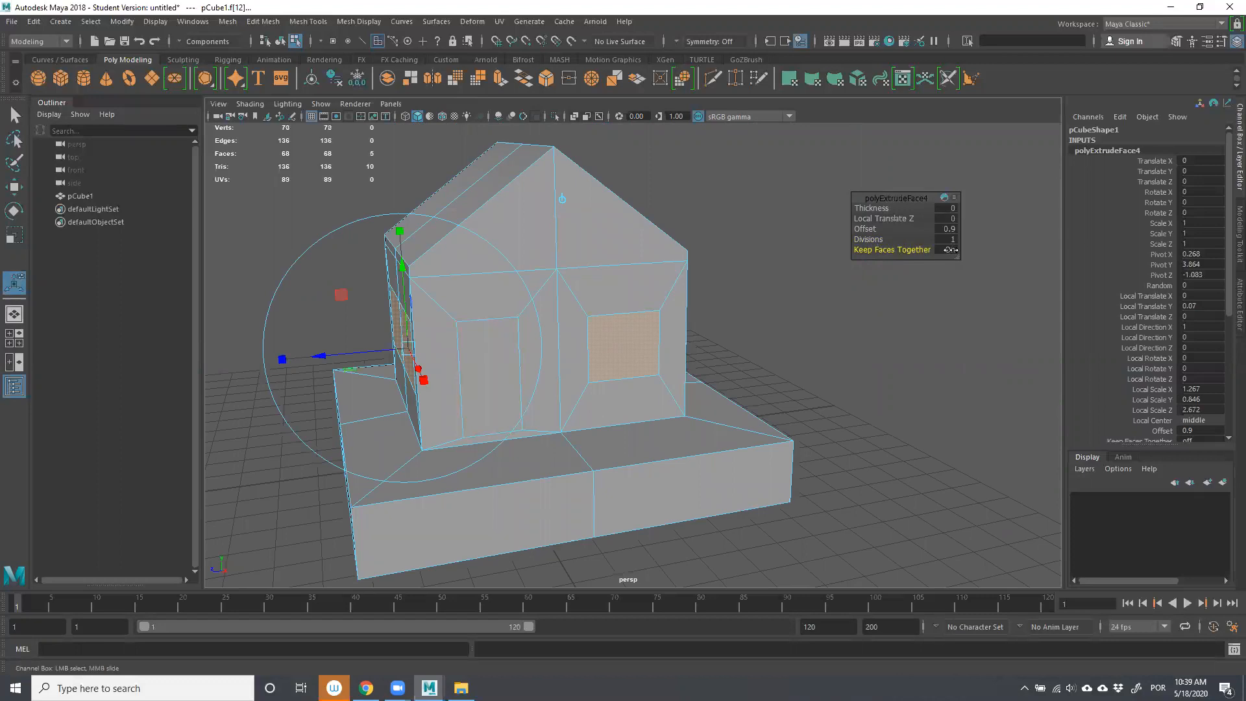
alt+drag(784, 291, 868, 283)
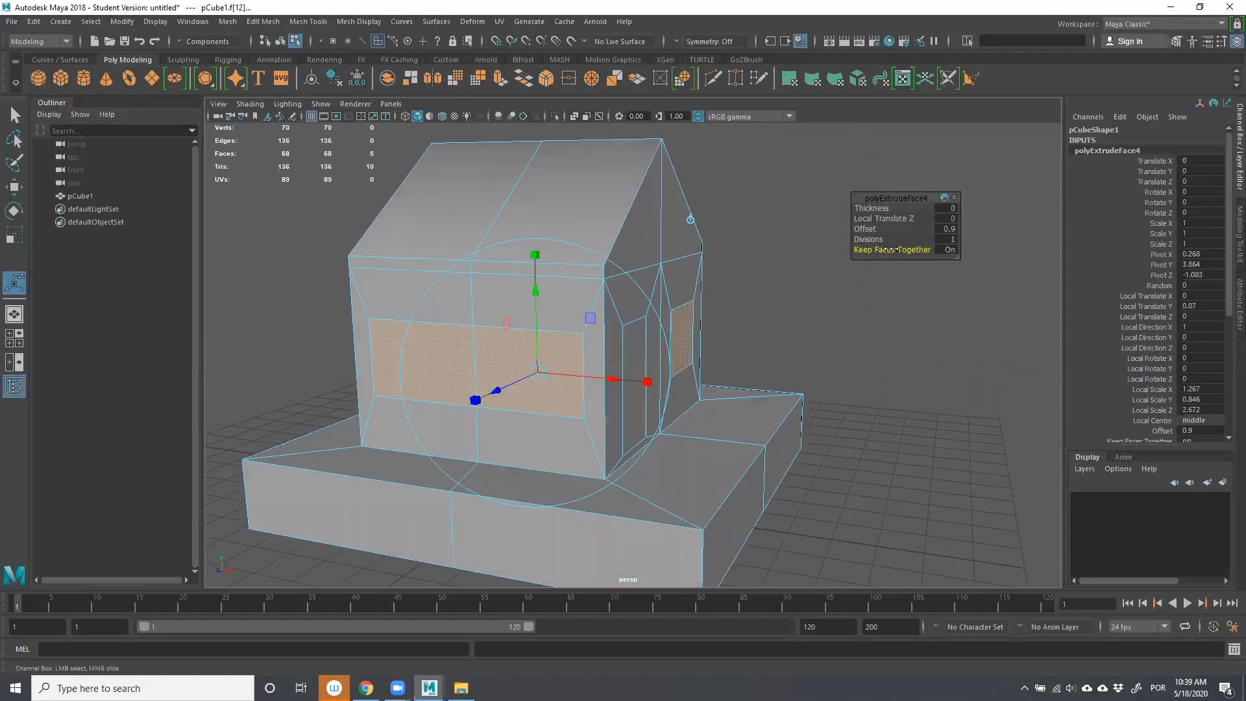
click(807, 378)
Select the four side window faces and the front window face, and extrude them slightly inward to recess the windows.
click(417, 362)
shift+click(557, 361)
shift+click(682, 339)
alt+drag(724, 355, 560, 365)
shift+click(647, 331)
shift+click(736, 338)
alt+drag(833, 301, 925, 306)
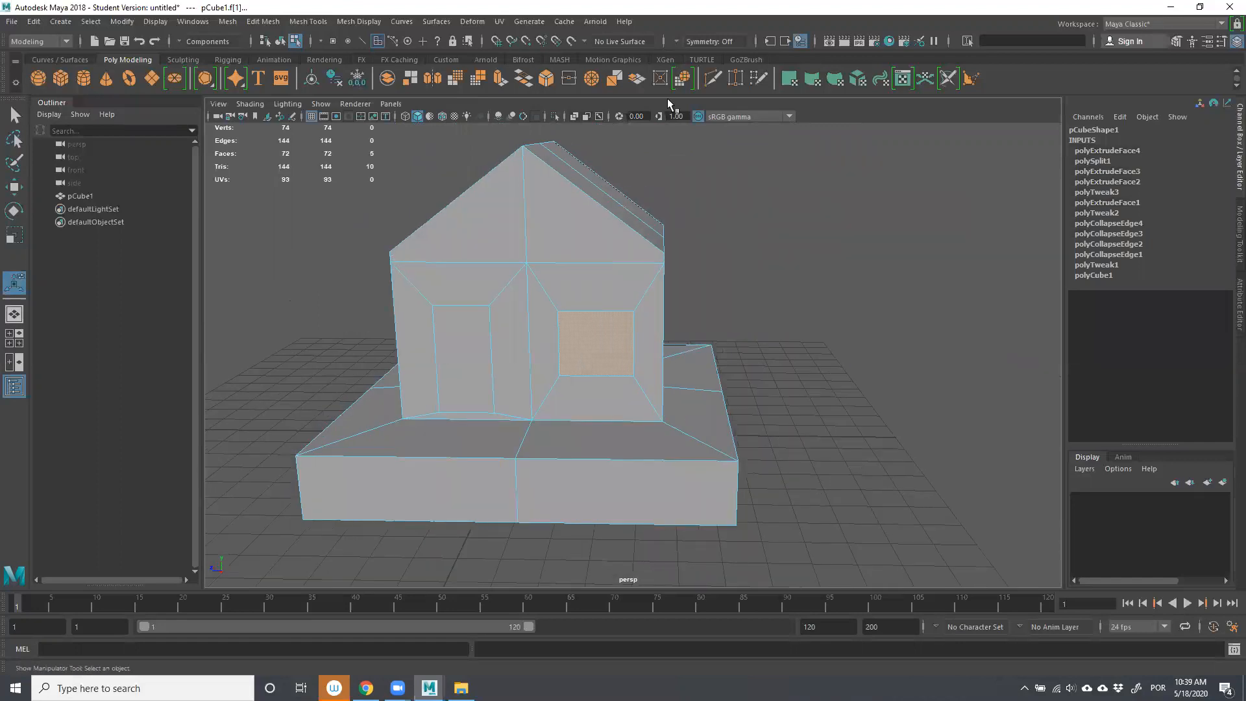
click(500, 78)
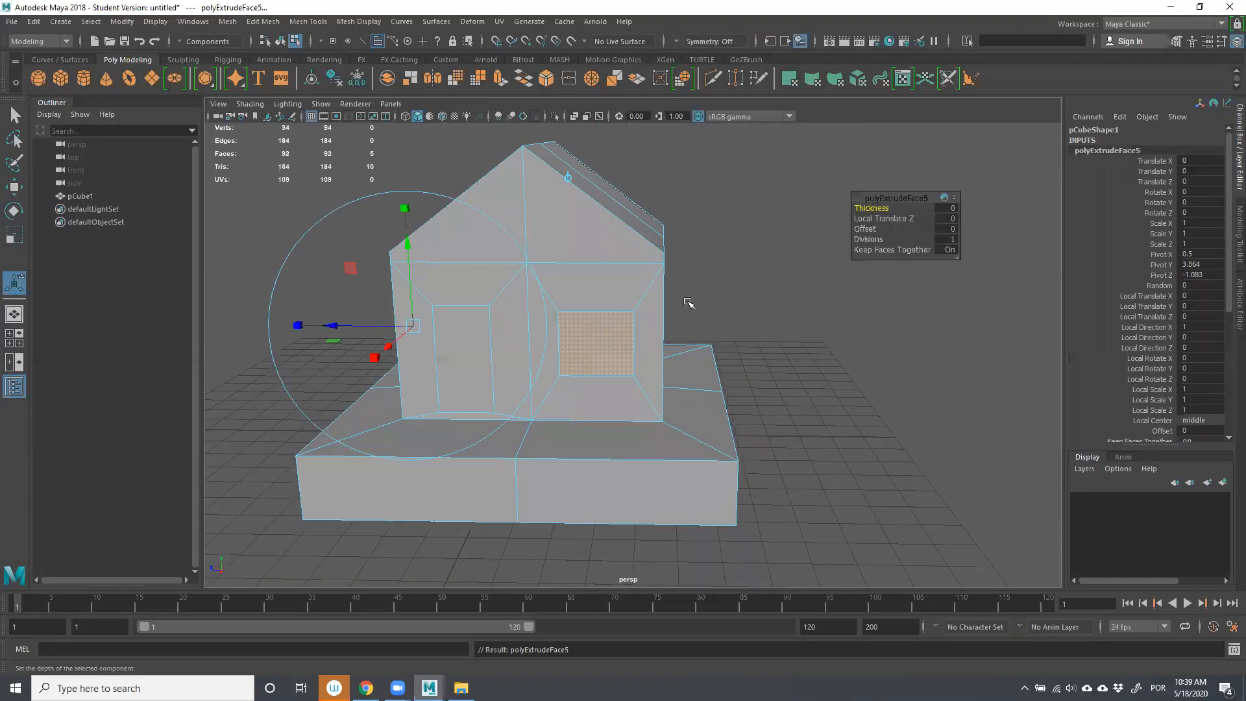
drag(328, 325, 335, 326)
alt+drag(611, 325, 729, 348)
click(847, 385)
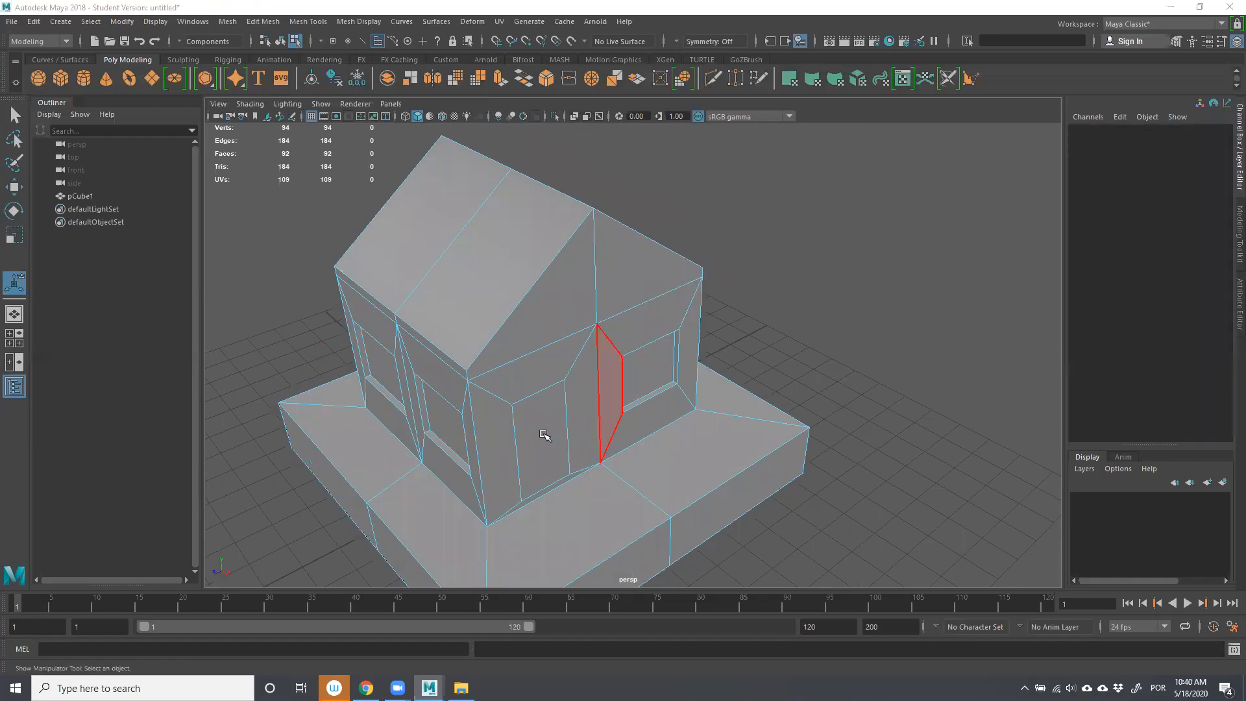
Extrude the front door face outward with a local translate Z of 0.063.
click(547, 440)
key(ctrl+e)
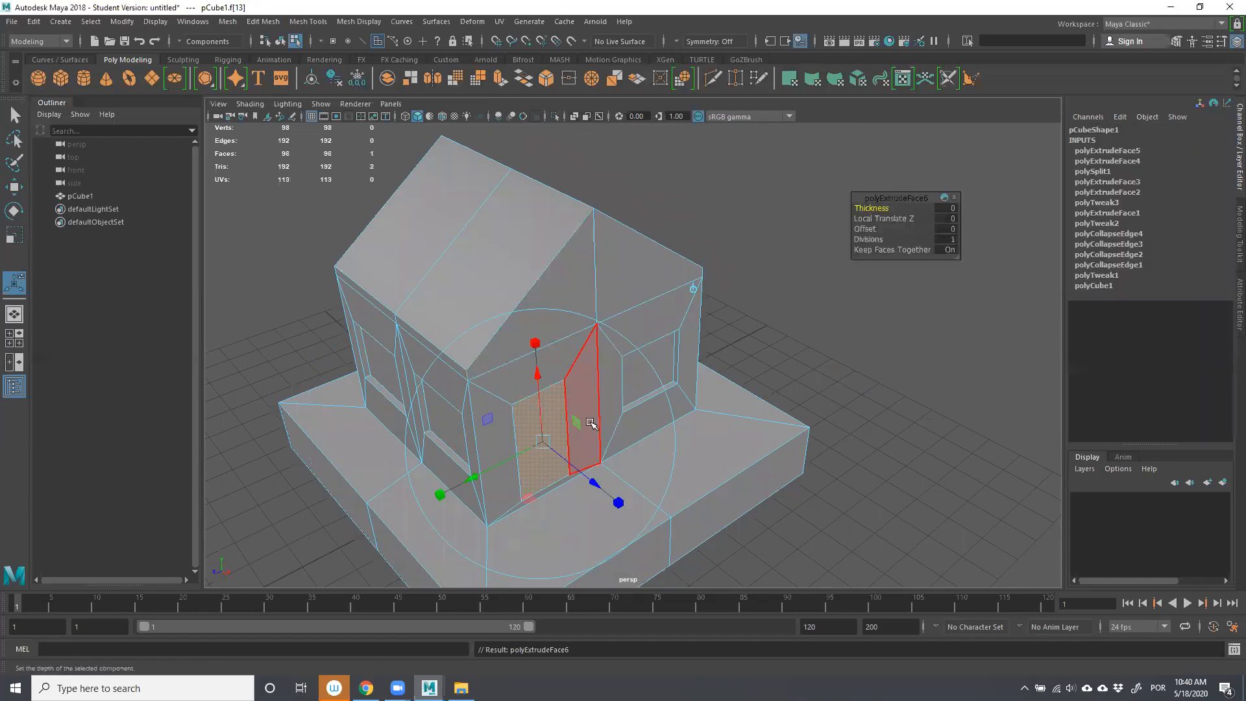
drag(582, 481, 581, 485)
alt+middle_drag(590, 452, 713, 325)
scroll(583, 441, up, 6)
alt+drag(713, 324, 746, 353)
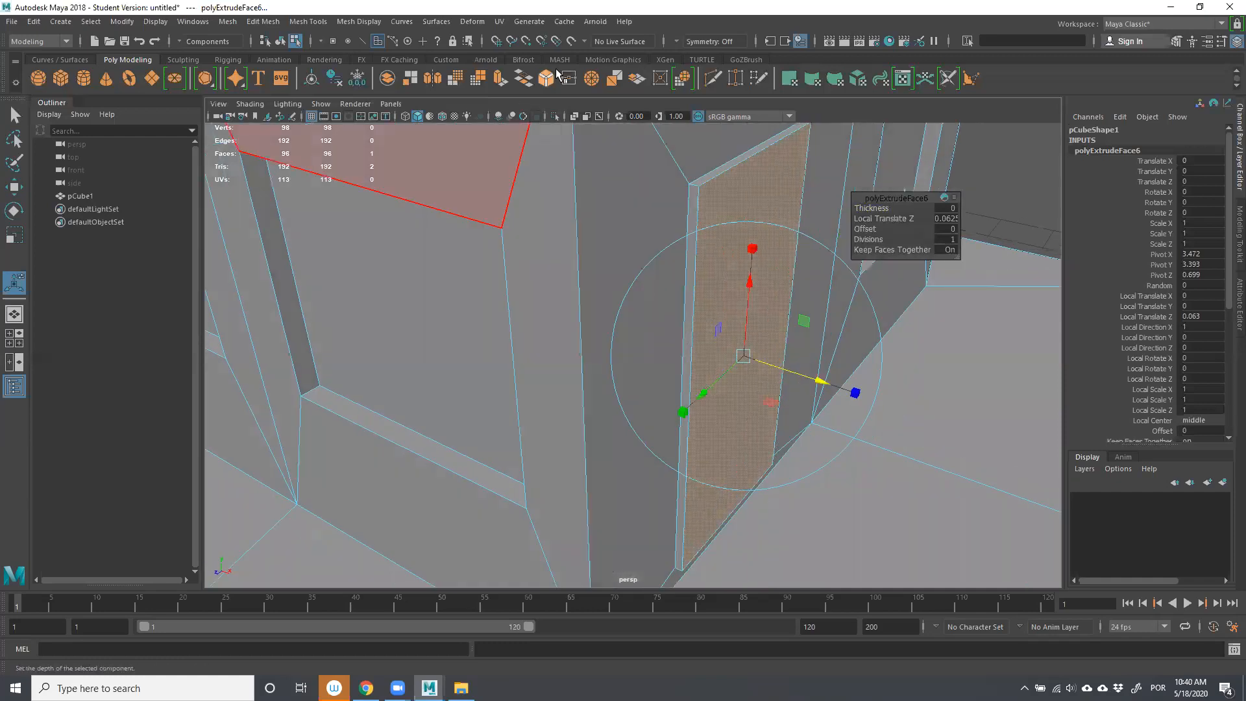
Inset the door face at local scale X 0.922 and Y 0.854, and extrude it inward with local translate Z -0.03.
click(478, 78)
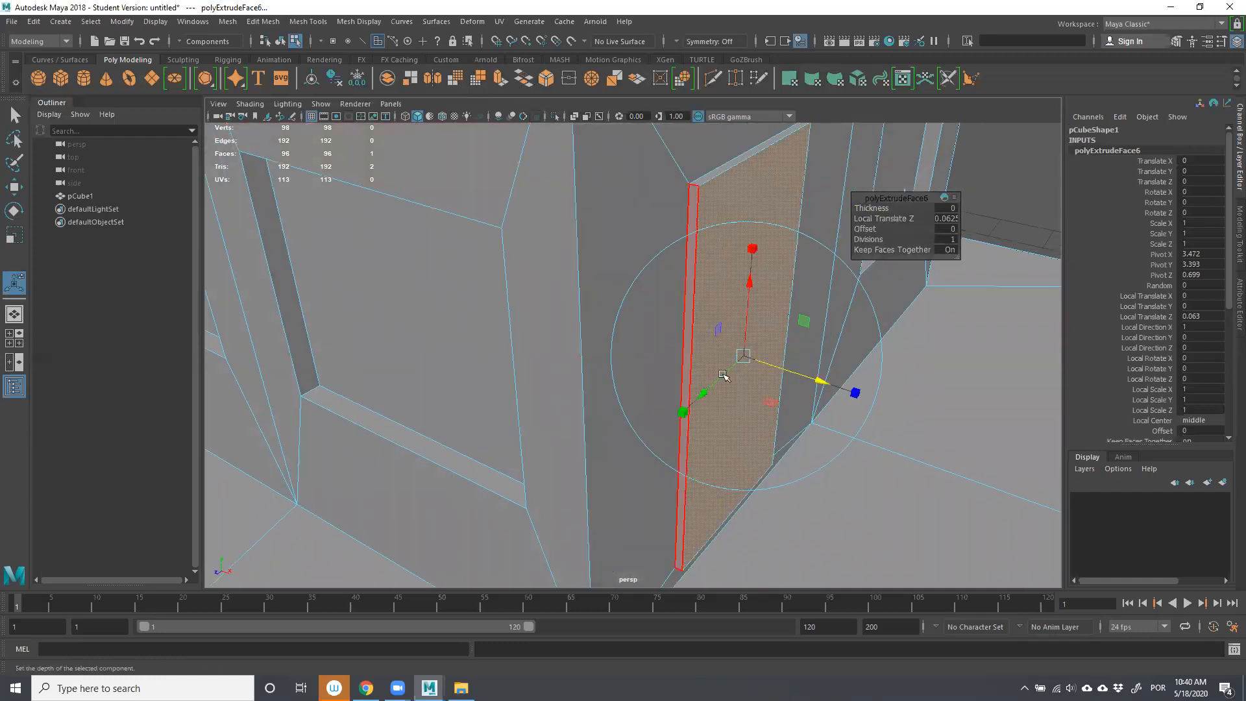
drag(683, 412, 704, 376)
drag(752, 249, 745, 250)
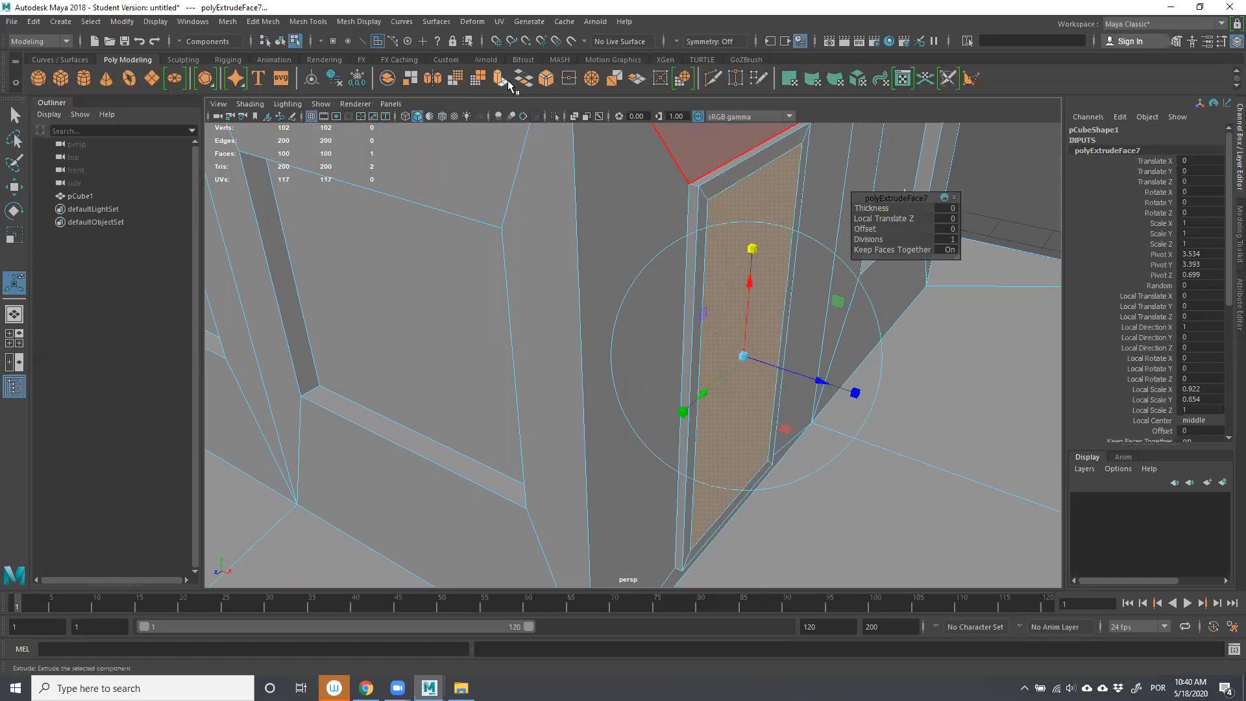
key(ctrl+e)
drag(810, 380, 816, 378)
scroll(864, 305, down, 7)
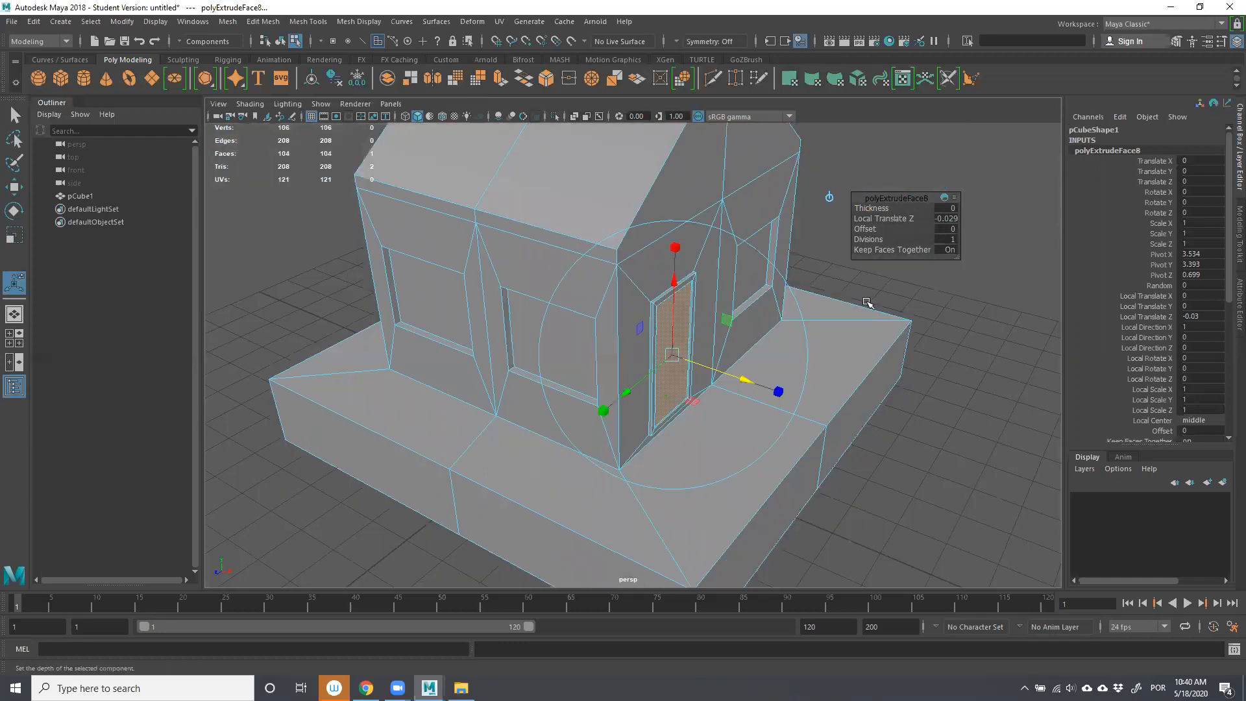
click(894, 443)
Extrude the recessed door face in place, shrinking it to local scale X 0.961 and narrowing it slightly in Y.
scroll(768, 425, up, 5)
click(732, 325)
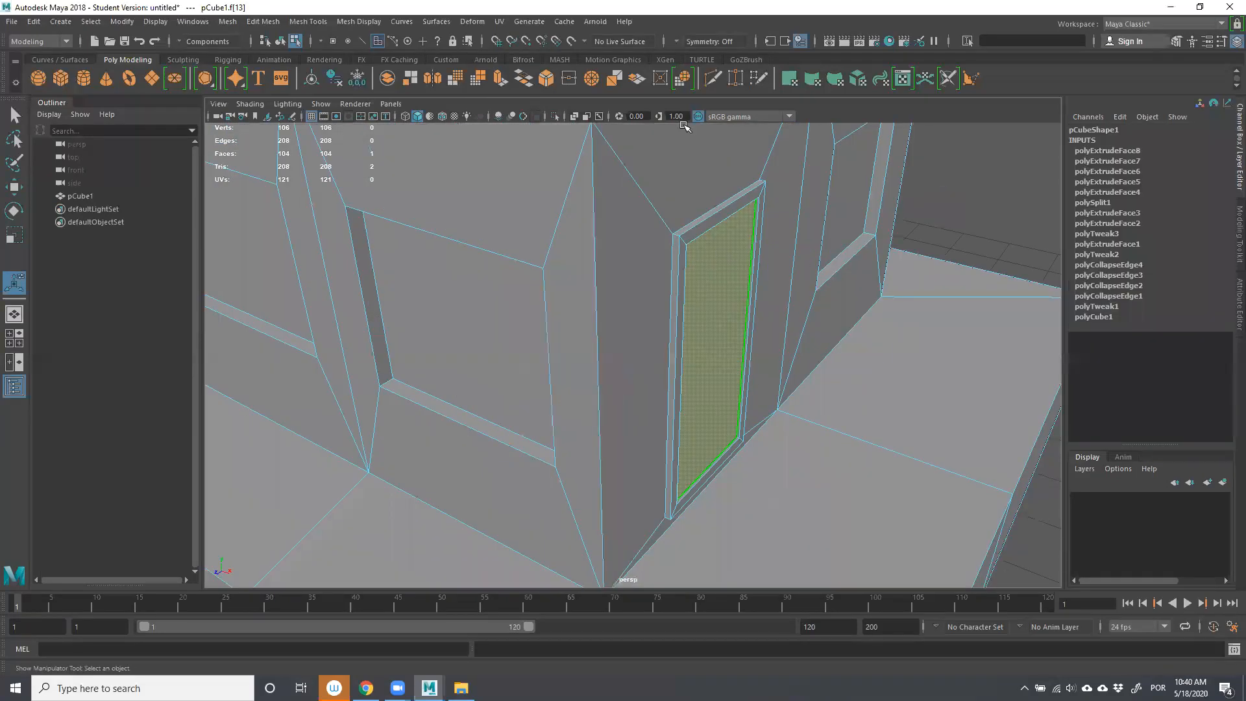
key(ctrl+e)
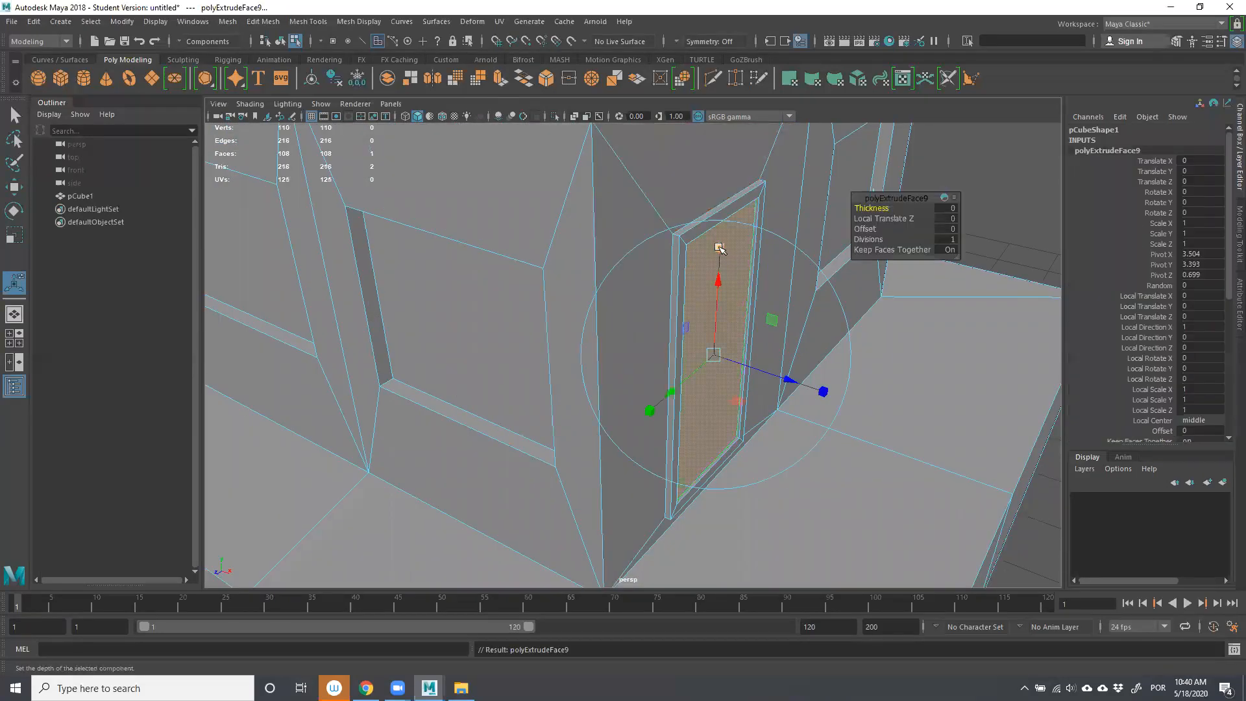
drag(720, 245, 720, 248)
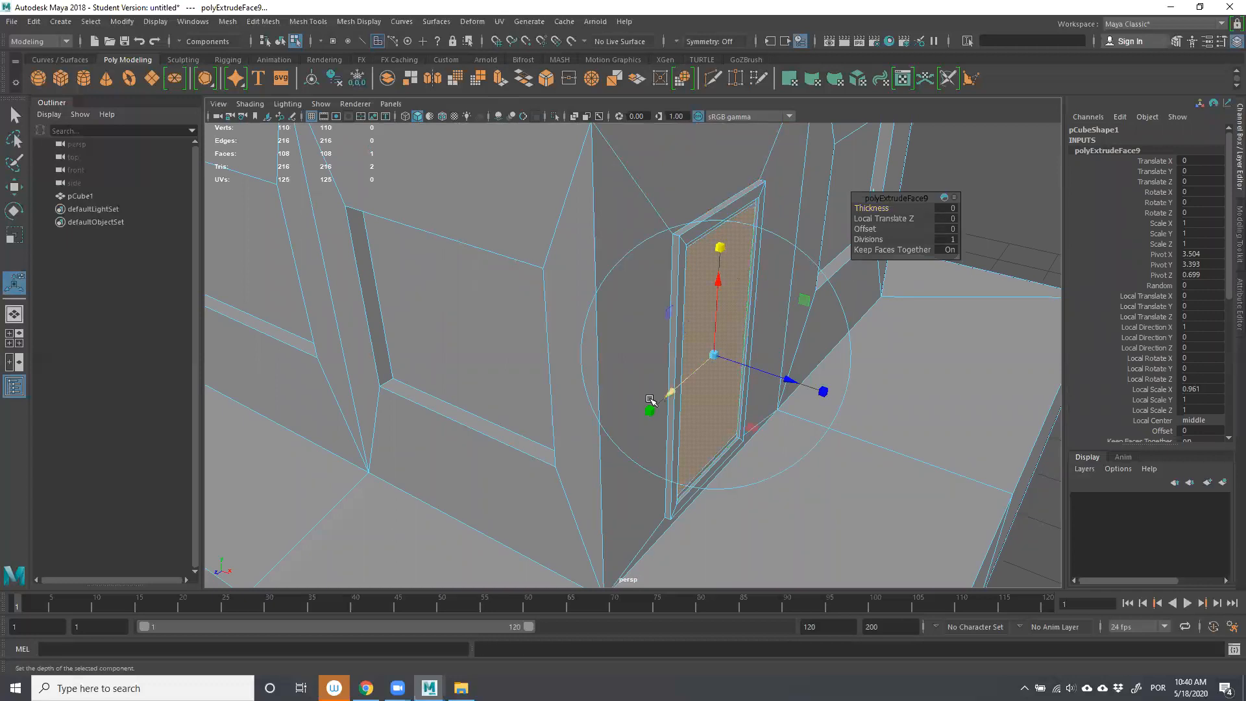
drag(651, 410, 650, 410)
Extrude the inner door panel along its local Z, and return to object mode.
click(502, 81)
drag(787, 371, 623, 285)
scroll(837, 389, down, 5)
right_drag(678, 196, 741, 179)
click(837, 324)
Examine the finished door and recessed windows on the house from the front and from the corner.
scroll(687, 364, down, 5)
scroll(675, 354, up, 8)
alt+drag(640, 327, 707, 364)
scroll(540, 348, down, 8)
scroll(541, 337, up, 4)
alt+middle_drag(540, 337, 546, 446)
alt+drag(546, 447, 461, 390)
click(645, 363)
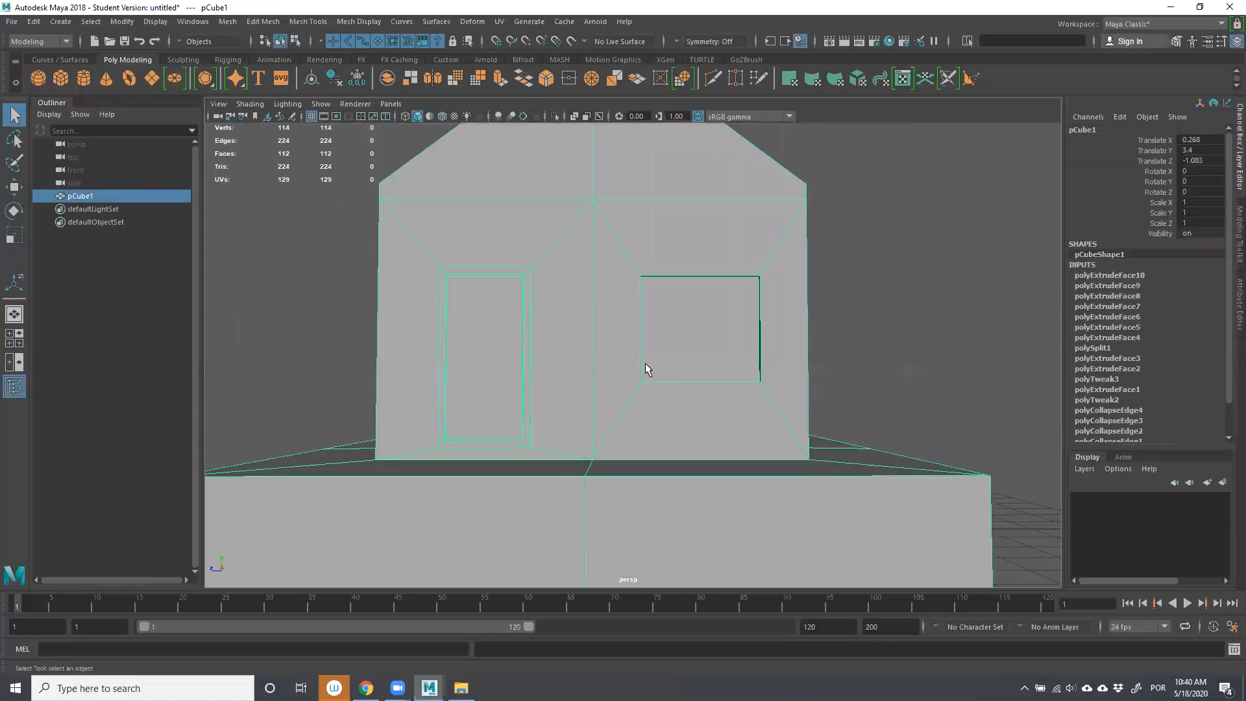
scroll(645, 360, down, 5)
alt+drag(660, 367, 648, 376)
scroll(512, 290, up, 7)
alt+drag(511, 290, 517, 219)
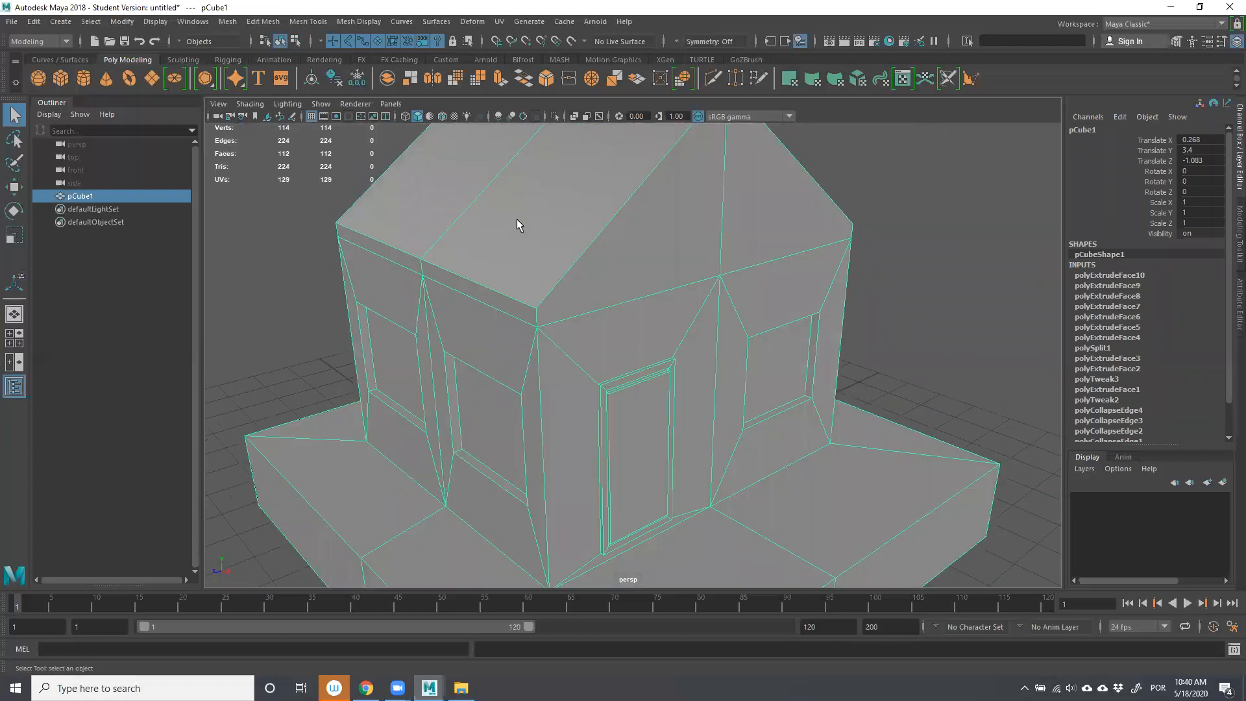
scroll(525, 228, down, 5)
scroll(528, 251, up, 4)
In face mode, select the roof slope and eave faces on the rear half of the house, leaving out the rear gable triangles.
right_drag(566, 269, 537, 314)
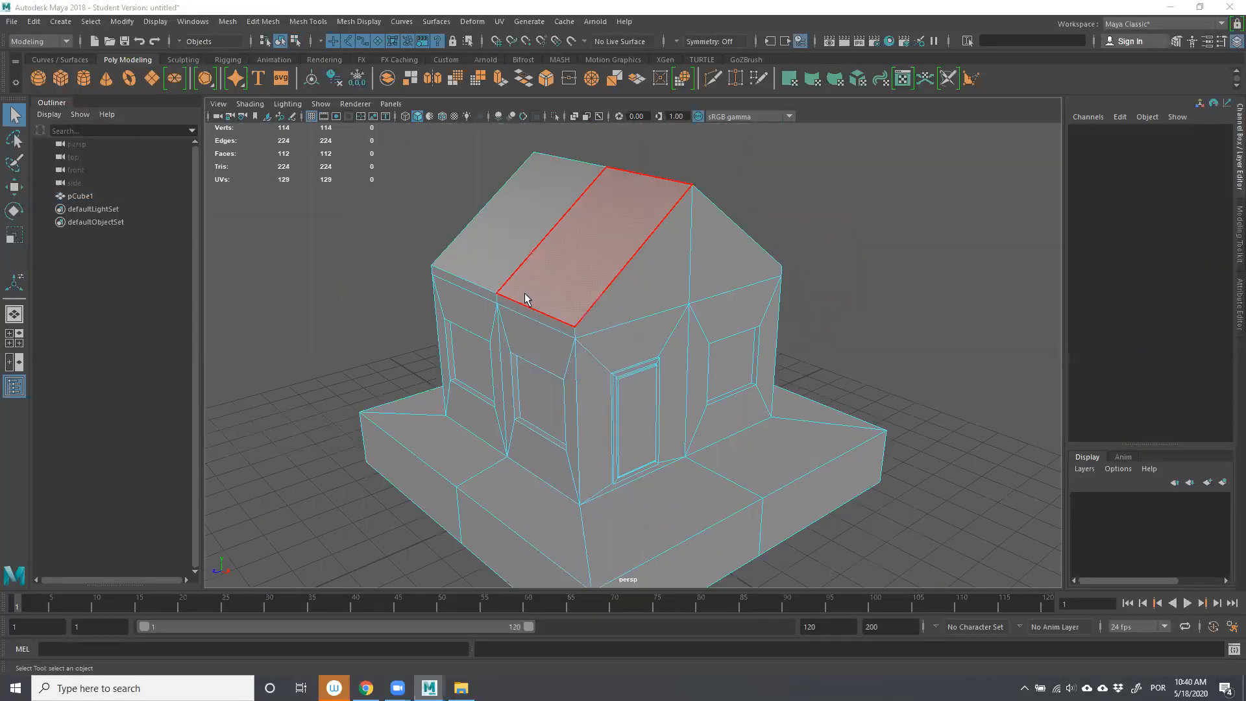
click(466, 289)
alt+drag(455, 283, 682, 264)
alt+drag(812, 253, 693, 311)
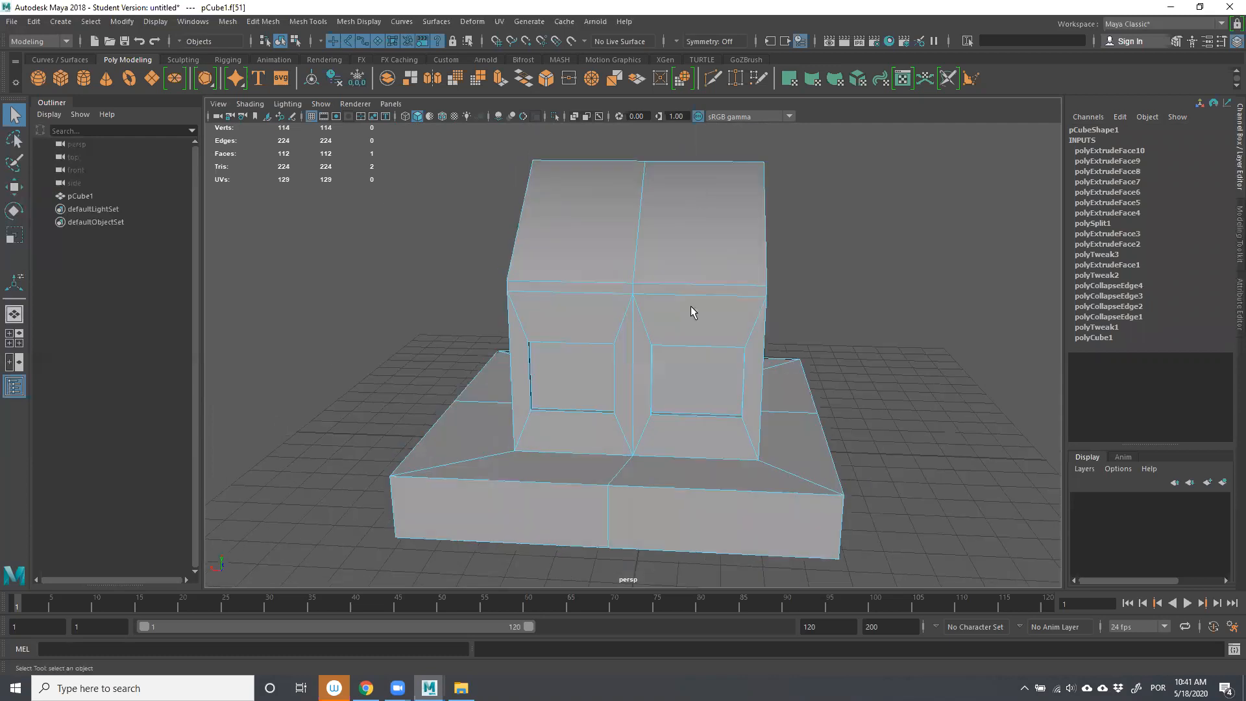
alt+drag(840, 275, 795, 299)
alt+drag(705, 312, 626, 292)
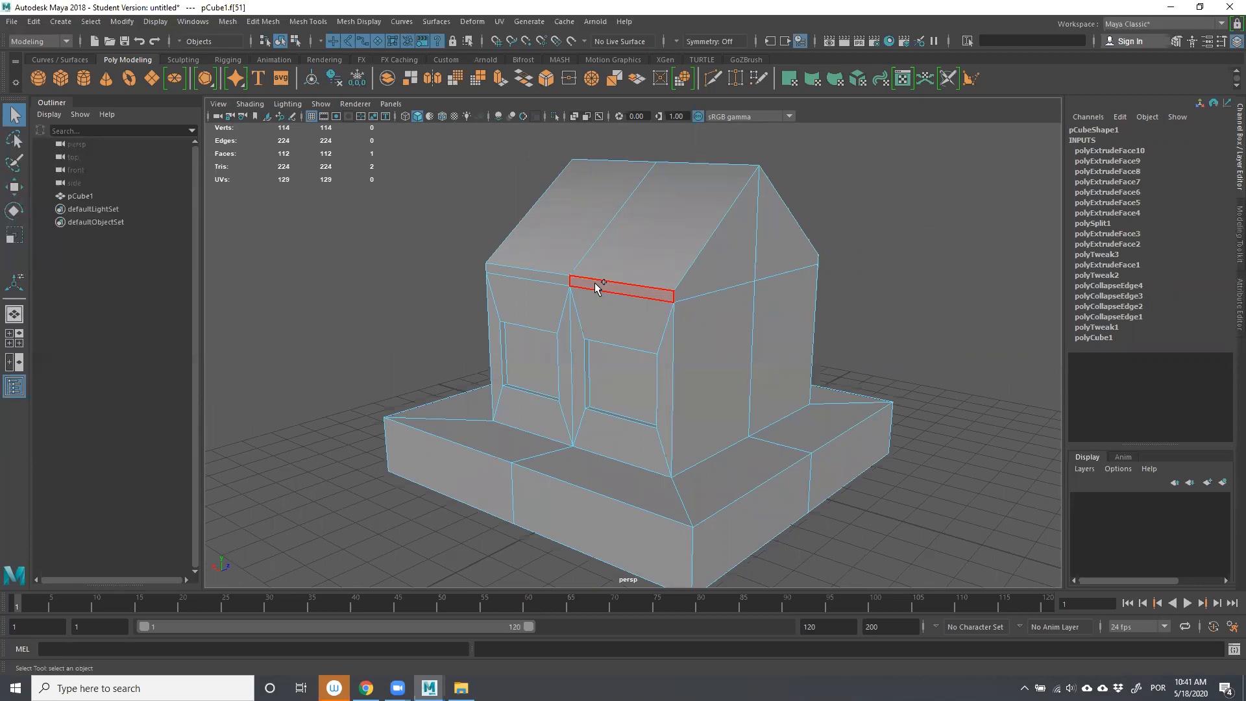
shift+double_click(596, 285)
alt+drag(822, 287, 640, 256)
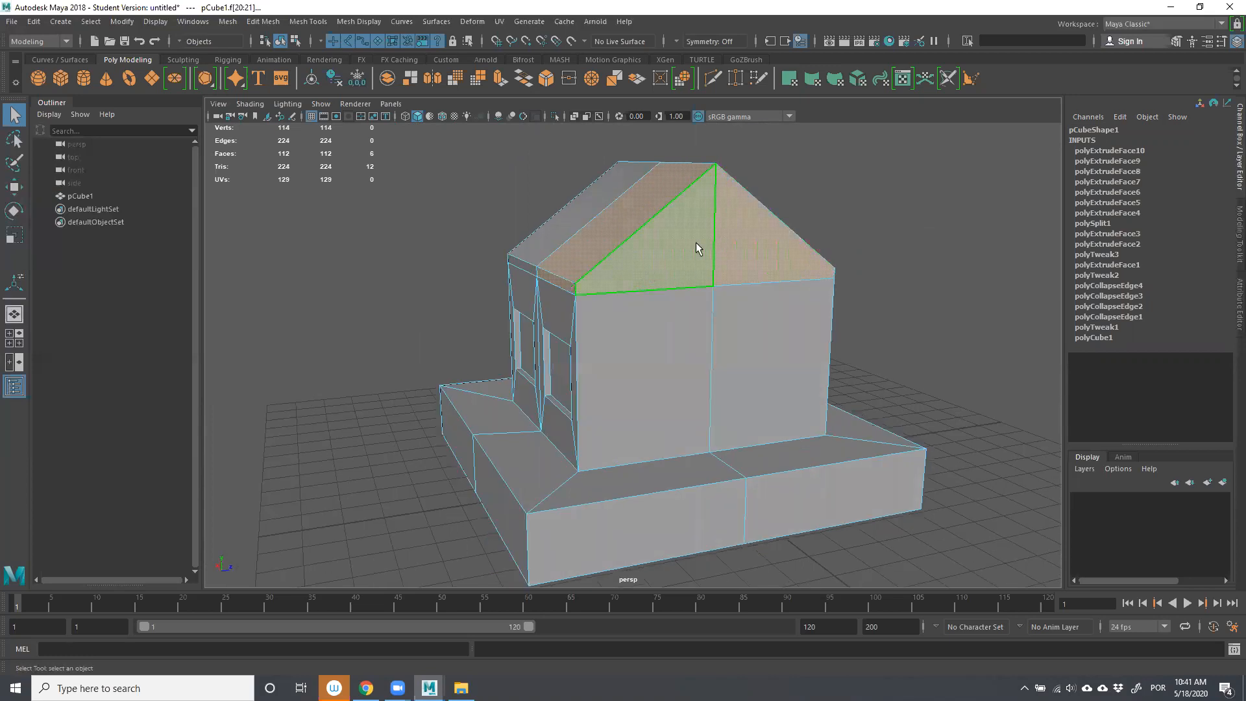
ctrl+click(673, 250)
ctrl+click(796, 255)
alt+drag(816, 240, 714, 243)
Add the front half's roof slope and eave faces without the gable, and extrude the whole roof outward with local translate Z 0.211.
alt+drag(883, 272, 634, 310)
shift+click(657, 290)
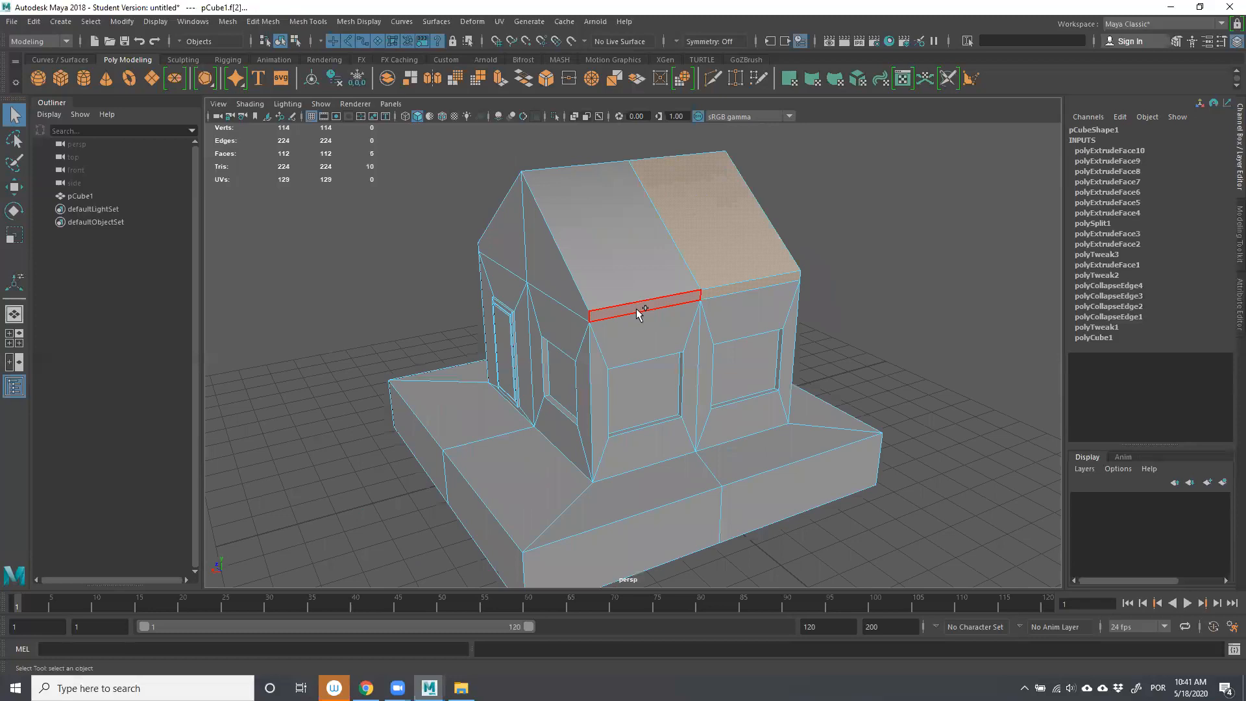
shift+double_click(636, 306)
ctrl+click(508, 237)
ctrl+click(546, 268)
alt+drag(705, 317, 798, 316)
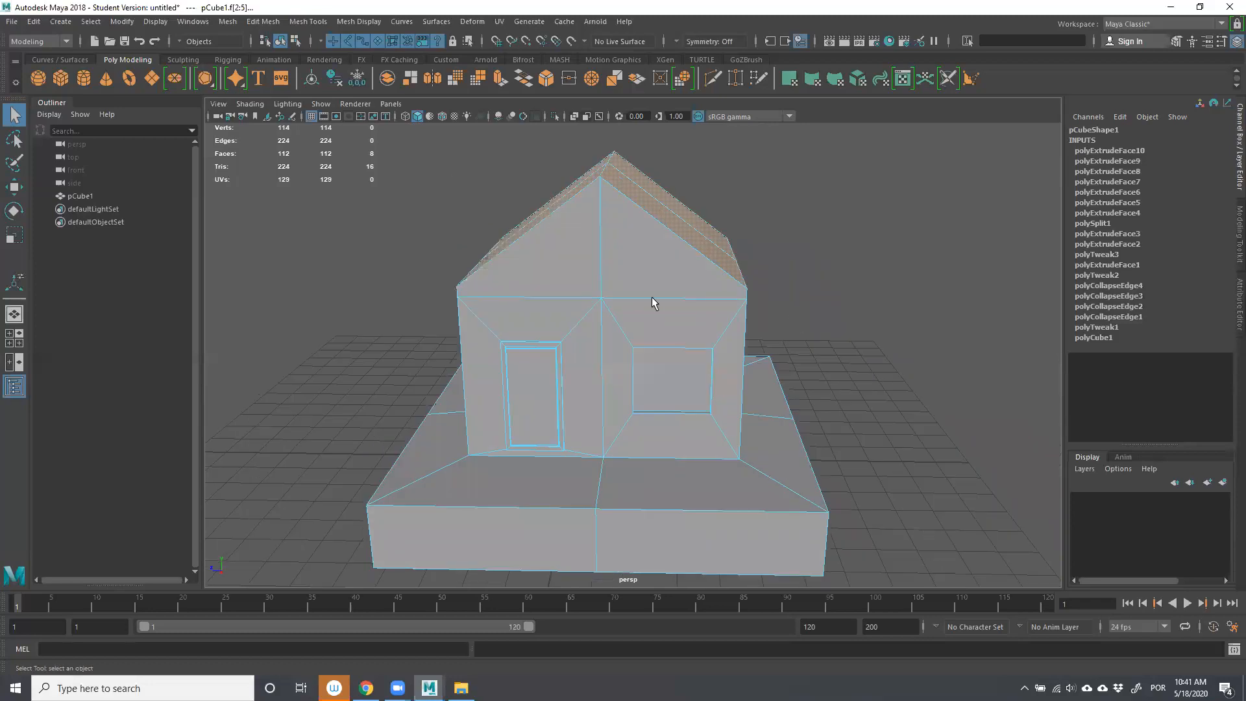
key(ctrl+e)
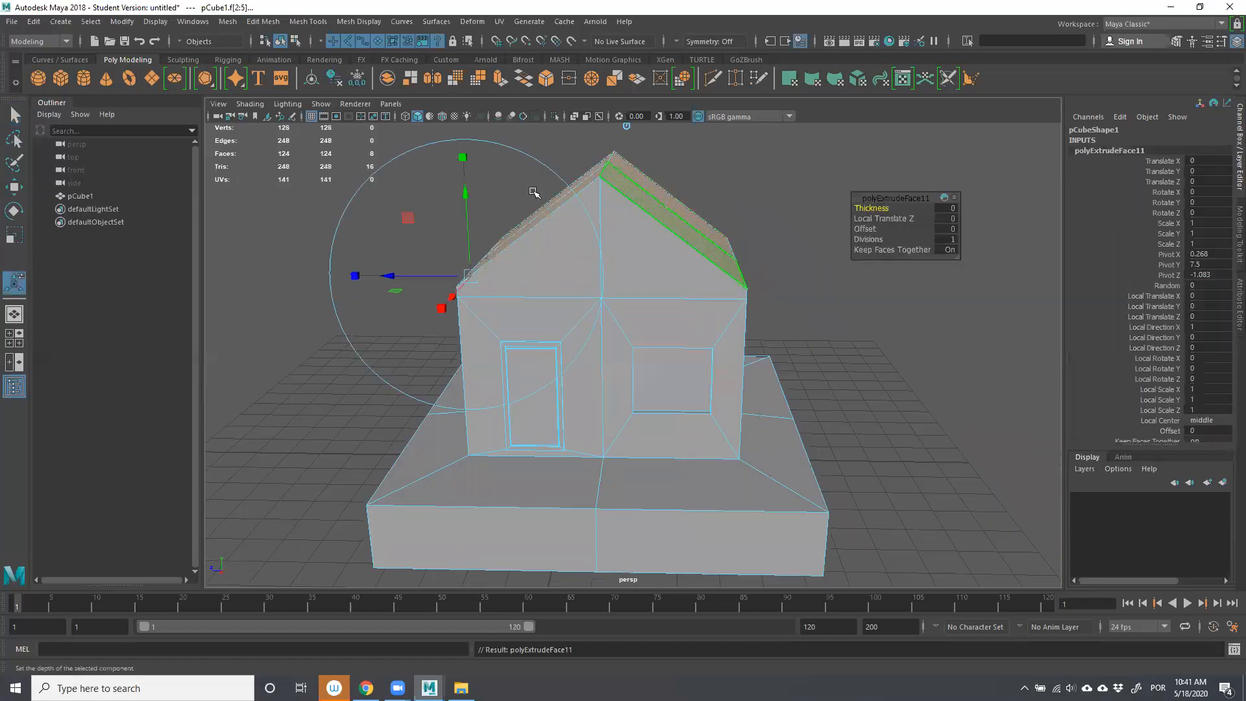
drag(399, 278, 389, 278)
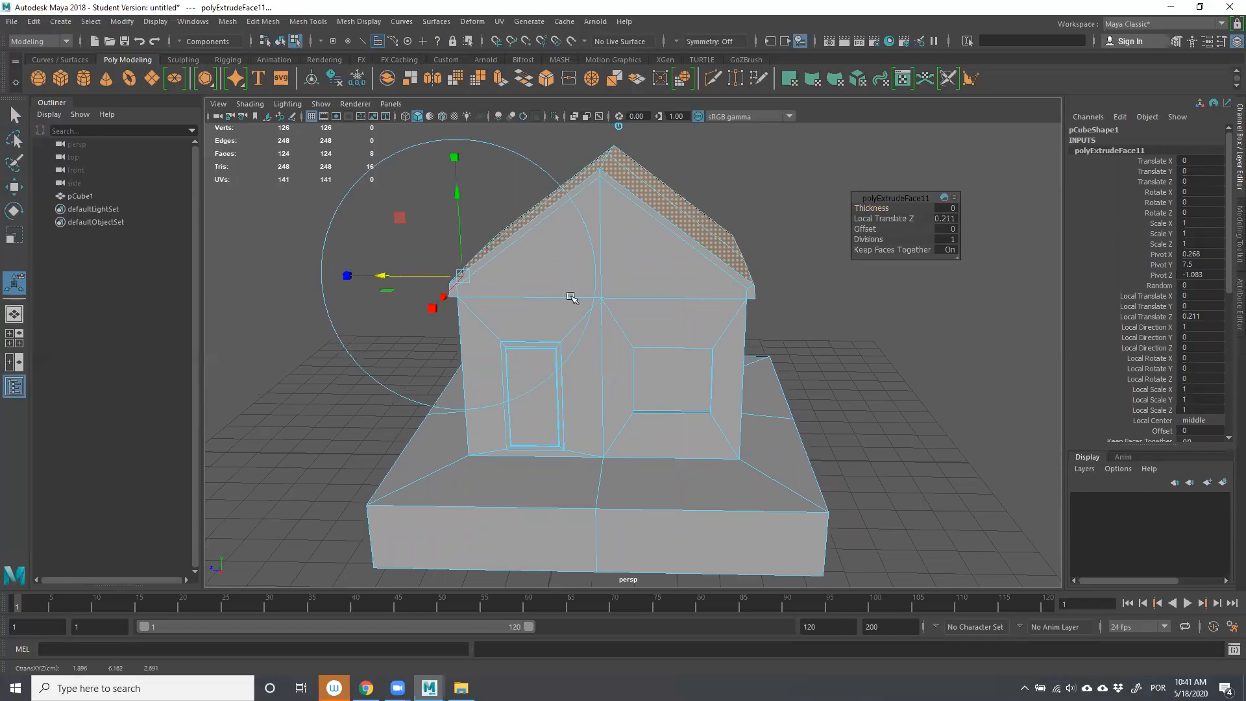
scroll(881, 357, up, 3)
alt+drag(881, 357, 439, 387)
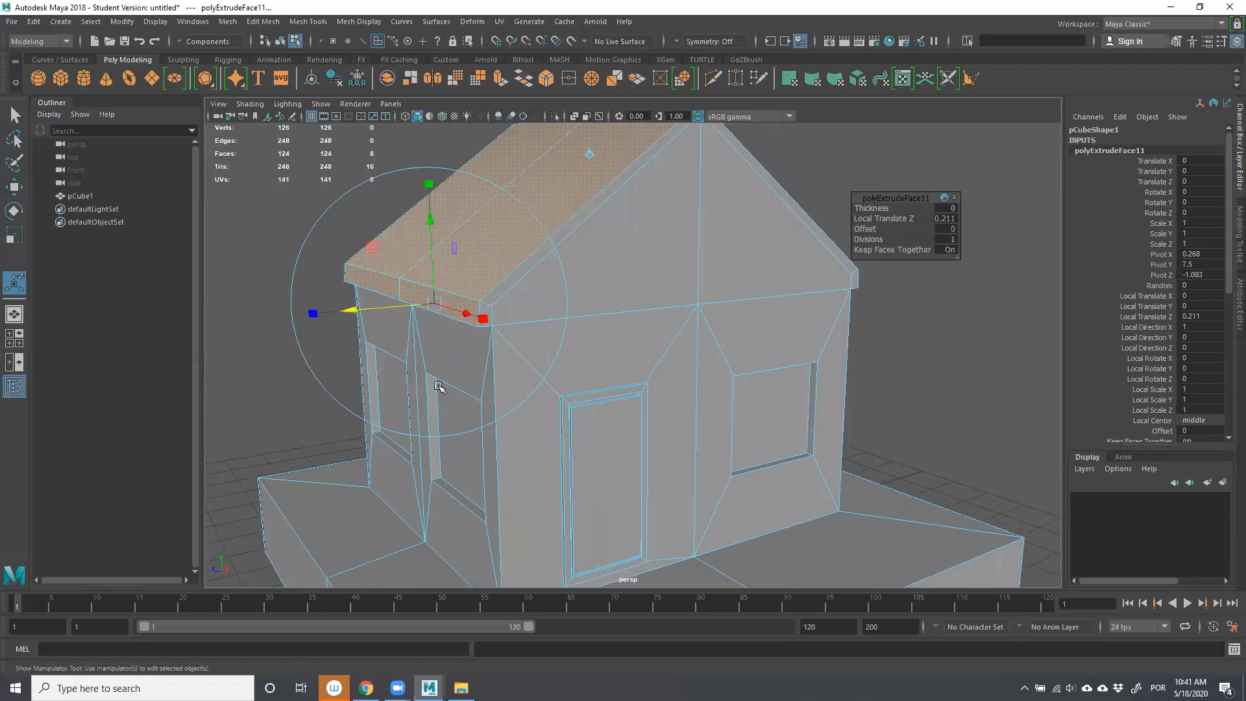
click(229, 298)
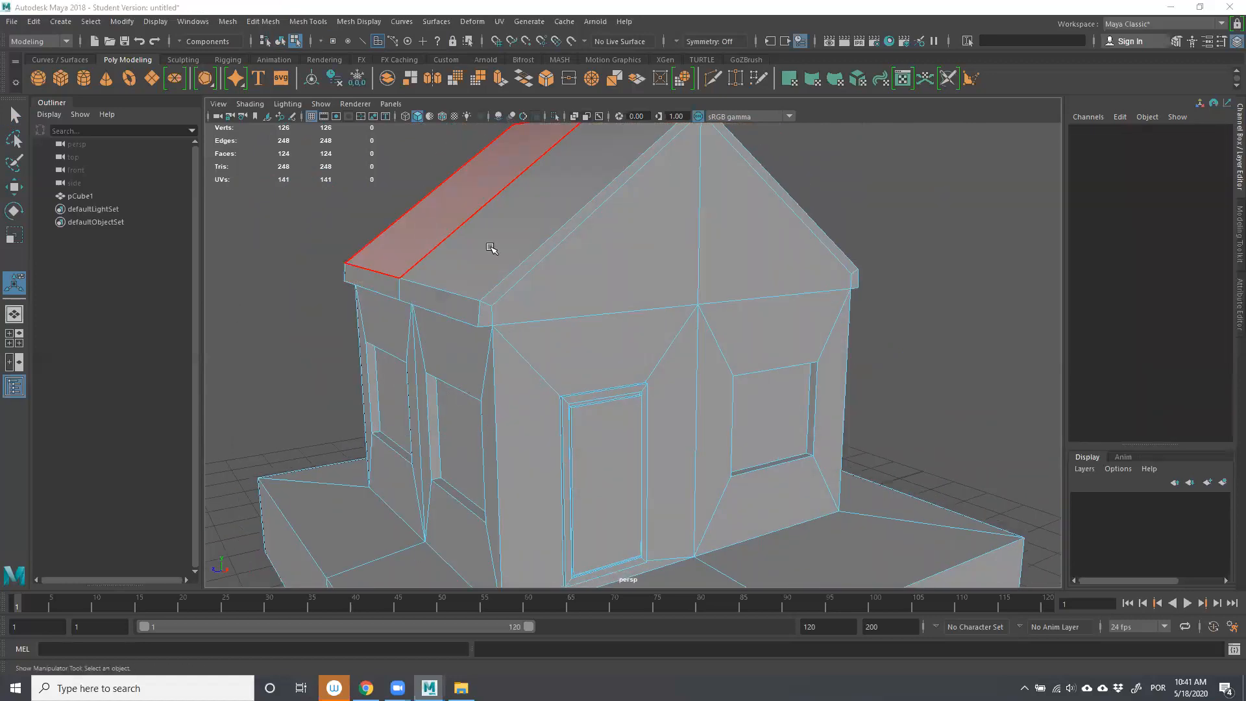
Select the four vertical eave faces on both long sides of the roof and extrude them outward with local translate Z 0.243.
click(487, 246)
click(452, 303)
shift+click(452, 303)
alt+drag(568, 322, 454, 323)
shift+click(755, 300)
shift+click(826, 312)
shift+click(775, 325)
shift+click(758, 299)
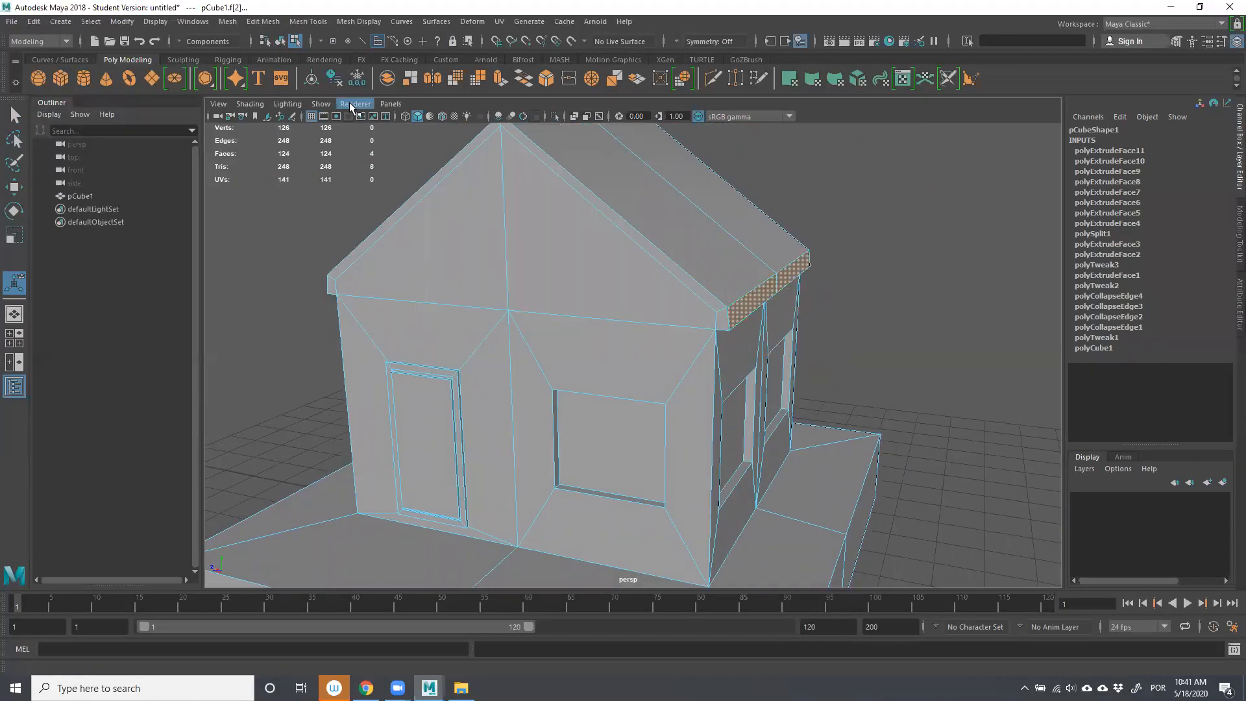
click(501, 83)
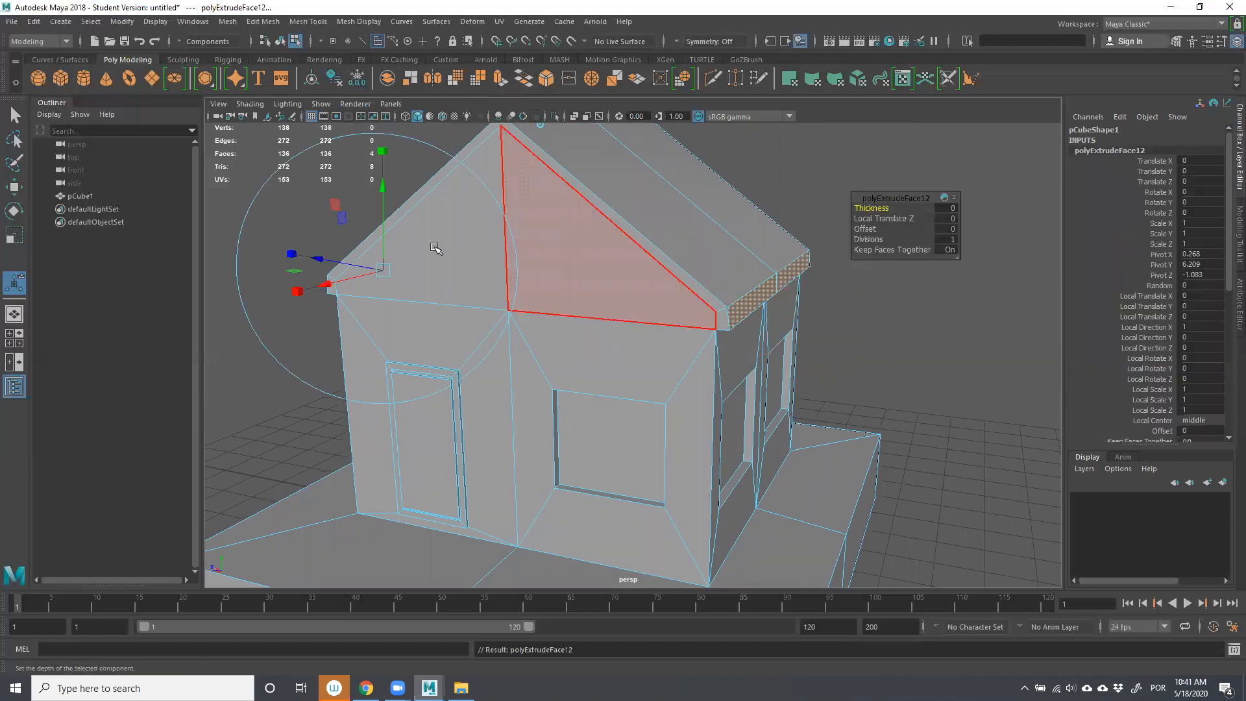
drag(319, 258, 315, 256)
key(ctrl+z)
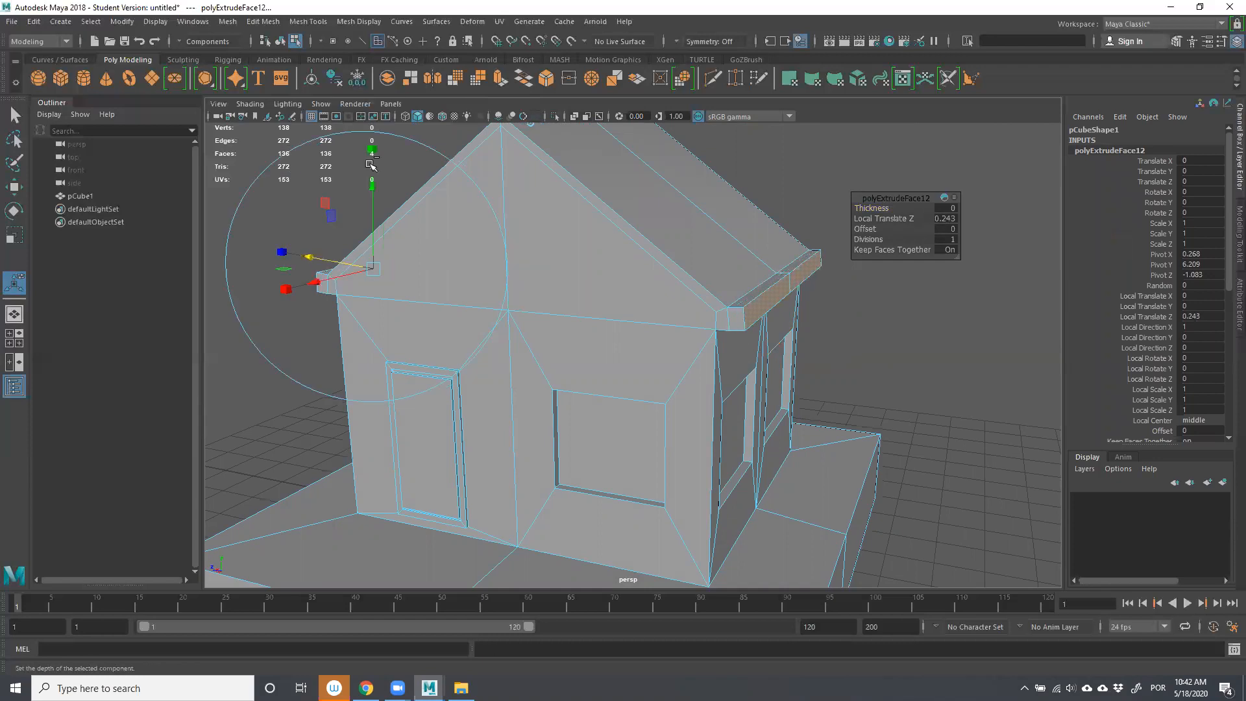
Select the four top faces of the extruded eaves and extrude them in place with an offset of 0.025.
key(w)
drag(590, 153, 974, 287)
scroll(974, 287, up, 2)
click(971, 296)
shift+click(866, 388)
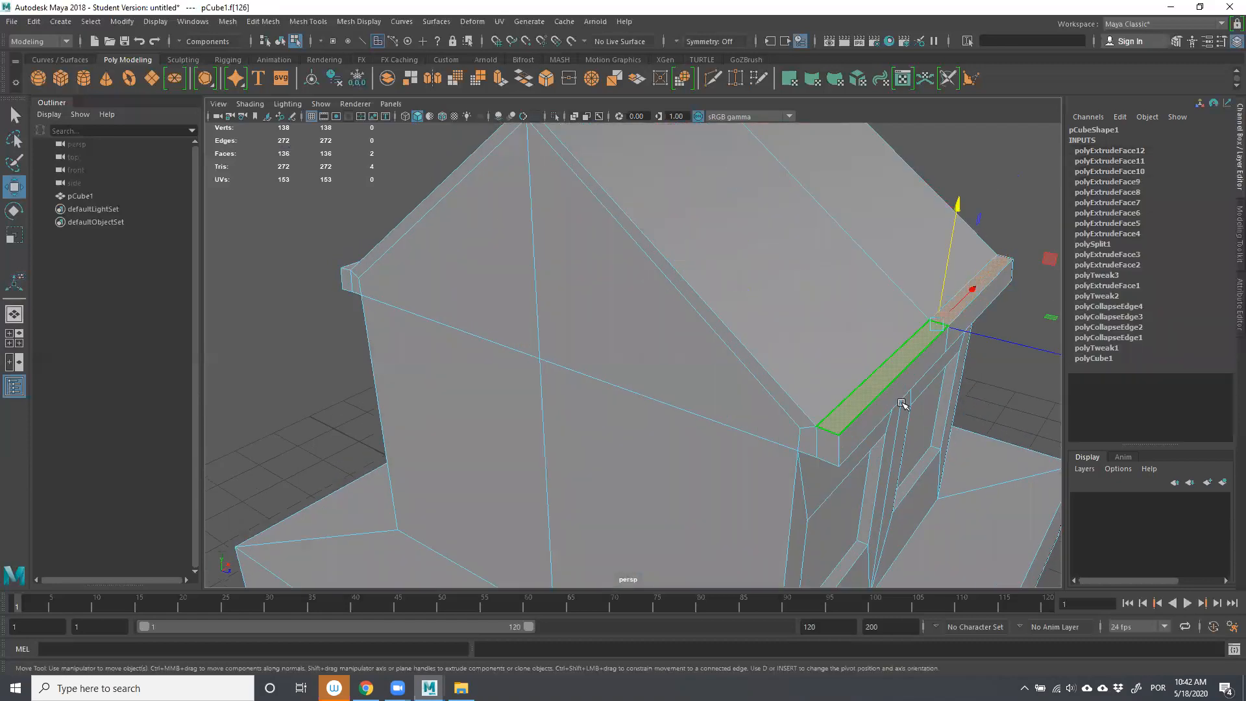
alt+drag(455, 301, 516, 303)
shift+click(448, 219)
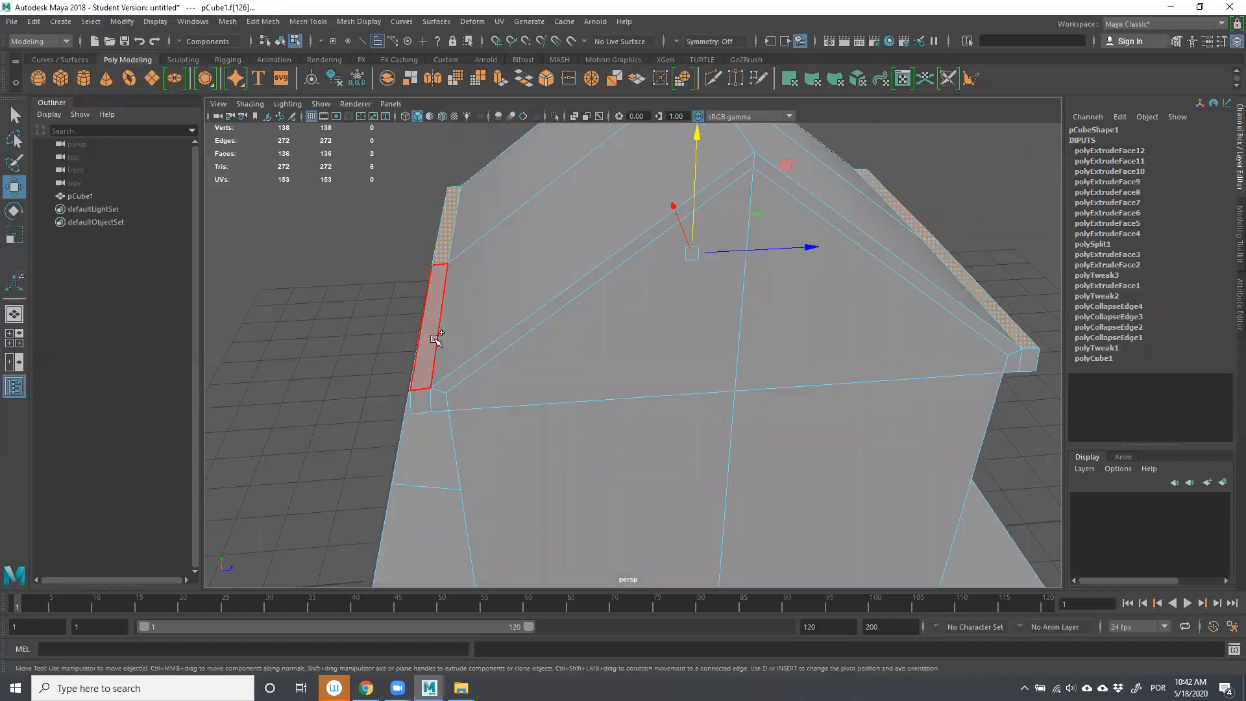
key(ctrl+e)
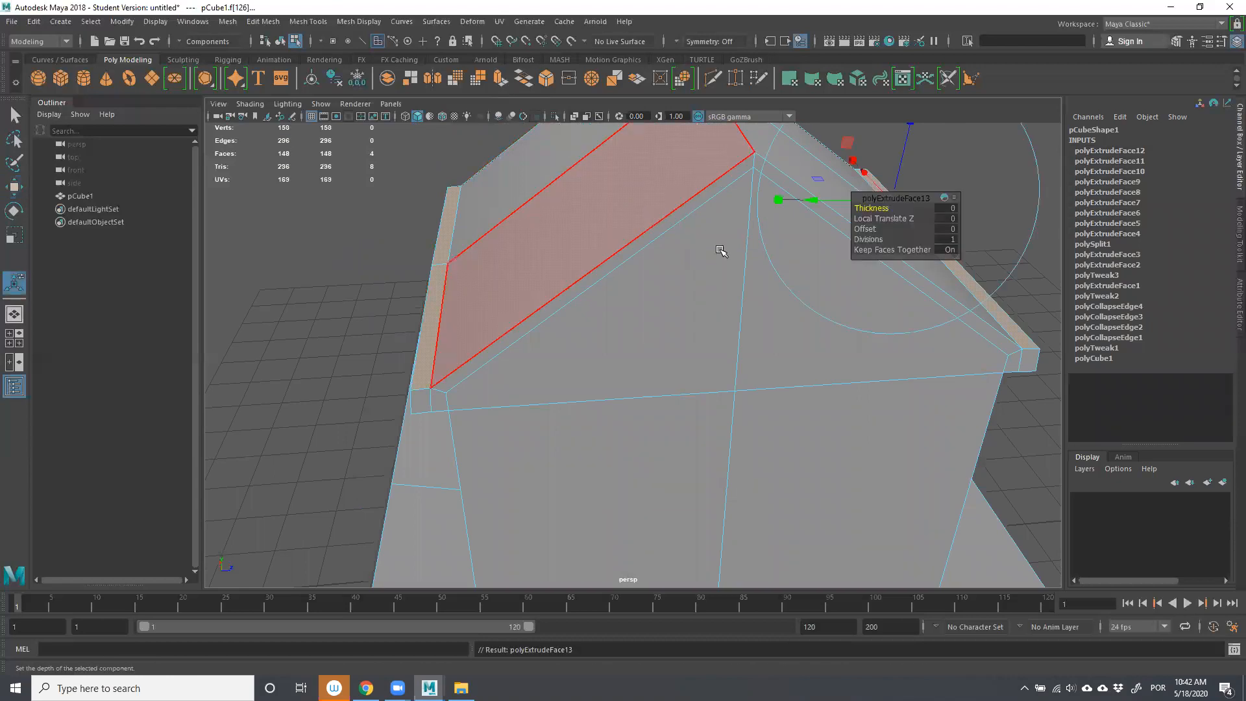
drag(863, 230, 865, 231)
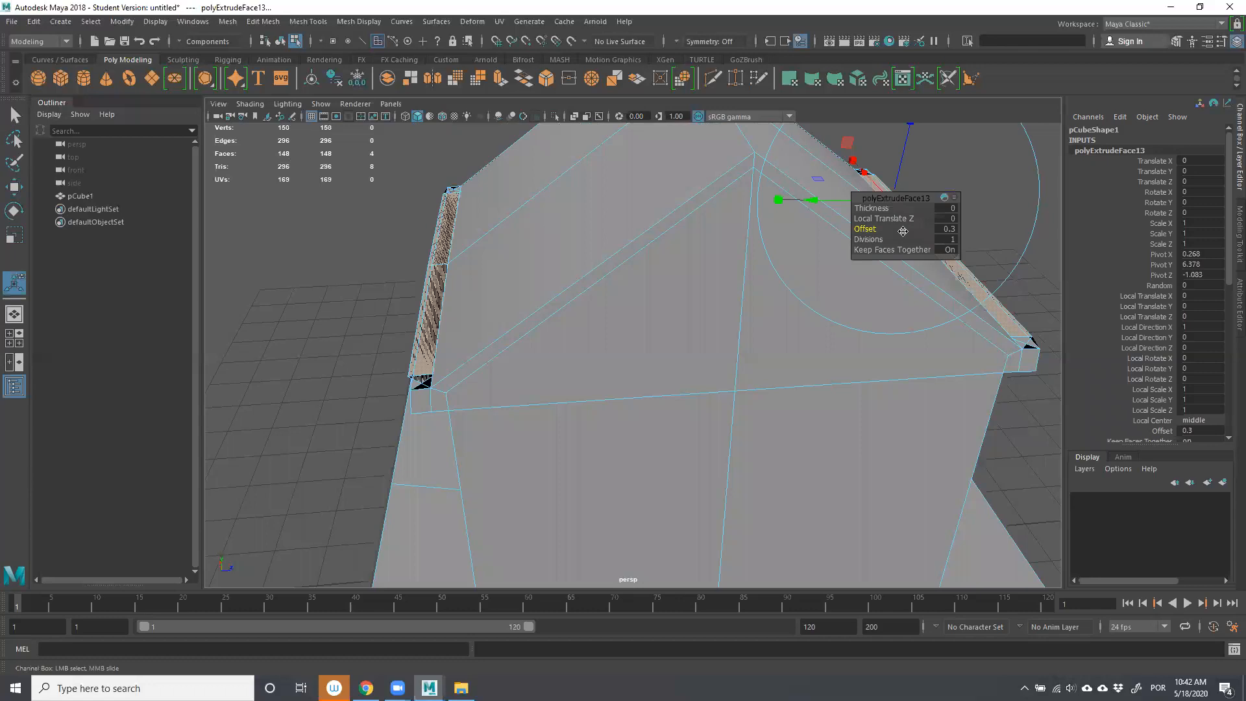
click(950, 229)
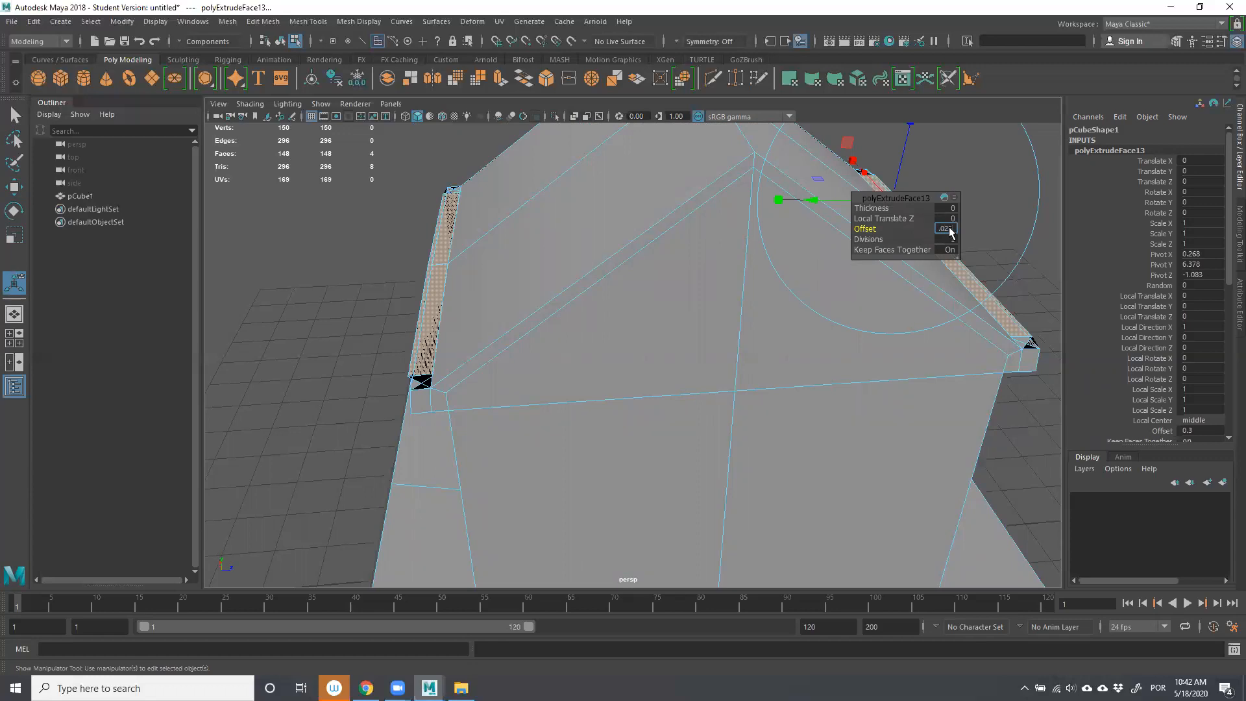
text(.025)
key(Tab)
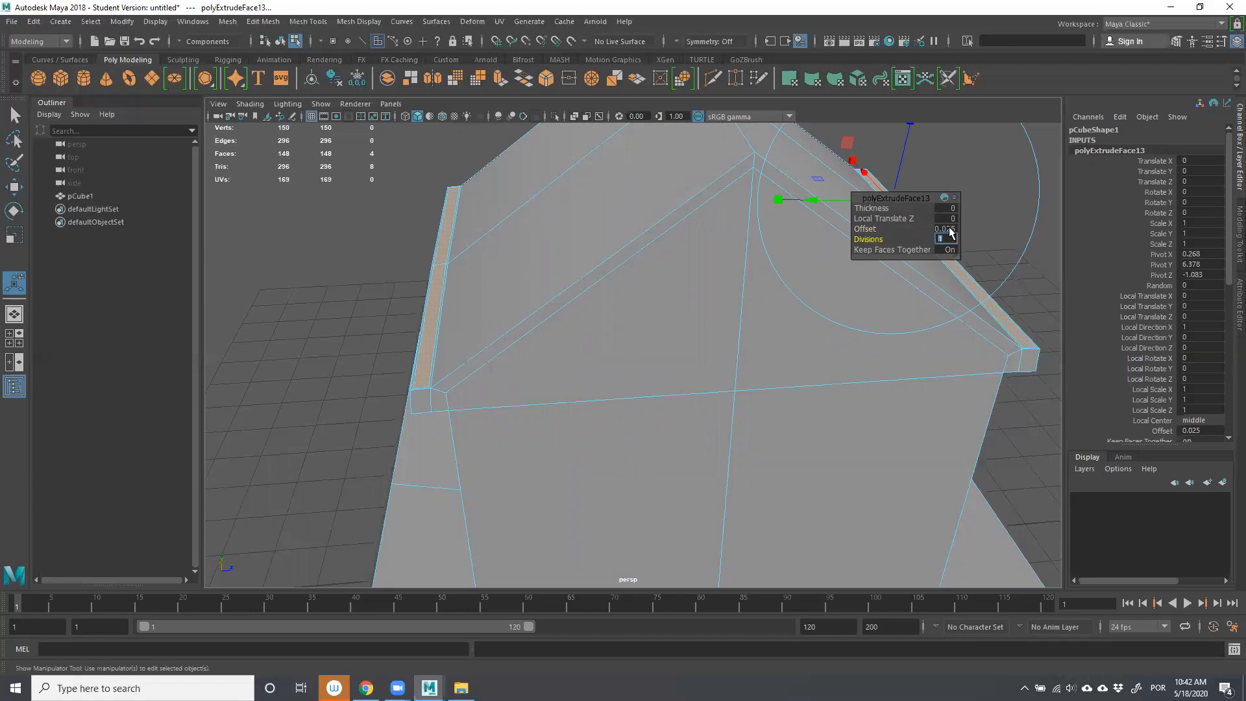
Extrude the inset faces on top of the eaves inward with local translate Z -0.192 and scale Y 0.68, then clear the selection.
alt+drag(444, 304, 428, 300)
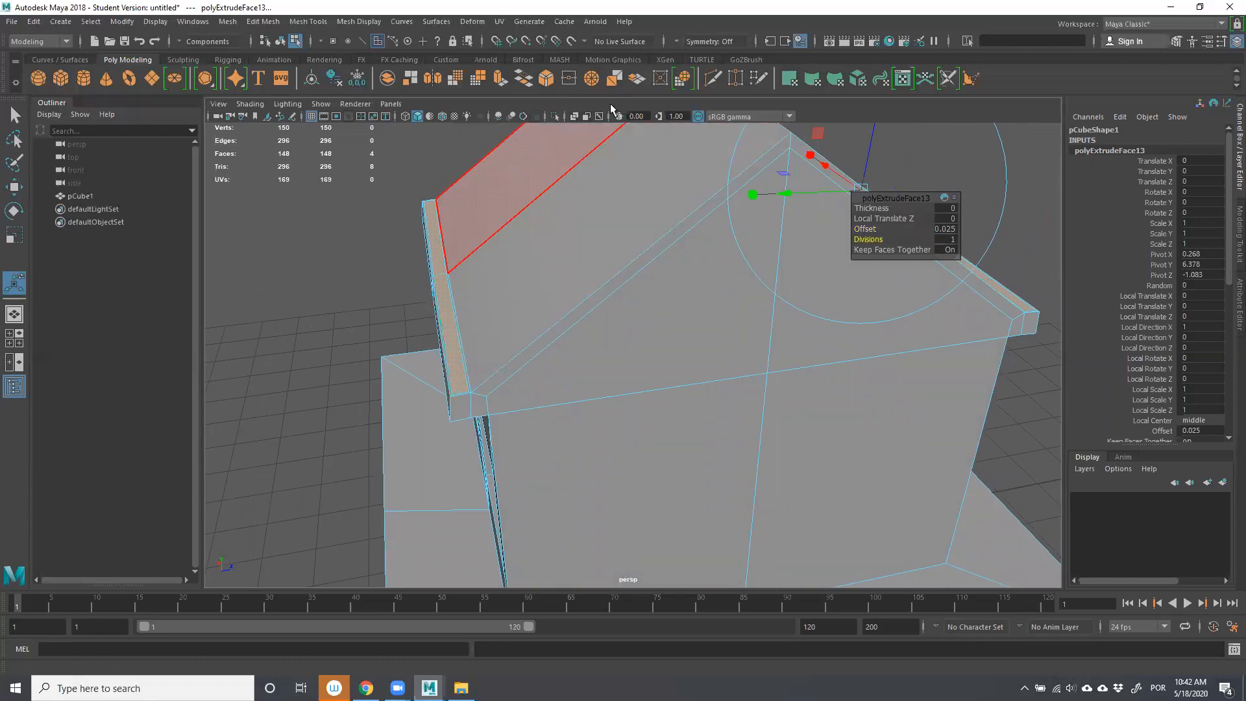
click(838, 162)
key(ctrl+e)
drag(874, 147, 876, 153)
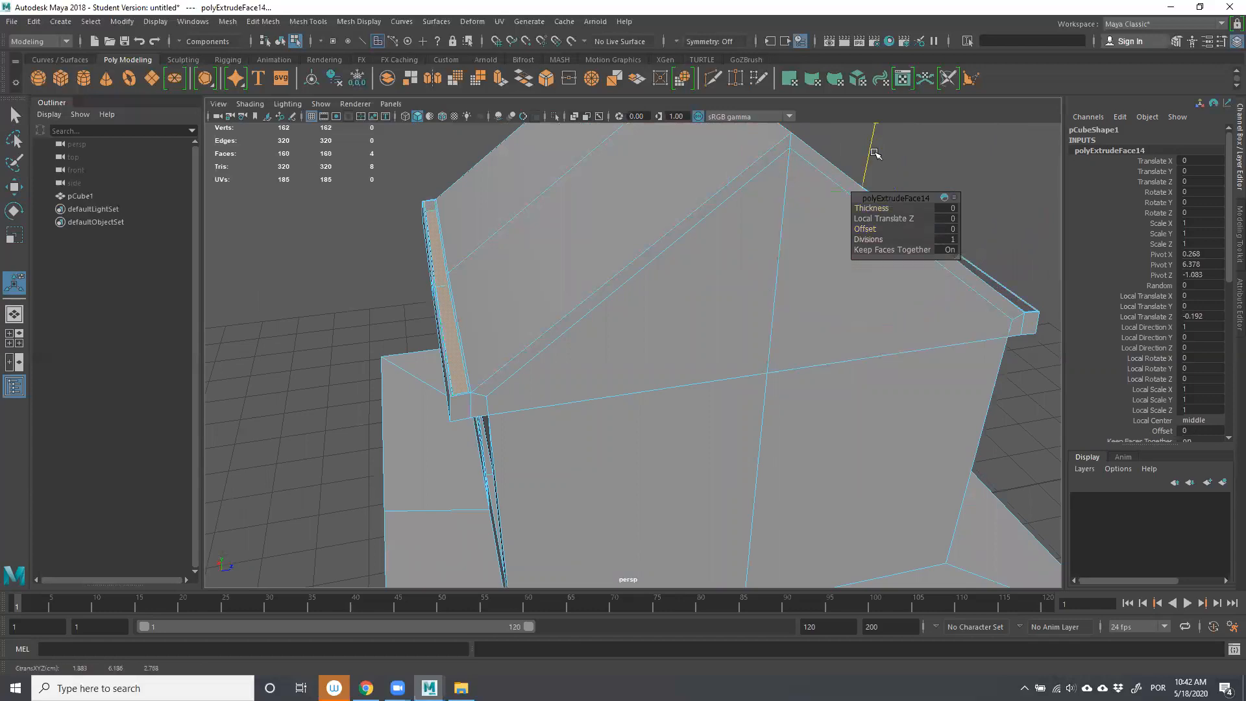
drag(762, 204, 787, 206)
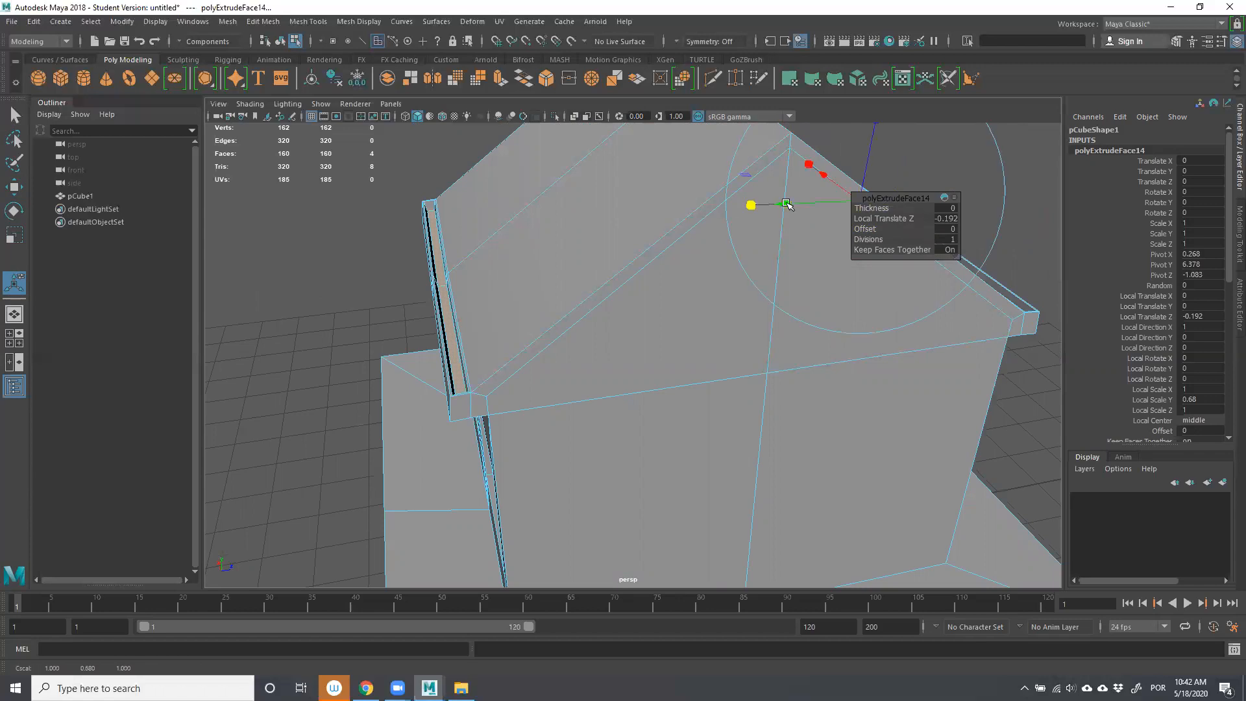
alt+drag(410, 200, 618, 233)
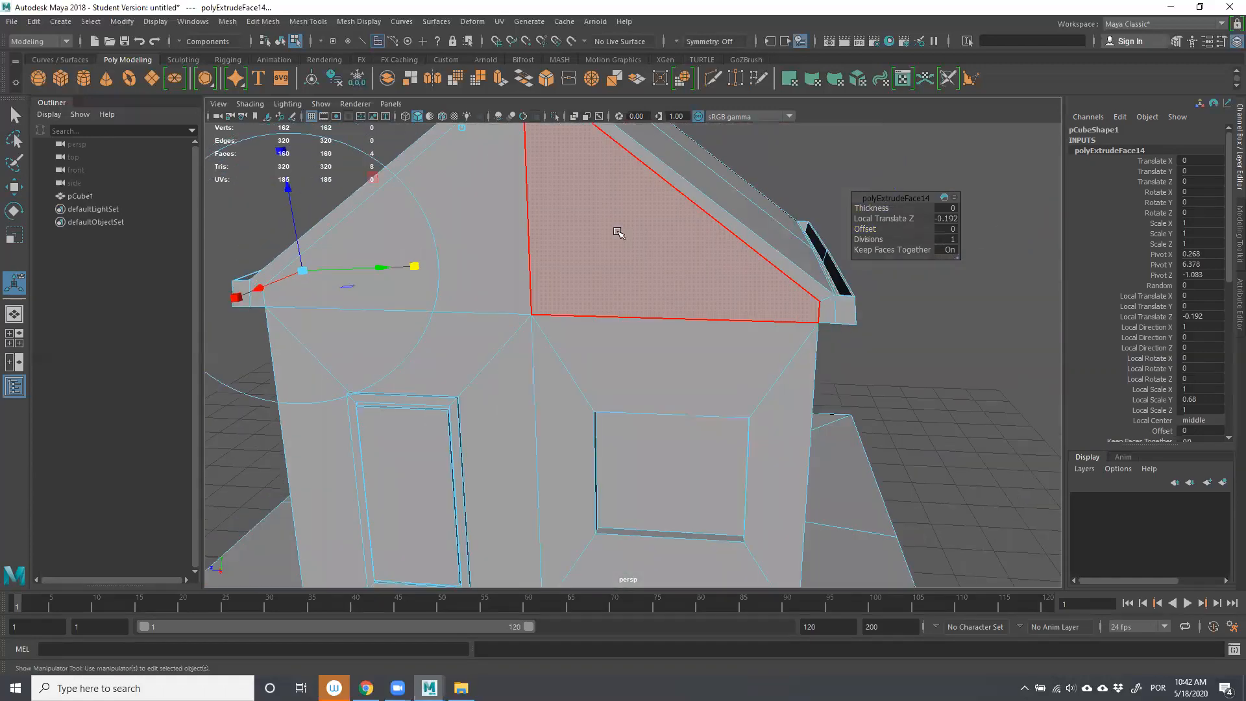
click(964, 380)
Try out Multi-Cut on the eave, open the tool settings, and set the Move tool's symmetry to Object X.
scroll(883, 314, up, 4)
alt+middle_drag(882, 315, 755, 313)
alt+drag(755, 313, 750, 312)
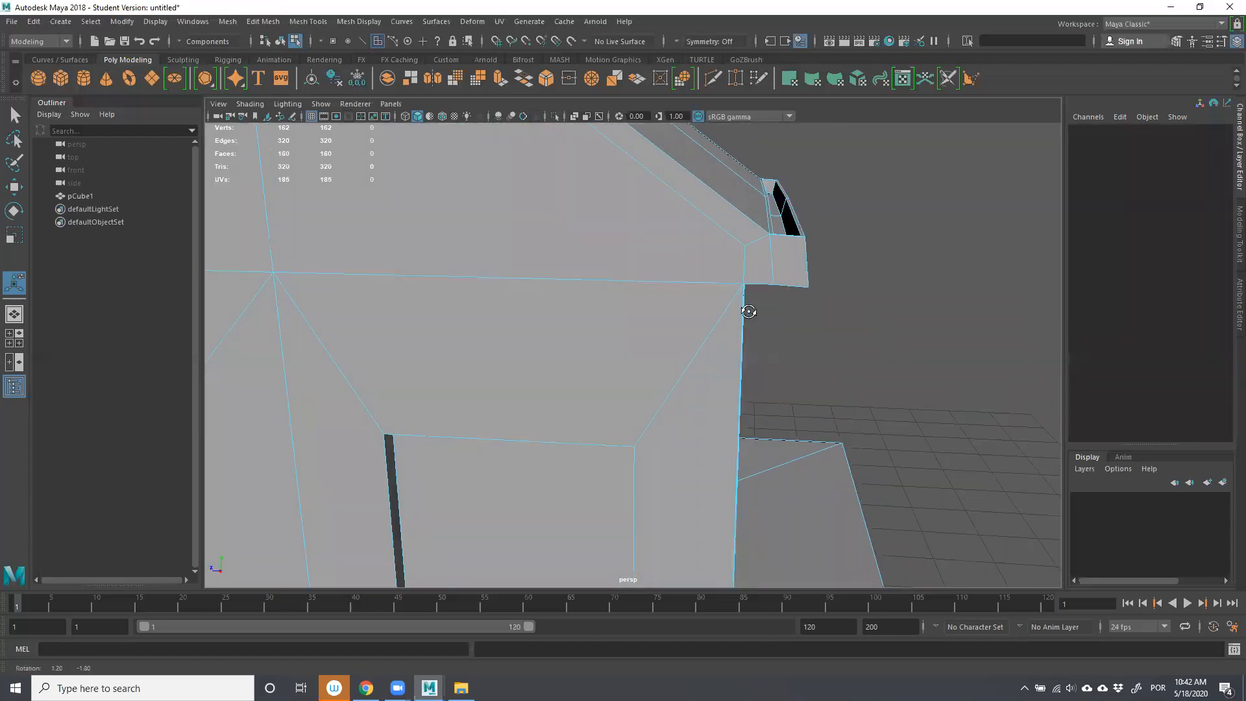
click(713, 77)
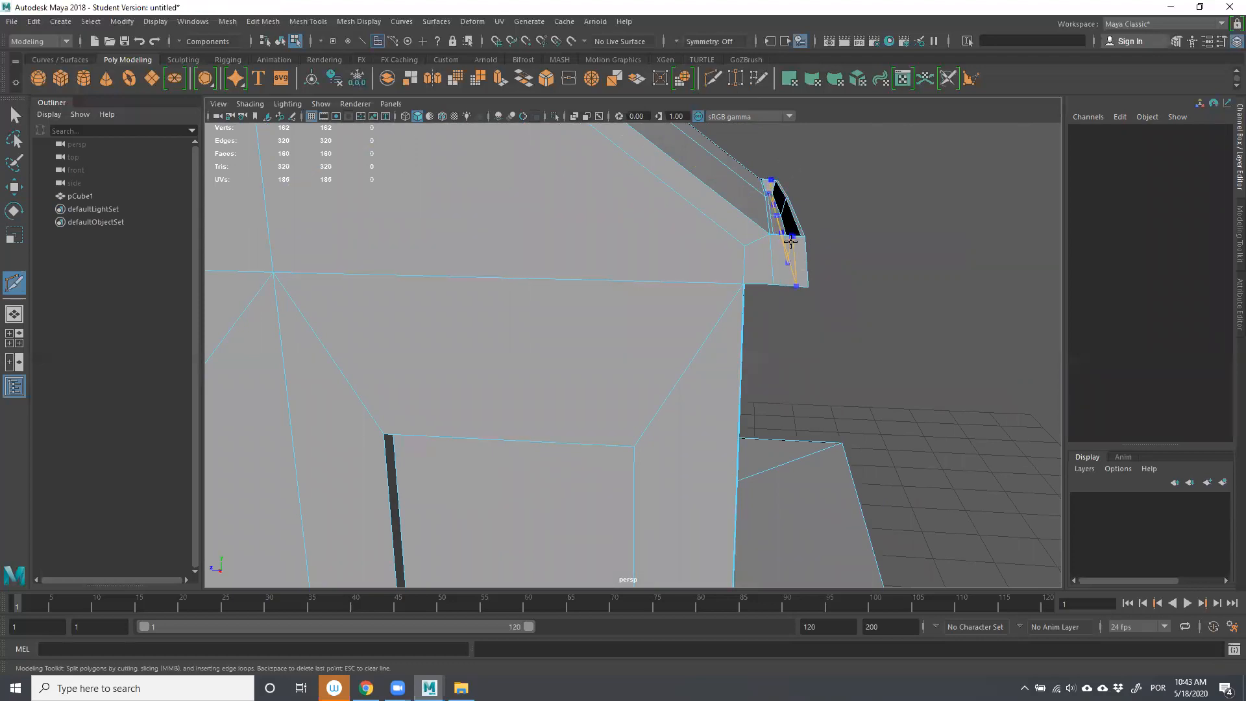
alt+right_drag(814, 261, 767, 297)
alt+drag(749, 303, 863, 270)
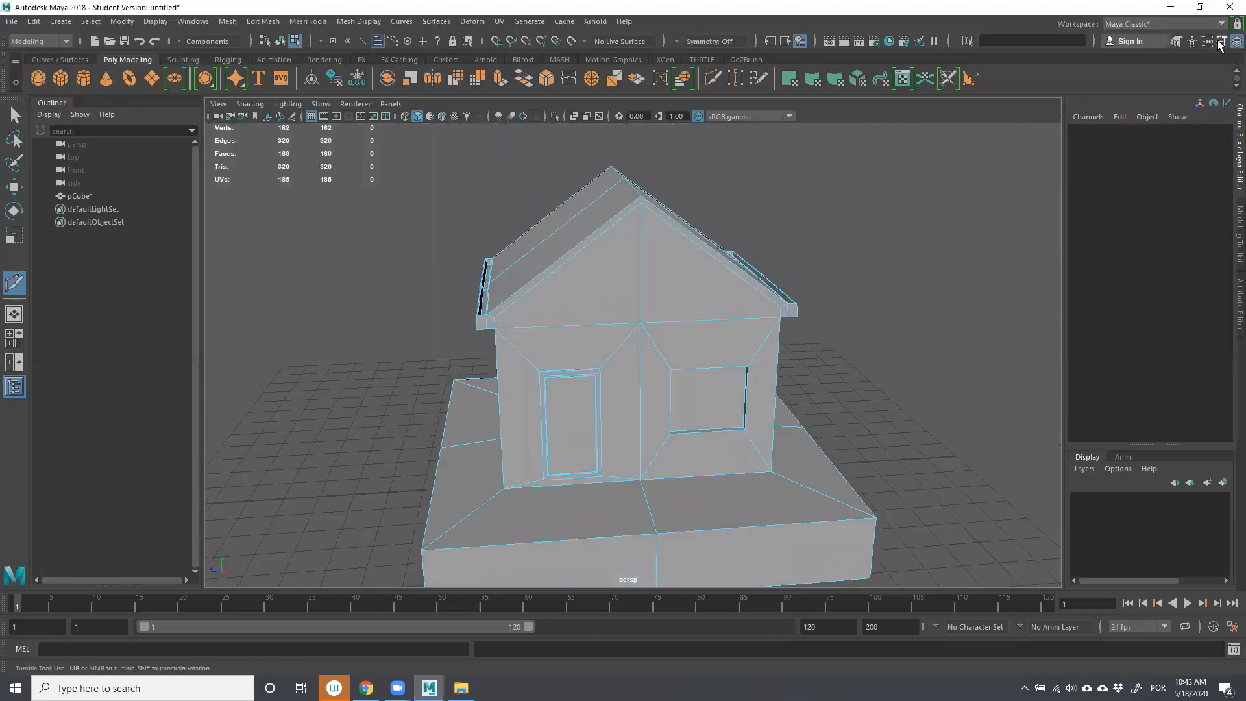
alt+drag(836, 222, 761, 225)
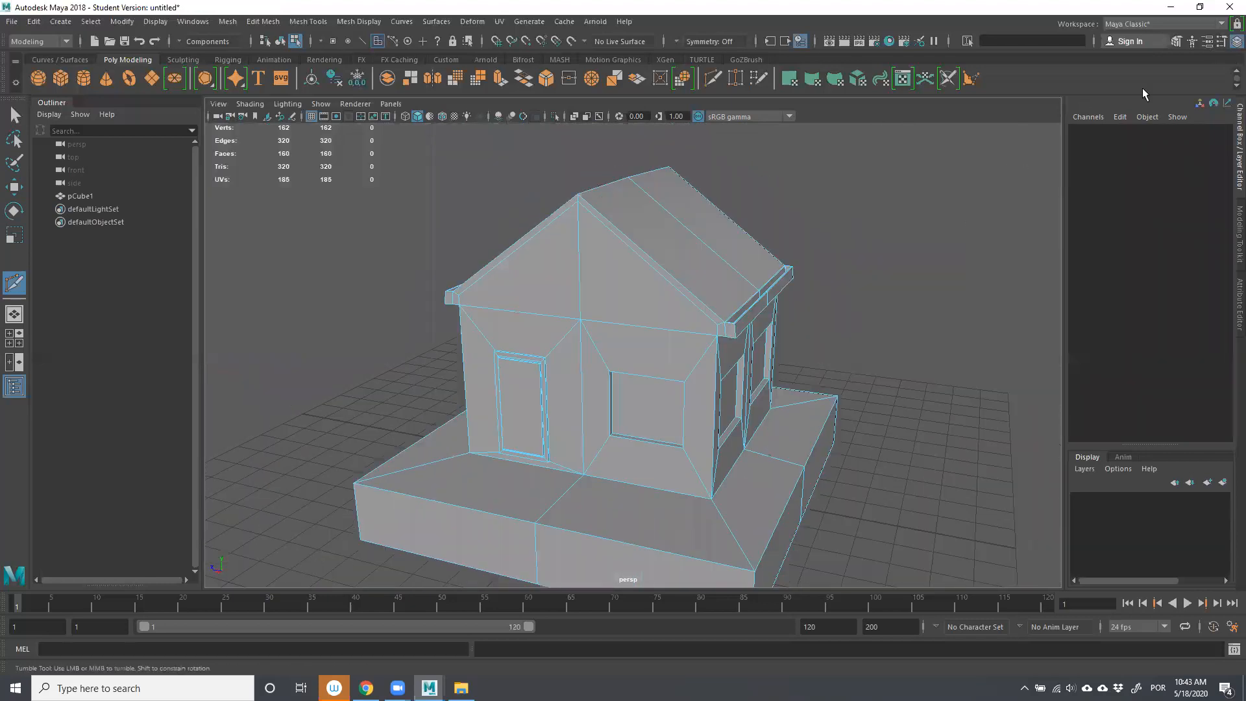
click(1222, 41)
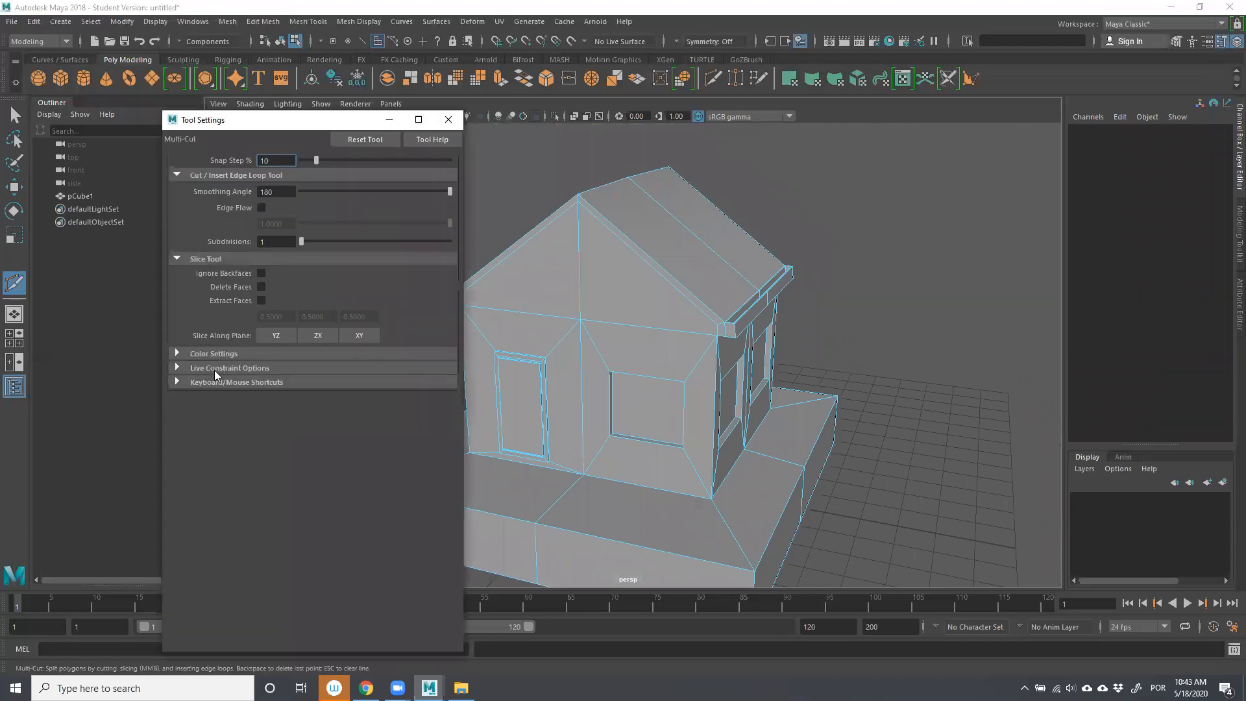
mouse_move(809, 314)
alt+mouse_down()
mouse_move(609, 289)
mouse_move(809, 314)
mouse_move(787, 315)
mouse_move(801, 330)
alt+mouse_up()
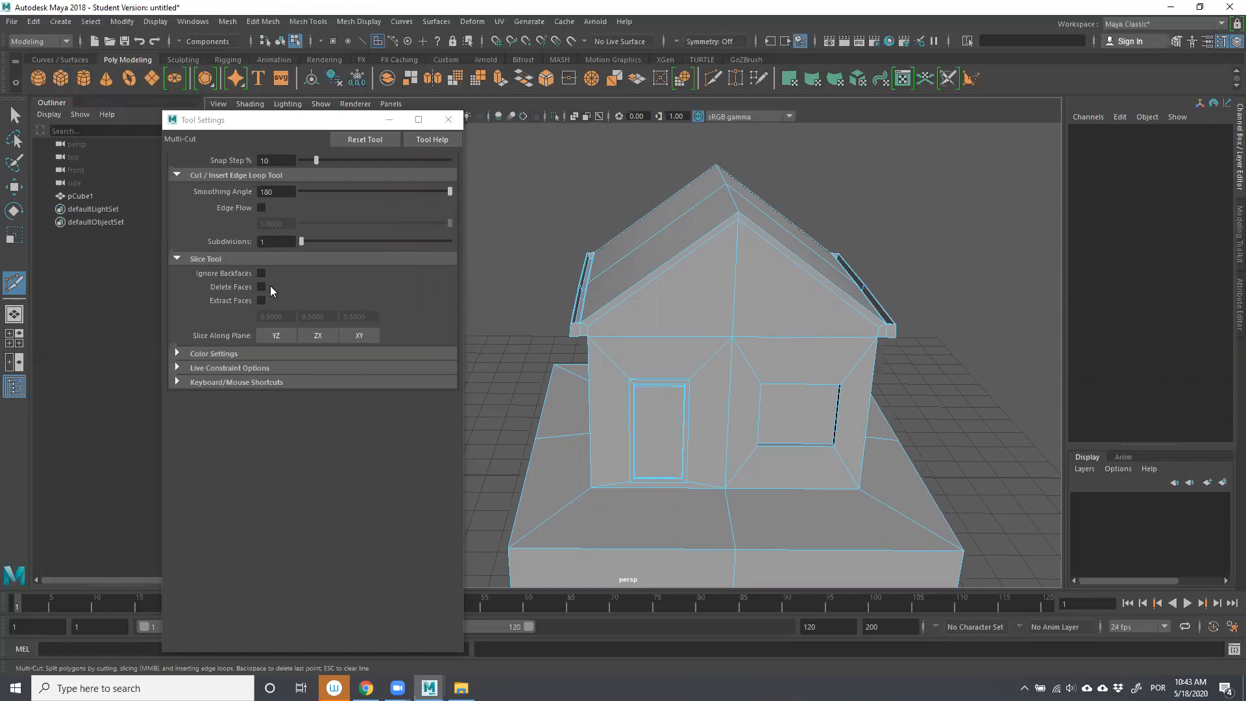
key(w)
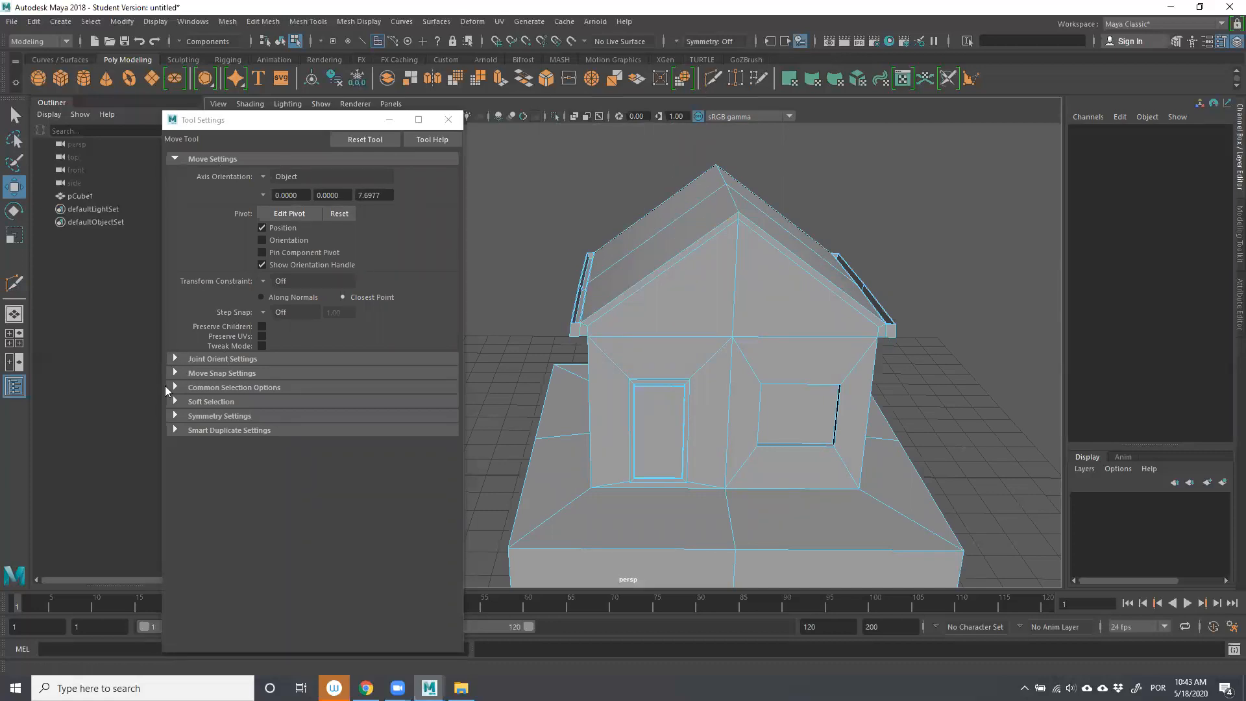
click(173, 414)
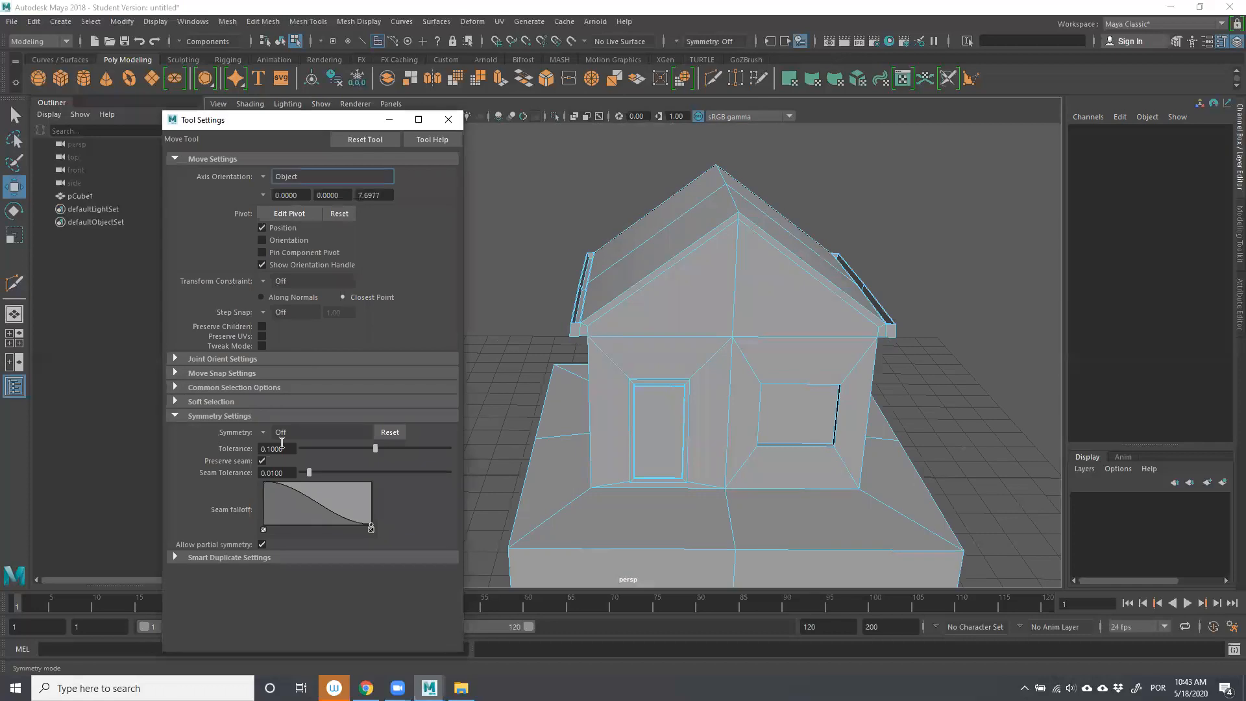
click(263, 433)
click(282, 447)
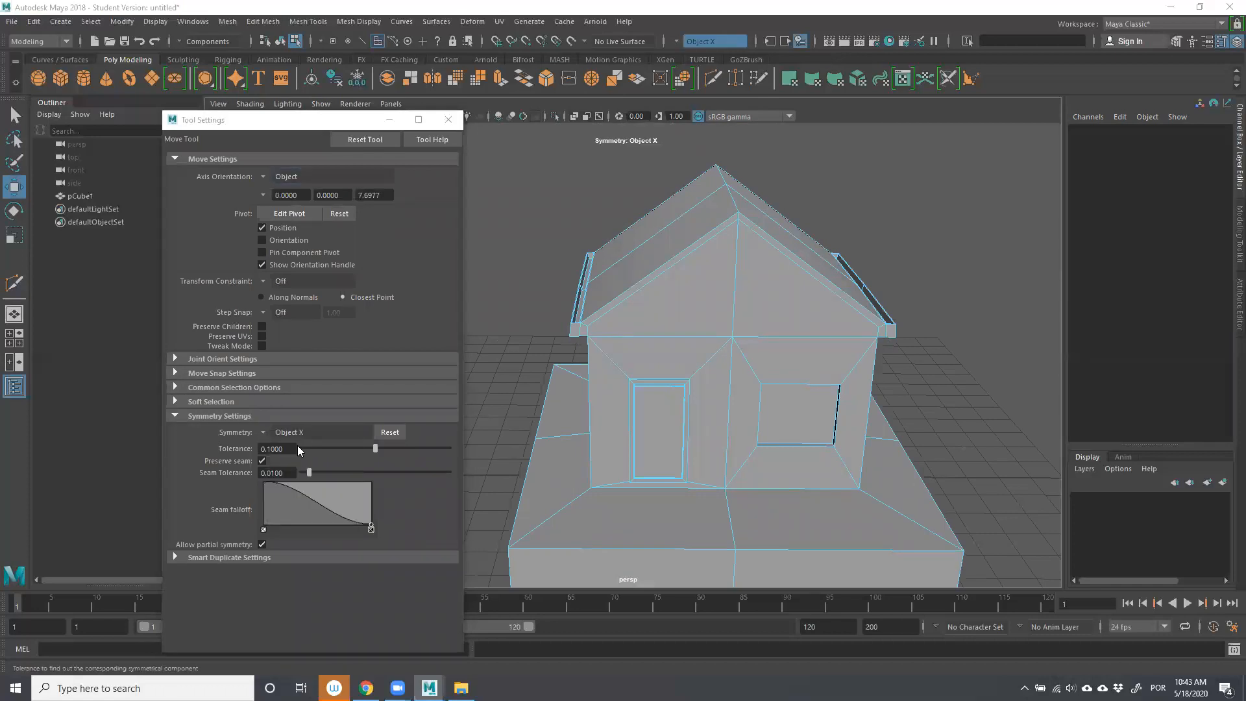
Try placing a symmetrical Multi-Cut edge loop through the eaves, and set the symmetry to Off.
click(713, 78)
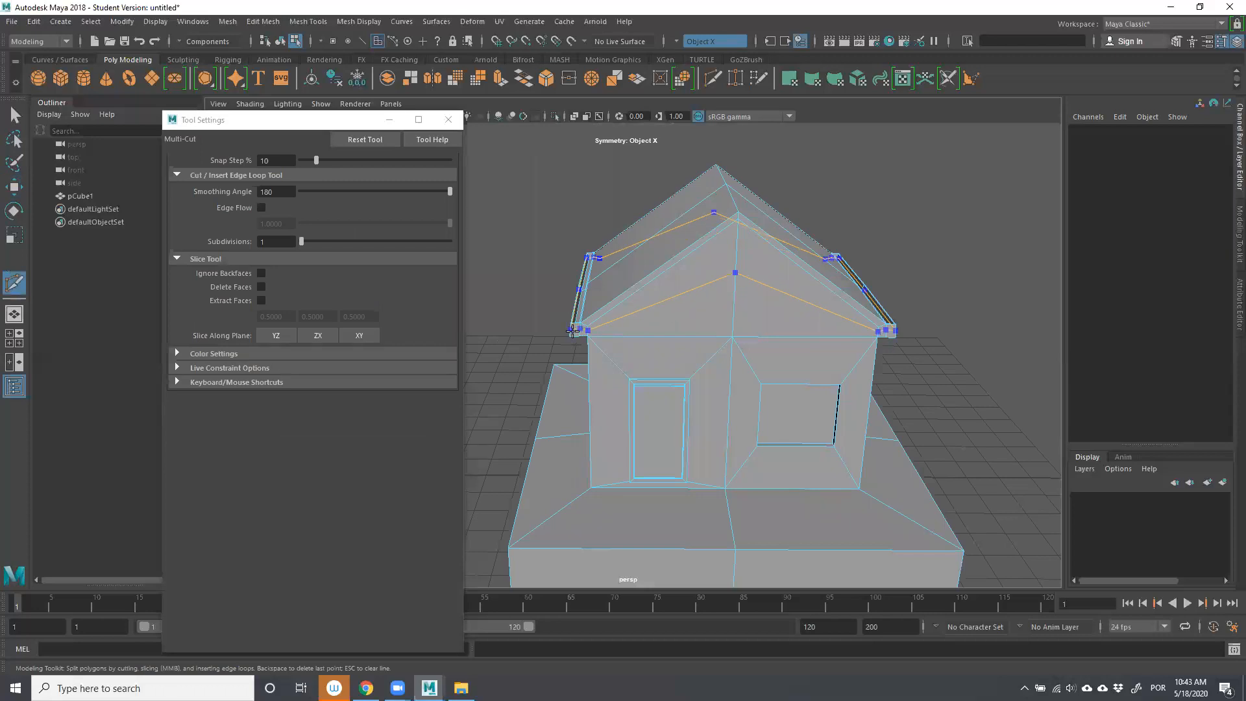
scroll(584, 348, up, 5)
alt+middle_drag(562, 350, 704, 340)
scroll(704, 340, down, 2)
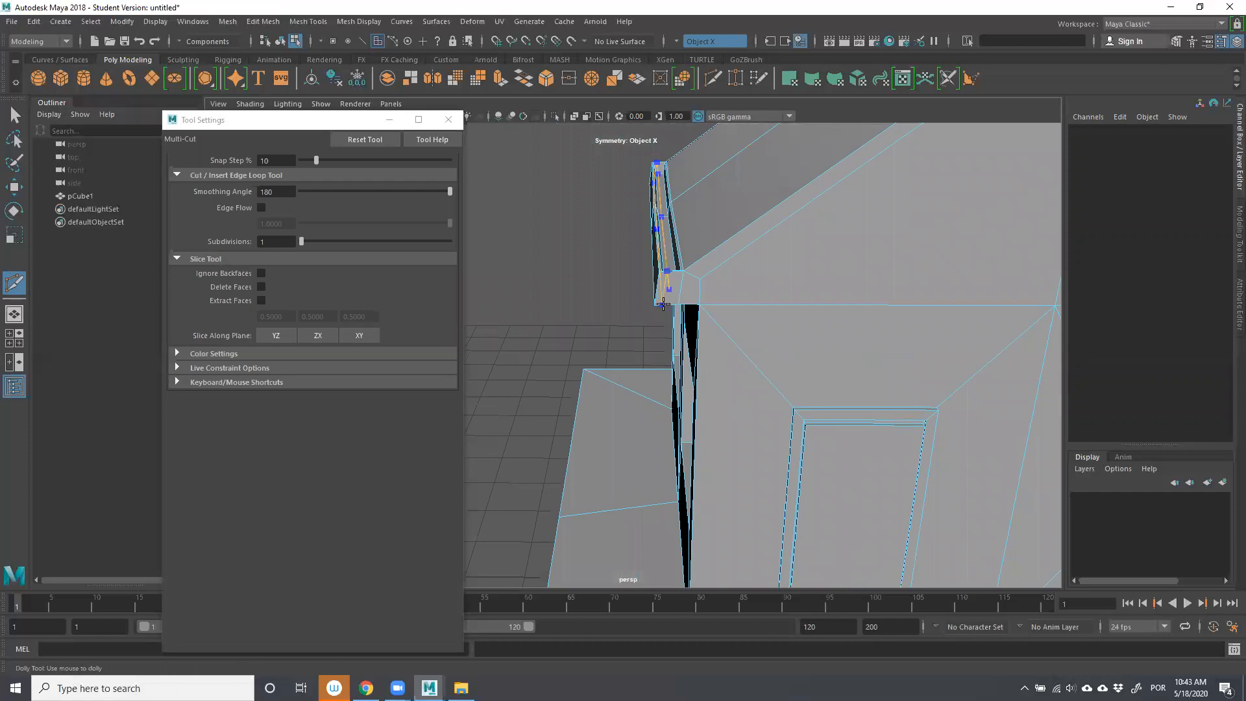
scroll(657, 305, down, 3)
scroll(655, 318, down, 1)
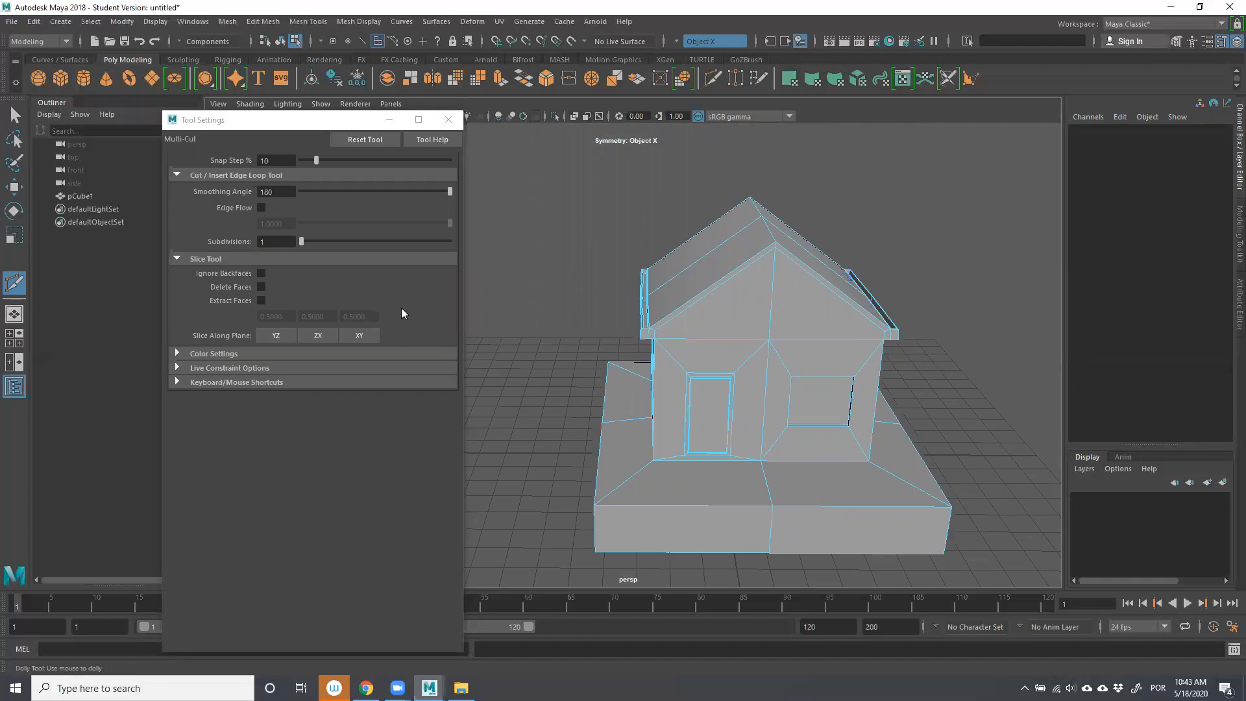
scroll(480, 168, down, 3)
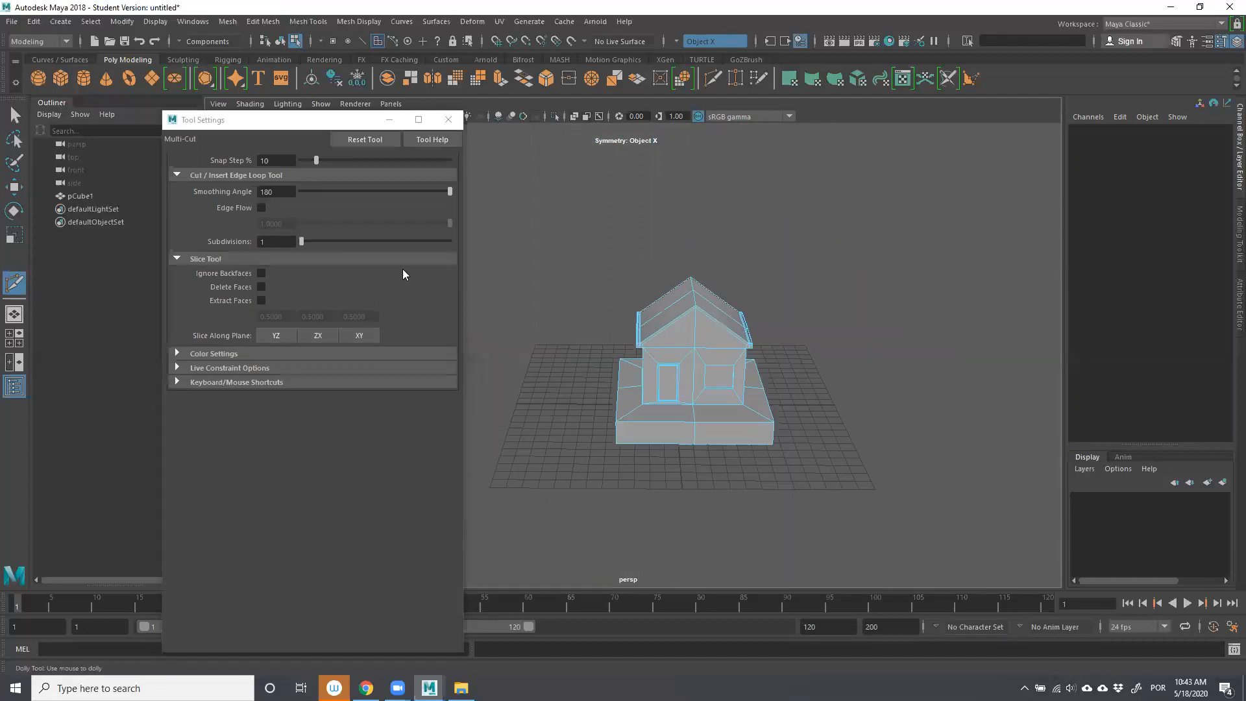
key(w)
click(263, 432)
click(295, 443)
Insert a lengthwise edge loop along the eave on each side of the roof with Multi-Cut.
scroll(696, 302, up, 5)
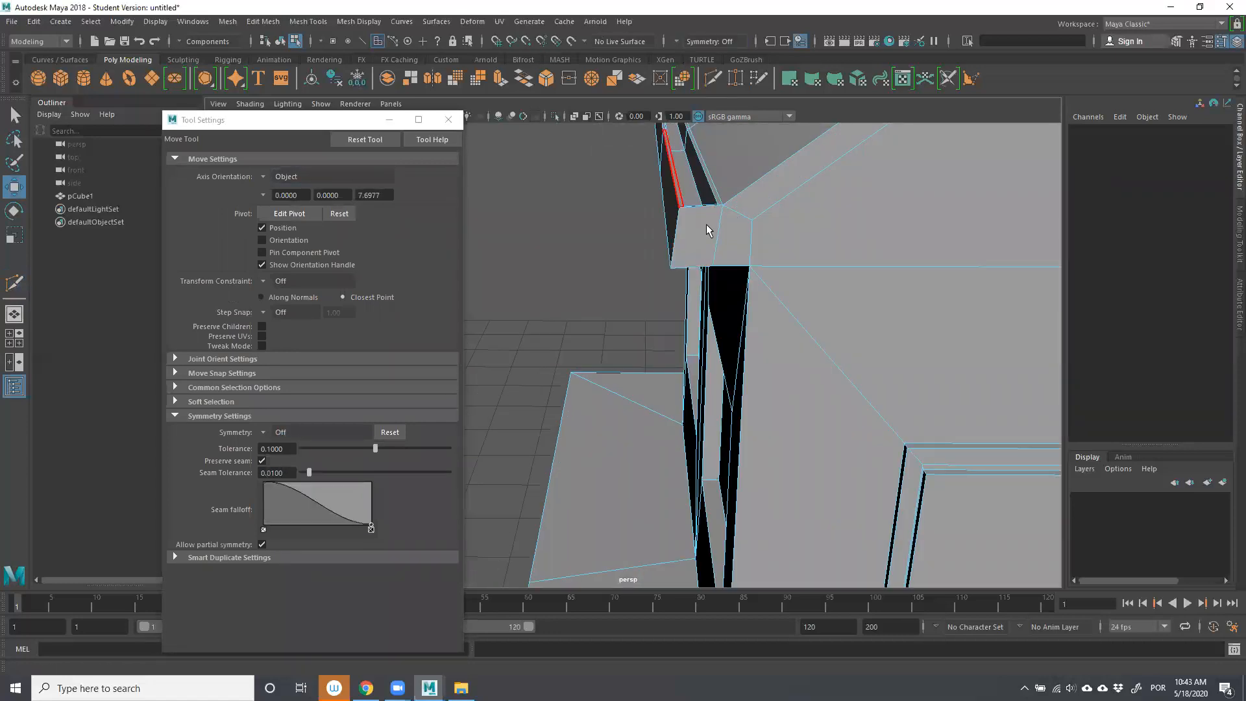
key(ctrl+shift+x)
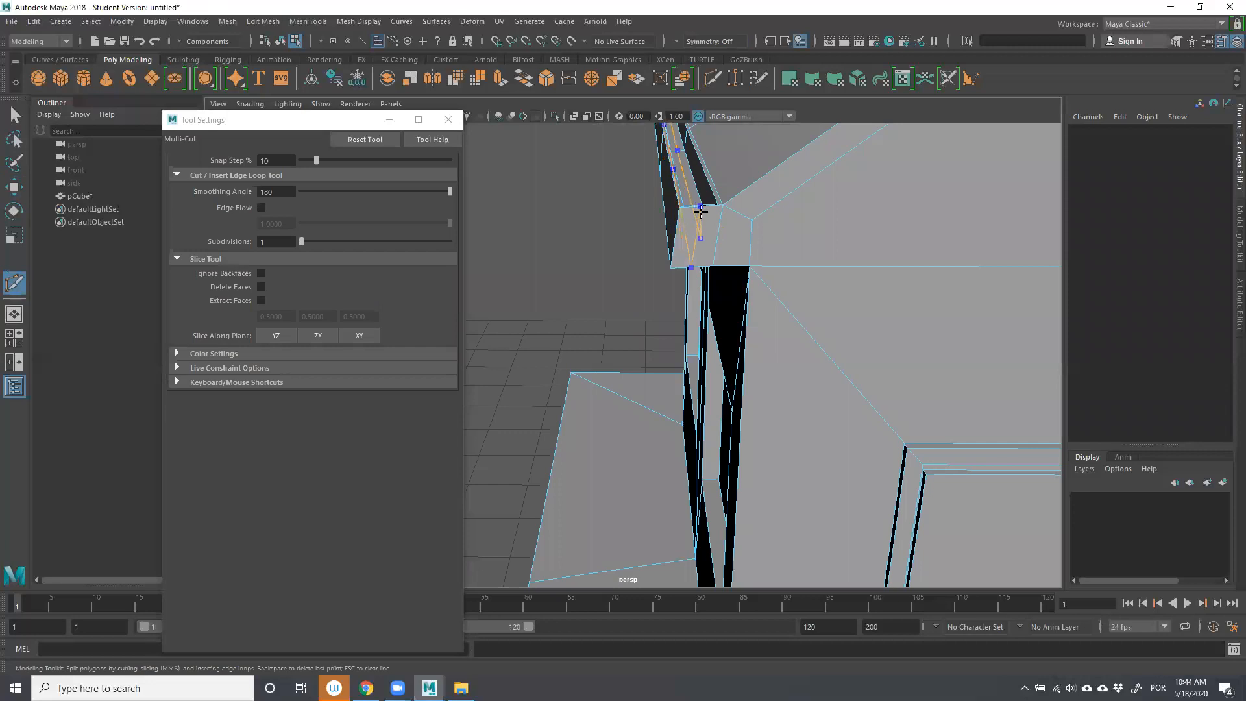
scroll(844, 269, down, 4)
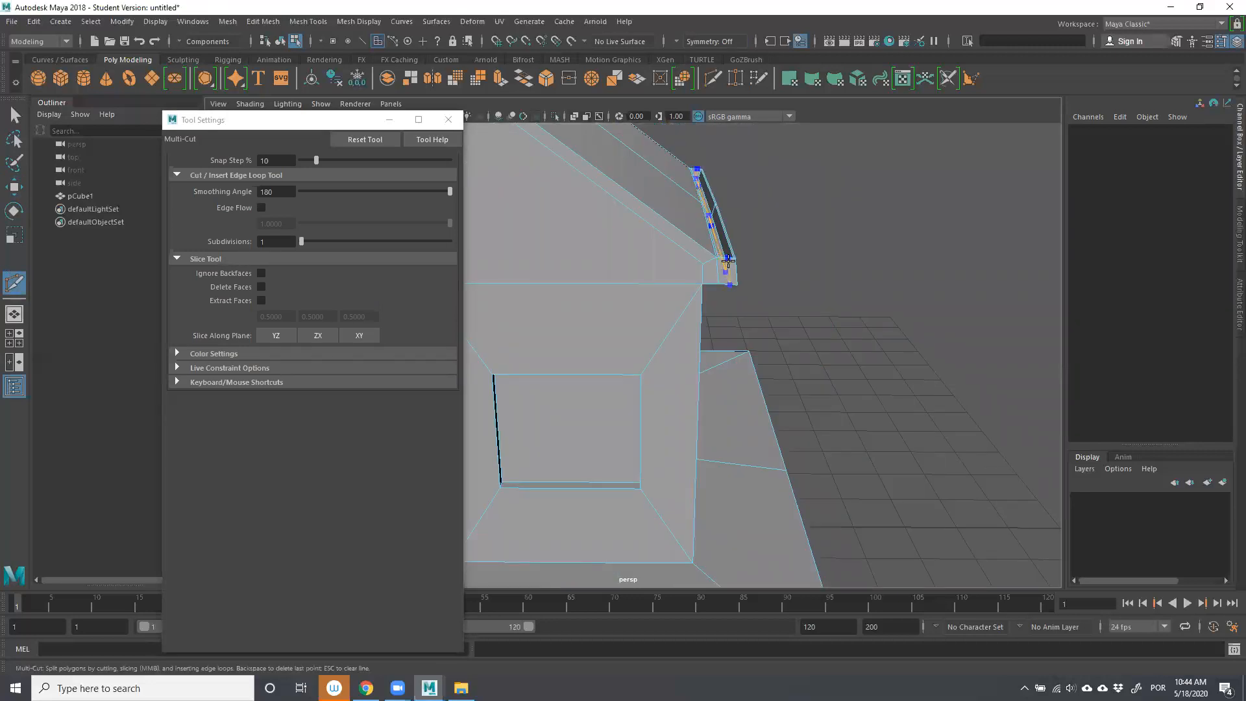
alt+right_drag(728, 262, 740, 231)
Leave Multi-Cut for the Move tool and select the middle lengthwise edges along one eave in edge mode.
click(758, 230)
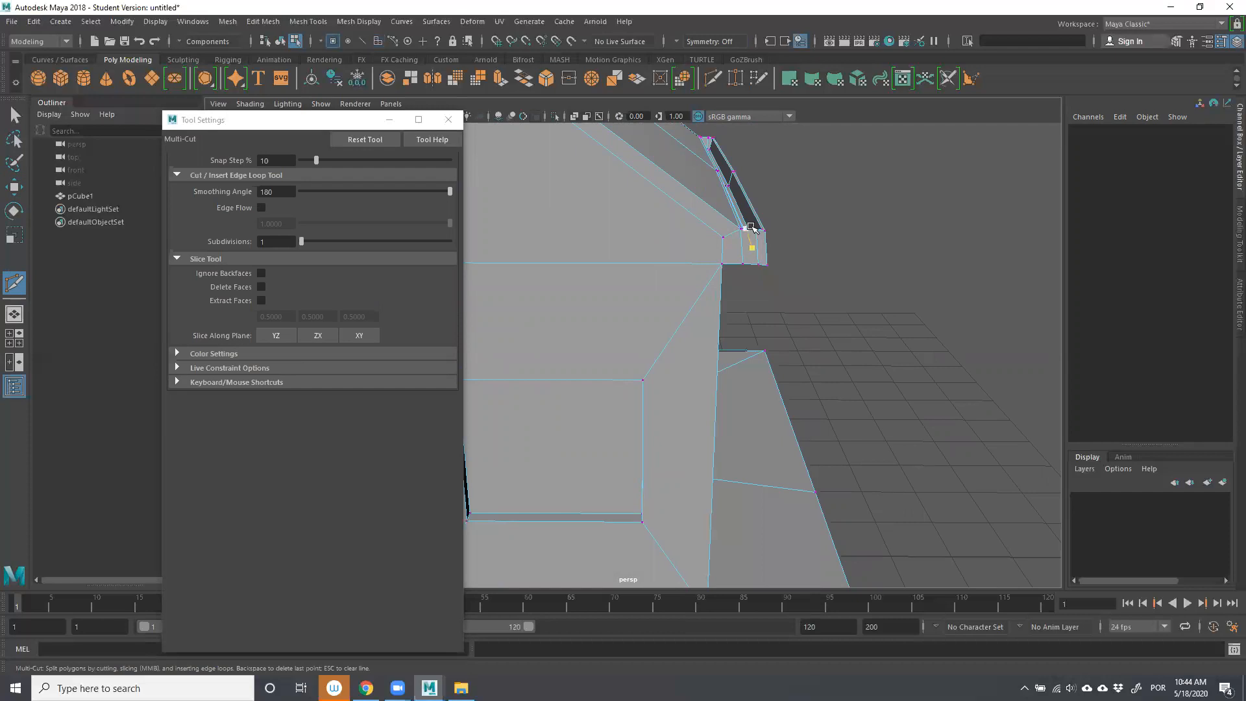
key(w)
click(759, 230)
alt+right_drag(821, 298, 823, 270)
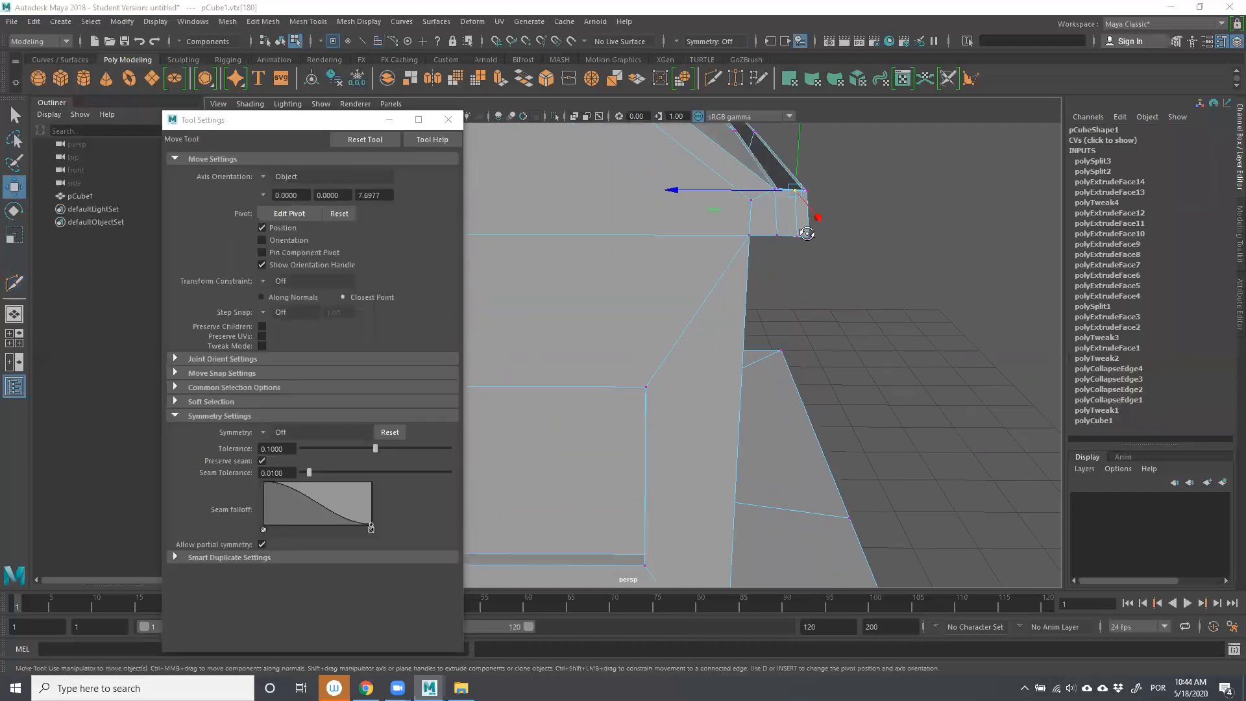
alt+drag(805, 231, 754, 227)
right_drag(760, 224, 759, 186)
click(763, 195)
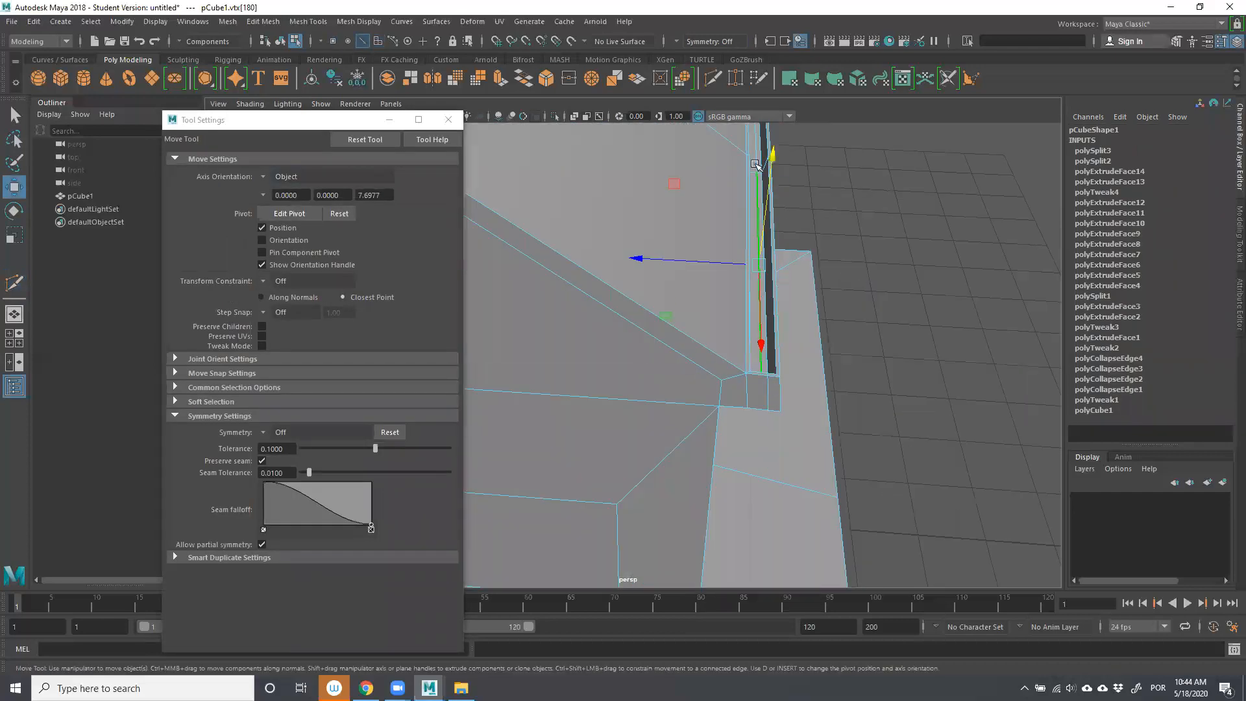
click(757, 197)
alt+drag(867, 268, 706, 270)
scroll(706, 270, down, 5)
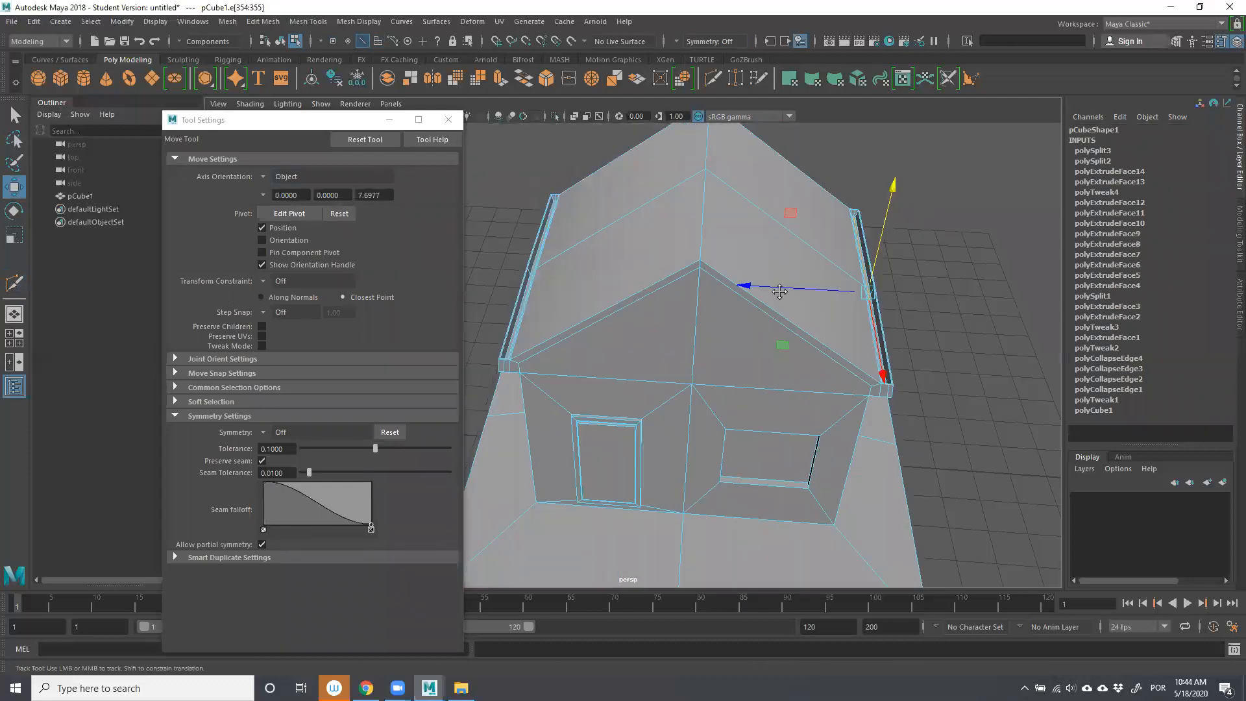
Add the opposite eave's middle edges to the selection and move them all slightly down along Y.
alt+drag(782, 292, 757, 314)
scroll(757, 314, up, 5)
shift+click(805, 188)
shift+click(786, 146)
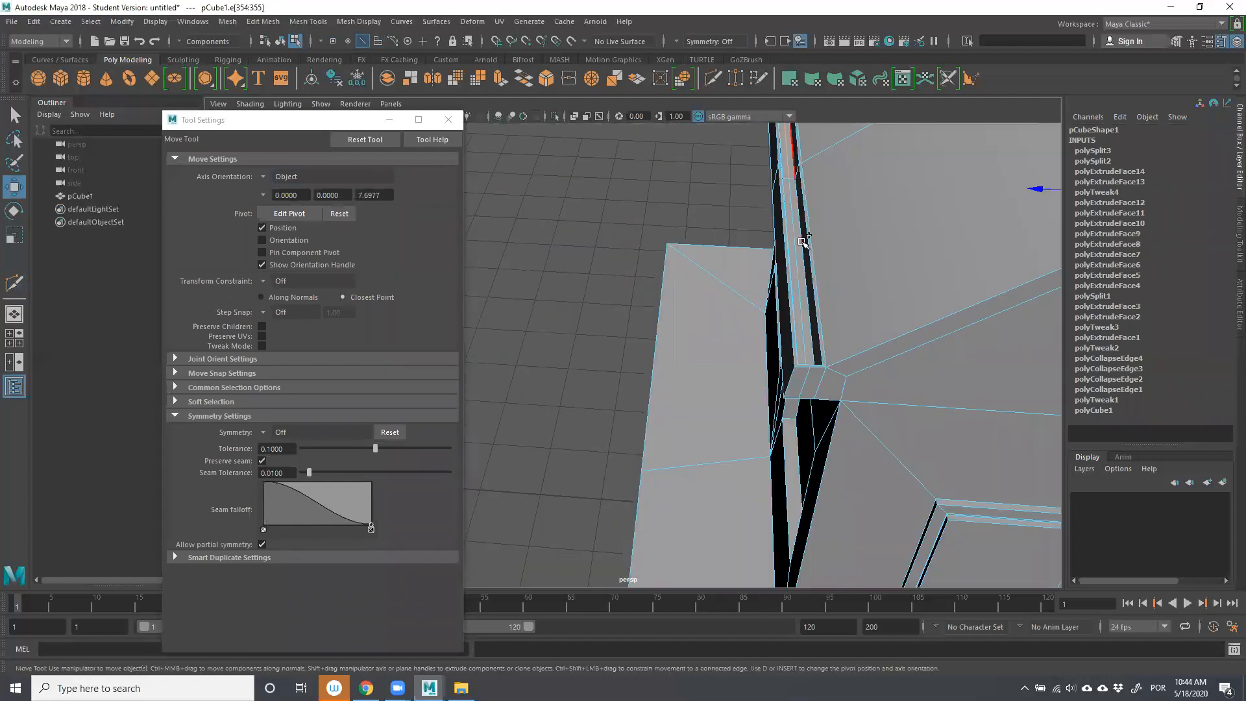
shift+click(799, 247)
scroll(852, 266, down, 5)
drag(898, 175, 896, 182)
scroll(898, 290, down, 5)
alt+drag(898, 291, 740, 311)
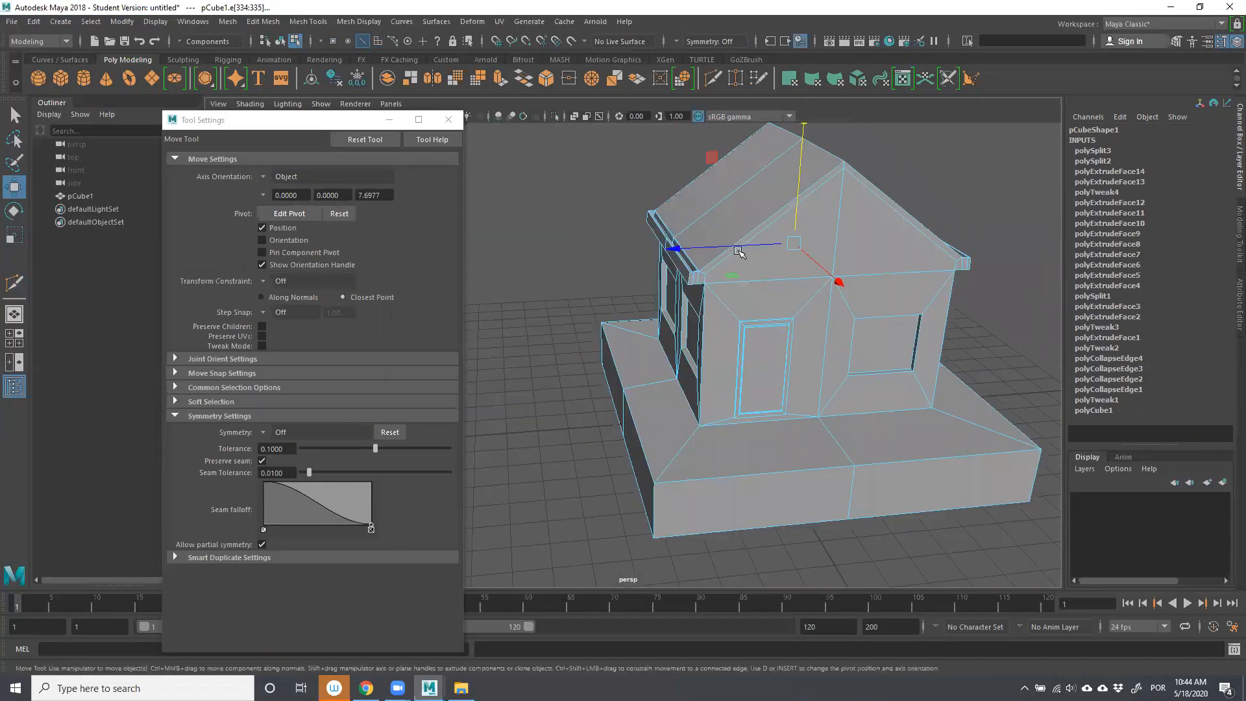
Return to object mode and examine the reshaped eaves on the whole house.
right_drag(740, 251, 789, 225)
click(922, 451)
scroll(922, 451, down, 3)
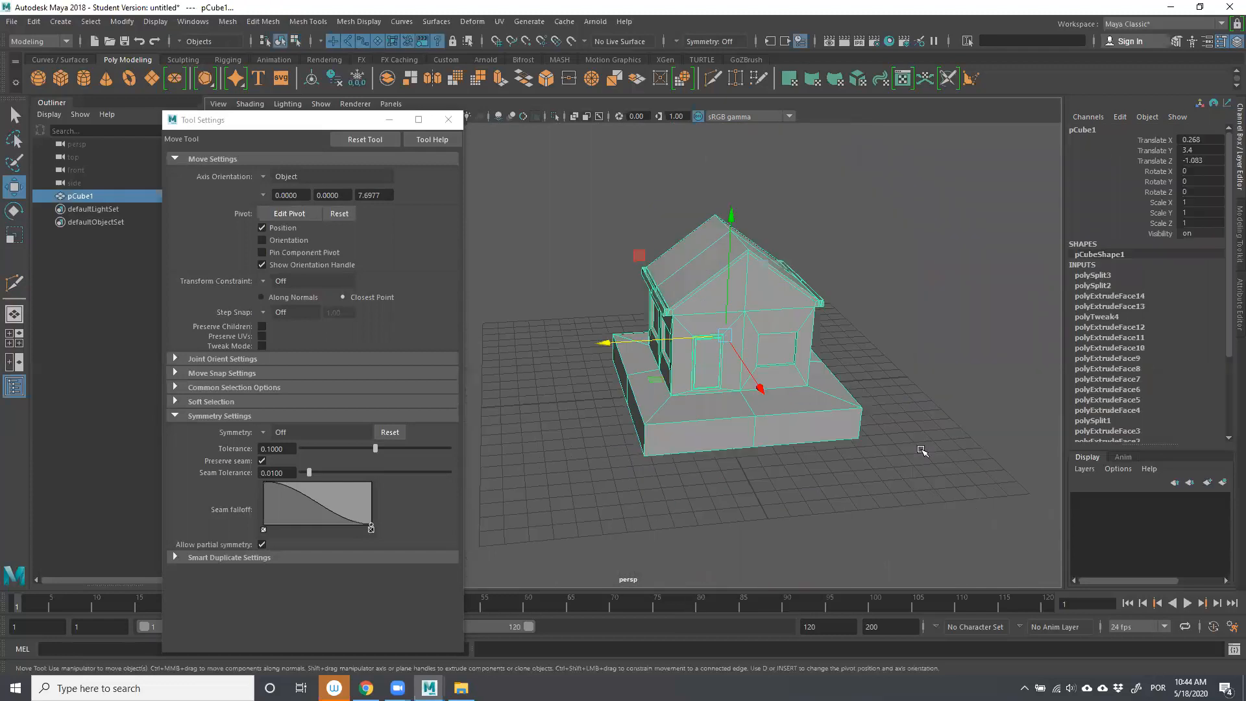
click(832, 410)
scroll(767, 276, up, 4)
click(725, 223)
scroll(713, 268, up, 3)
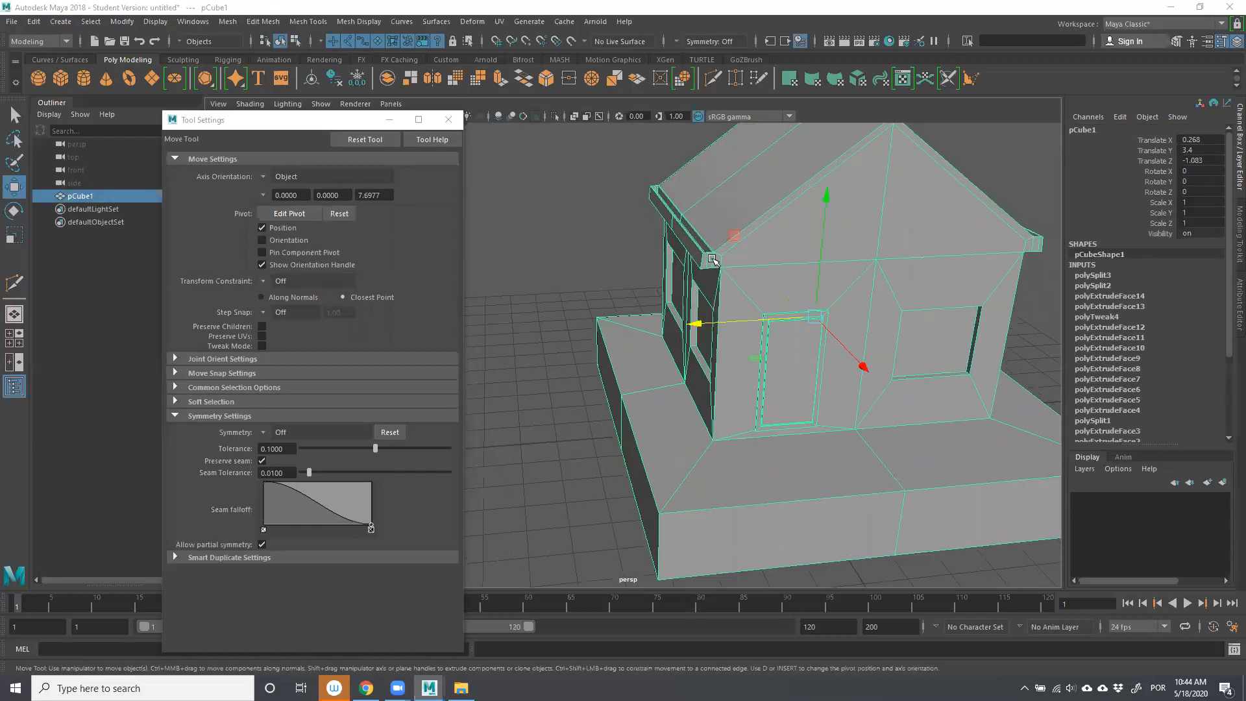
In face mode, select the eave-end faces and the narrow sloping edge faces around the front gable.
mouse_move(716, 263)
right_down()
mouse_move(682, 276)
mouse_move(711, 286)
mouse_move(706, 266)
right_up()
click(711, 261)
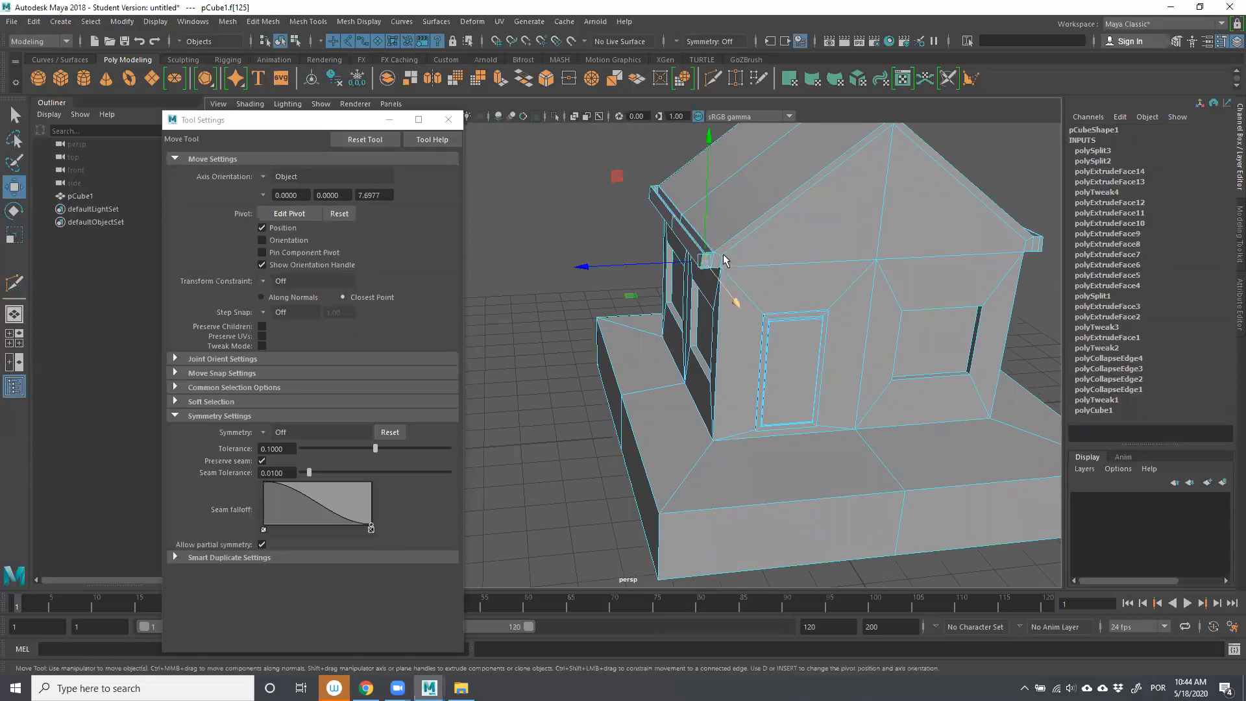
key(q)
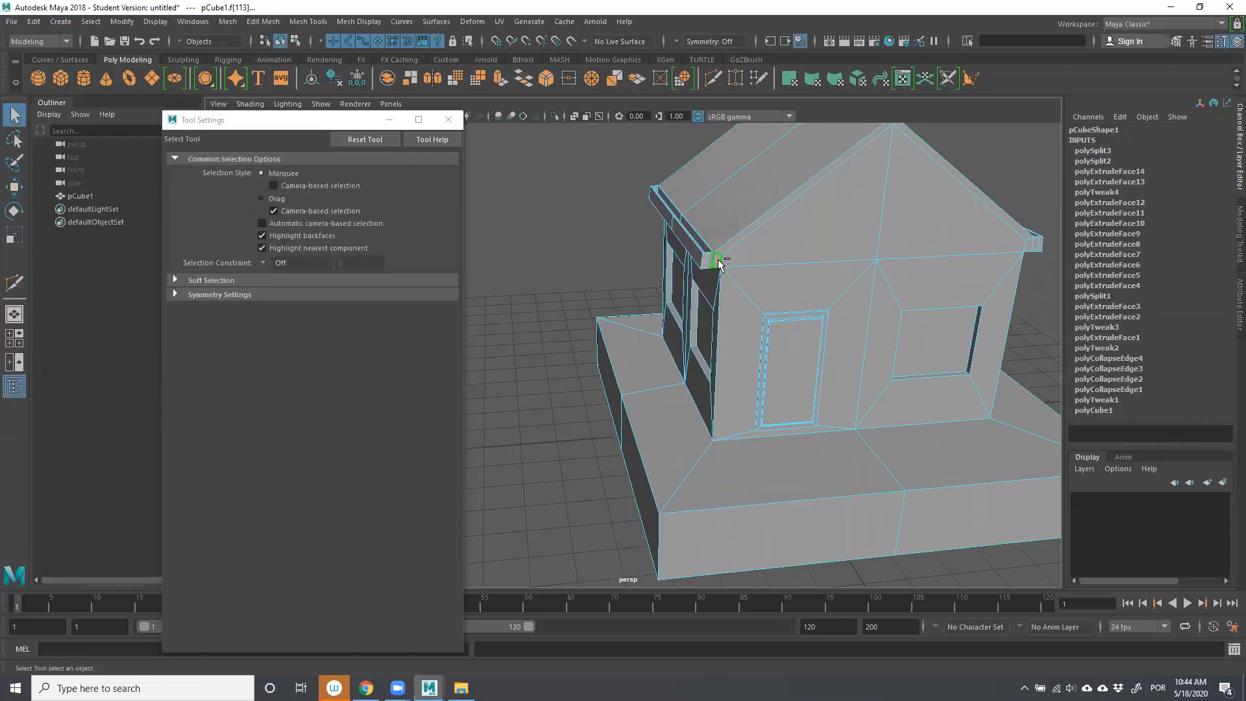
shift+click(745, 239)
shift+click(929, 145)
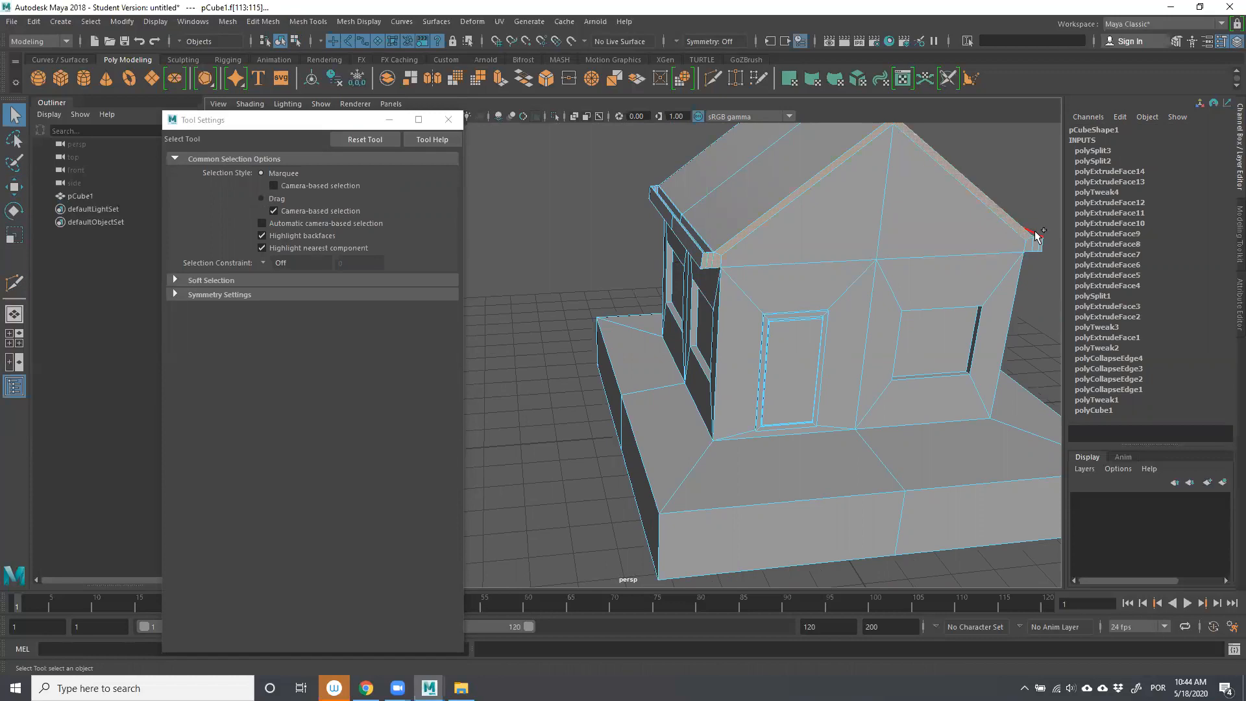
shift+click(1035, 244)
Add the rear gable's eave-end and narrow sloping edge faces to the selection, undoing selection mistakes.
alt+drag(766, 252, 1044, 249)
alt+drag(837, 294, 1079, 333)
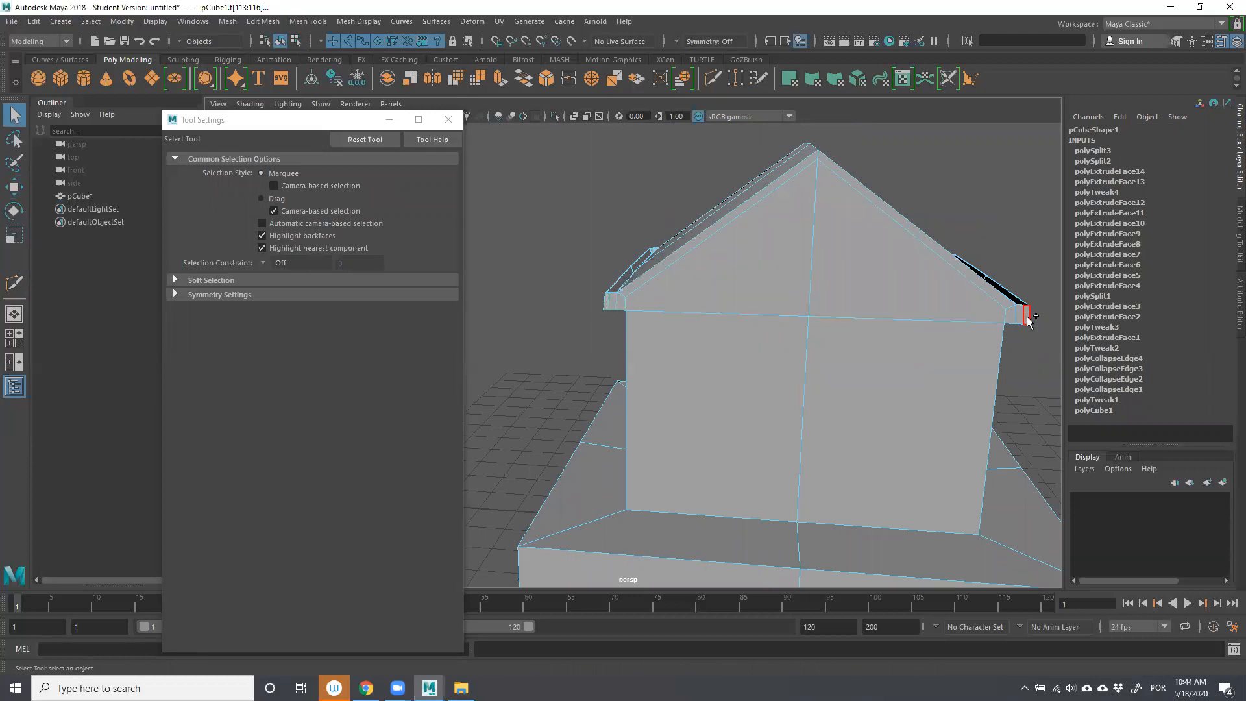
click(1021, 323)
key(ctrl+z)
click(739, 213)
key(ctrl+z)
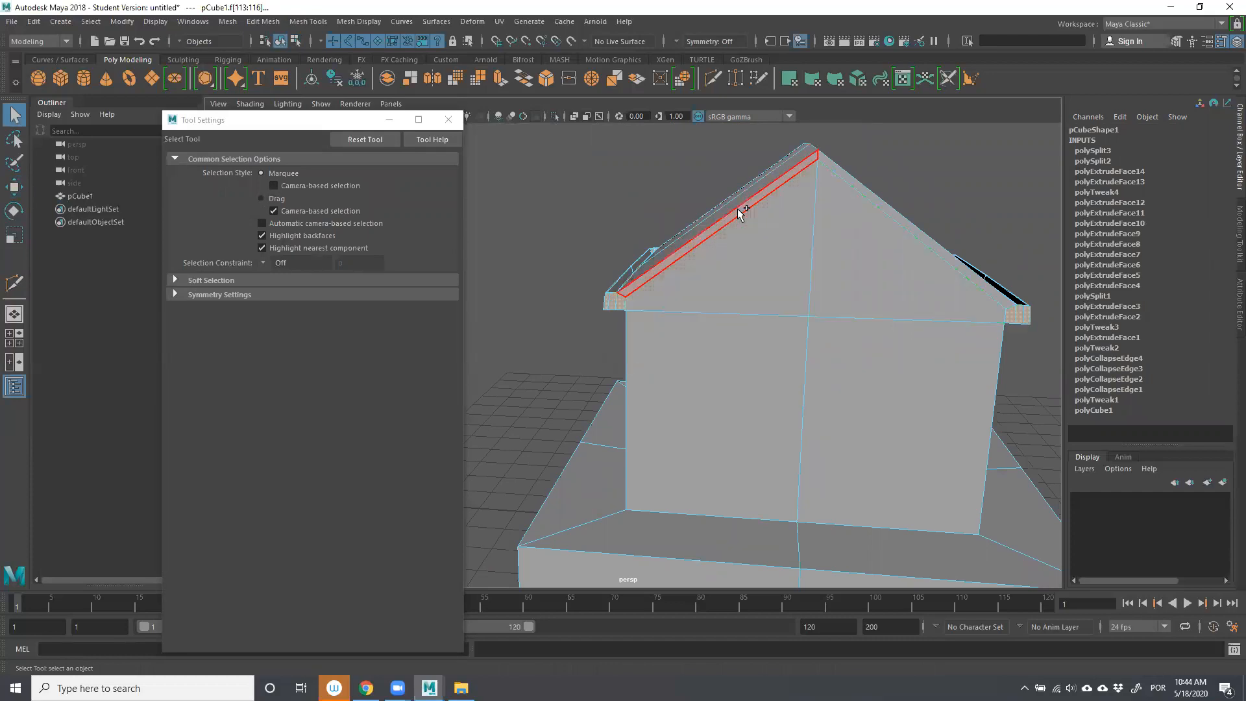
mouse_move(910, 340)
alt+mouse_down()
mouse_move(666, 340)
mouse_move(918, 329)
mouse_move(898, 362)
alt+mouse_up()
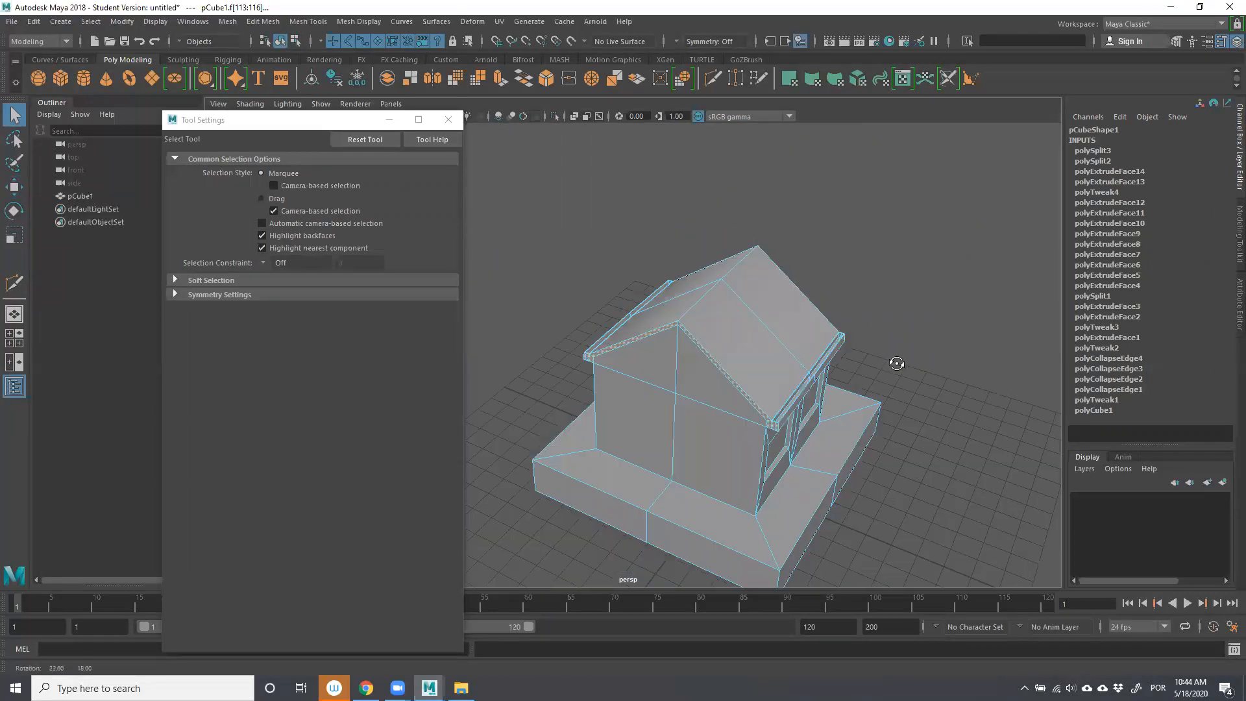
scroll(835, 292, up, 5)
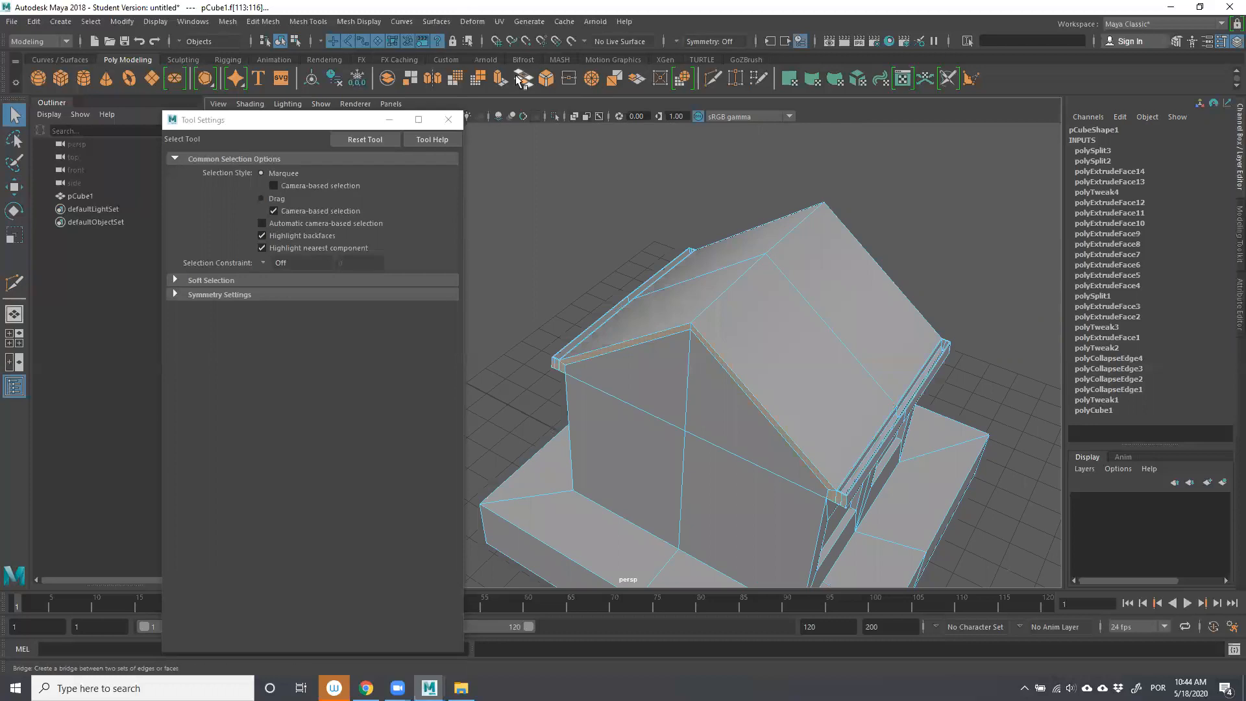
Extrude the selected gable-end roof faces outward by 0.229, return to object mode and deselect the house.
key(ctrl+e)
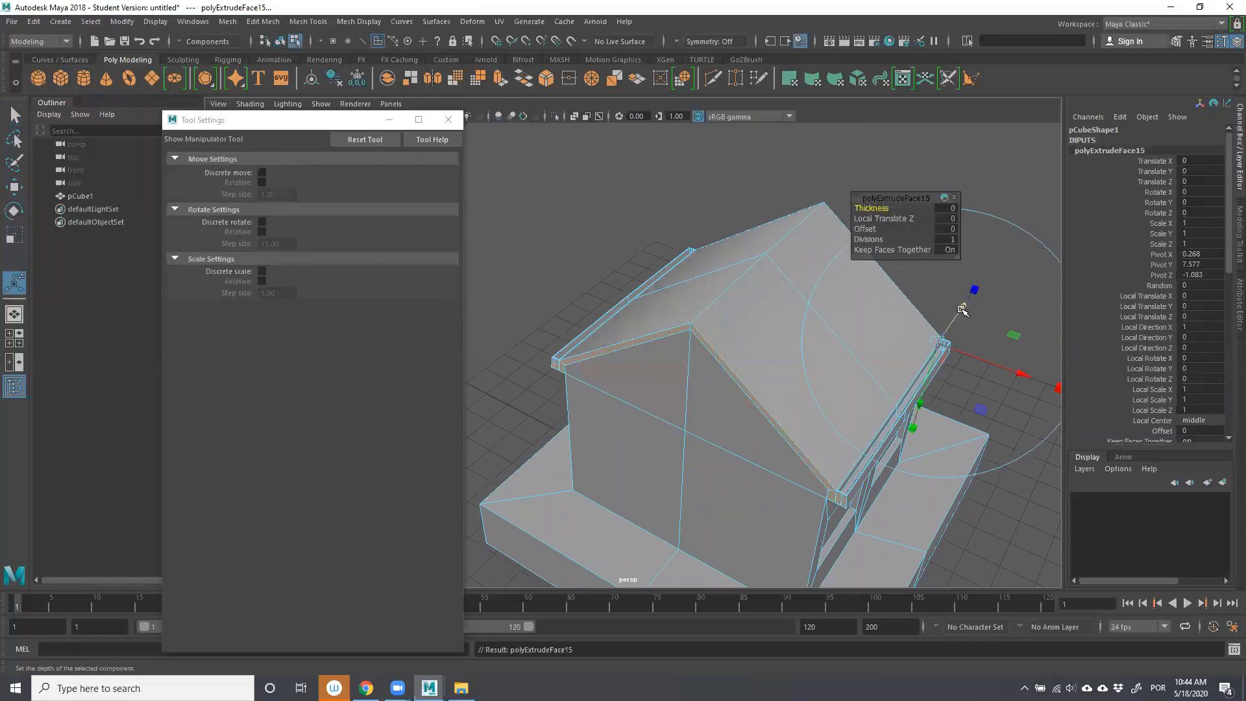
drag(963, 312, 965, 304)
alt+drag(864, 375, 877, 422)
scroll(876, 422, up, 2)
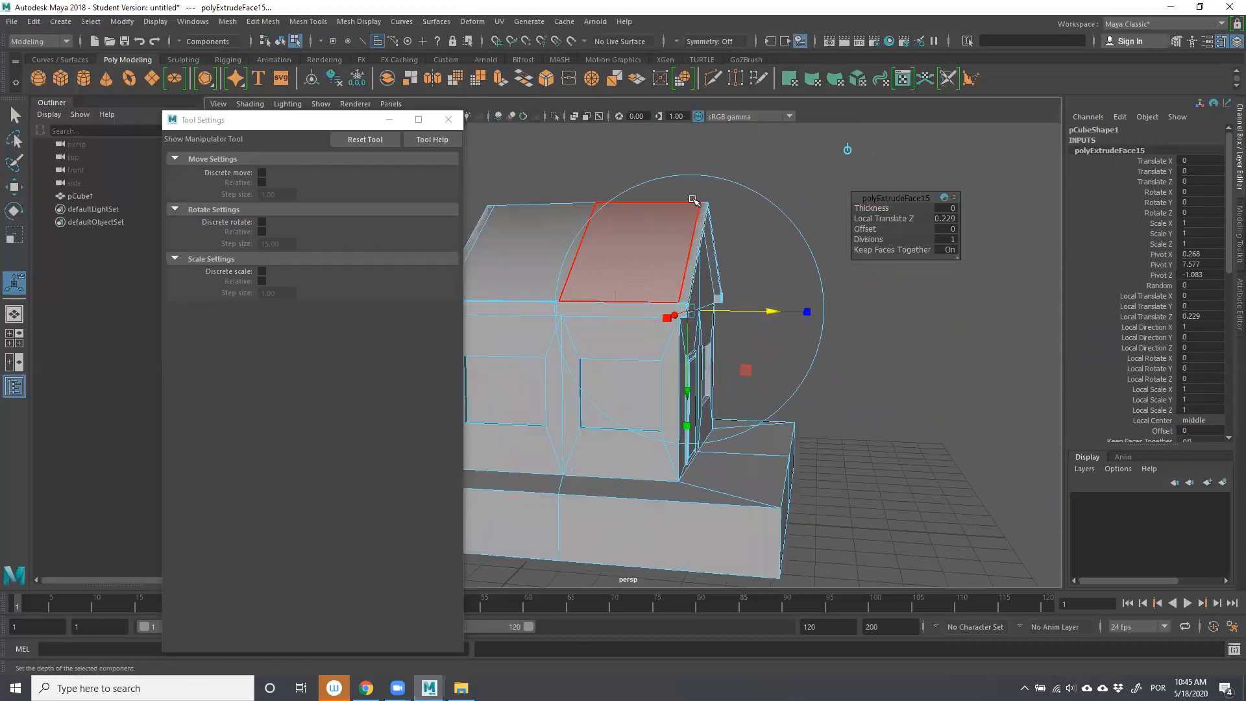
right_drag(687, 211, 744, 188)
click(911, 384)
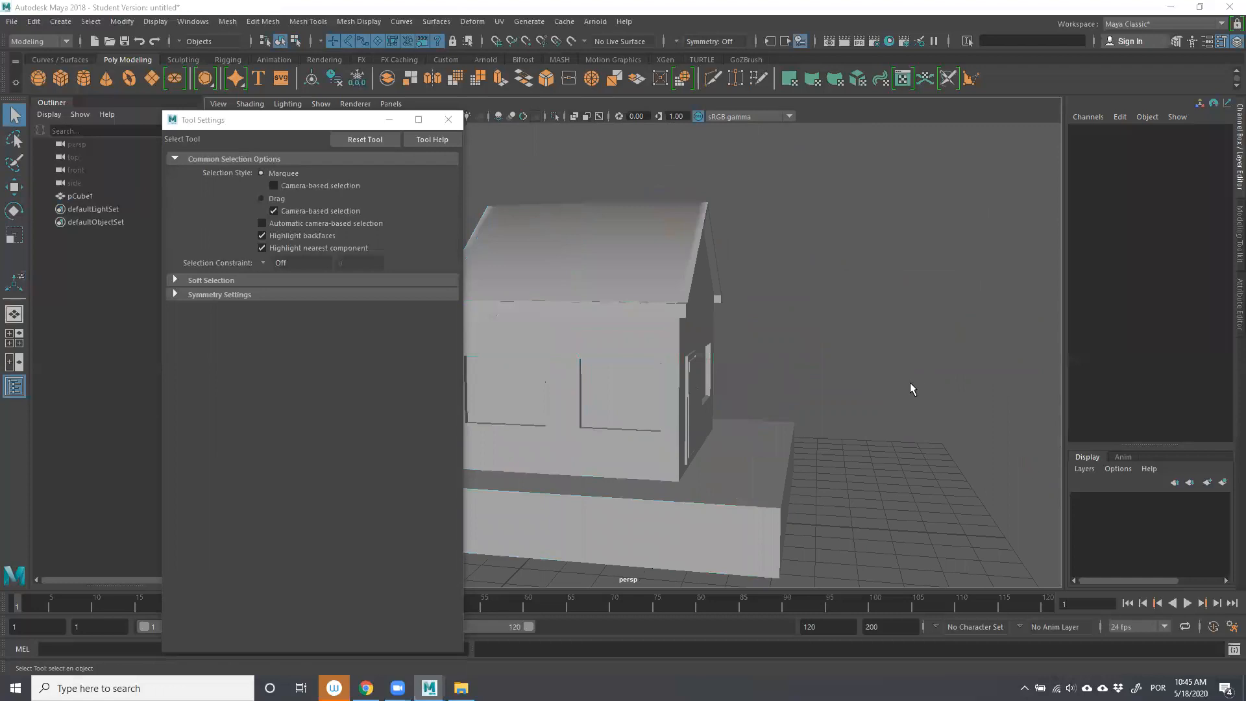
Close the Tool Settings window that covers the view of the house.
scroll(719, 290, down, 3)
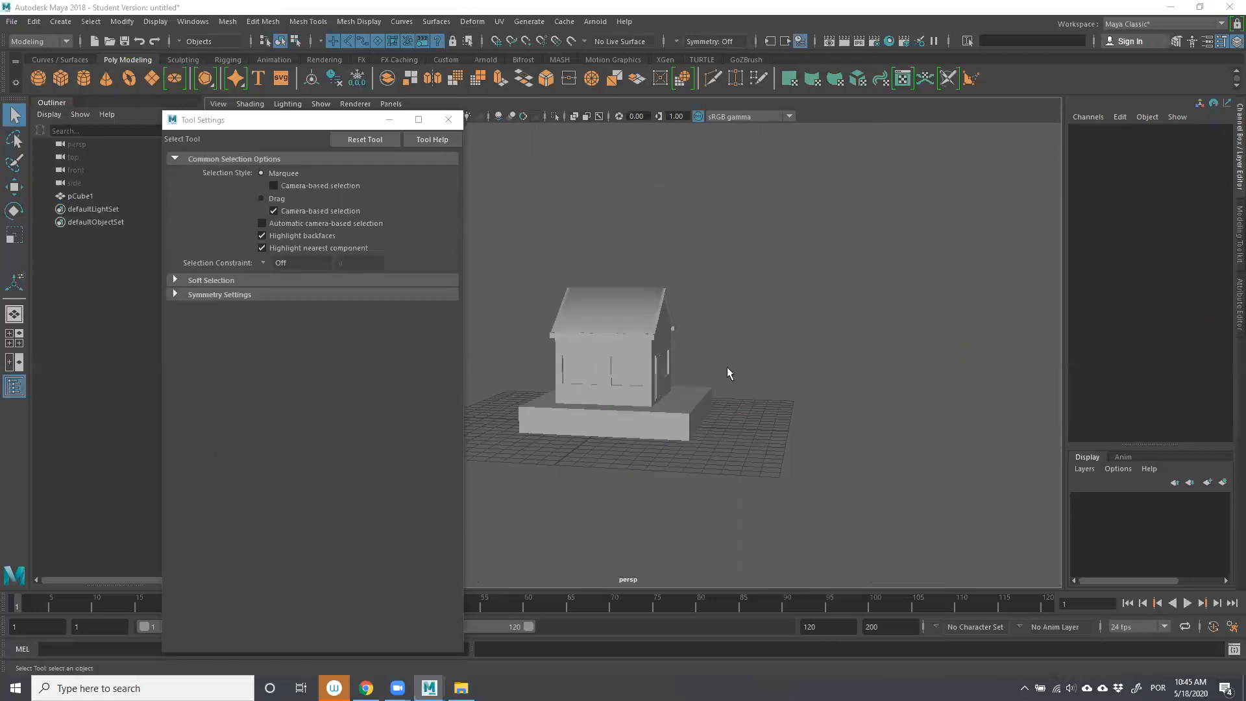
scroll(851, 398, up, 3)
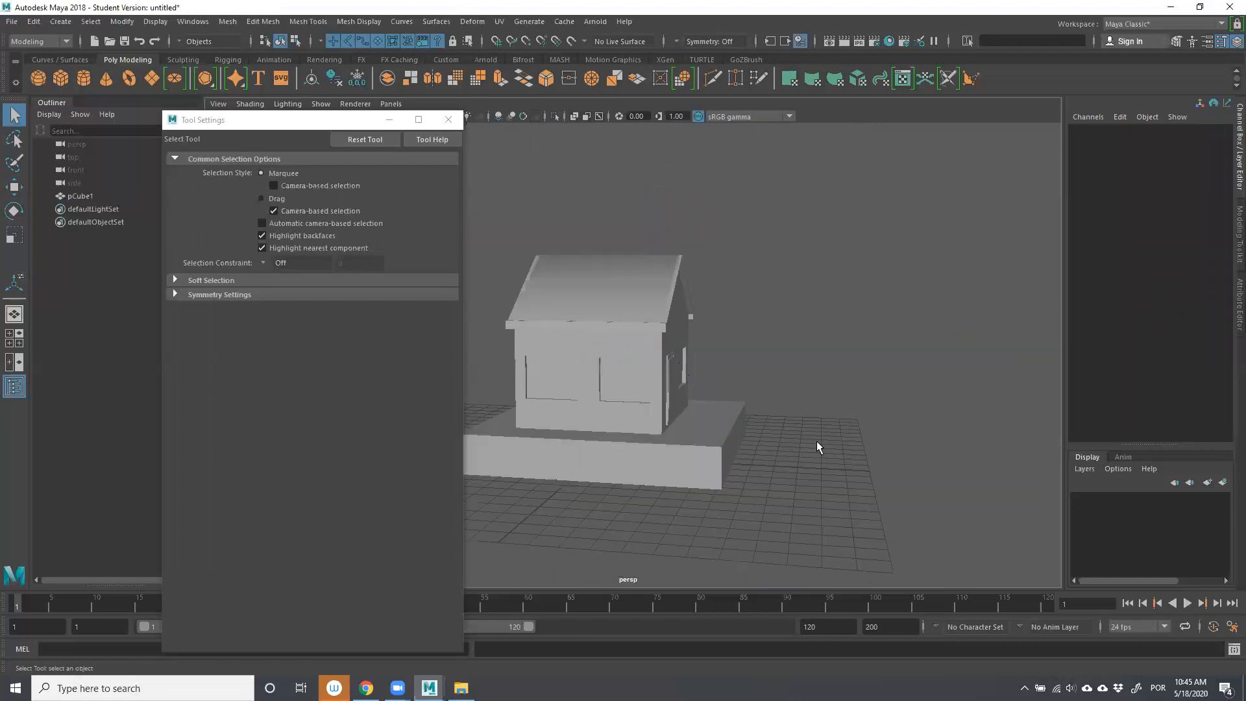
alt+drag(817, 442, 676, 348)
click(448, 120)
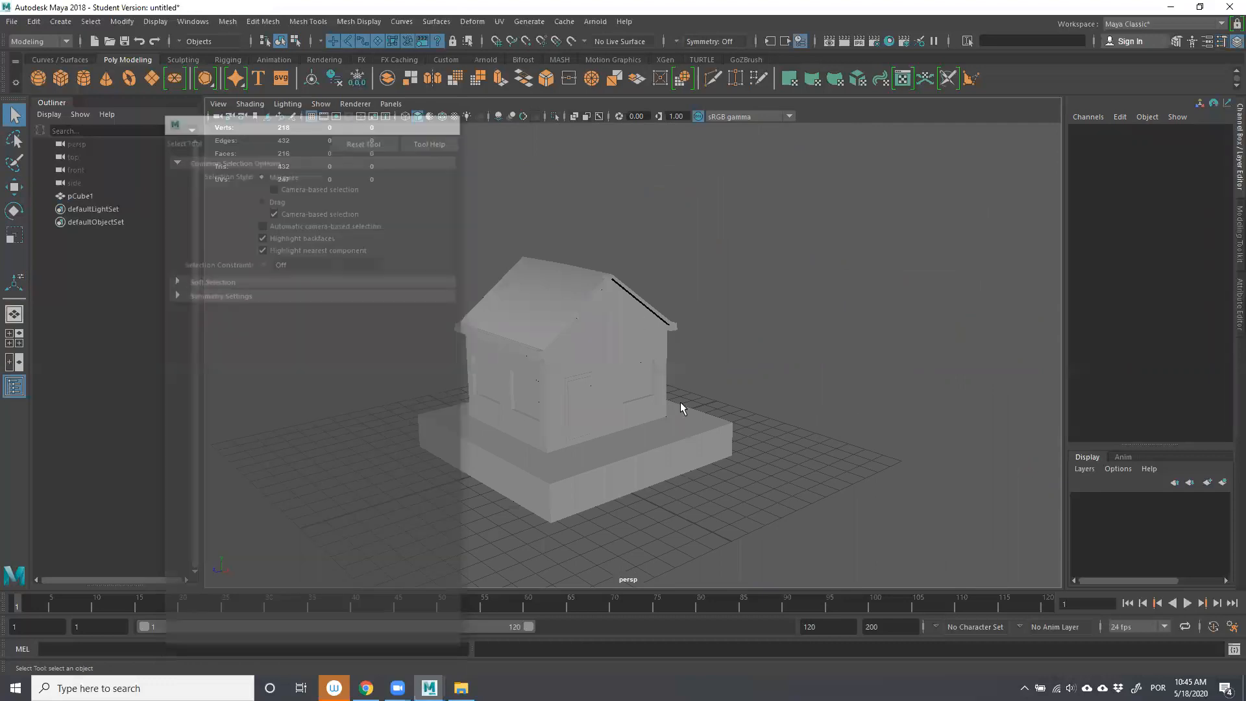
Examine the house's mesh around the door, recessed windows, eaves and base, with and without its wireframe.
scroll(714, 435, up, 5)
alt+drag(726, 449, 815, 415)
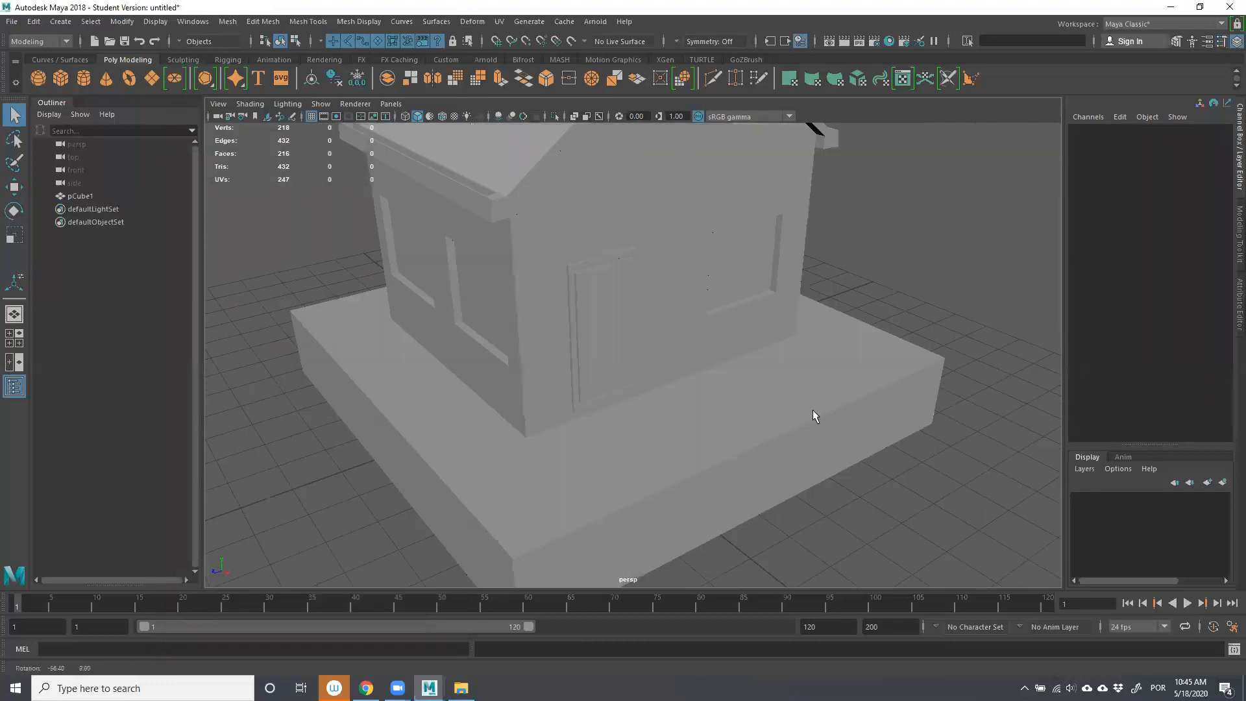
click(622, 391)
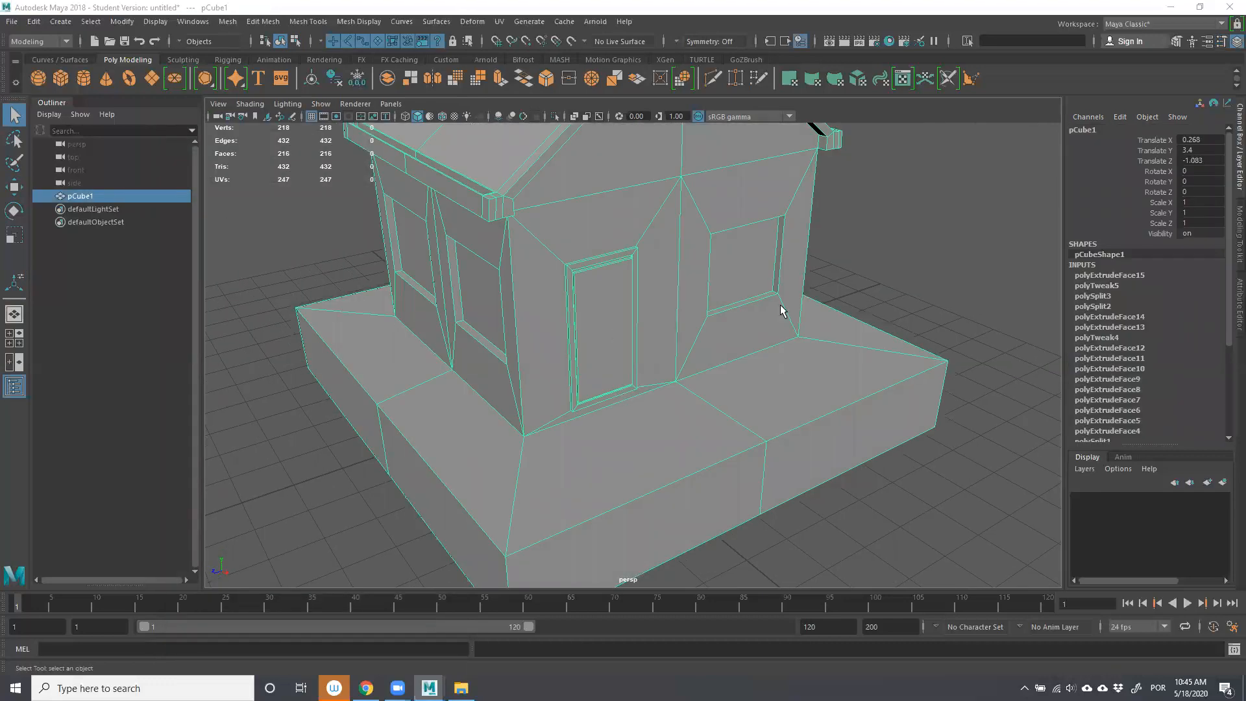
scroll(617, 348, down, 5)
scroll(679, 398, up, 5)
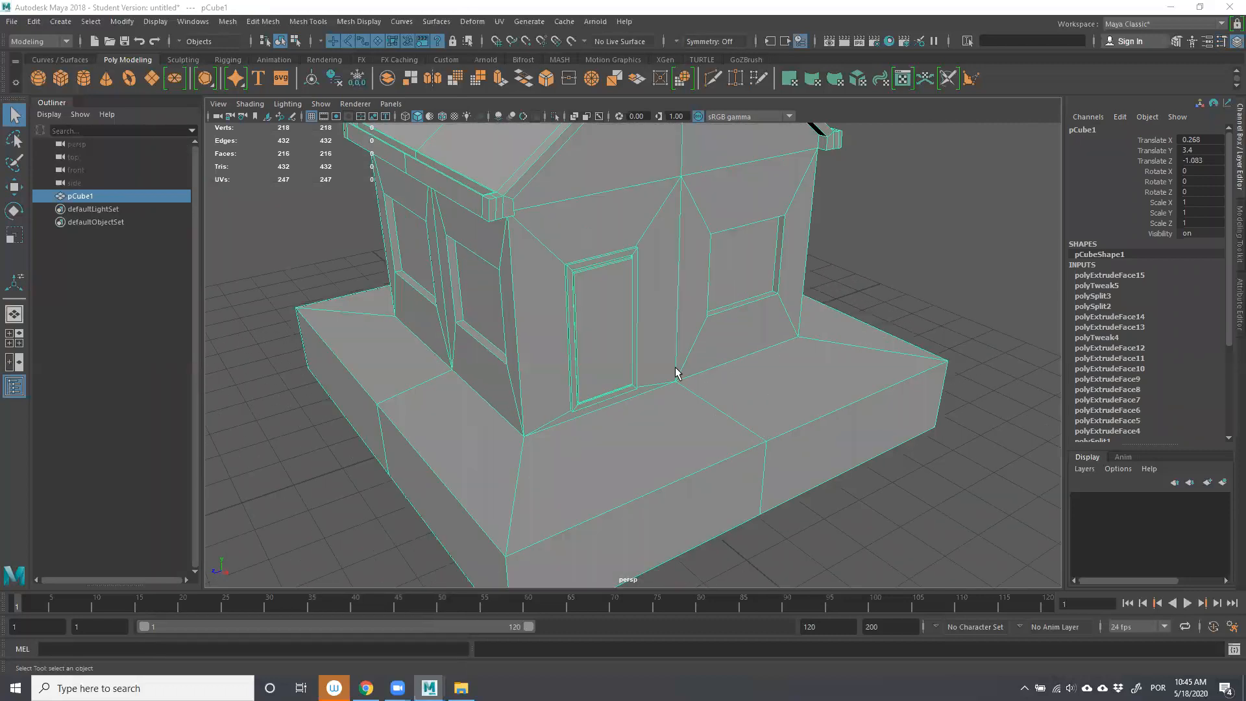
scroll(676, 372, down, 5)
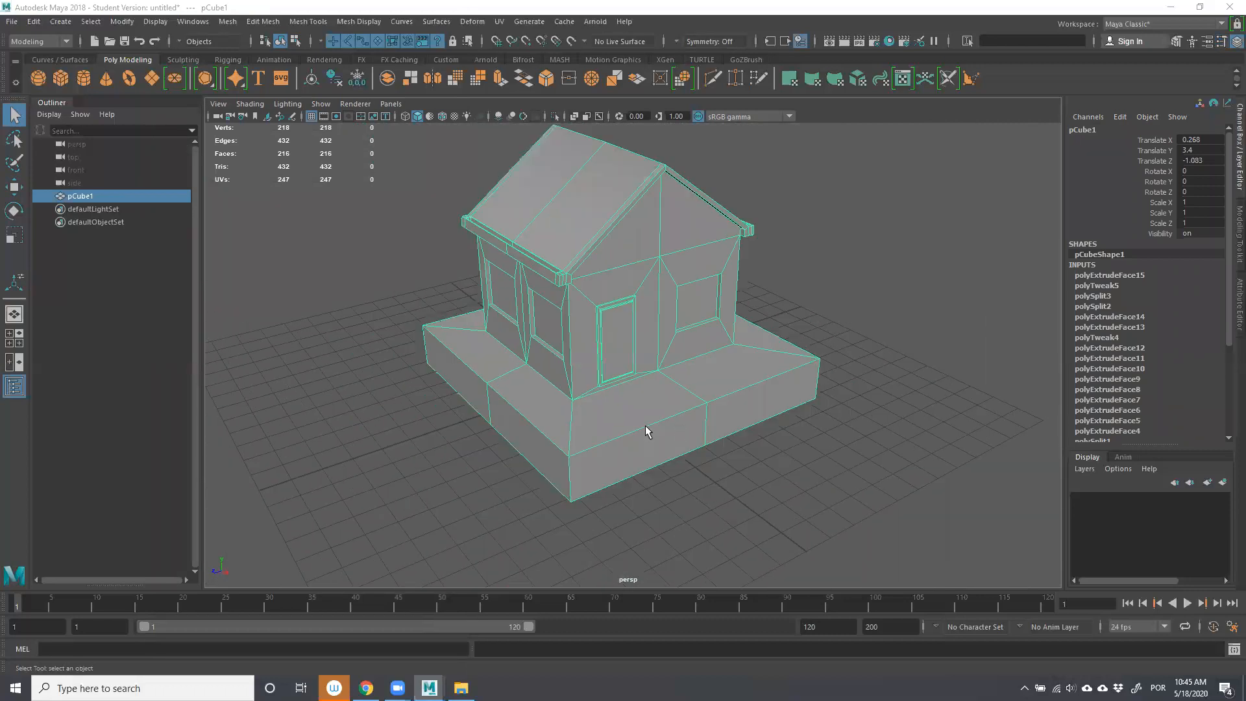
click(766, 477)
scroll(766, 478, up, 5)
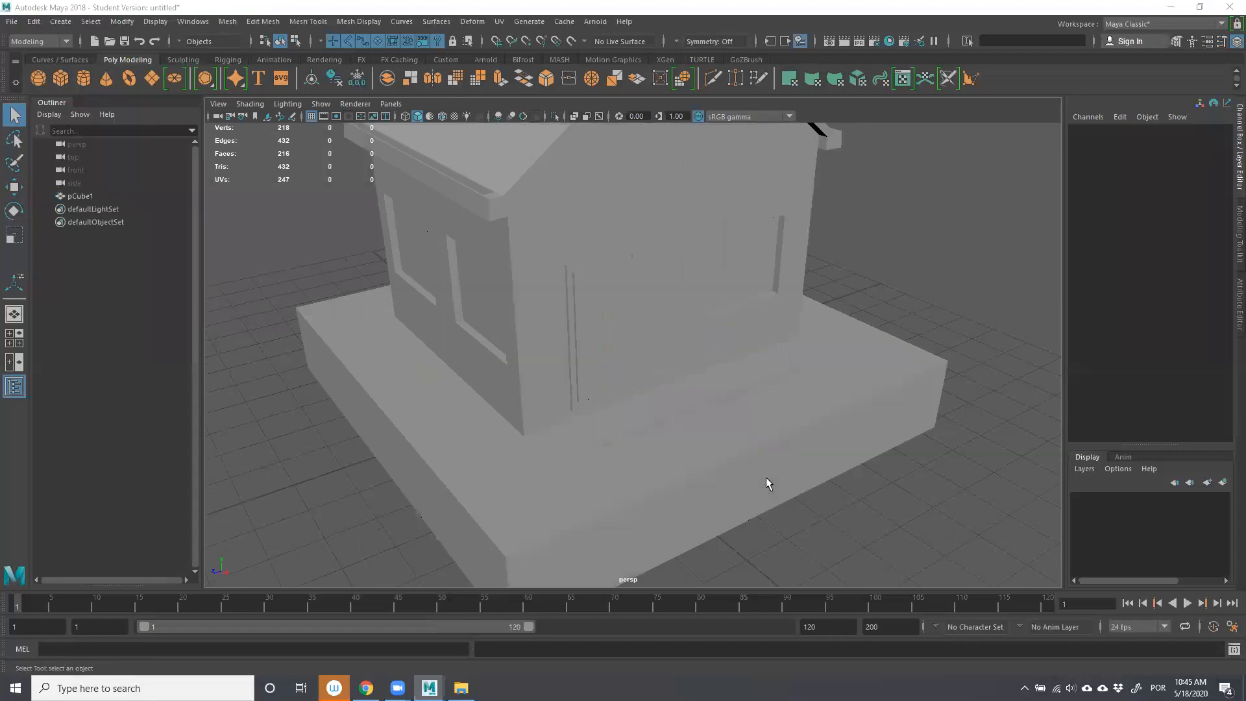
alt+drag(766, 411, 493, 392)
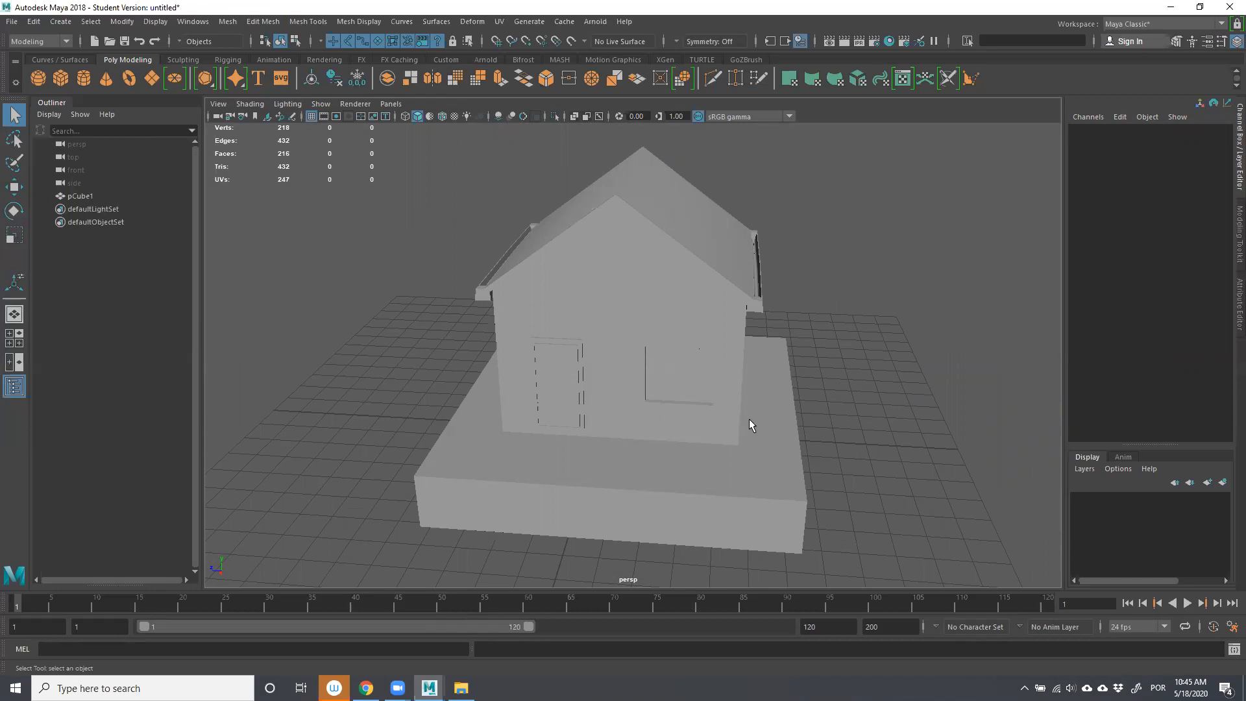
Create a tall, thin polygon cube about 0.57 wide, 3.58 high and 0.28 deep in front of the house.
scroll(801, 459, up, 5)
scroll(804, 469, down, 2)
alt+middle_drag(803, 469, 813, 388)
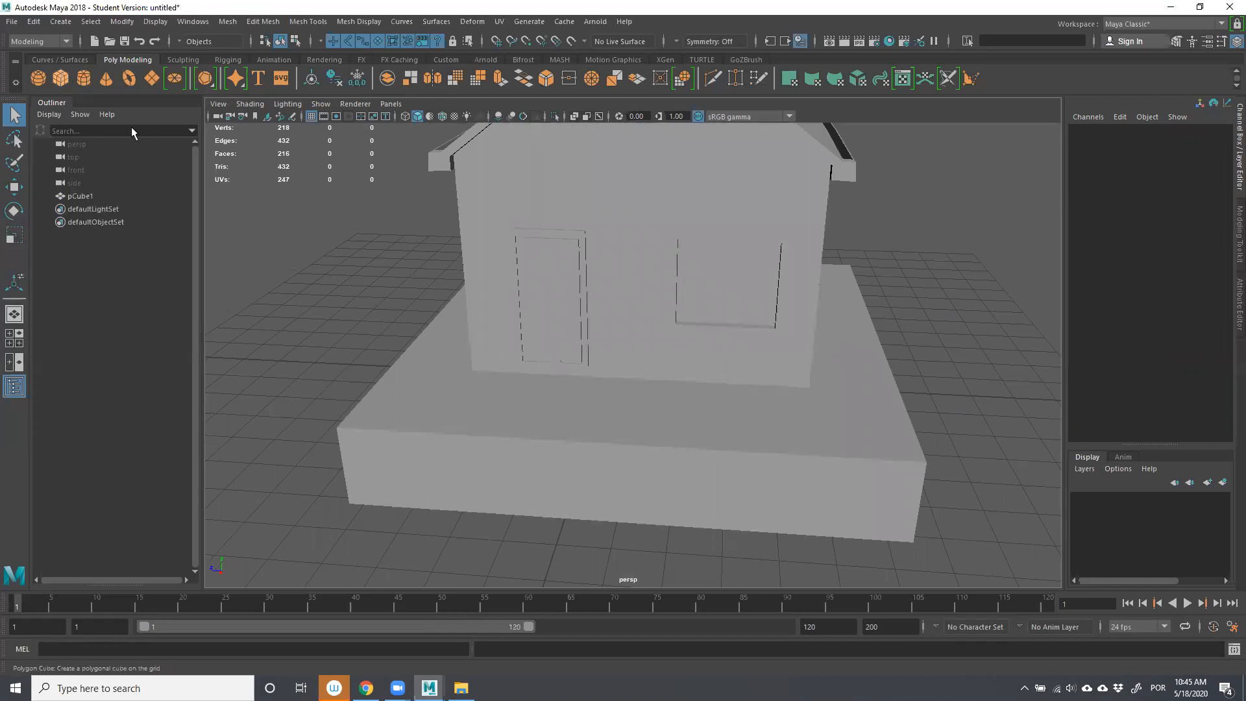
click(61, 78)
drag(684, 528, 697, 350)
Move the thin bar into the front window opening, at about X 3.13, Y 3.256, Z -2.728.
alt+drag(705, 416, 598, 453)
key(w)
drag(442, 444, 620, 411)
drag(698, 279, 700, 206)
drag(611, 332, 726, 342)
key(ctrl+z)
drag(616, 302, 627, 304)
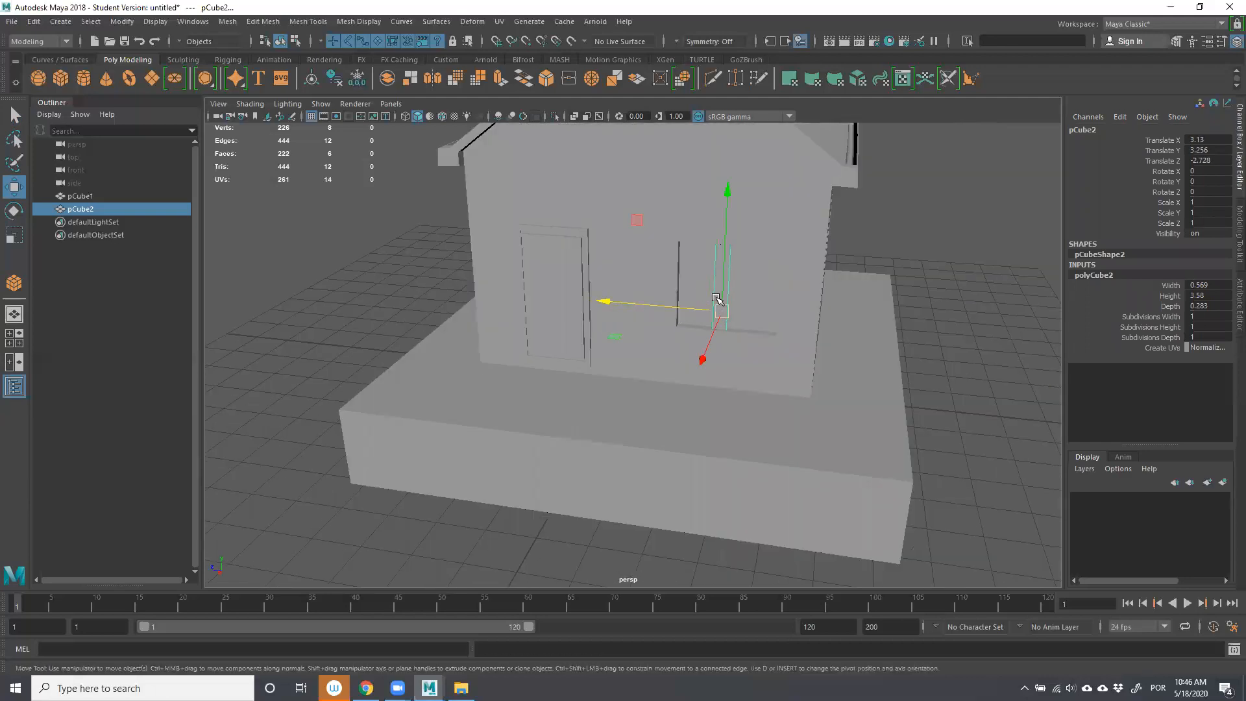
Scale the bar uniformly to about 0.762 and center it in the window, at about Y 3.444, Z -2.852.
key(r)
mouse_move(714, 323)
mouse_down()
mouse_move(688, 341)
mouse_move(699, 337)
mouse_up()
key(w)
drag(726, 198, 724, 189)
drag(623, 294, 627, 295)
scroll(805, 301, up, 3)
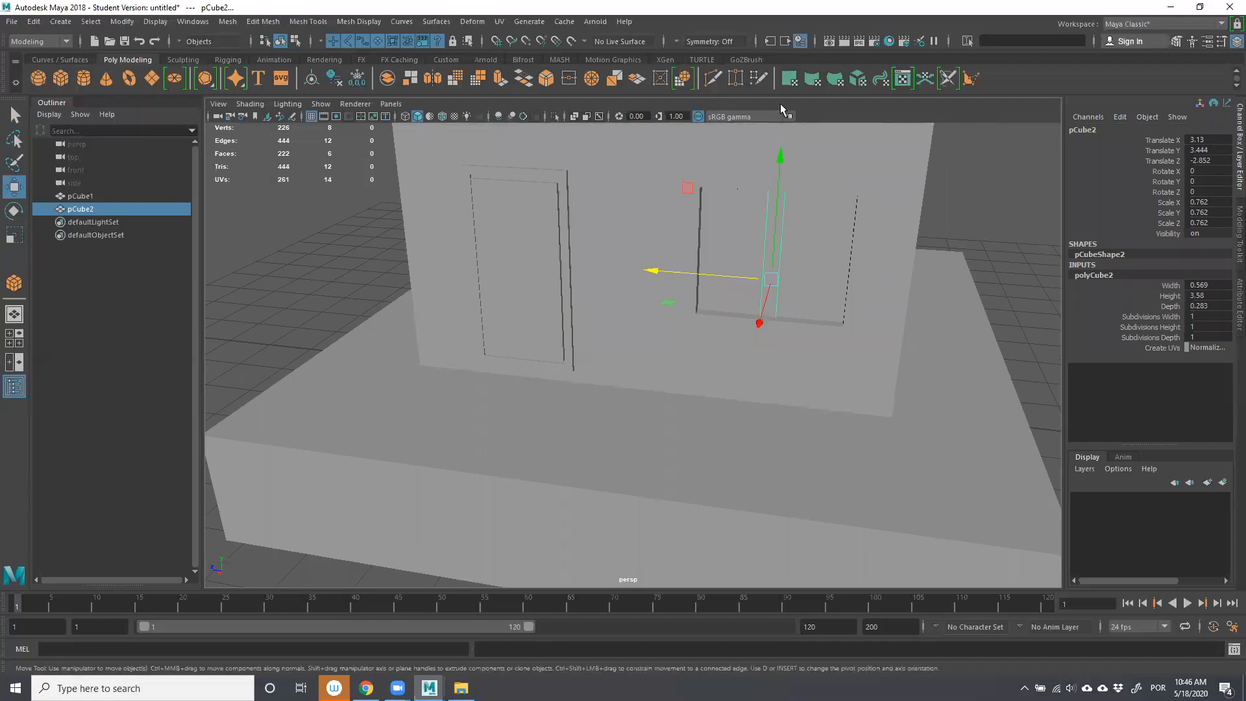
Insert two horizontal edge loops around the middle of the window bar with the Multi-Cut tool.
click(713, 80)
ctrl+click(777, 248)
key(w)
alt+drag(788, 278, 860, 278)
click(758, 245)
key(q)
In face mode, select the small middle faces on the two opposite sides of the window bar.
right_drag(753, 202, 749, 238)
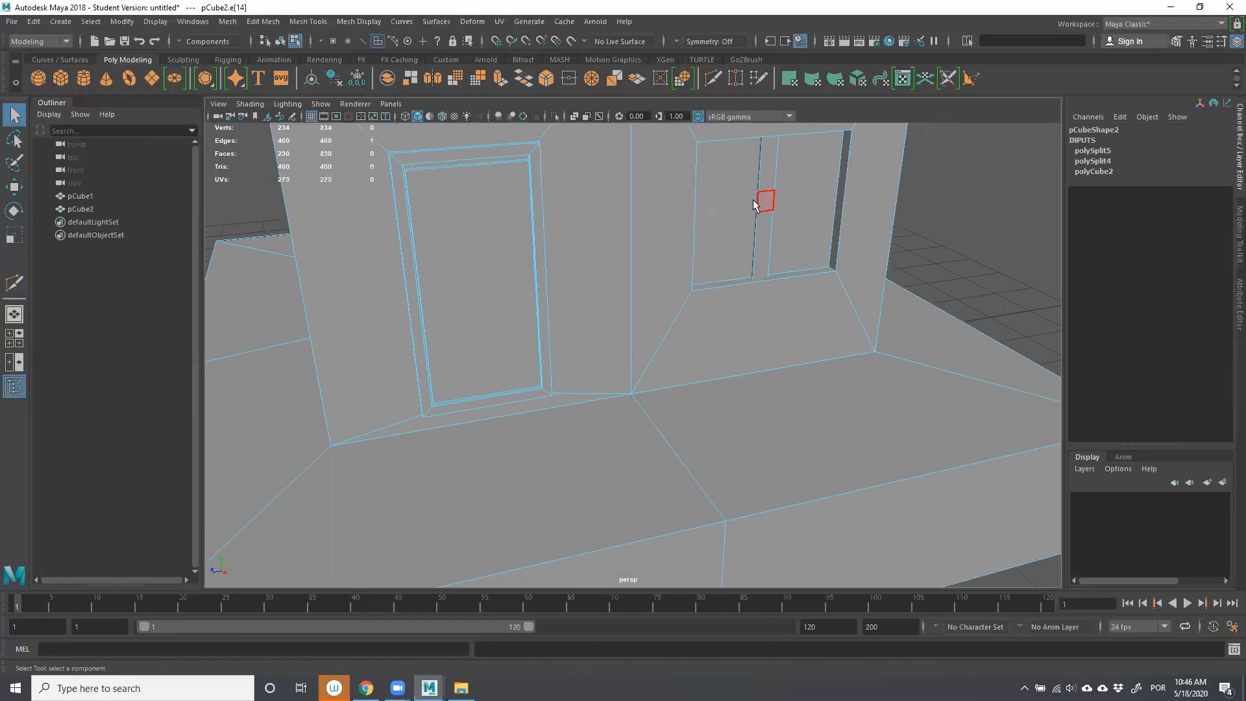
click(754, 197)
click(944, 205)
right_drag(796, 205, 924, 230)
right_drag(981, 251, 1023, 228)
click(766, 193)
right_drag(981, 187, 986, 219)
click(761, 200)
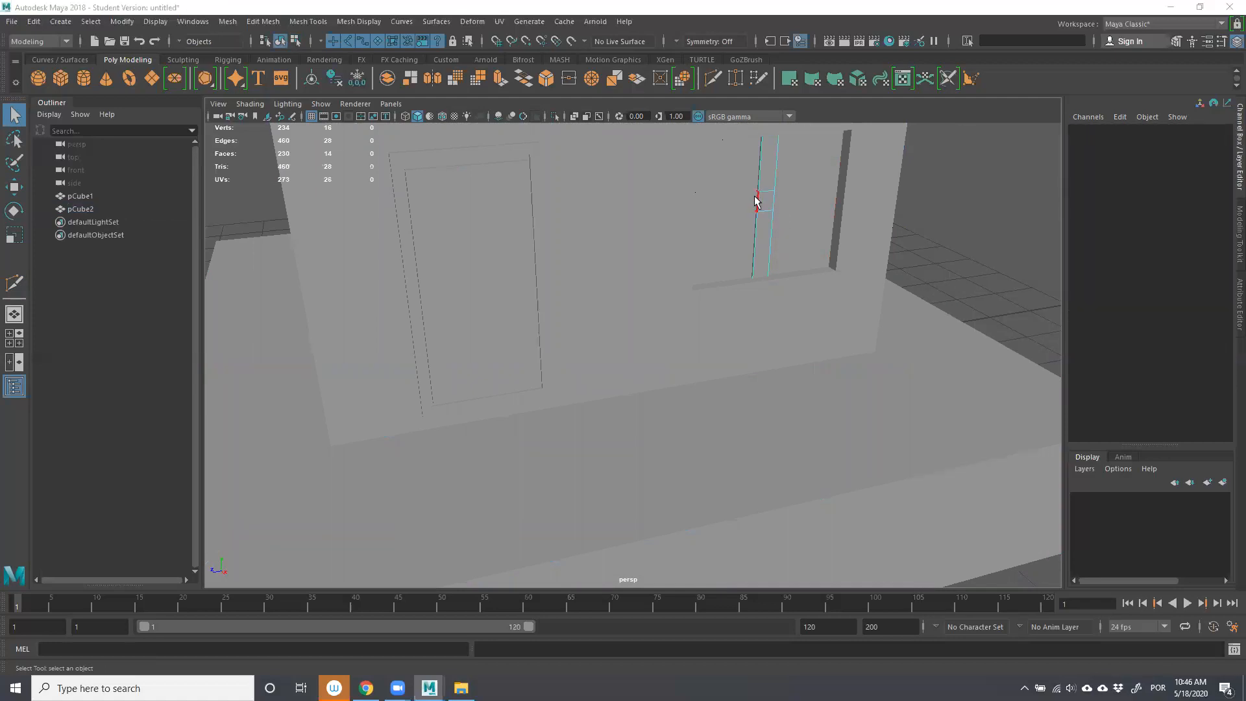
alt+drag(762, 202, 673, 203)
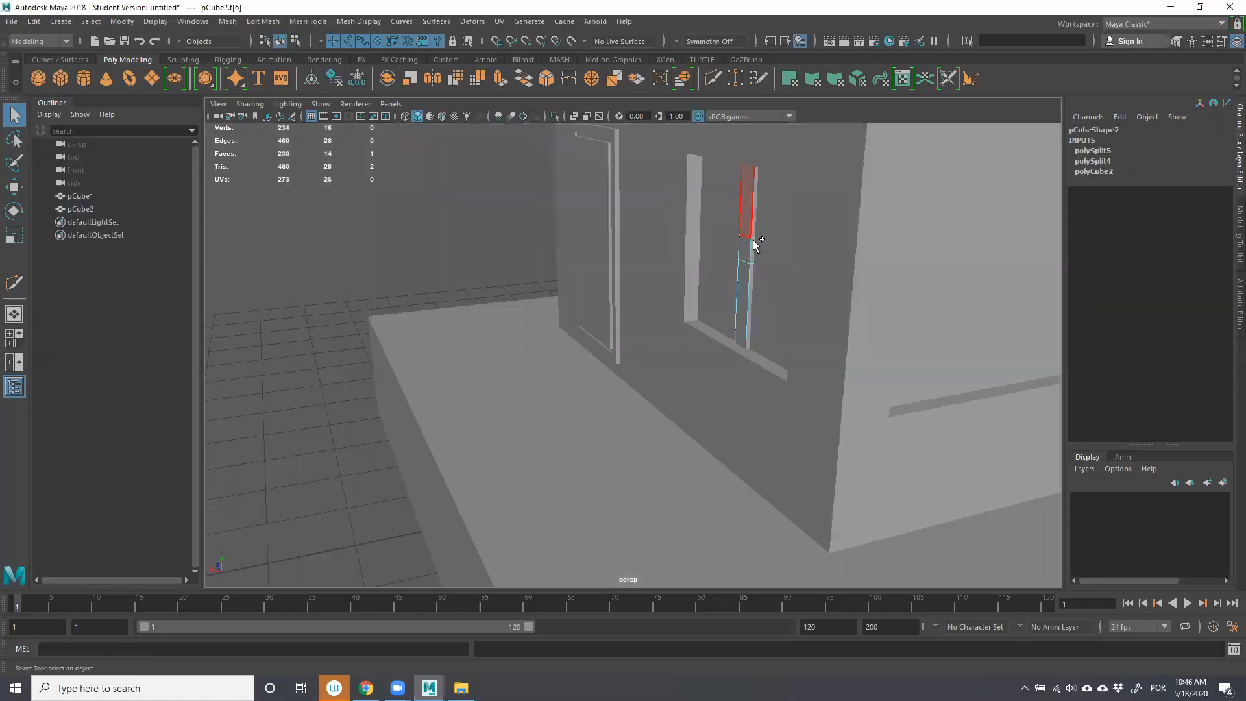
shift+click(725, 270)
alt+drag(726, 271, 766, 251)
Extrude the two side faces outward to the window frame to form a crossbar and return to object mode.
click(500, 79)
drag(695, 217, 656, 211)
scroll(763, 301, down, 4)
right_drag(932, 330, 963, 293)
Move the window cross slightly outward to X 3.182, deselect it and check how it sits in the opening.
click(725, 323)
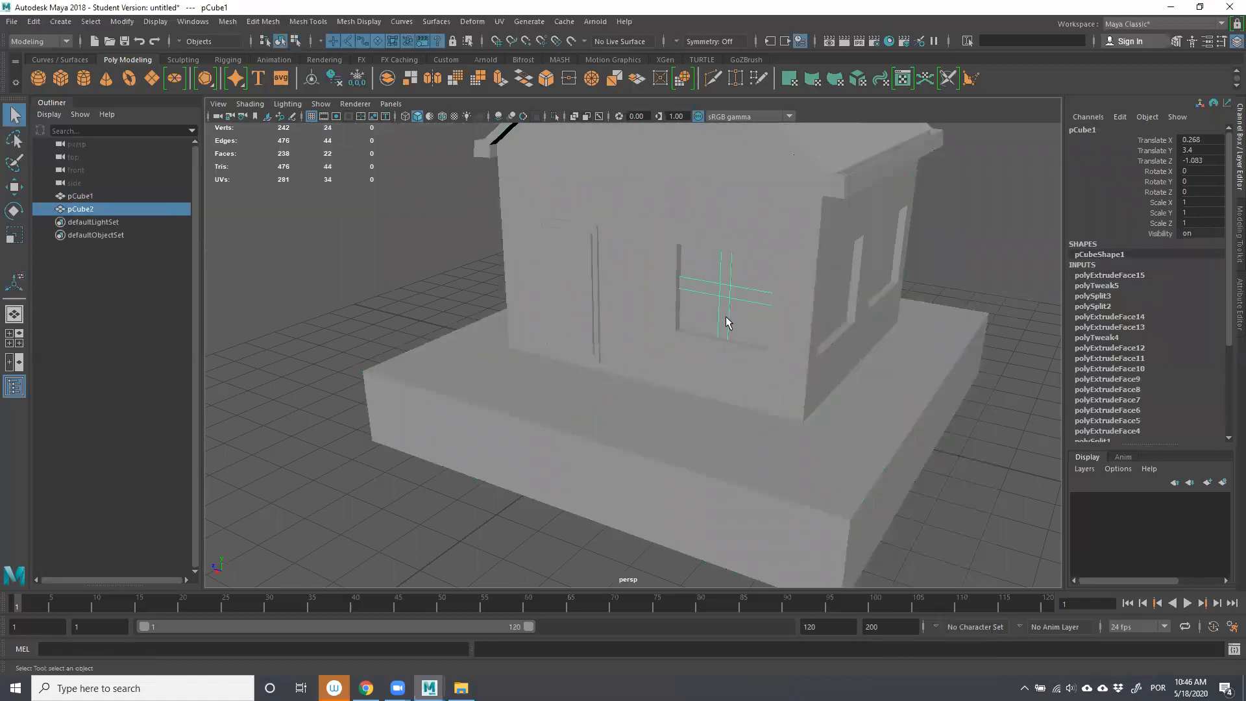
key(f)
alt+drag(762, 314, 594, 356)
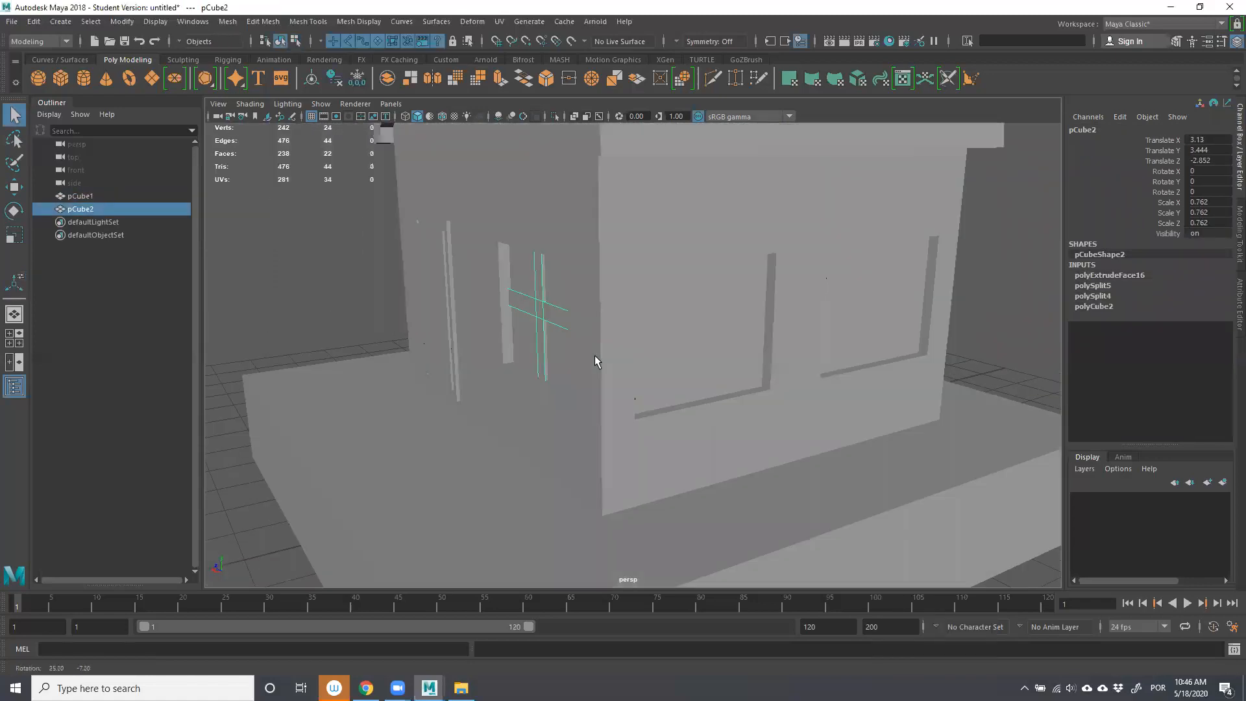
key(w)
drag(459, 357, 455, 358)
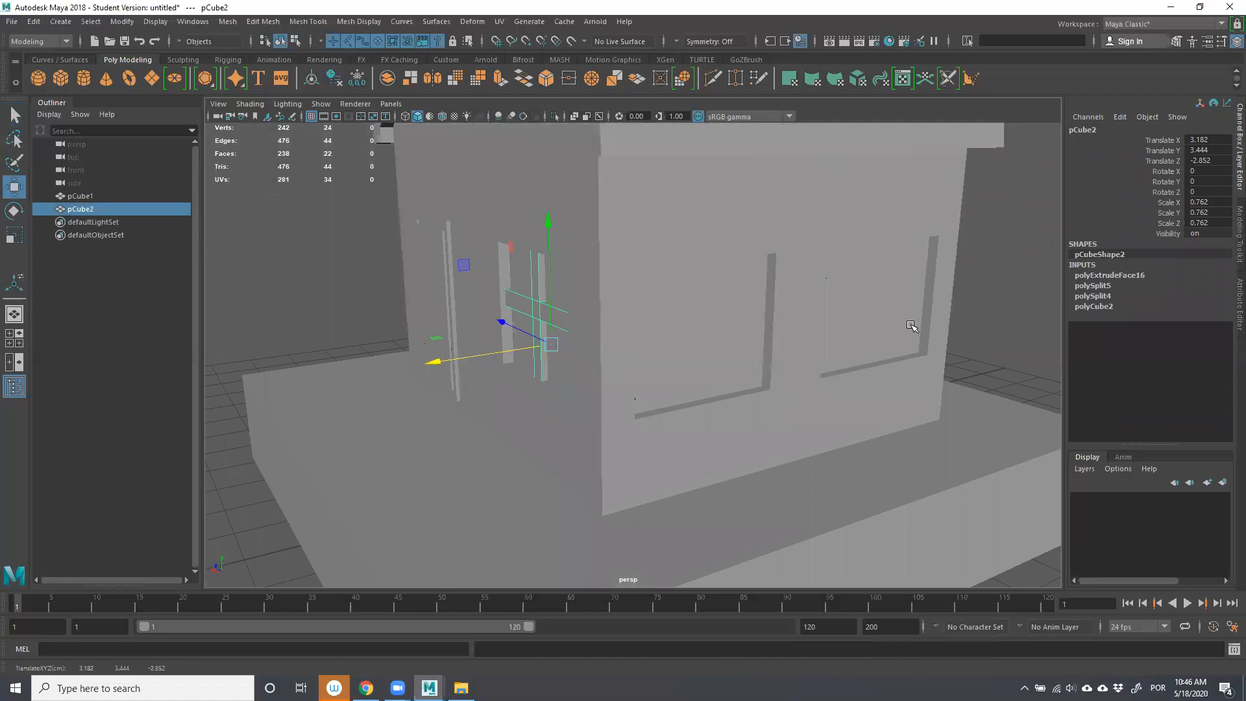
click(994, 365)
alt+right_drag(860, 384, 629, 334)
mouse_move(712, 334)
alt+mouse_down()
mouse_move(766, 335)
mouse_move(640, 338)
mouse_move(714, 301)
mouse_move(727, 334)
alt+mouse_up()
scroll(640, 337, up, 3)
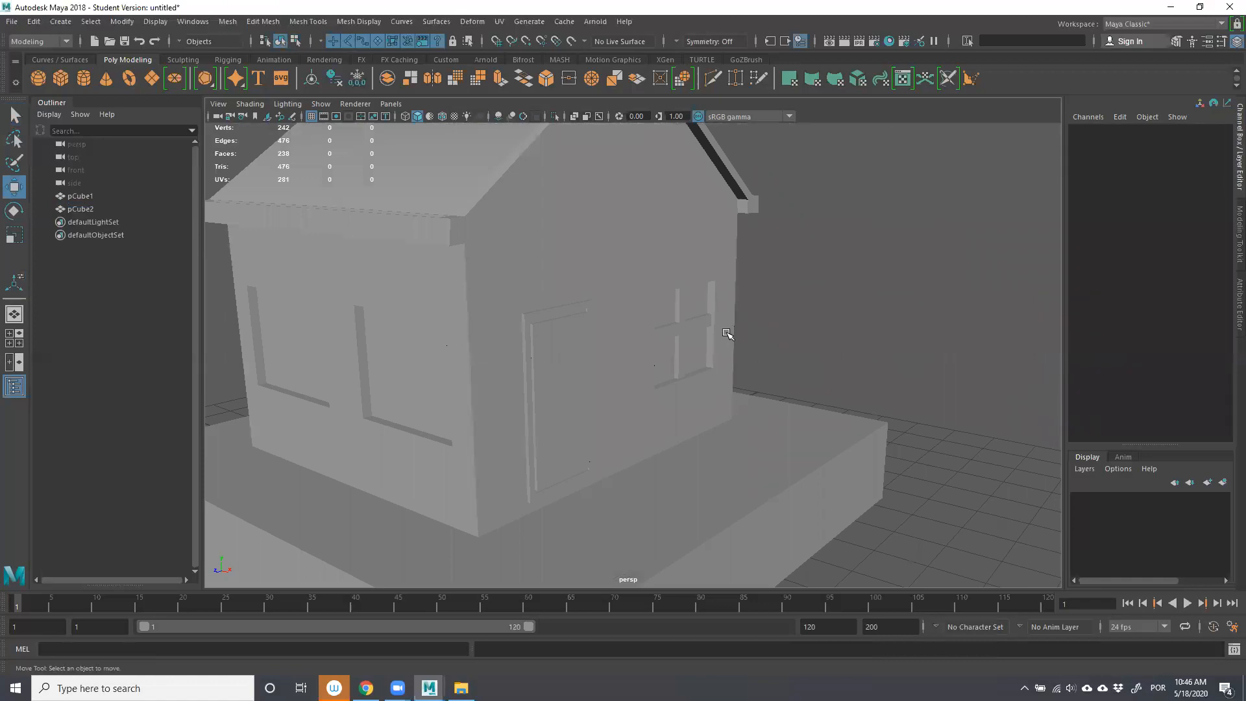
alt+right_drag(624, 309, 599, 321)
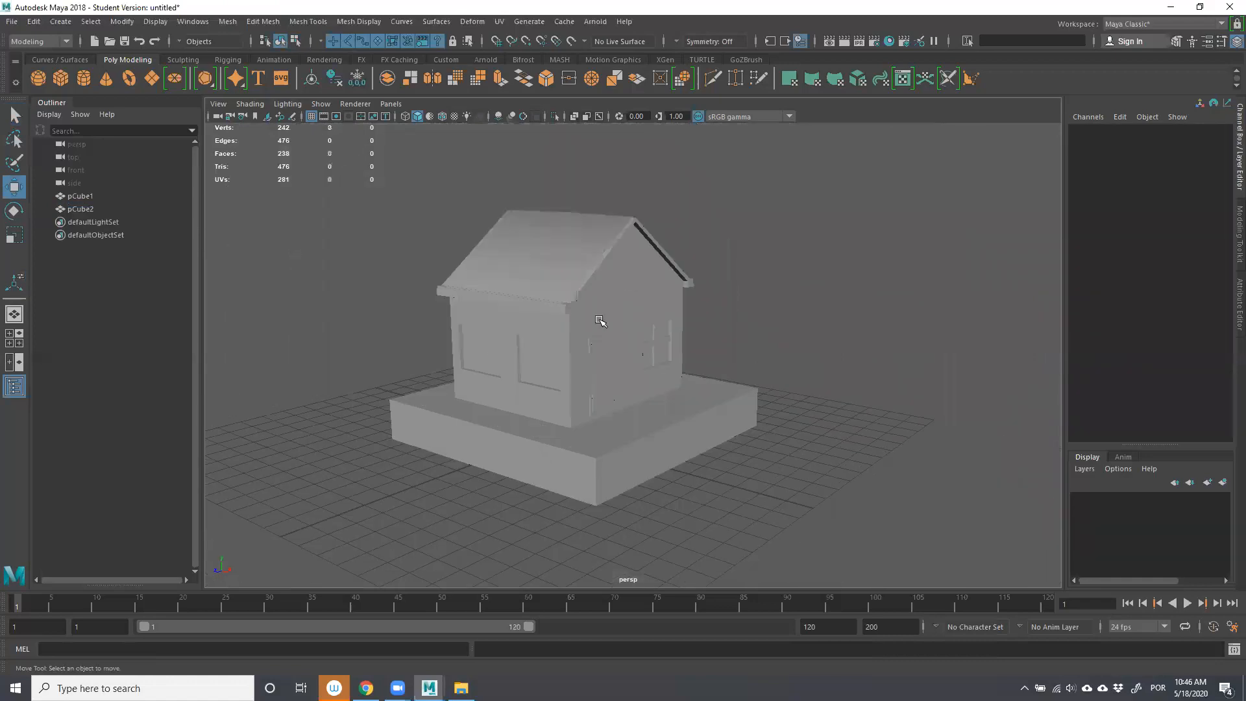
Create a polygon cylinder of about 0.745 radius and 1.227 height on the grid beside the house's base.
alt+right_drag(688, 458, 700, 467)
alt+drag(735, 466, 872, 512)
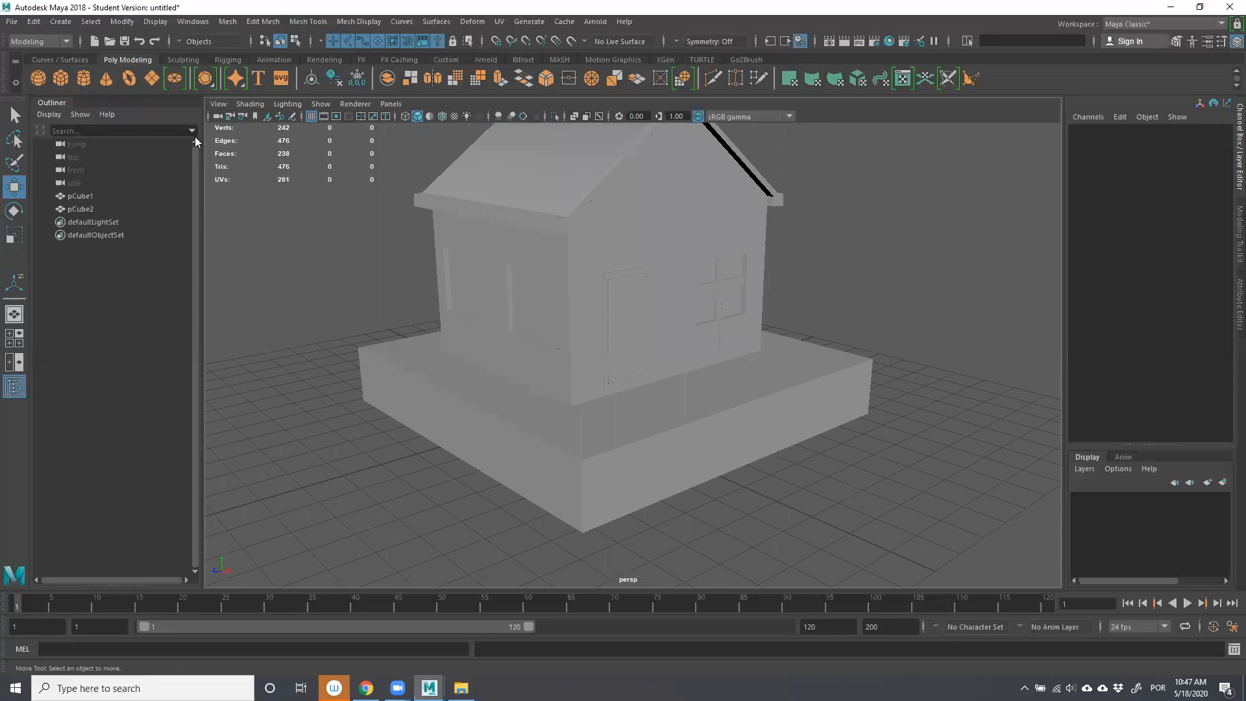
click(83, 77)
drag(840, 515, 857, 465)
Set the cylinder's axis subdivisions to 12.
click(1168, 296)
click(1159, 289)
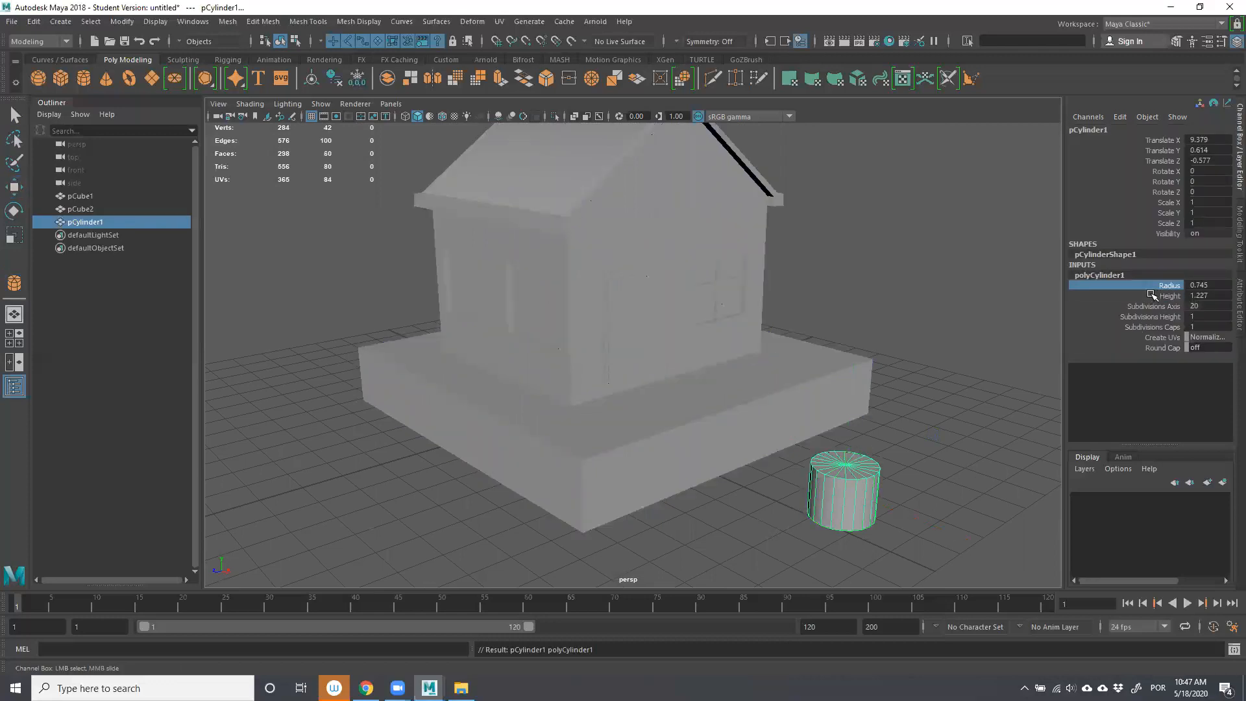
click(1160, 309)
middle_drag(1013, 393, 829, 403)
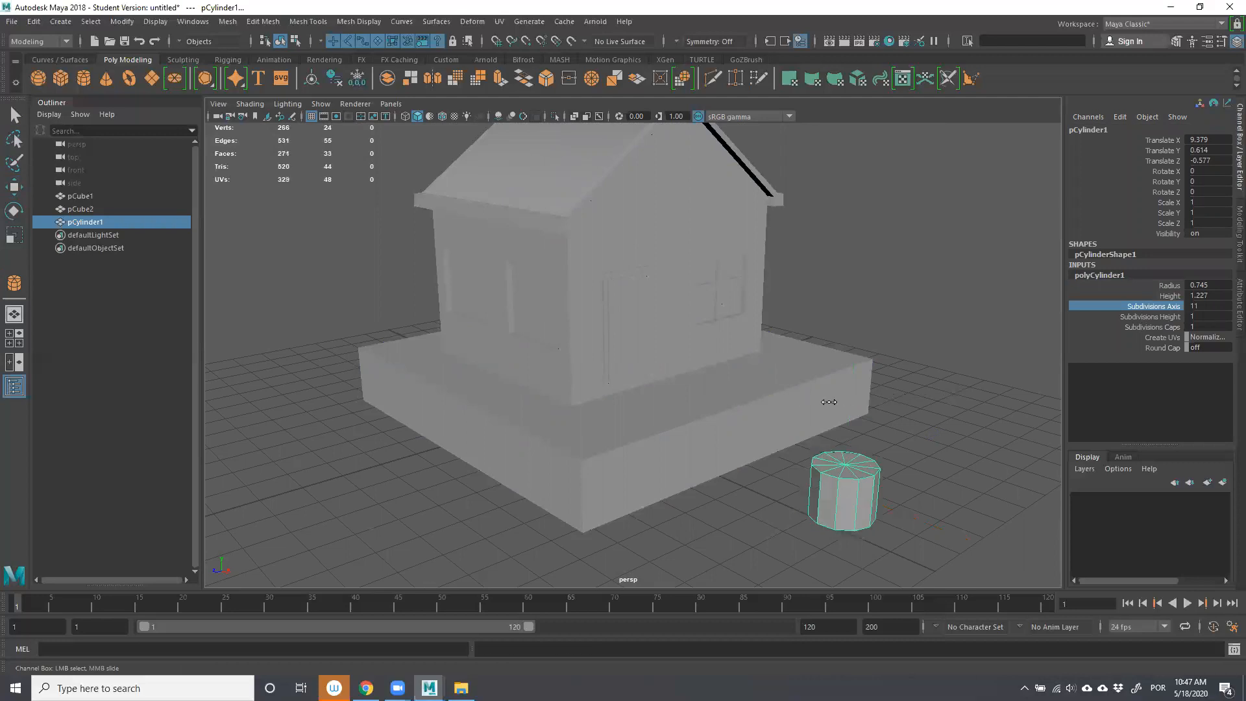
click(1207, 306)
text(12)
key(Return)
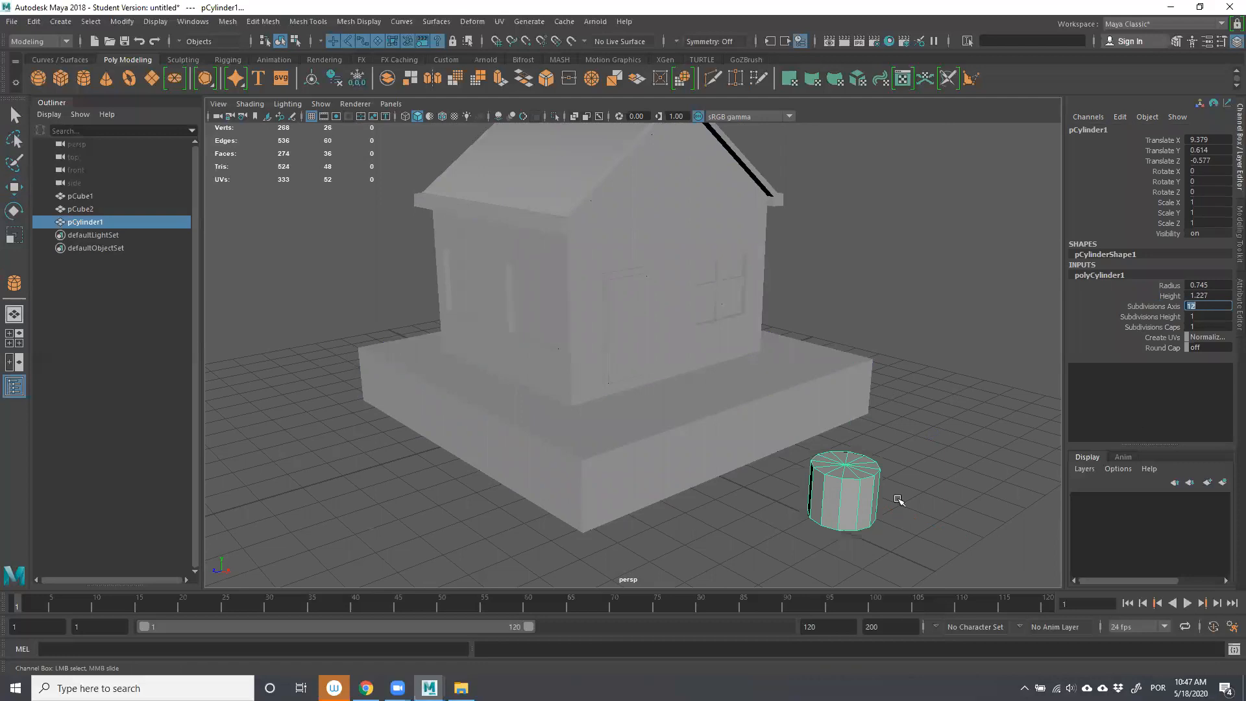
In face mode, select only the cylinder's top cap faces and extrude them upward by 0.828.
alt+drag(879, 495, 901, 352)
right_drag(919, 313, 921, 351)
alt+right_drag(863, 399, 1037, 365)
alt+drag(962, 396, 880, 311)
drag(1000, 248, 833, 365)
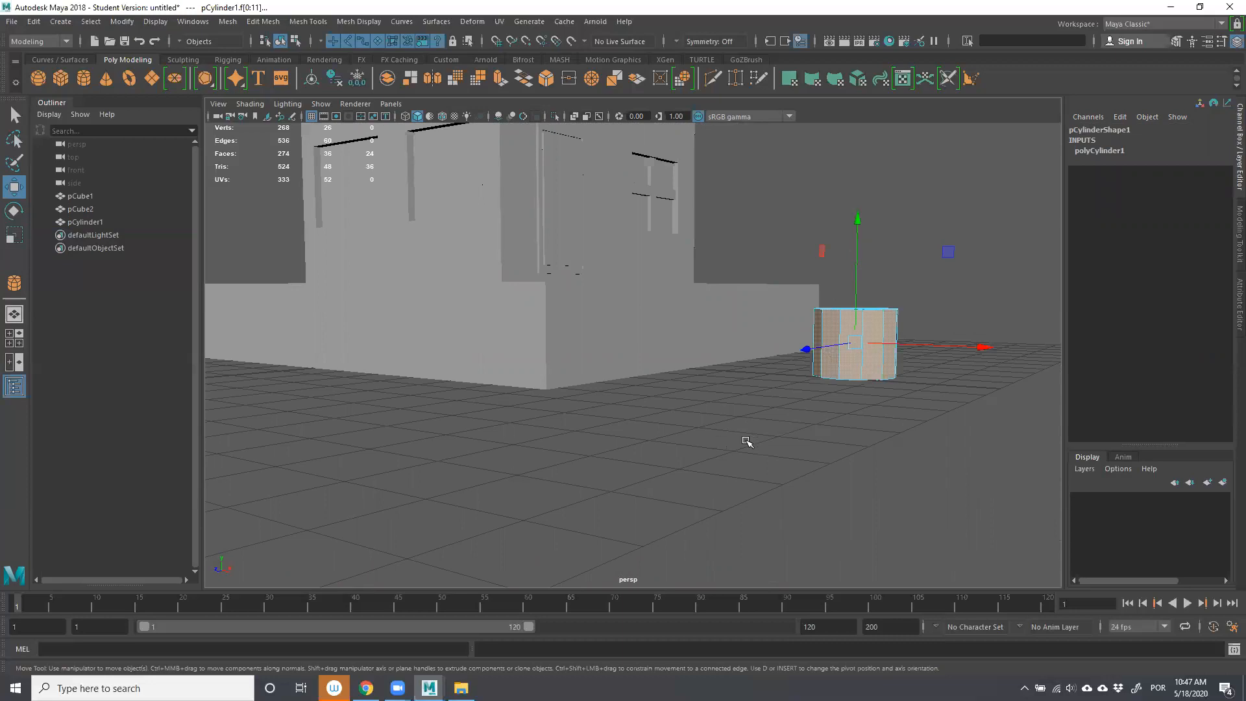
alt+drag(865, 398, 951, 351)
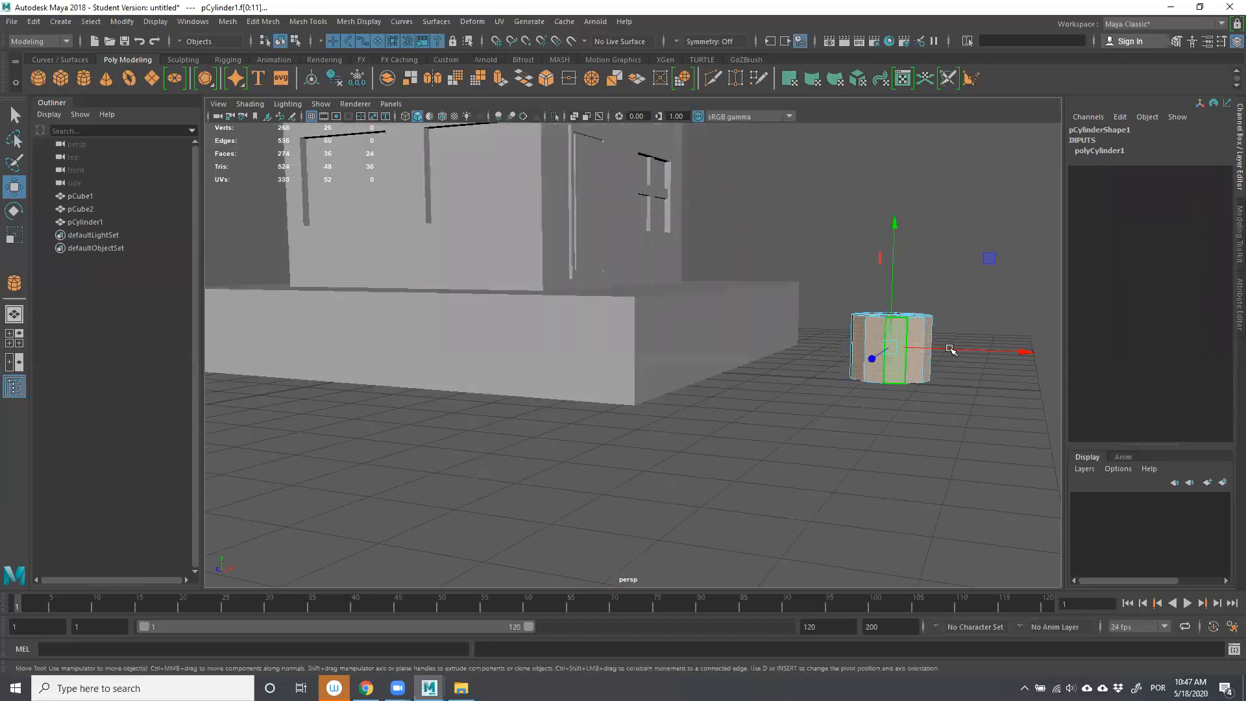
drag(981, 449, 749, 332)
alt+drag(842, 410, 770, 445)
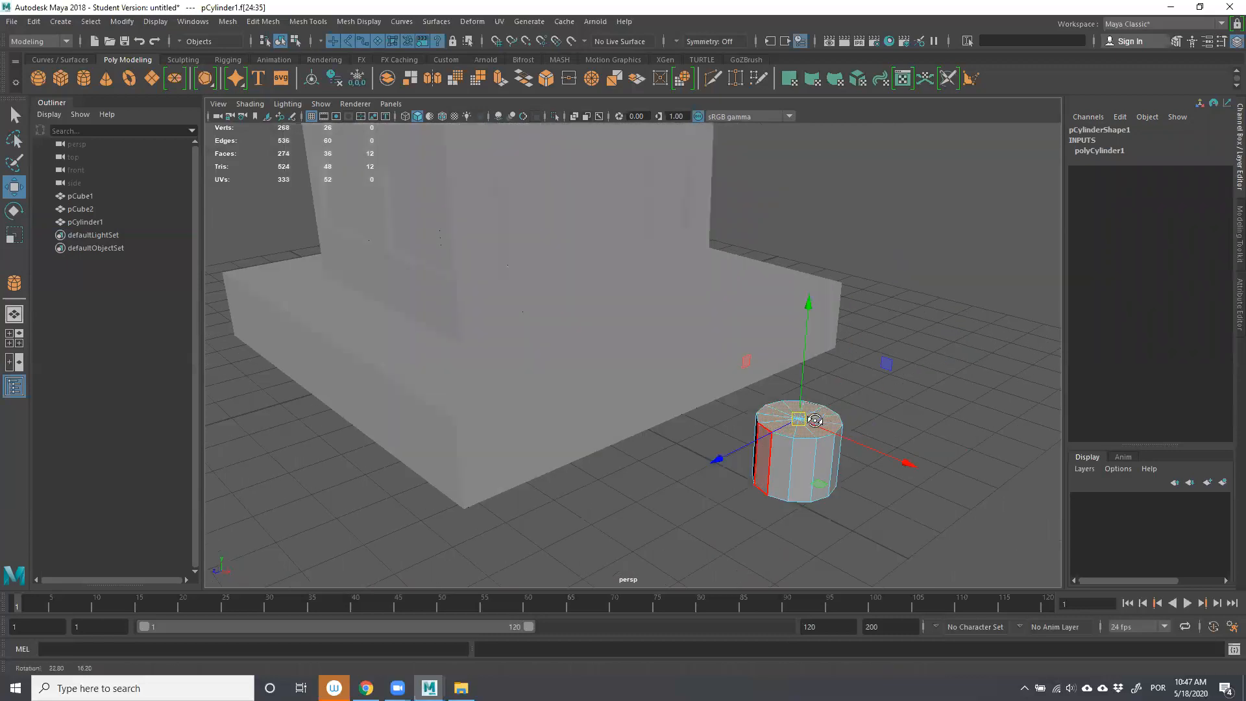
click(500, 77)
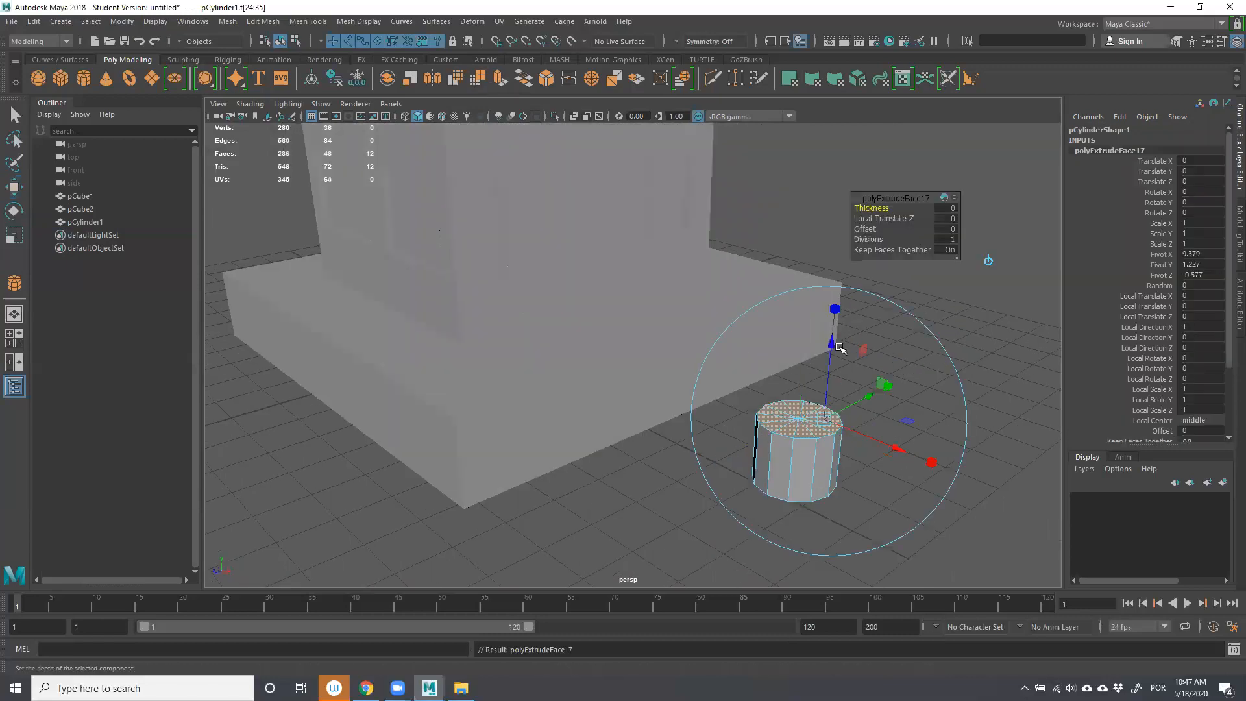
drag(830, 337, 837, 295)
Select the ring of side faces around the cylinder's new upper section and extrude them outward by 0.533.
alt+drag(740, 509, 772, 447)
alt+middle_drag(770, 451, 662, 562)
alt+right_drag(764, 485, 802, 425)
alt+middle_drag(802, 426, 662, 337)
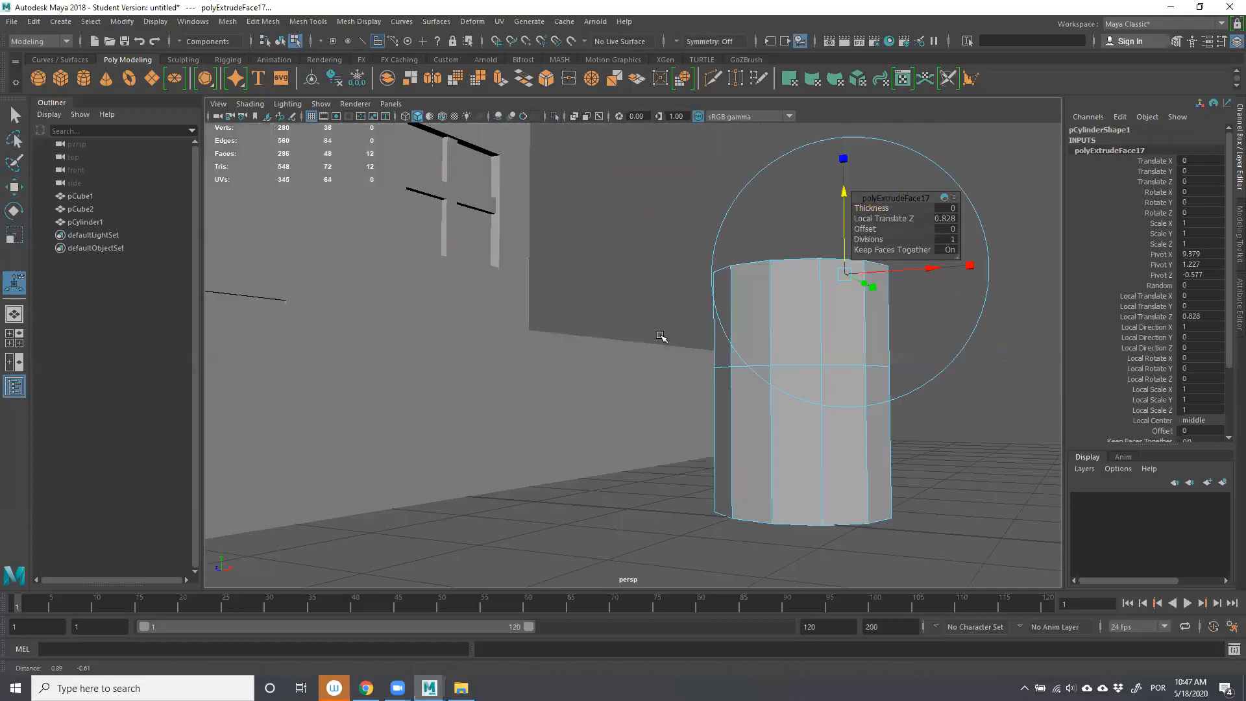
drag(1047, 330, 1072, 337)
alt+right_drag(961, 347, 863, 372)
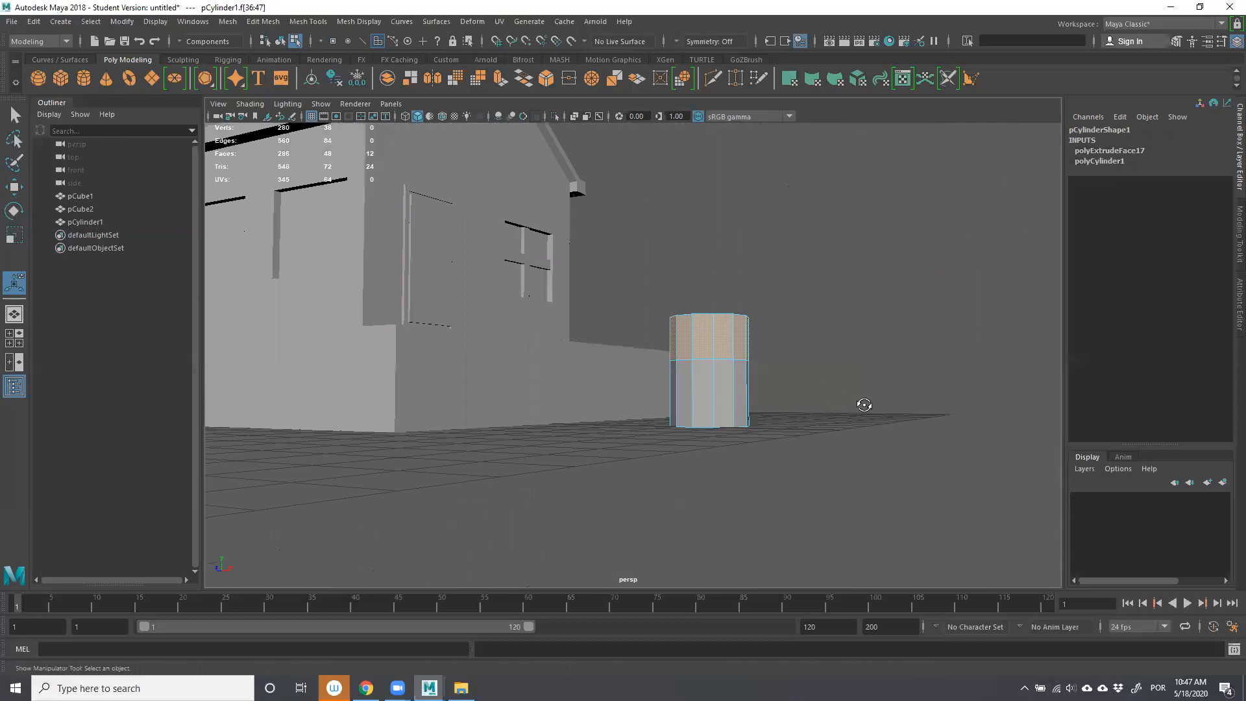
alt+drag(864, 404, 835, 403)
alt+right_drag(851, 459, 854, 353)
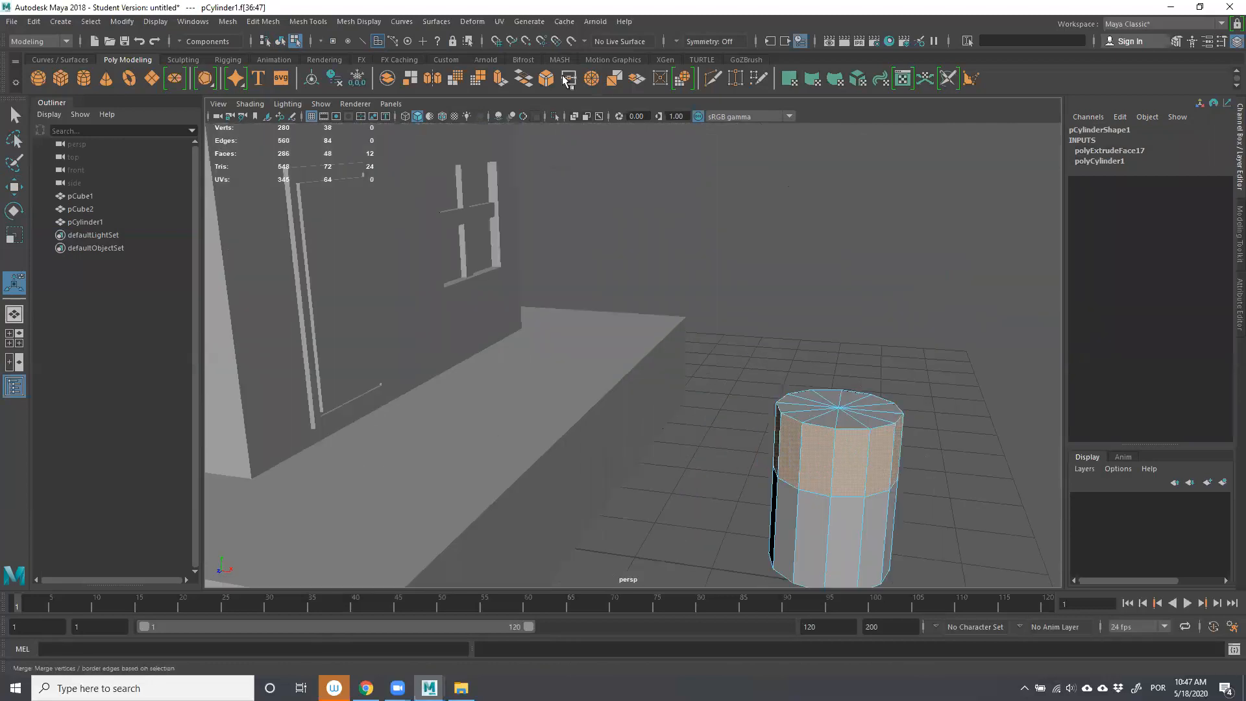
click(500, 78)
mouse_move(941, 412)
mouse_down()
mouse_move(980, 409)
mouse_move(962, 411)
mouse_up()
alt+drag(898, 439, 865, 433)
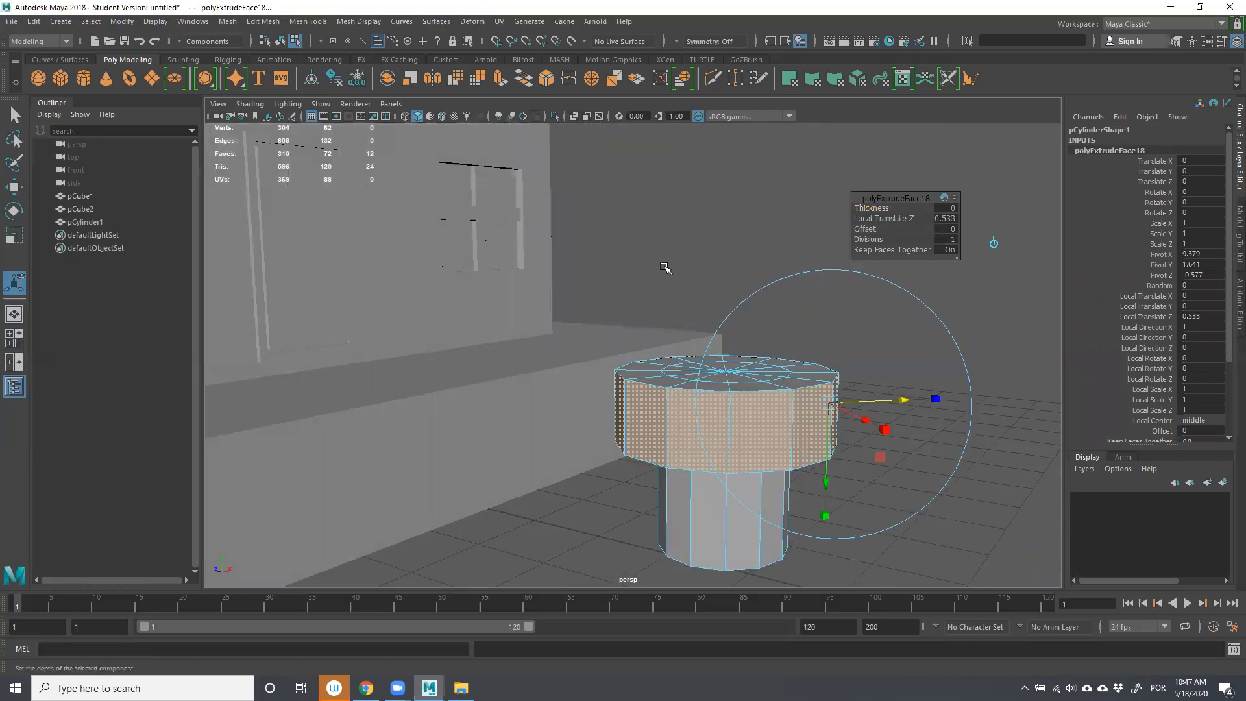
In edge mode, select the outer edge loop around the top of the cylinder's wide cap and lower it slightly.
right_drag(647, 258, 649, 221)
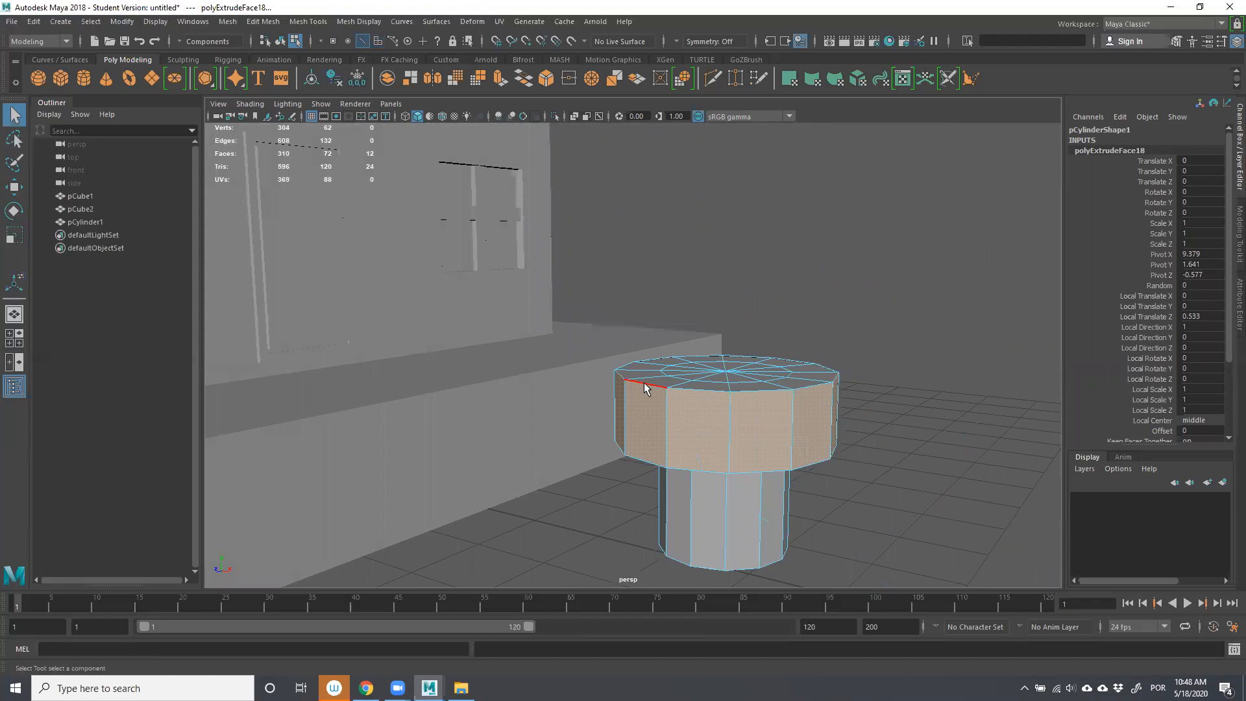
click(667, 397)
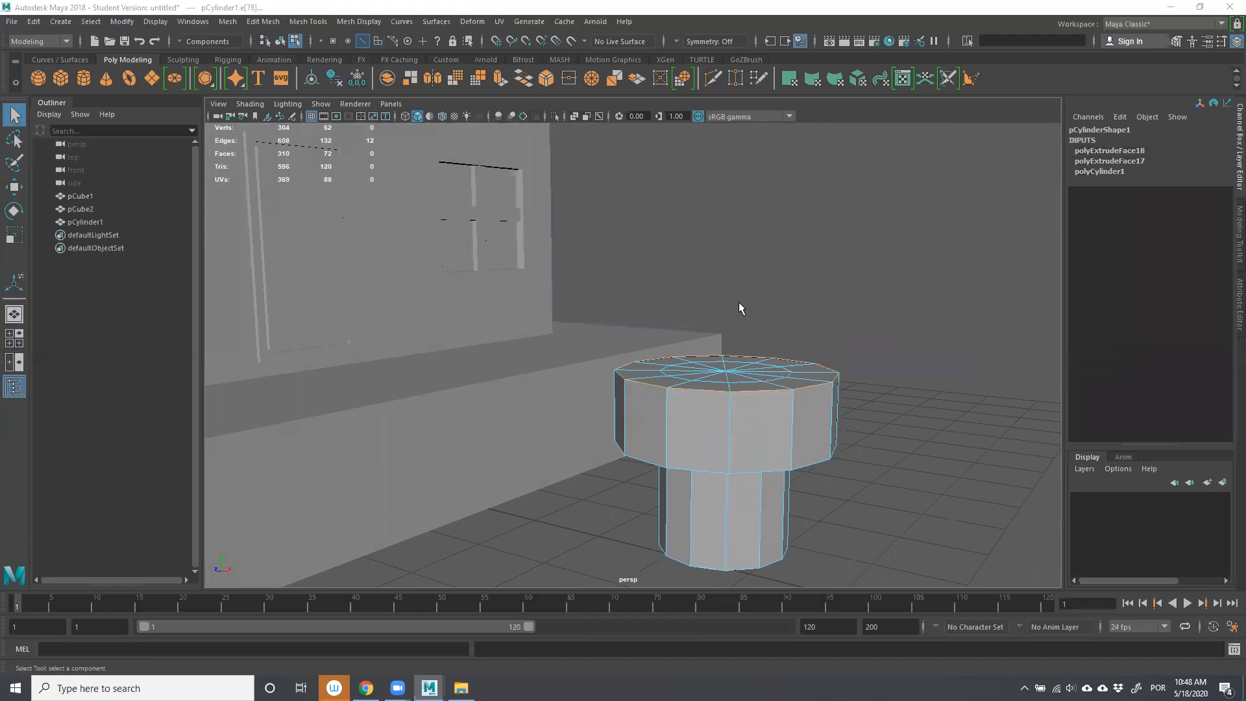
click(15, 189)
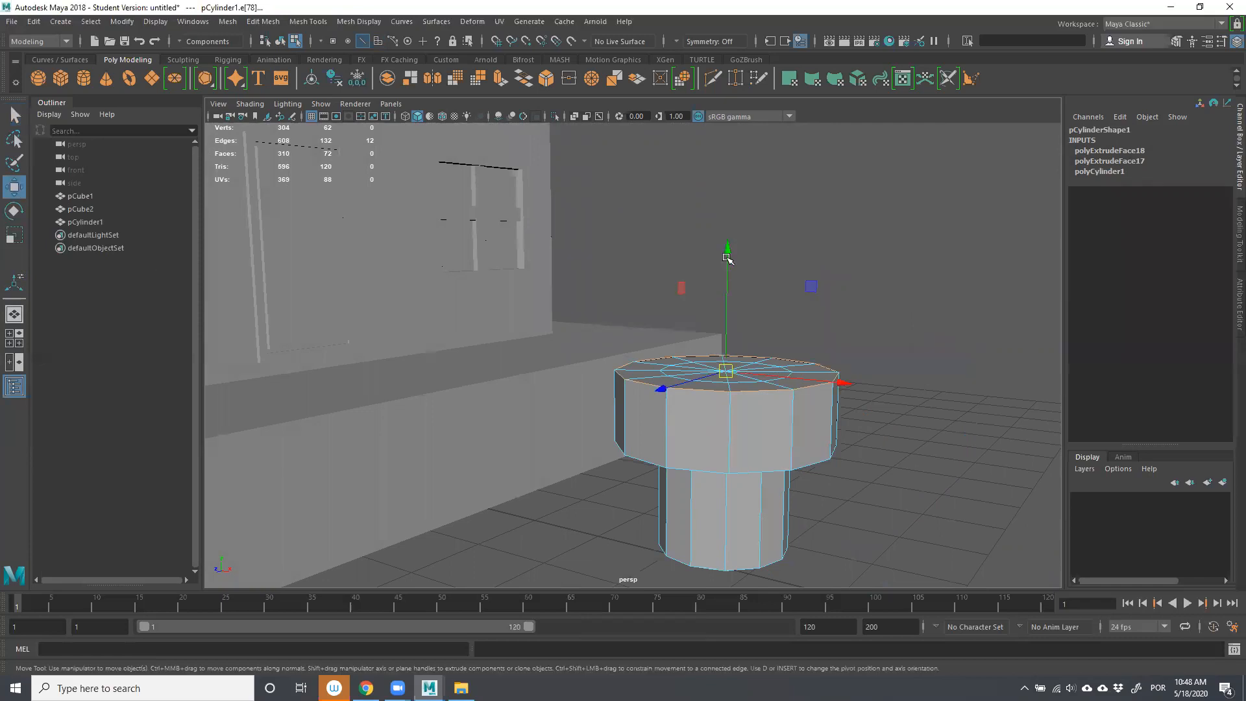
drag(727, 258, 731, 270)
Select the edge loop around the cap's lower rim and raise it slightly to taper the cap's underside.
click(728, 437)
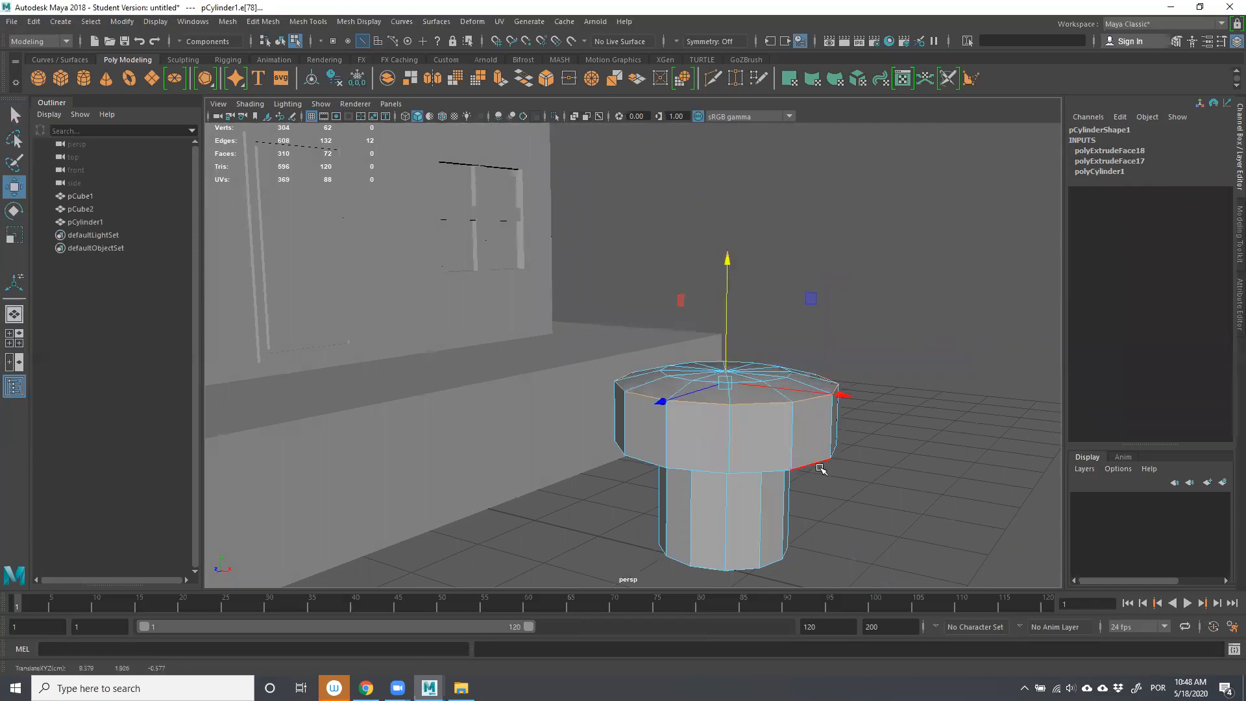
drag(728, 351, 733, 325)
alt+drag(876, 384, 795, 430)
scroll(668, 437, up, 4)
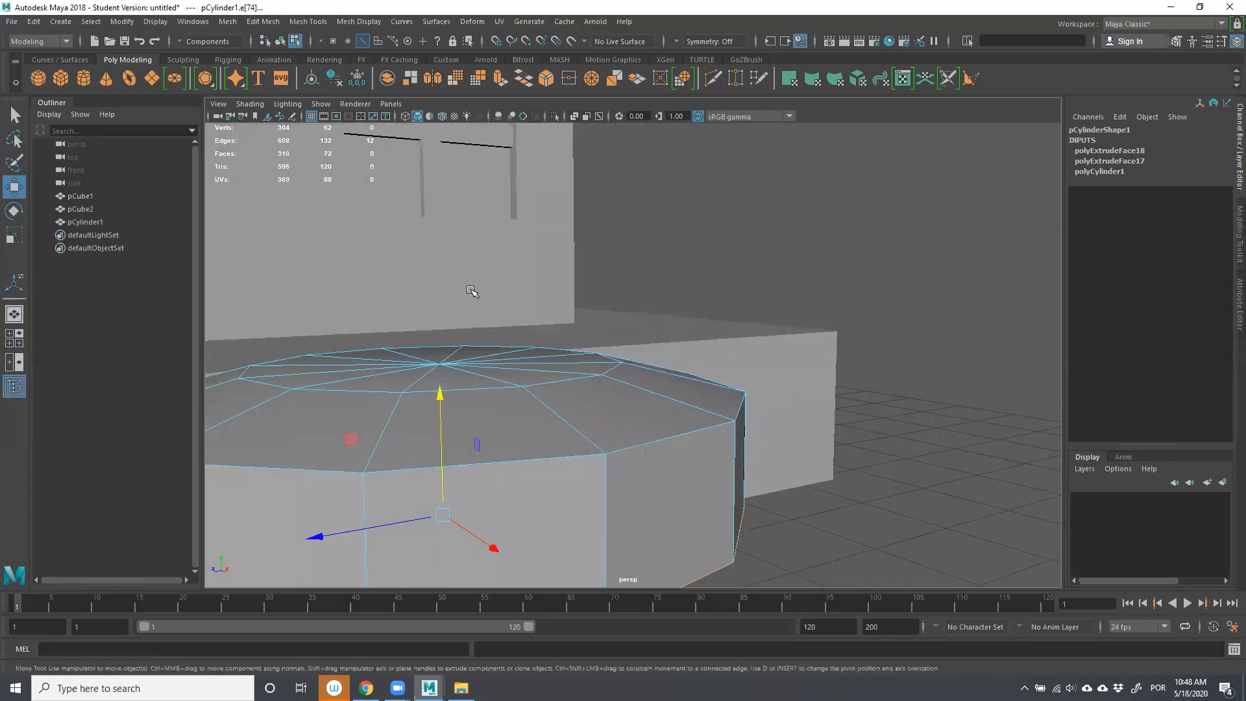
scroll(702, 225, down, 3)
mouse_move(741, 277)
alt+mouse_down()
mouse_move(737, 292)
mouse_move(761, 285)
alt+mouse_up()
alt+middle_drag(837, 292, 922, 313)
alt+drag(829, 331, 779, 329)
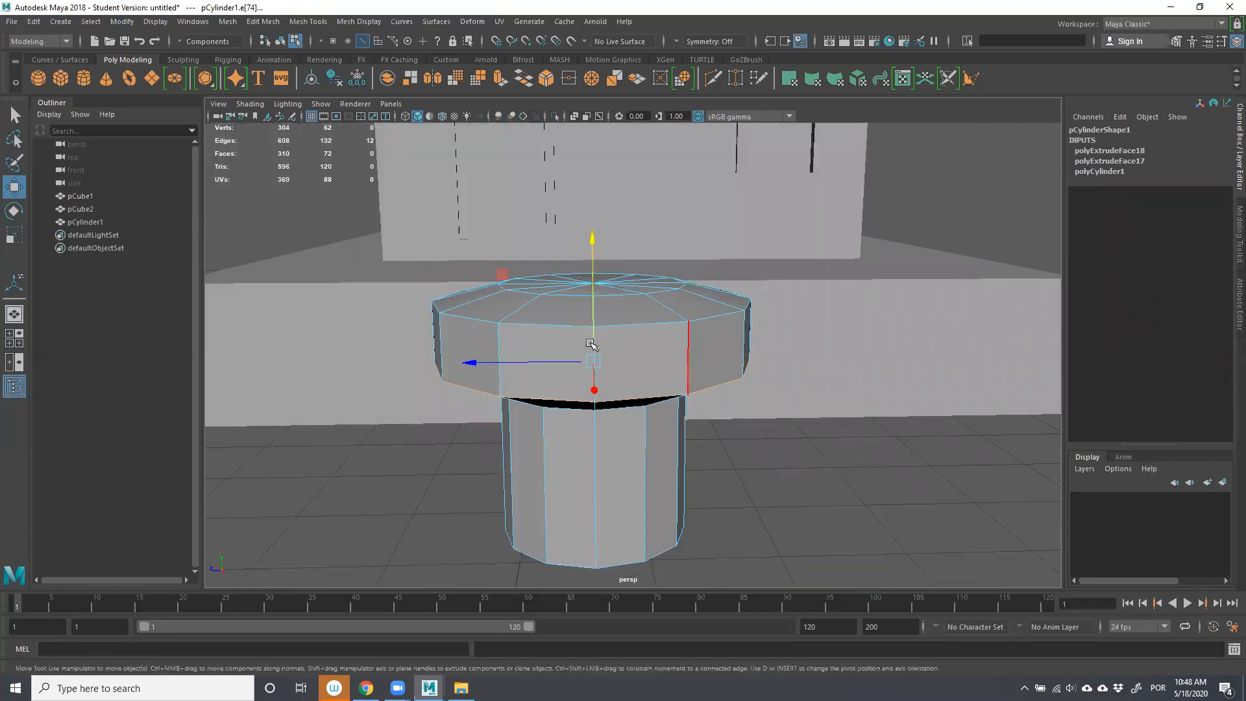
alt+drag(604, 362, 657, 422)
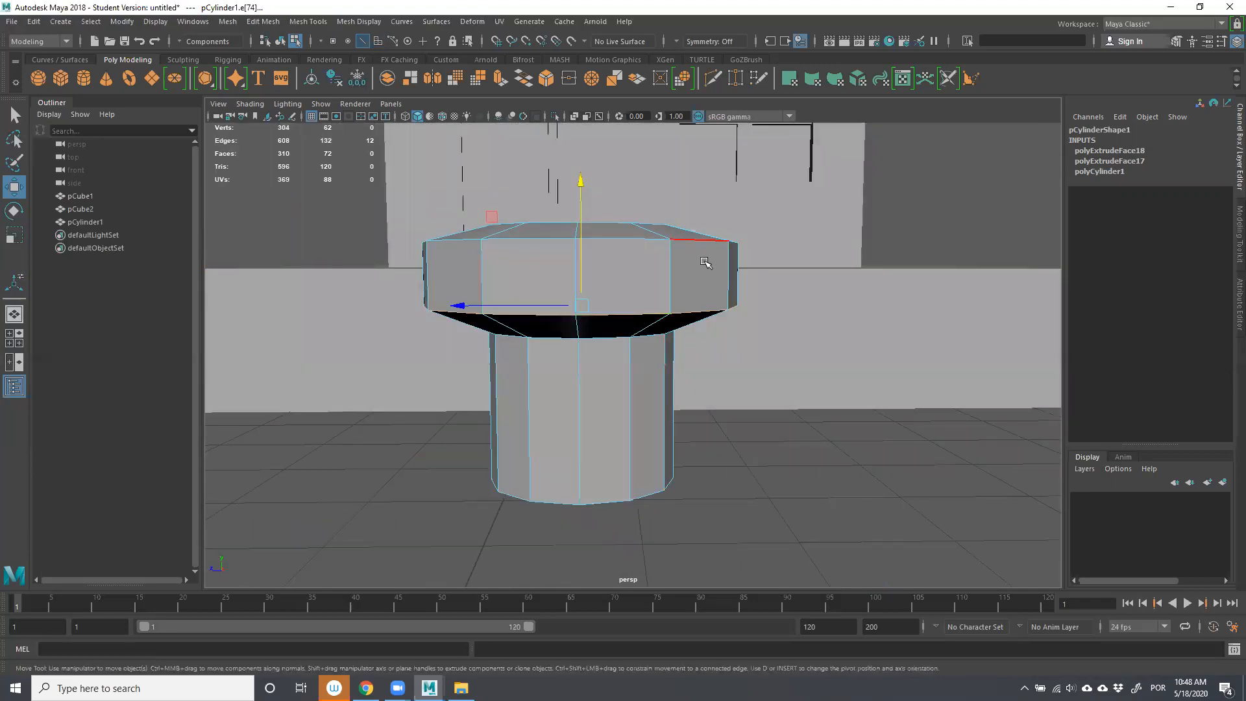
alt+drag(701, 246, 791, 289)
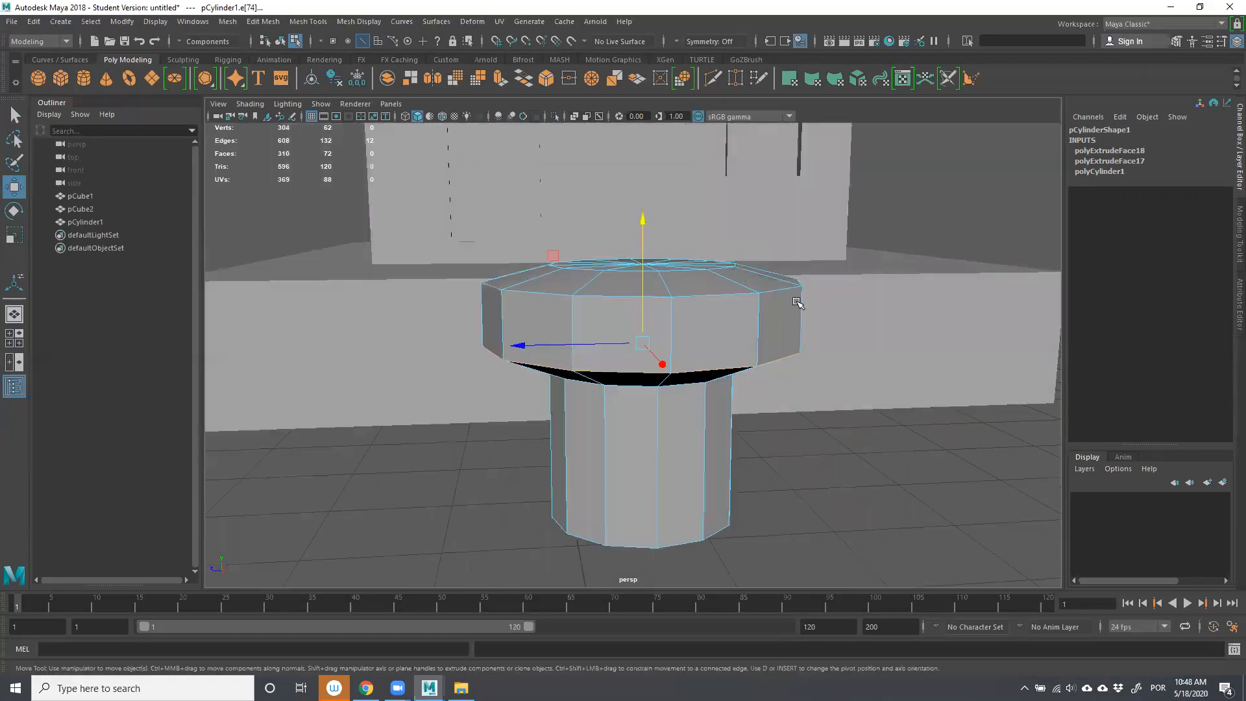
Bevel the edge loop around the cap's upper rim with a fraction of 0.5 and 2 segments.
click(791, 288)
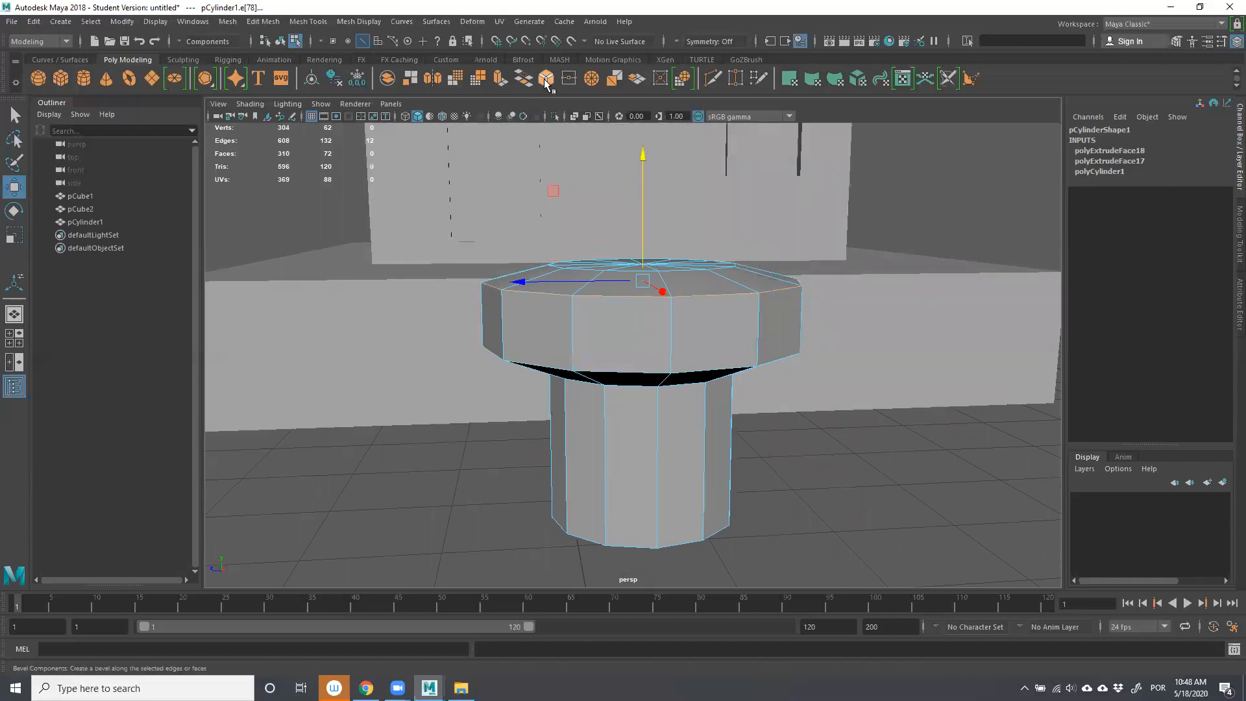
click(854, 417)
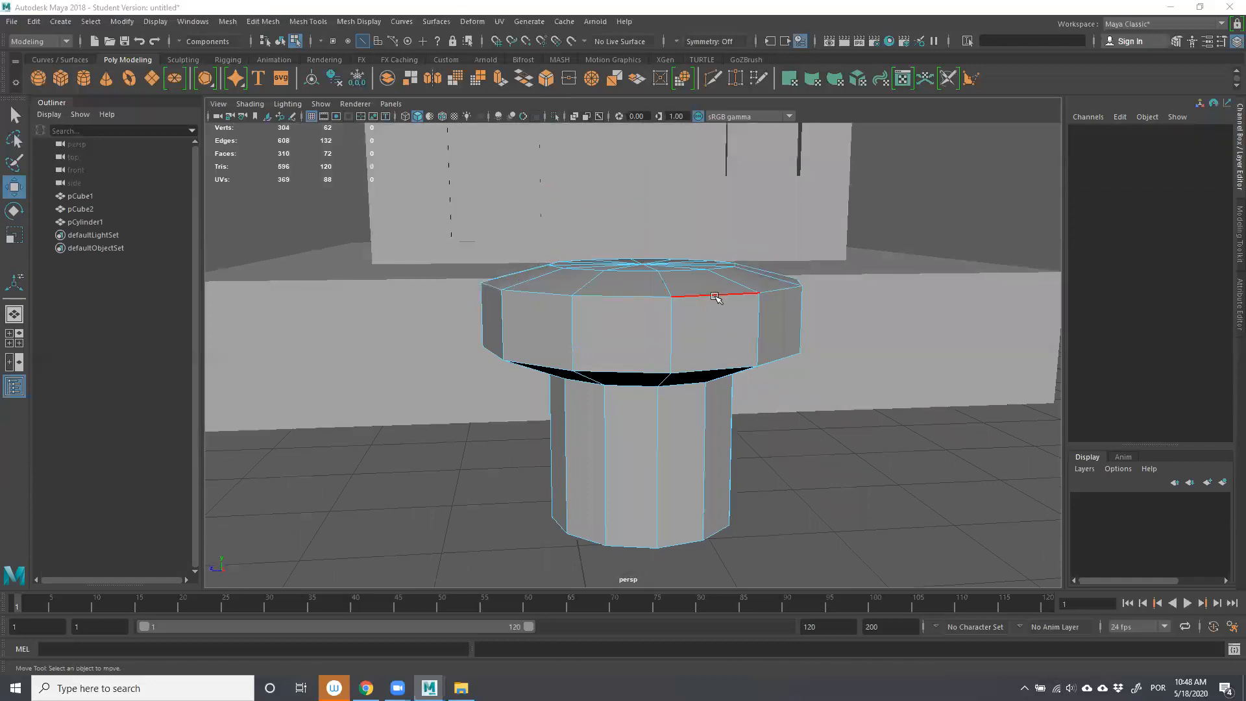
double_click(716, 296)
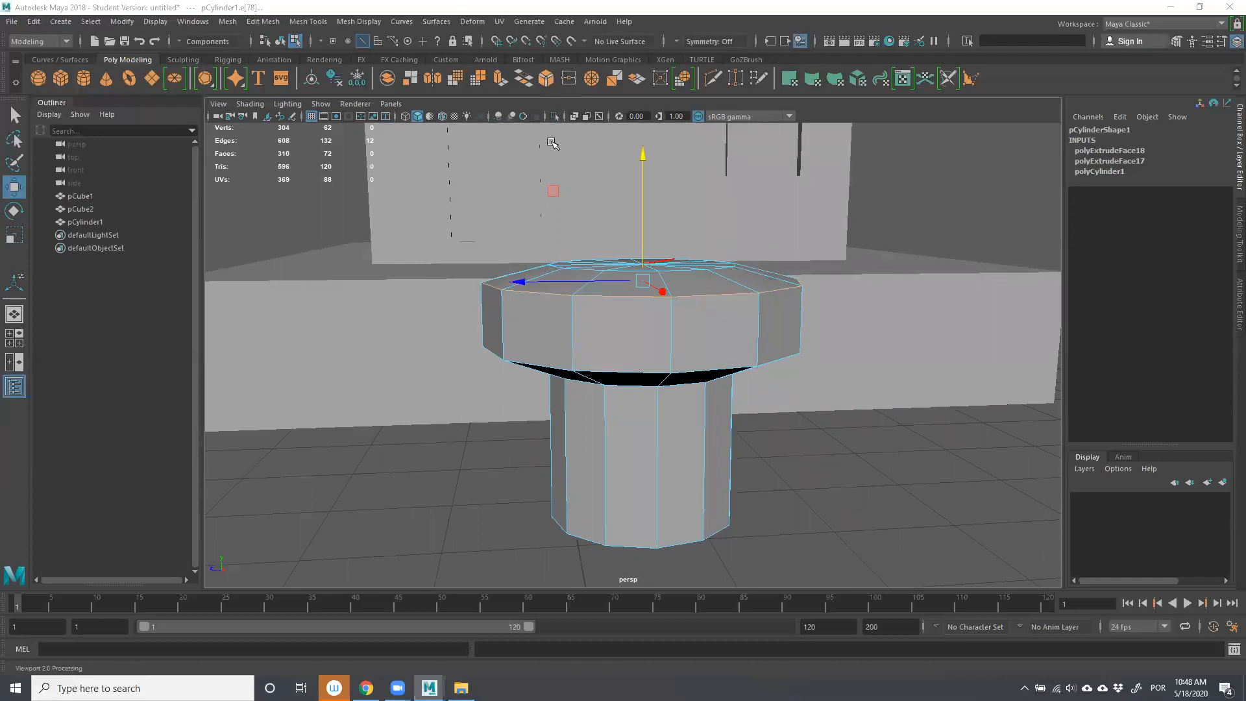
click(550, 81)
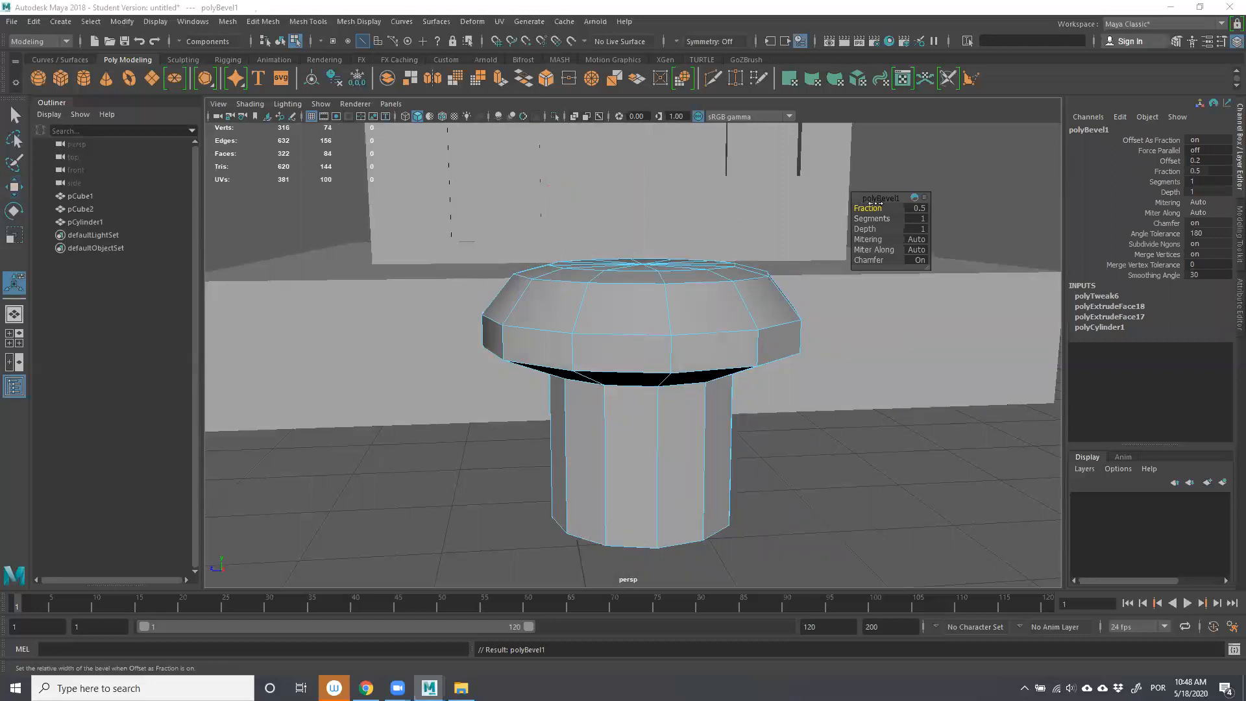
drag(881, 209, 860, 208)
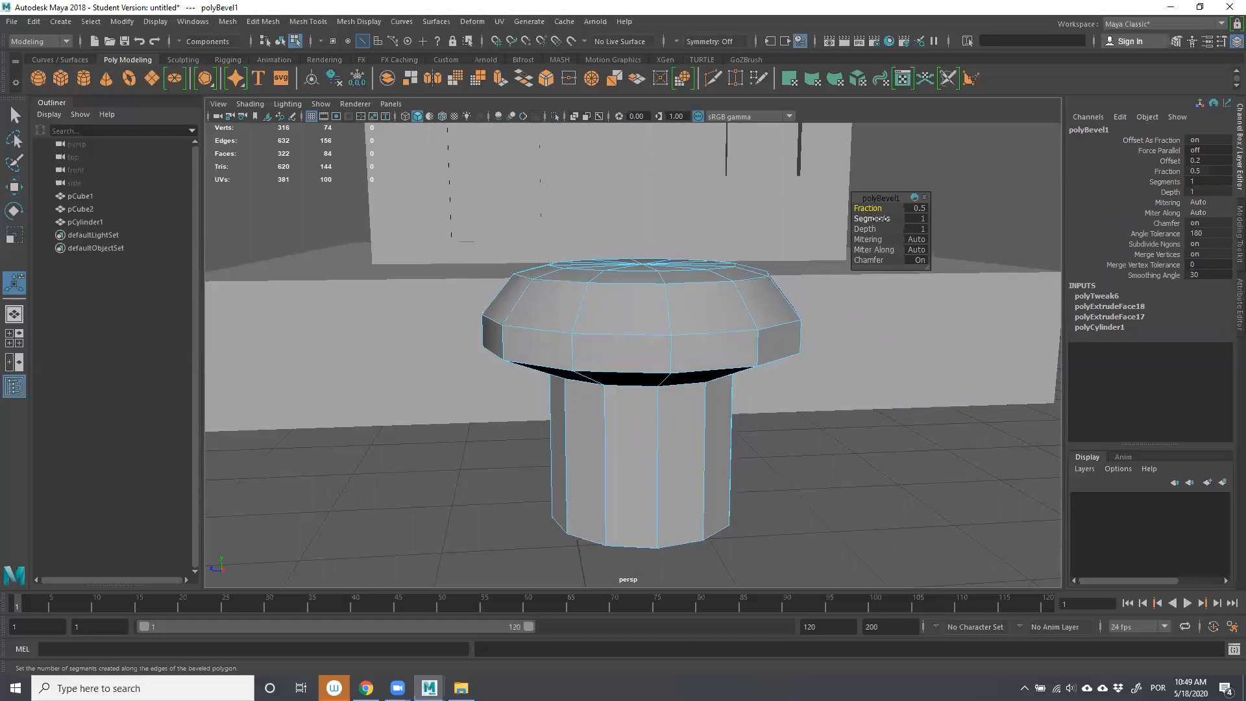
drag(873, 221, 896, 221)
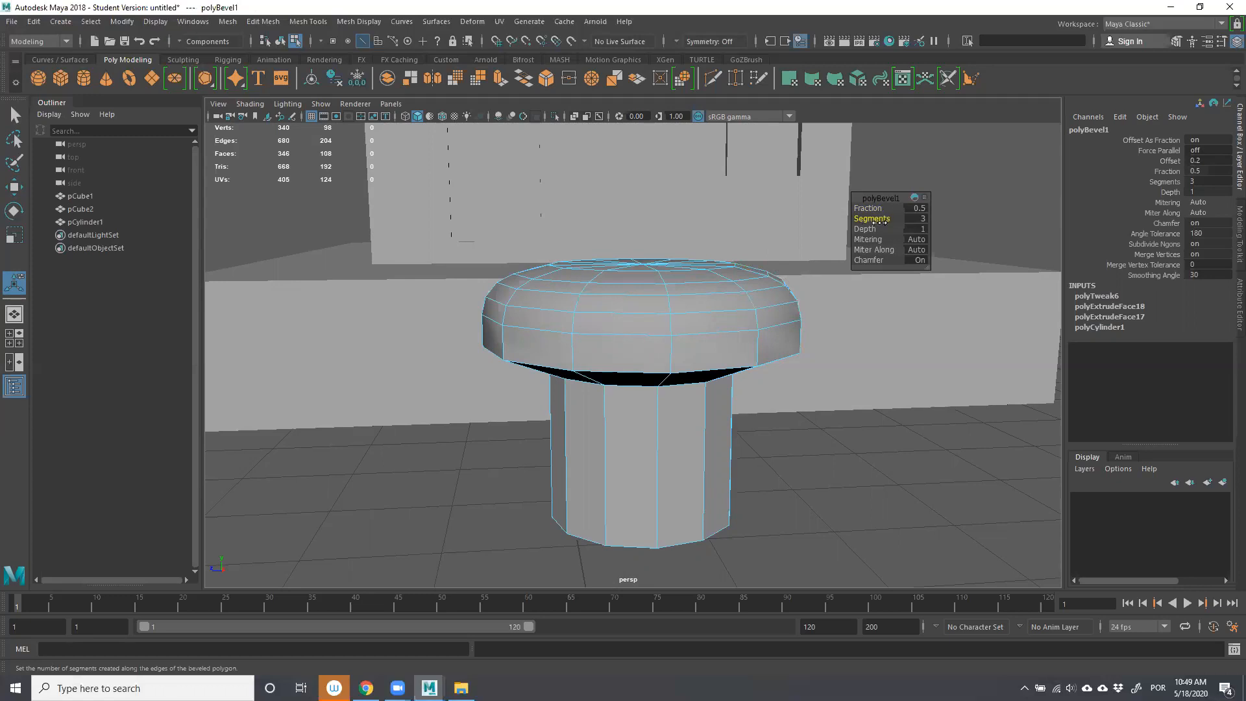
drag(885, 216, 876, 217)
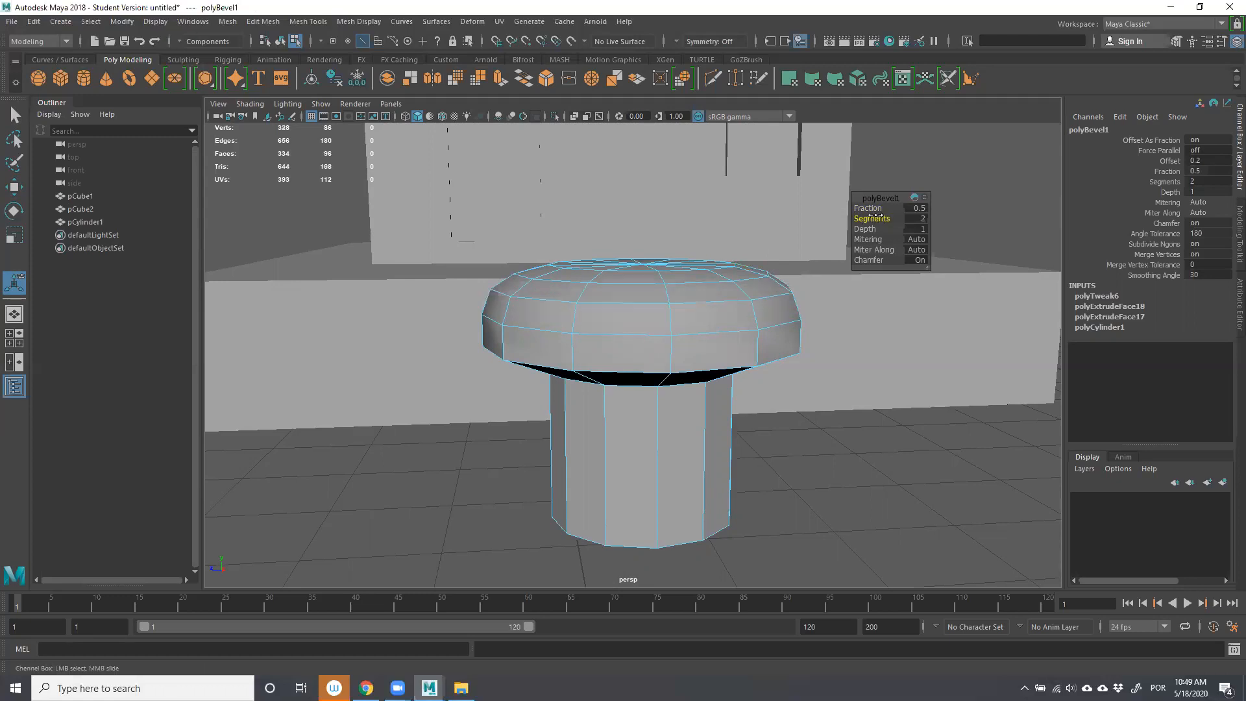
Select the edge loop around the cap's lower rim and bevel it with a fraction of 0.5 and 1 segment.
right_drag(722, 367, 723, 266)
click(712, 368)
double_click(712, 369)
alt+drag(835, 373, 835, 454)
alt+middle_drag(835, 454, 802, 430)
alt+drag(802, 430, 718, 415)
scroll(693, 373, up, 3)
alt+middle_drag(693, 373, 793, 406)
alt+drag(794, 406, 614, 461)
scroll(614, 461, down, 3)
alt+middle_drag(614, 461, 780, 450)
alt+drag(781, 419, 749, 431)
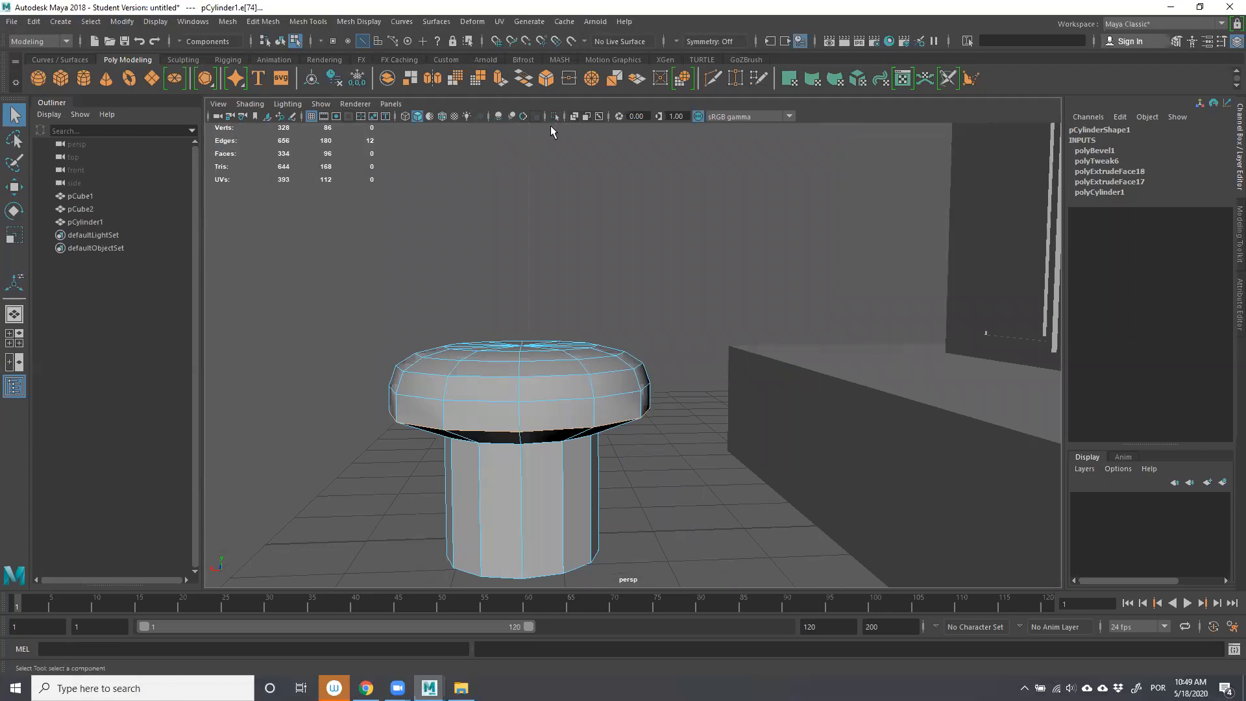
key(ctrl+b)
alt+drag(623, 322, 649, 298)
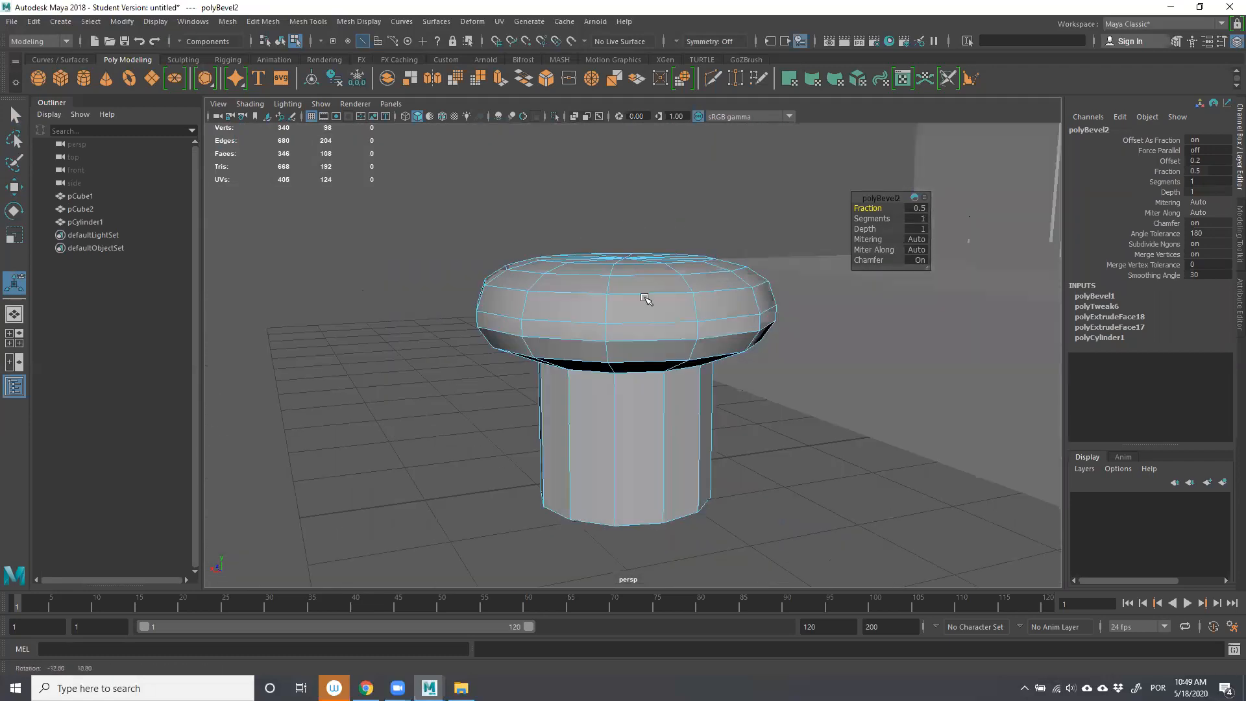
scroll(649, 299, down, 5)
scroll(640, 344, up, 3)
Return to object mode, select the whole cylinder and rotate it to exactly -90 degrees in Z.
right_drag(620, 351, 682, 296)
scroll(598, 429, down, 5)
click(649, 443)
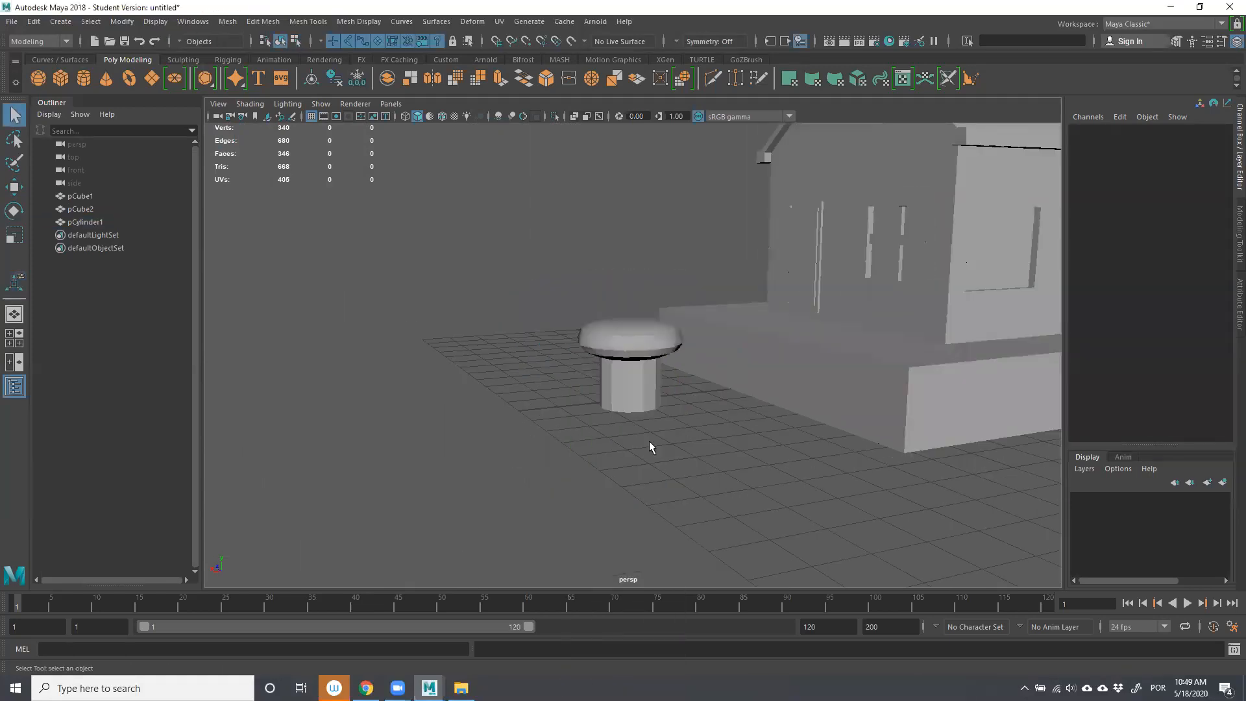
click(615, 395)
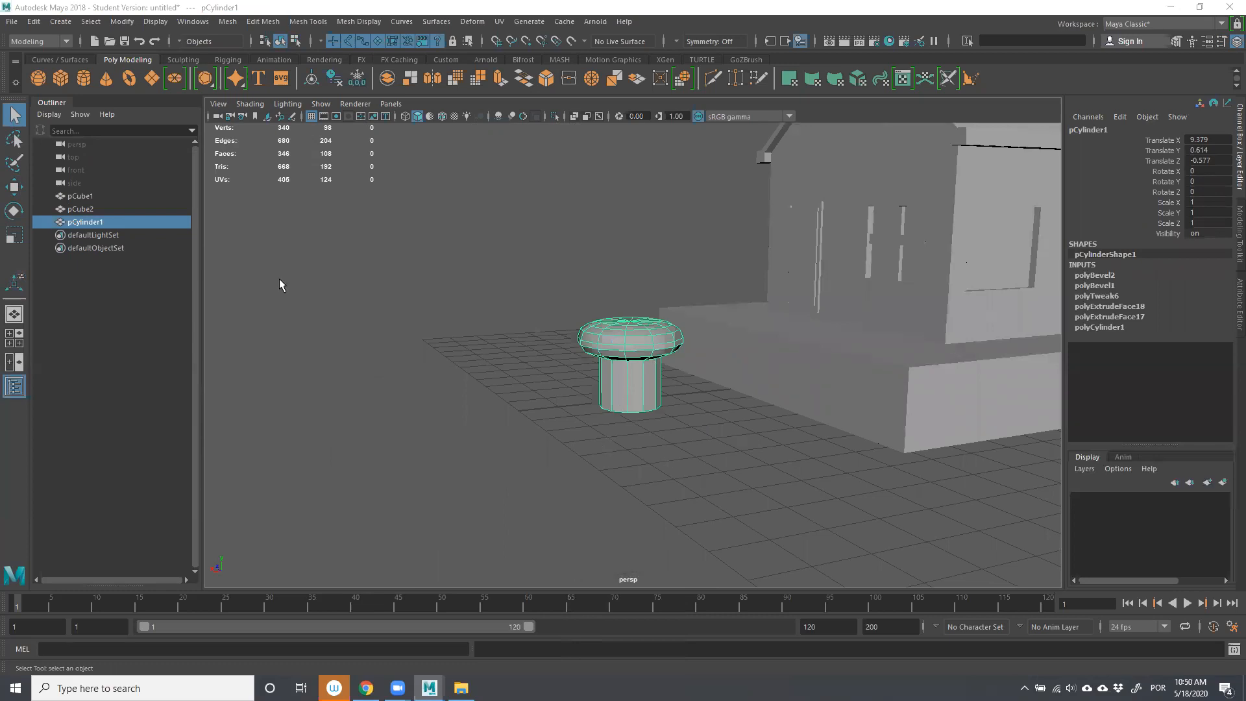
click(13, 211)
drag(556, 295, 490, 534)
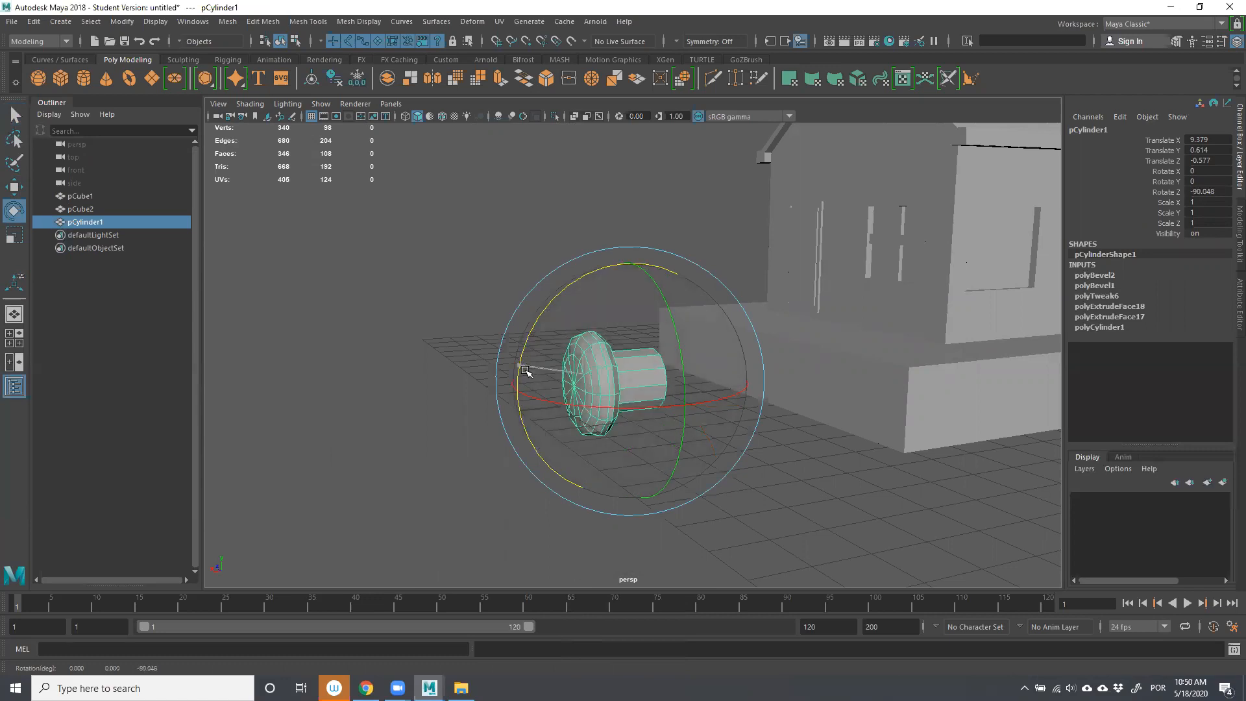
double_click(1212, 192)
click(1166, 193)
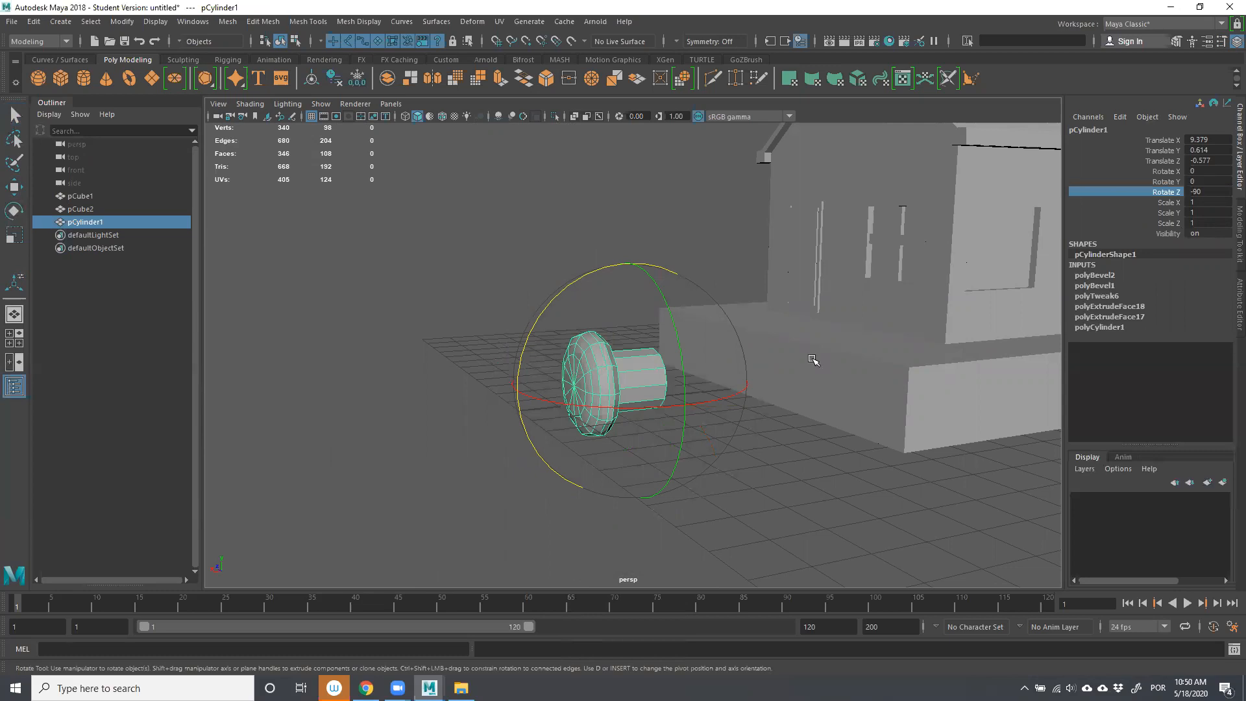
Scale the rotated cylinder down uniformly to about 0.154 so it suits a doorknob.
scroll(812, 357, down, 2)
key(r)
drag(620, 375, 568, 446)
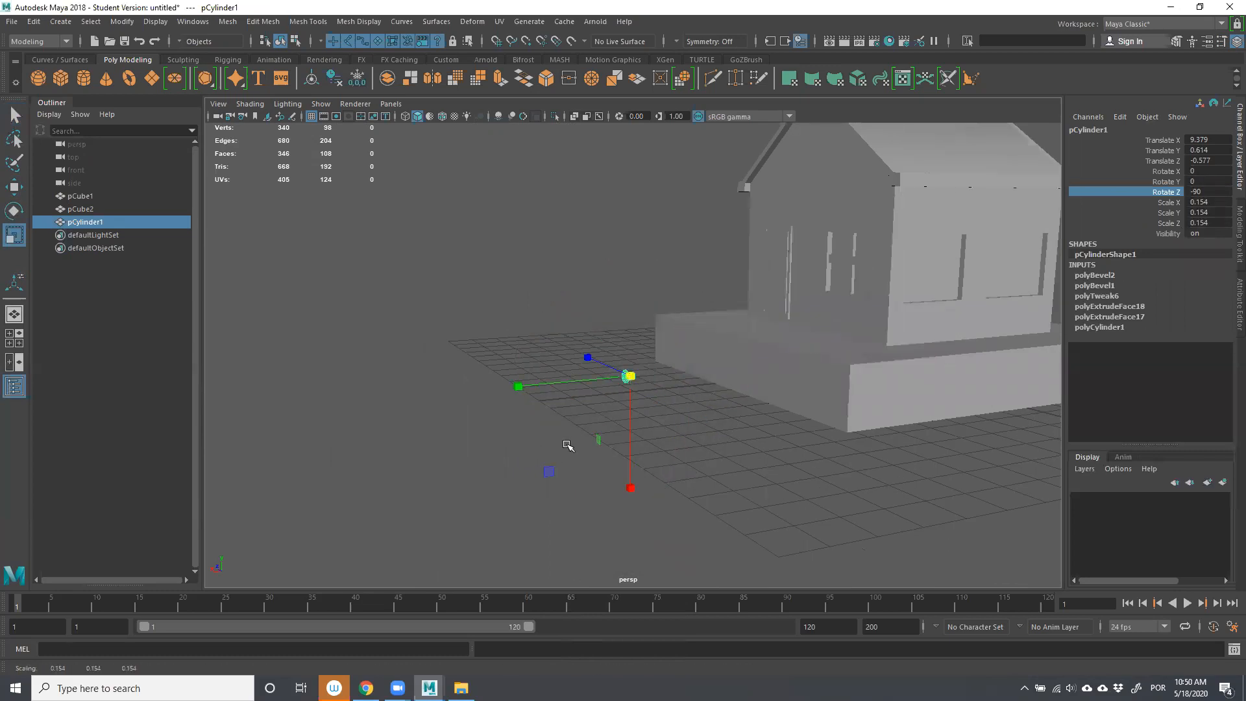
Move the small knob to the house's door wall, at about X 3.911, Y 3.086, Z 0.645.
scroll(610, 435, up, 2)
key(w)
drag(513, 394, 754, 409)
drag(850, 452, 820, 341)
drag(800, 252, 766, 249)
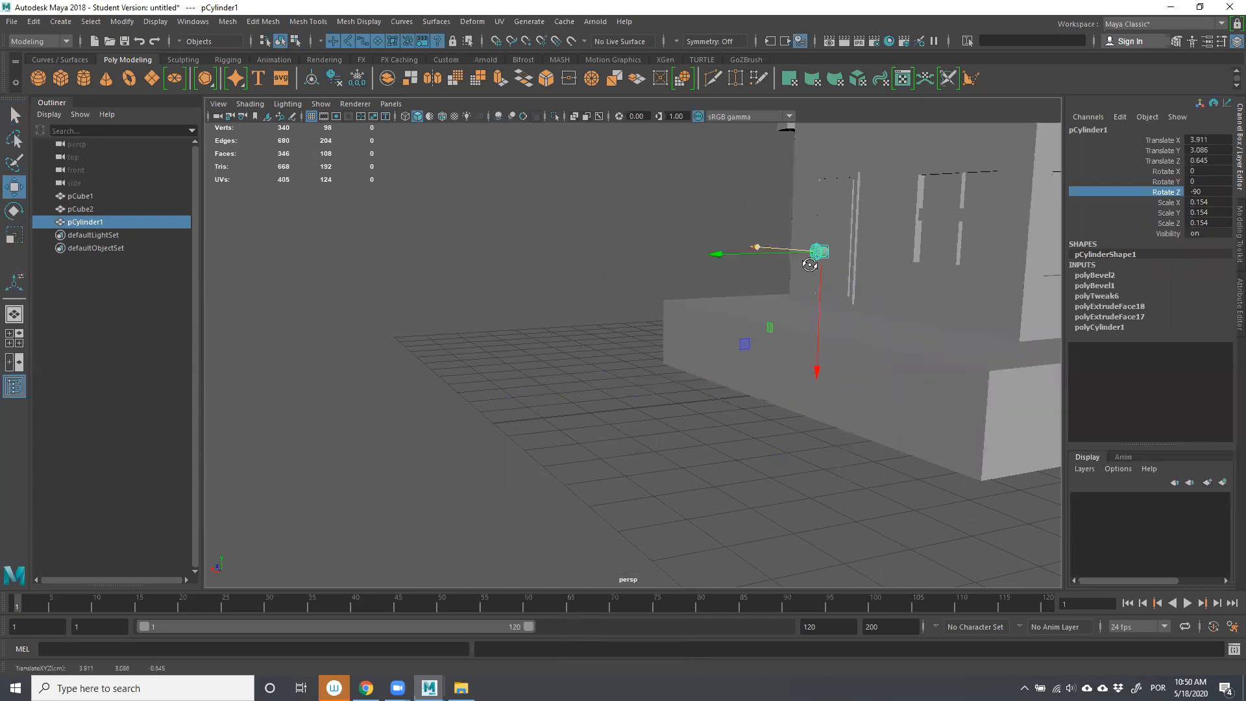
Slide the knob sideways along the door wall to about Z 1.232.
alt+drag(681, 243, 779, 271)
alt+right_drag(779, 271, 640, 265)
alt+middle_drag(641, 264, 724, 350)
mouse_move(724, 351)
alt+mouse_down()
mouse_move(768, 390)
mouse_move(723, 336)
alt+mouse_up()
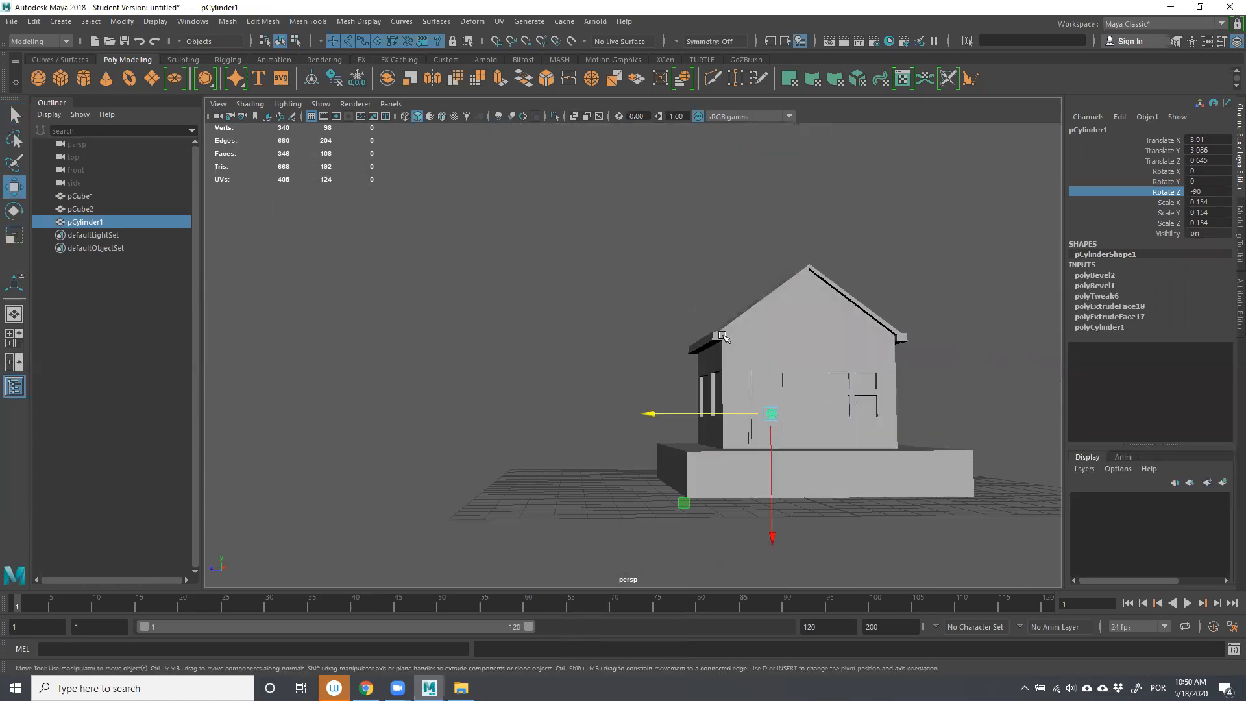
key(f)
alt+right_drag(772, 417, 703, 401)
alt+drag(703, 401, 735, 423)
drag(537, 376, 498, 386)
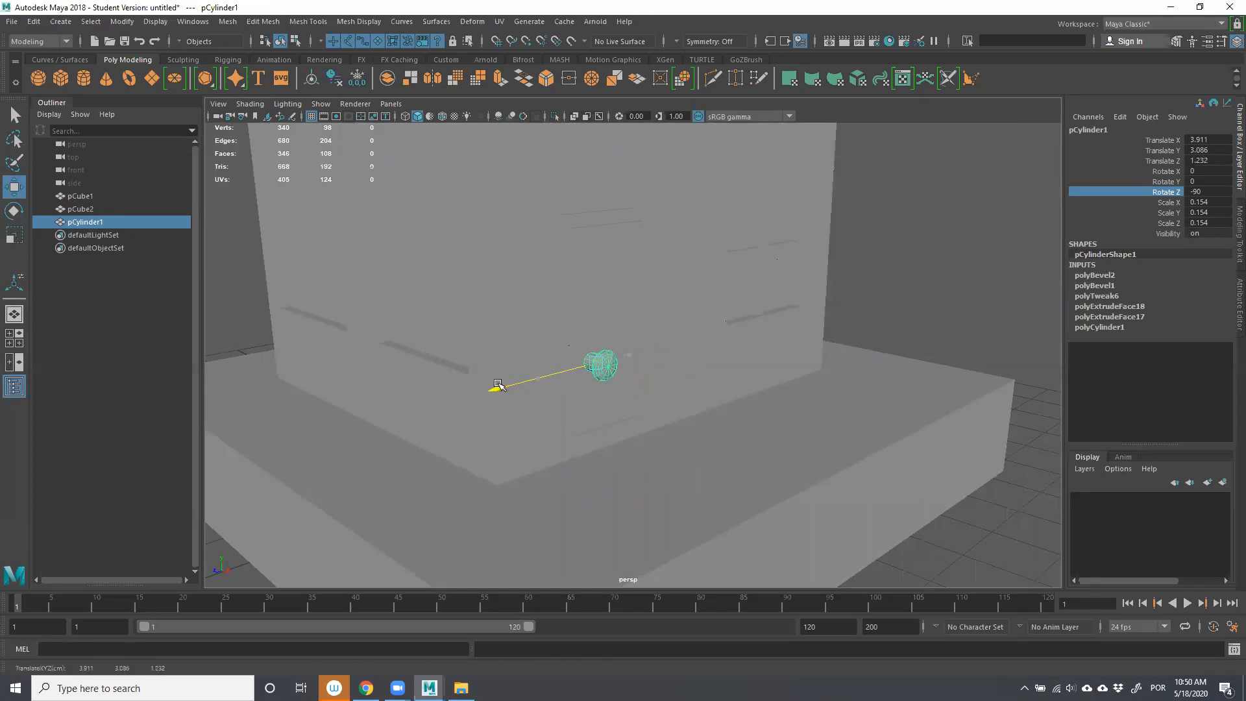
alt+drag(583, 401, 594, 231)
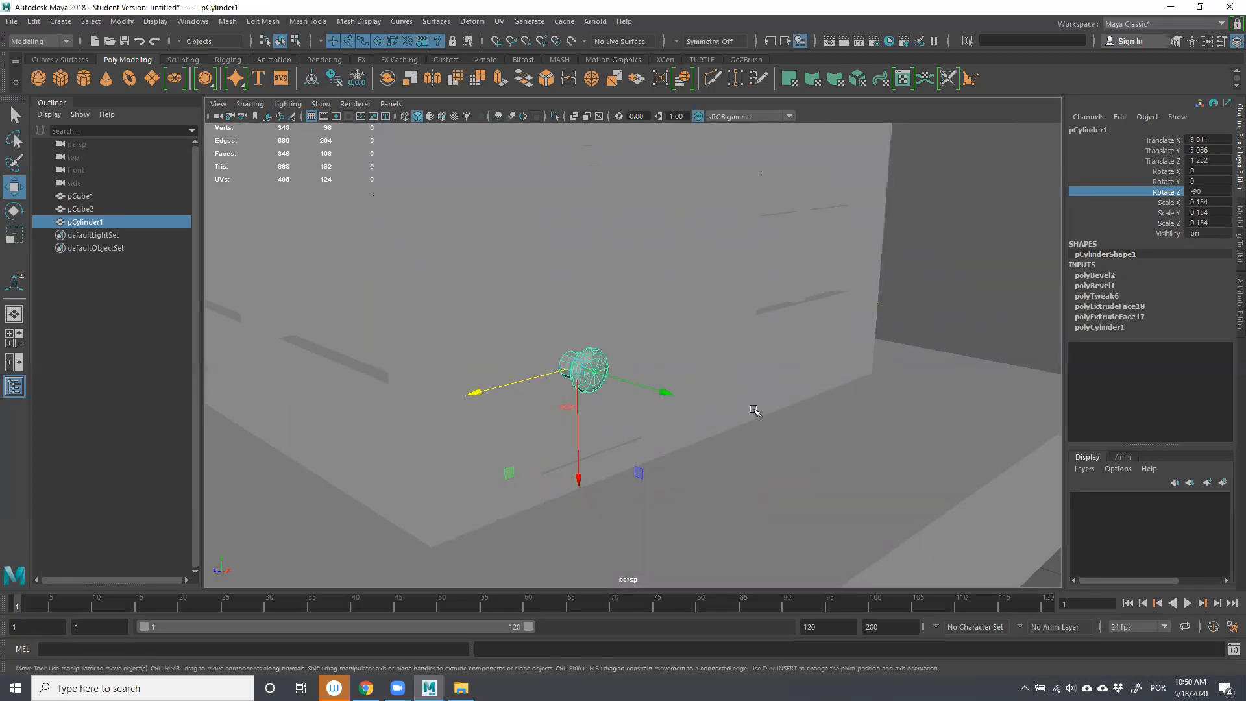
Compare the wireframe and shaded displays of the house, then enable Wireframe on Shaded in the perspective view.
scroll(757, 412, down, 8)
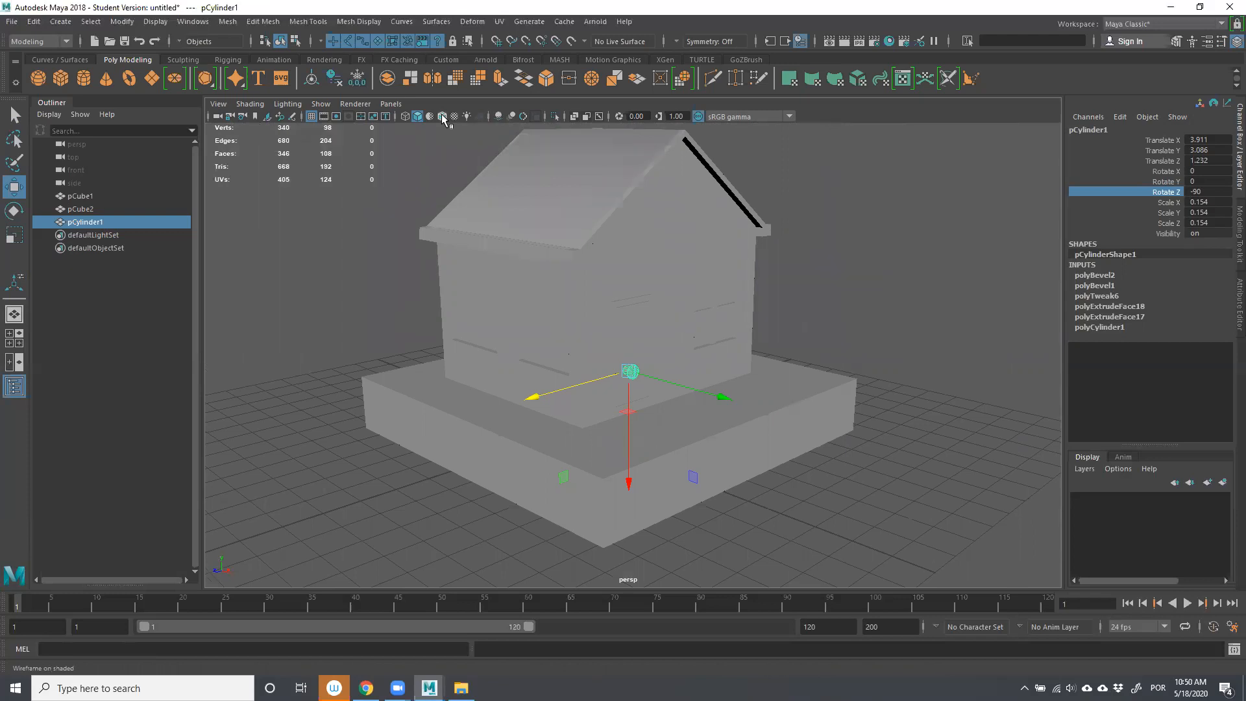
key(4)
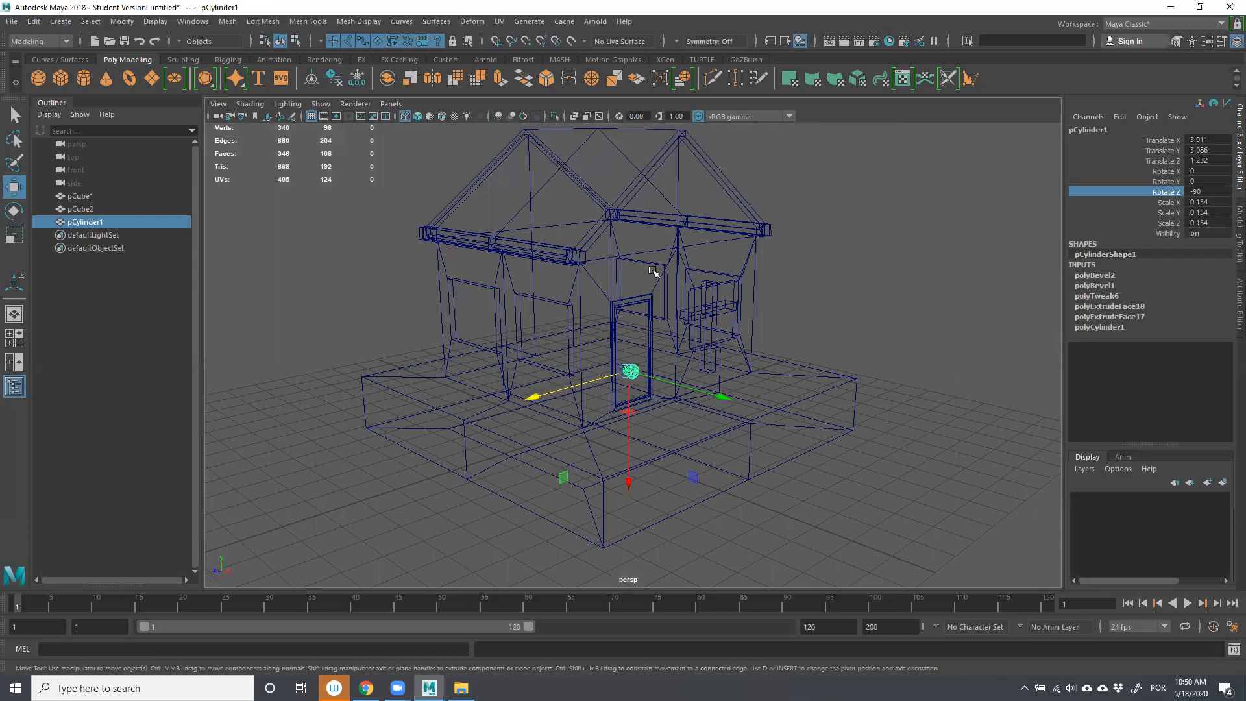
key(5)
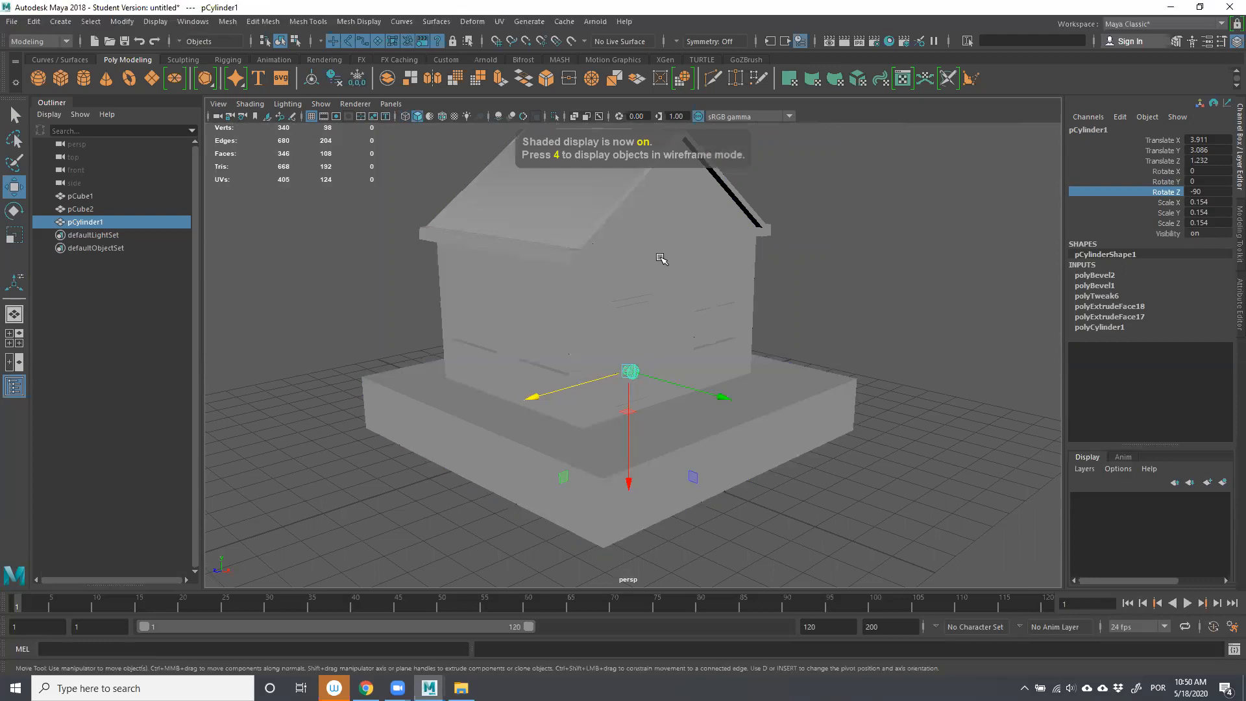
click(443, 117)
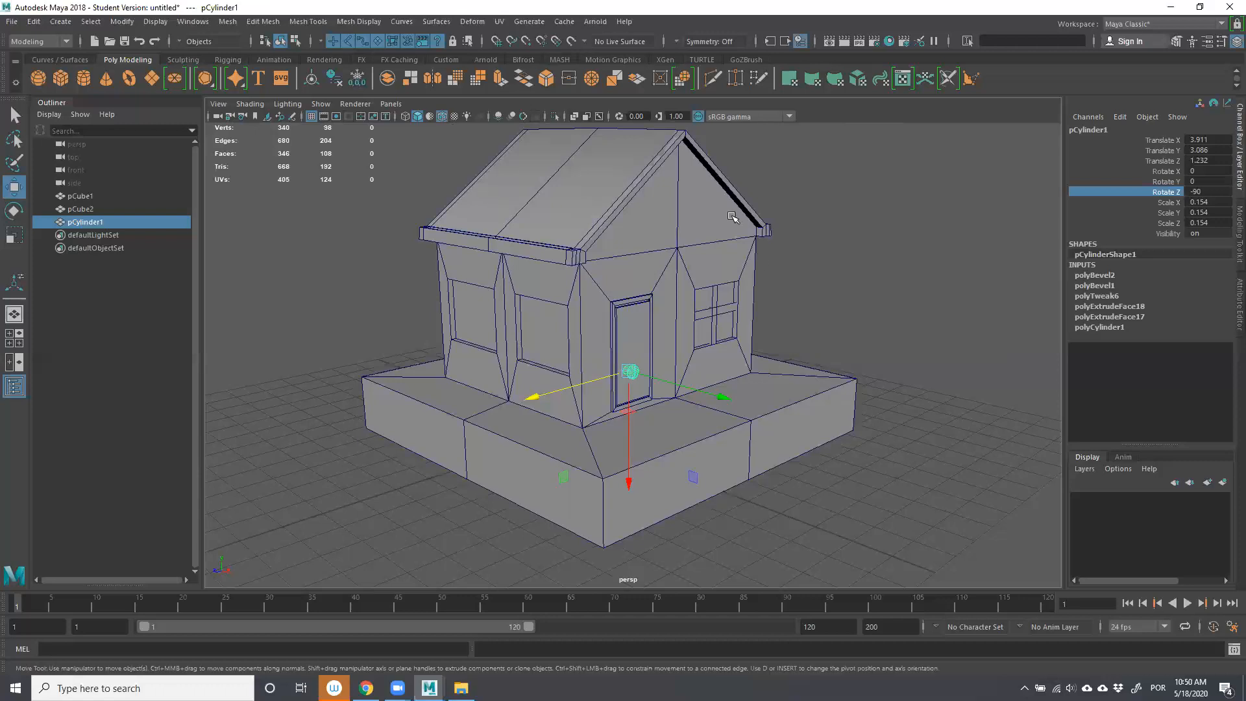
click(257, 105)
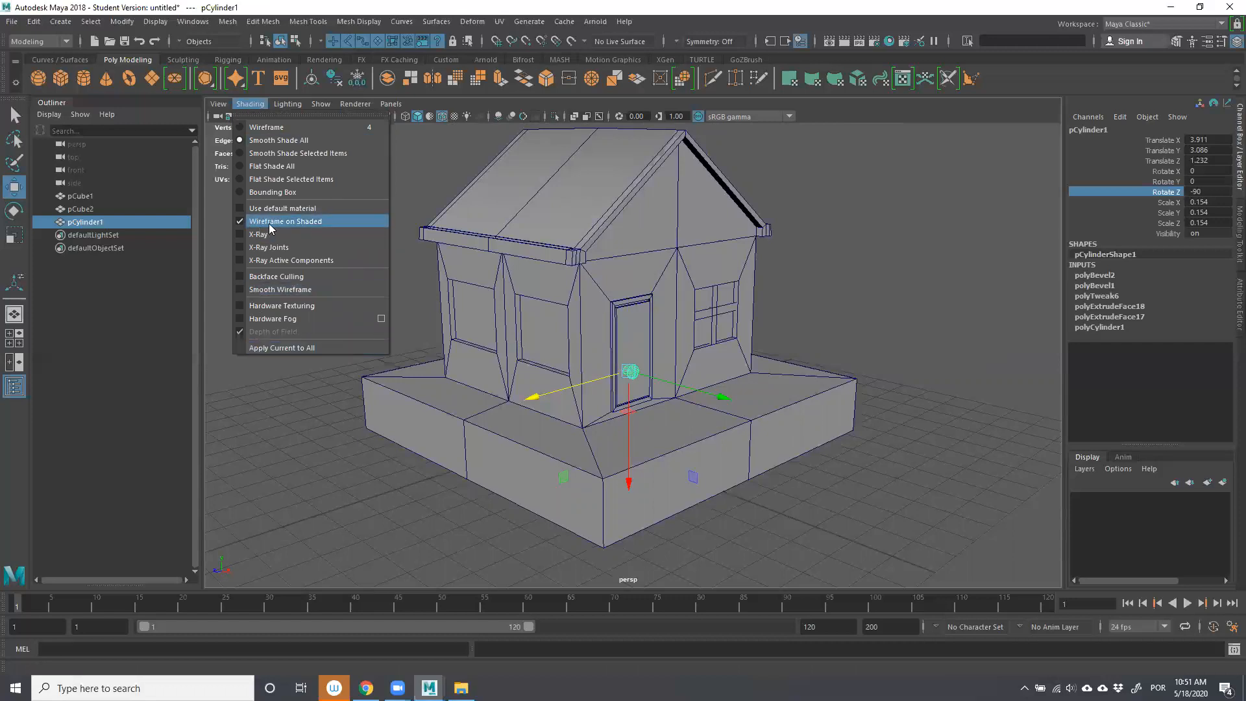
click(472, 104)
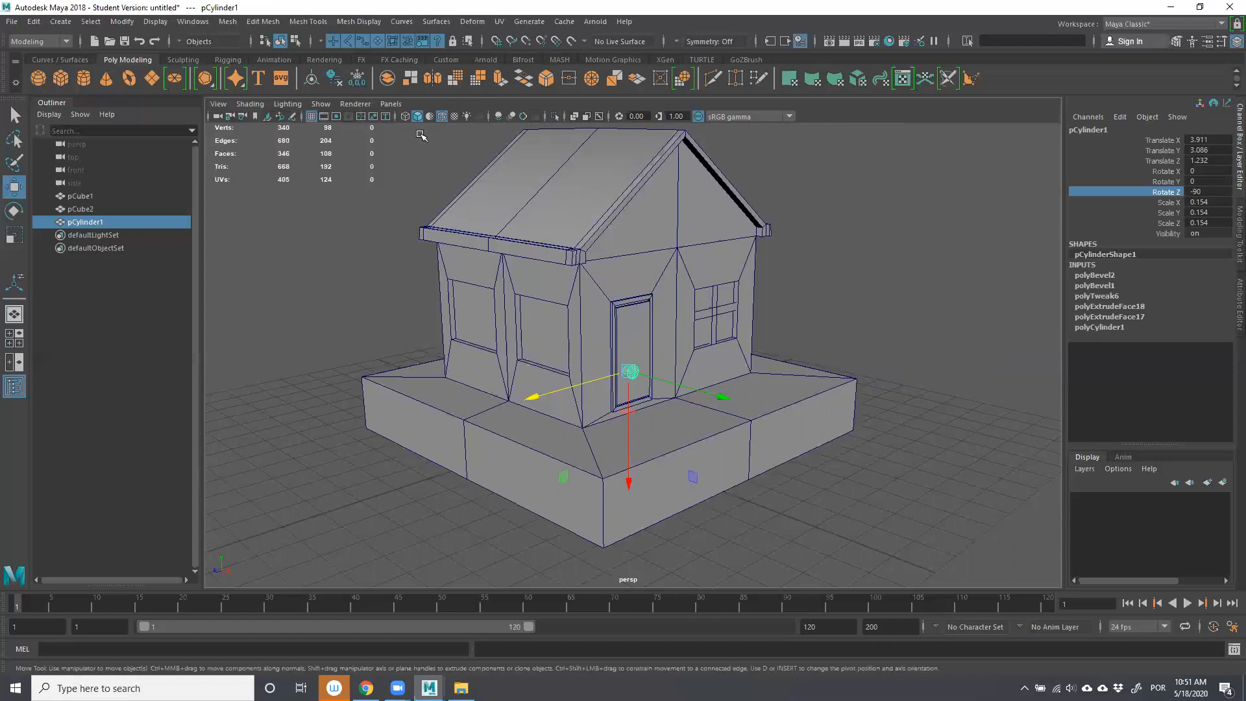
click(441, 118)
click(442, 118)
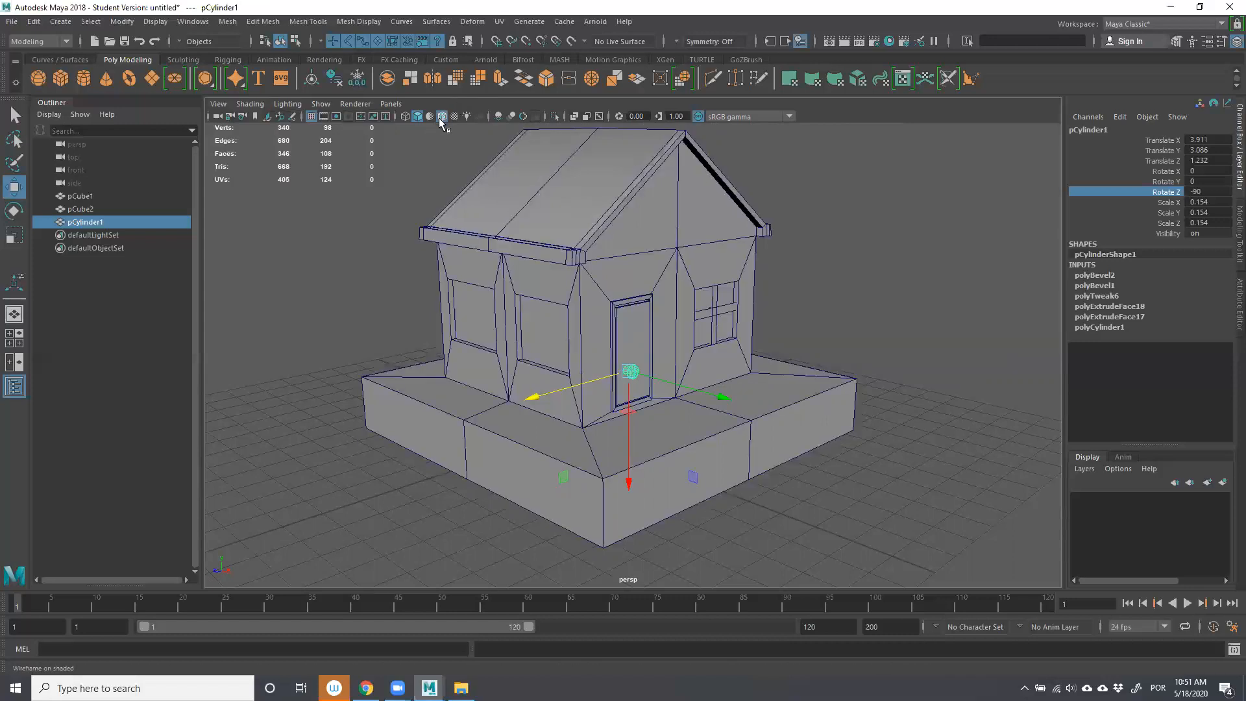
Raise the knob on the door to a height of about Y 3.328.
scroll(700, 349, up, 3)
scroll(698, 358, up, 3)
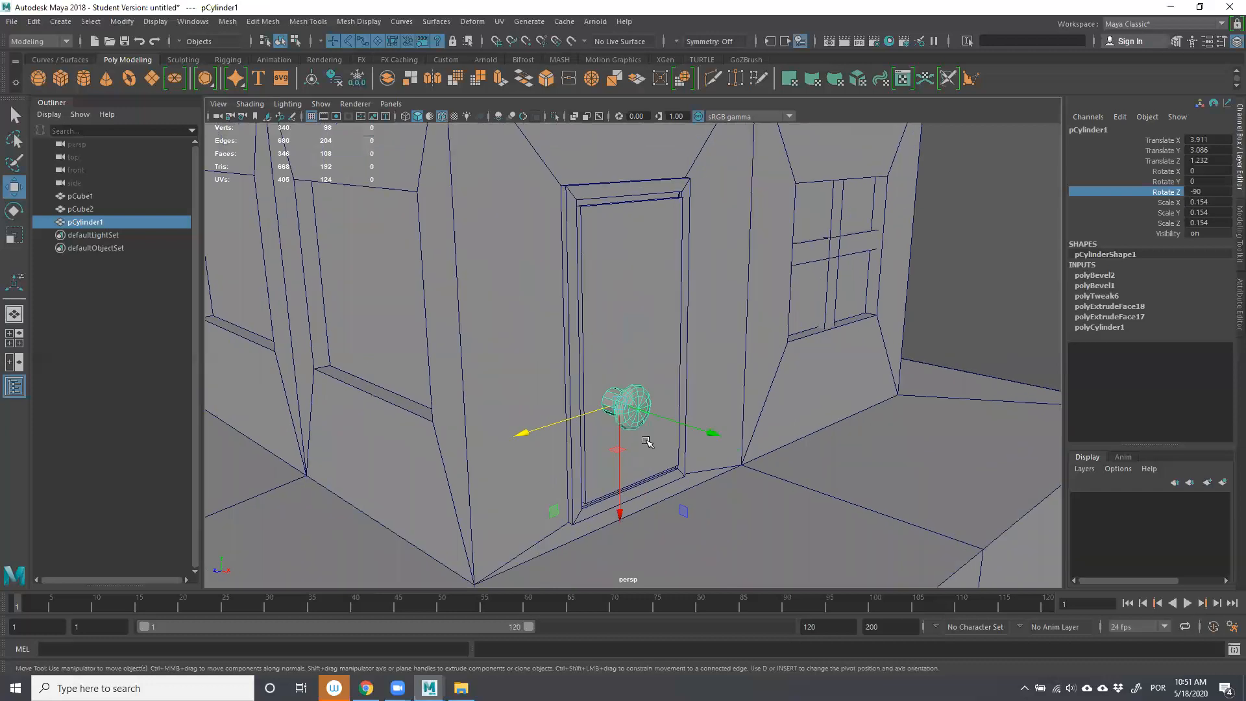
scroll(642, 438, down, 2)
drag(628, 487, 628, 463)
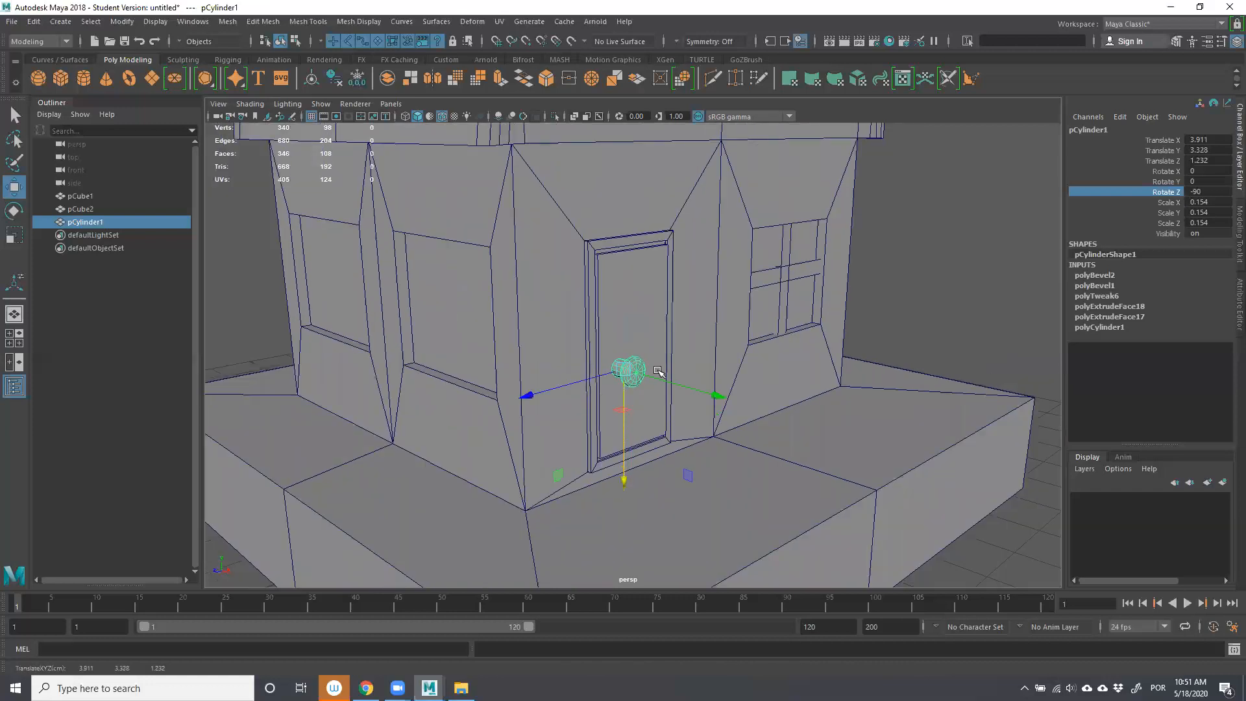
Shift the knob along the door to about X 3.569, Z 1.156, and scale it uniformly to about 0.09.
drag(540, 394, 531, 395)
drag(704, 399, 681, 388)
drag(509, 390, 515, 390)
key(r)
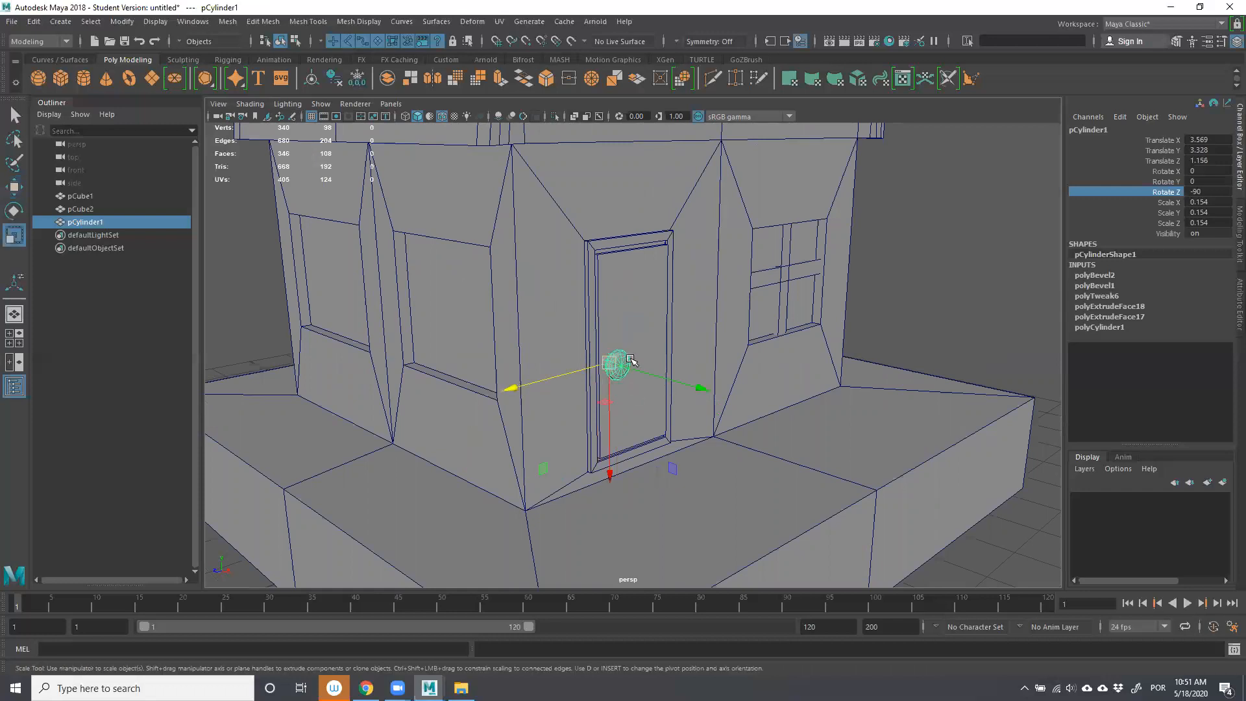
drag(609, 364, 593, 382)
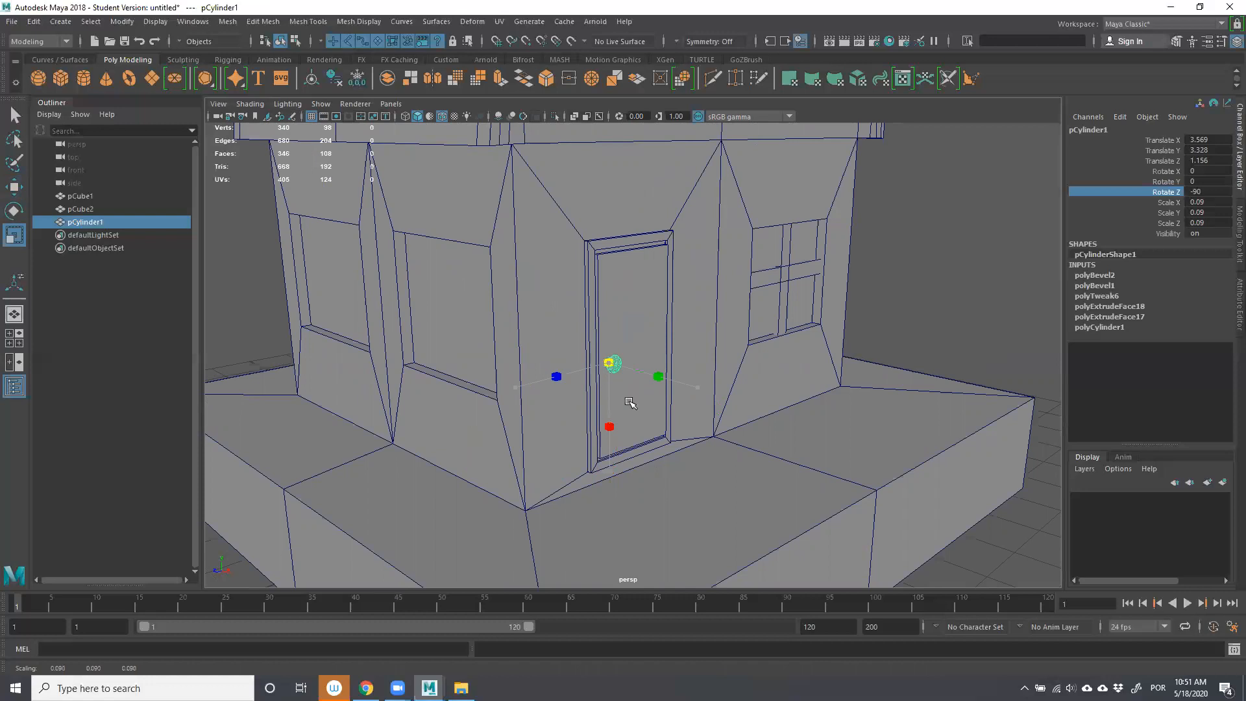
Nudge the knob slightly out from the door surface and slightly downward, and deselect it.
scroll(634, 406, up, 4)
alt+drag(390, 428, 479, 414)
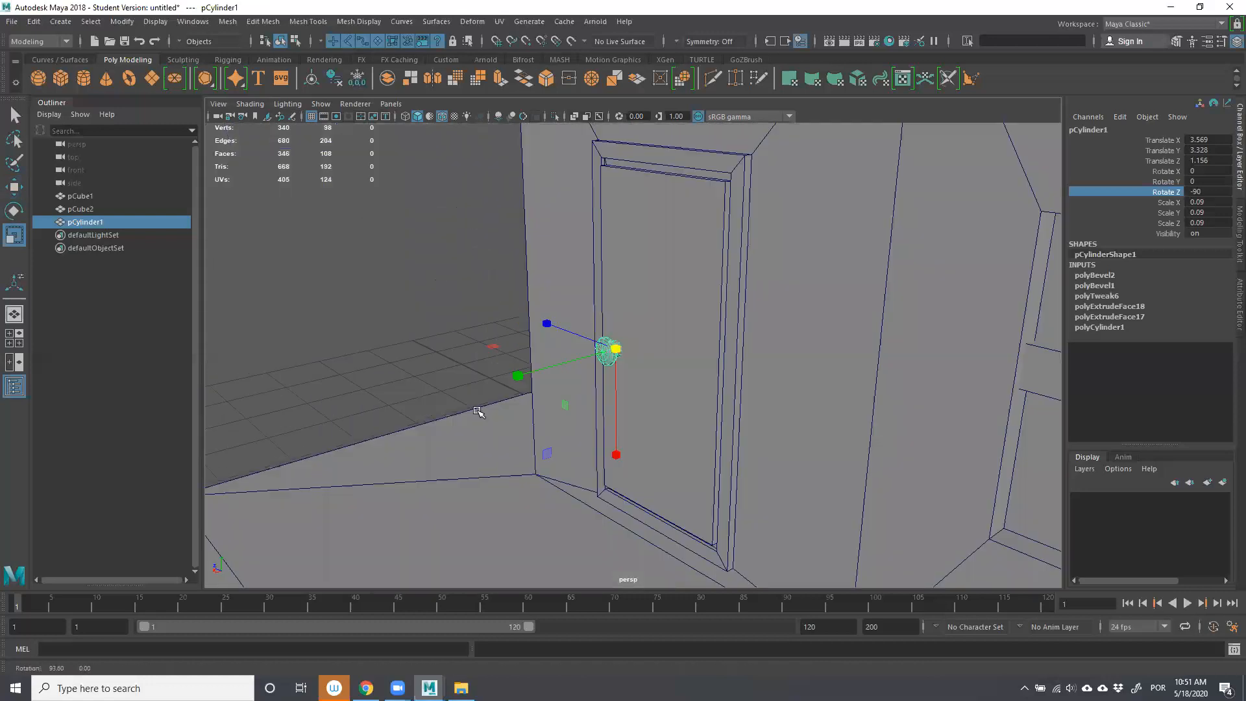
key(w)
drag(520, 378, 512, 379)
scroll(513, 379, down, 1)
drag(610, 462, 612, 469)
click(397, 302)
Draw a polygon cube on the grid in front of the house, about 4 wide, 0.54 high and 1.741 deep.
scroll(464, 348, down, 3)
scroll(390, 286, up, 2)
scroll(357, 257, down, 2)
click(63, 80)
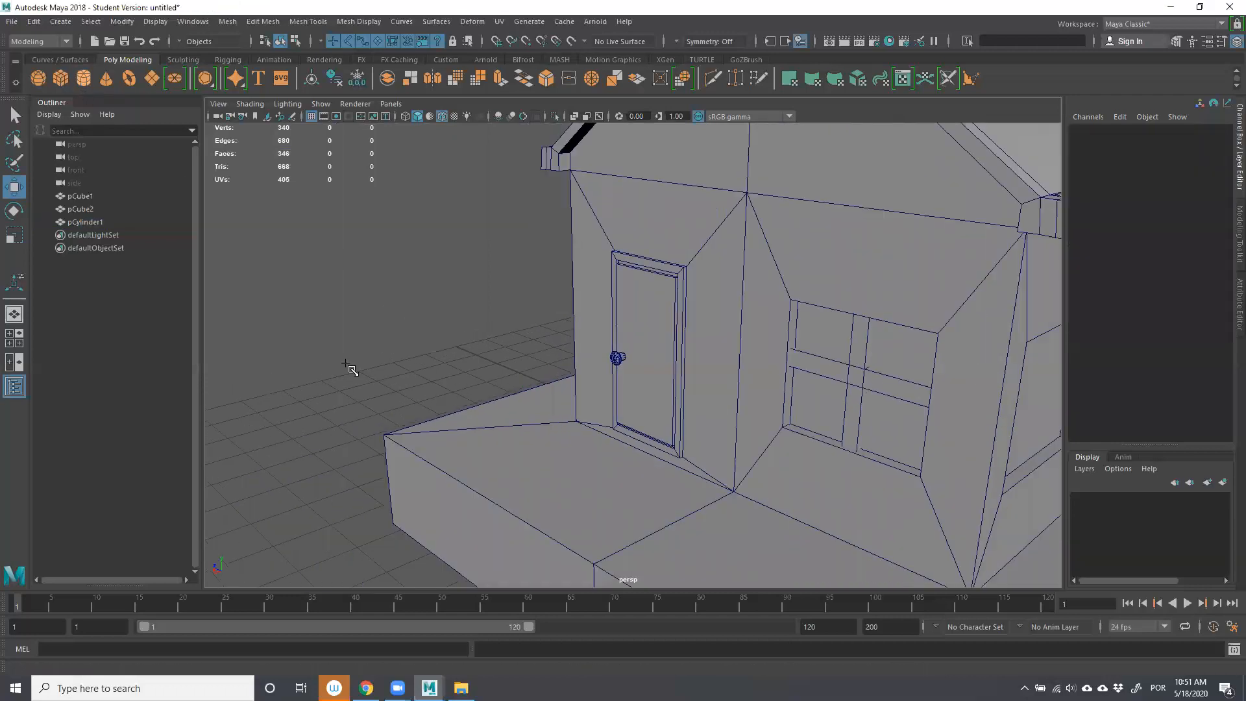
scroll(502, 481, down, 8)
scroll(682, 494, up, 8)
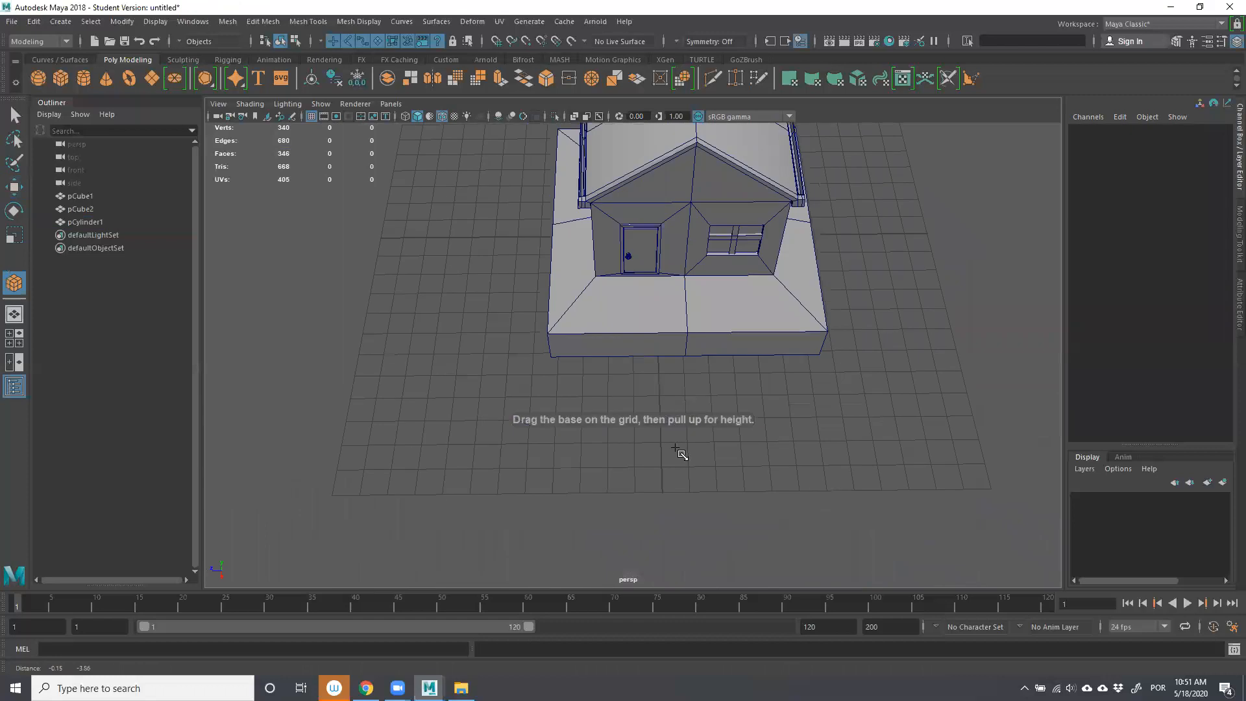
drag(678, 381, 604, 553)
drag(617, 500, 645, 442)
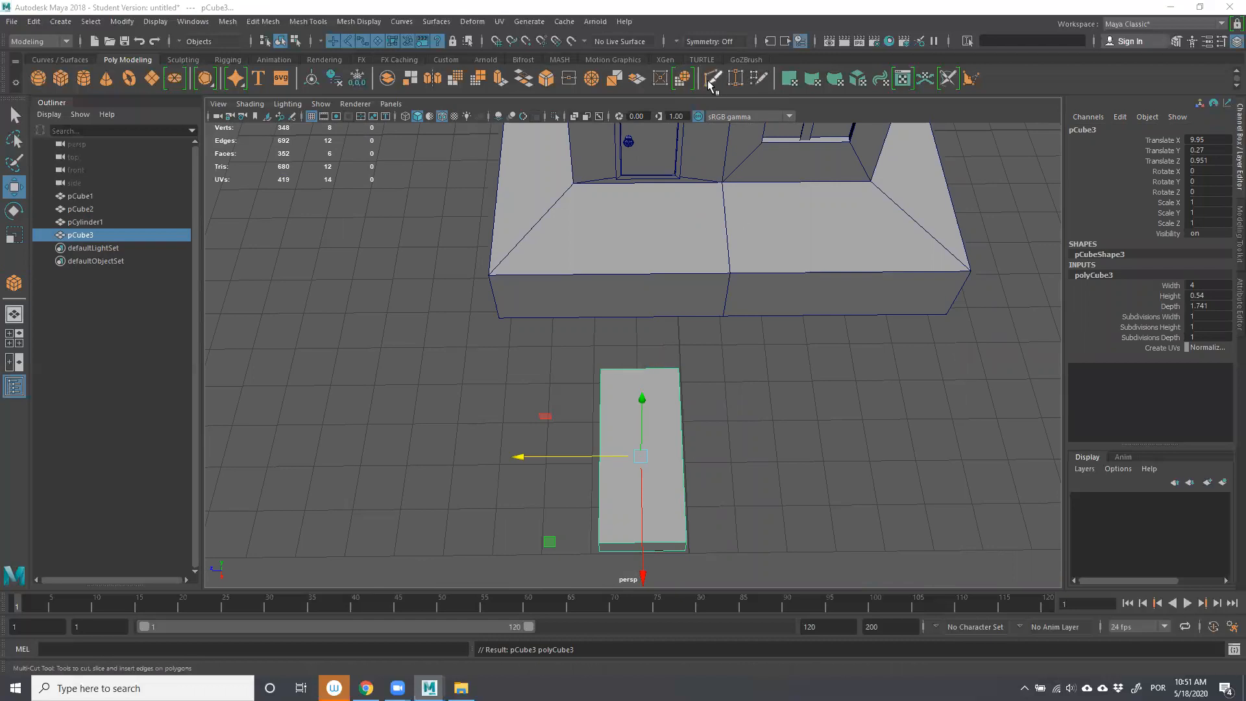
Extrude the new box's top face and scale it to about 0.273 by 0.199, shifted about 0.765 in local X.
right_drag(641, 314, 639, 354)
alt+drag(649, 411, 657, 449)
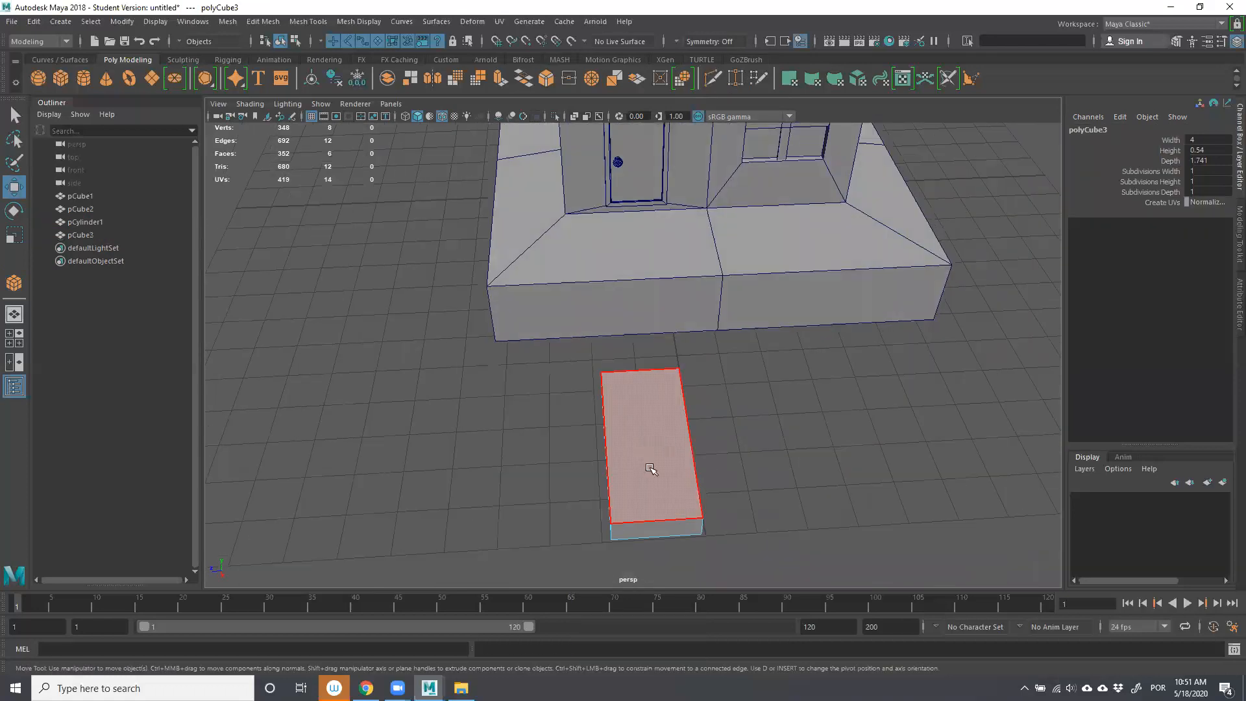
click(639, 458)
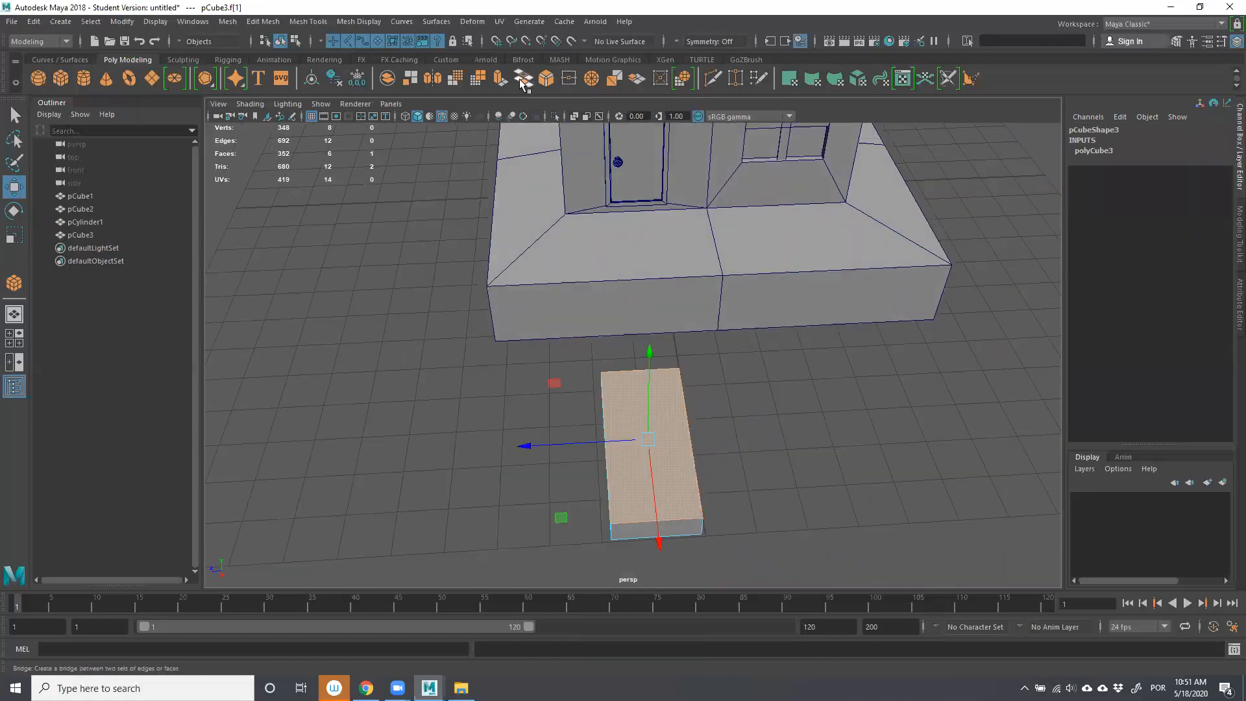
click(500, 79)
drag(765, 432, 682, 439)
drag(657, 534, 691, 452)
drag(469, 469, 533, 454)
drag(648, 470, 618, 448)
drag(491, 455, 467, 464)
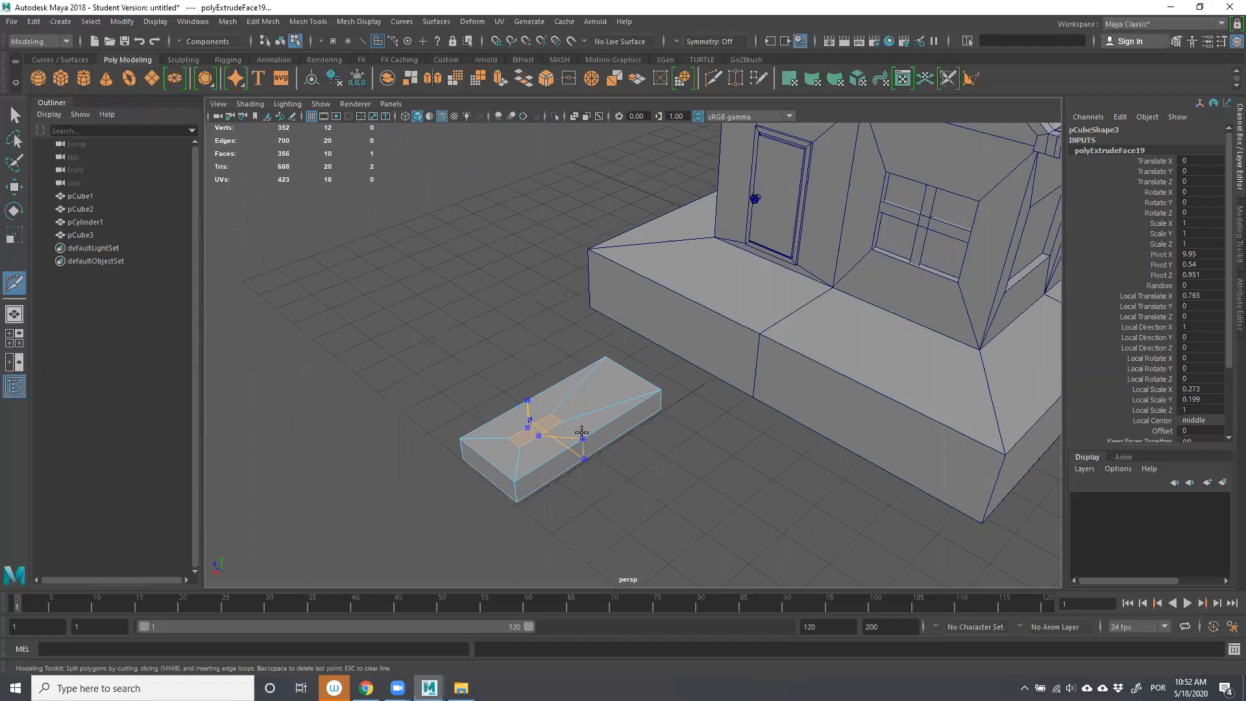
Insert an edge loop with Multi-Cut across the box, passing through the small inner face.
key(ctrl+z)
key(ctrl+z)
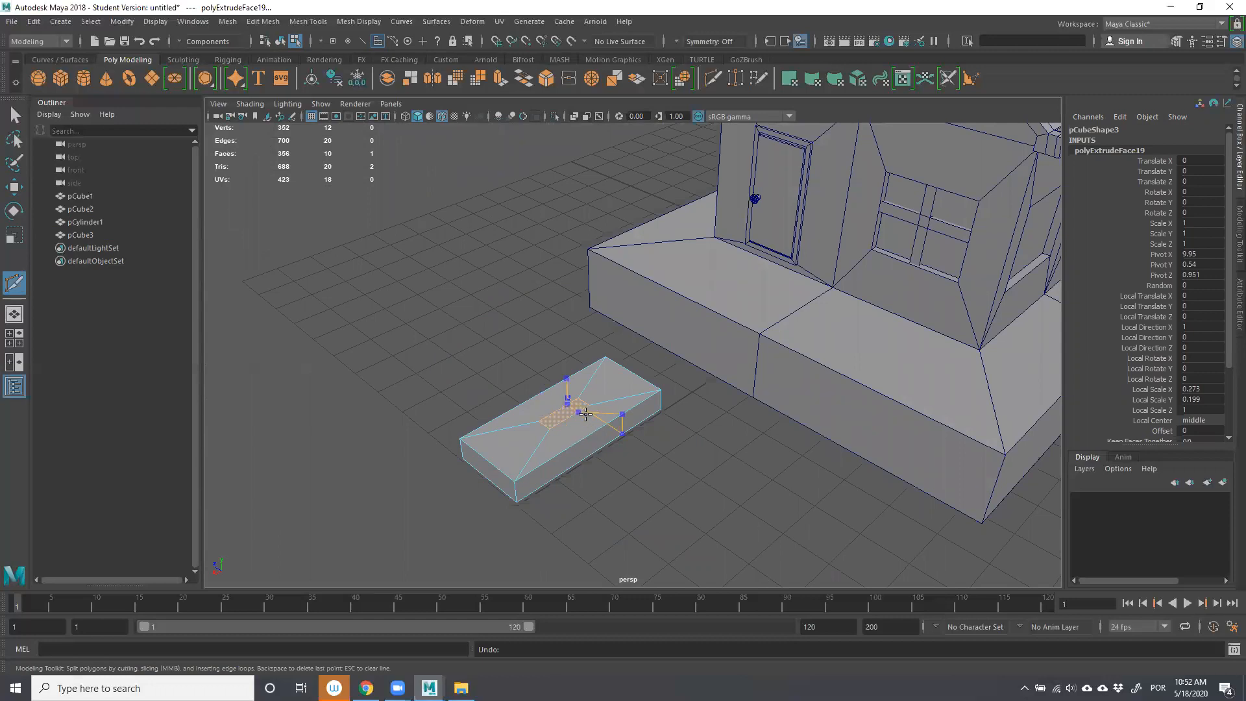
key(Return)
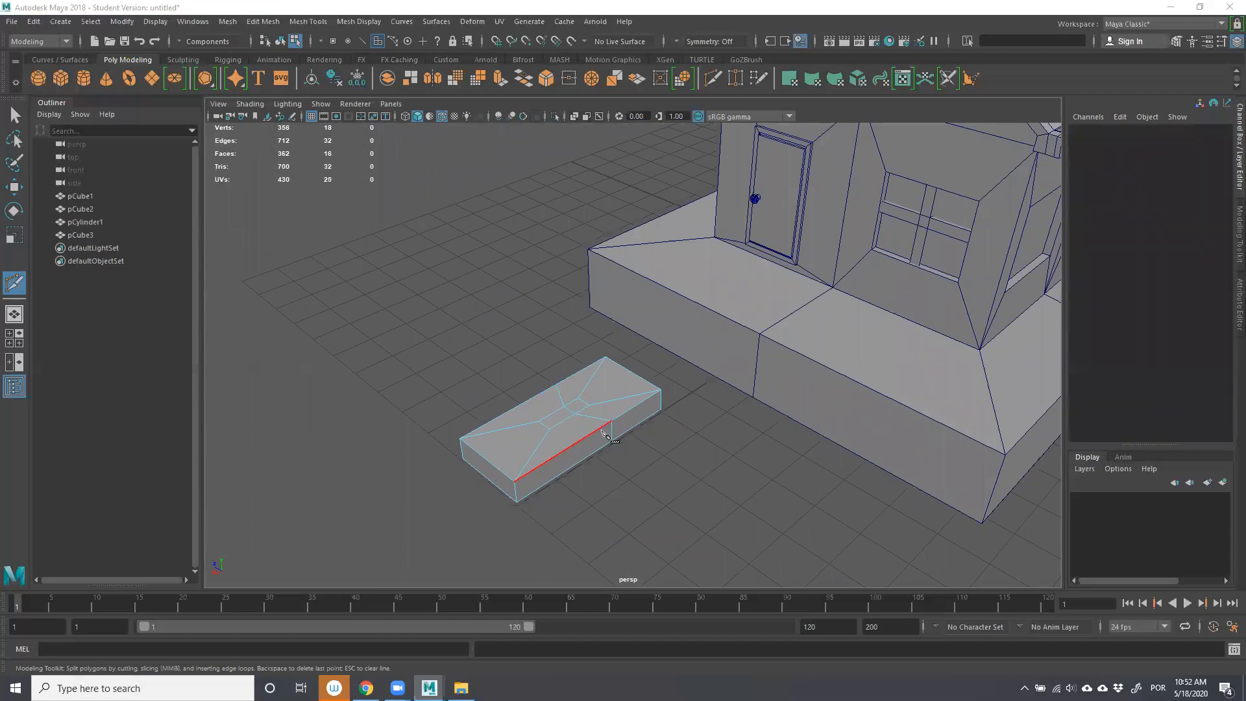
Select the edge loop crossing the box and adjust it with the Scale and Move tools along the box's length.
right_drag(610, 433, 605, 262)
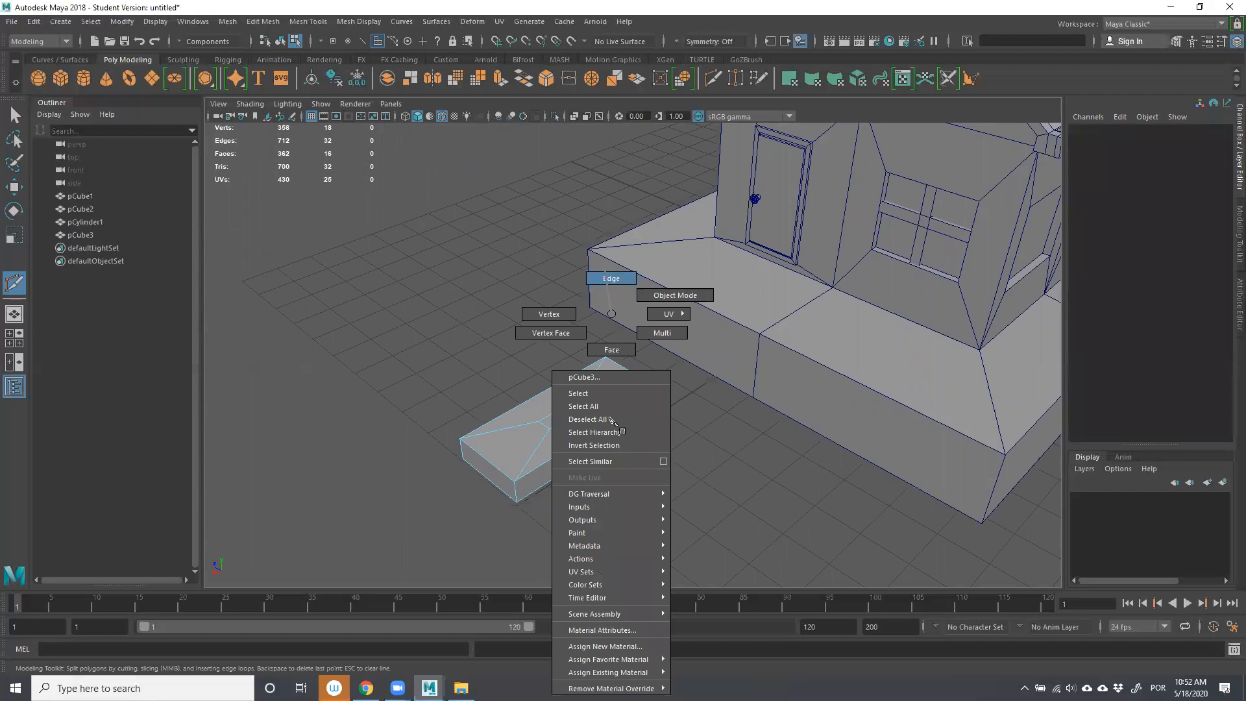
key(w)
double_click(611, 432)
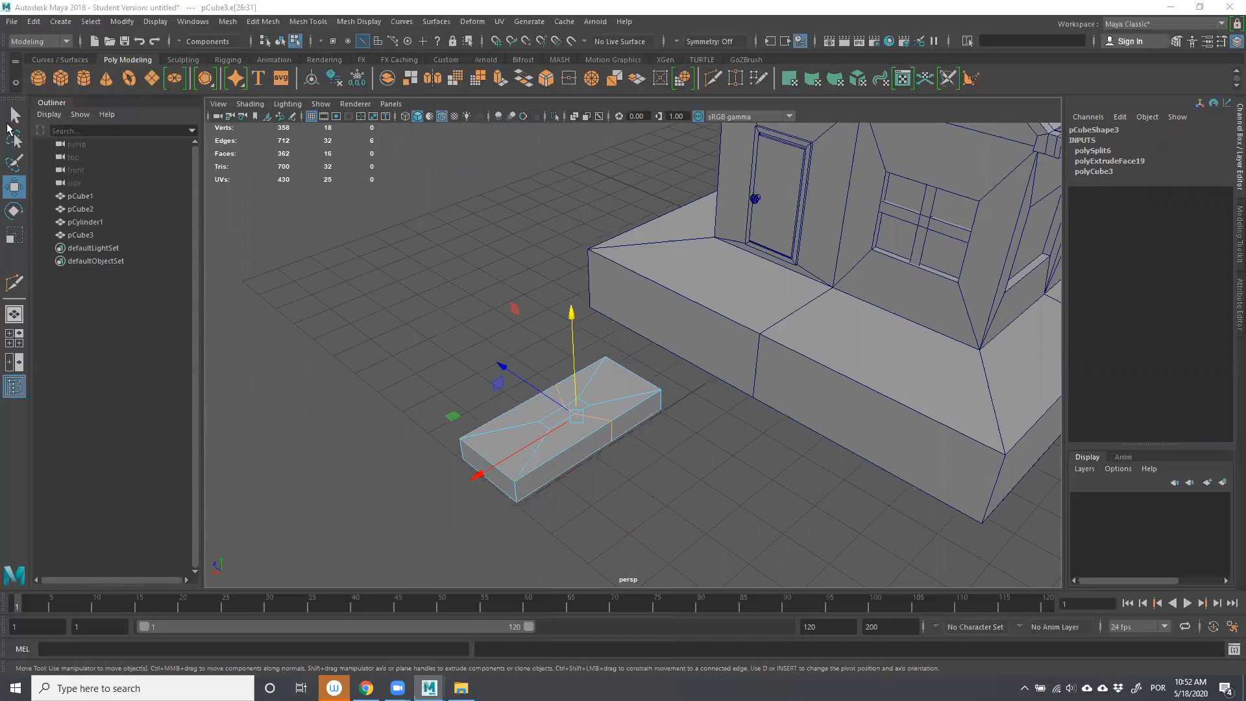
click(15, 236)
drag(482, 474, 873, 372)
scroll(639, 484, up, 4)
alt+middle_drag(566, 528, 627, 444)
alt+drag(582, 448, 590, 444)
key(w)
drag(491, 400, 755, 446)
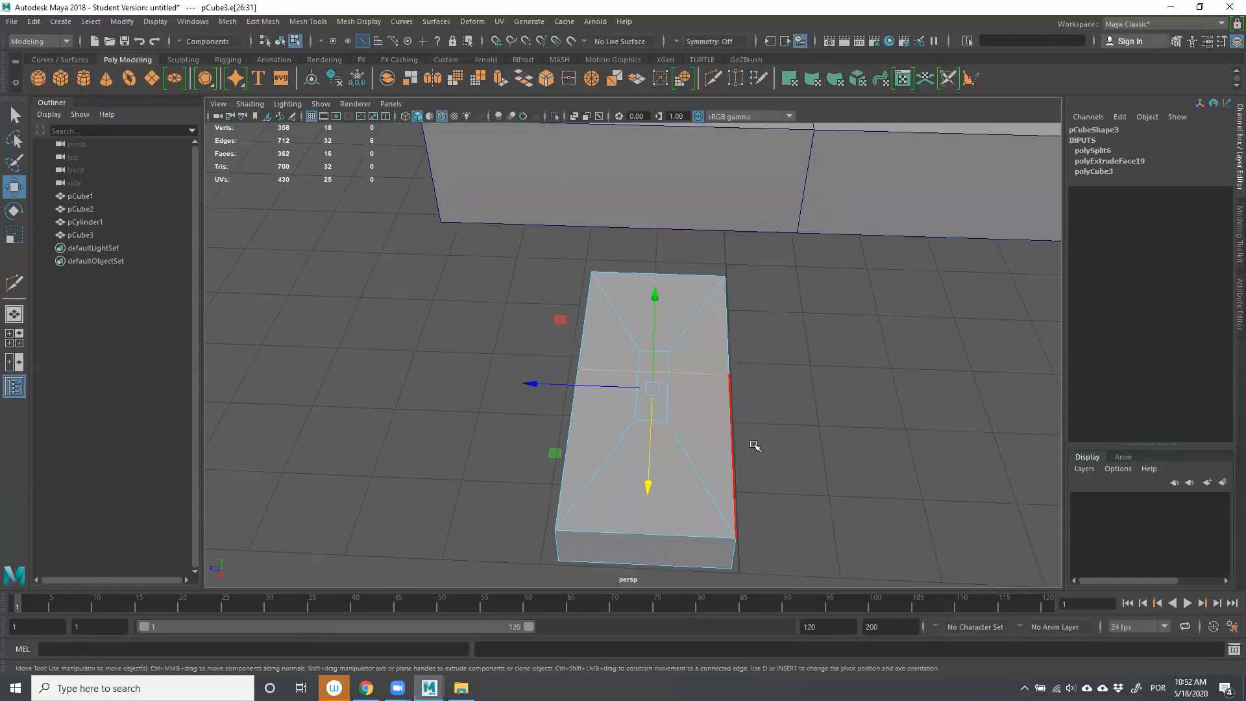
Try to widen the rear part of the small inner face across the box.
click(657, 374)
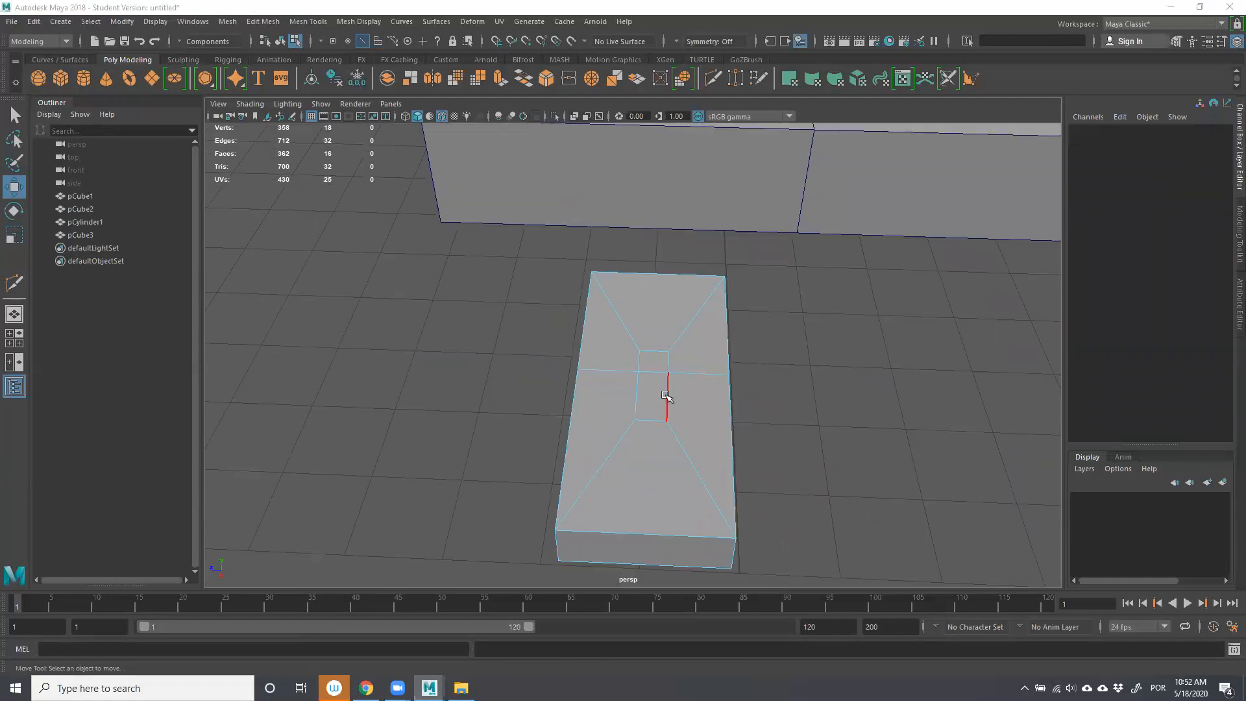
right_drag(651, 361, 654, 383)
click(652, 360)
key(r)
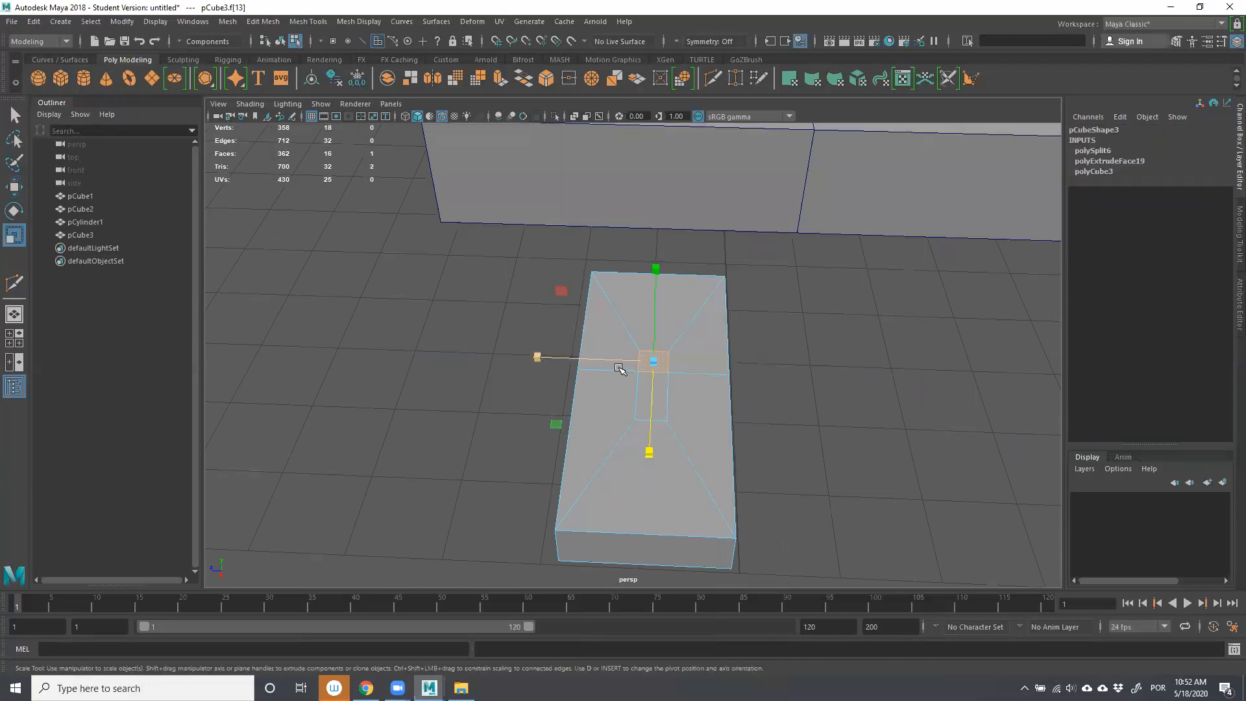
drag(534, 356, 427, 352)
key(ctrl+z)
key(ctrl+z)
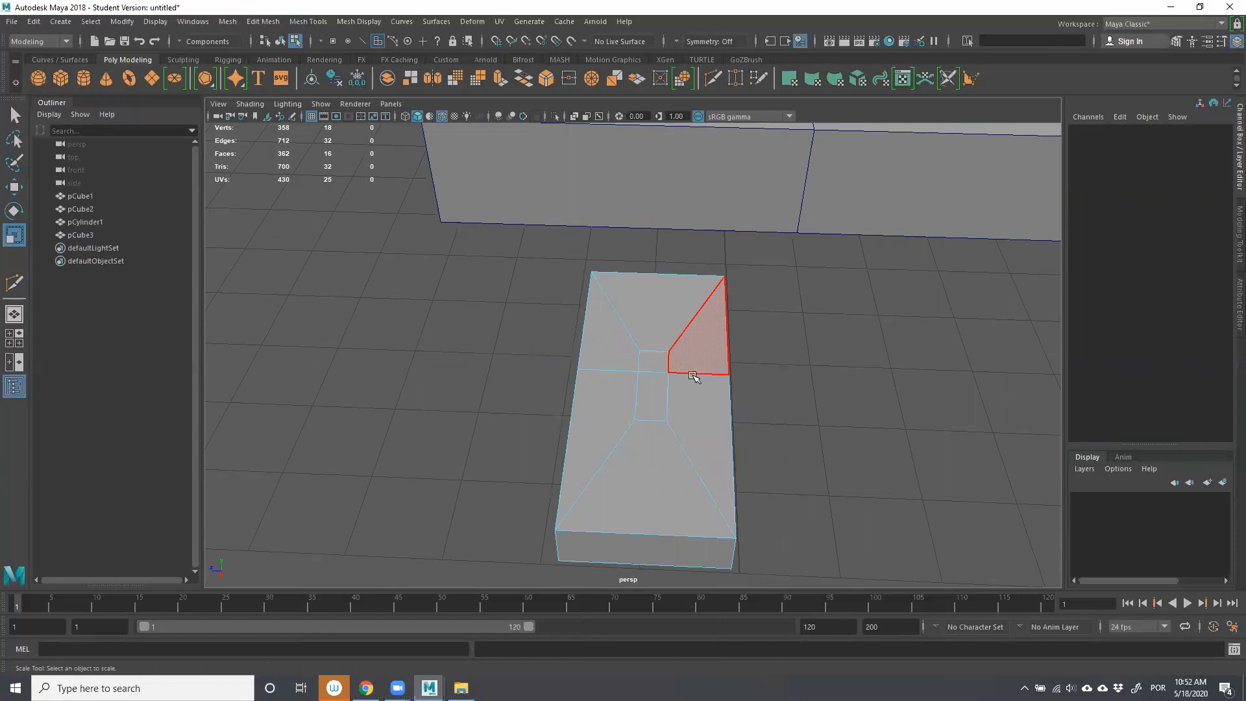
Bevel the edge loop crossing the box with a fraction of 0.5 and one segment.
right_drag(692, 281, 677, 276)
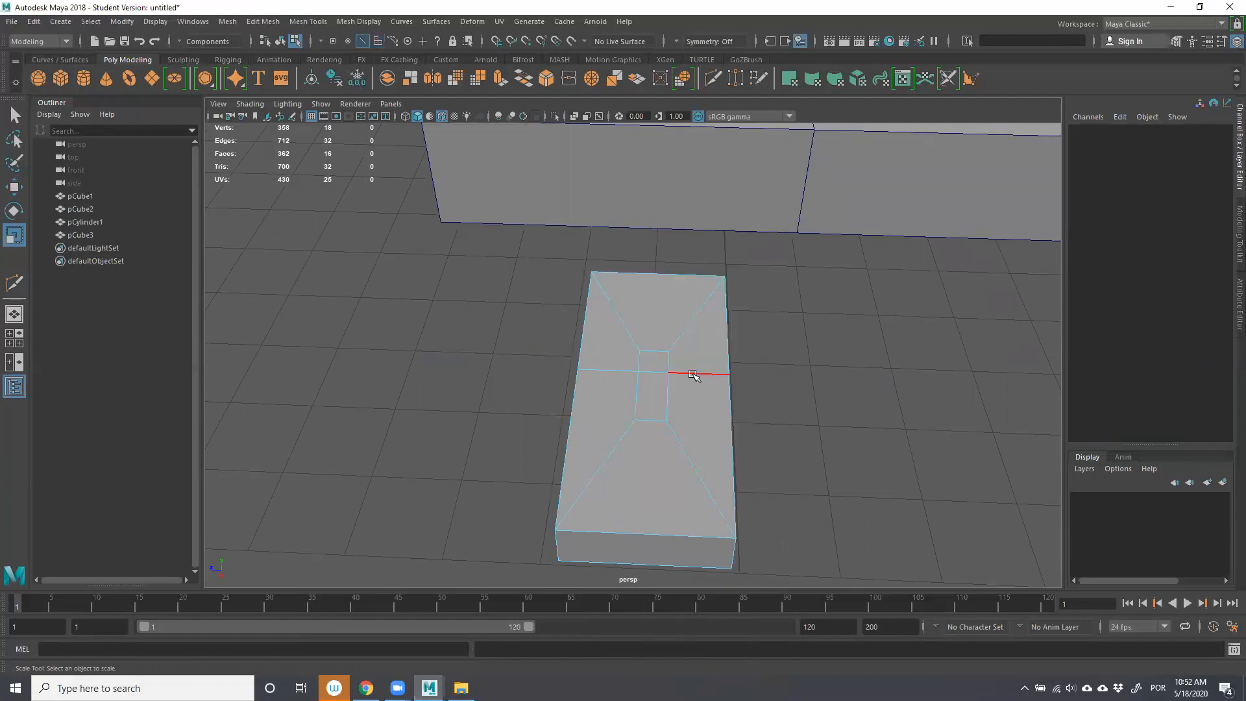
double_click(695, 374)
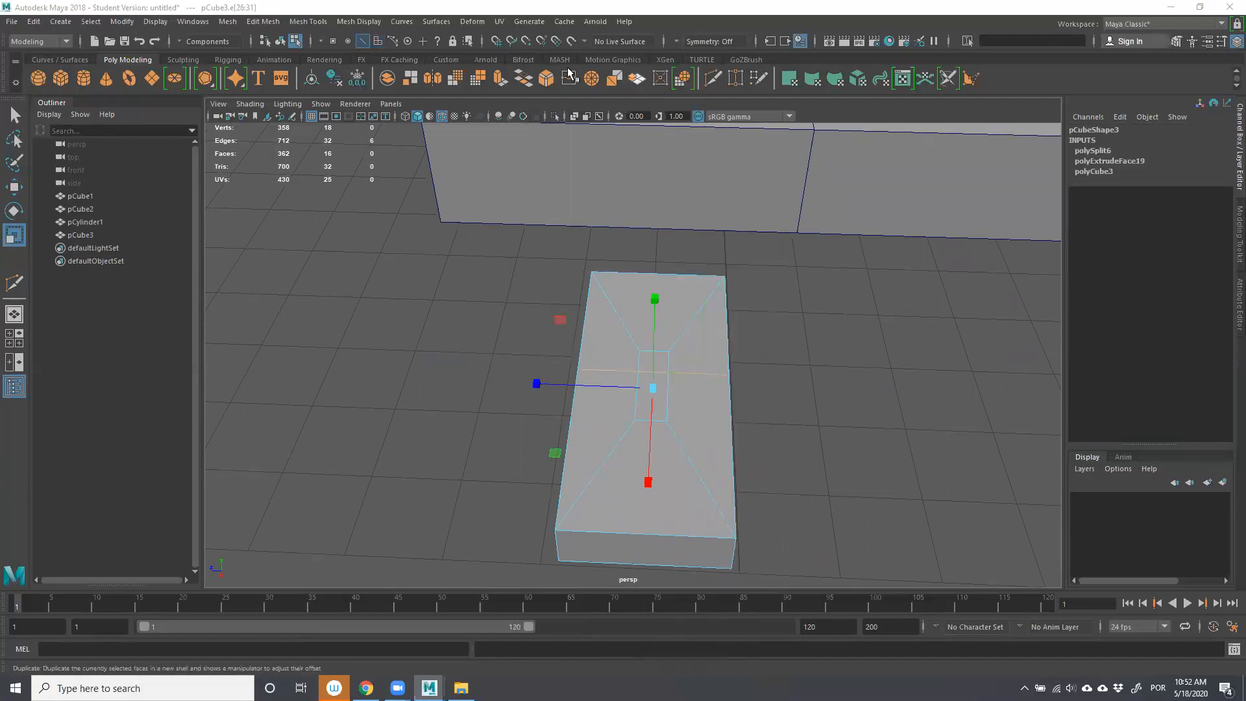
key(ctrl+b)
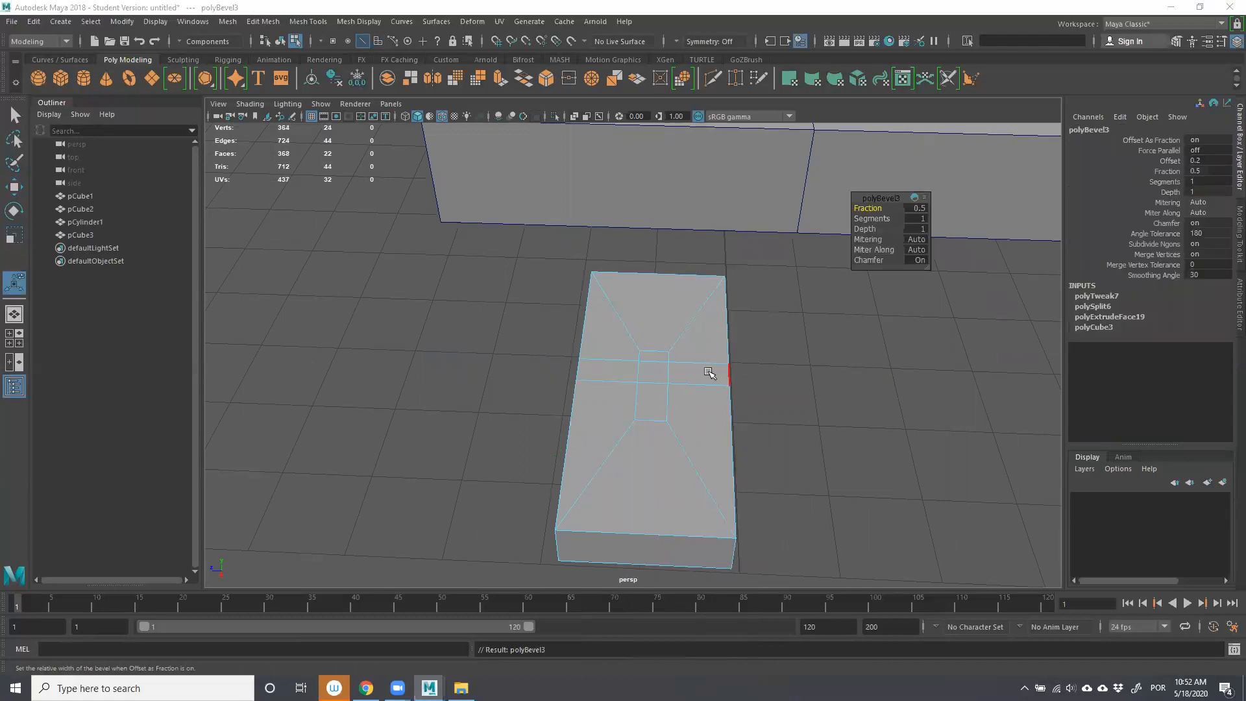
Move the rear edge loop of the bevelled pair closer to its neighbour, and deselect it.
click(708, 363)
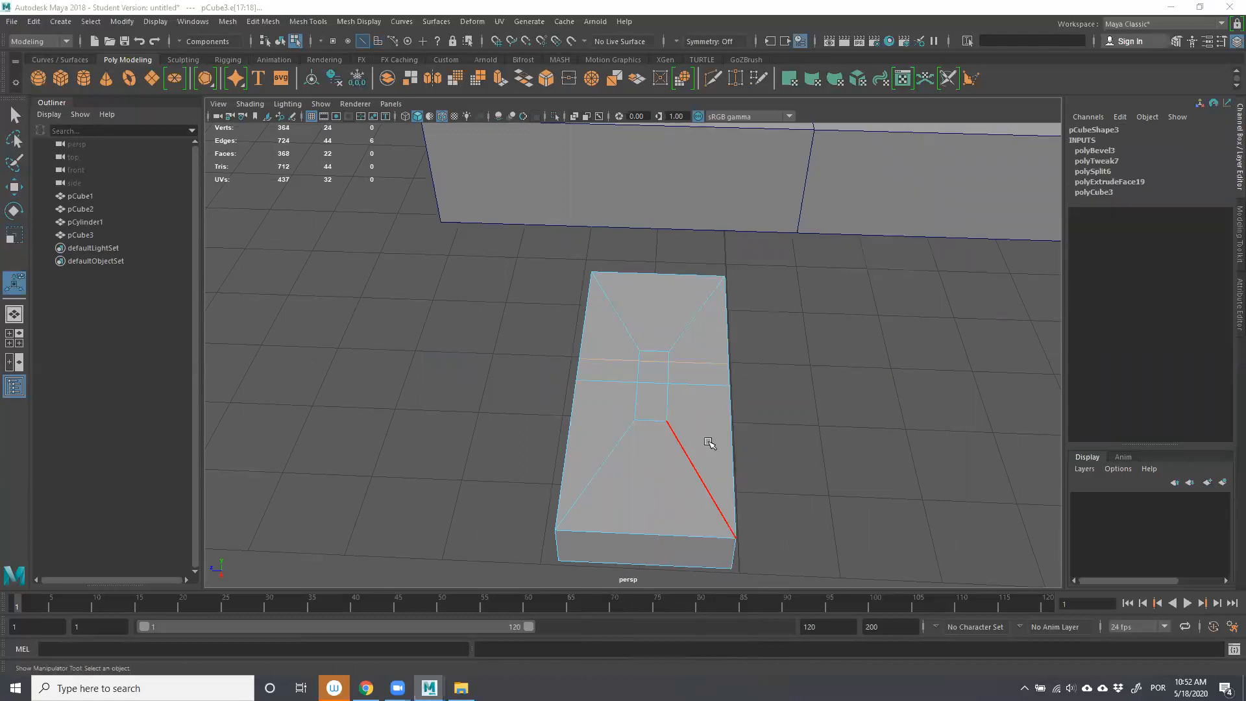
scroll(661, 443, down, 4)
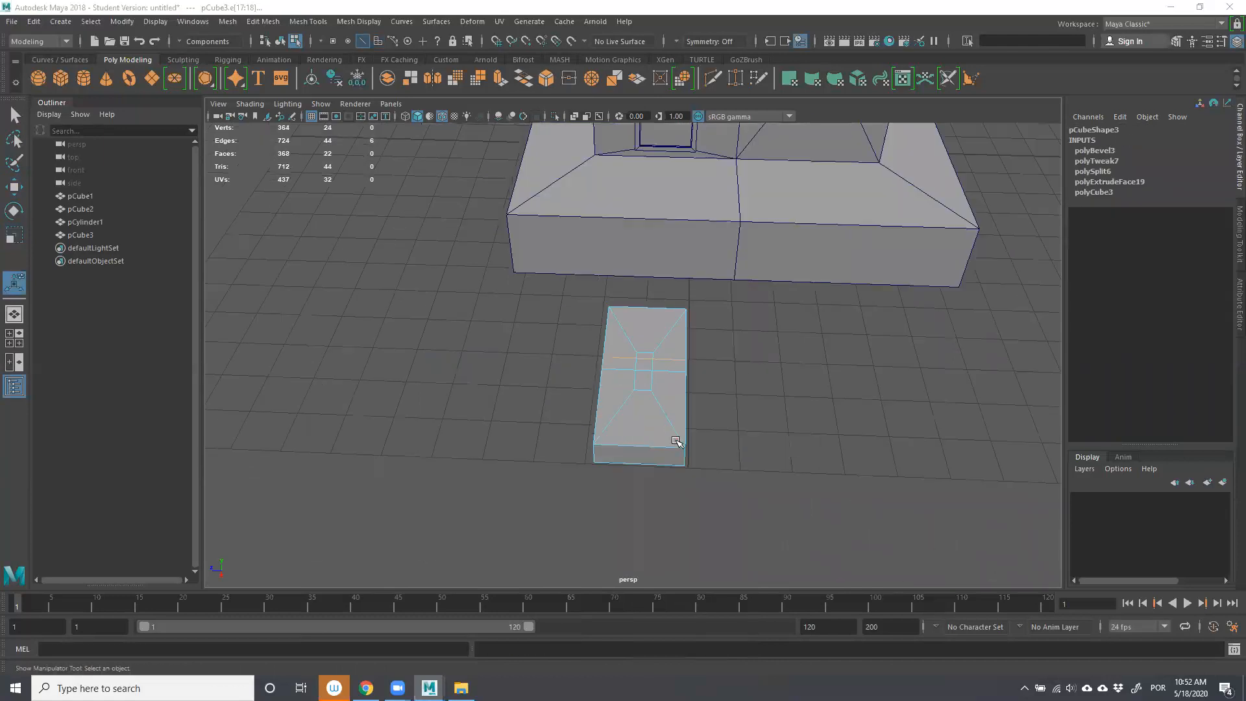
click(19, 187)
drag(648, 477, 673, 468)
scroll(763, 466, up, 5)
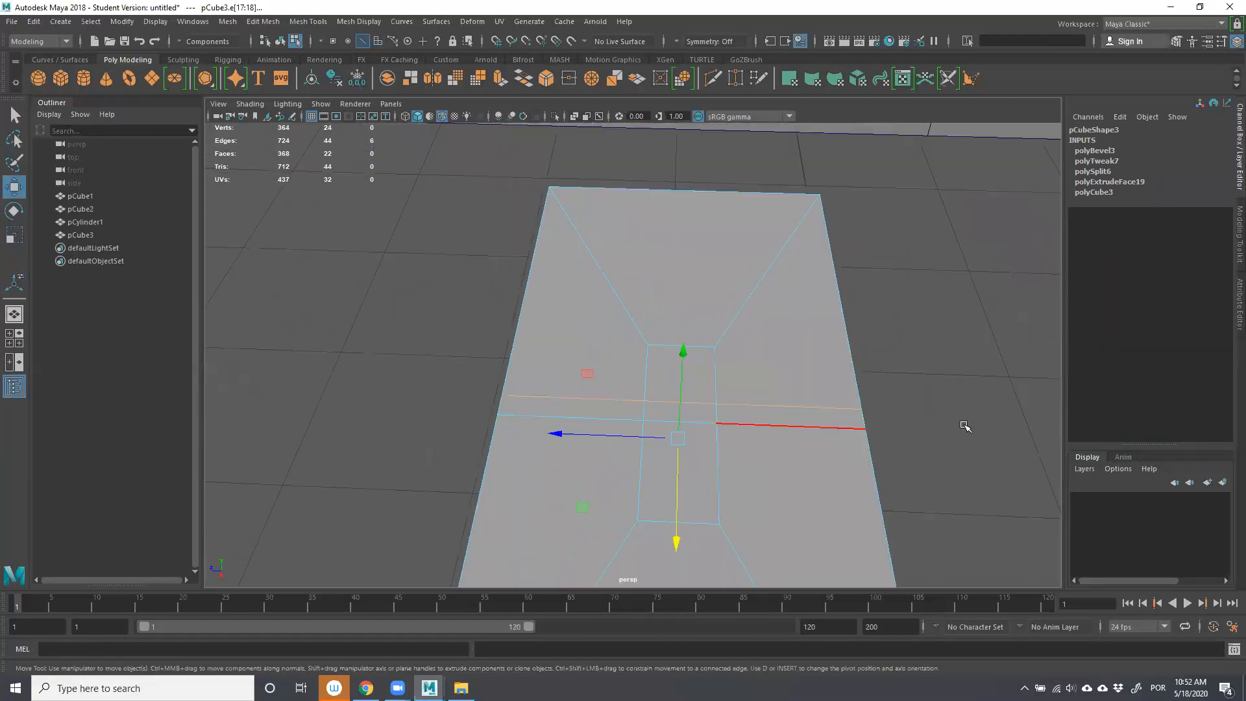
click(964, 425)
Select the front part of the small inner face and scale it narrower across the box.
right_drag(681, 318, 682, 349)
click(686, 454)
key(r)
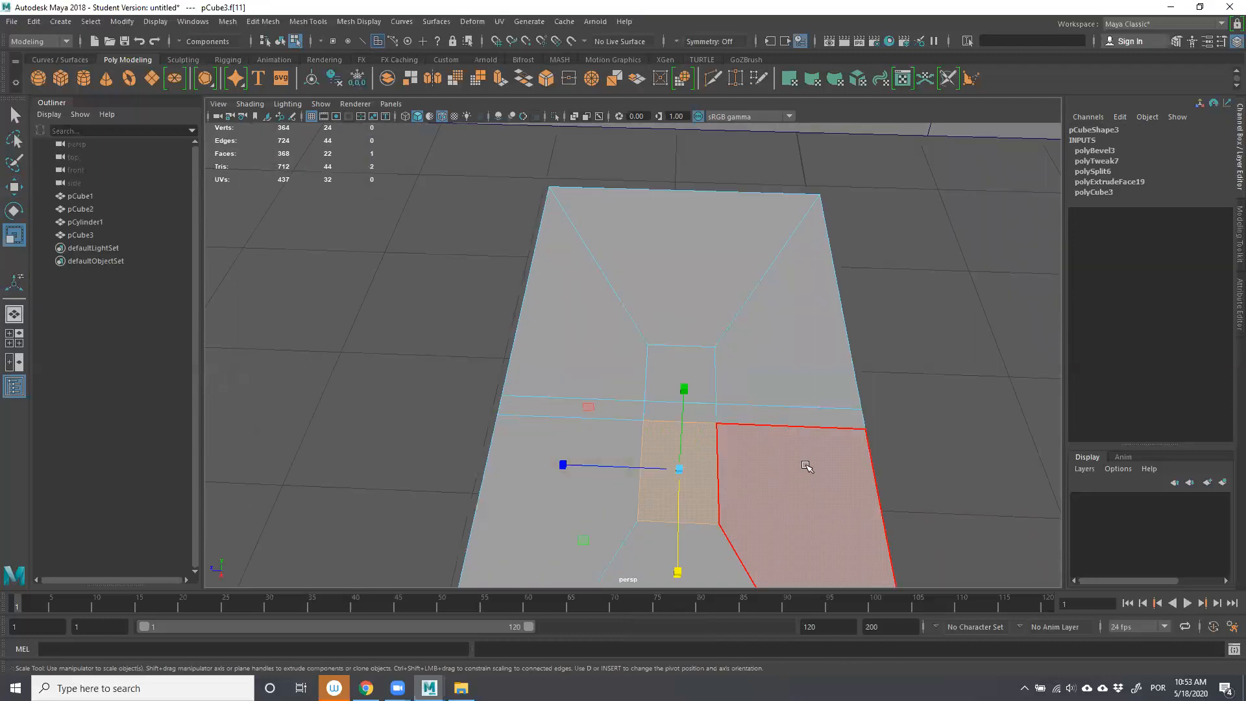
alt+drag(732, 394, 528, 217)
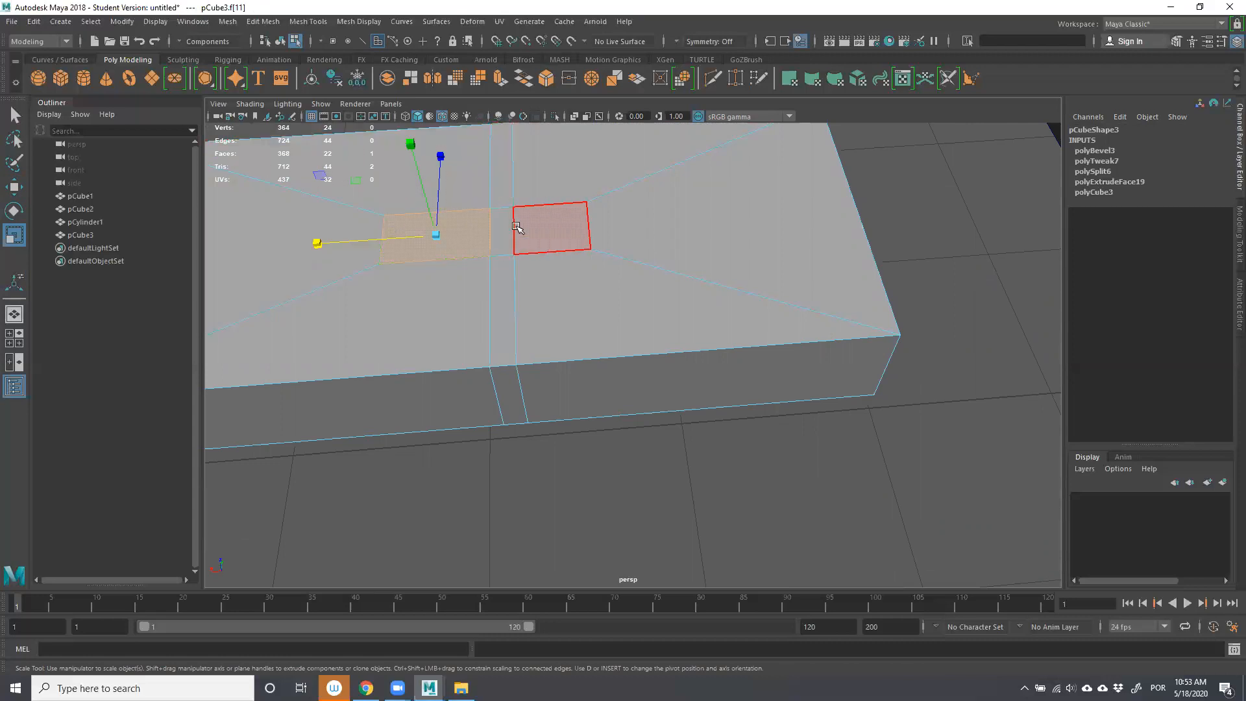
drag(440, 185, 436, 214)
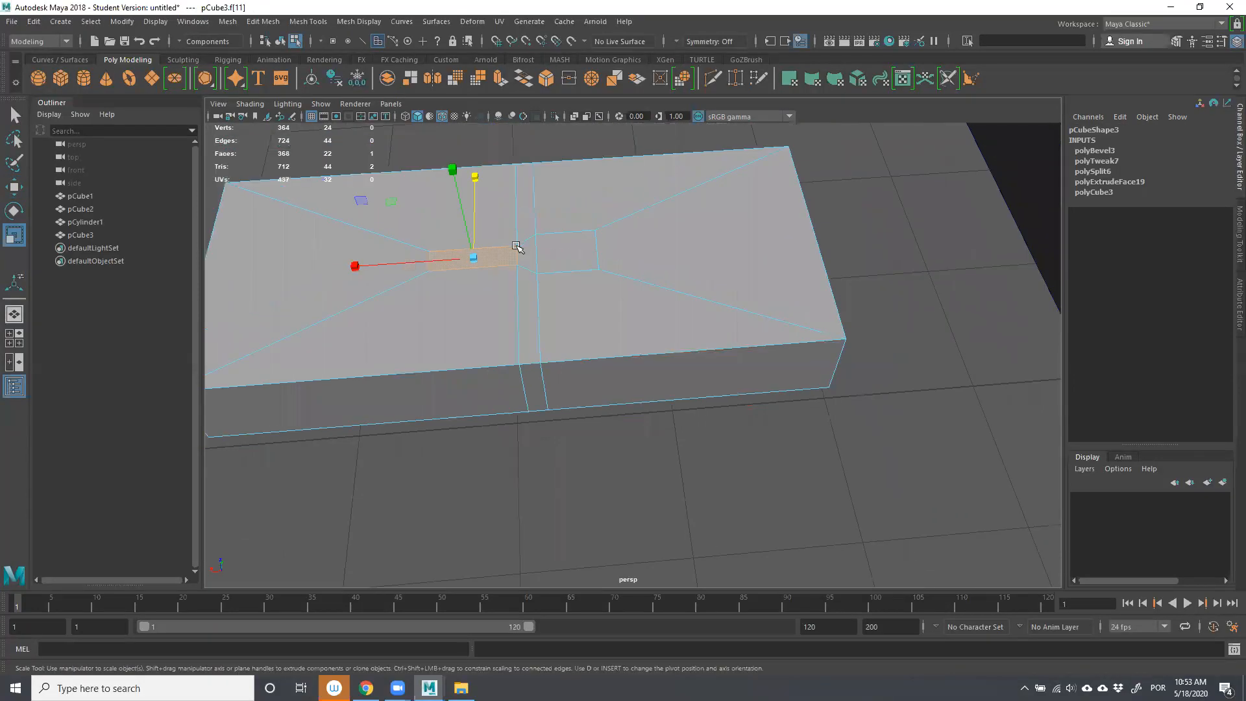
Select all three small inner faces and move them together toward the end of the box farthest from the house.
scroll(480, 256, up, 3)
alt+middle_drag(481, 256, 637, 376)
alt+drag(657, 376, 725, 381)
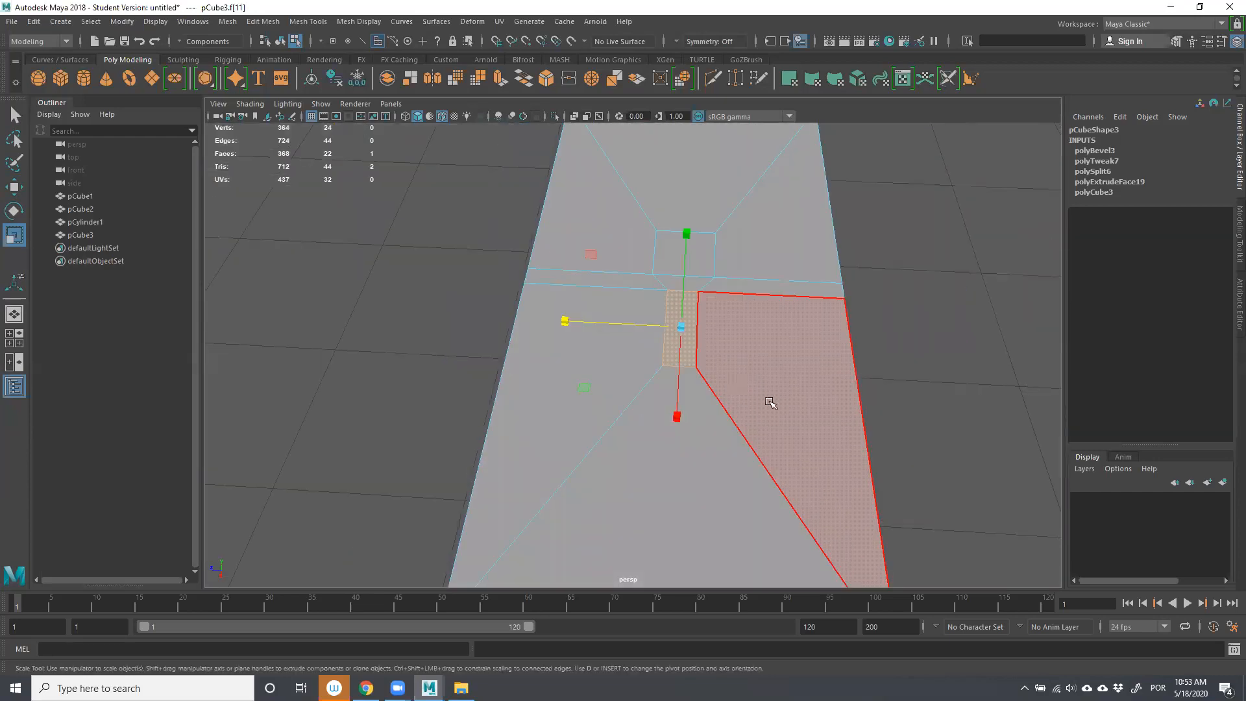
scroll(771, 403, down, 5)
scroll(813, 381, up, 3)
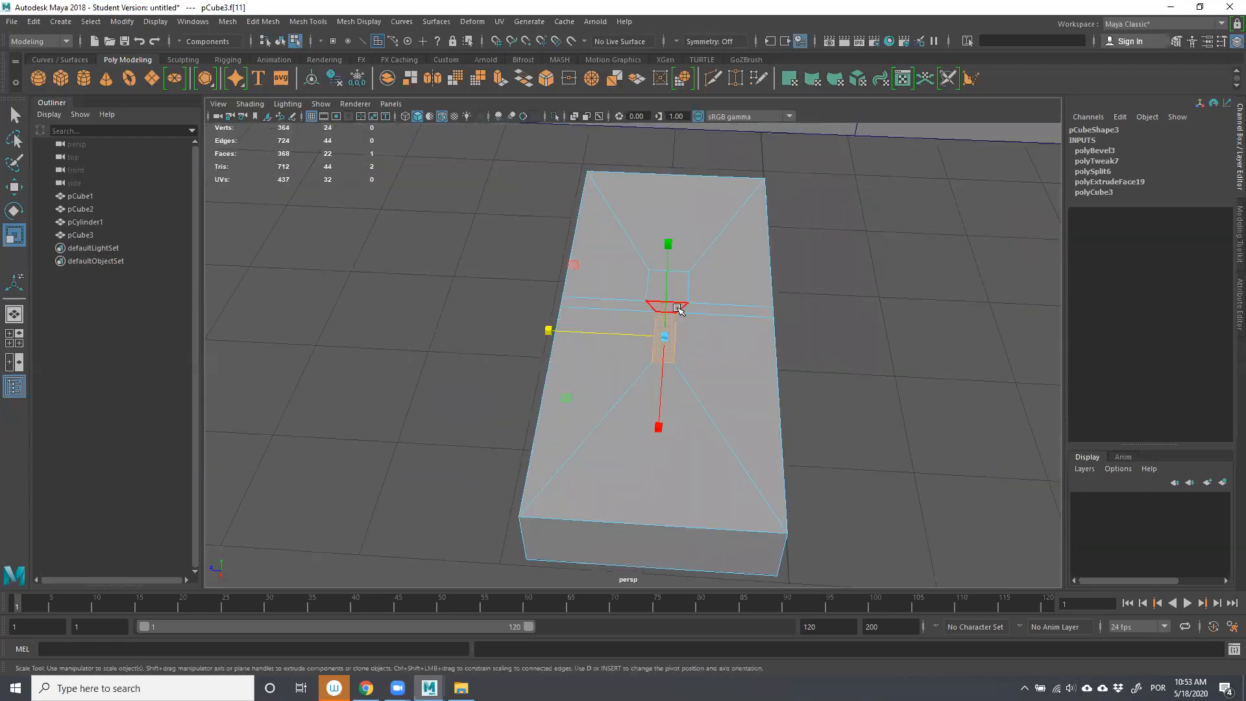
key(q)
shift+click(672, 307)
shift+click(674, 288)
key(w)
drag(660, 403, 651, 481)
scroll(651, 481, up, 3)
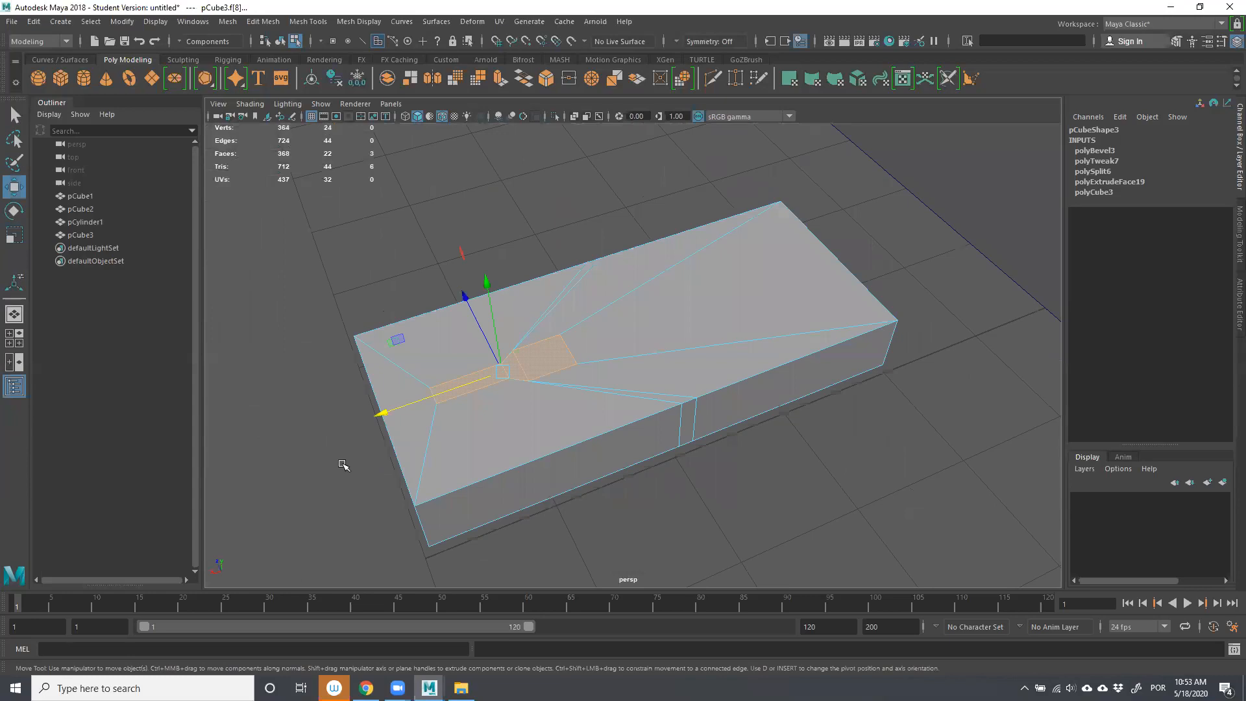
click(358, 446)
Insert a lengthwise edge loop with Multi-Cut around the box, running through the middle of the small inner faces.
right_drag(500, 375, 526, 299)
click(378, 415)
click(446, 392)
click(712, 77)
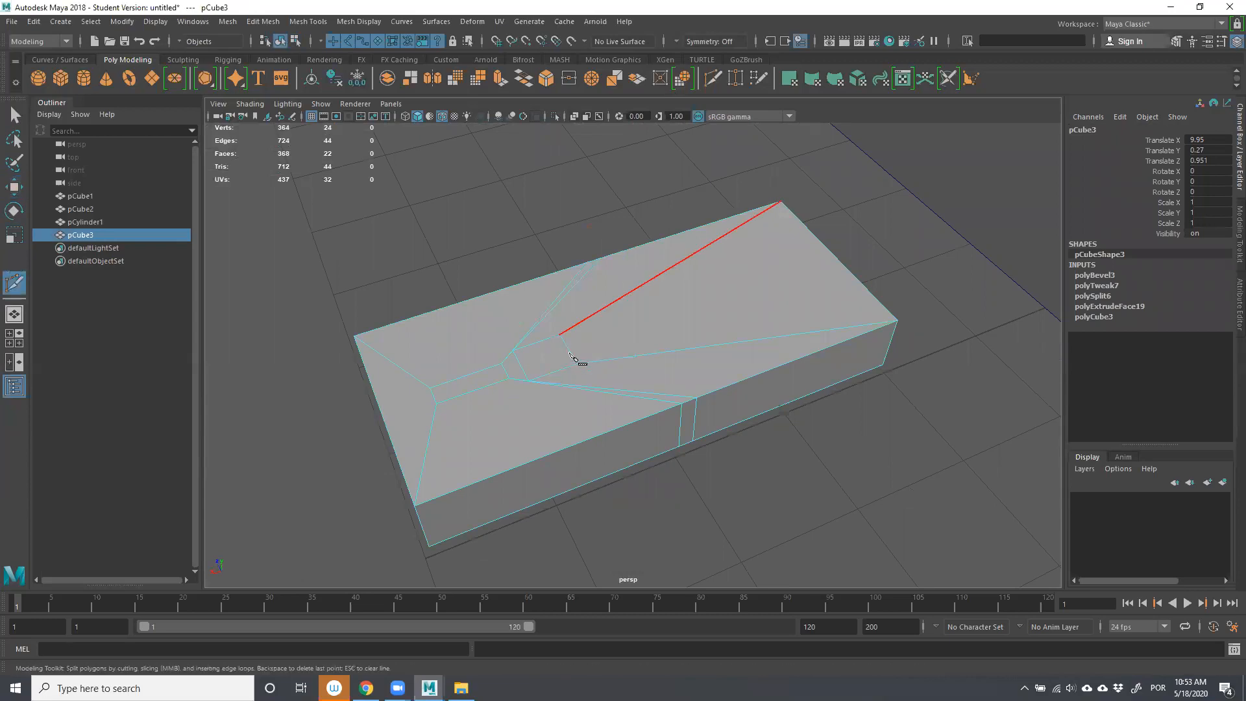
click(569, 348)
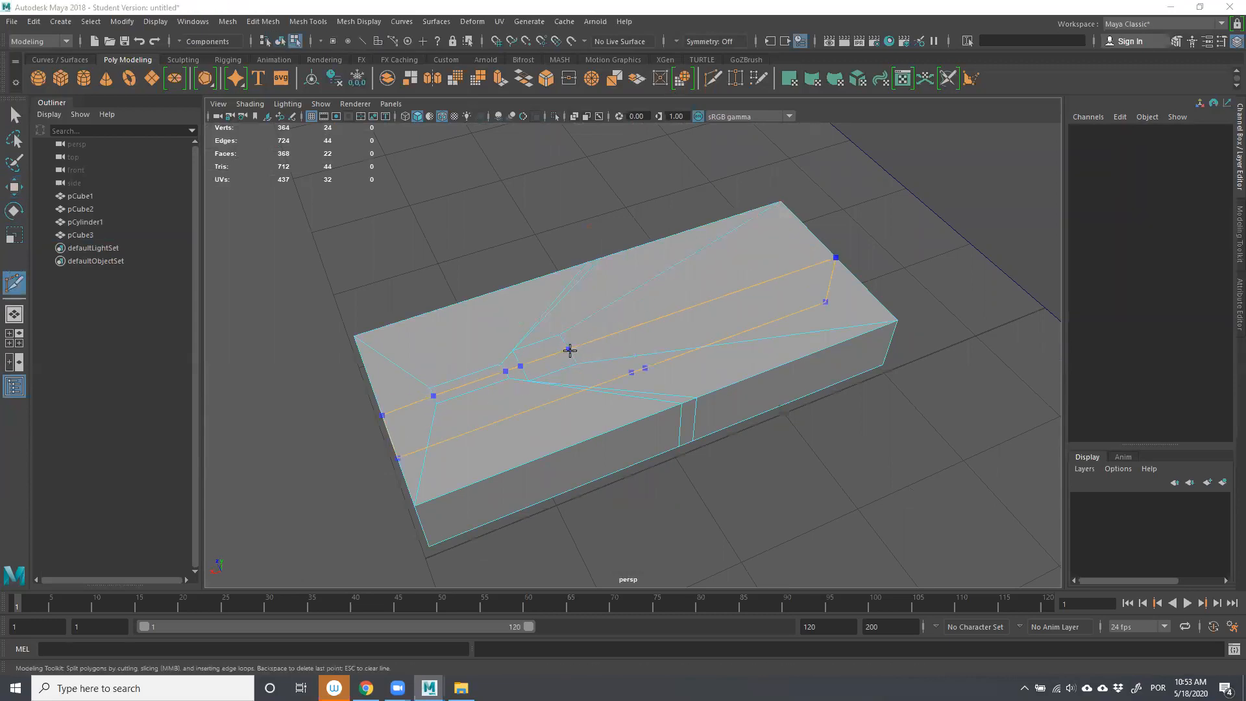
key(Return)
Leave the Multi-Cut tool and return the box to object mode.
alt+drag(641, 430, 603, 428)
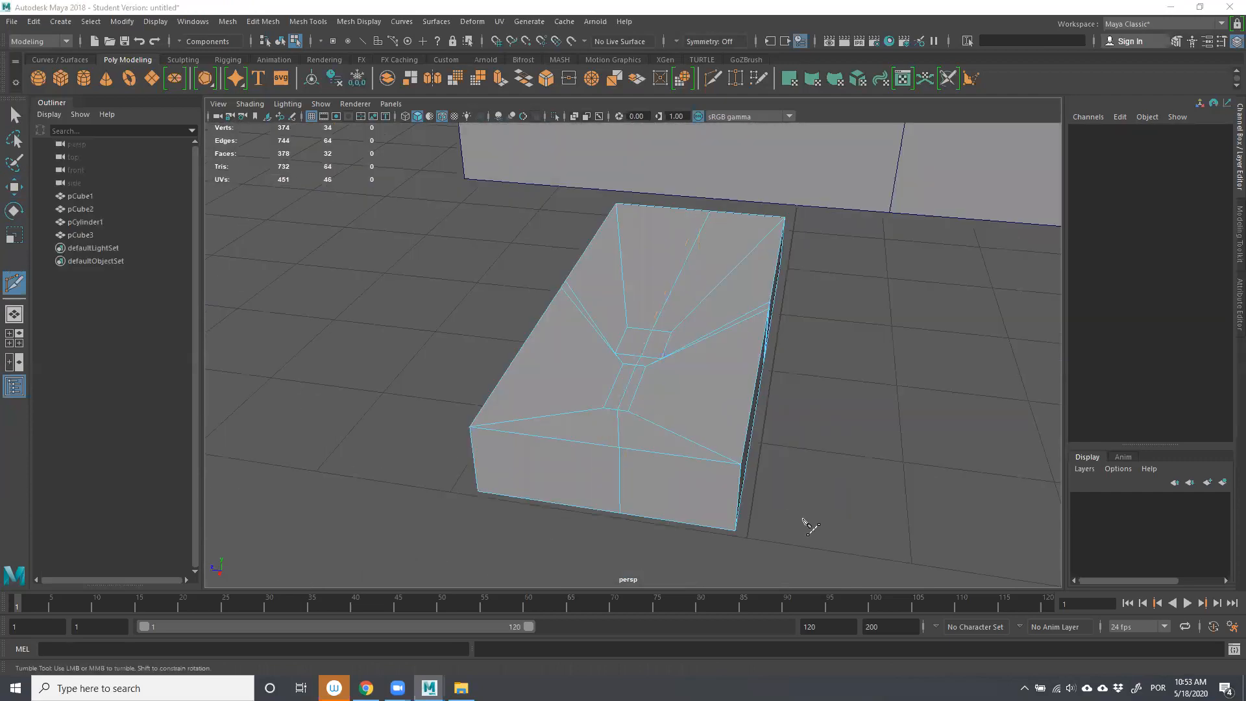
alt+drag(664, 471, 643, 448)
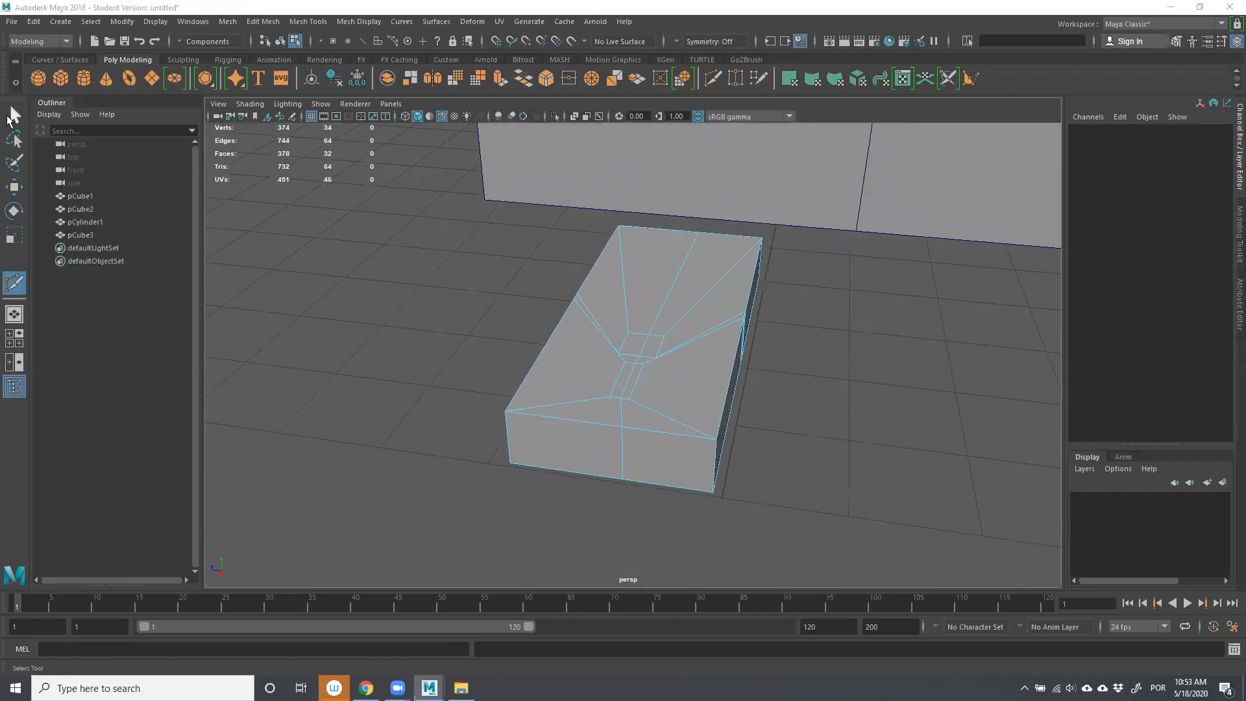
key(q)
scroll(673, 372, up, 2)
right_click(674, 313)
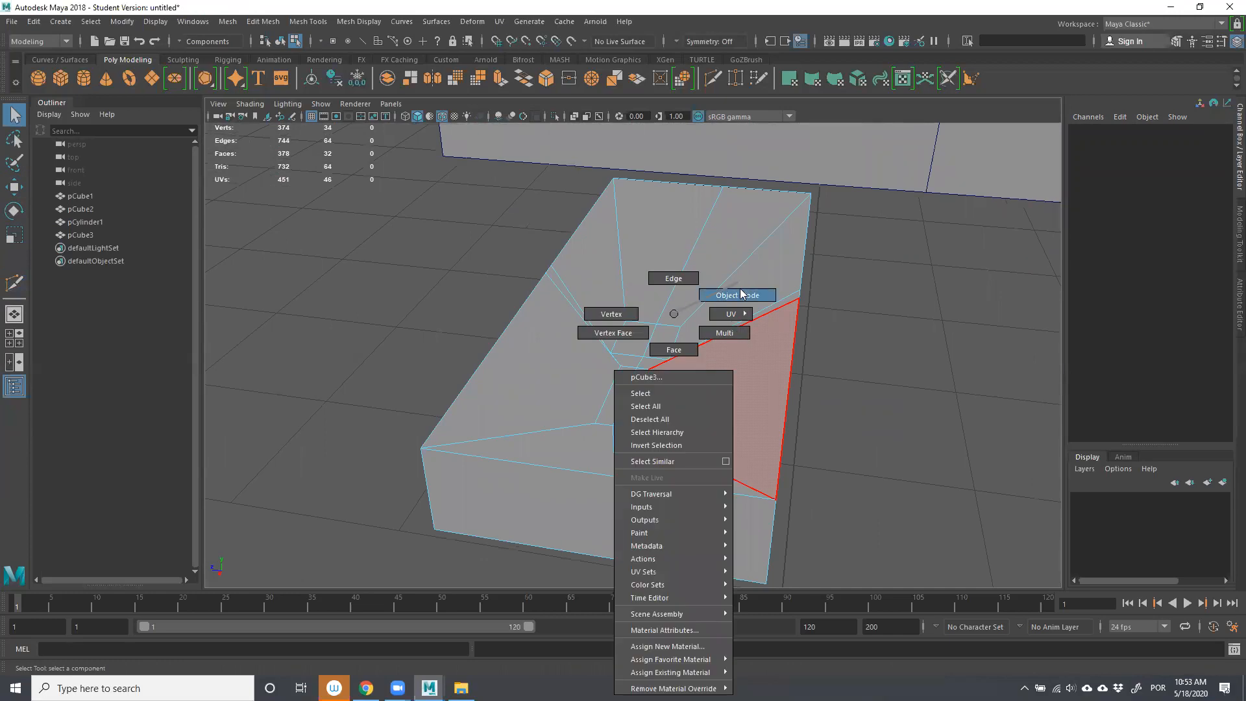
click(742, 294)
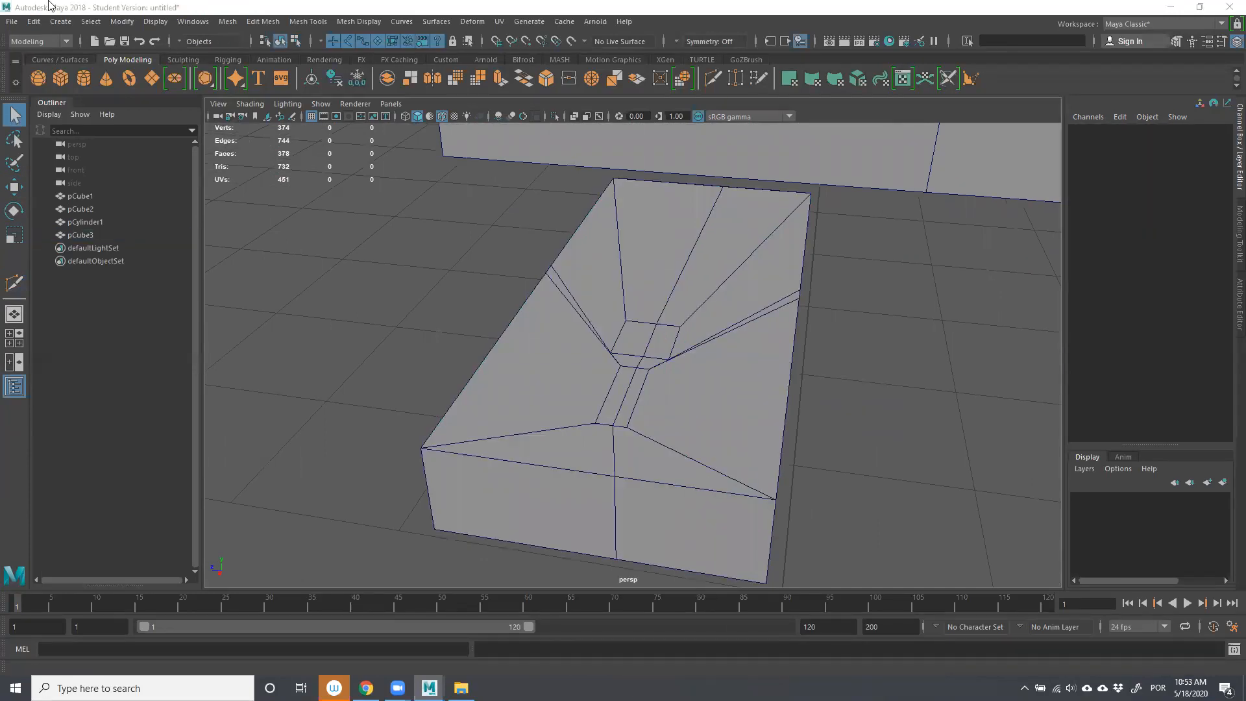
Undo the lengthwise edge loop cut through the small inner faces and return the box to object mode.
click(38, 24)
click(59, 44)
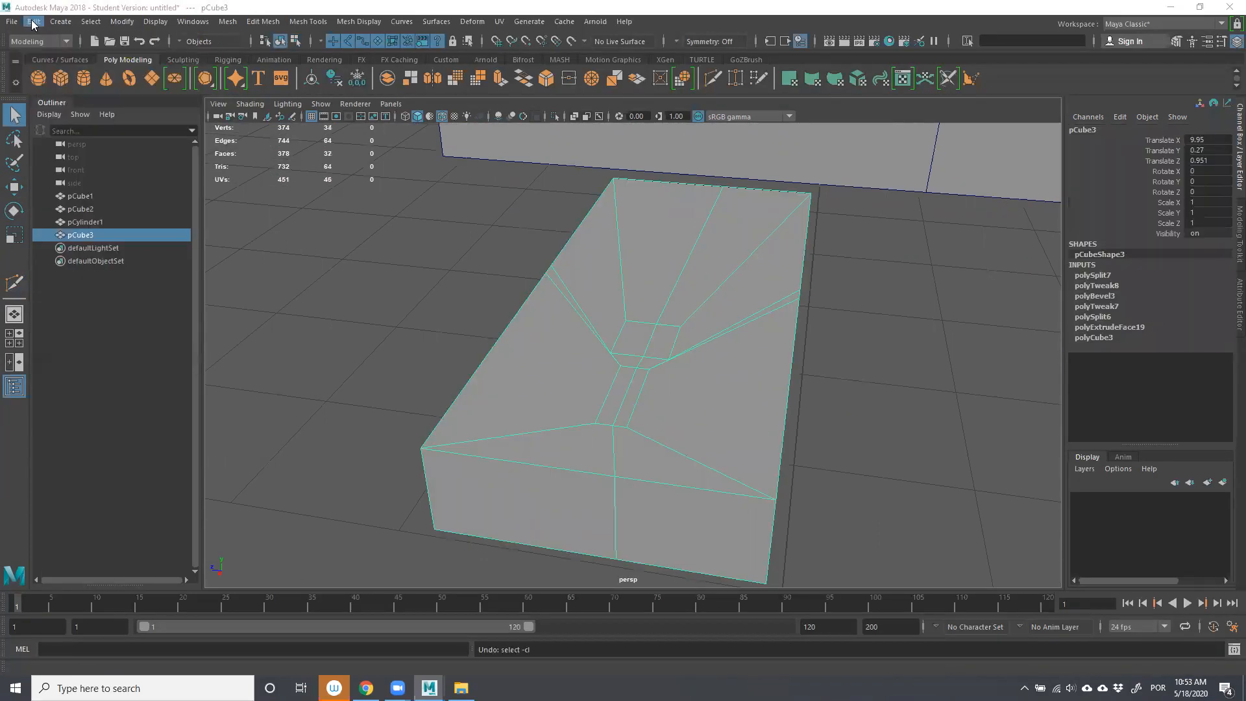
click(35, 22)
click(47, 44)
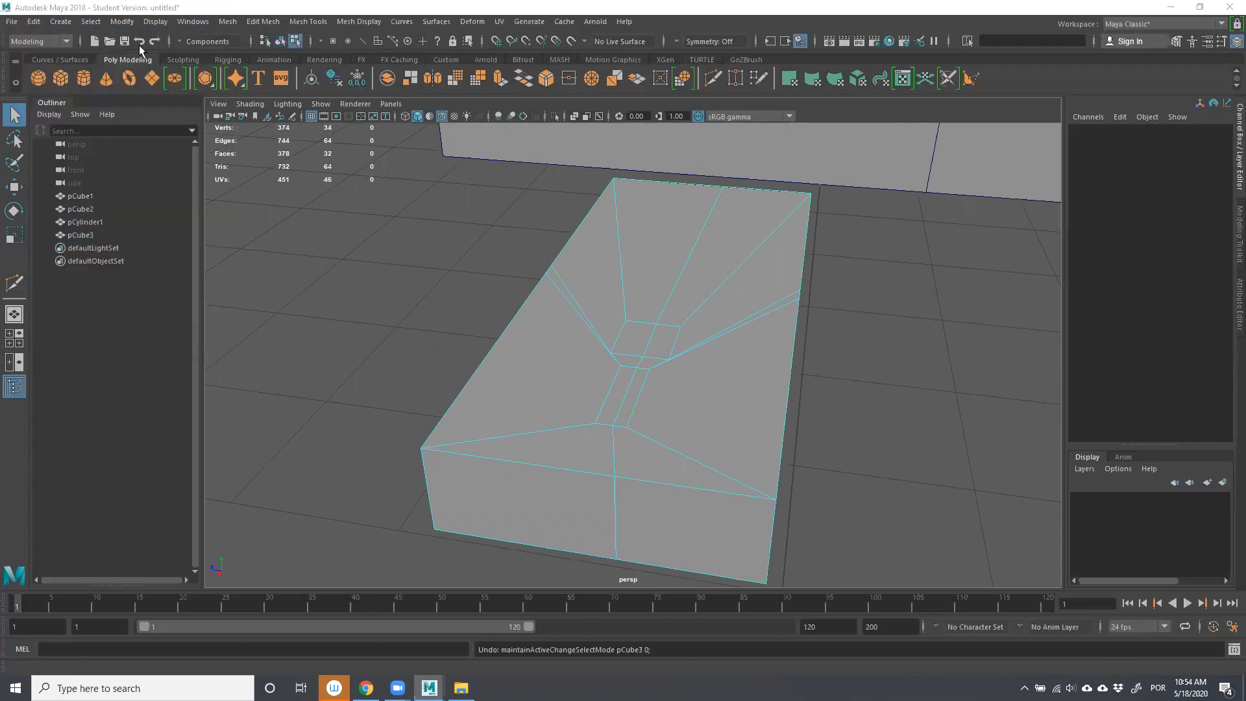
click(35, 23)
click(58, 44)
click(35, 23)
click(1003, 446)
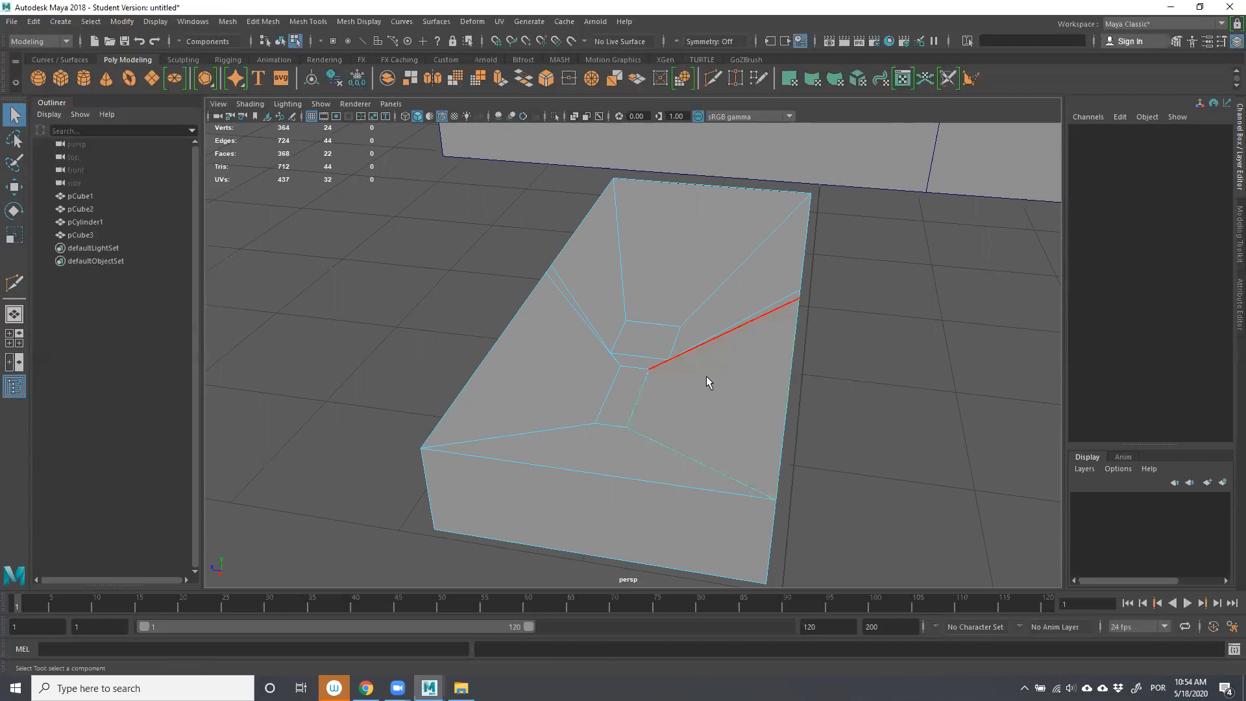
click(703, 376)
right_click(738, 430)
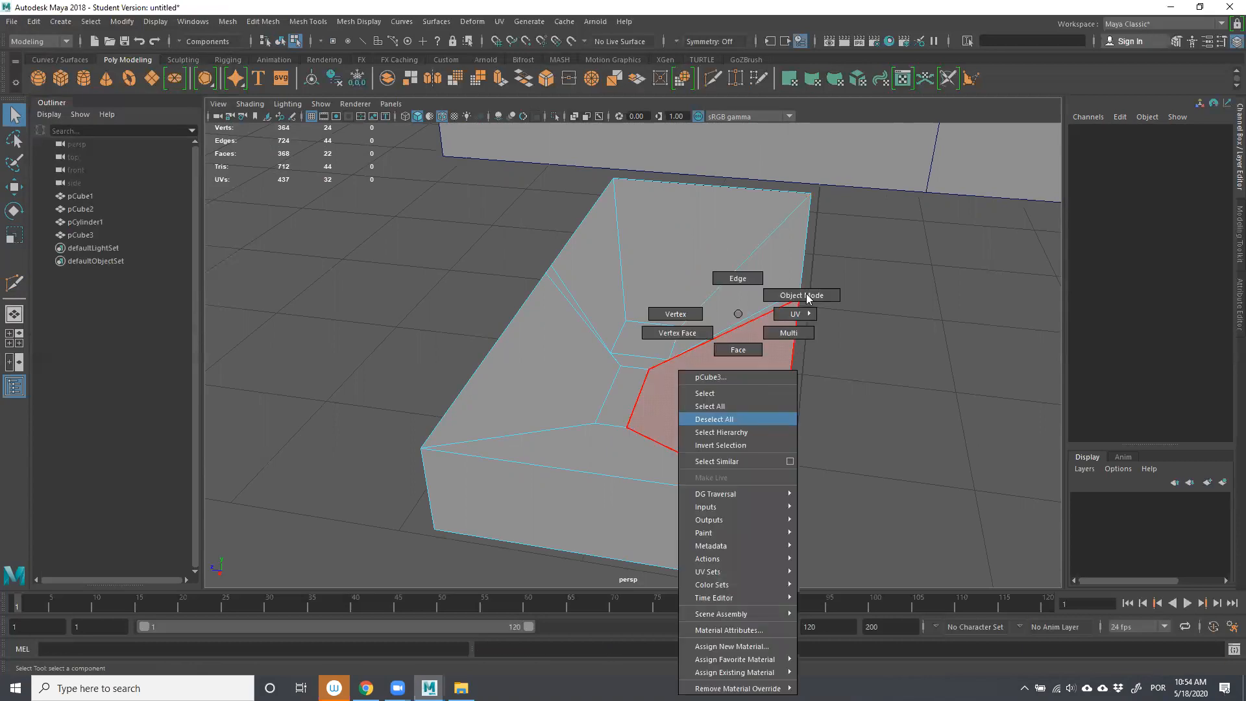
click(910, 391)
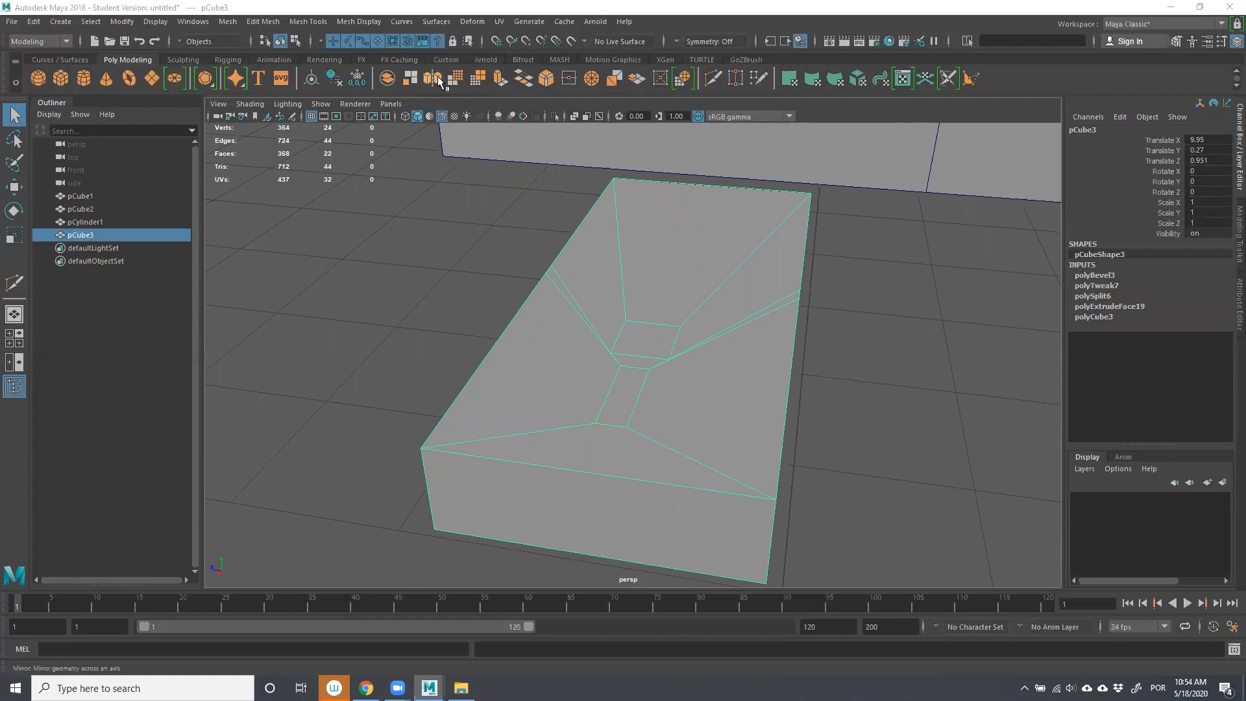
Mirror the box's geometry onto itself, with the mirror axis set to Z.
scroll(615, 389, down, 3)
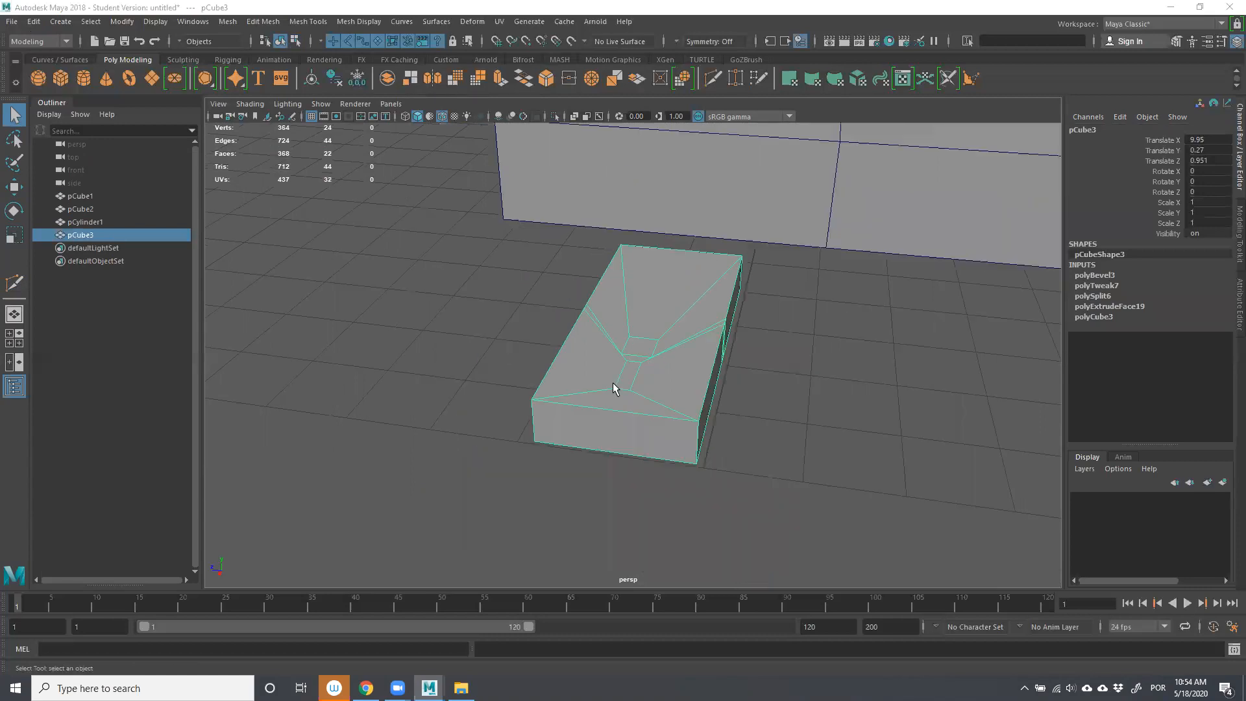
scroll(615, 388, up, 3)
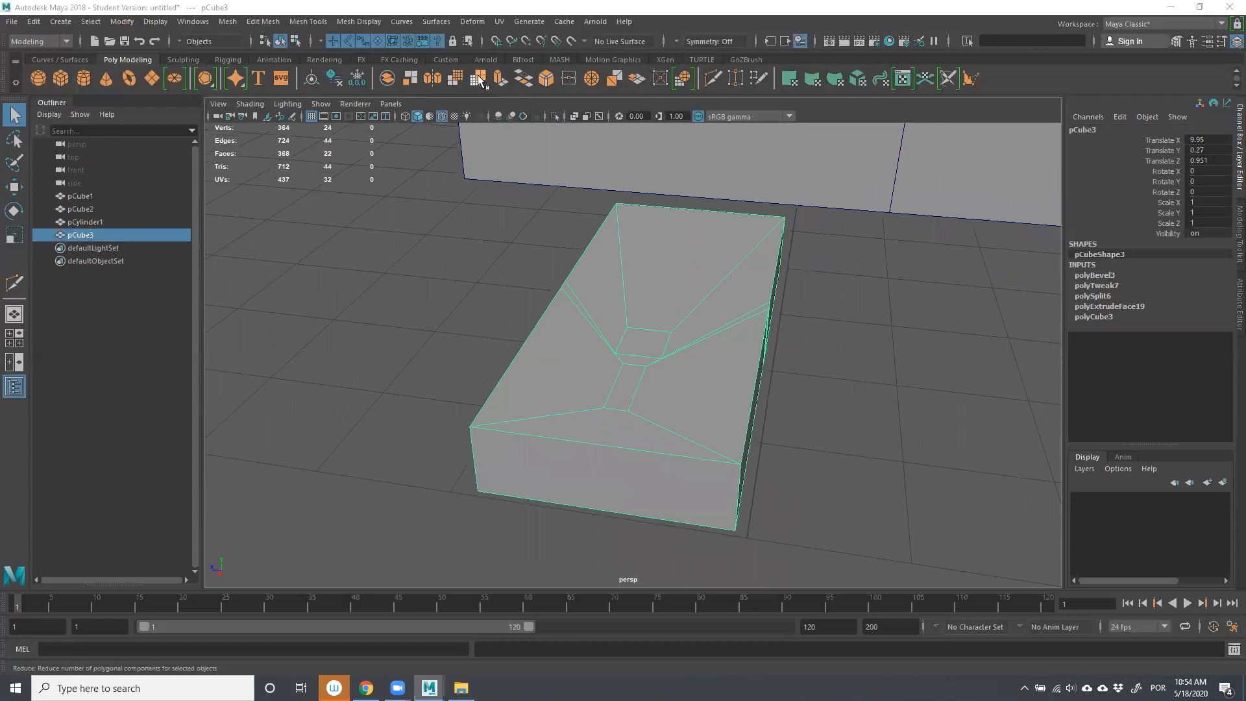
click(433, 78)
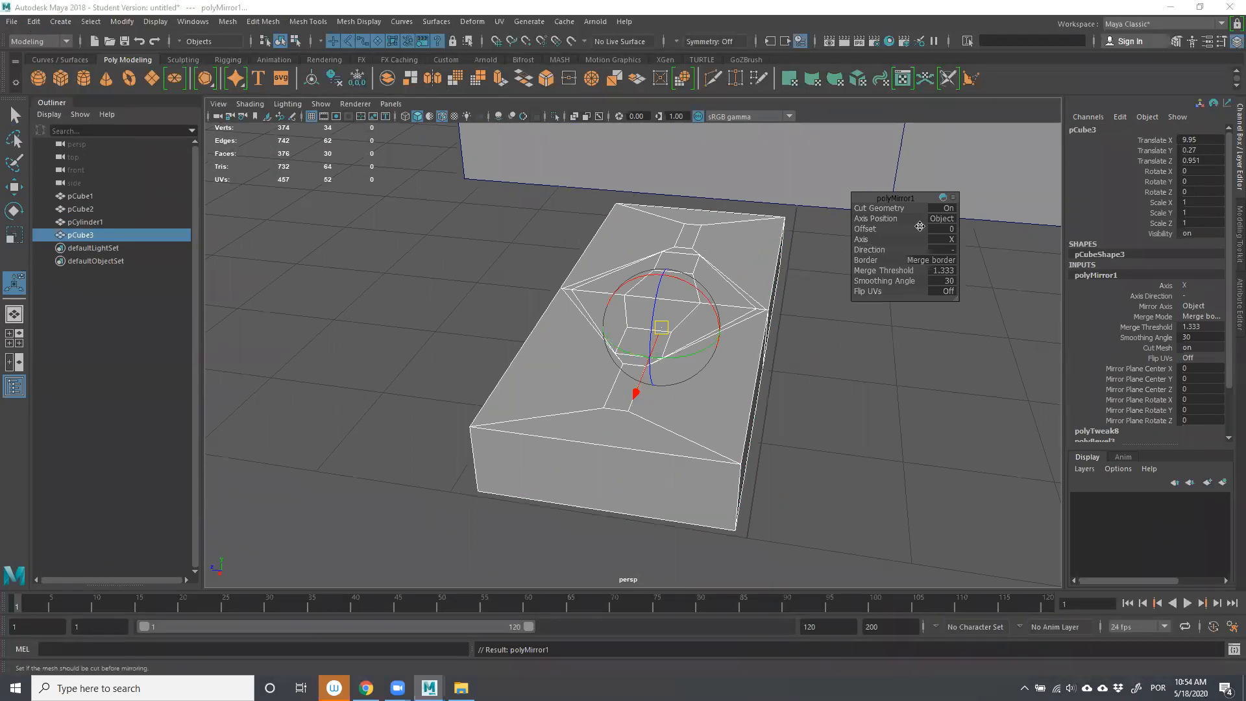
alt+drag(409, 504, 381, 493)
alt+middle_drag(526, 467, 634, 448)
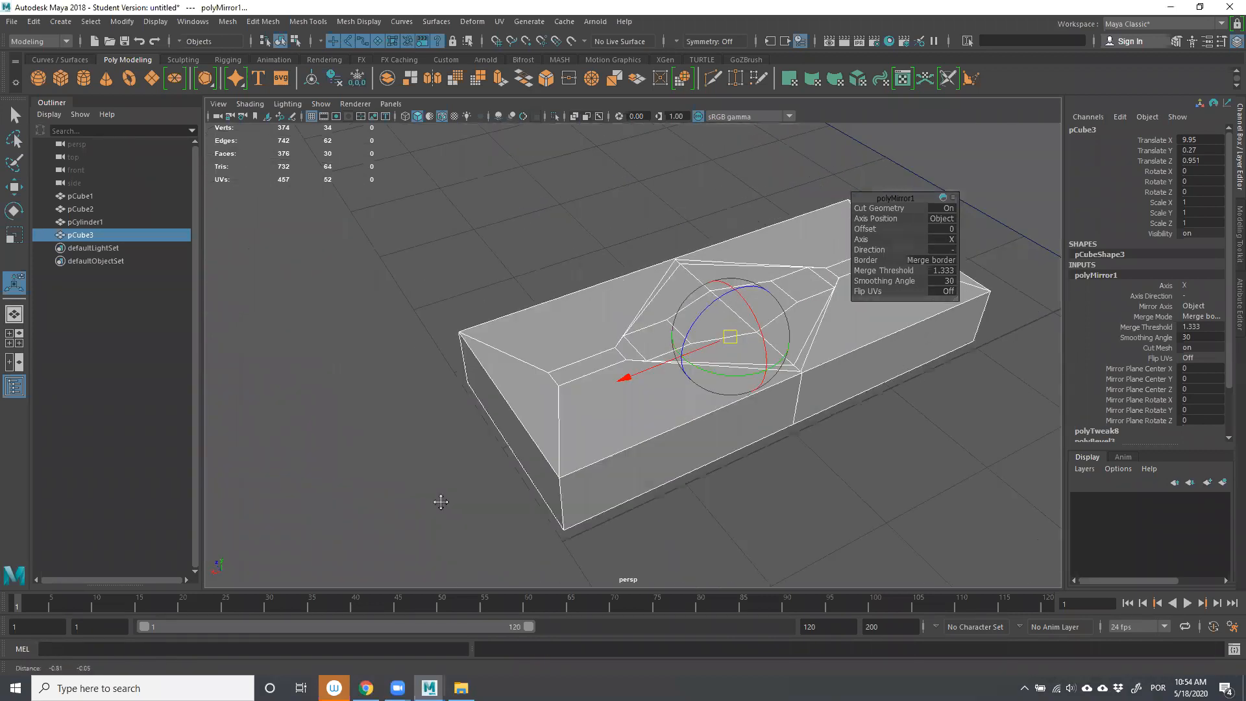
alt+middle_drag(437, 503, 407, 518)
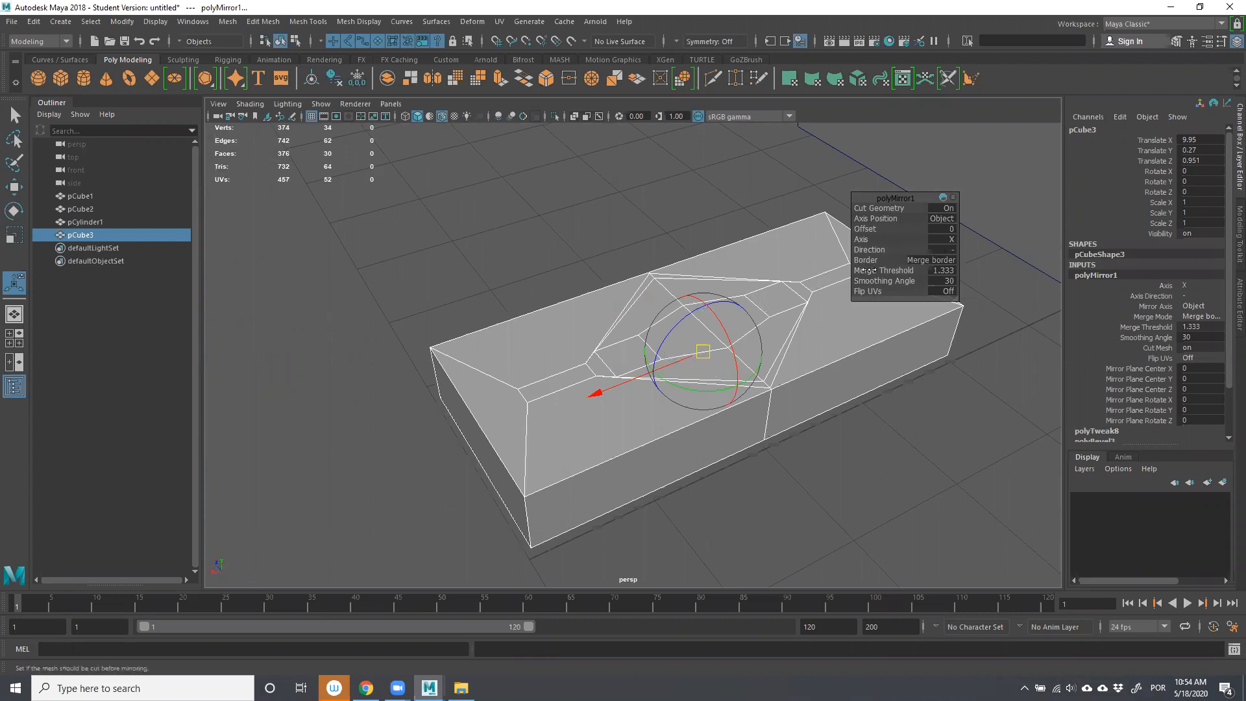
click(952, 244)
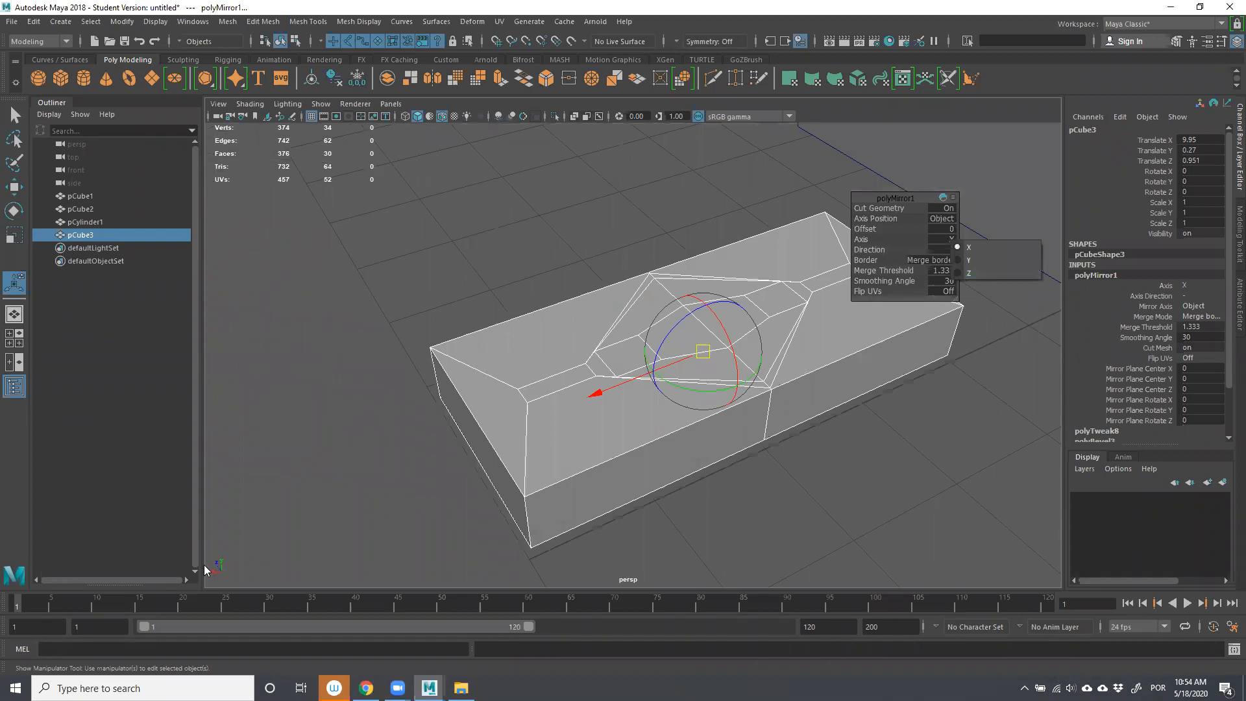
click(958, 276)
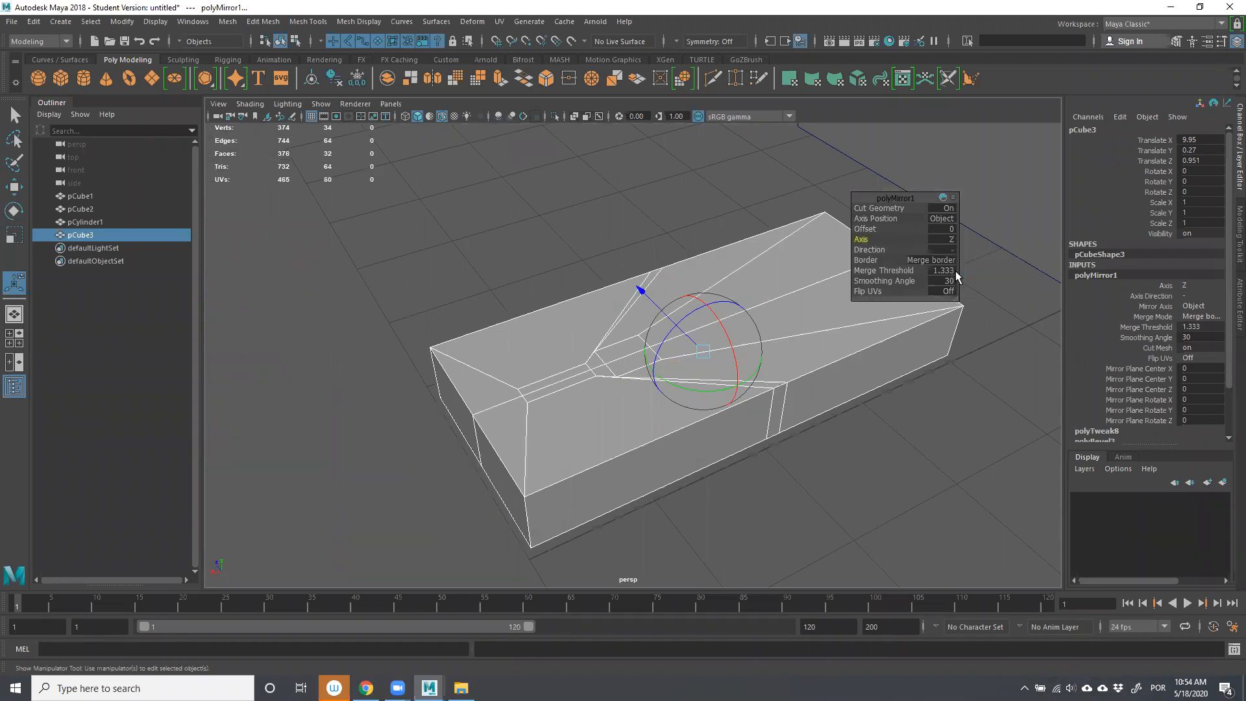
Set the mirror direction to positive, offset the mirror plane by about 0.01, and deselect the box.
alt+drag(639, 359, 735, 339)
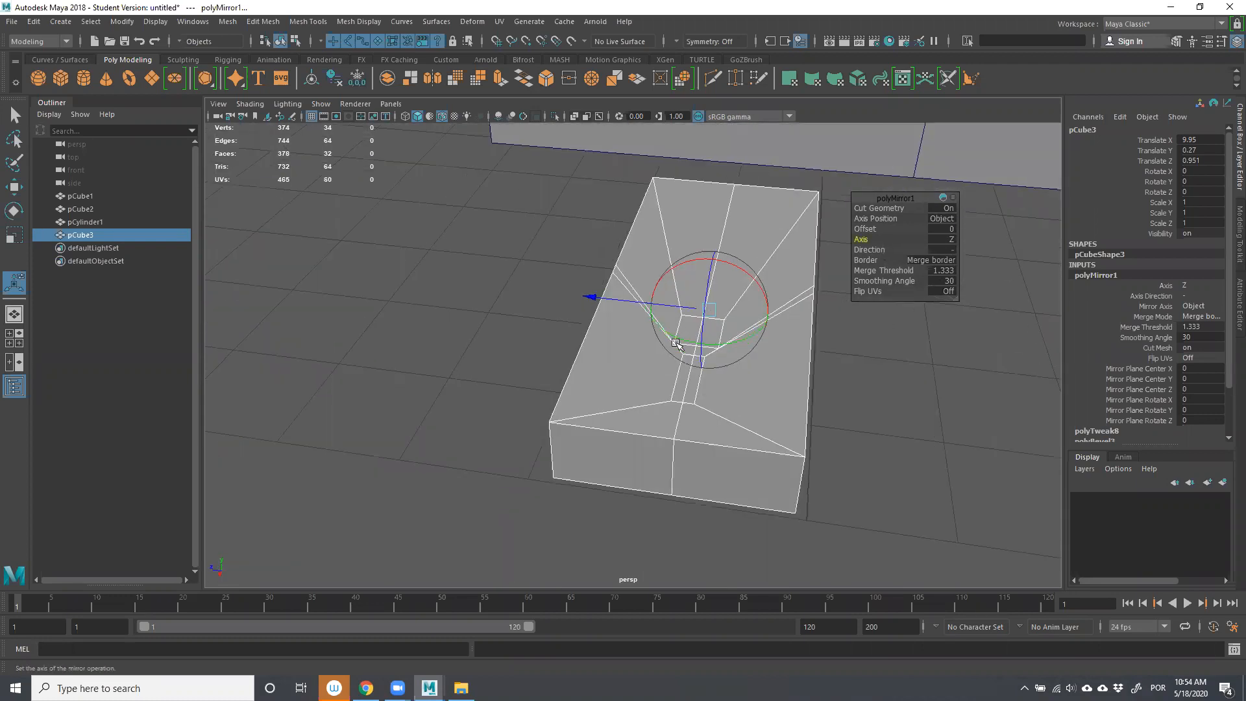
click(965, 253)
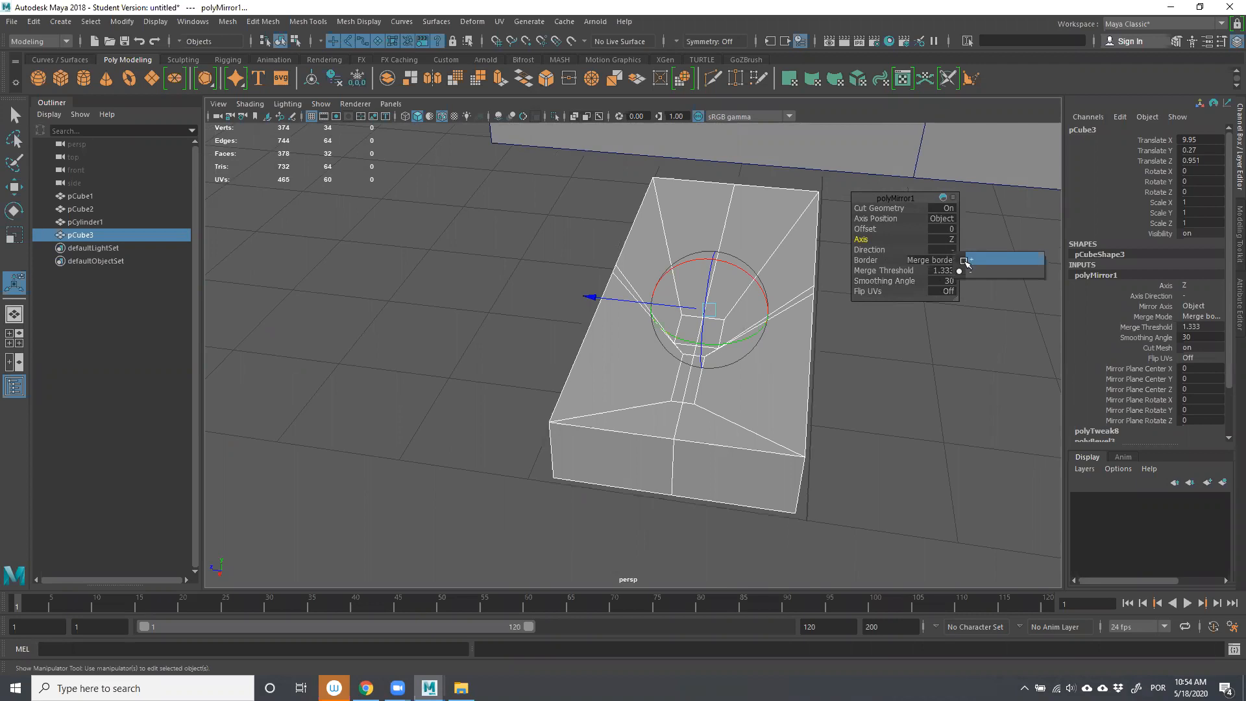
click(967, 260)
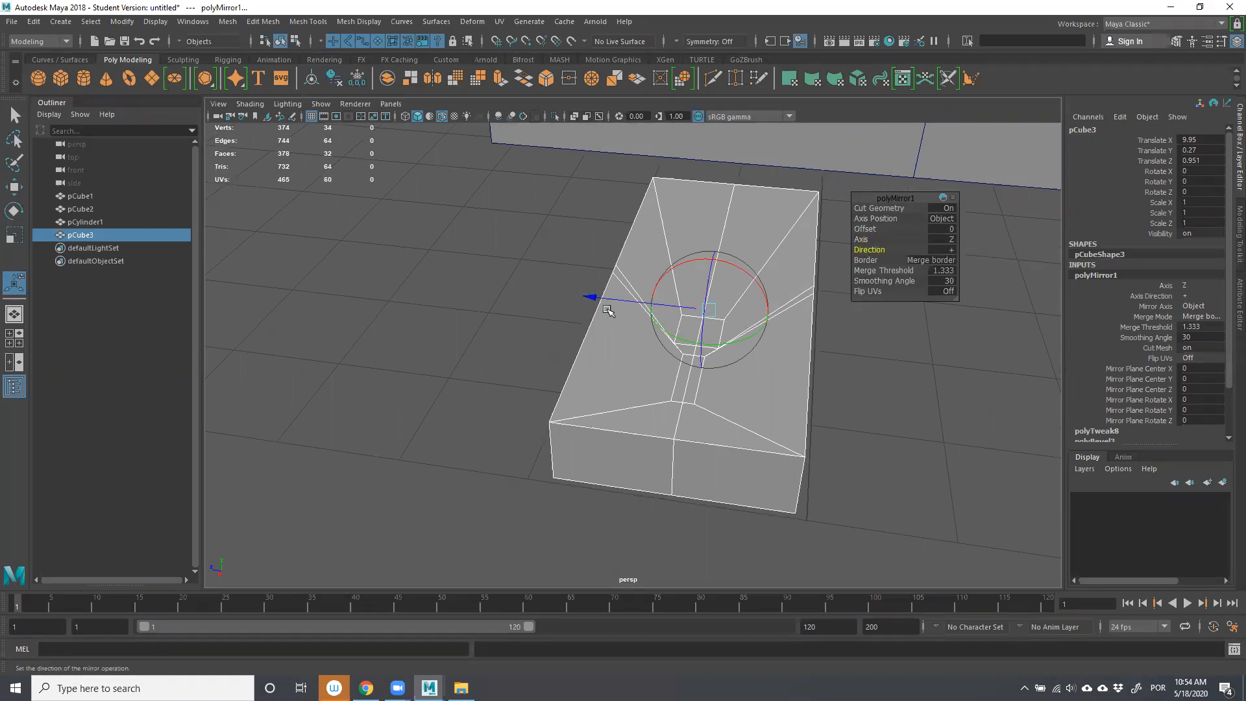
mouse_move(589, 300)
mouse_down()
mouse_move(629, 300)
mouse_move(558, 292)
mouse_move(623, 305)
mouse_move(599, 309)
mouse_move(454, 282)
mouse_move(558, 297)
mouse_move(595, 321)
mouse_up()
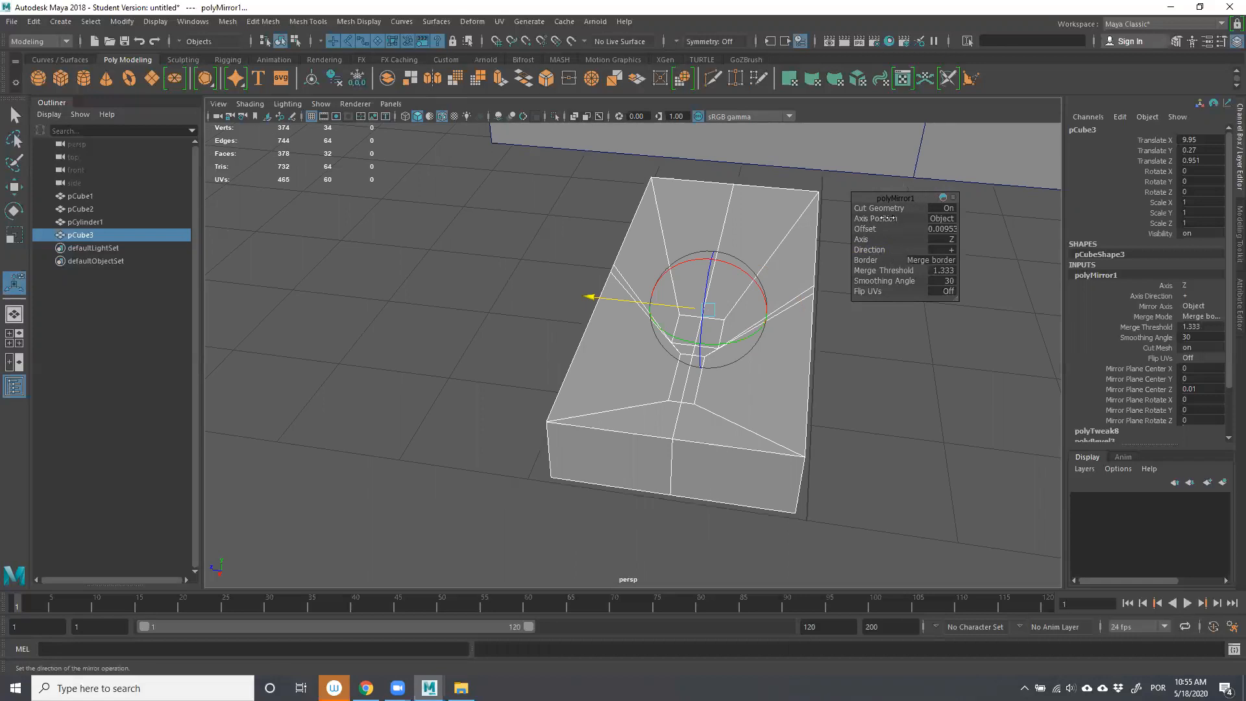
drag(902, 271, 893, 269)
scroll(837, 419, up, 2)
scroll(863, 425, down, 2)
scroll(906, 442, up, 2)
click(979, 435)
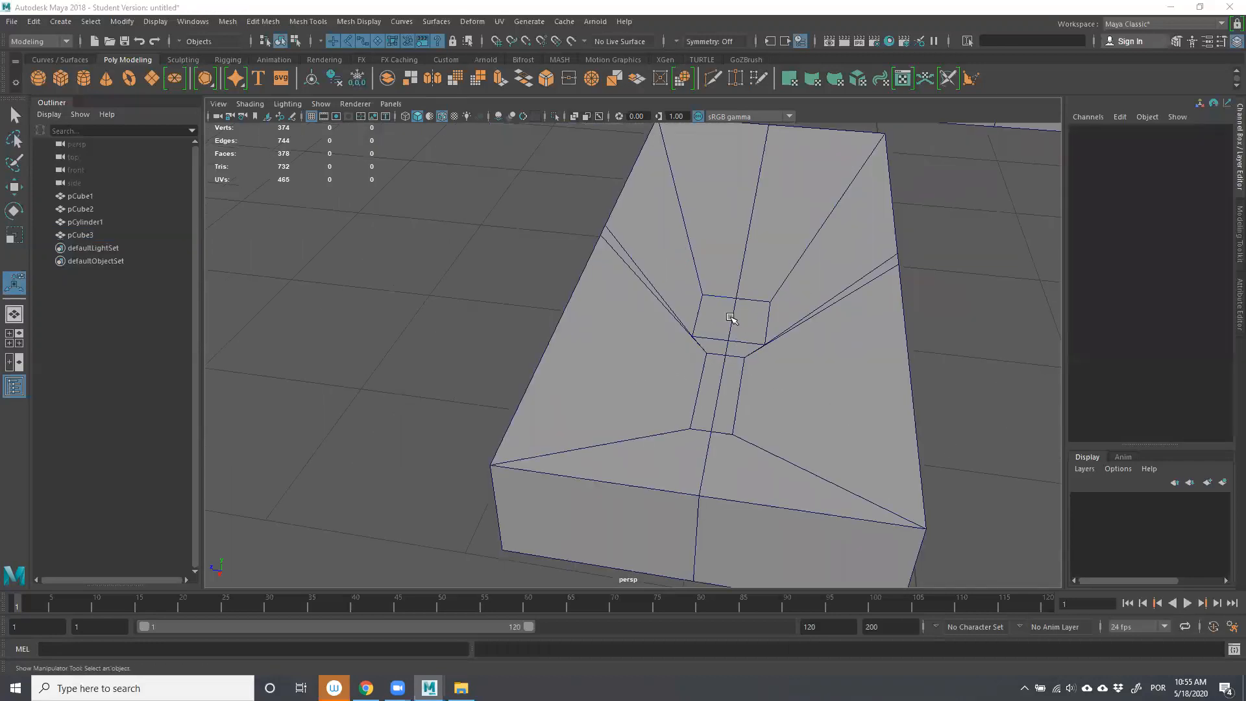
Scale the centre edge of the wider inner face lengthwise by about 1.2 and shift it slightly along the box.
right_drag(730, 321, 737, 286)
click(730, 325)
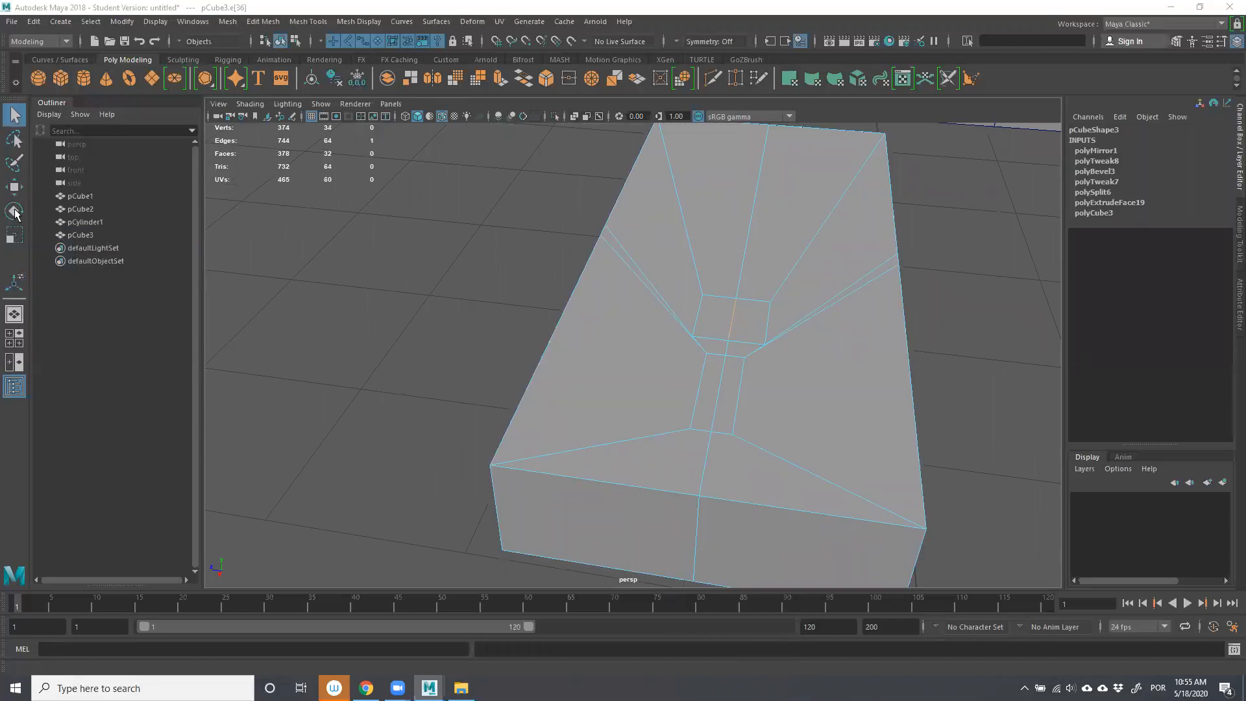
key(r)
click(718, 392)
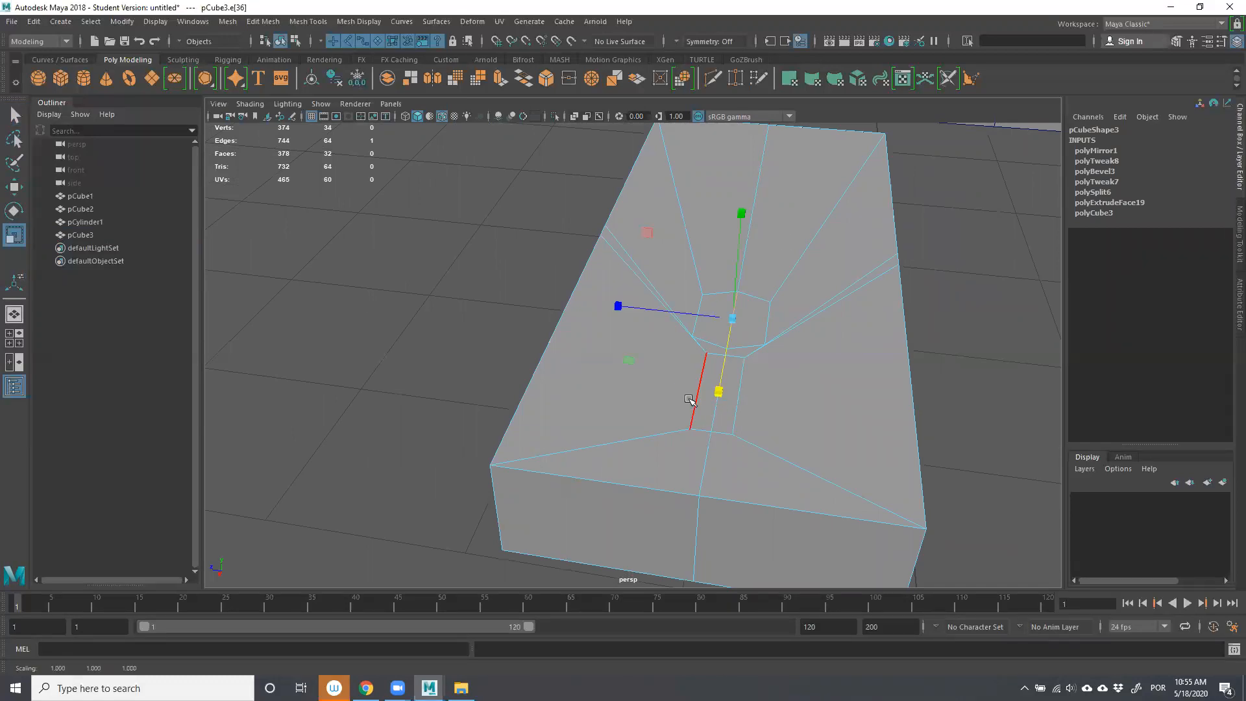
key(w)
drag(722, 384, 721, 389)
Move the middle vertex at the narrow inner face's outer end slightly outward to round off the keyhole outline.
right_drag(940, 319, 873, 328)
click(712, 432)
mouse_move(695, 522)
mouse_down()
mouse_move(697, 536)
mouse_move(697, 516)
mouse_up()
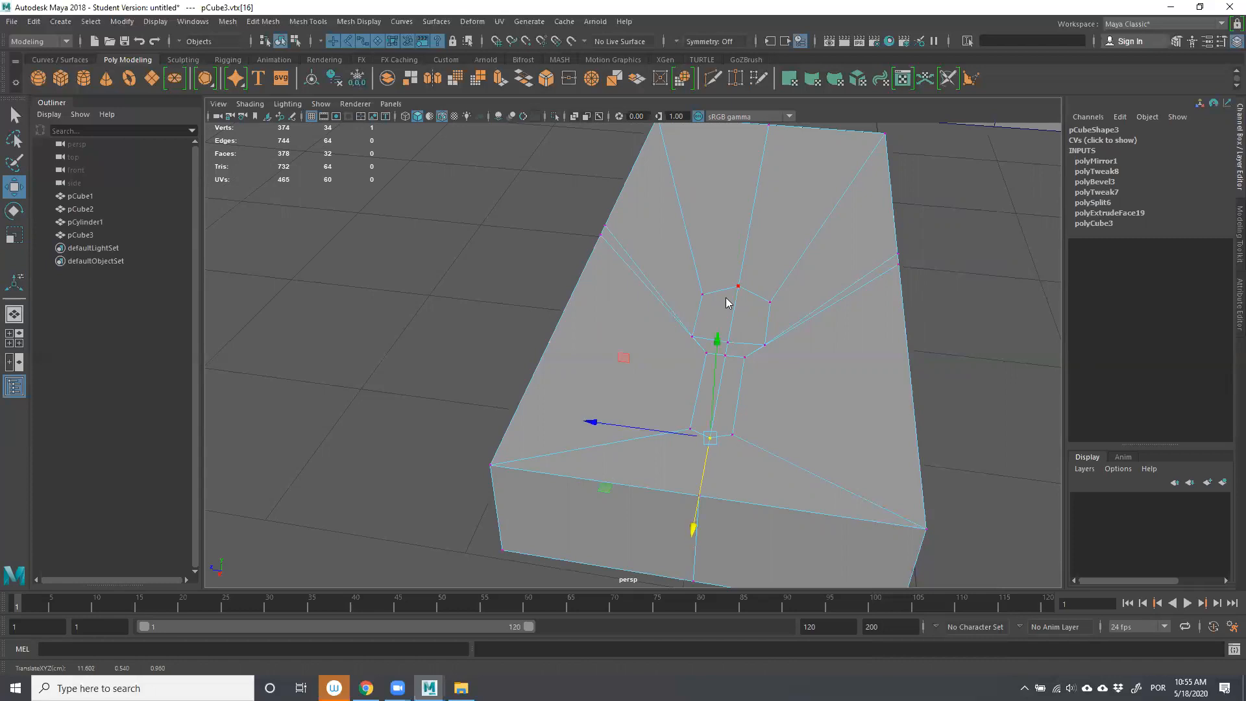
Extrude the six small inner faces down into the box as a keyhole recess, then return to object mode.
click(724, 319)
shift+click(758, 315)
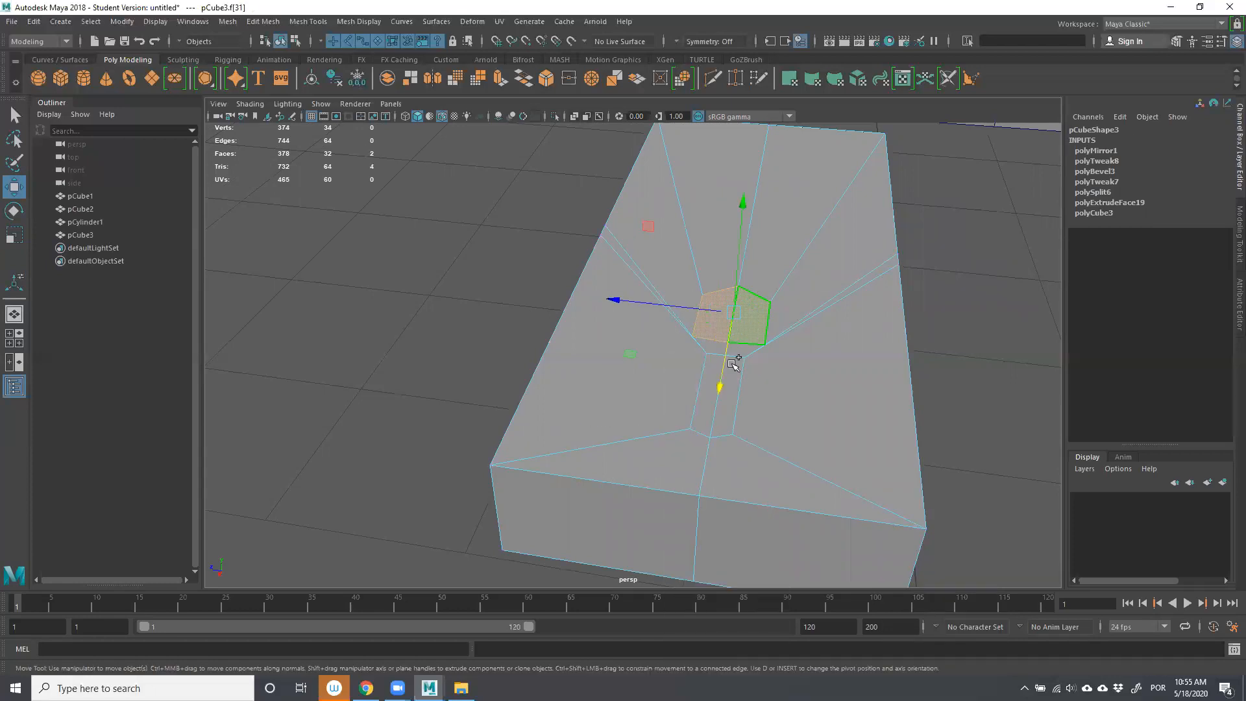
key(q)
shift+click(714, 349)
shift+click(739, 386)
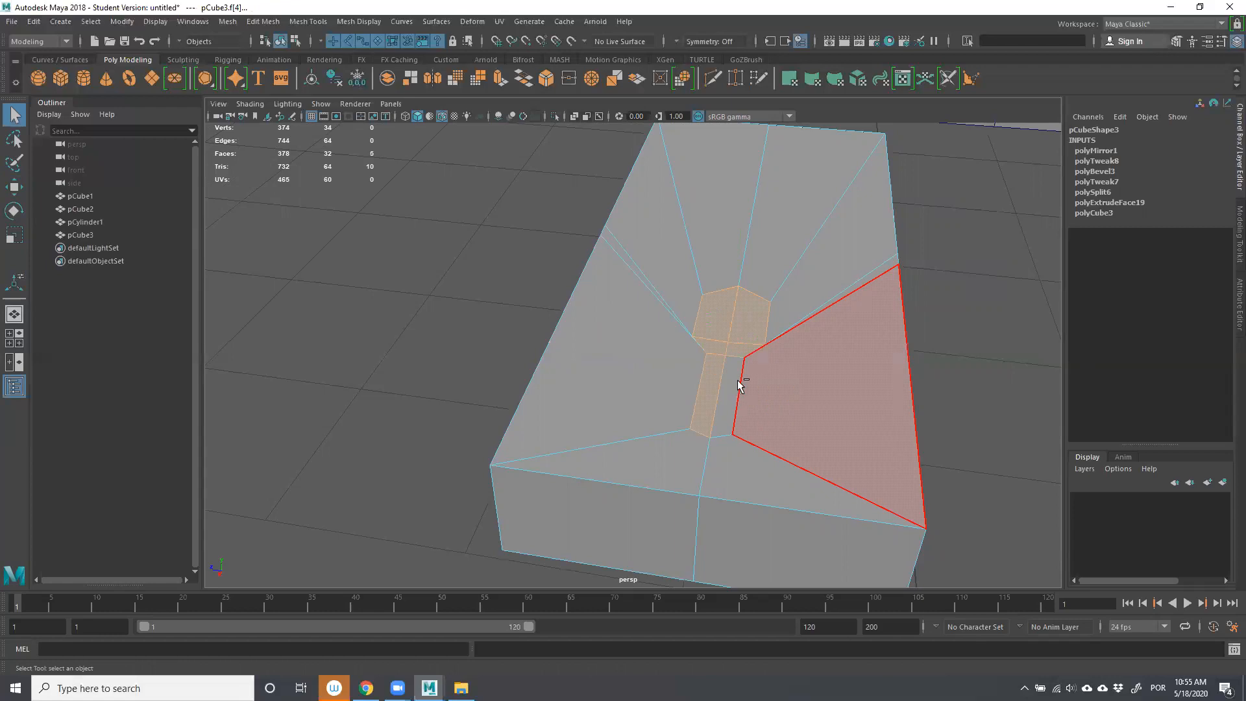
scroll(714, 390, down, 5)
alt+drag(729, 403, 701, 395)
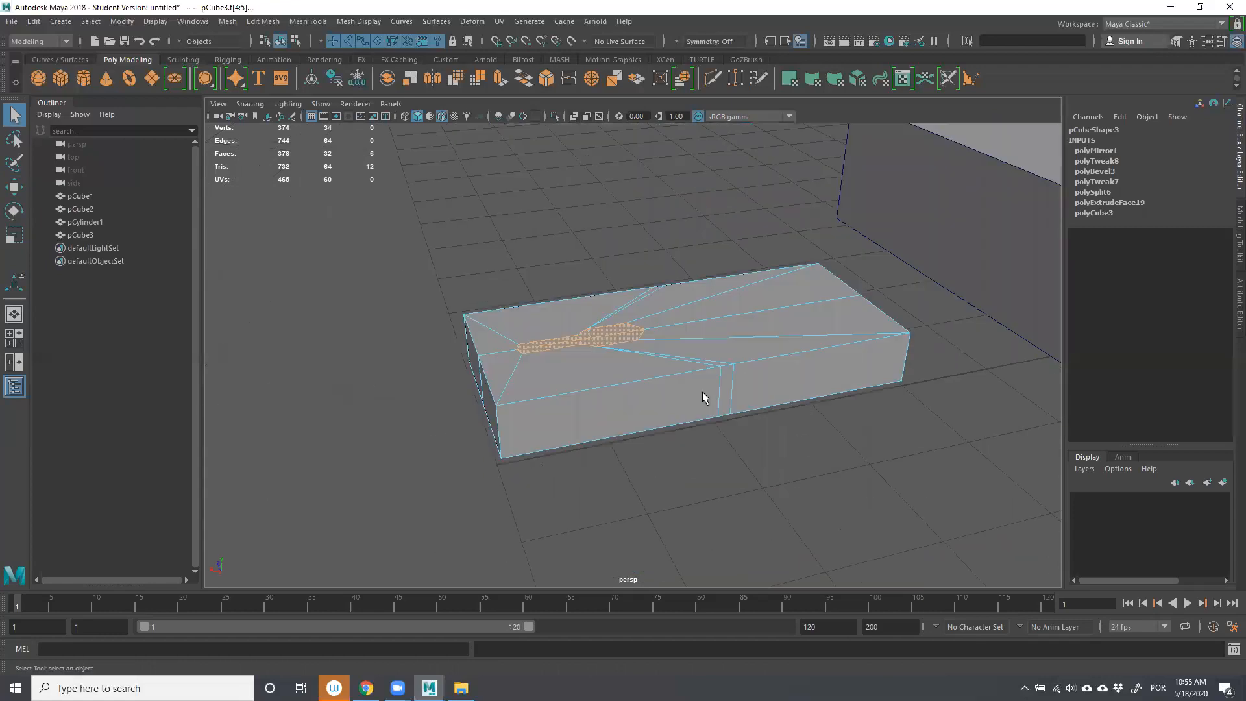
click(502, 79)
drag(588, 278, 588, 291)
right_drag(721, 293, 757, 250)
click(755, 222)
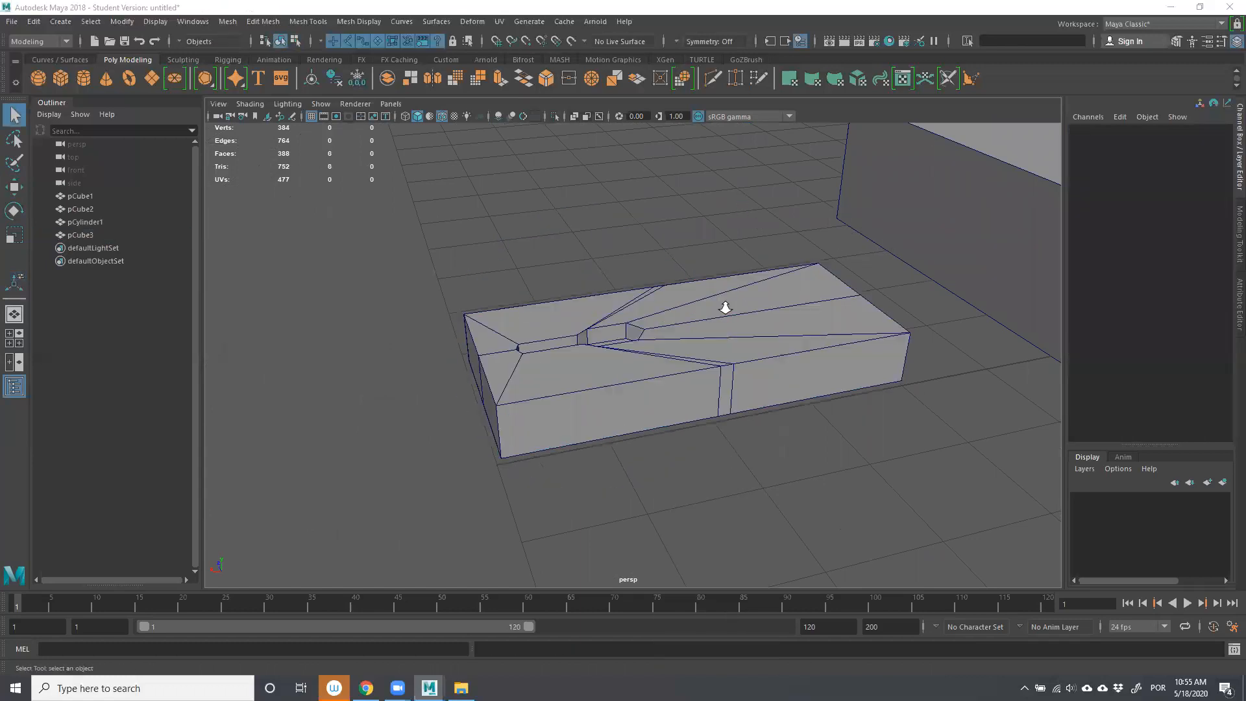
Scale the keyhole box down to about 0.156 in X and Z and flatten its thickness to about 0.059 in Y.
click(721, 326)
scroll(735, 395, down, 4)
scroll(735, 395, down, 3)
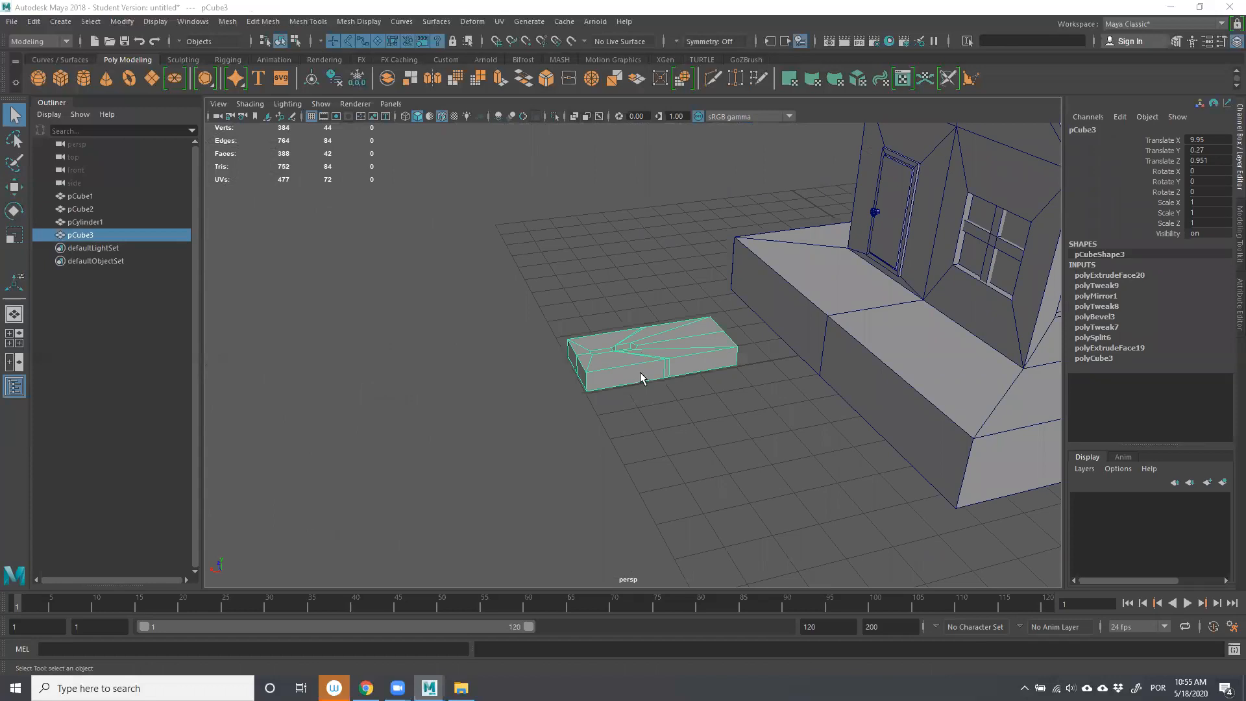
click(14, 235)
drag(646, 352, 595, 379)
drag(655, 280, 629, 365)
Rotate the keyhole plate upright, with its Z rotation set to exactly -90.
key(e)
drag(616, 266, 531, 424)
double_click(1210, 190)
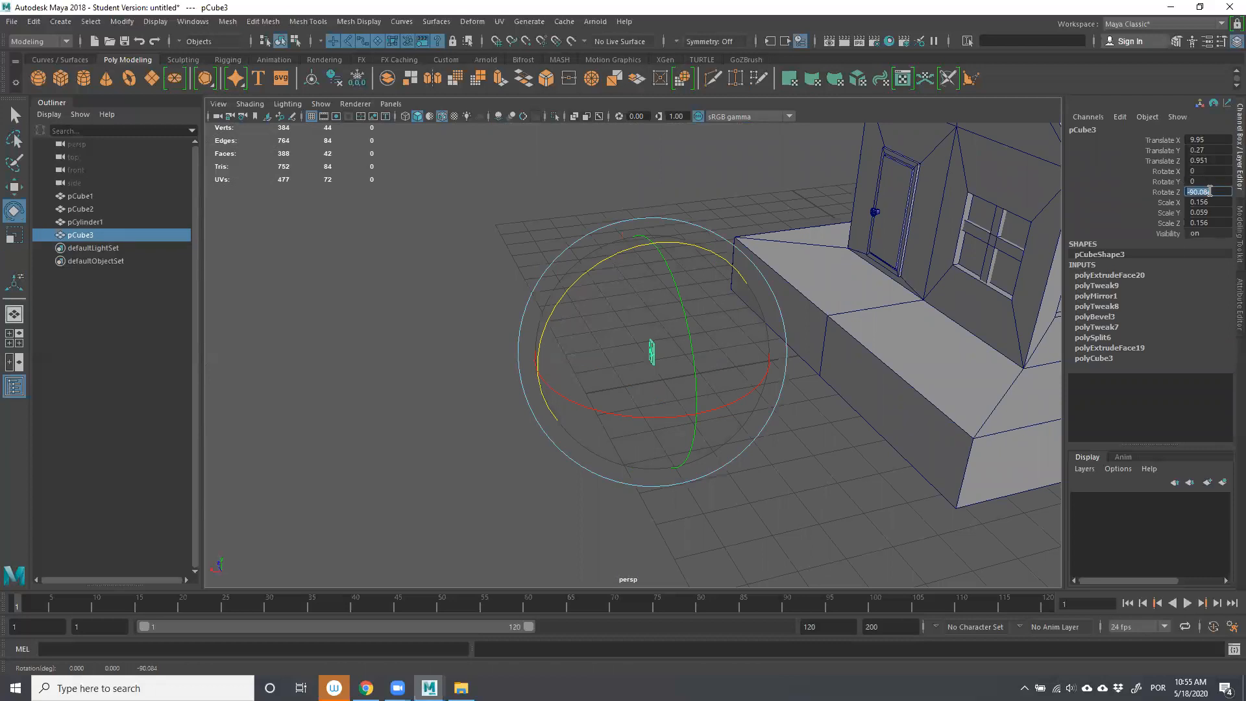
key(Return)
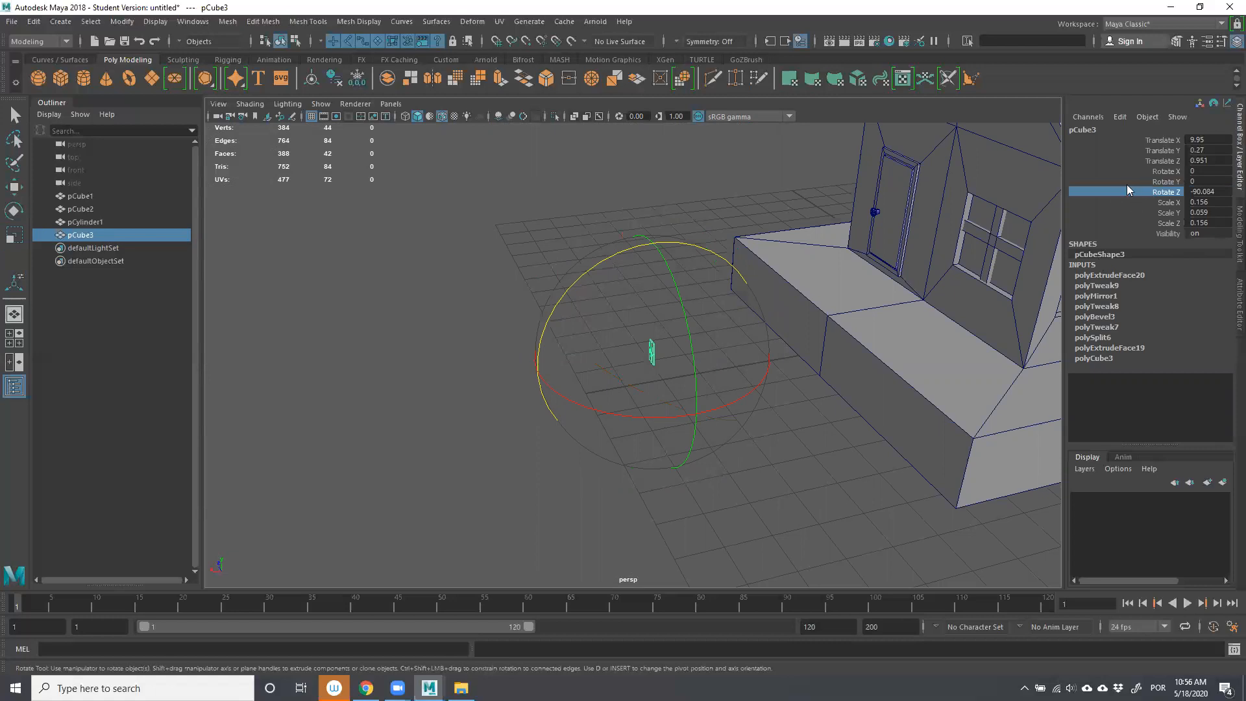
double_click(1198, 192)
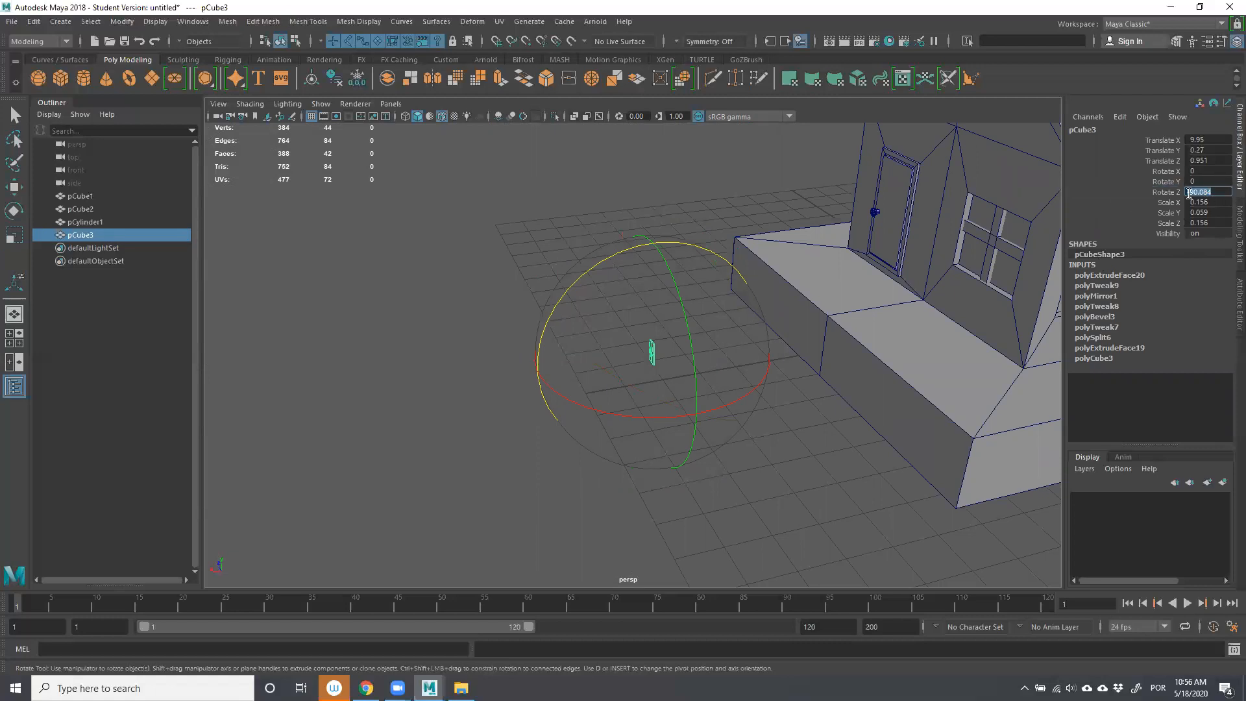
click(1182, 195)
click(1202, 193)
click(1181, 194)
click(1218, 194)
click(1224, 191)
drag(1220, 193, 1150, 197)
text(-)
key(Return)
Move the keyhole plate to the house door beside the doorknob, at about X 3.6 and Y 3.061.
key(w)
drag(537, 372, 887, 336)
drag(809, 232, 793, 232)
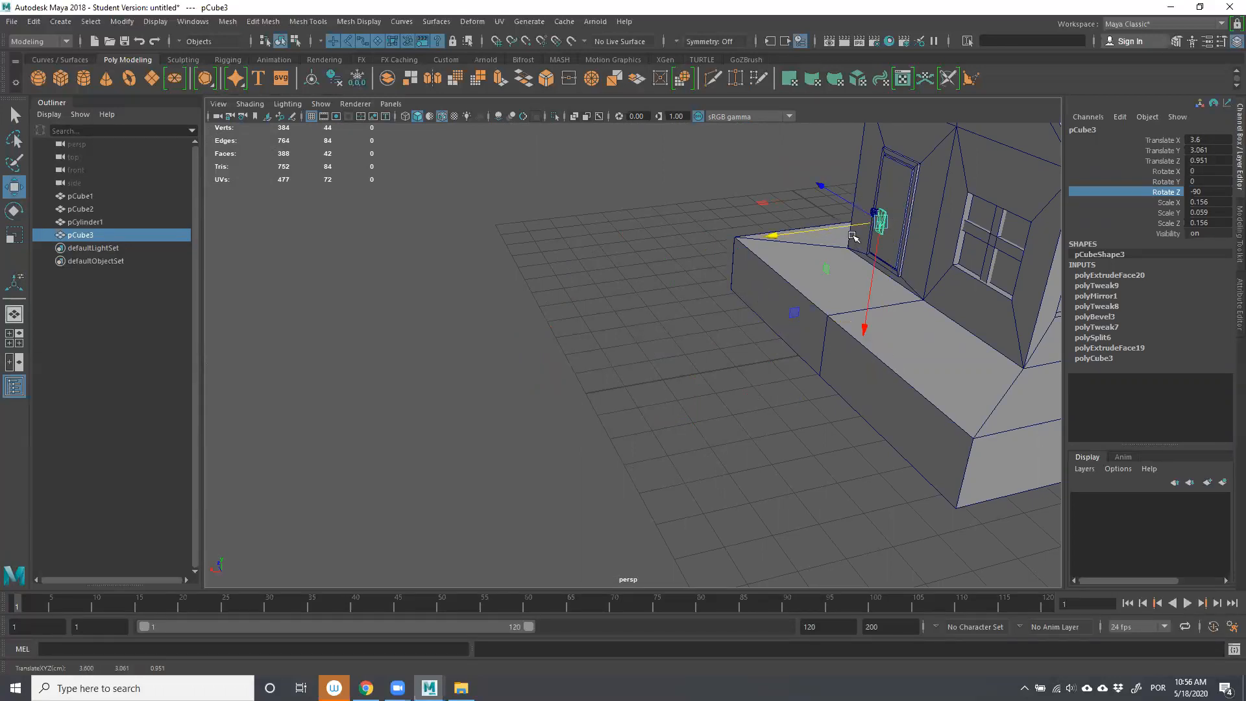
Fit the keyhole plate behind the doorknob at about Y 3.147, Z 1.136, scaled to about 0.141, 0.076 and 0.177.
key(f)
scroll(666, 293, down, 3)
alt+drag(666, 293, 729, 273)
alt+drag(565, 354, 551, 375)
key(r)
mouse_move(456, 376)
mouse_down()
mouse_move(467, 375)
mouse_move(454, 371)
mouse_up()
drag(569, 474, 579, 395)
key(w)
mouse_move(577, 447)
mouse_down()
mouse_move(577, 421)
mouse_move(576, 447)
mouse_up()
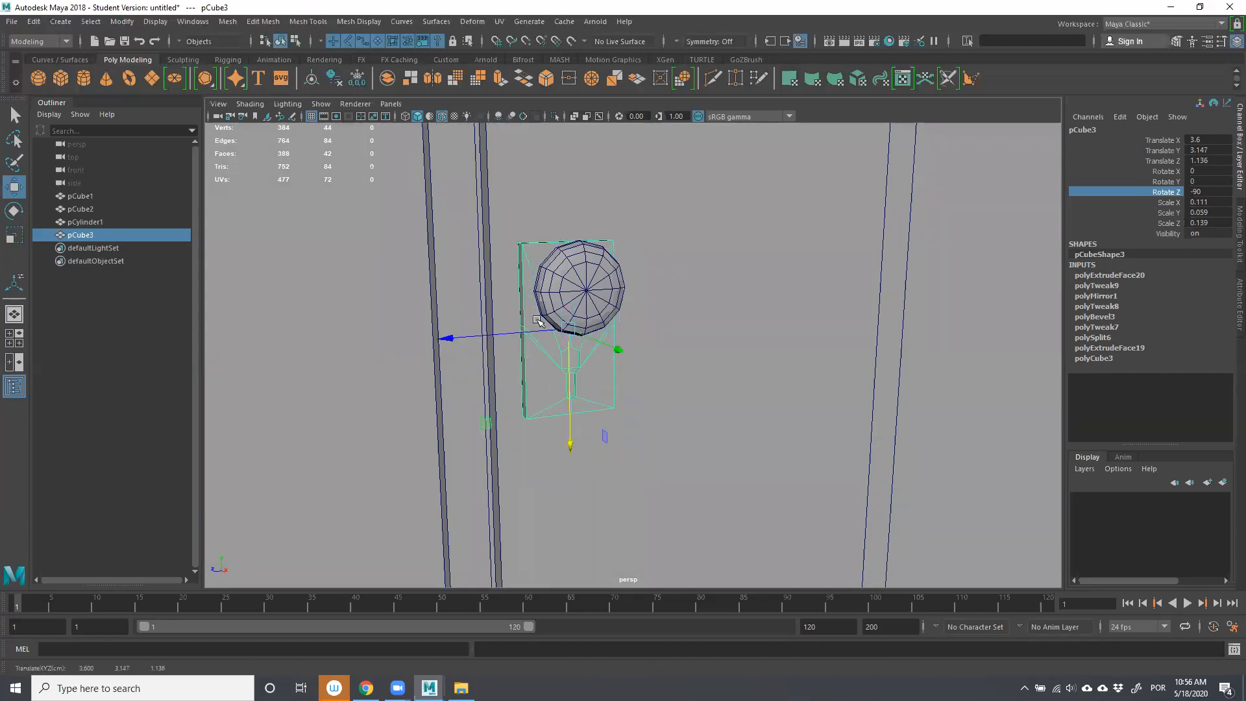
key(r)
drag(570, 330, 640, 305)
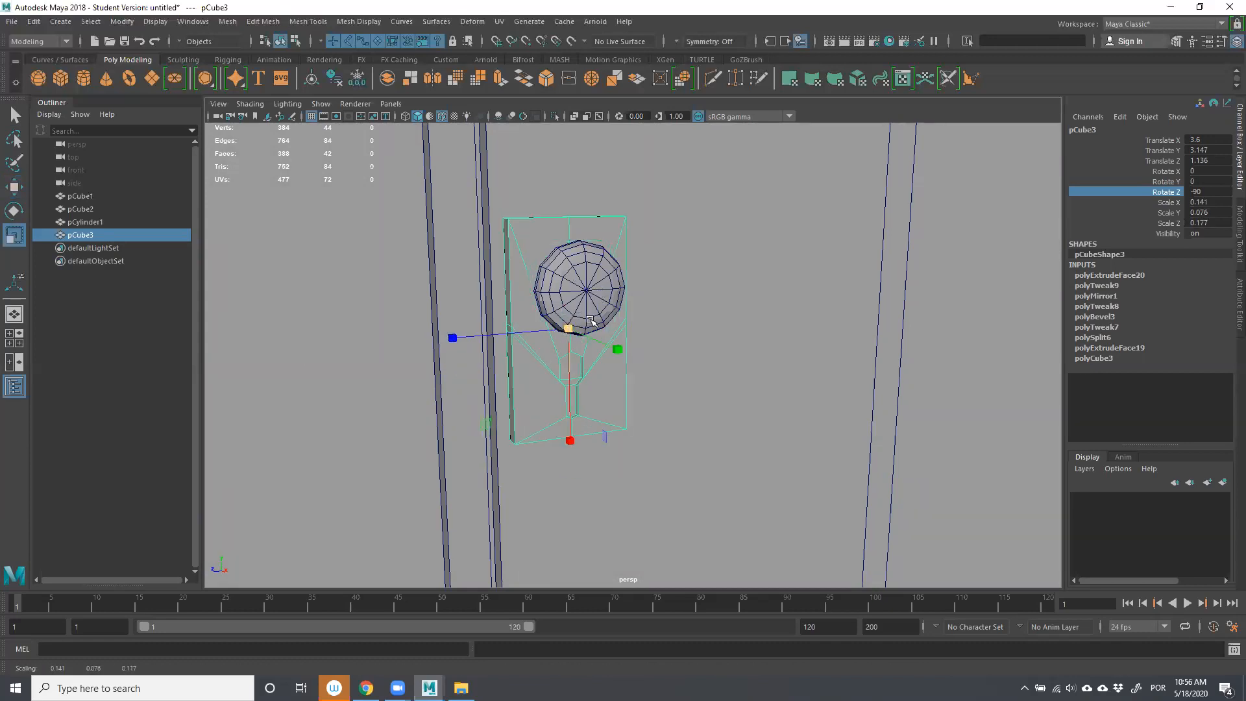
Examine the house and the door's knob and keyhole plate from several sides and distances with nothing selected.
scroll(646, 302, down, 4)
scroll(729, 348, down, 5)
click(850, 503)
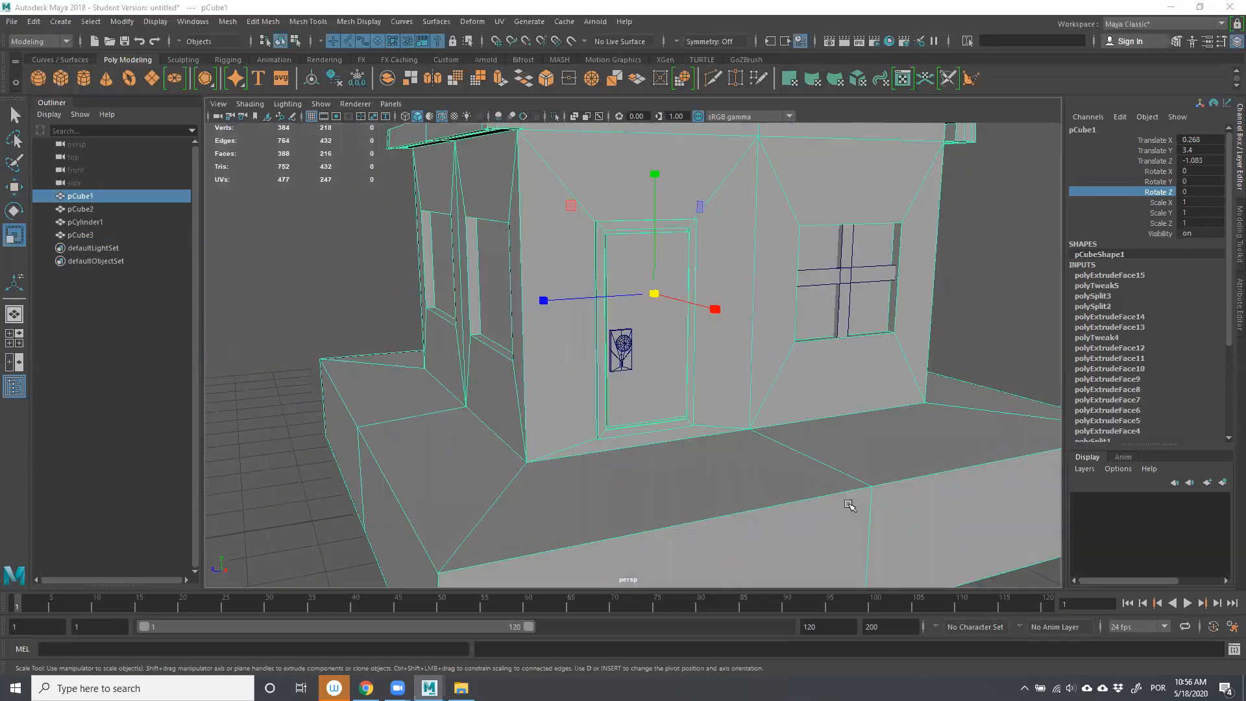
scroll(941, 406, down, 2)
click(882, 360)
scroll(885, 370, up, 5)
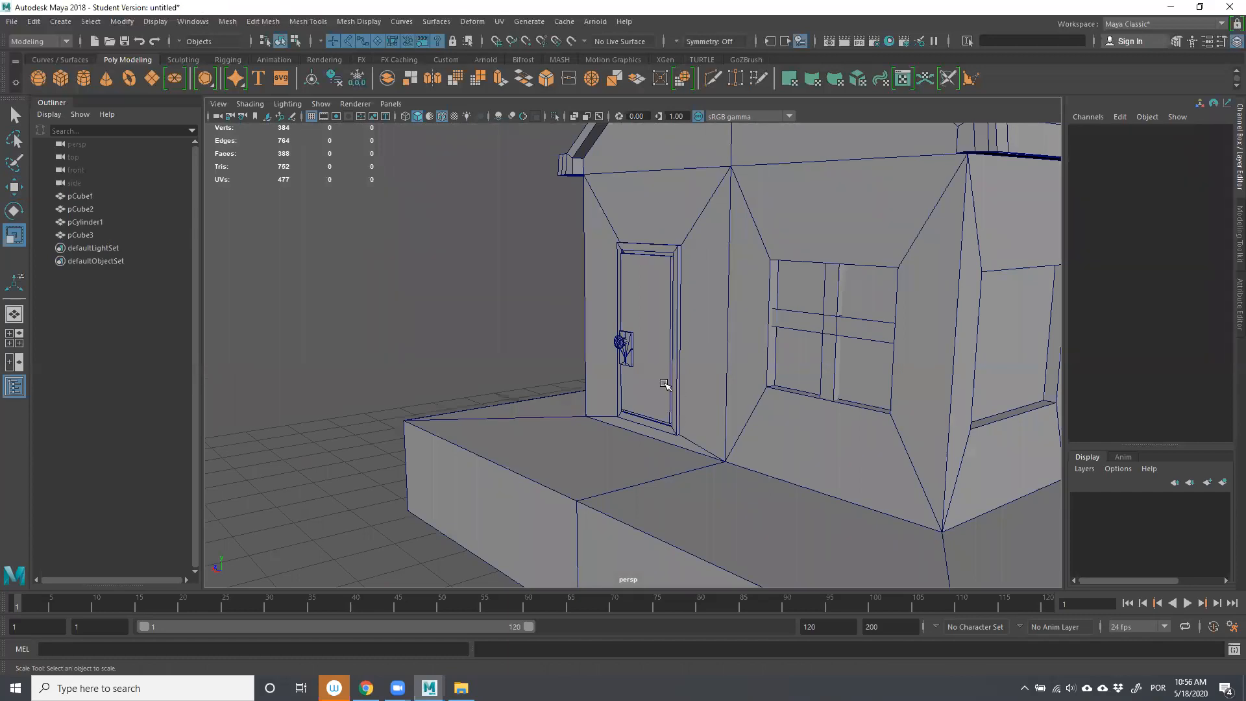
scroll(665, 384, down, 5)
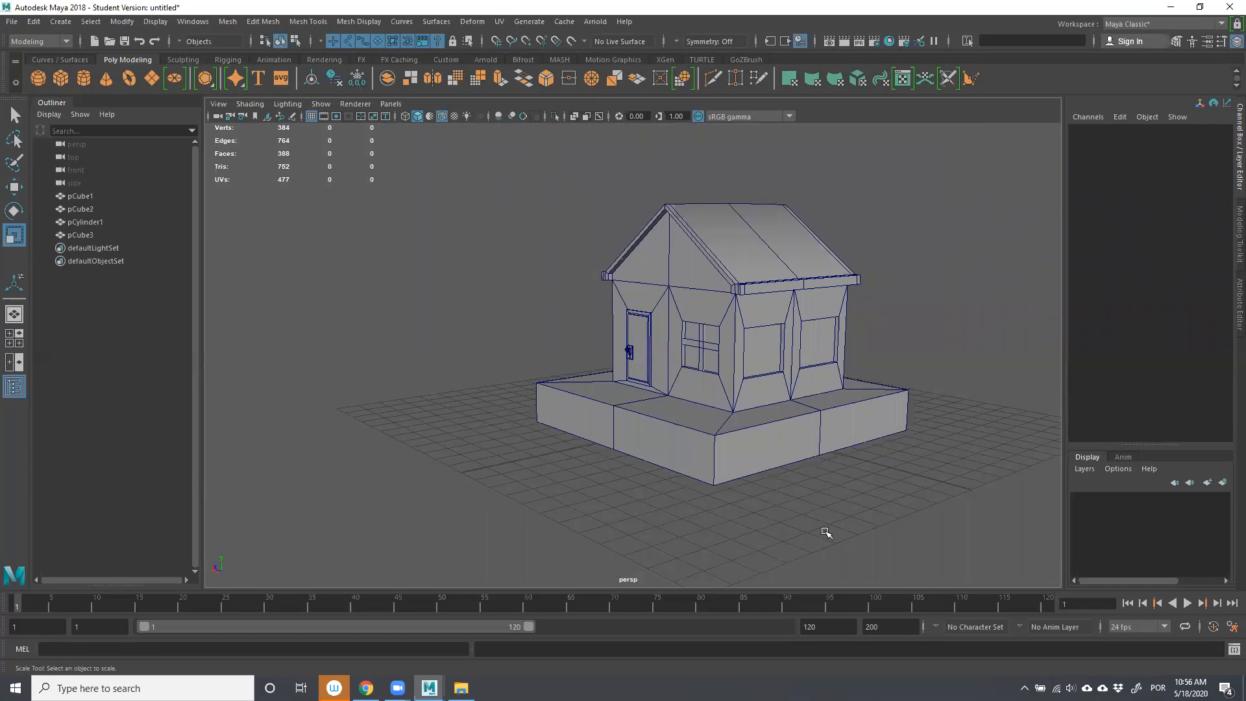
scroll(821, 426, up, 2)
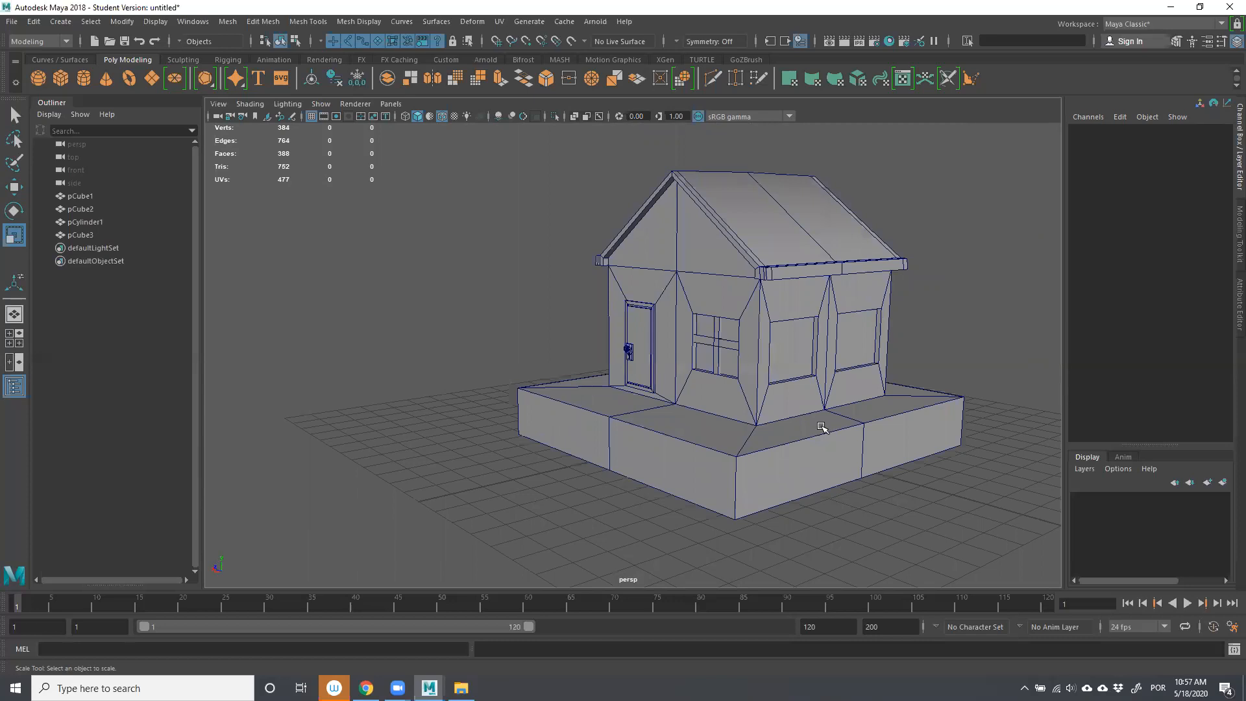
scroll(844, 428, down, 2)
alt+drag(916, 402, 941, 388)
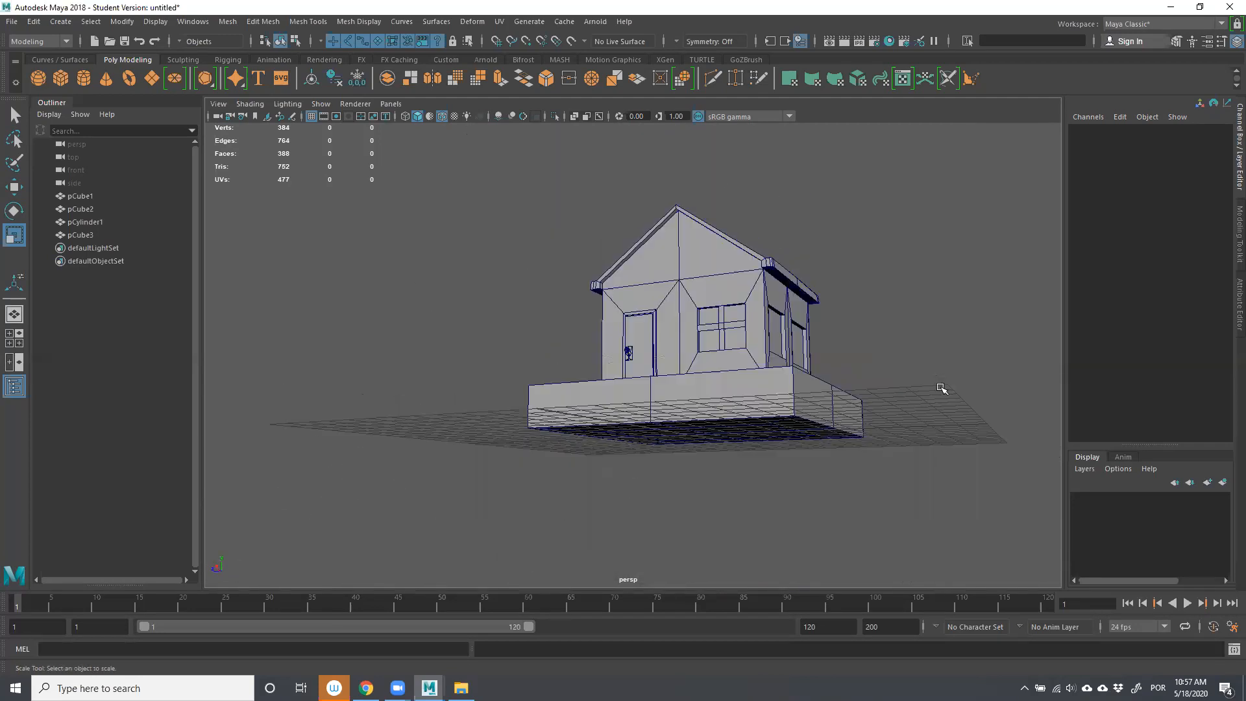